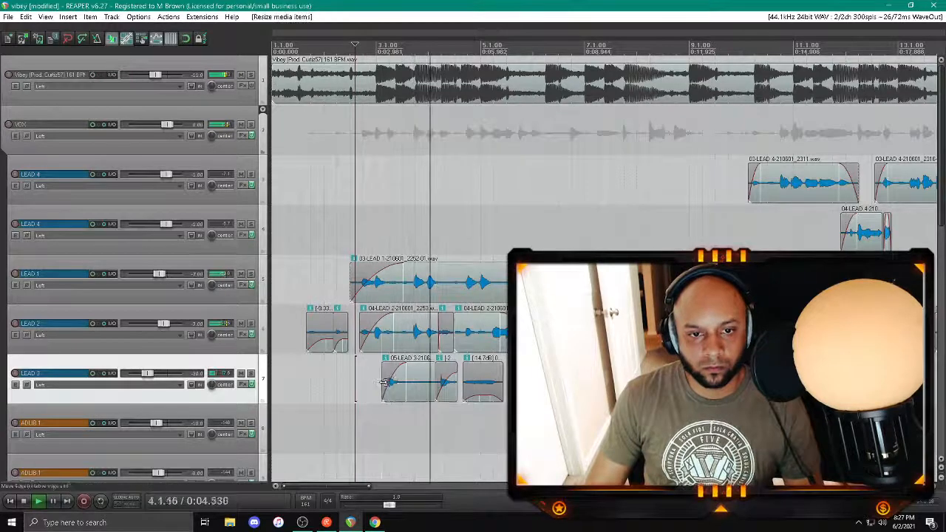
Step: Lower the volume of the short LEAD 2 clip after bar 4 and replay the phrase
click(450, 392)
drag(446, 340, 445, 337)
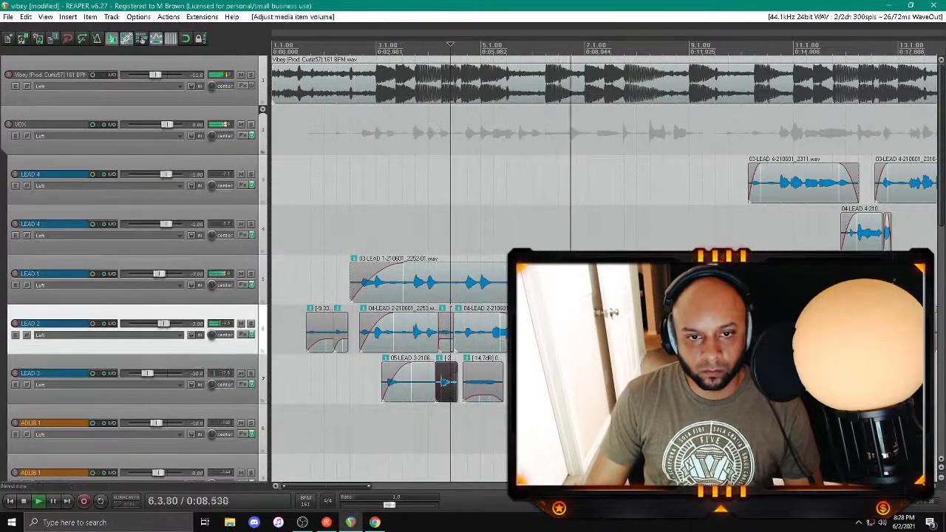
click(428, 428)
scroll(428, 428, up, 4)
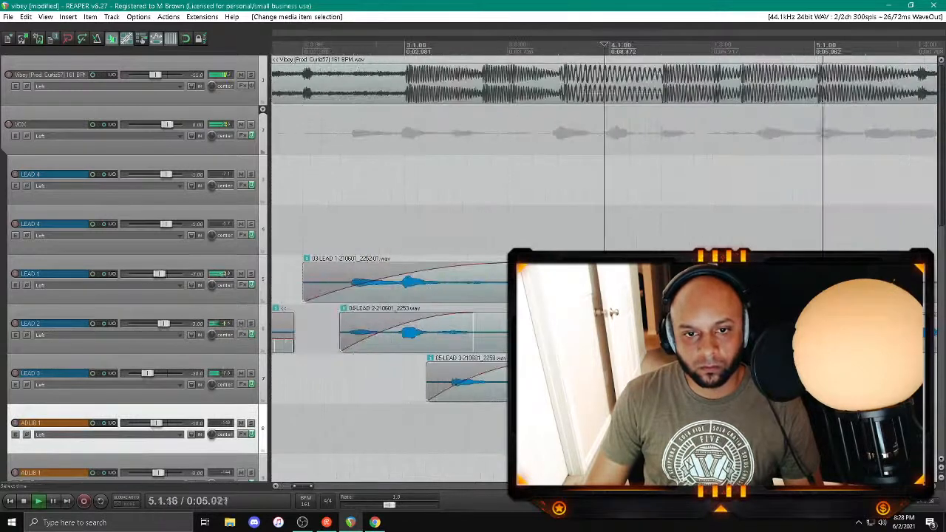
Step: Adjust the fade and volume of LEAD 3's short clip after bar 4 and trim its start, checking the track soloed
click(635, 429)
click(251, 374)
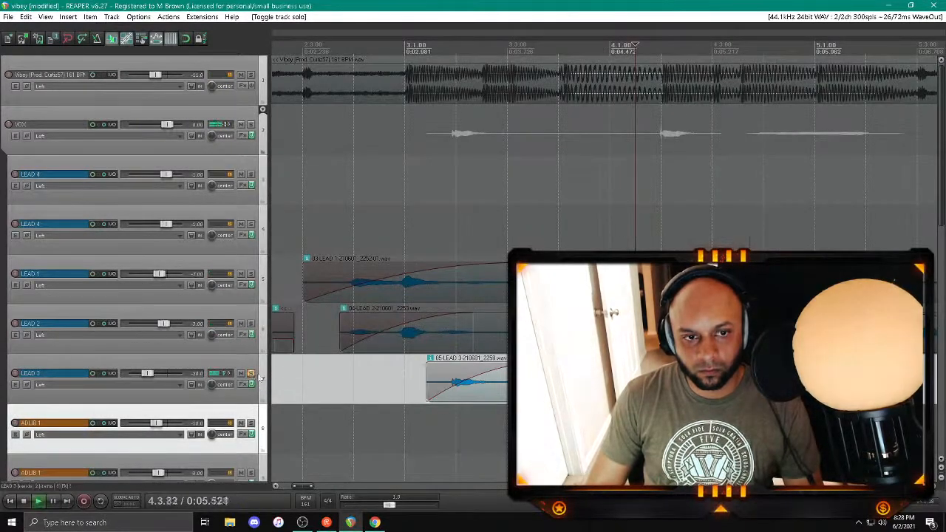
click(252, 374)
drag(720, 369, 691, 370)
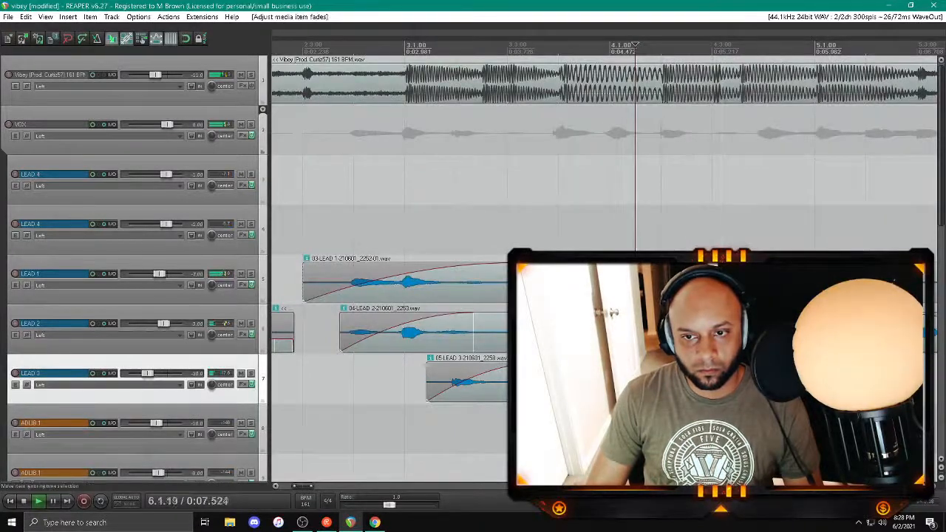
click(634, 428)
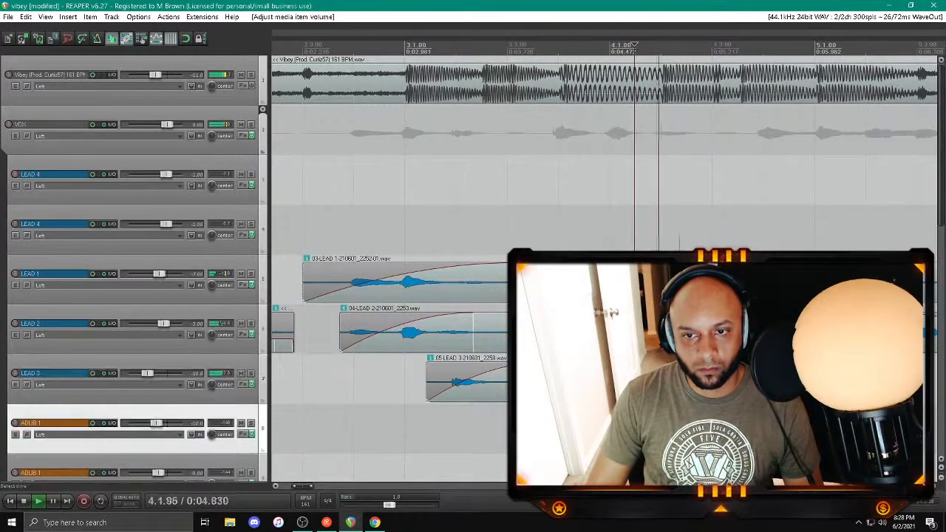
drag(635, 382, 649, 382)
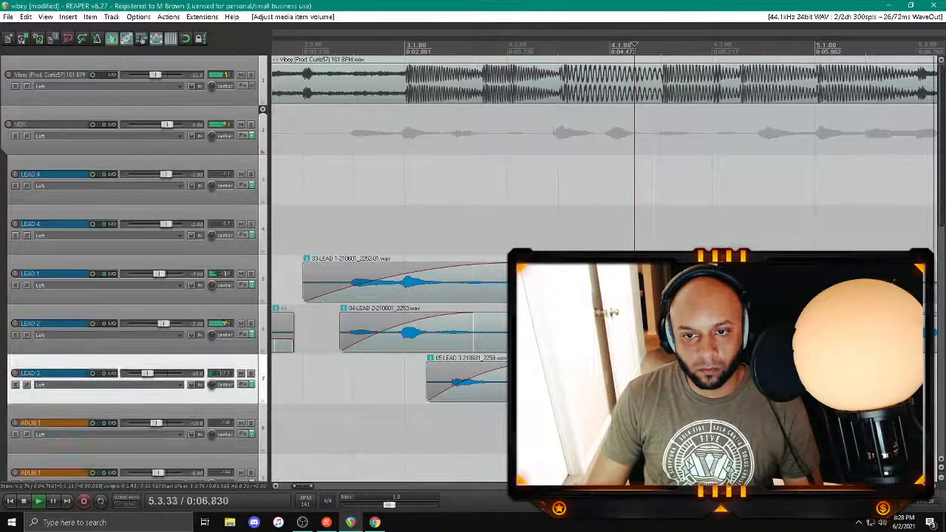
click(644, 428)
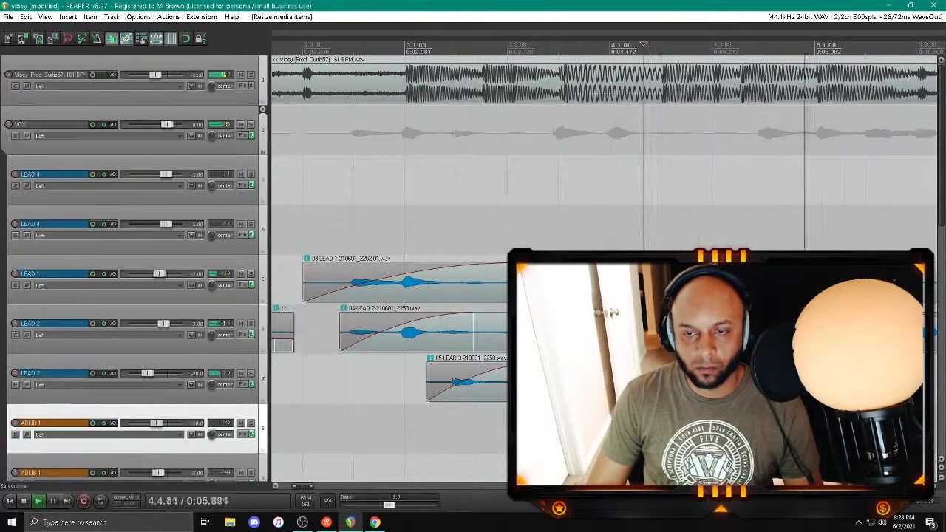
Step: Trim the start of the next LEAD 2 clip to just past bar 4.3 and the LEAD 3 clip after bar 7 to about 7.3
drag(715, 331, 725, 332)
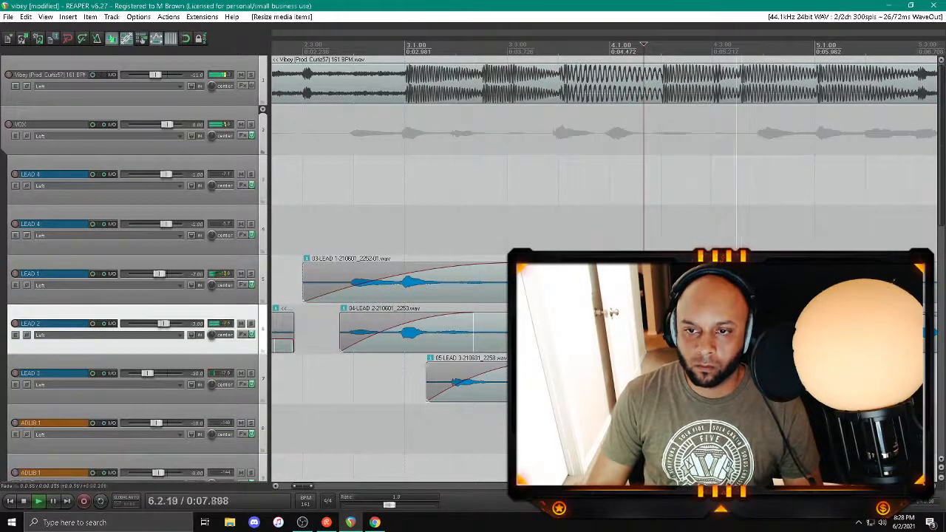
scroll(709, 332, down, 5)
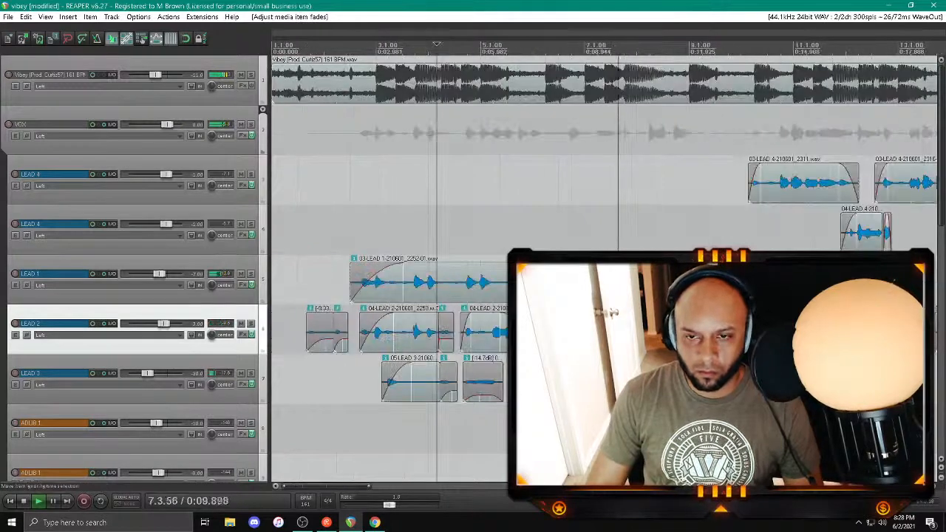
drag(595, 382, 618, 382)
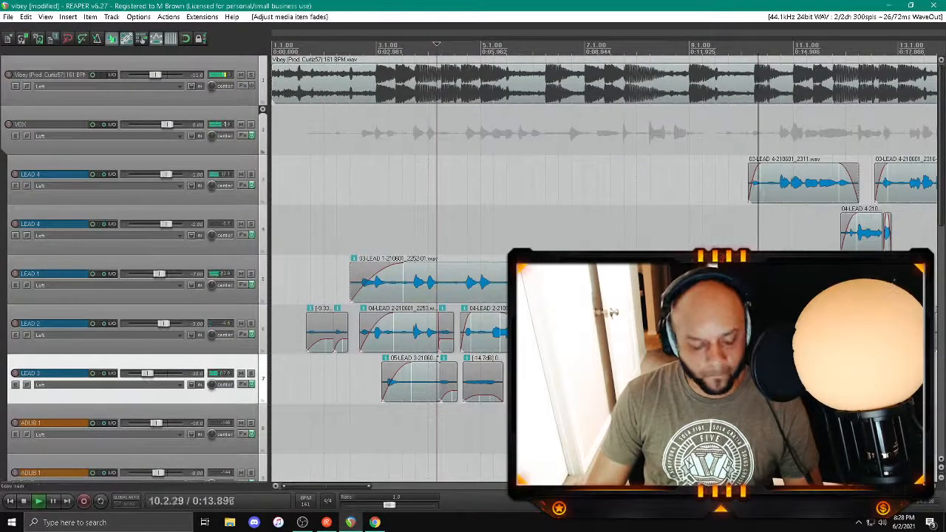
Step: Replay the LEAD 4 entrance before bar 10, split the LEAD 1 clip near bar 10 and adjust the edge at the split
click(735, 430)
scroll(735, 430, up, 5)
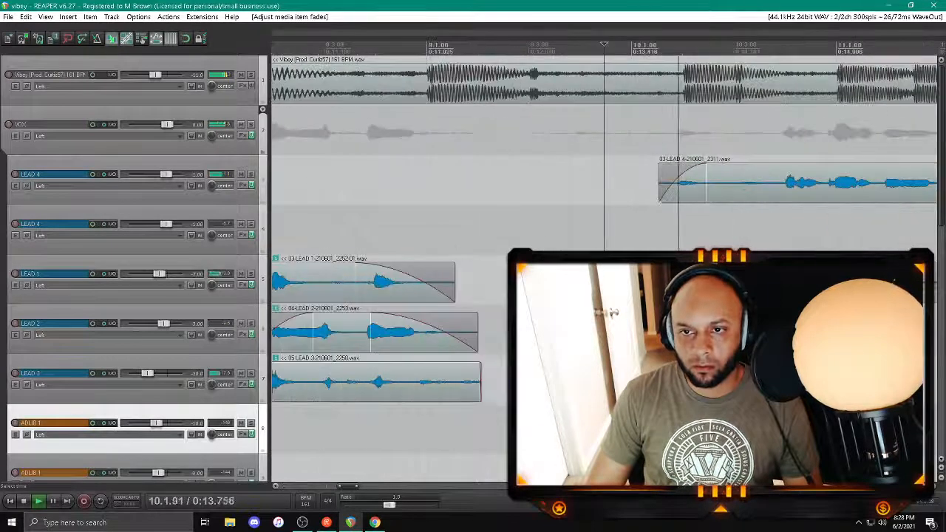
scroll(734, 430, down, 3)
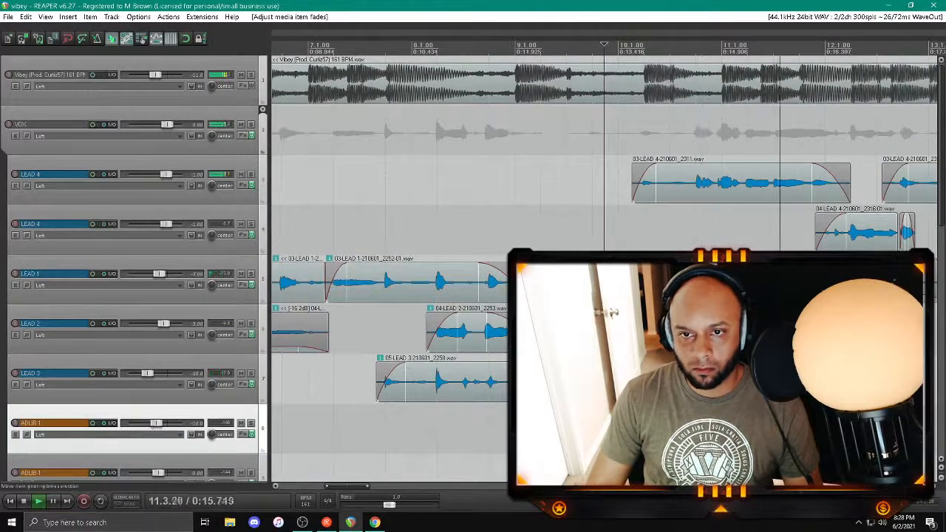
click(637, 284)
key(s)
drag(655, 268, 657, 268)
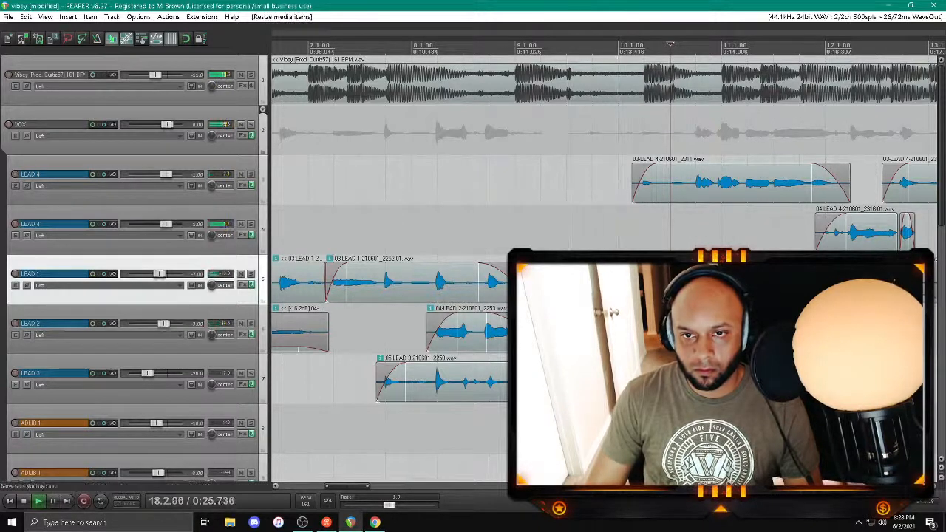
Step: Refine the start and fades of the short LEAD 1 clip around bar 9.3, replaying the passage after each adjustment
click(554, 208)
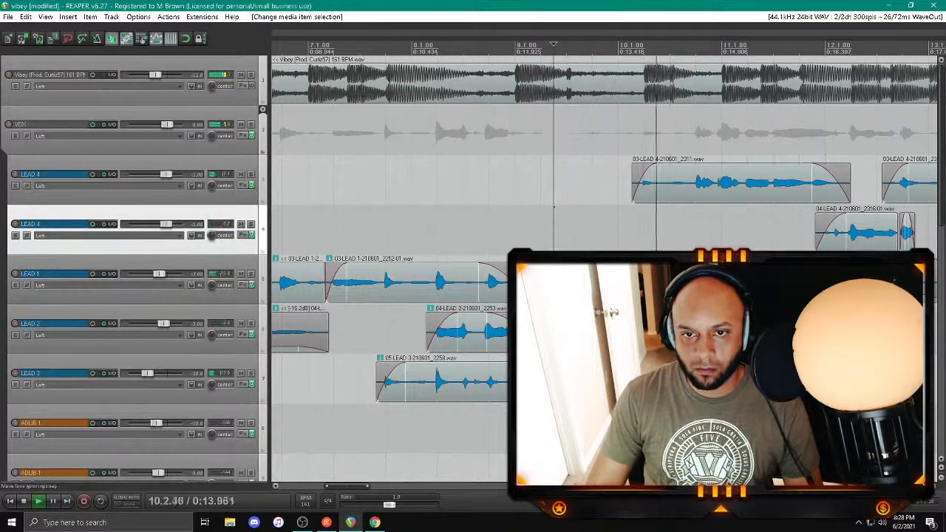
drag(566, 282, 567, 282)
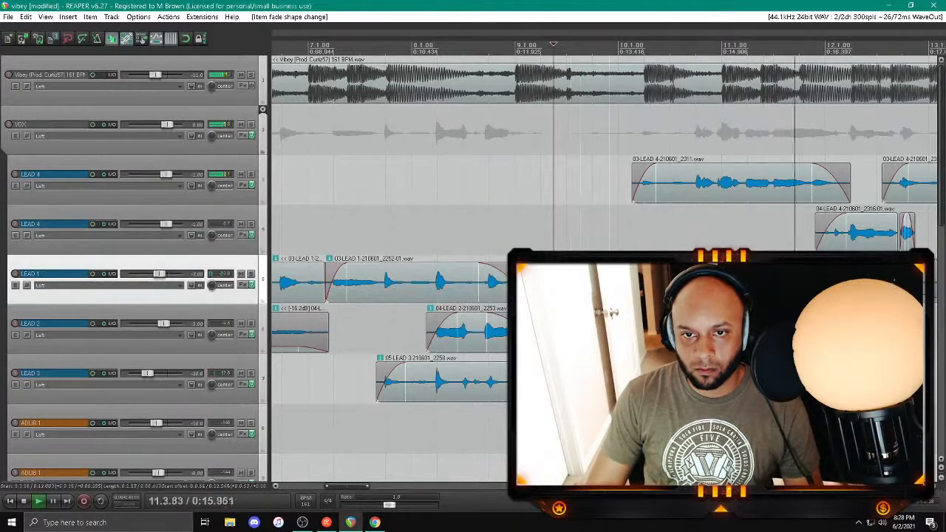
click(571, 210)
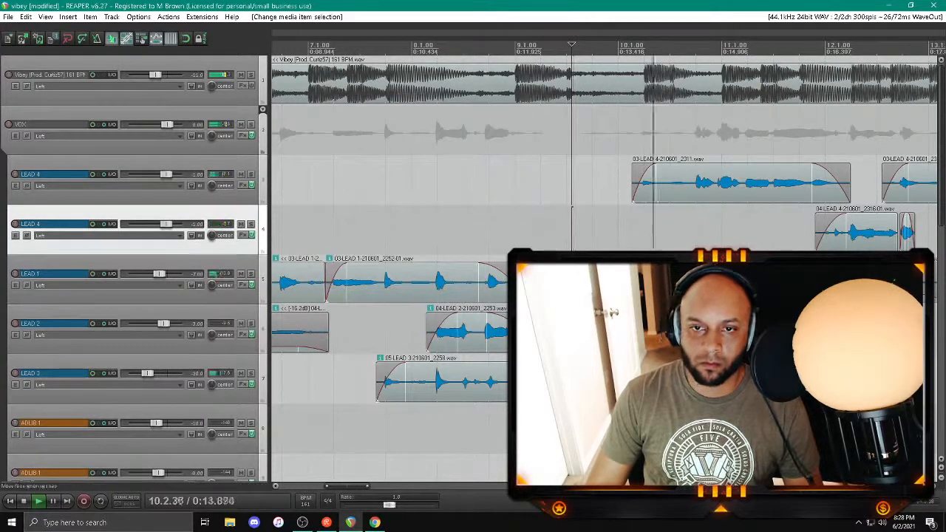
drag(572, 283, 582, 283)
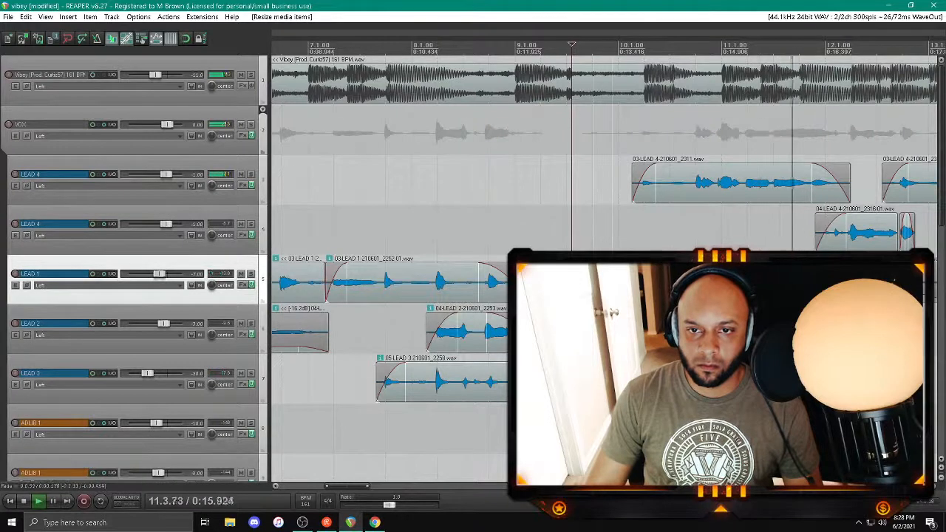
click(577, 208)
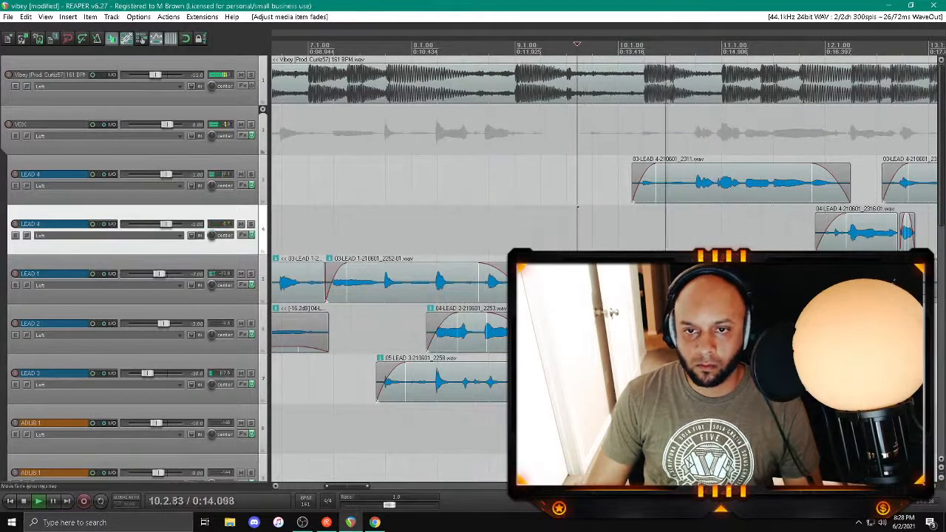
click(581, 283)
scroll(580, 282, down, 4)
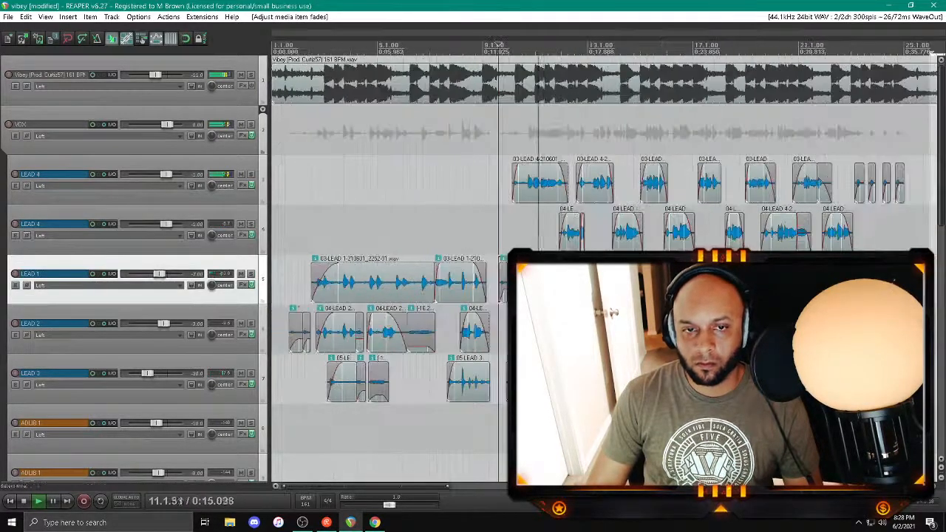
Step: Play from the project start and add a bell band at about 437 Hz in the Pro-Q 3 just before RCompressor on VOX
click(10, 502)
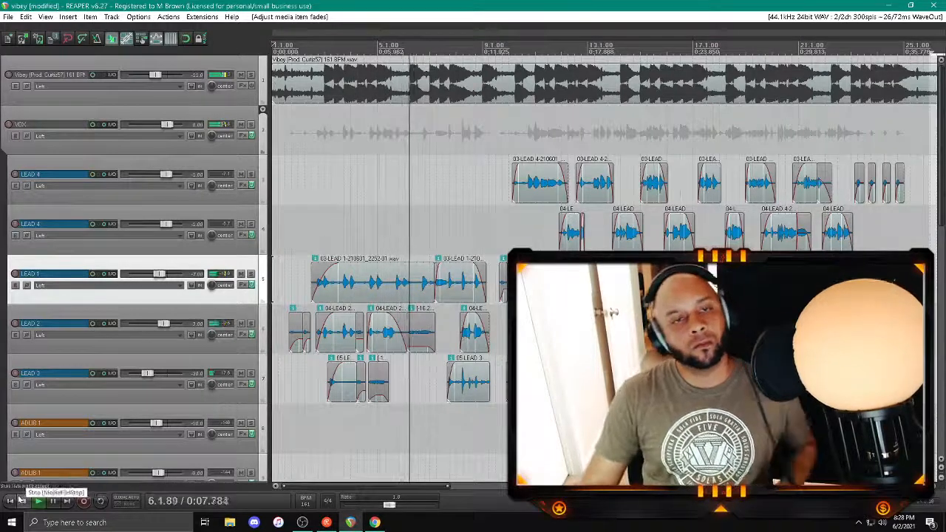
click(242, 135)
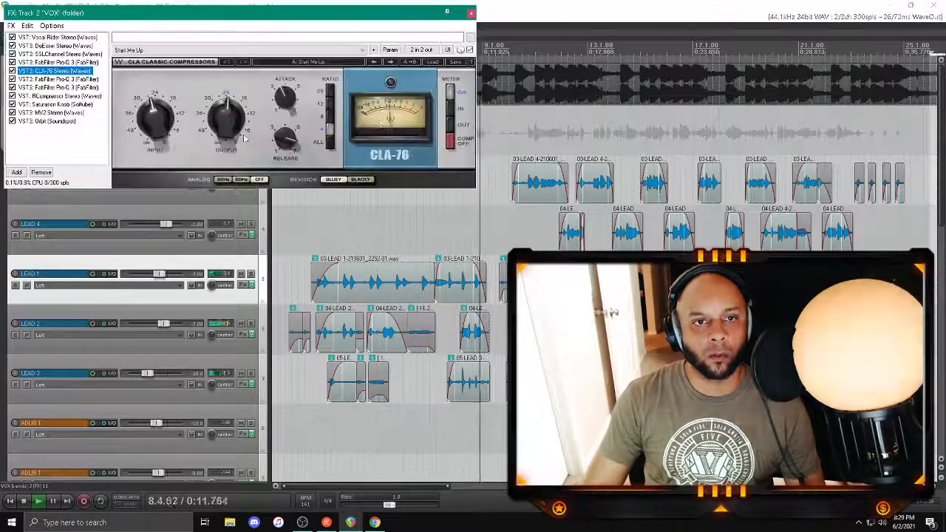
drag(442, 11, 778, 243)
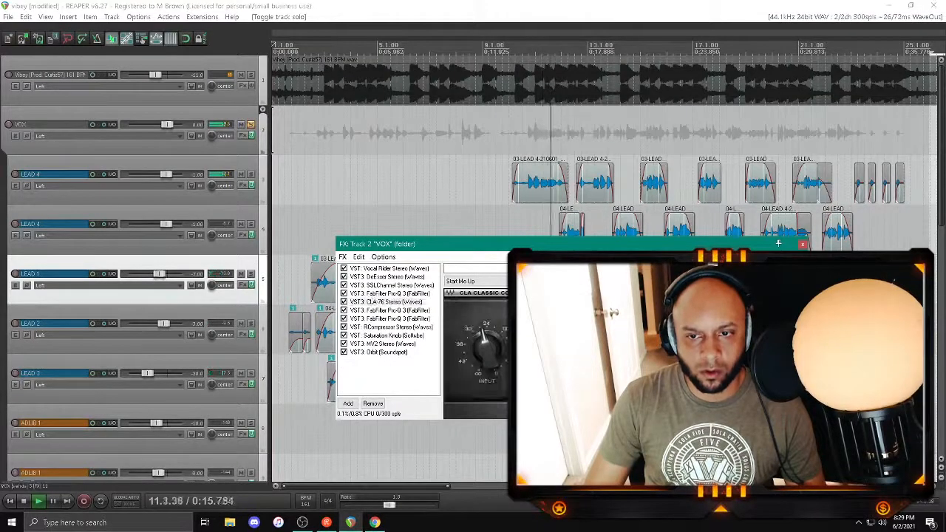
click(387, 319)
drag(403, 244, 496, 166)
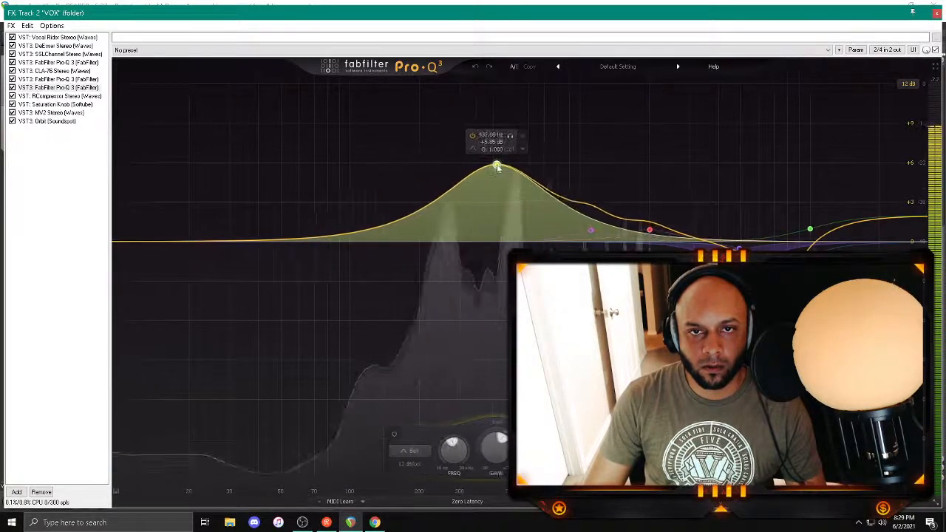
Step: Narrow the new VOX band to a Q of about 2, set its gain to -1 dB and close the effects chain
scroll(498, 167, up, 5)
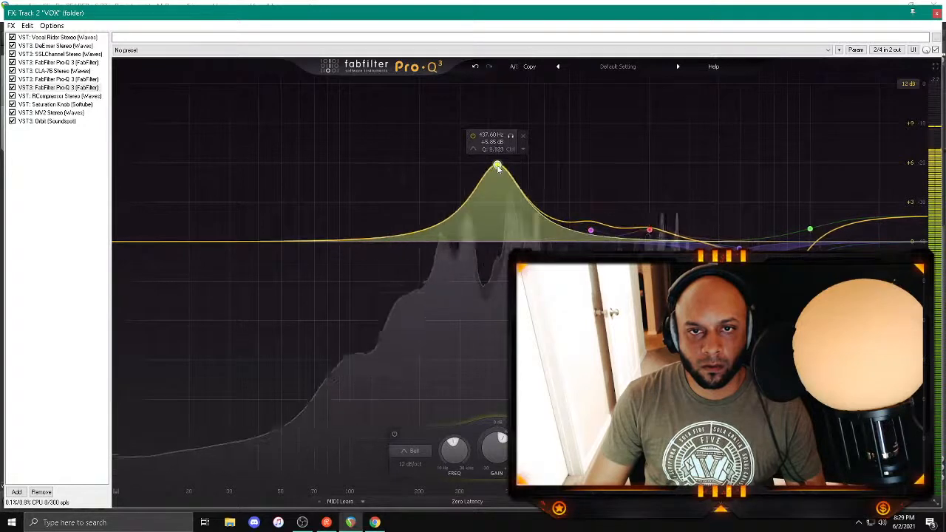
double_click(491, 142)
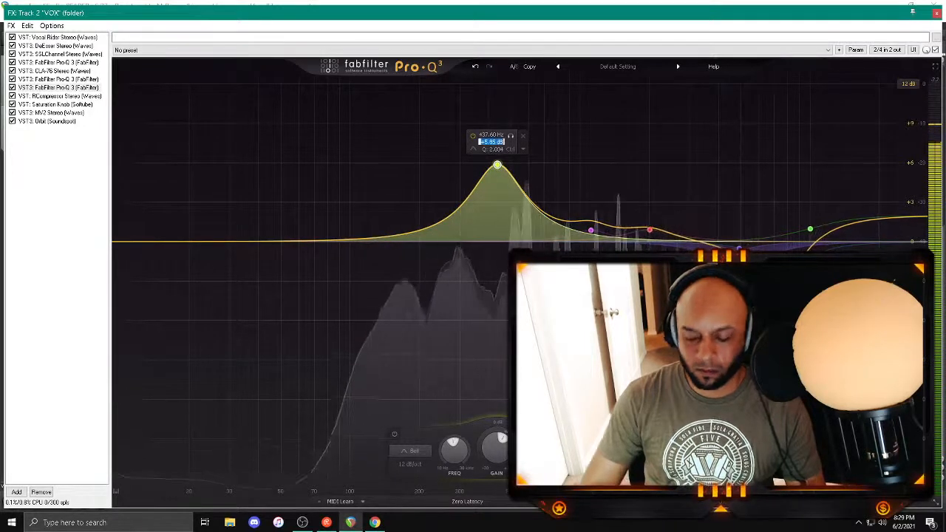
text(-1)
key(Return)
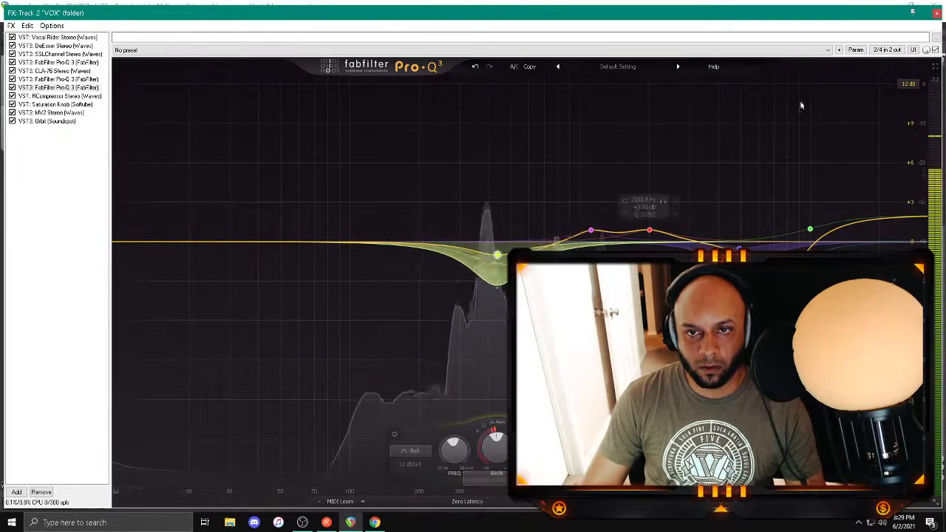
click(937, 13)
Step: Replay the opening, unsolo VOX and set the Vibey beat track's volume to -11.5 dB
click(290, 182)
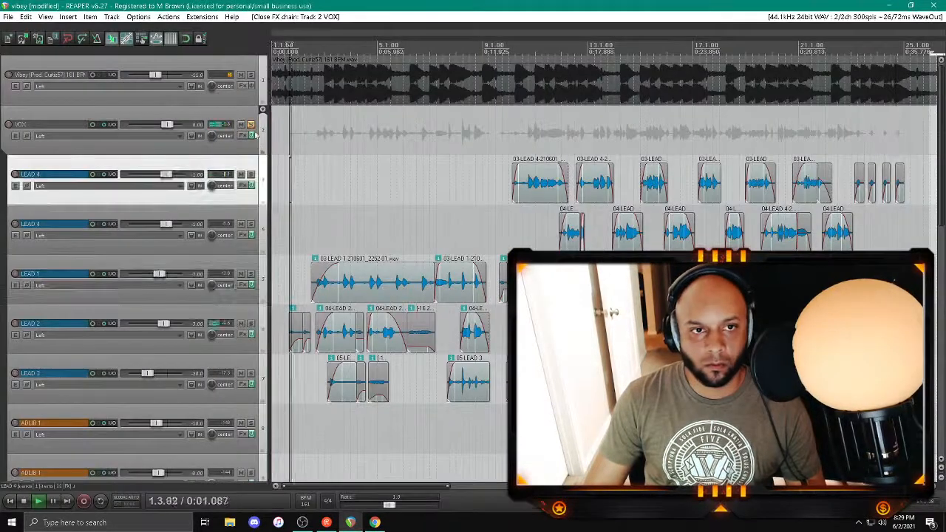
click(252, 125)
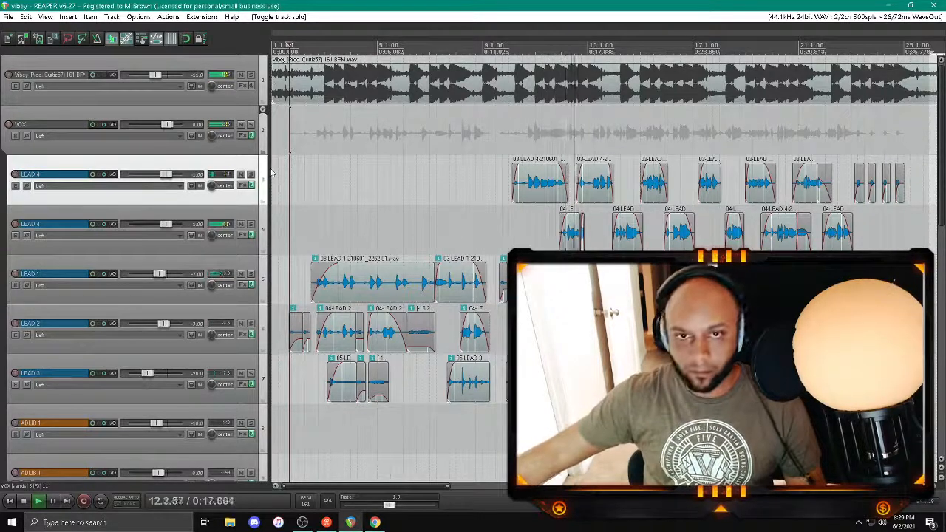
right_click(155, 73)
key(Return)
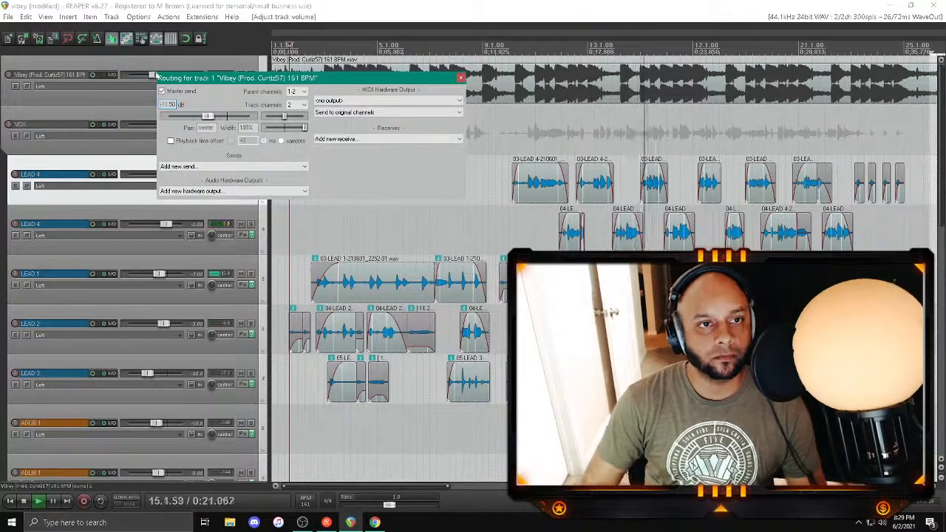
click(460, 77)
Step: In the master track's Pro-Q 3, add a bell band at about 1063 Hz with Q about 1.67 and 0.75 dB gain
key(ctrl+m)
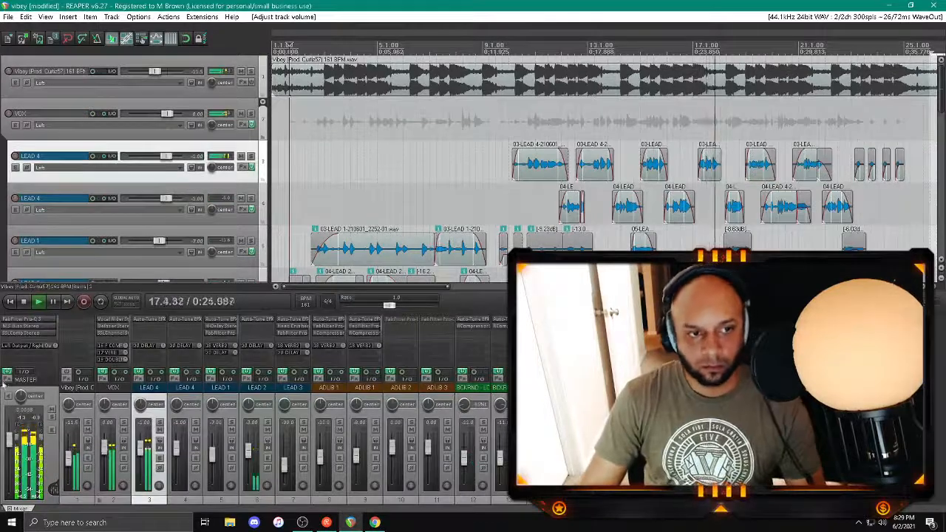
click(6, 379)
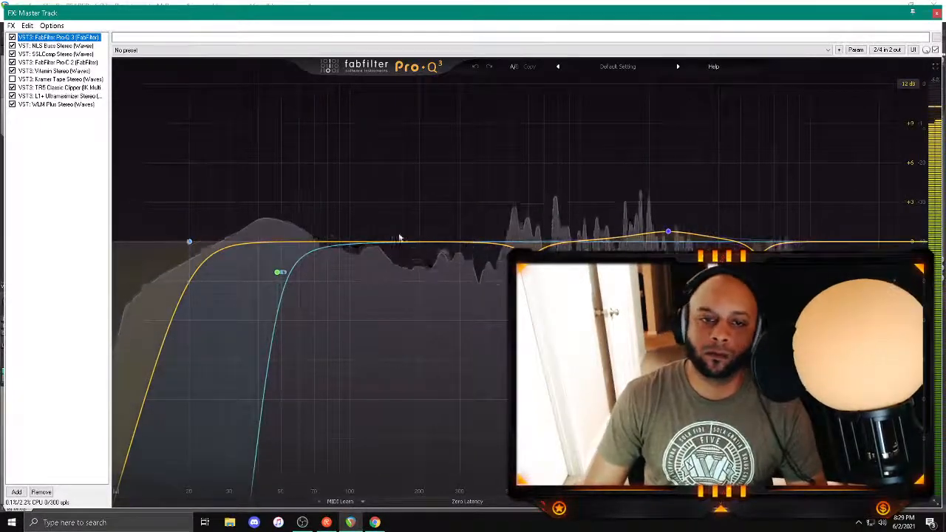
drag(468, 241, 586, 221)
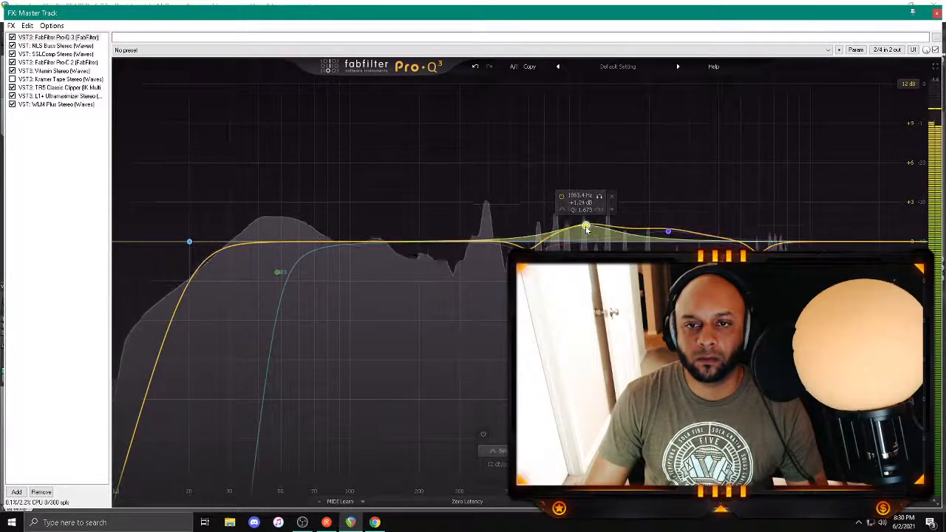
double_click(580, 202)
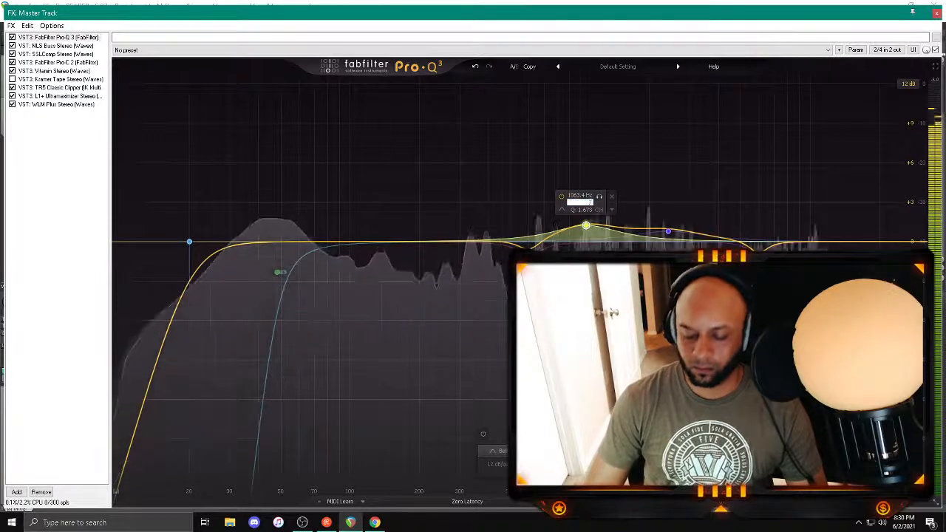
text(.75)
key(Return)
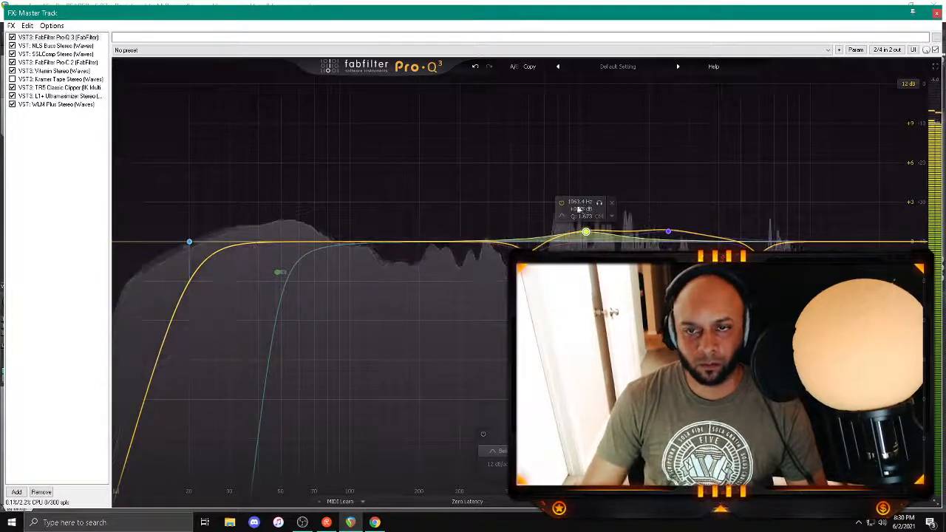
Step: Enable Kramer Tape on the master track and load its Mastering Soft Drum Compression preset
click(44, 79)
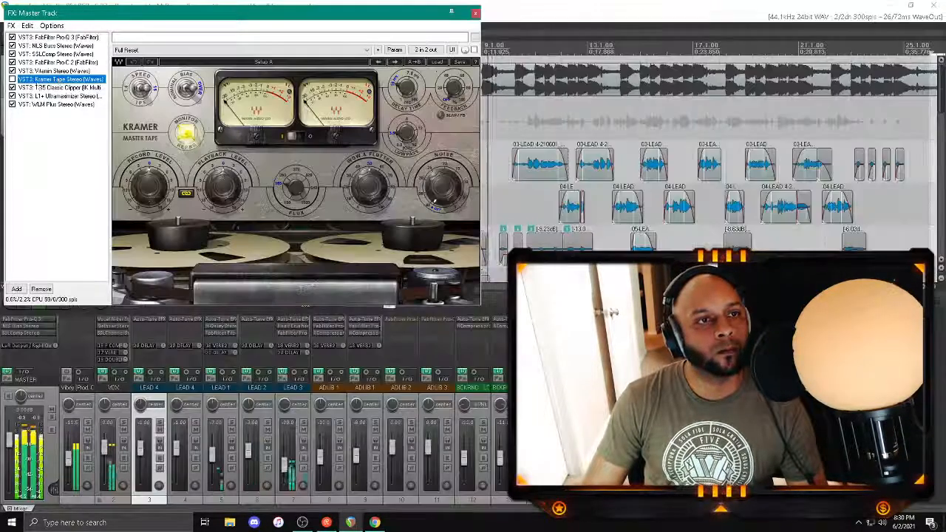
click(436, 62)
mouse_move(462, 175)
click(602, 255)
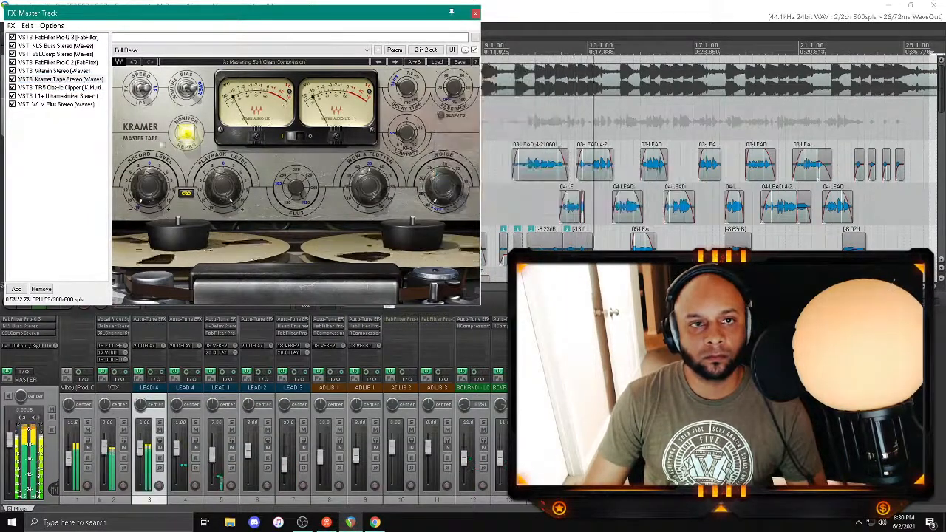
Step: Check the master's L1 Ultramaximizer levels during playback, shifting its window away from the timeline and replaying from about bar 5
click(59, 96)
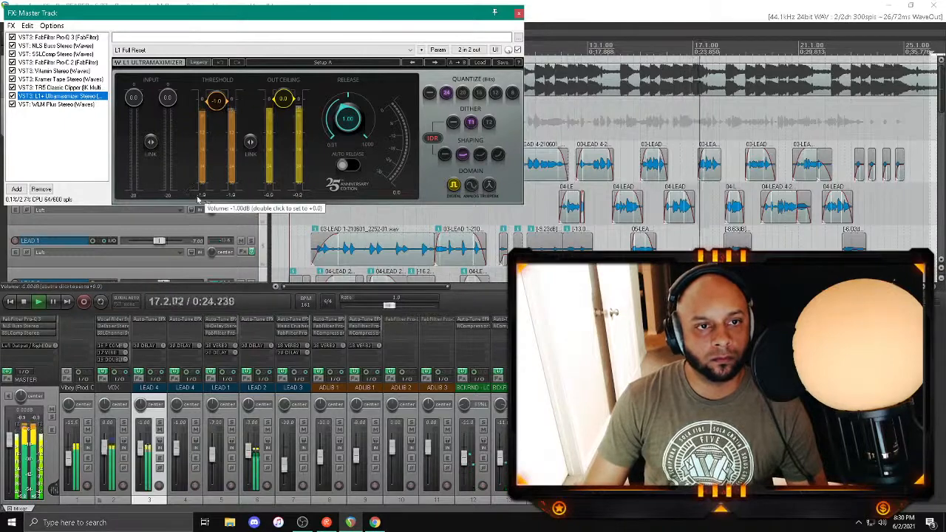
click(266, 194)
drag(502, 173, 502, 173)
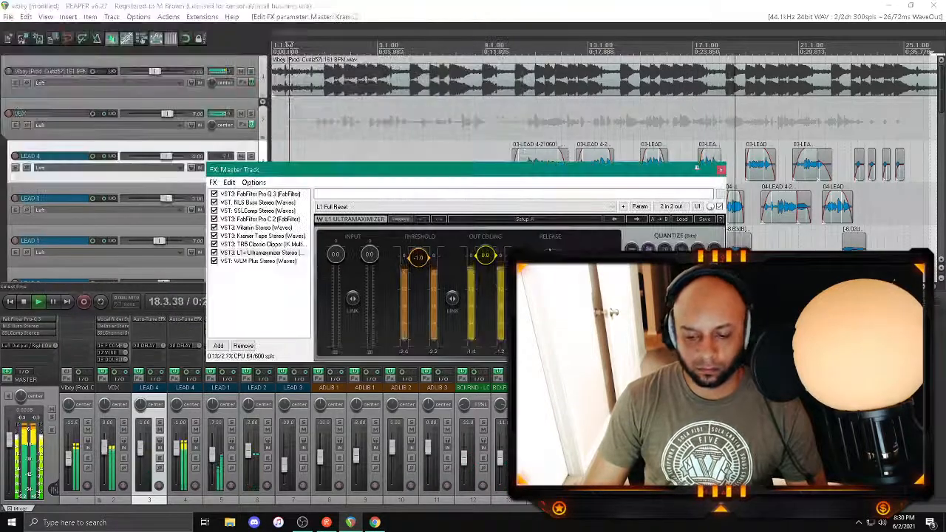
key(alt+Tab)
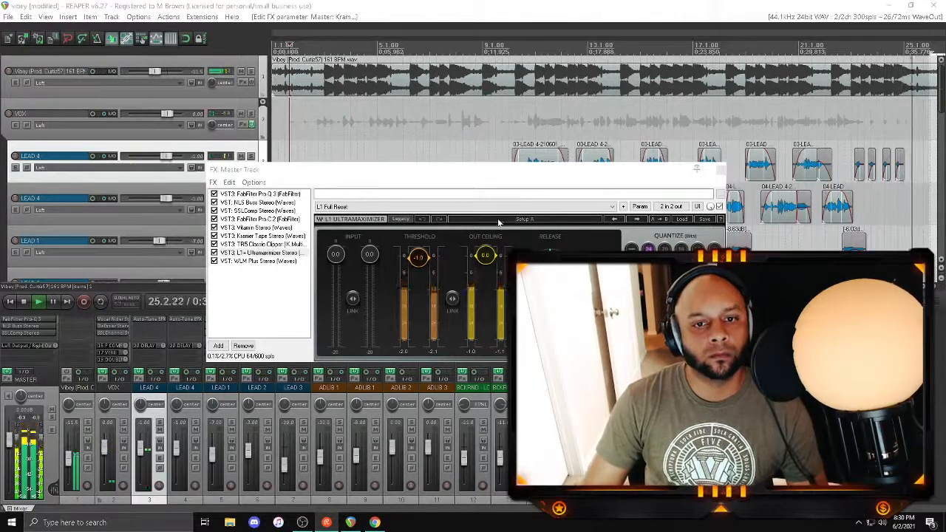
click(391, 128)
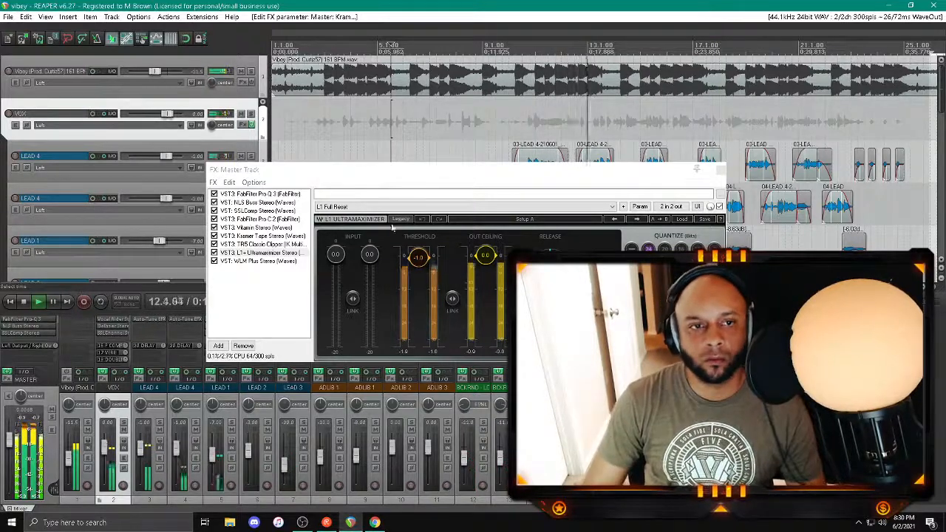
Step: Add a gentle bell cut just above 300 Hz with Q about 1.54 to the master's Pro-Q 3 and close the effects chain
click(270, 194)
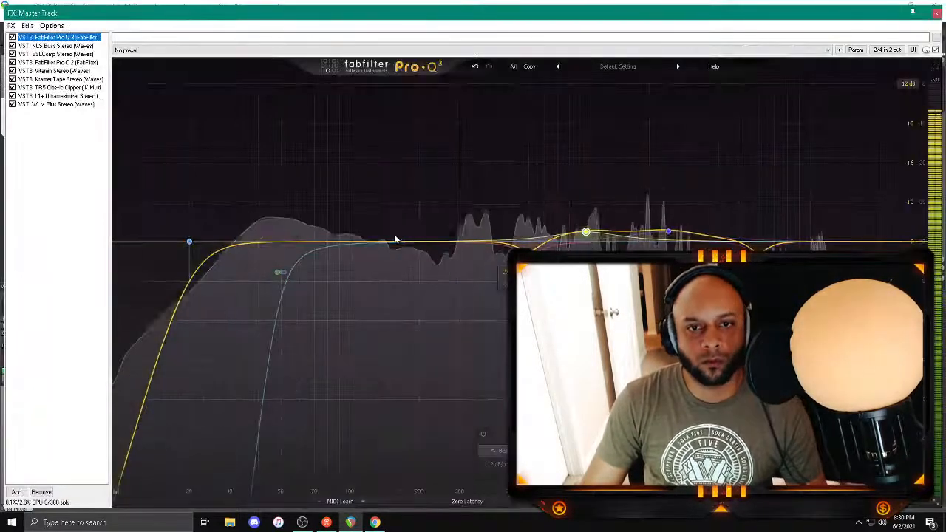
drag(394, 243, 446, 253)
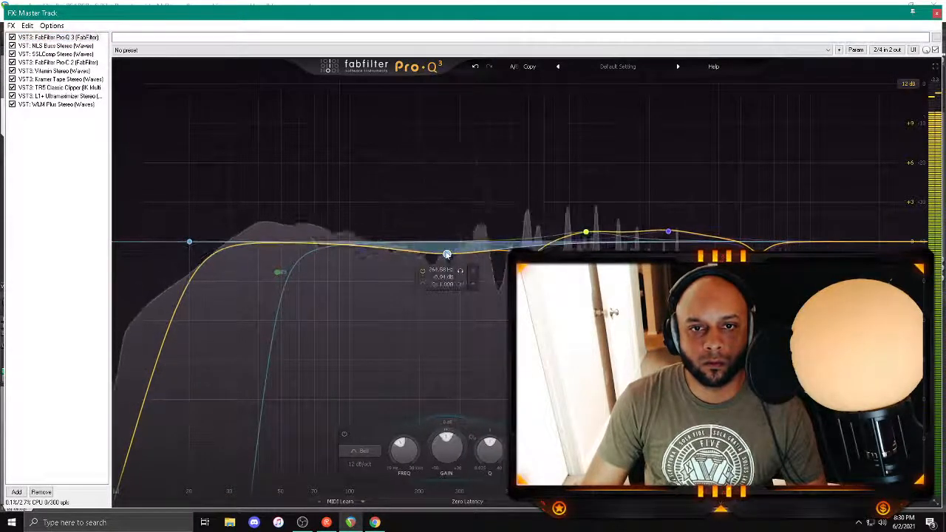
scroll(447, 254, up, 1)
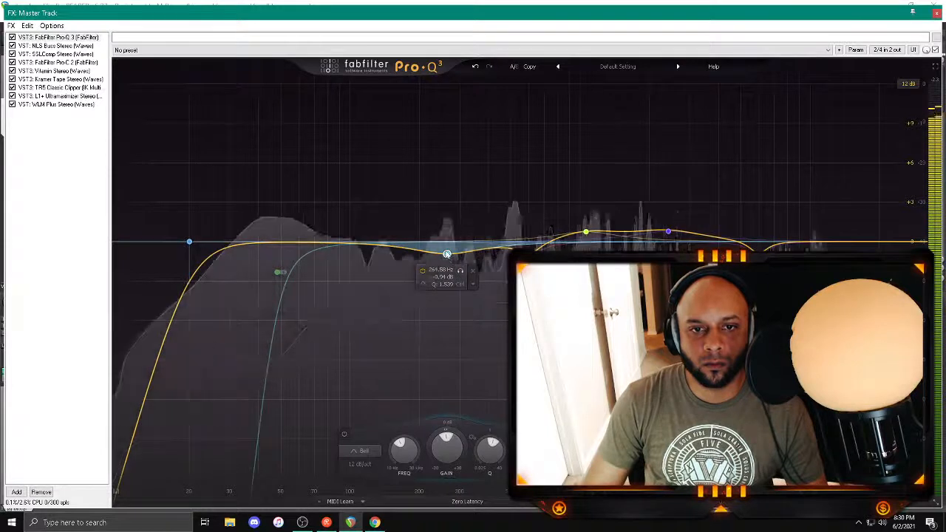
drag(446, 254, 473, 254)
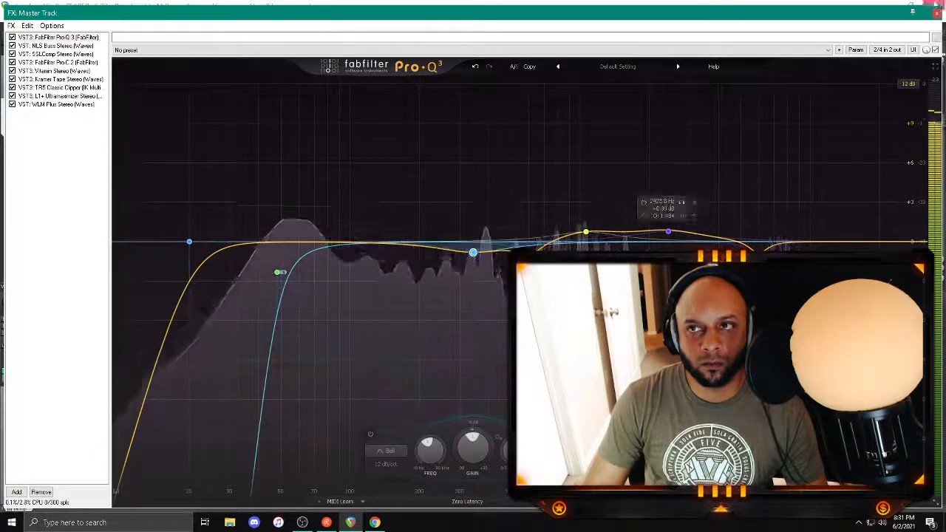
click(936, 15)
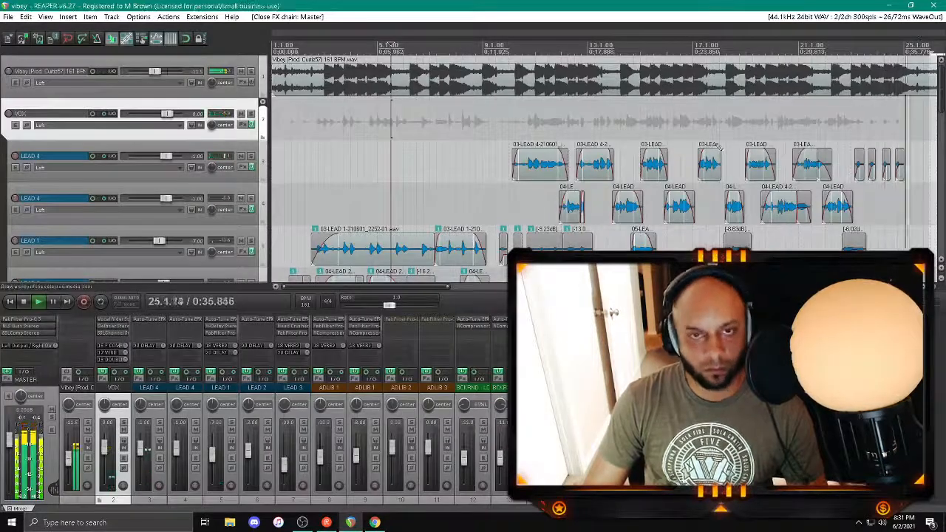
Step: Hide the mixer, show the whole vocal section in the arrangement and replay it from about bar 20
key(ctrl+m)
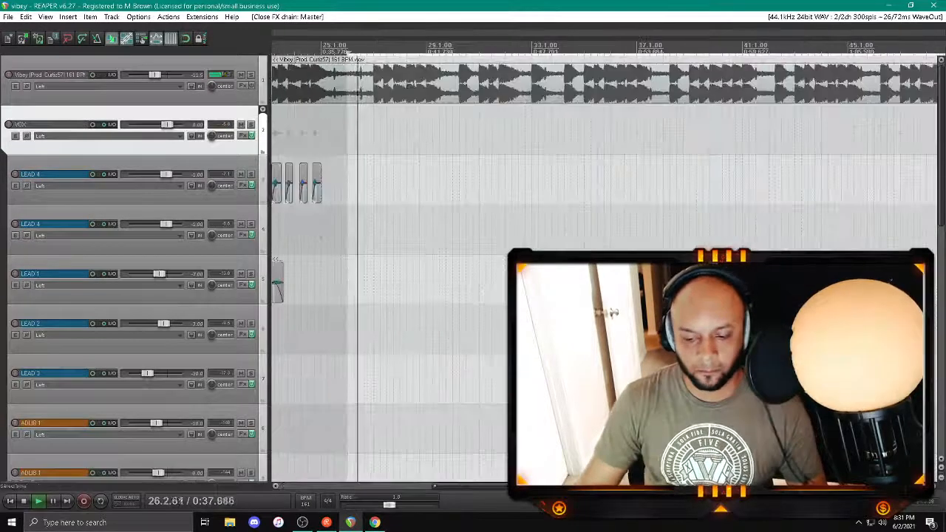
scroll(658, 170, down, 4)
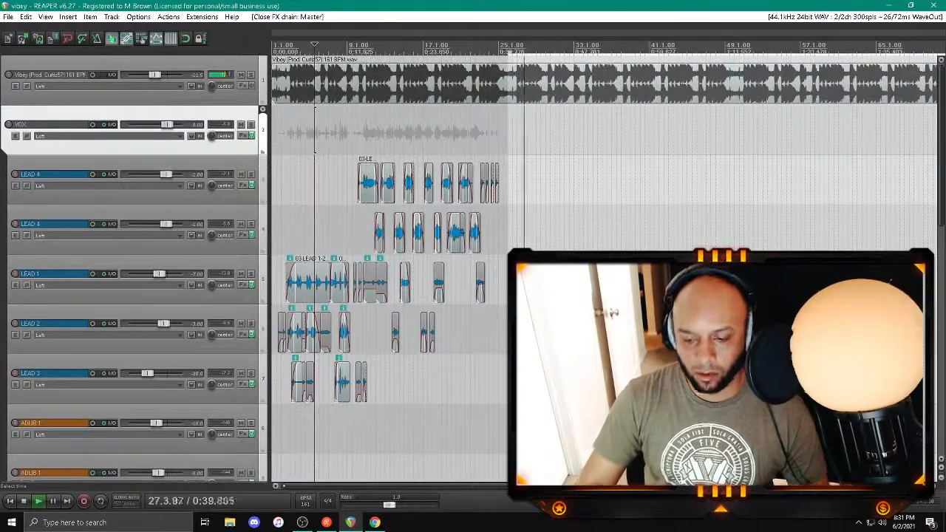
click(452, 379)
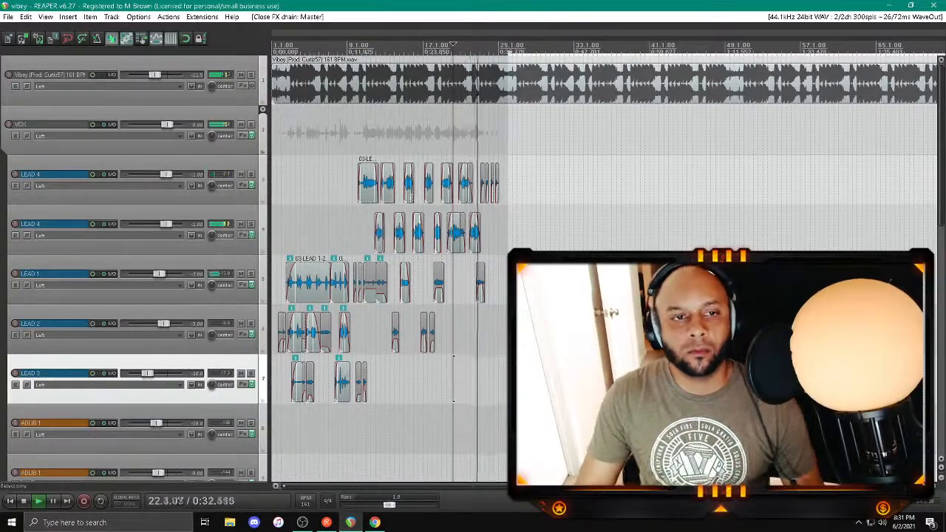
Step: Set the low level of the MV2 in the VOX effects chain to 4.5
click(240, 135)
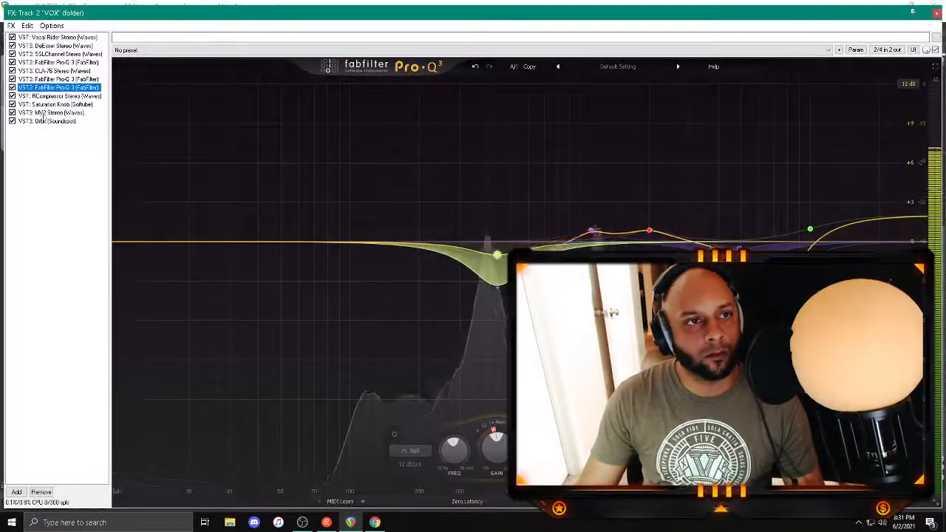
click(50, 112)
click(127, 162)
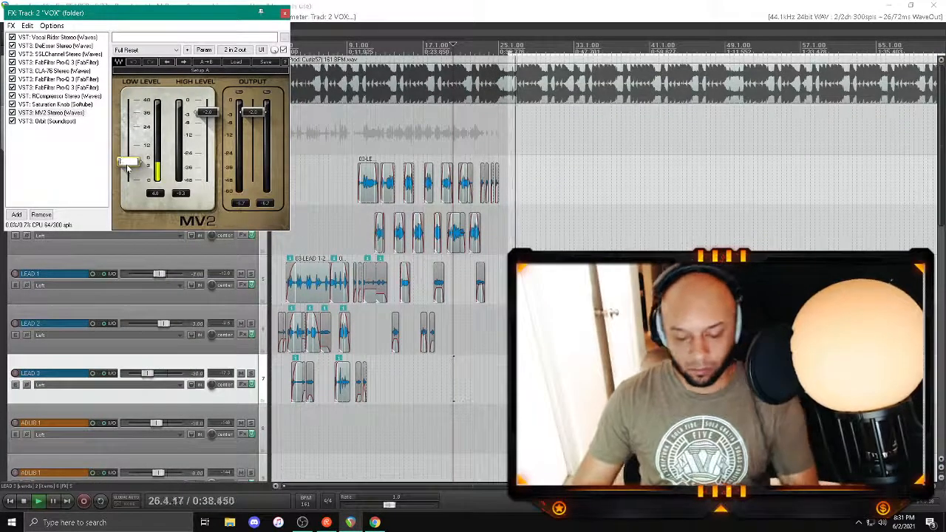
drag(127, 167, 126, 164)
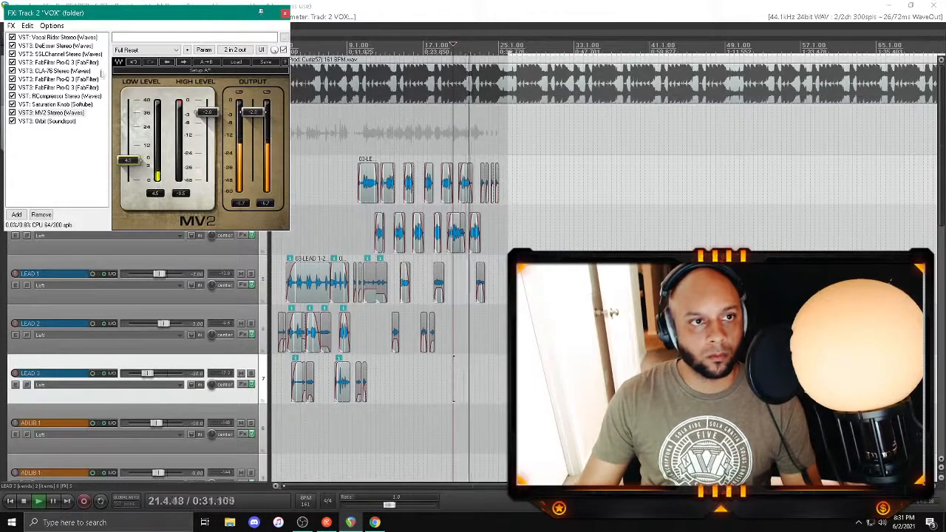
Step: Add FabFilter Pro-MB at the end of the VOX effects chain and create one compression band in the upper frequencies
click(67, 88)
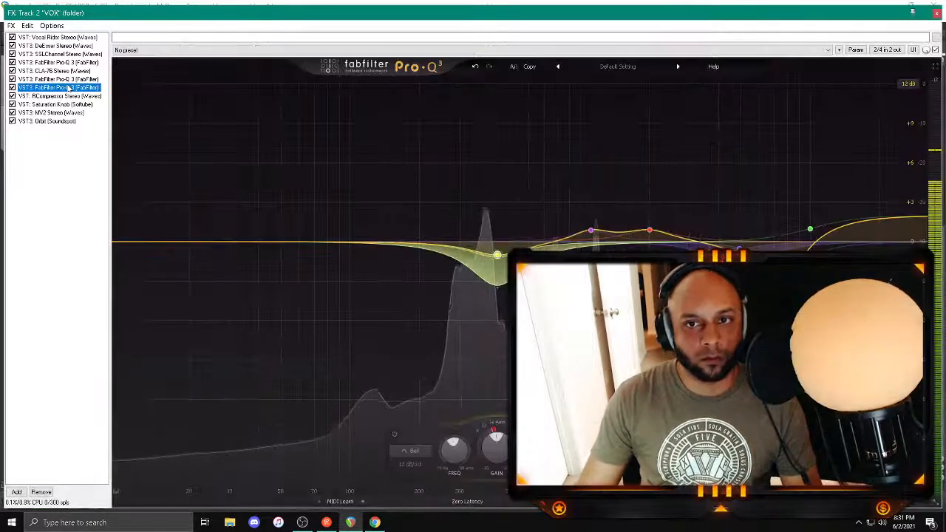
double_click(61, 160)
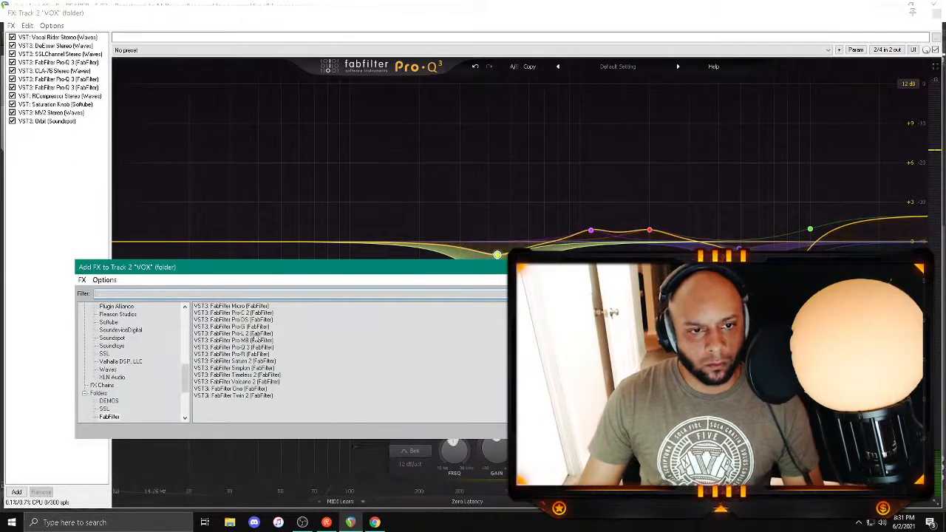
double_click(244, 341)
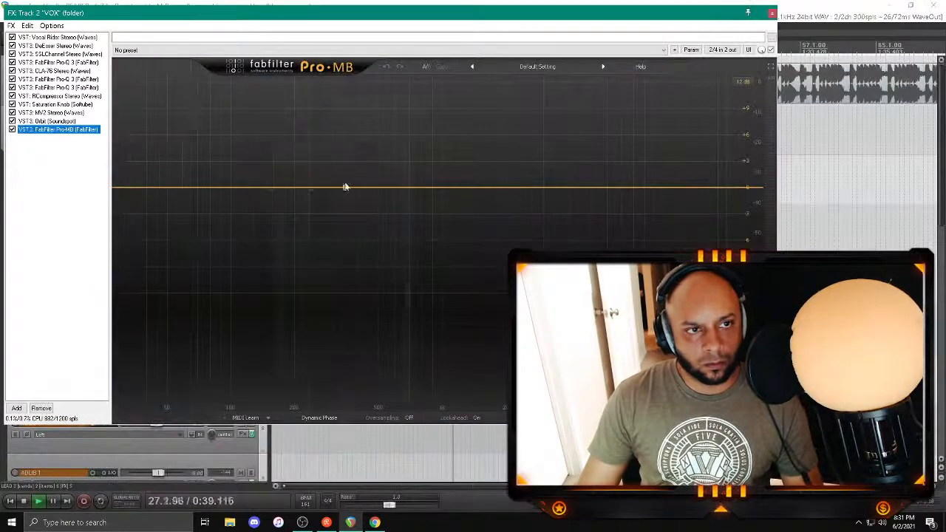
drag(478, 188, 550, 81)
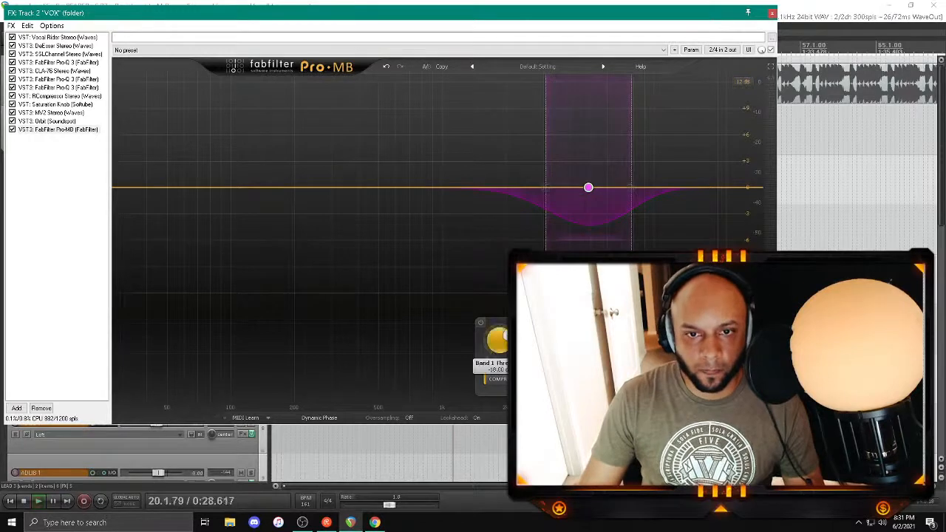
Step: Adjust the Pro-MB band's threshold during playback, replay the vocals from about bar 9 and close the VOX effects chain
key(space)
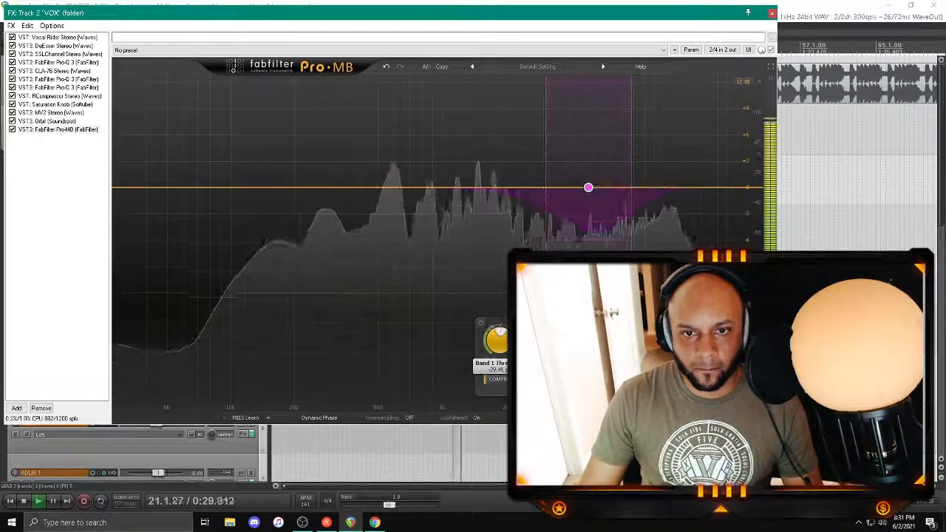
mouse_move(498, 340)
mouse_down()
mouse_move(498, 354)
mouse_move(505, 336)
mouse_up()
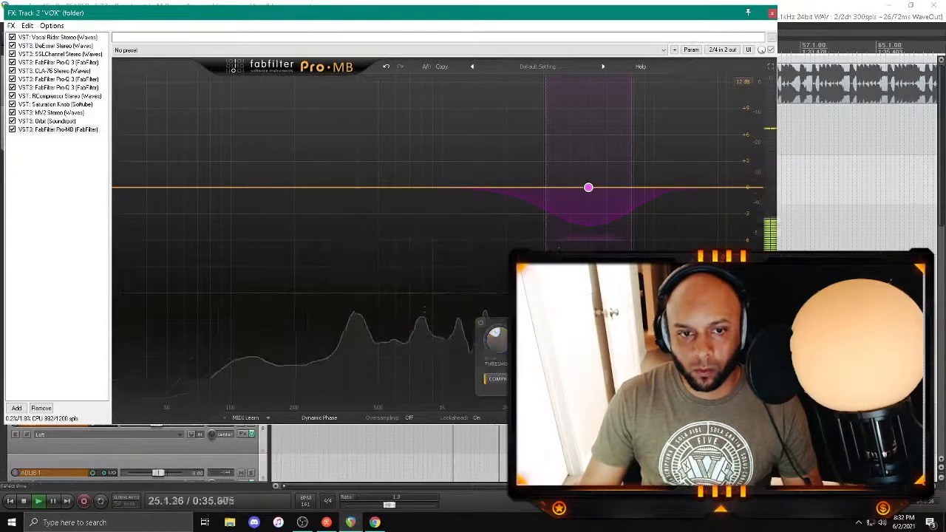
click(348, 452)
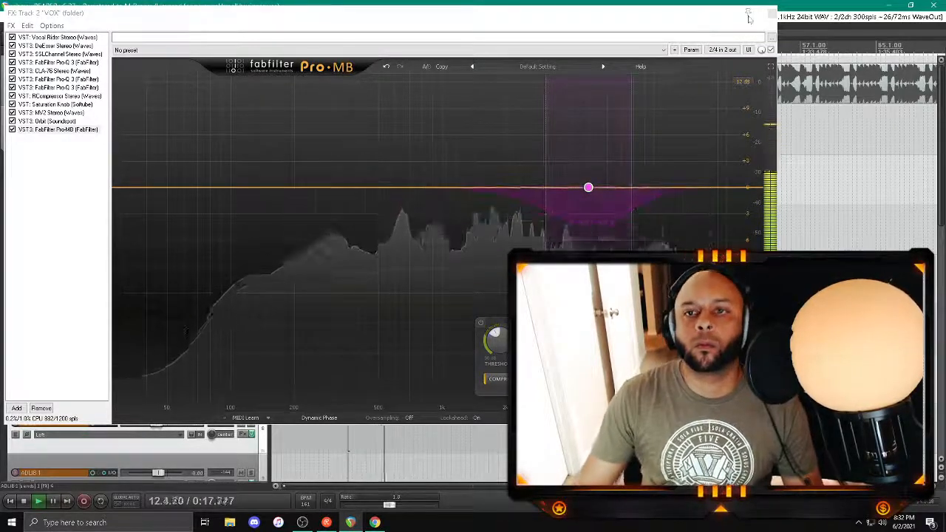
click(769, 12)
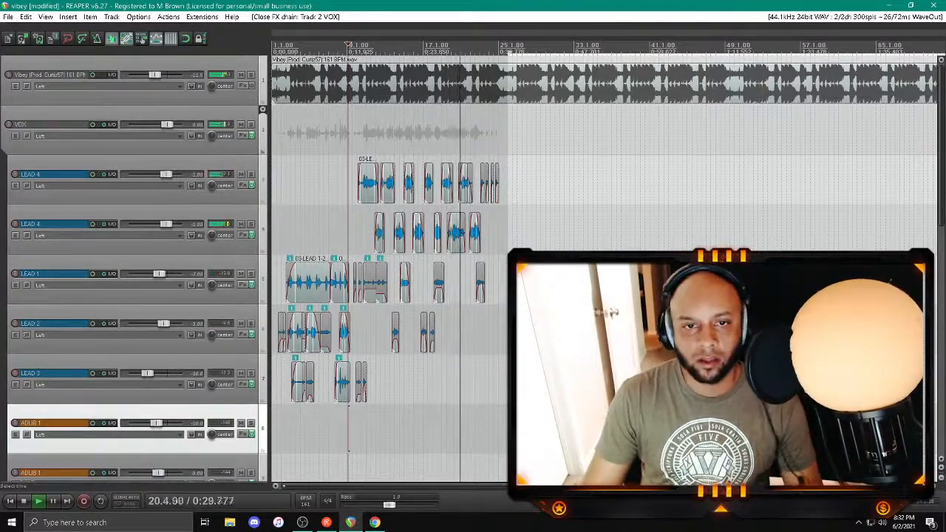
Step: Arm LEAD 2 for recording and record a short new vocal take from about bar 19
click(131, 366)
click(15, 324)
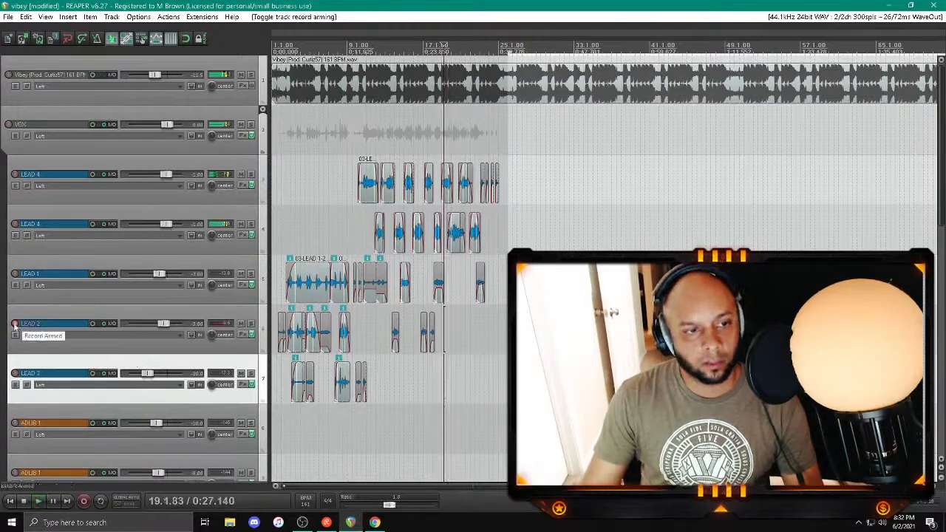
key(ctrl+e)
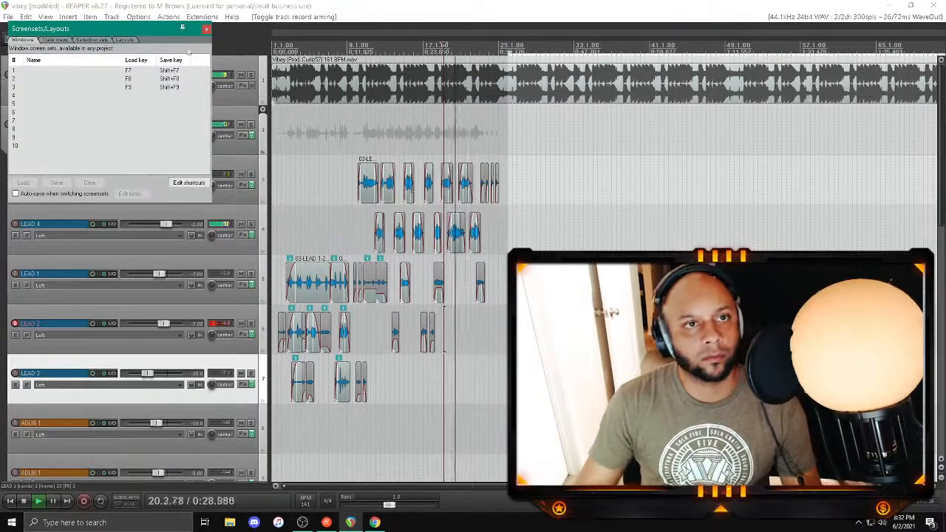
click(206, 28)
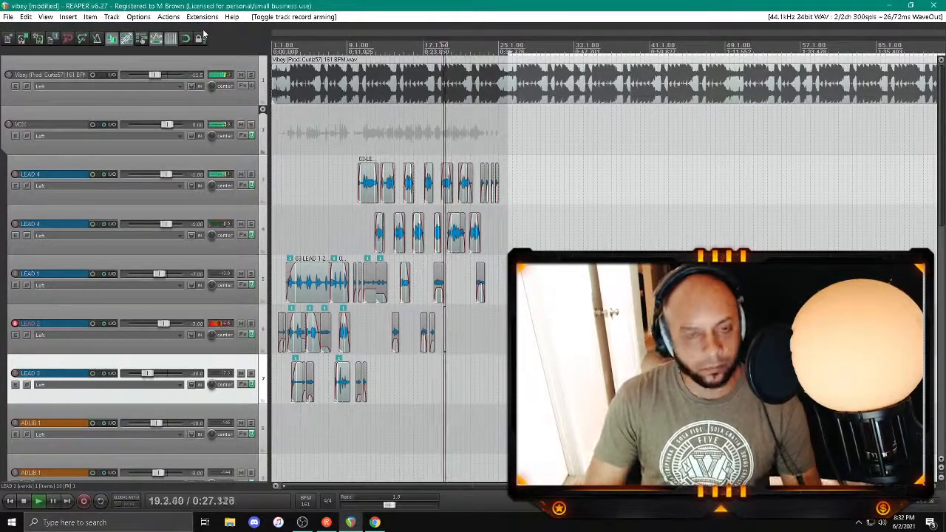
key(ctrl+r)
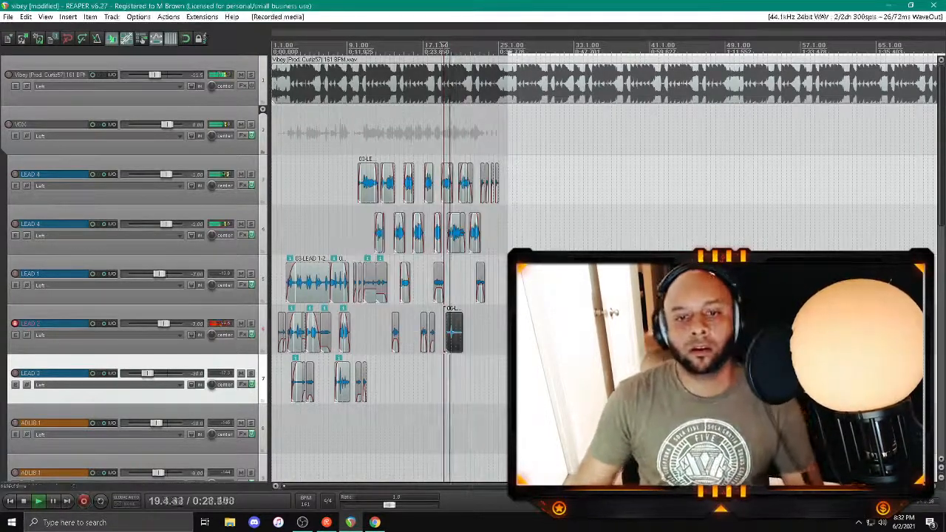
Step: Trim the newly recorded LEAD 2 clip near bar 20 and save the project
click(453, 341)
scroll(453, 341, up, 5)
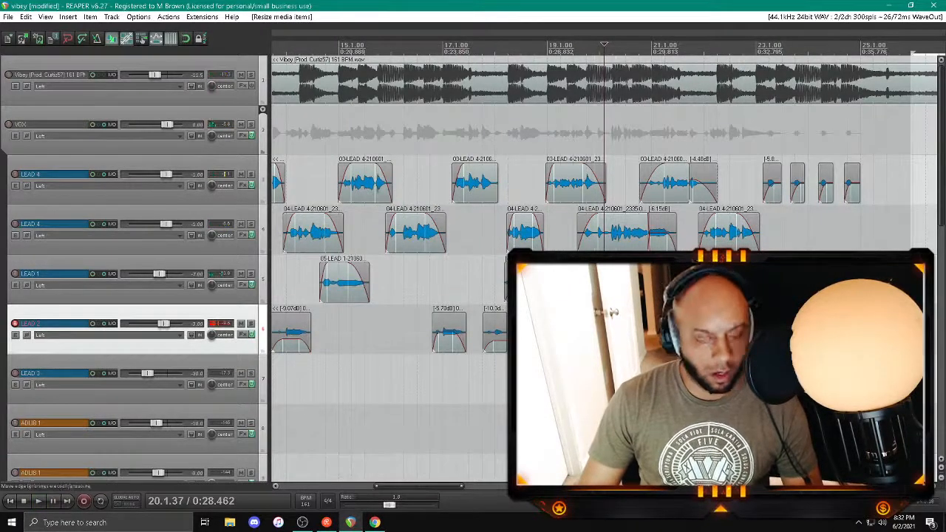
key(ctrl+s)
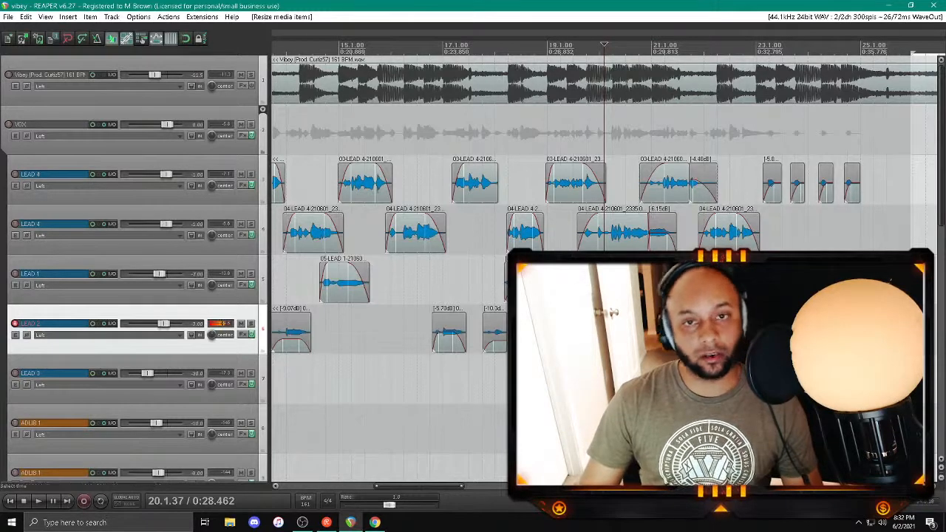
Step: Replay the new take from about bar 19, disarm LEAD 2 and arm BCKRND - LOW L for recording
key(space)
click(583, 378)
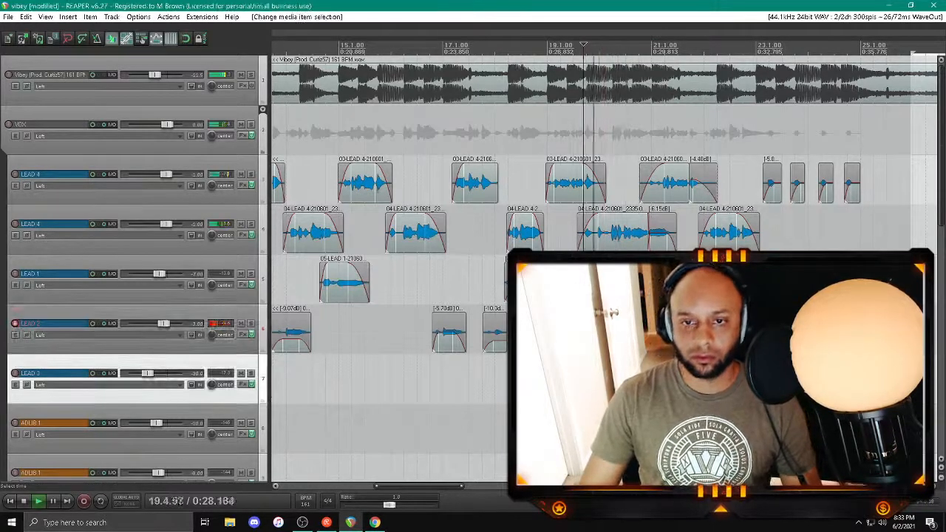
scroll(187, 306, down, 3)
click(15, 174)
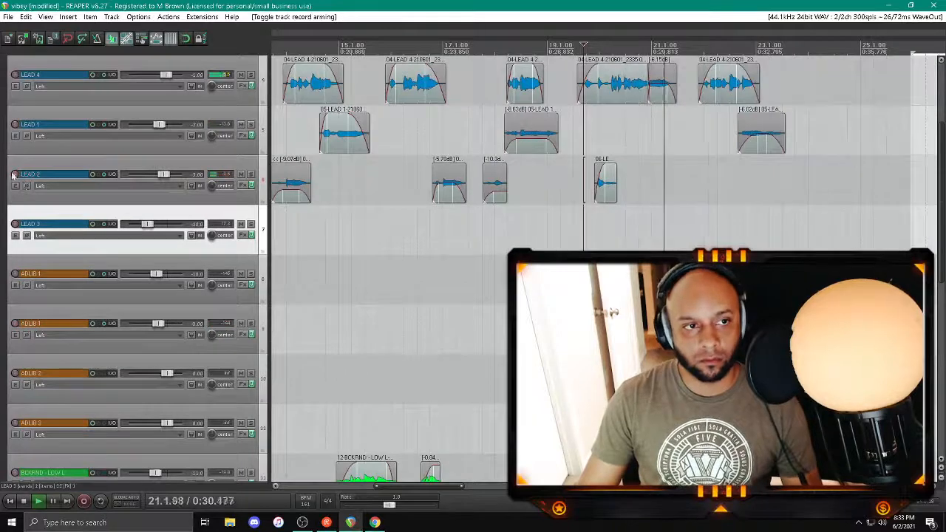
scroll(65, 274, down, 4)
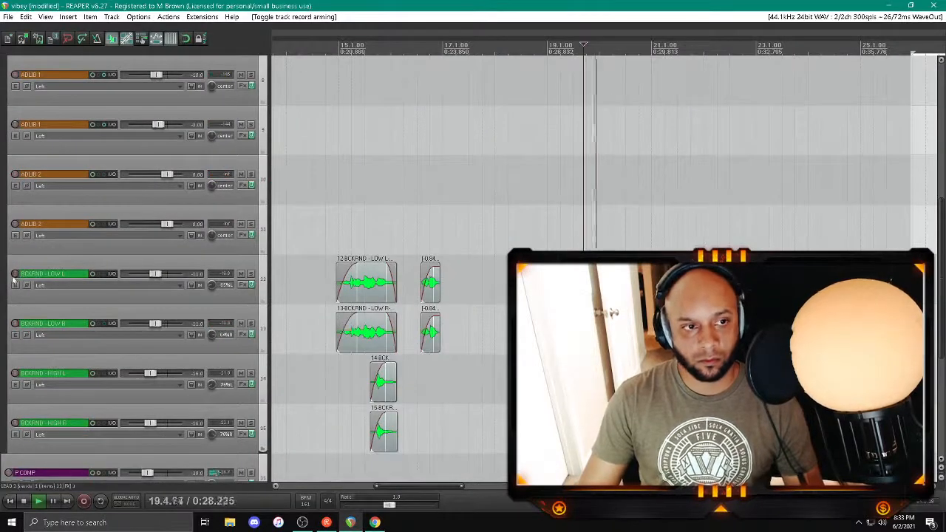
click(15, 274)
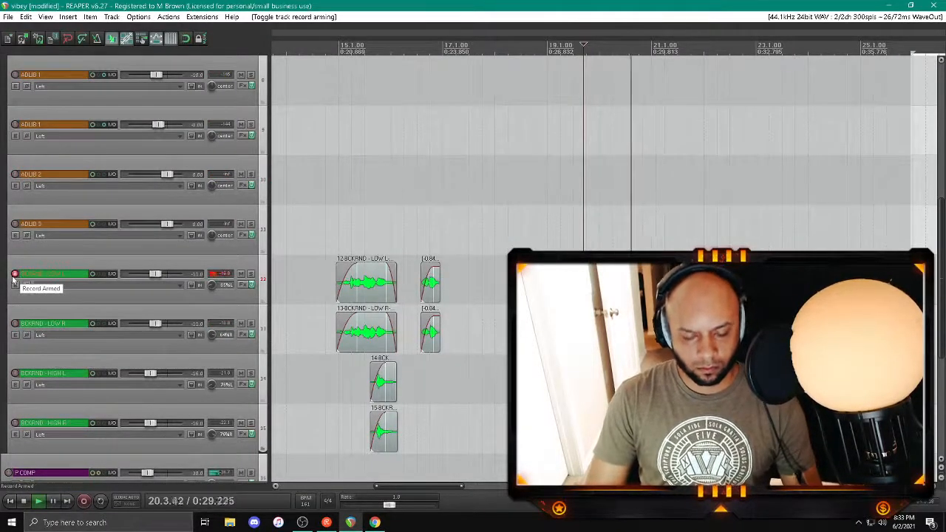
Step: Record a short background vocal take on BCKRND - LOW L from about bar 19 and keep the recorded file
key(space)
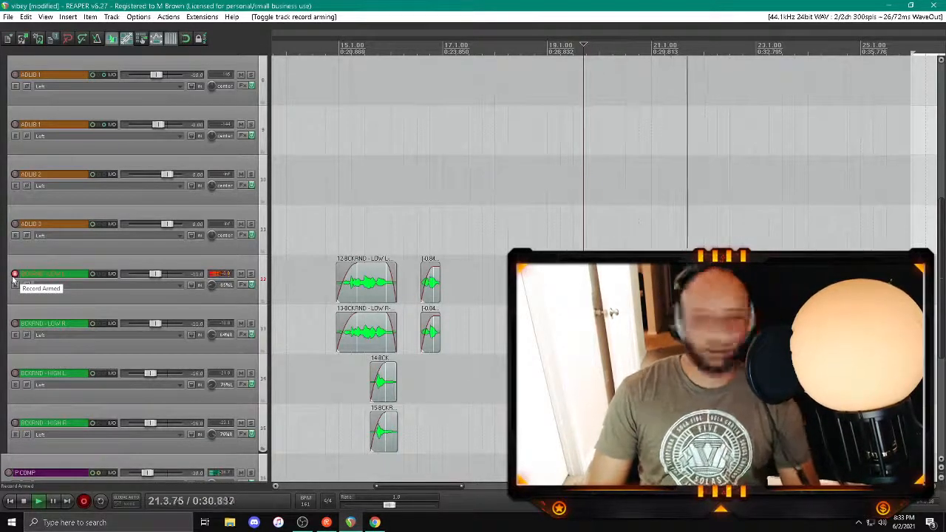
key(space)
key(Return)
key(space)
Step: Switch record arming from BCKRND - LOW L to BCKRND - LOW R, record a matching take from about bar 19 and keep it
click(14, 323)
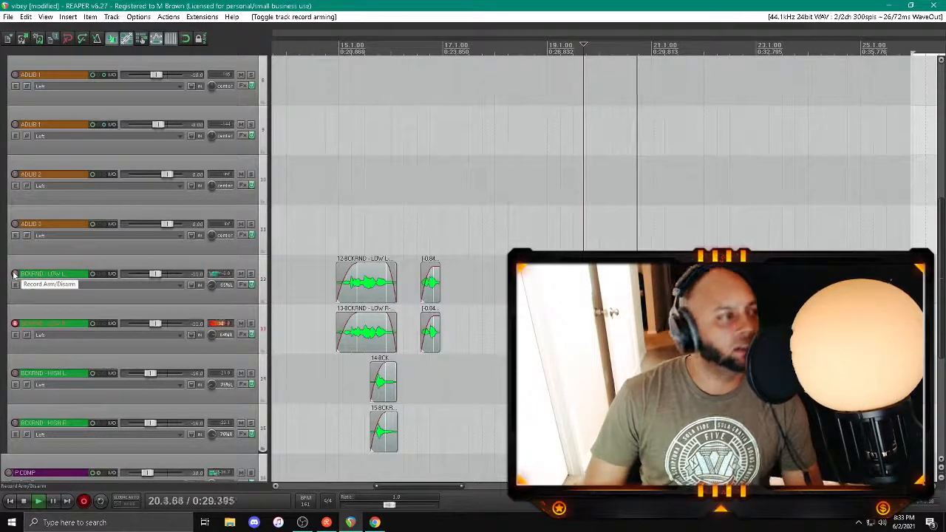
key(space)
key(Return)
key(space)
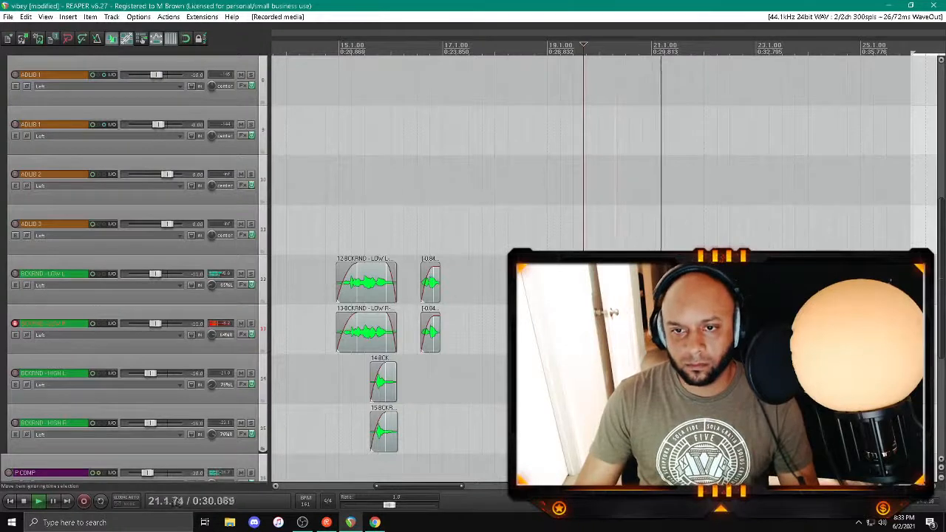
Step: Split the new BCKRND - LOW L and LOW R takes around the vocal near bars 20 and 21 and adjust their fades
click(623, 330)
key(s)
drag(625, 275, 642, 275)
click(676, 330)
key(s)
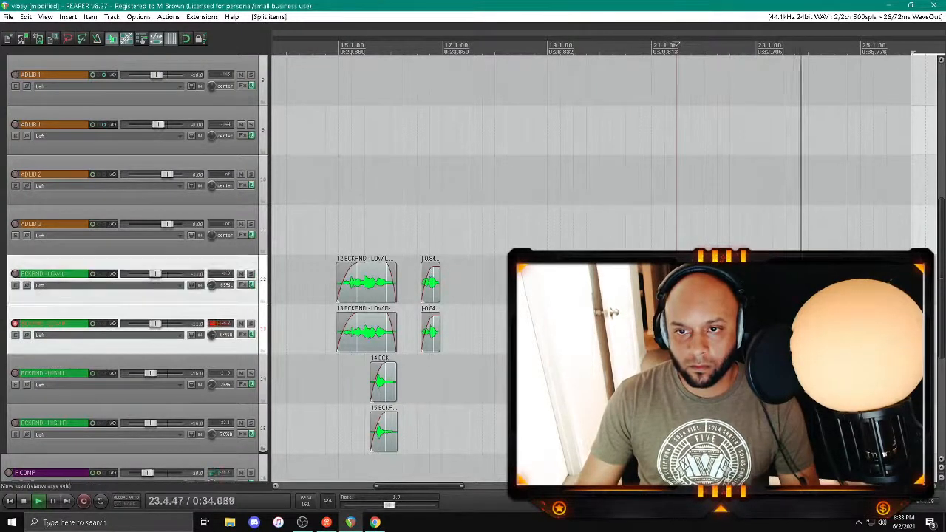
Step: Lower both low background clips to -6.24 dB, delete the surplus pieces near bar 20 and save the project
click(656, 46)
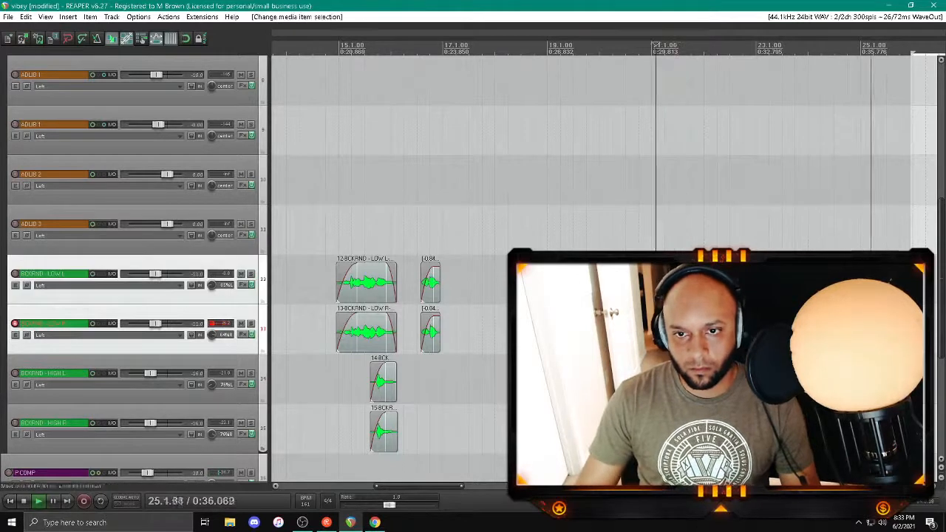
drag(658, 265, 657, 272)
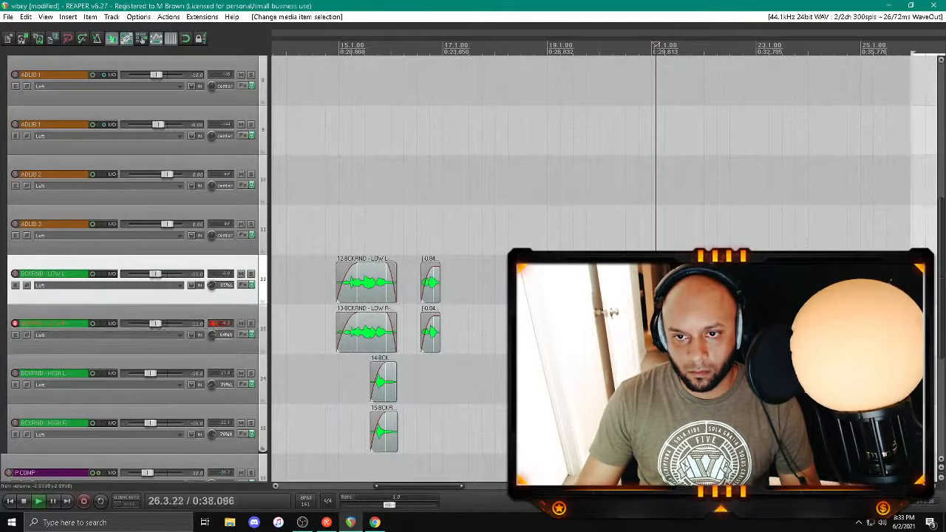
click(607, 285)
shift+click(608, 331)
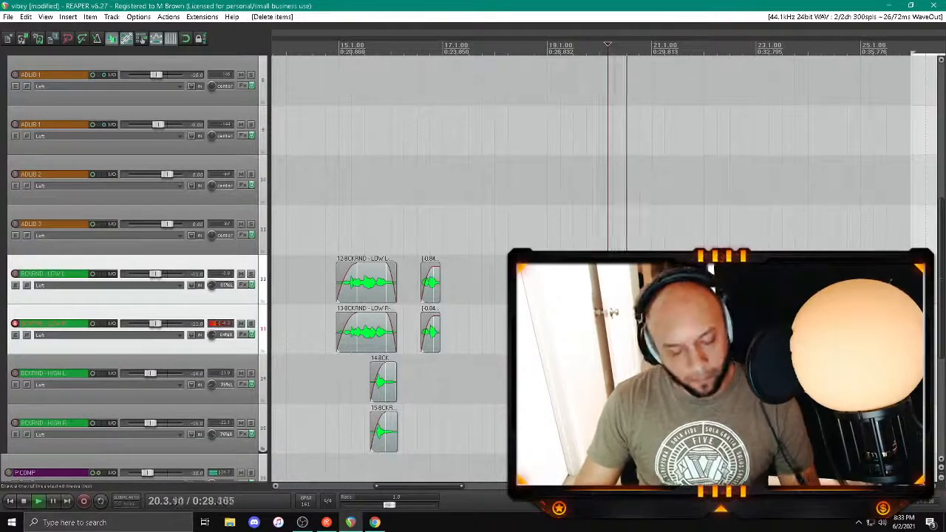
key(ctrl+s)
Step: Replay the low background clips from about bar 19, disarm BCKRND - LOW R and arm BCKRND - HIGH L
key(space)
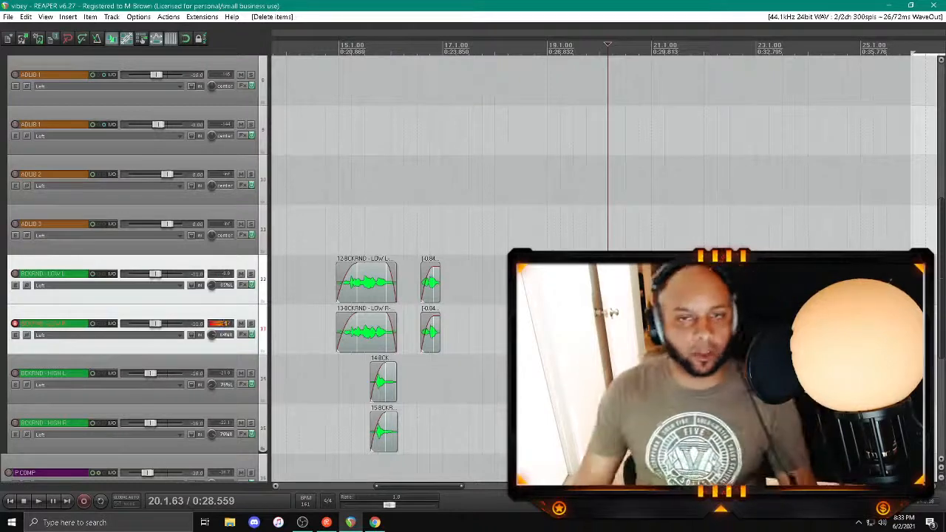
scroll(397, 331, down, 3)
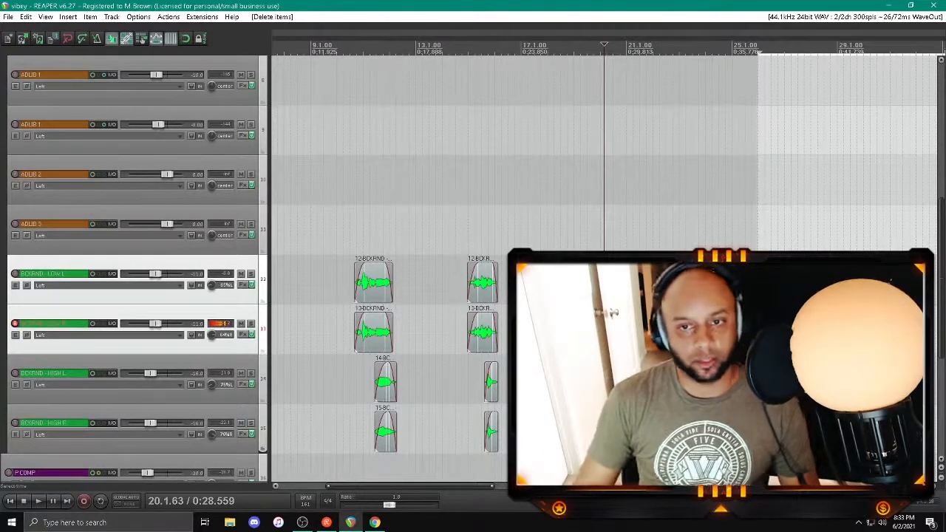
key(space)
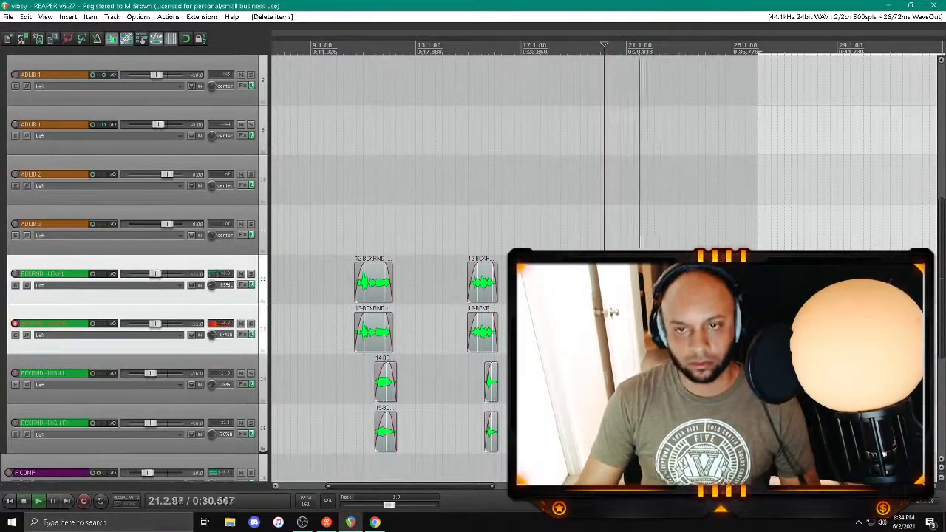
click(582, 215)
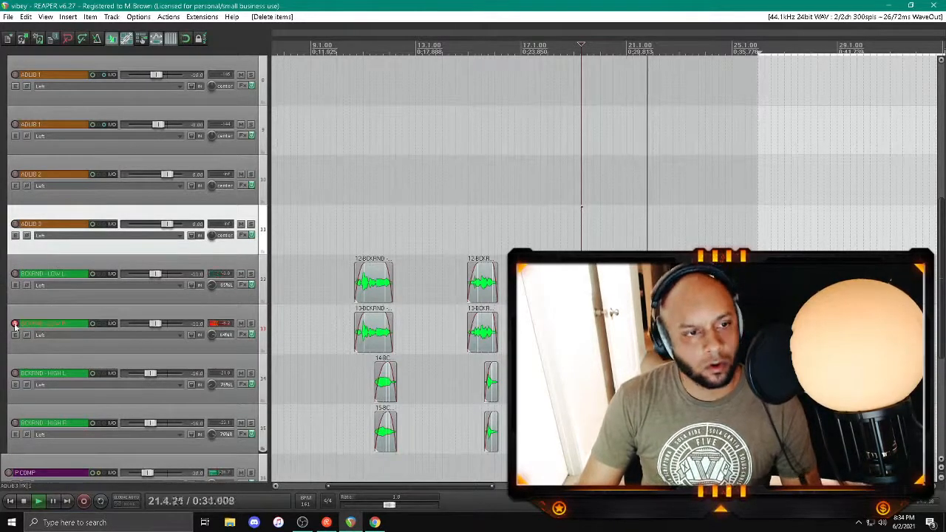
click(15, 373)
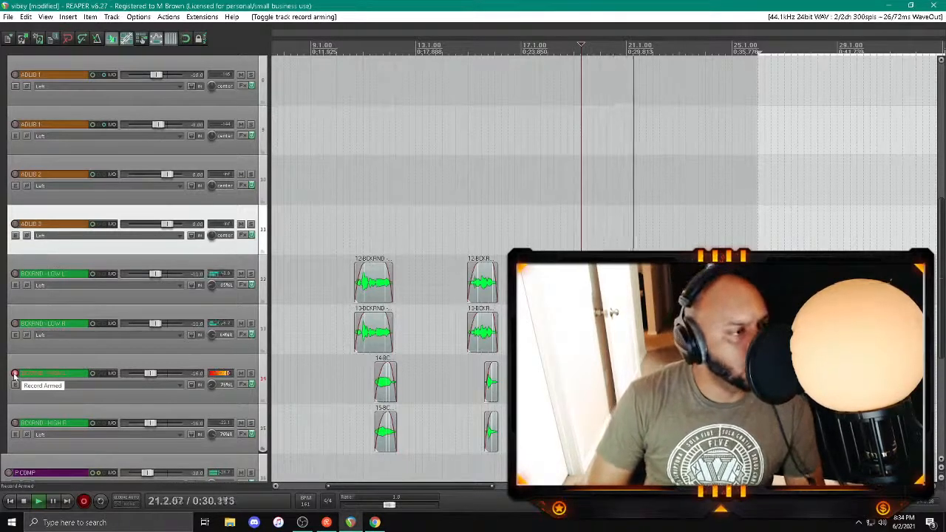
key(space)
click(568, 323)
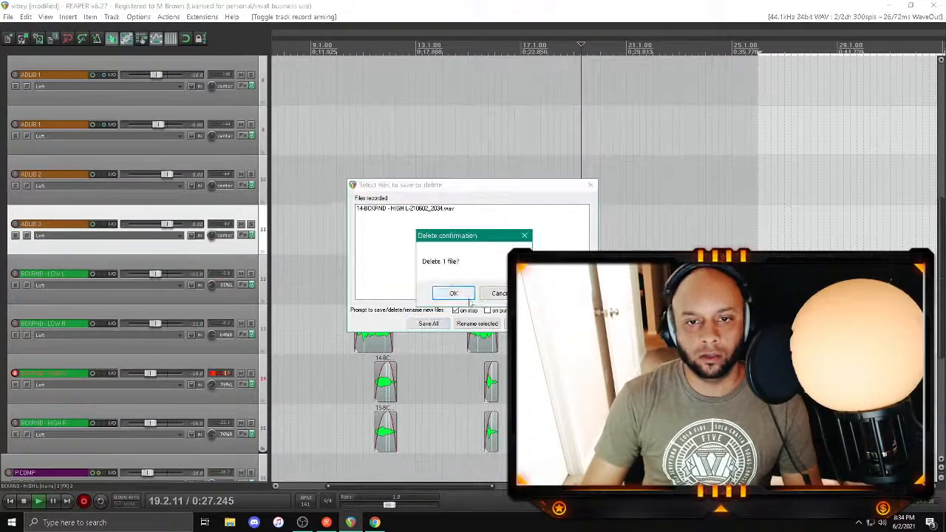
click(468, 299)
Step: Record a background vocal take on BCKRND - HIGH L from about bar 19 and keep the recorded file
key(space)
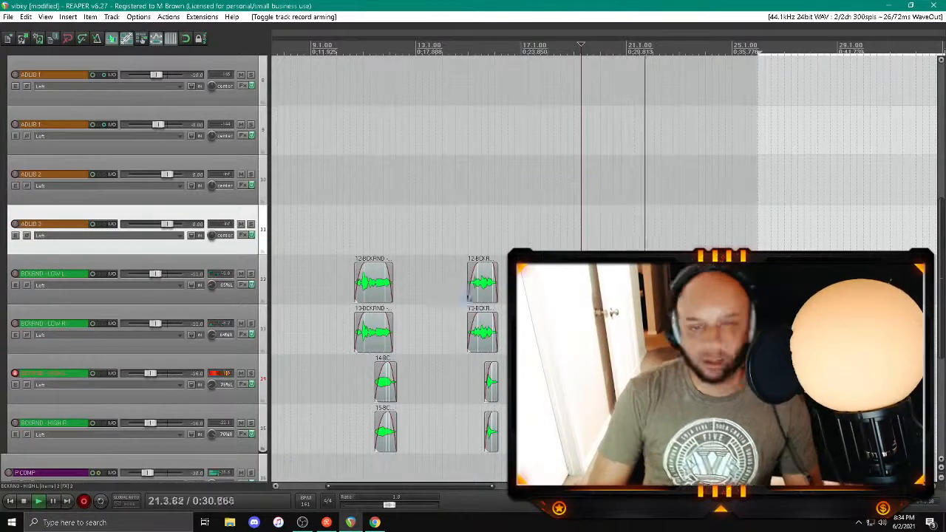
key(space)
key(Return)
key(space)
Step: Switch record arming from BCKRND - HIGH L to BCKRND - HIGH R, record a matching take and keep it
click(14, 423)
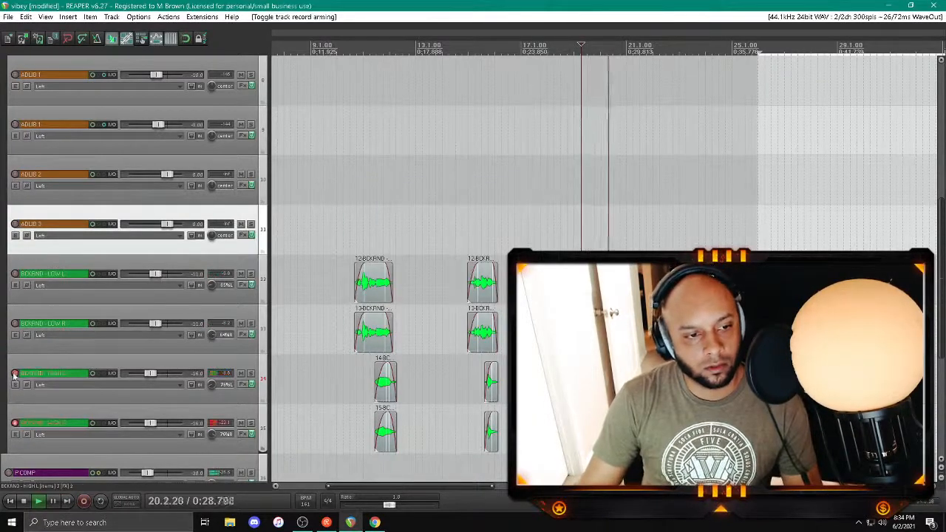
click(15, 373)
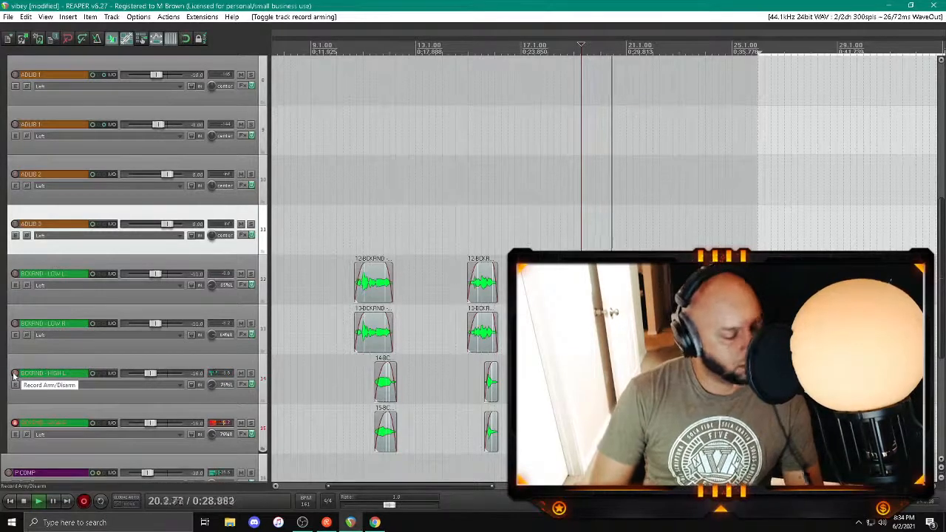
key(space)
key(Return)
key(space)
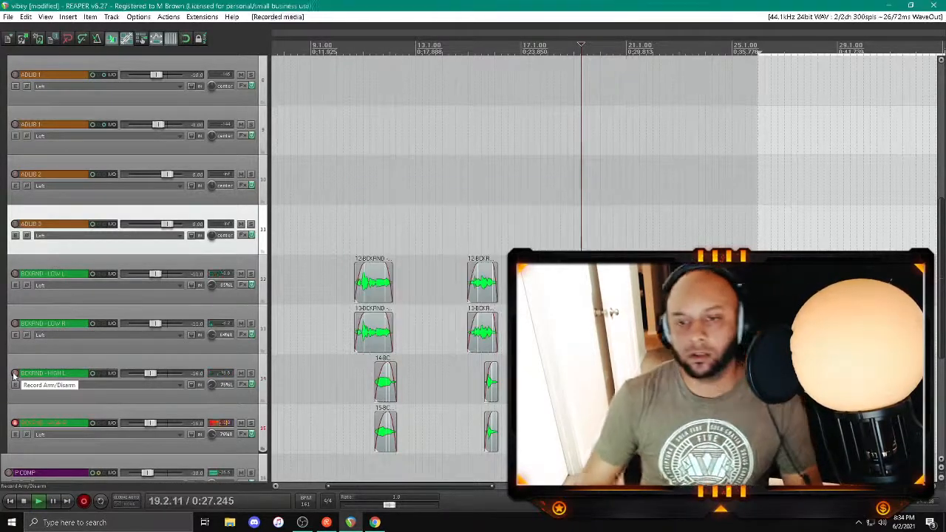
Step: Split the new BCKRND - HIGH L and HIGH R takes near bar 21, adjust their fades and delete the surplus tails
click(634, 431)
scroll(634, 431, up, 5)
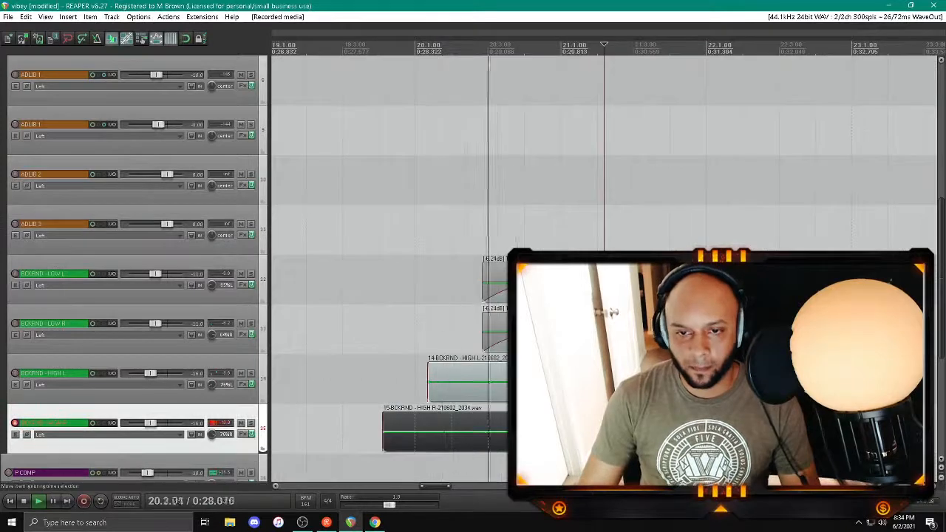
click(548, 431)
shift+click(548, 382)
key(s)
click(550, 382)
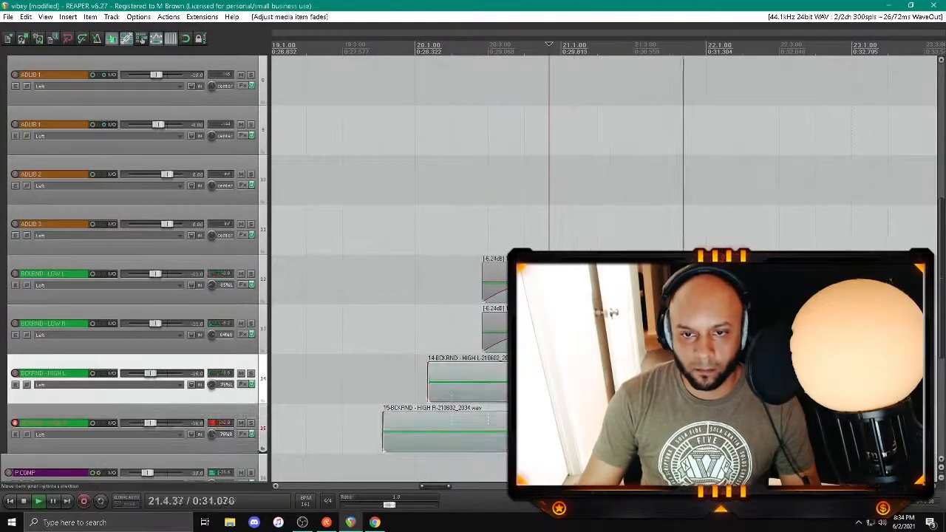
click(626, 432)
shift+click(625, 382)
key(Delete)
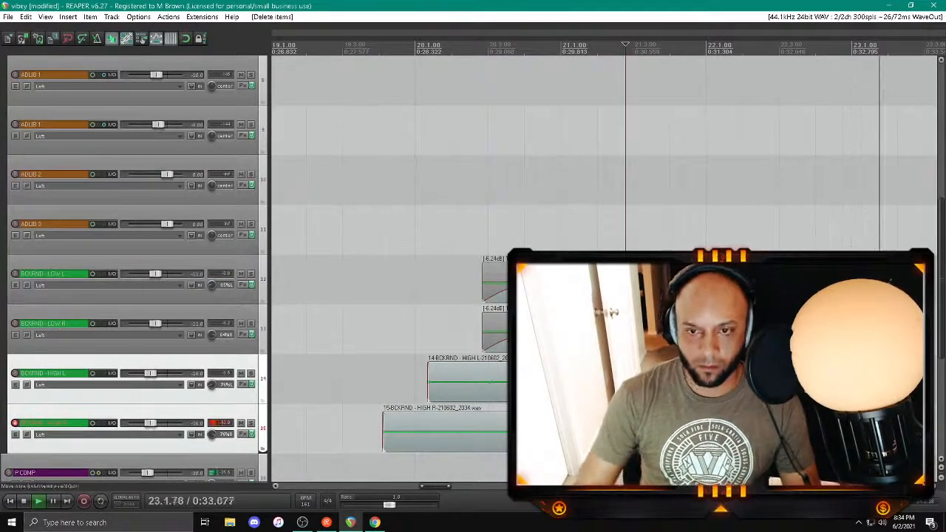
Step: Adjust the volume of both high background clips and delete their surplus lead-ins before about bar 20.3
click(600, 382)
shift+click(601, 432)
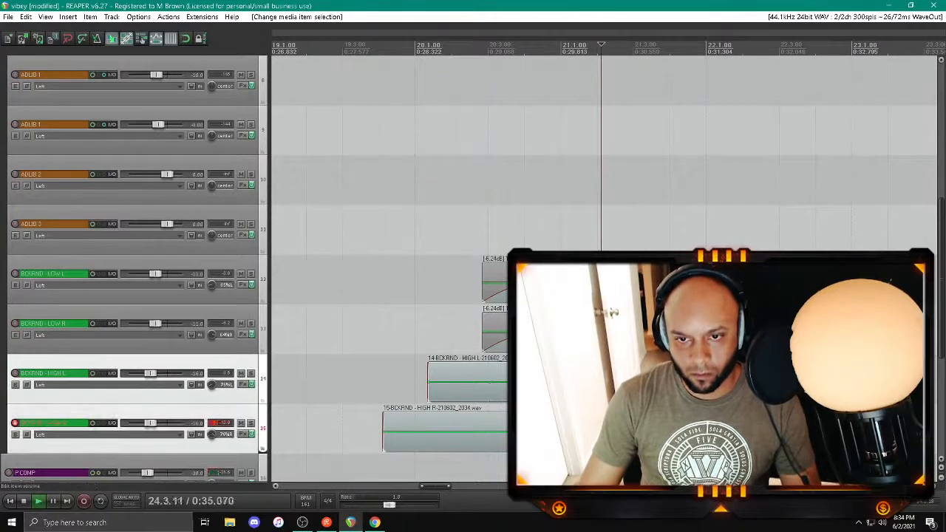
click(591, 382)
click(512, 385)
ctrl+click(505, 433)
key(Delete)
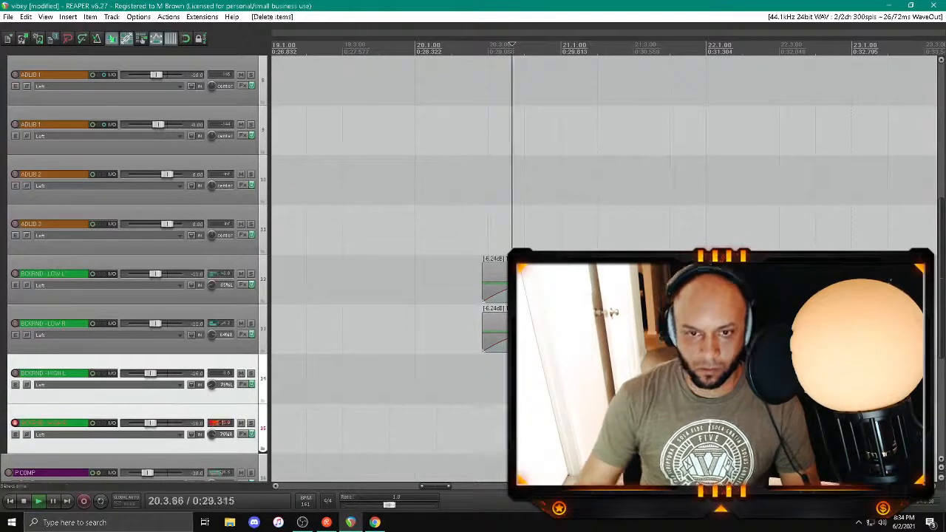
Step: Save the project, replay the background vocals from about bar 19 and disarm BCKRND - HIGH R
scroll(557, 384, down, 2)
click(451, 381)
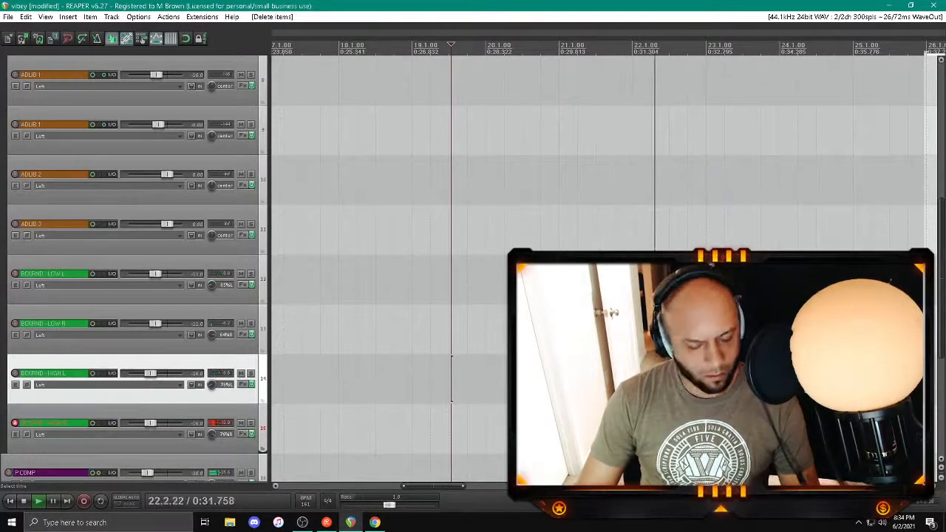
key(space)
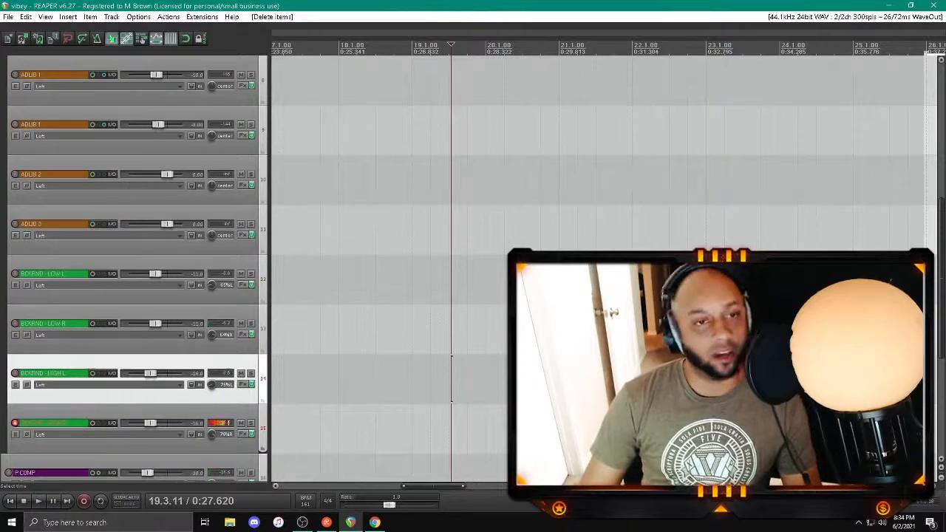
click(15, 423)
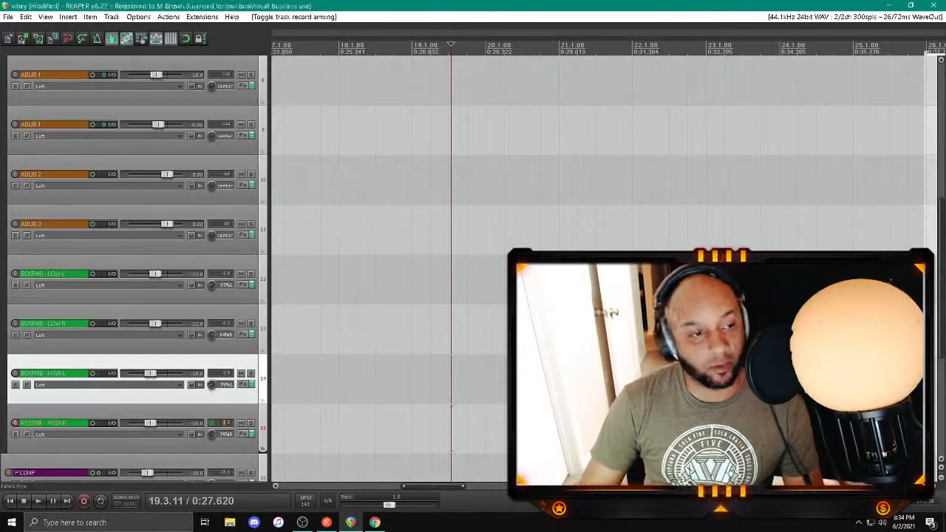
key(space)
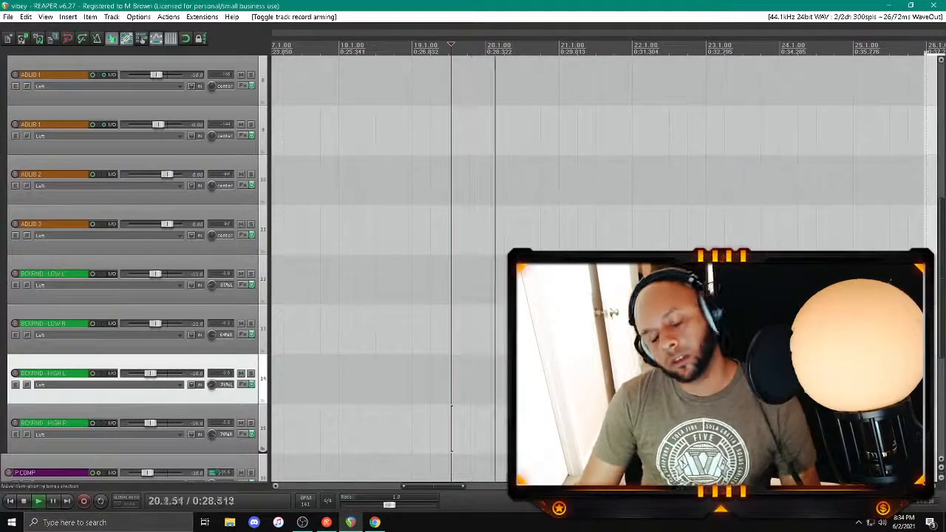
Step: Arm LEAD 3, record a vocal take from about bar 19 and adjust the new clip's fades near bar 20
scroll(426, 339, down, 2)
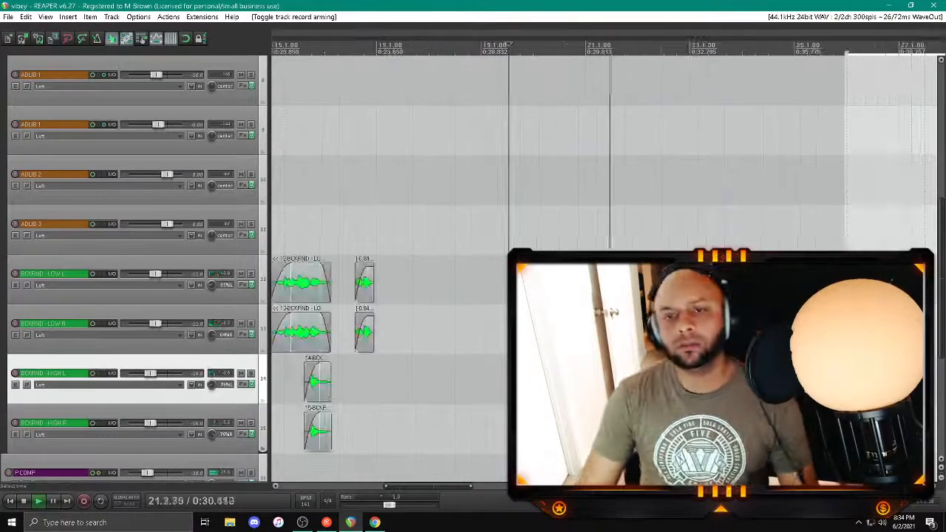
scroll(171, 256, up, 5)
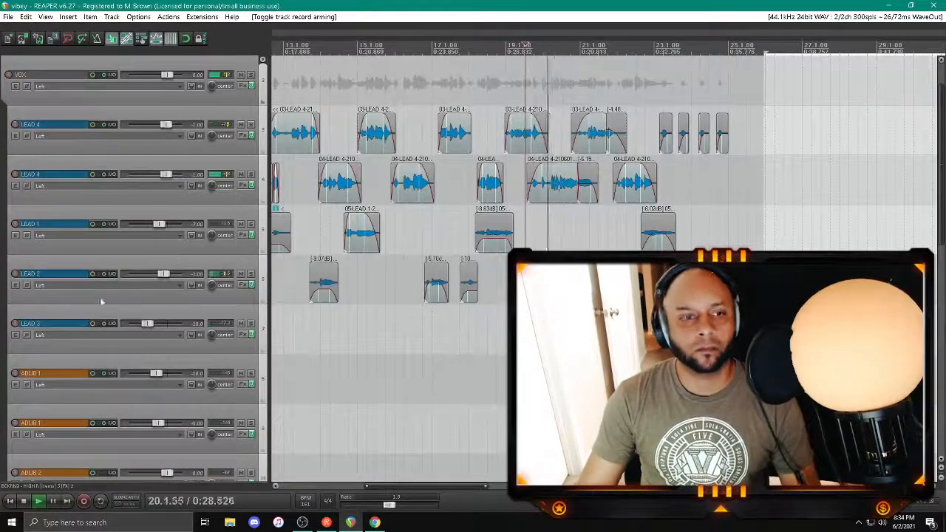
click(15, 323)
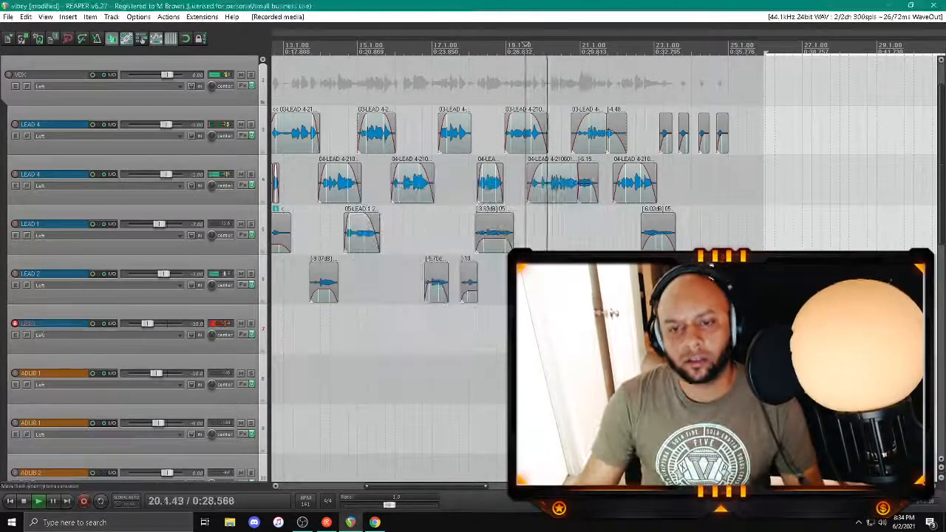
drag(526, 333, 554, 315)
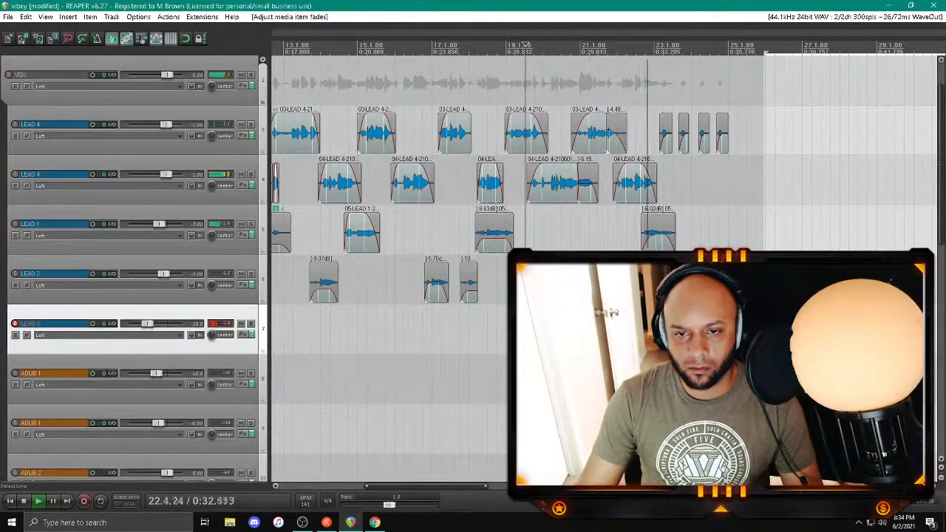
click(561, 337)
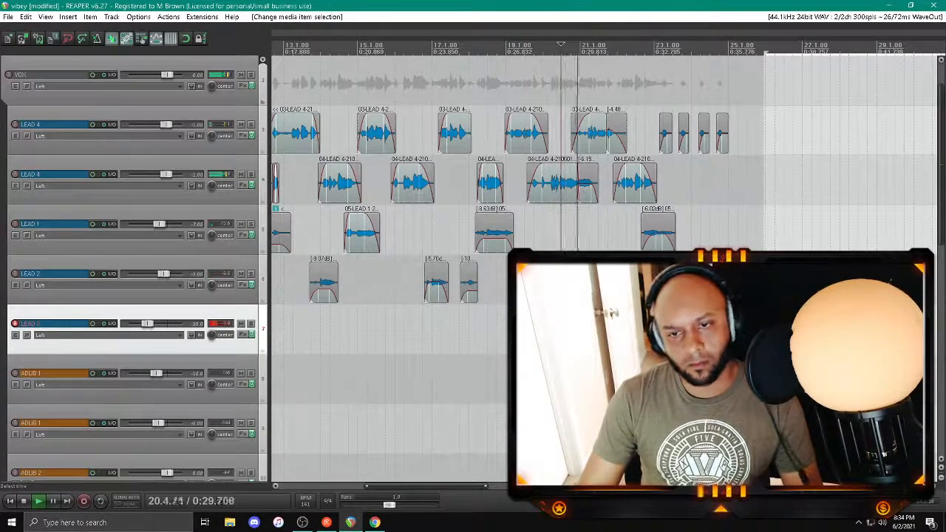
Step: Show LEAD 3's pan envelope, draw pan automation over the new clip around bar 21 and replay it
key(p)
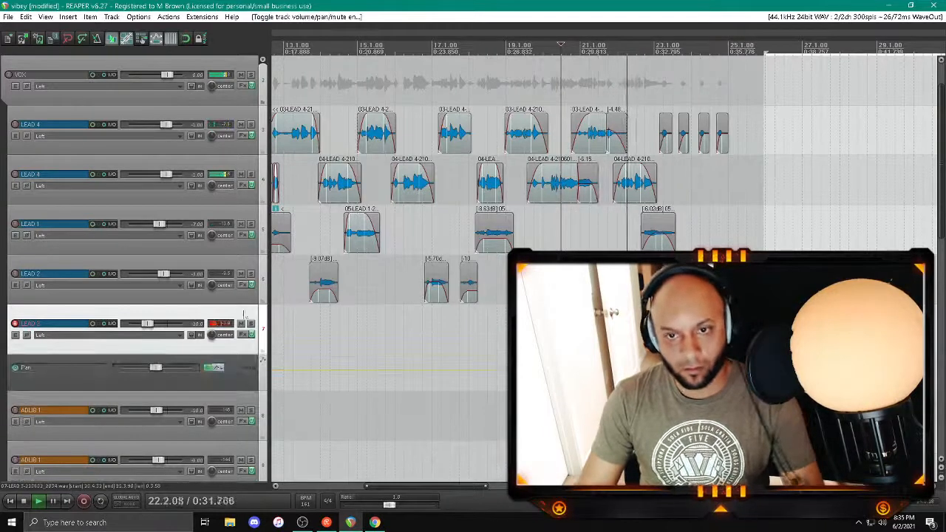
ctrl+click(599, 370)
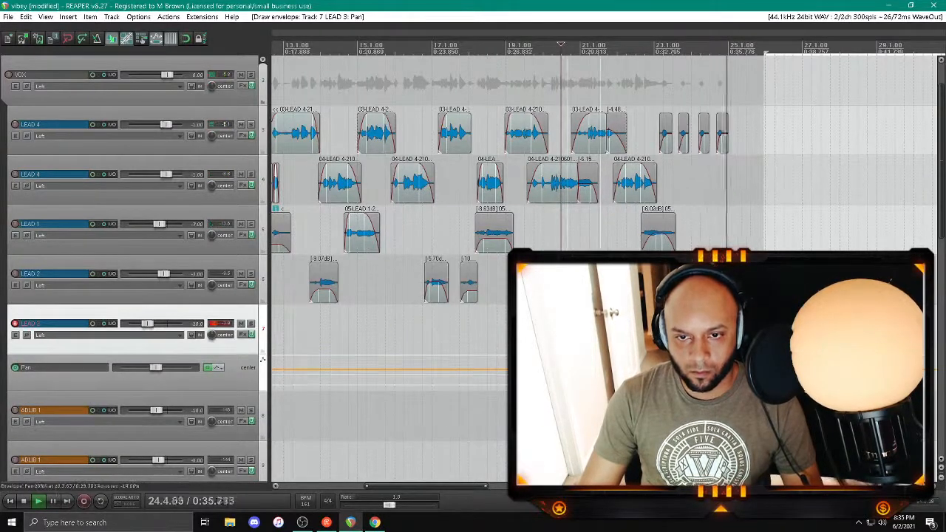
click(540, 336)
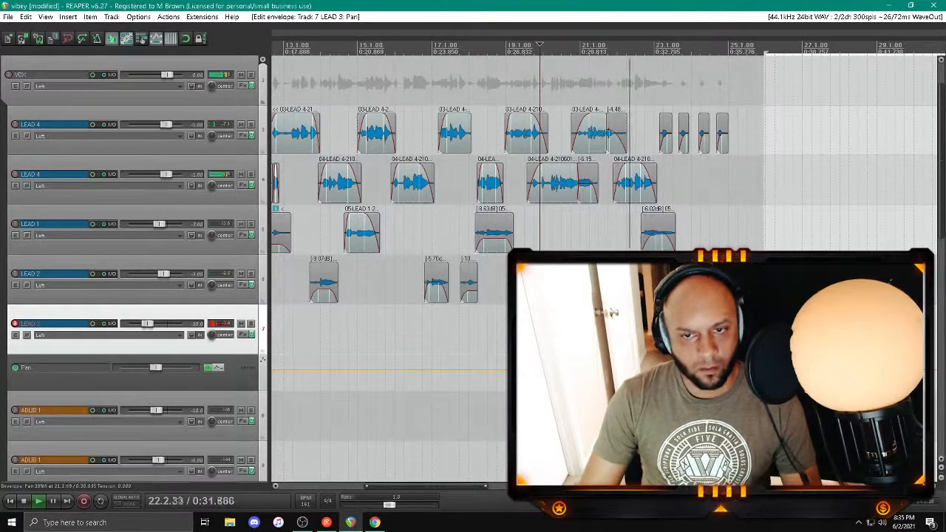
click(262, 360)
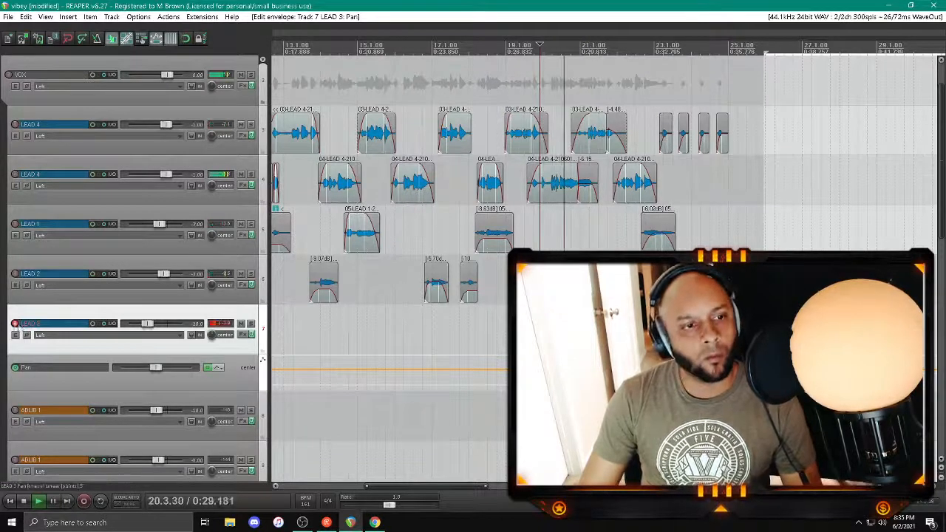
Step: Disarm LEAD 3, show the mixer and check the master's WLM Plus loudness meter while replaying the song from about bar 8
click(15, 323)
key(ctrl+m)
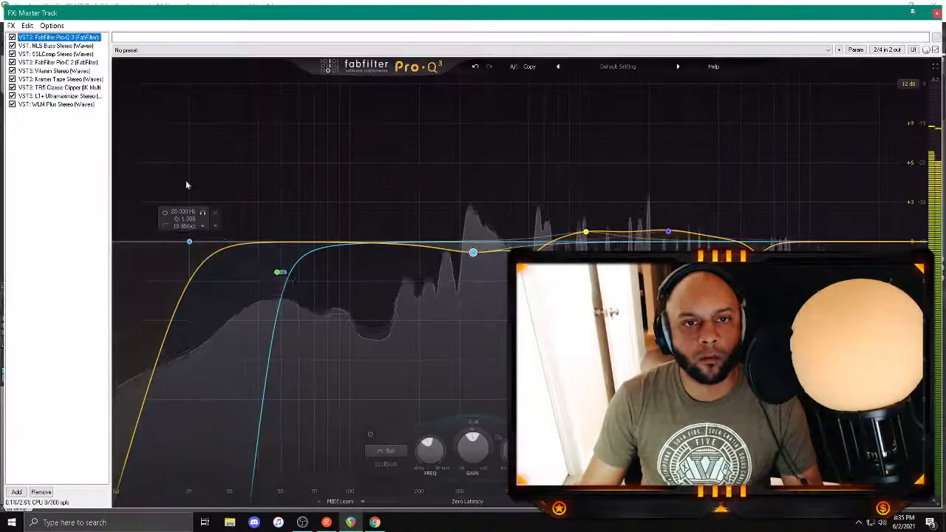
click(60, 96)
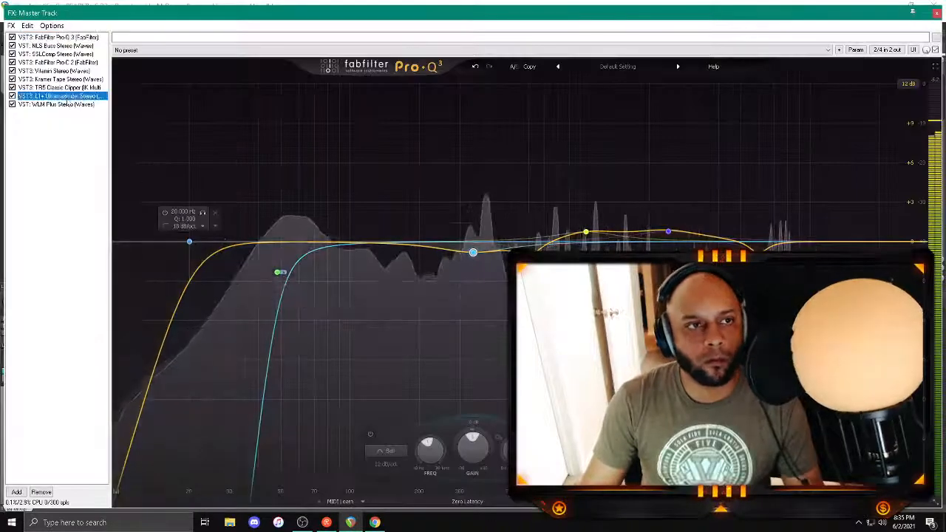
click(56, 105)
click(410, 78)
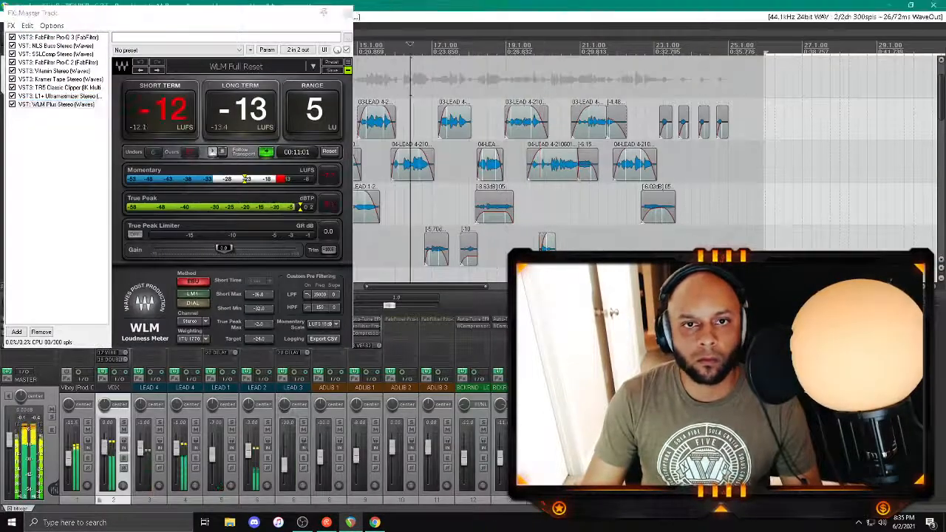
scroll(410, 78, down, 3)
click(373, 78)
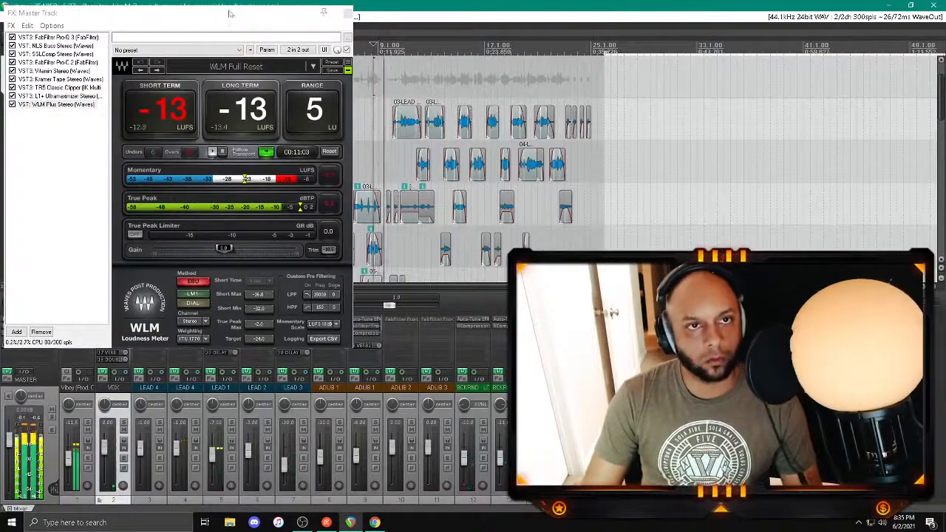
drag(231, 14, 448, 122)
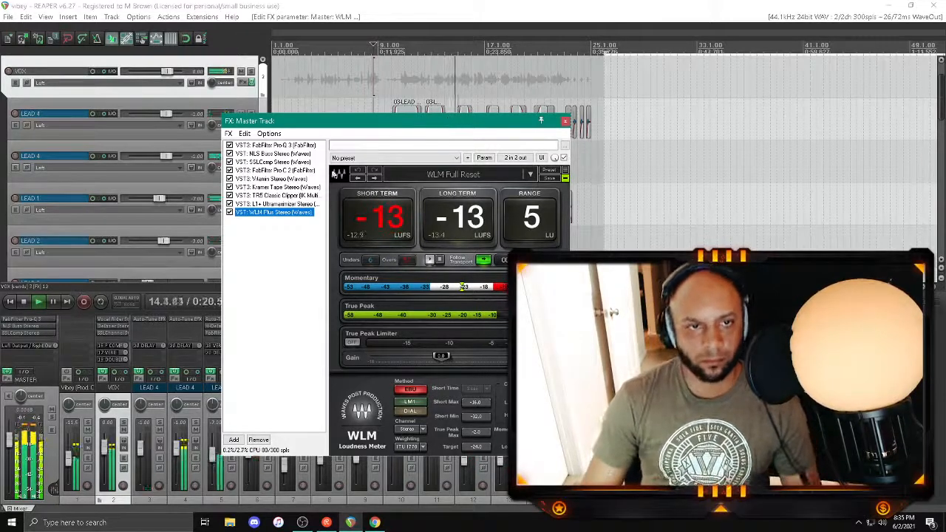
Step: Set the gain of the master's TR5 Classic Clipper to 3.0 dB and replay the song from about bar 8
click(284, 195)
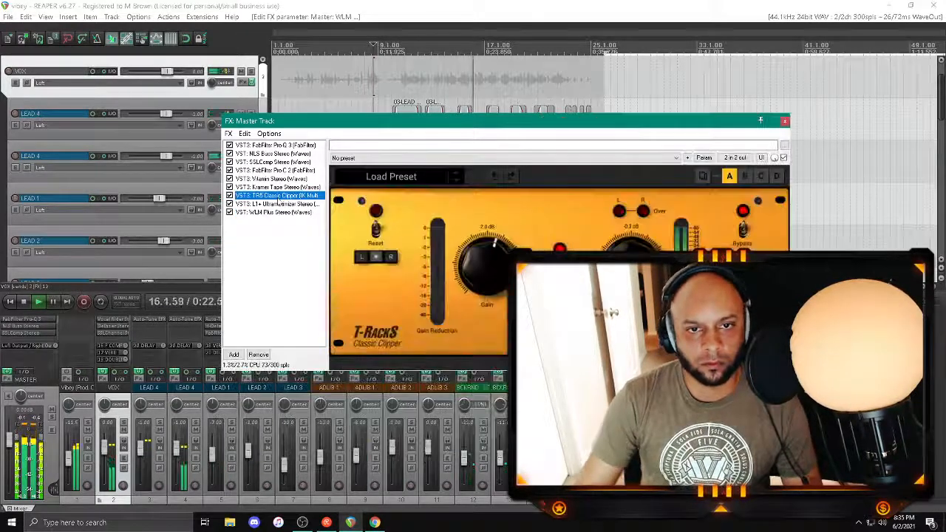
click(488, 234)
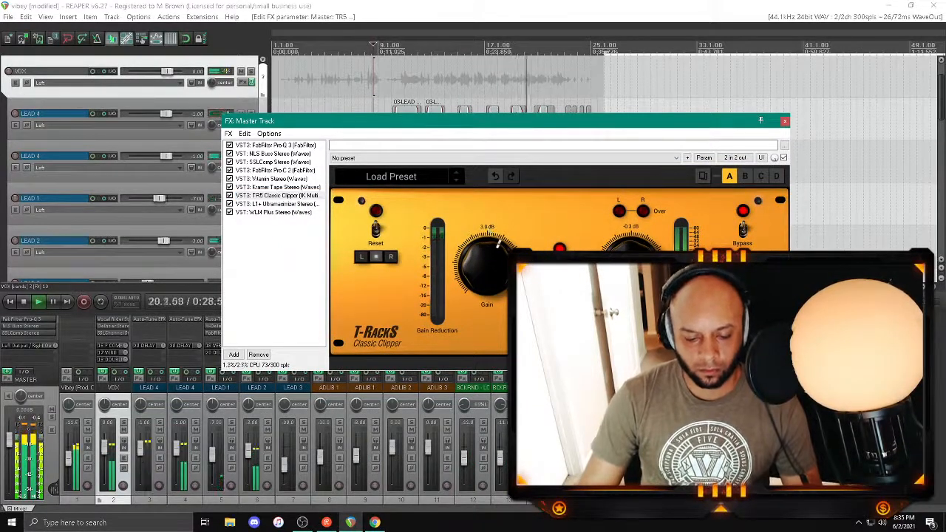
key(alt+Tab)
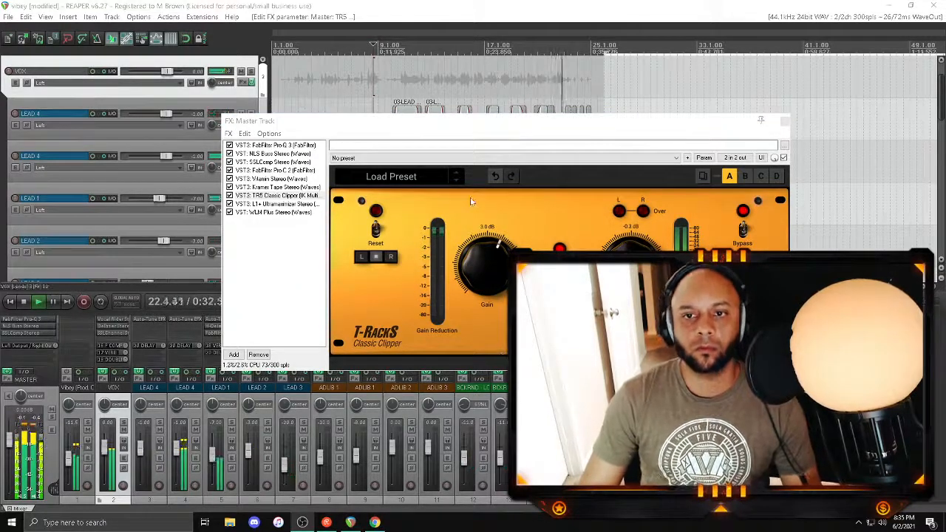
key(alt+Tab)
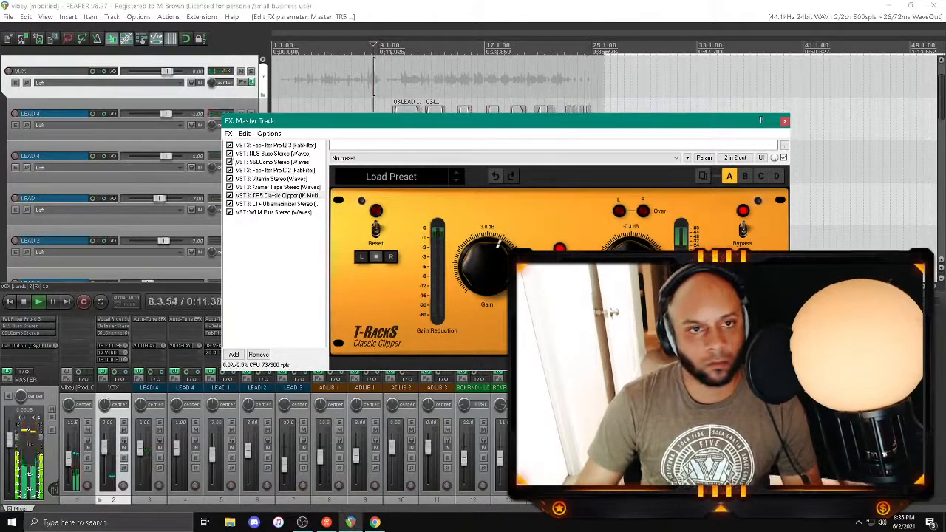
Step: Set the master's Vitamin band levels to 14.5 for low, 12.0 for low-mid and 12.5 for mid
click(265, 187)
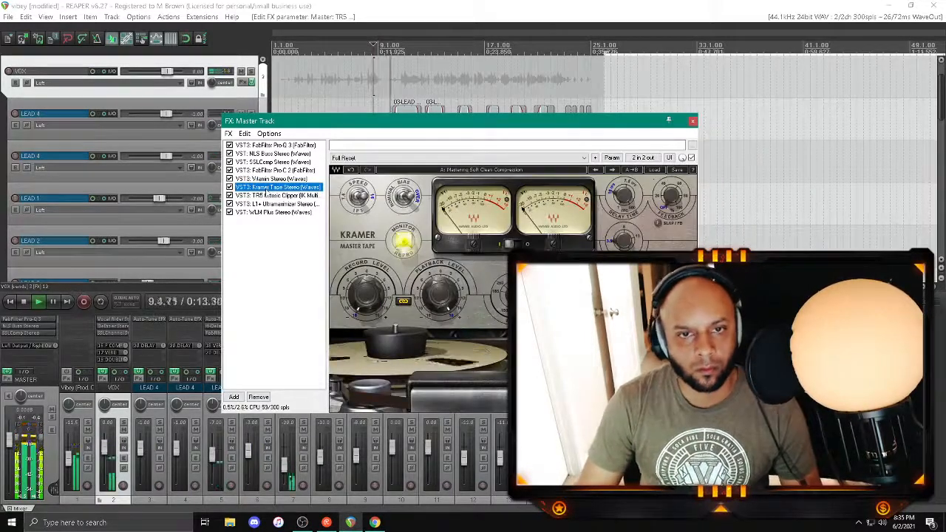
click(265, 179)
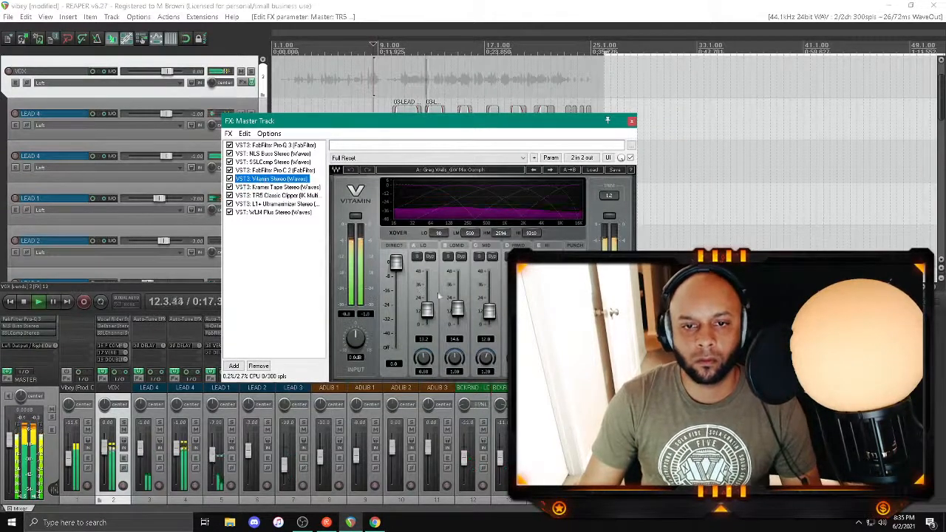
click(488, 312)
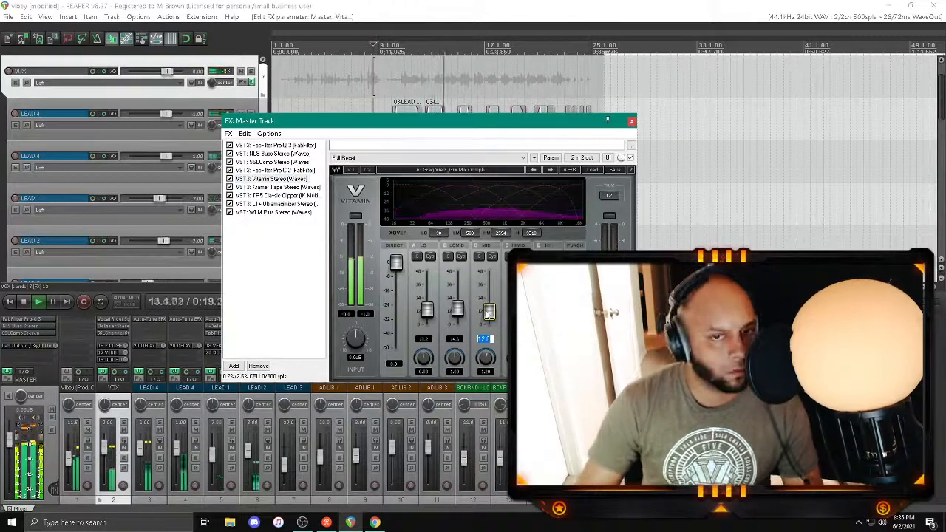
scroll(488, 314, up, 1)
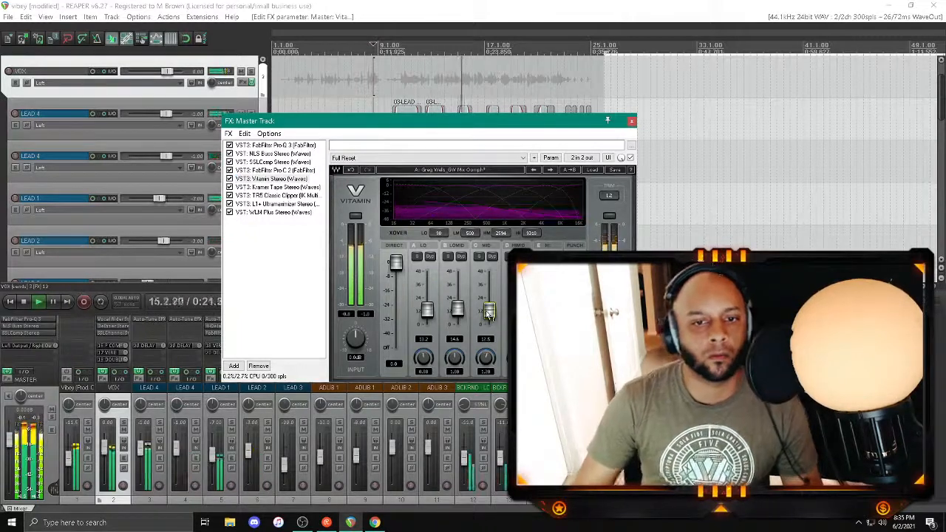
click(426, 311)
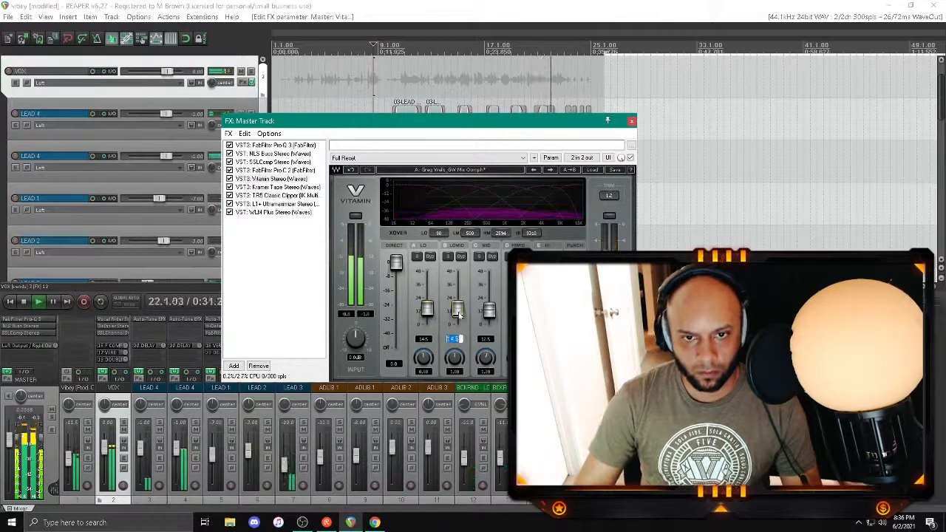
drag(458, 315, 459, 316)
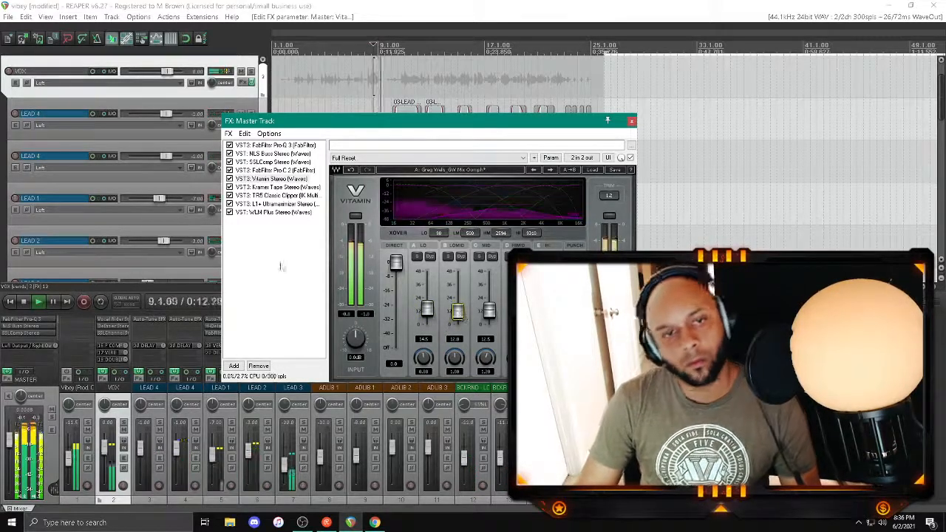
Step: Fine-tune the threshold of the master's SSLComp, close the master effects chain and stop playback with the project saved
click(272, 161)
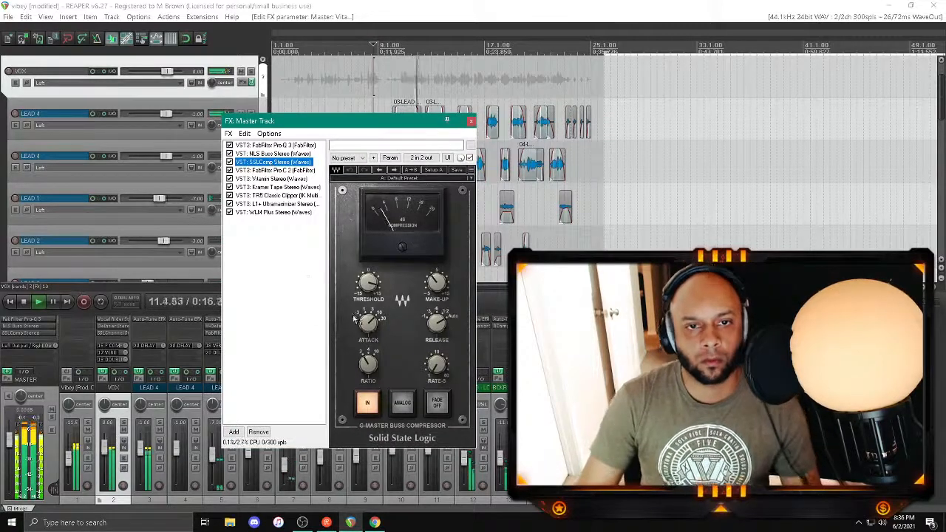
drag(368, 283, 368, 285)
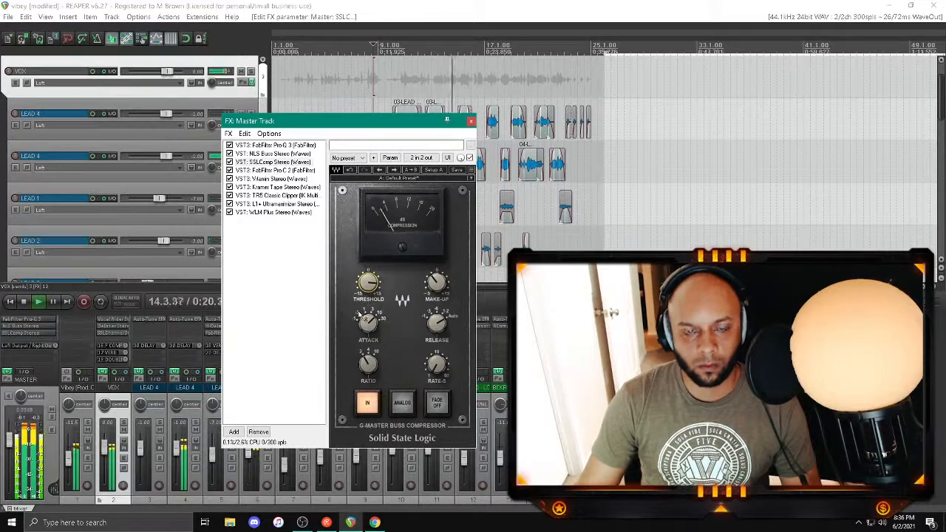
mouse_move(360, 315)
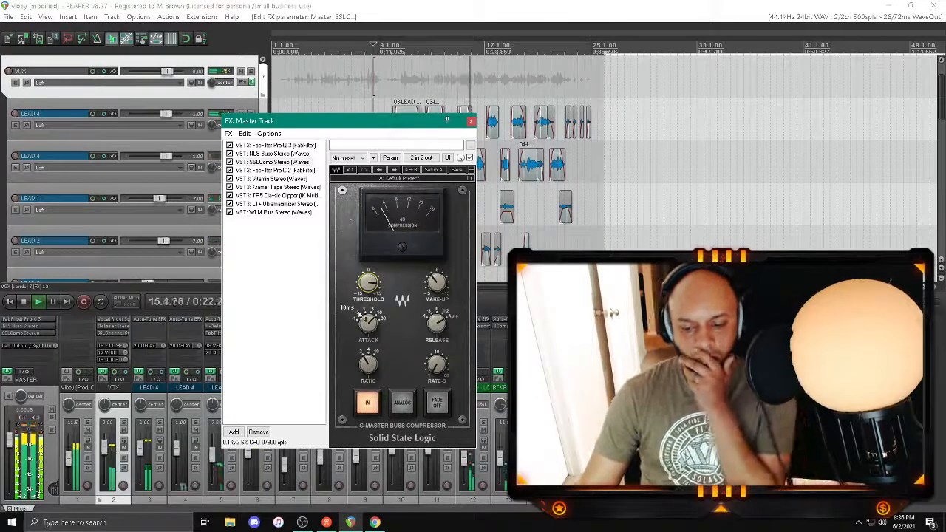
click(472, 122)
key(space)
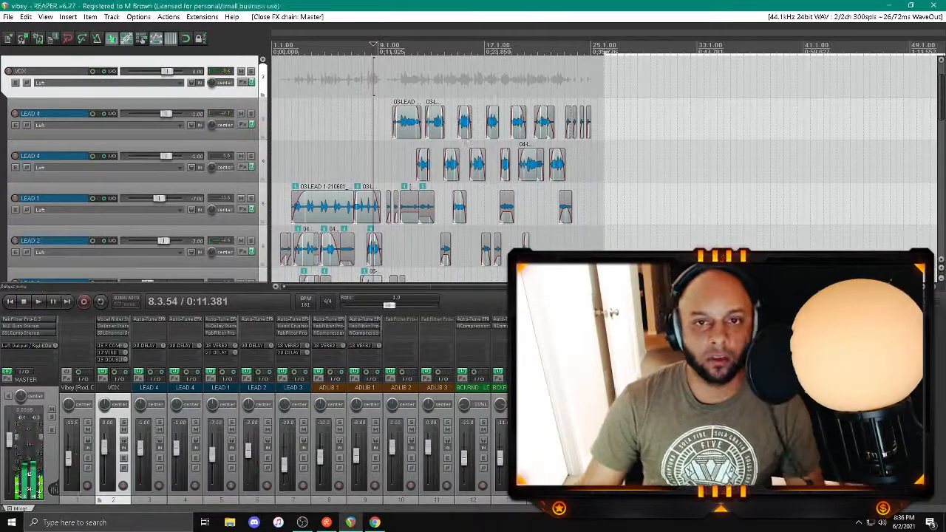
Step: Look through the song folders on the desktop and the _Client Music Work folder, and switch back to REAPER
click(887, 6)
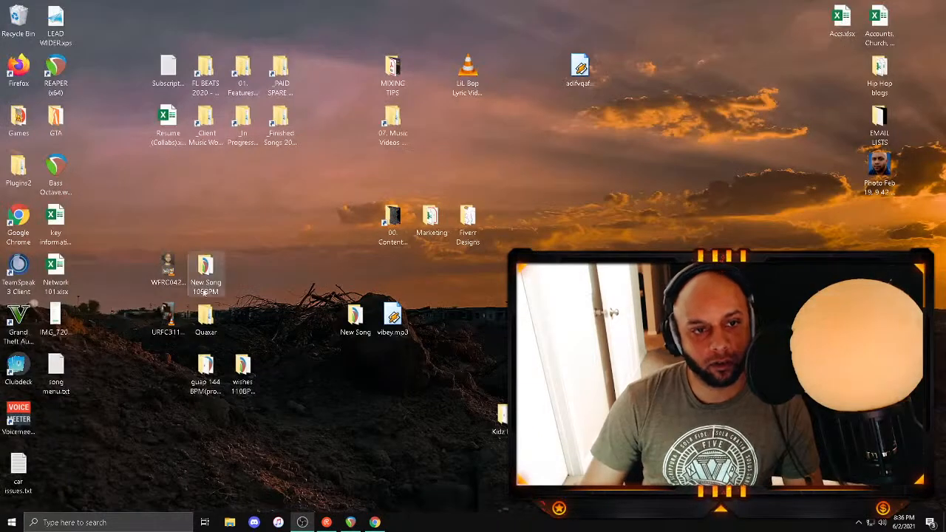
double_click(205, 280)
click(930, 162)
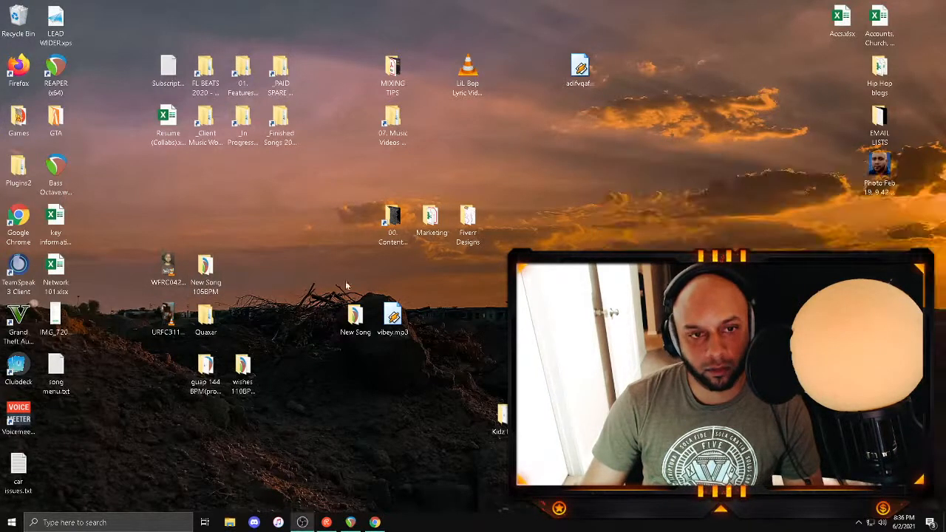
double_click(205, 316)
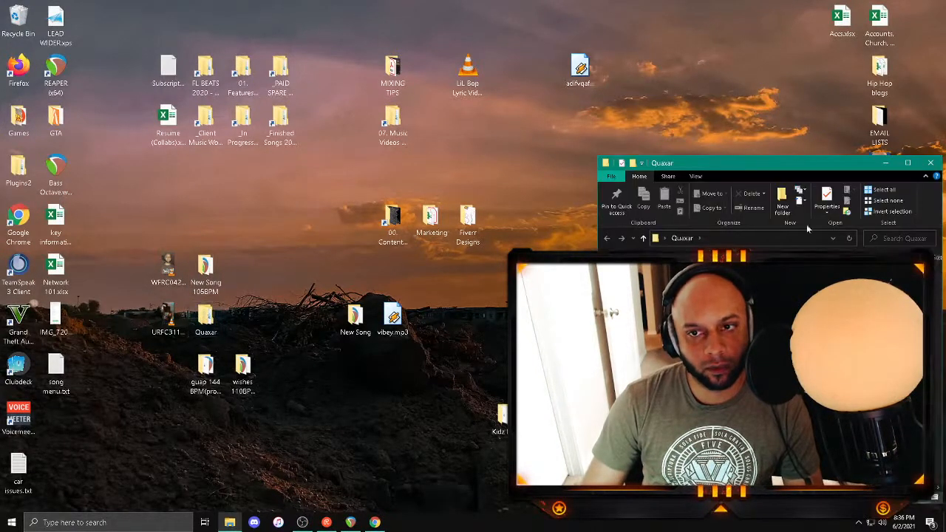
click(928, 163)
click(212, 369)
click(243, 369)
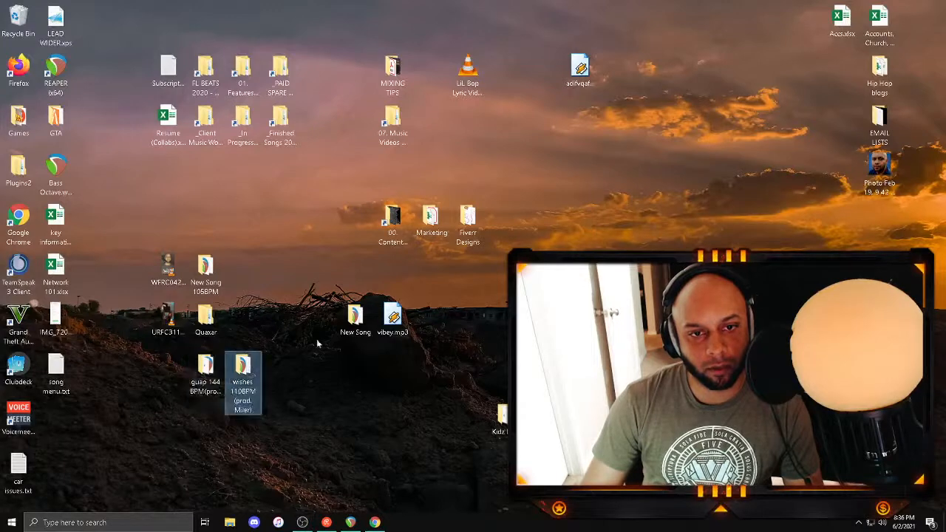
click(357, 322)
click(394, 323)
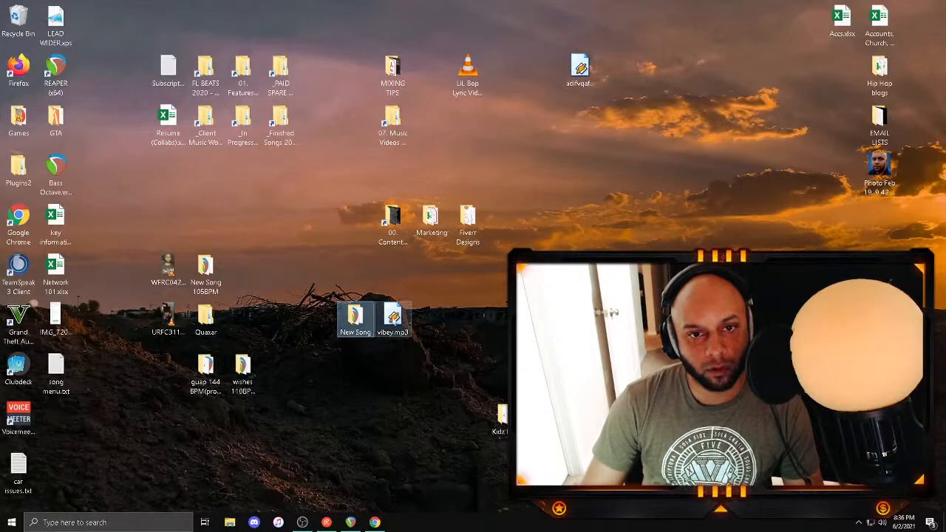
double_click(207, 125)
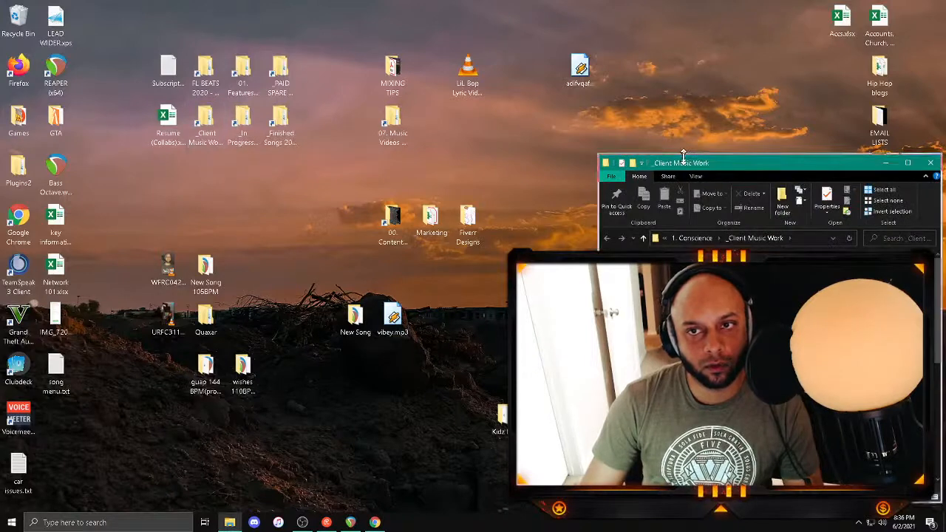
drag(724, 160, 305, 33)
scroll(385, 172, down, 5)
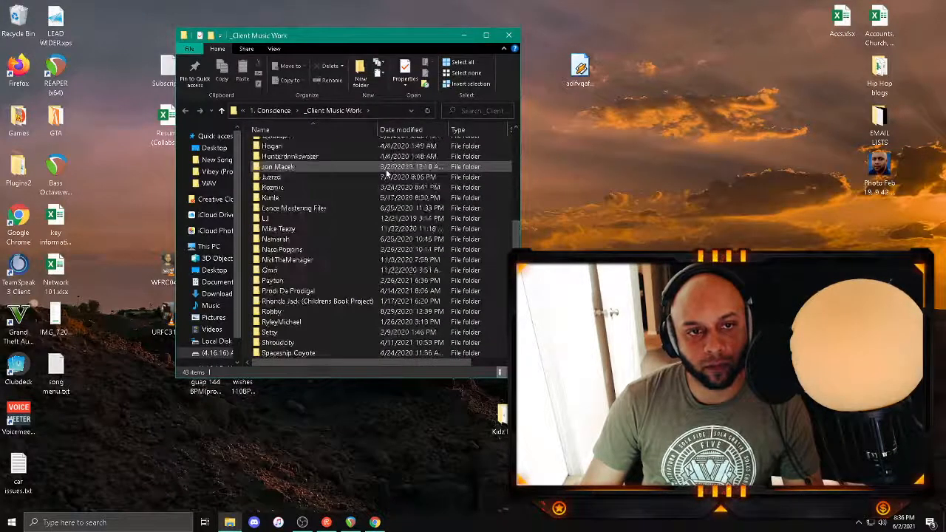
click(509, 36)
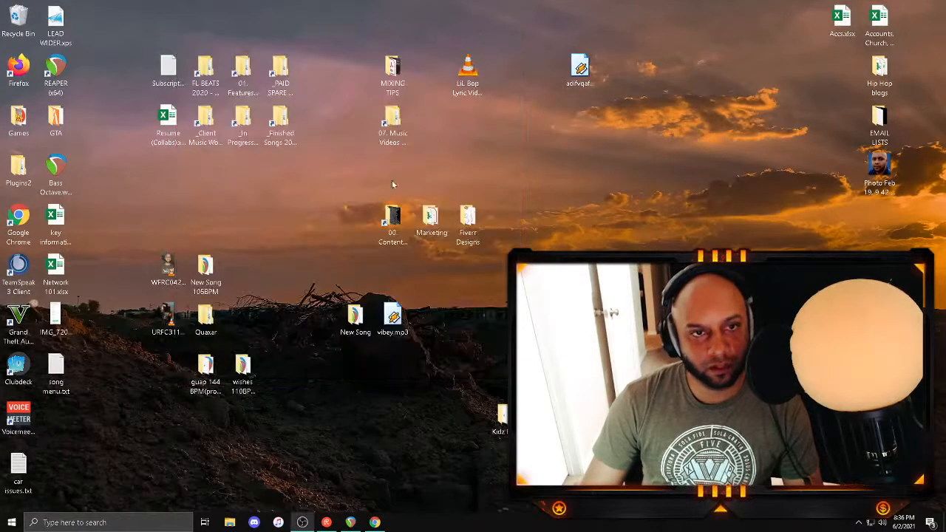
click(352, 523)
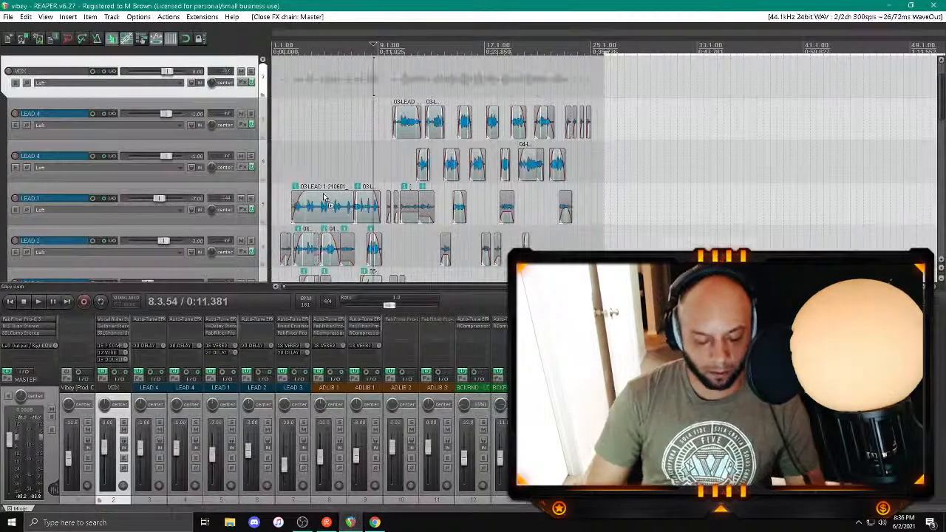
Step: Hide the mixer and LEAD 3's pan envelope, and arm LEAD 3 for recording with playback from about bar 12
key(ctrl+m)
key(space)
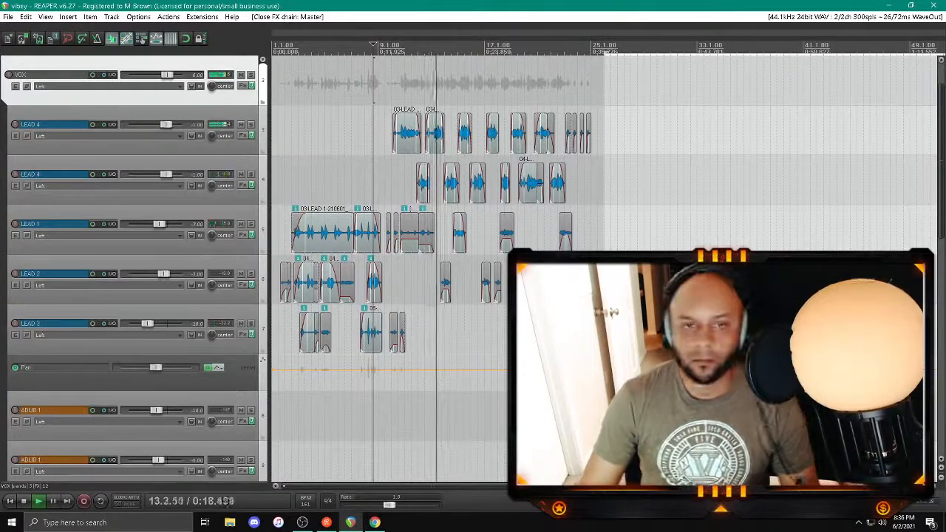
click(167, 315)
key(p)
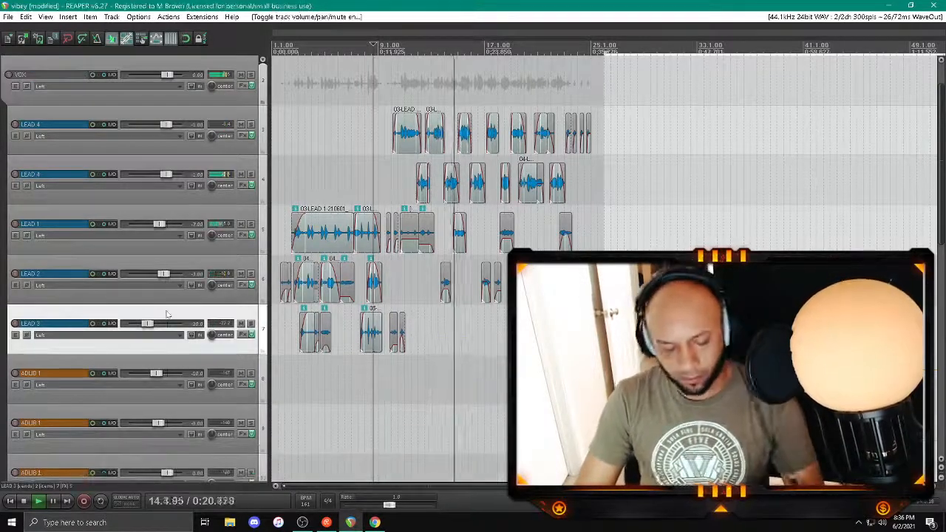
click(428, 318)
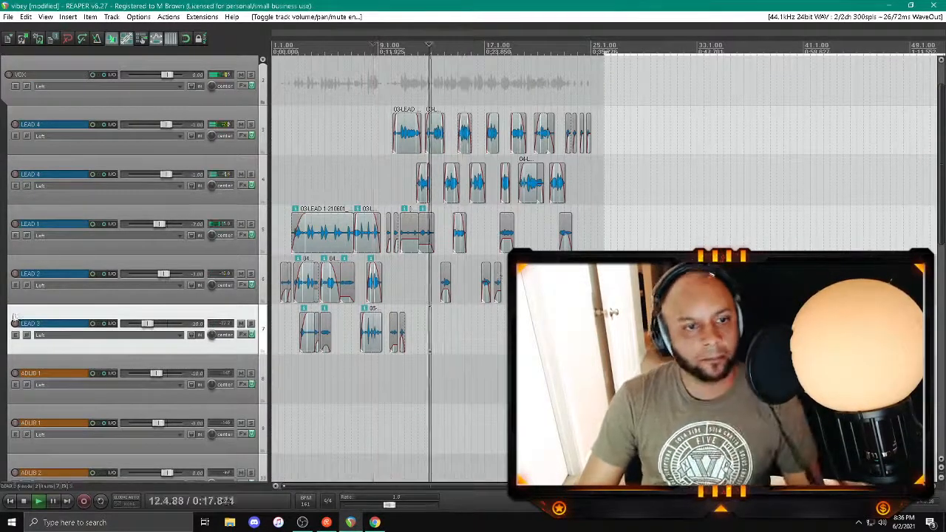
click(15, 323)
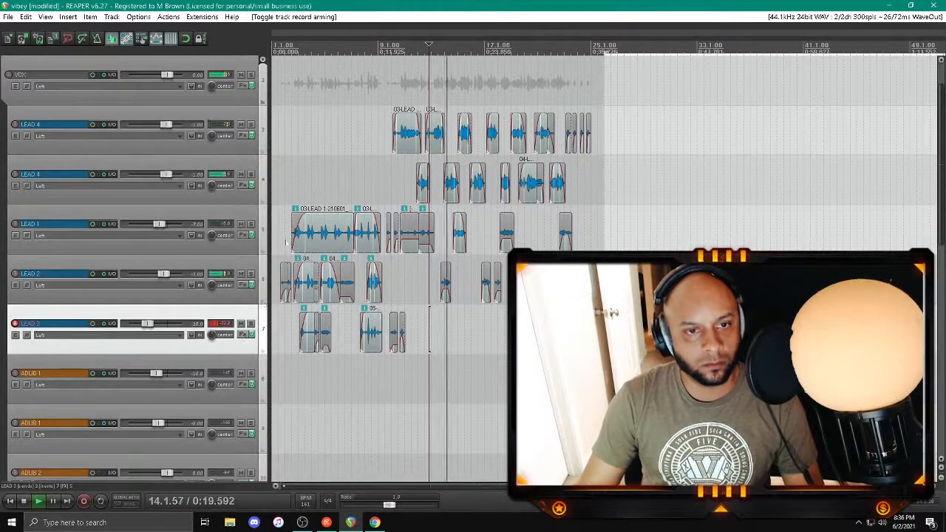
Step: Raise the low-cut frequency in LEAD 3's FabFilter Pro-Q 3 to about 225 Hz
click(242, 335)
click(53, 71)
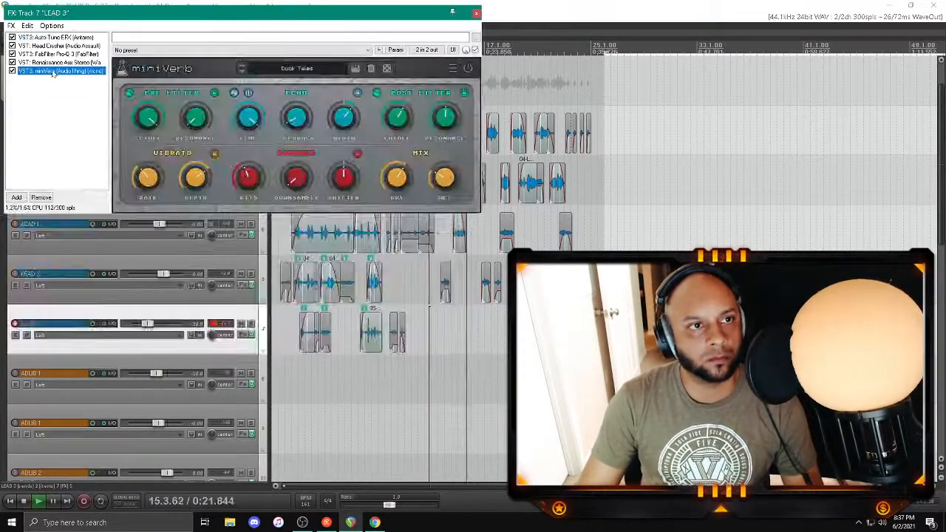
click(60, 54)
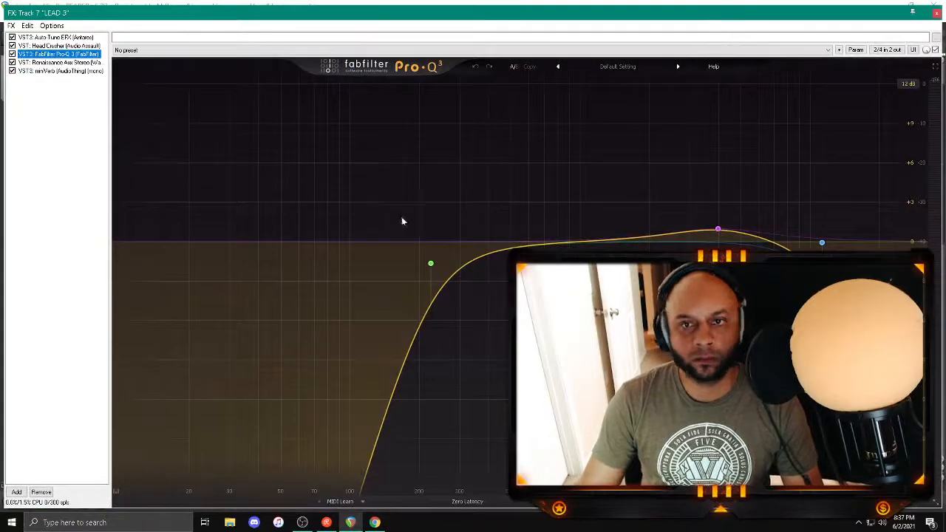
click(420, 248)
click(415, 260)
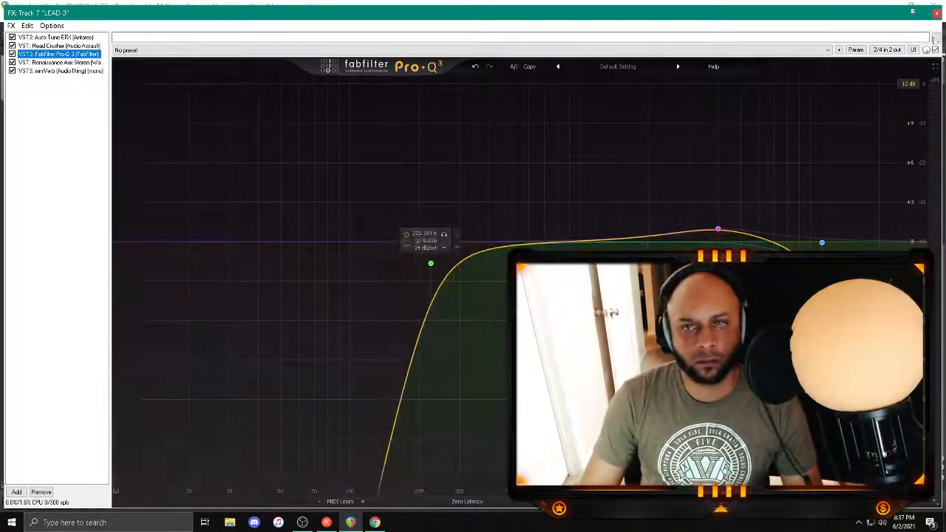
Step: Close LEAD 3's effects chain and record a new take on that track at about bars 14 to 16
click(935, 13)
key(space)
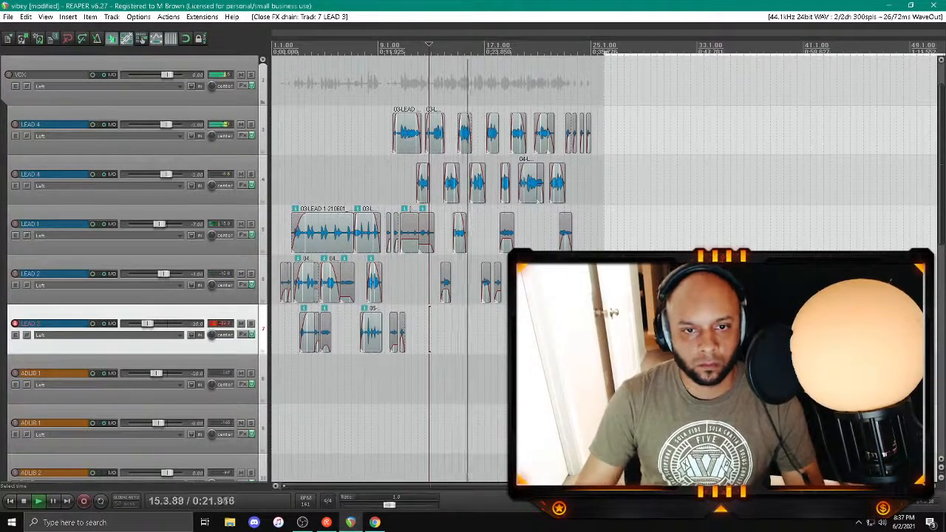
click(441, 297)
key(ctrl+r)
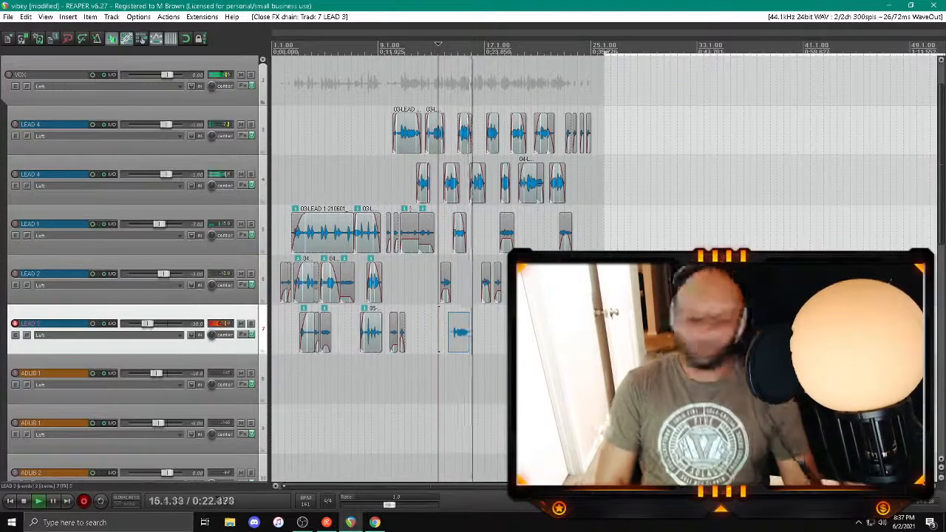
key(space)
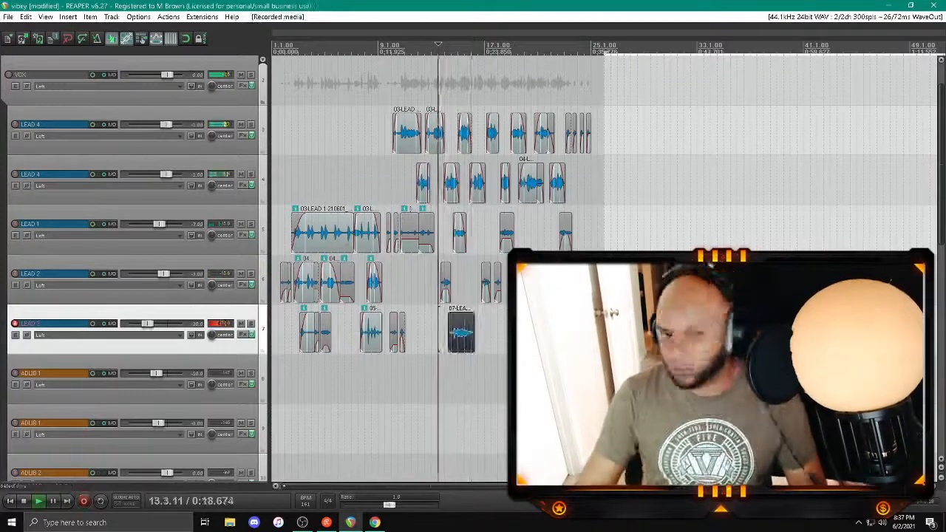
Step: Trim and fade LEAD 3's new take near bar 15 and lower its volume to -12.7 dB
click(461, 345)
scroll(461, 345, up, 4)
drag(580, 334, 610, 316)
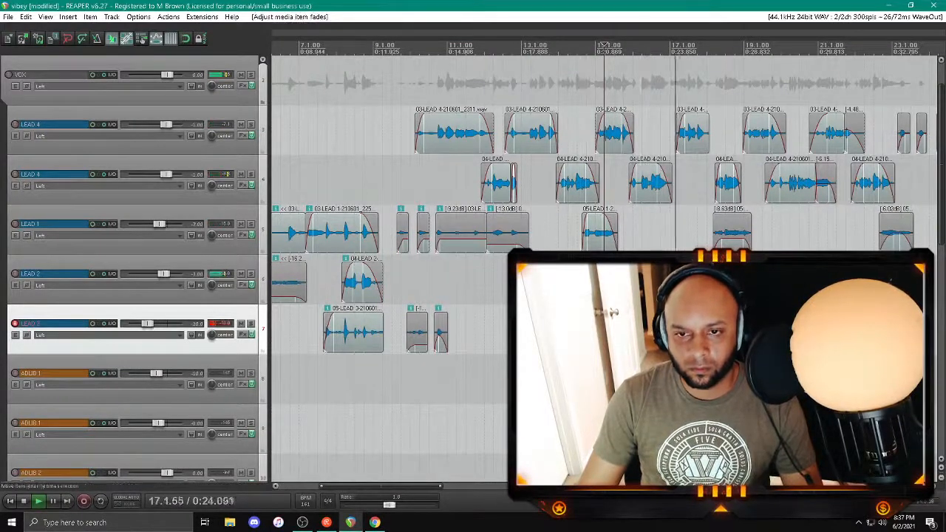
click(569, 336)
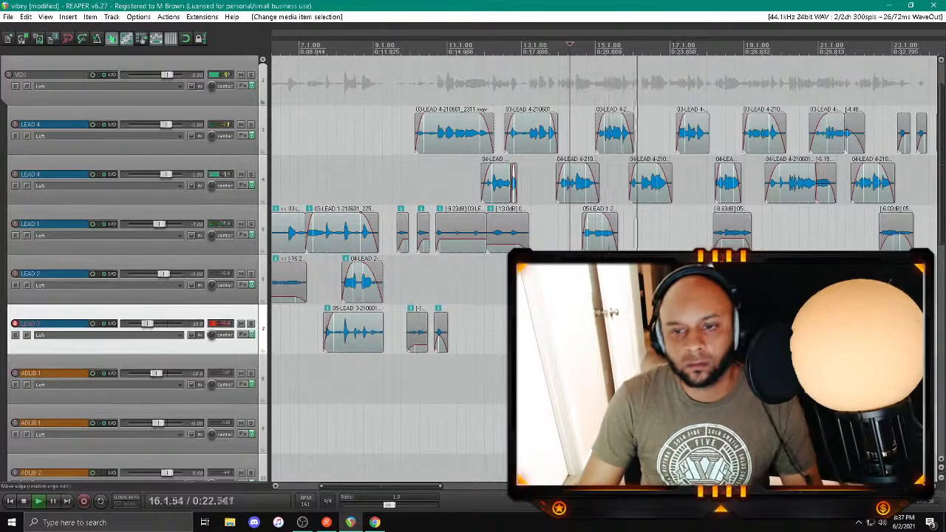
drag(628, 334, 595, 316)
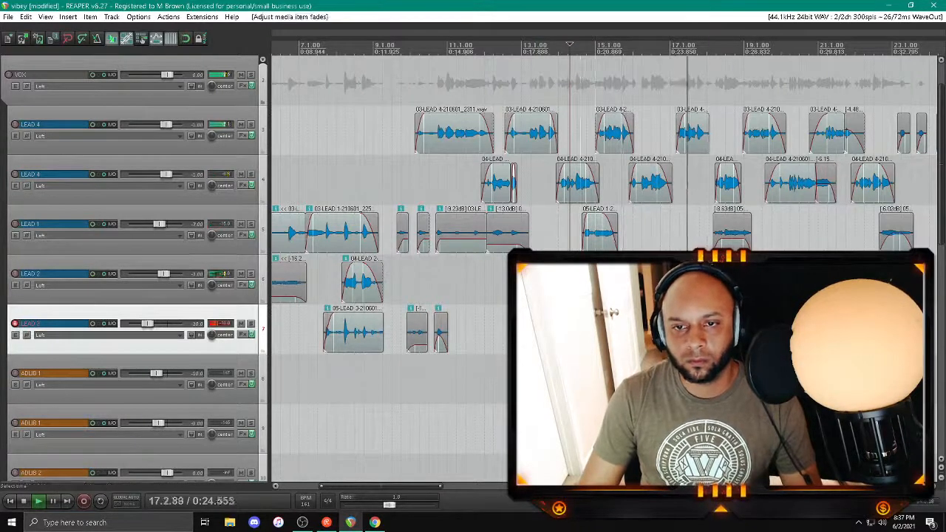
click(567, 378)
scroll(568, 378, down, 2)
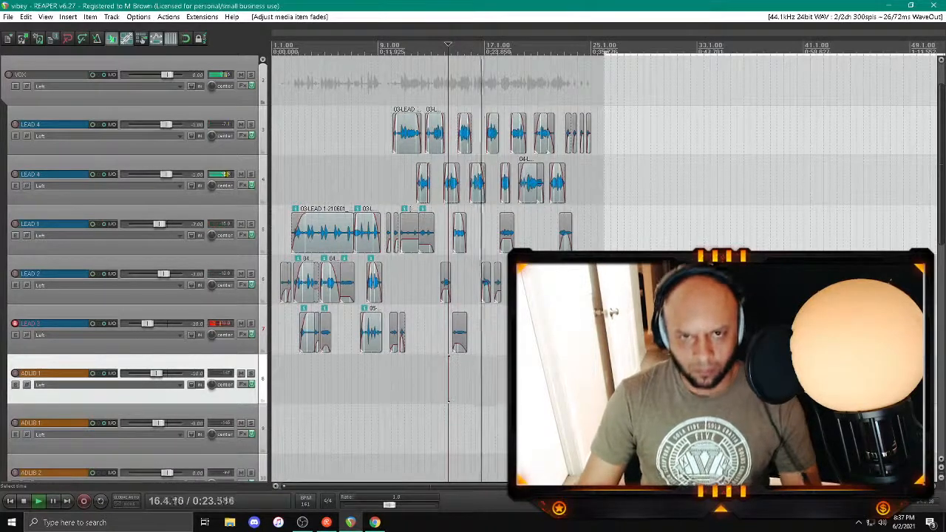
Step: Arm LEAD 1 in place of LEAD 3 and record a short take on it near bar 17
click(14, 224)
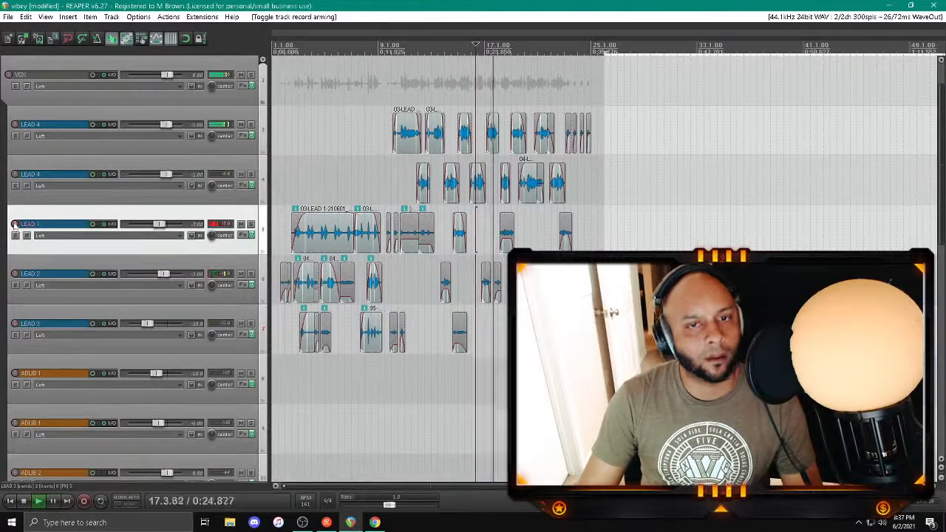
click(15, 224)
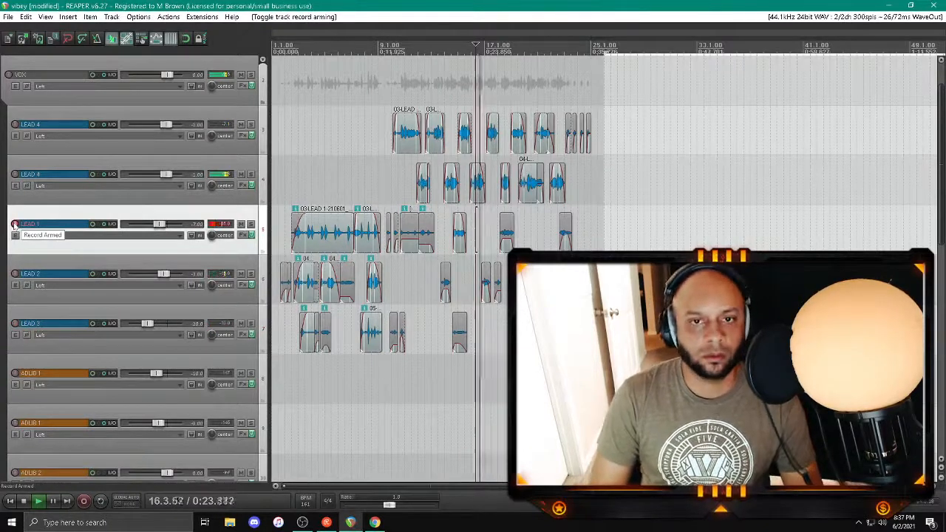
key(space)
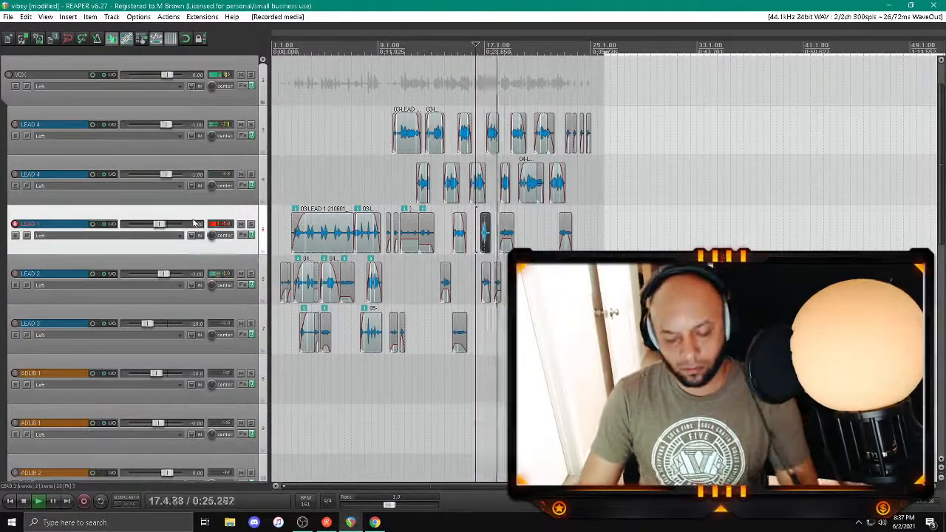
Step: Show LEAD 1's pan envelope and draw a slight pan offset beneath the new take near bar 17
key(p)
scroll(477, 274, up, 4)
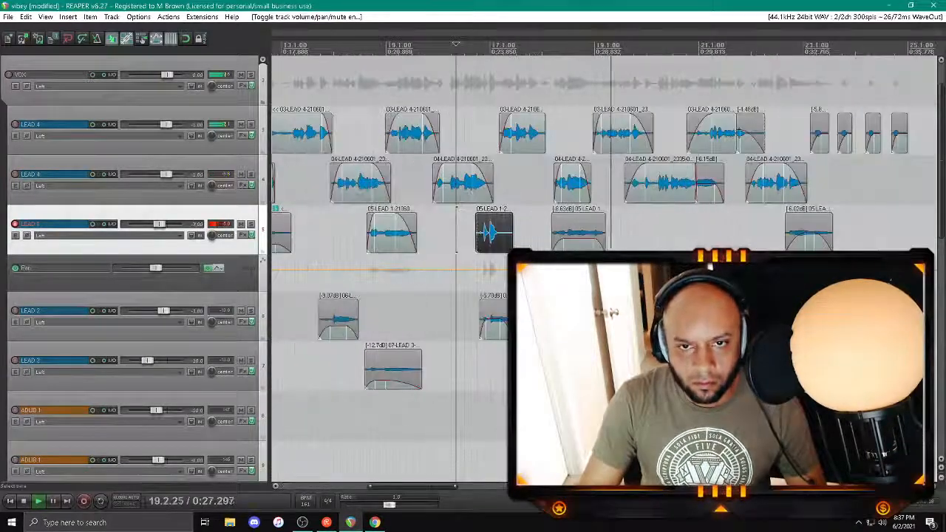
click(470, 270)
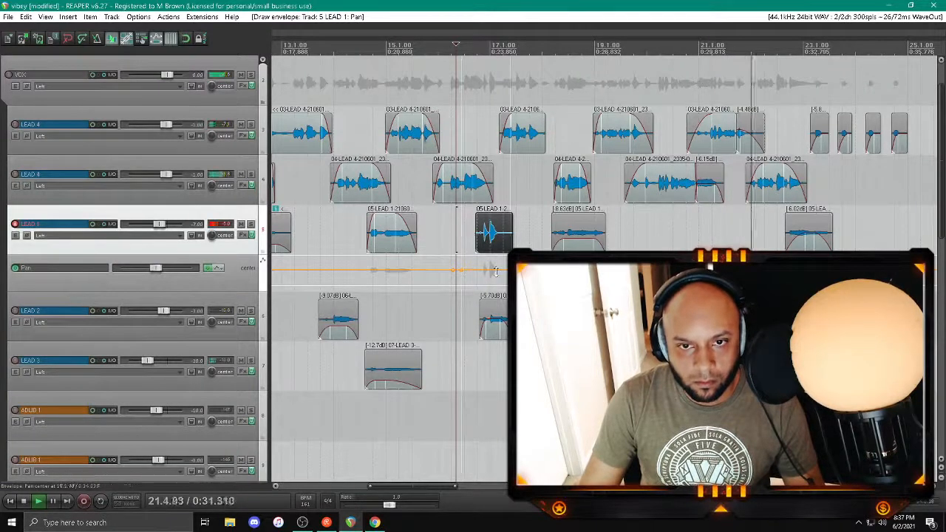
drag(494, 270, 492, 266)
Step: Trim and fade LEAD 1's new take near bar 17, lower its volume, and save the project with playback stopped
drag(479, 222, 494, 242)
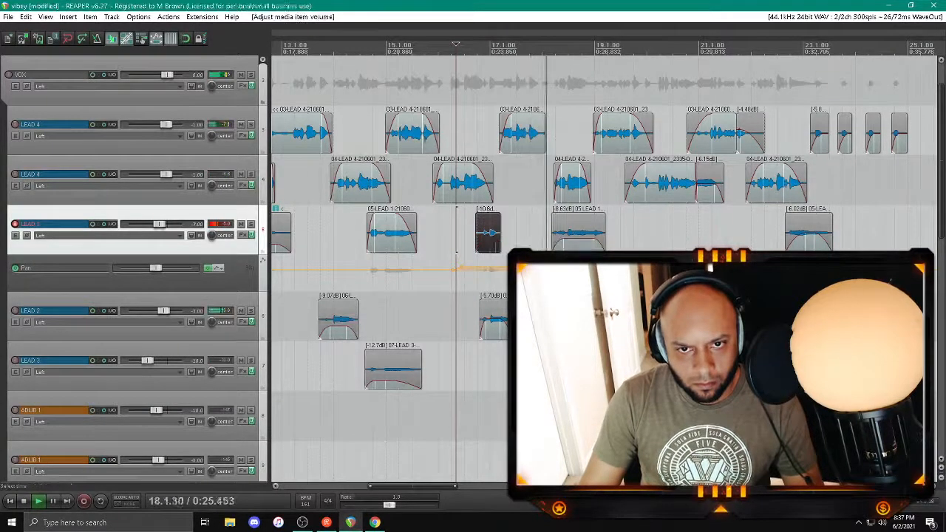
click(471, 238)
key(space)
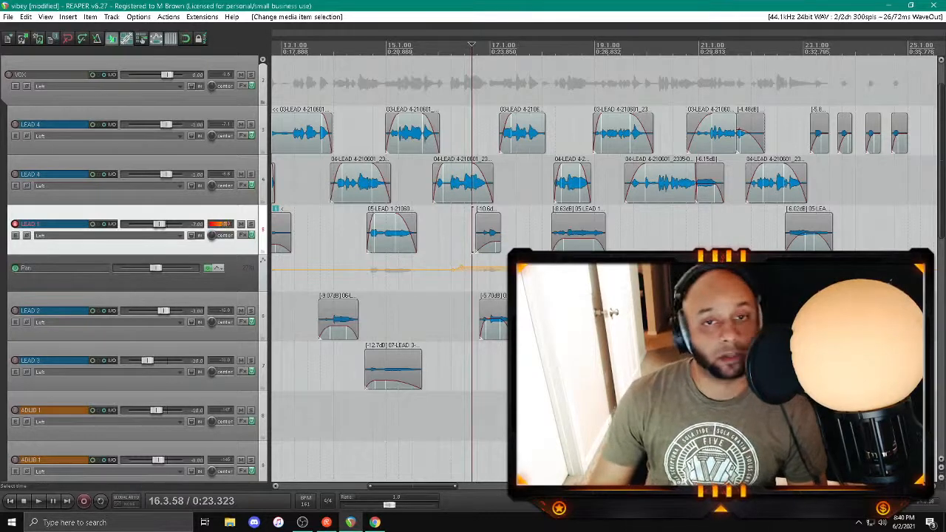
key(ctrl+s)
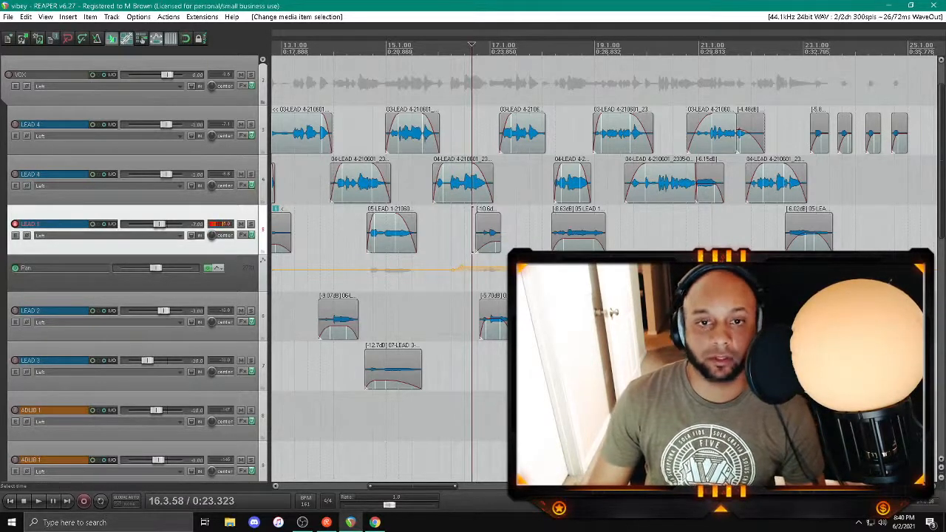
Step: Resume playback from about bar 16, disarm LEAD 1 and save the project
key(space)
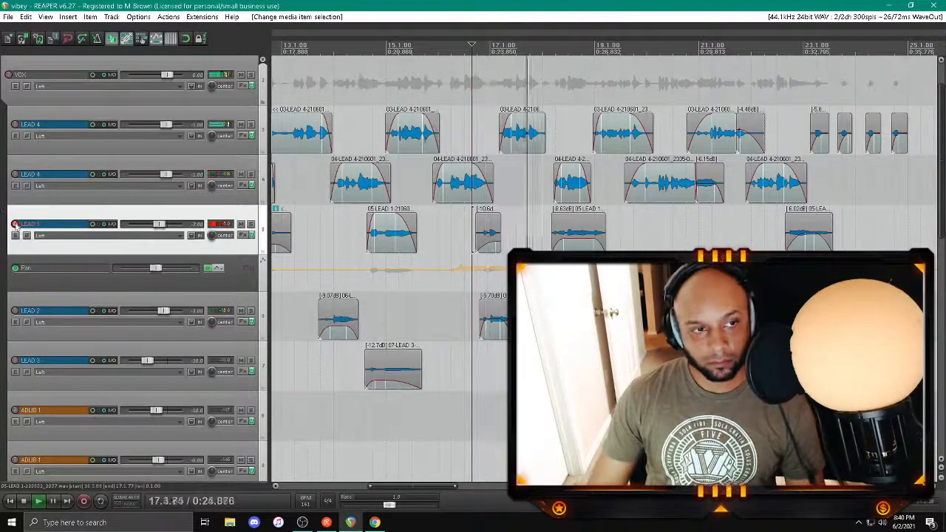
click(15, 224)
key(minus)
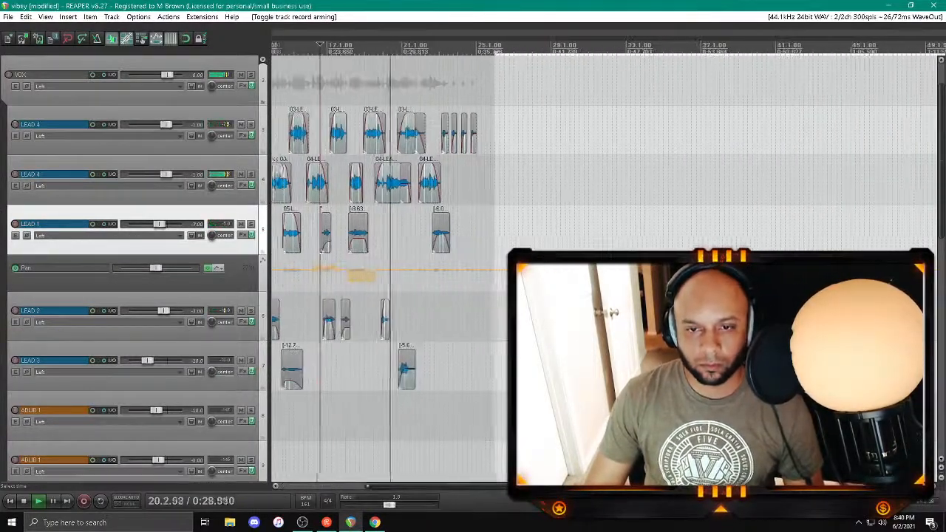
key(ctrl+s)
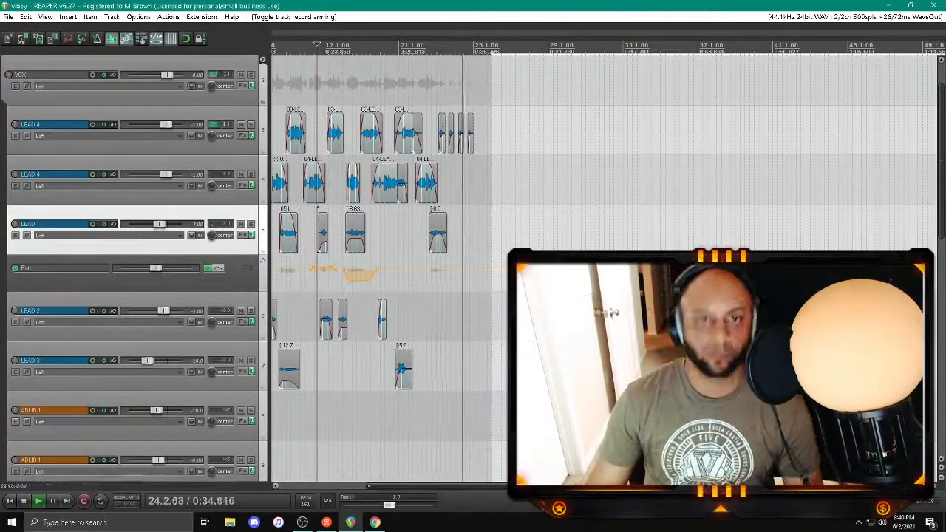
Step: Arm LEAD 2 and record a take on it from about bar 22 to bar 25
click(427, 289)
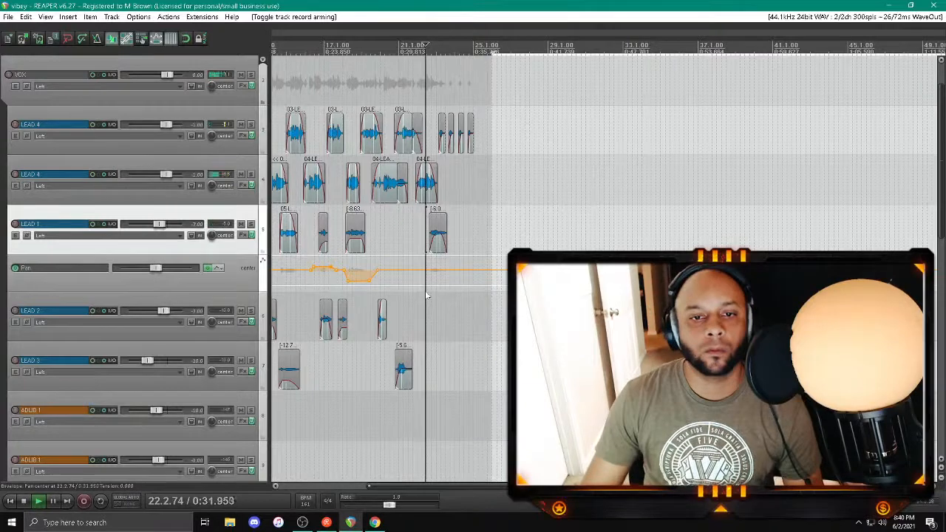
click(15, 311)
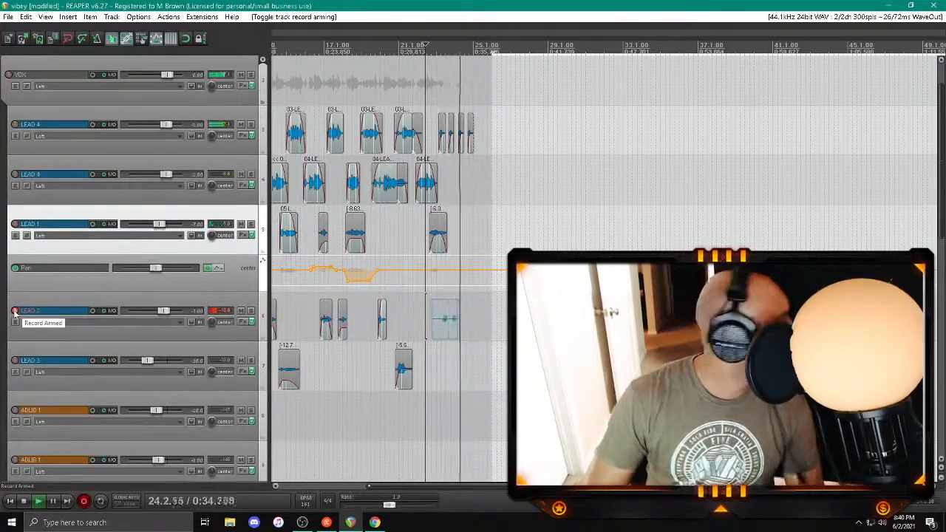
key(space)
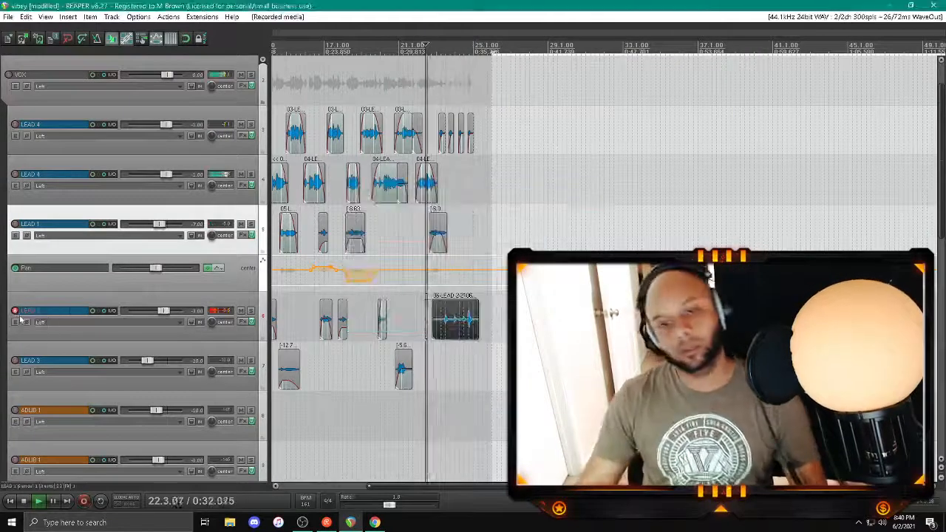
Step: Trim LEAD 2's new take between bars 23 and 25 and shape its fades
drag(432, 334, 446, 301)
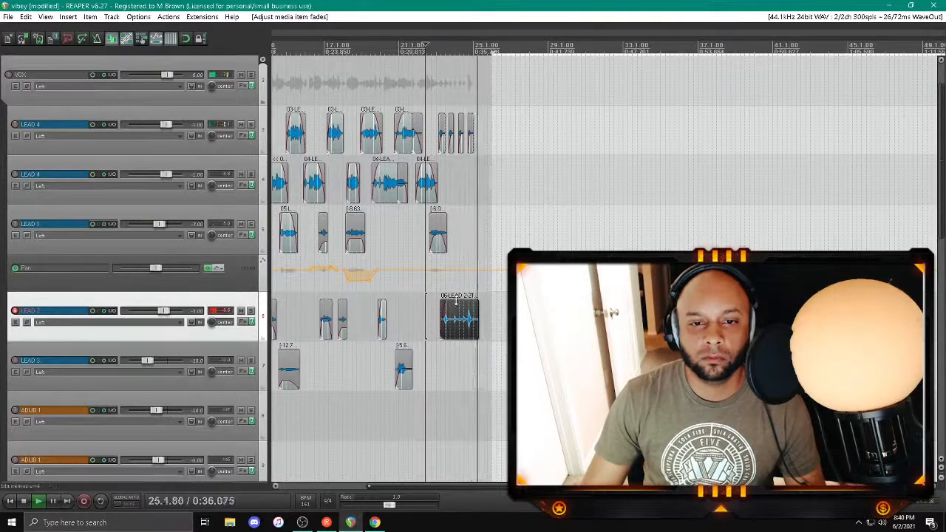
click(439, 358)
click(454, 335)
scroll(455, 335, up, 4)
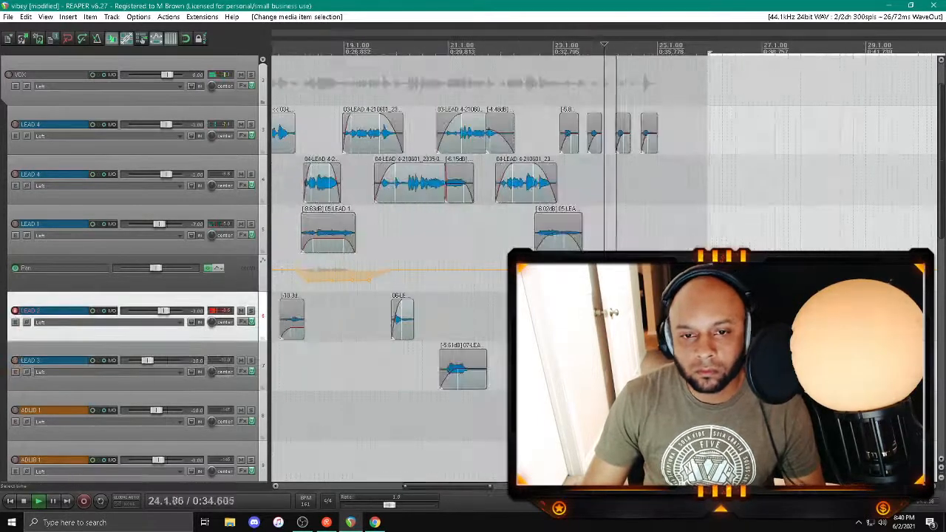
click(564, 357)
click(591, 332)
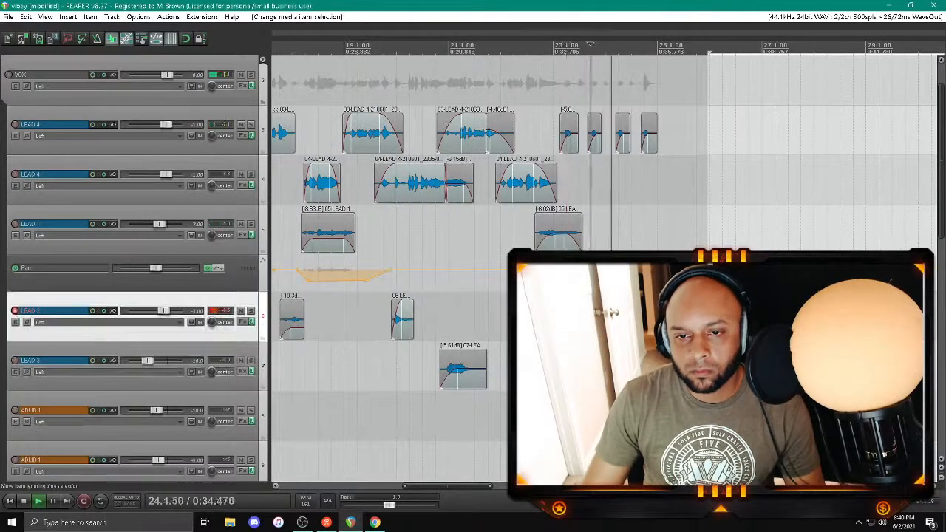
drag(591, 332, 598, 302)
Step: Lower the volume of LEAD 2's new clip near bar 23 to -8.73 dB while checking it in playback
click(662, 329)
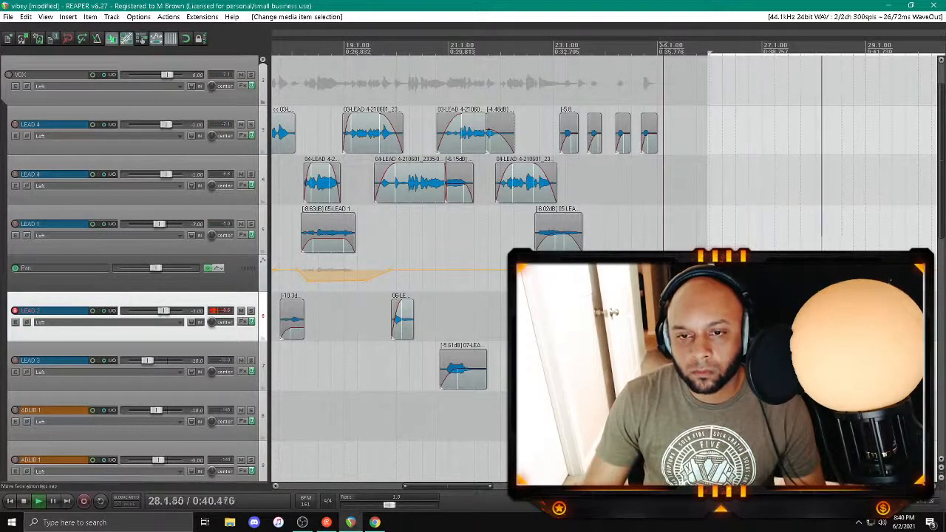
click(561, 329)
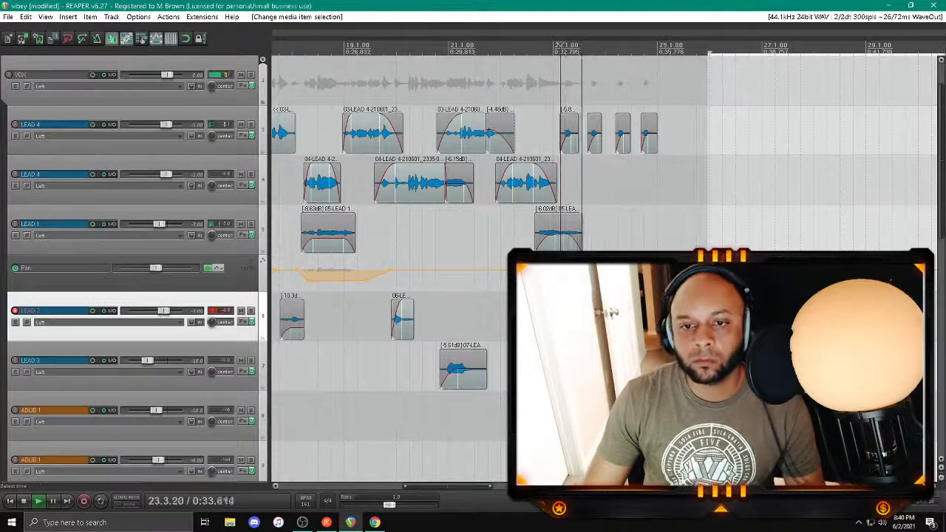
drag(558, 301, 559, 309)
click(558, 329)
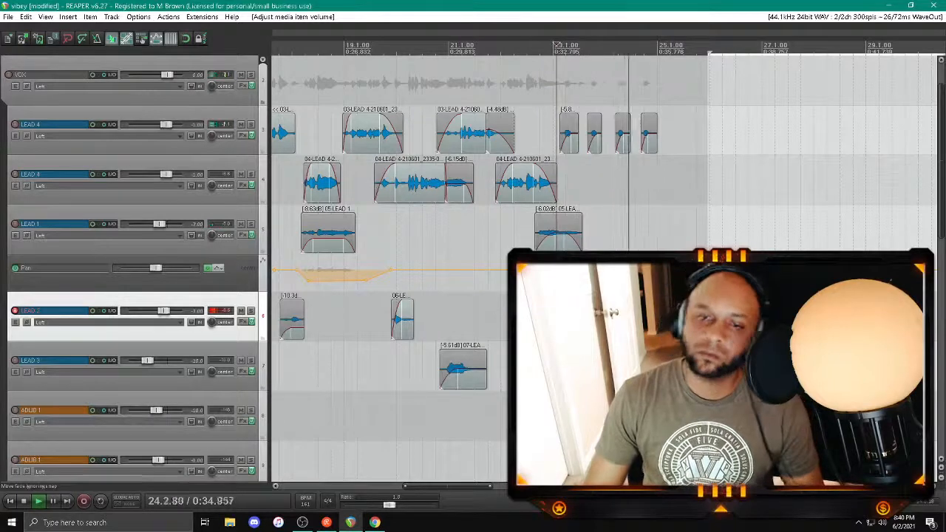
scroll(560, 328, down, 2)
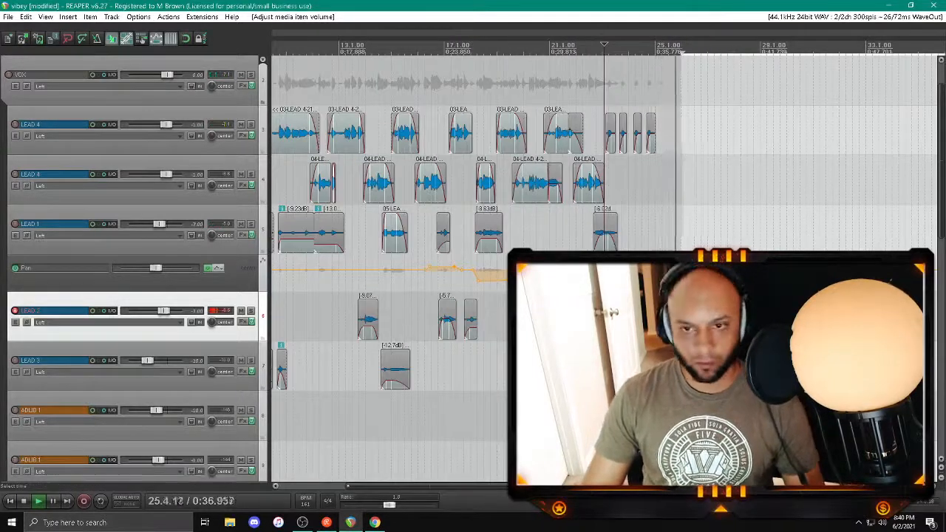
Step: Shift LEAD 2's short final clip near bar 25 to align with LEAD 4's last clip, and save the project
click(644, 365)
scroll(643, 366, up, 8)
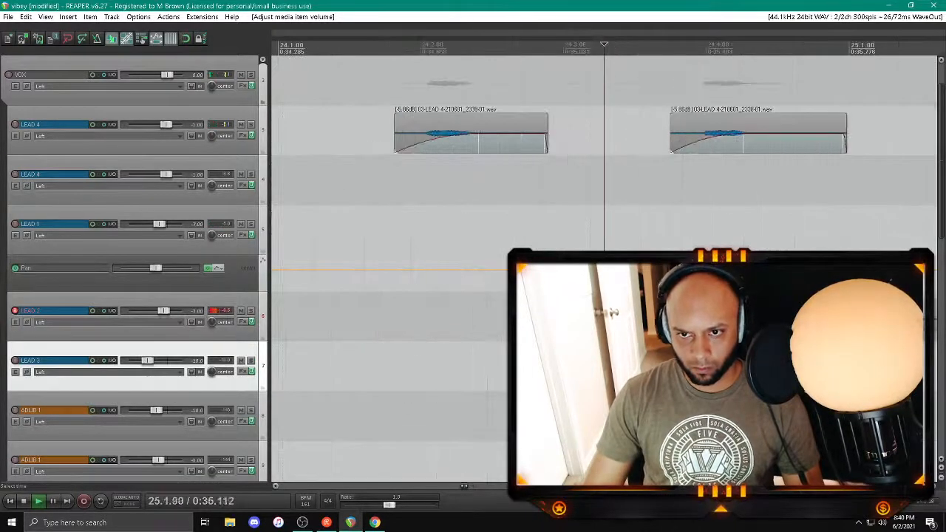
key(space)
click(700, 365)
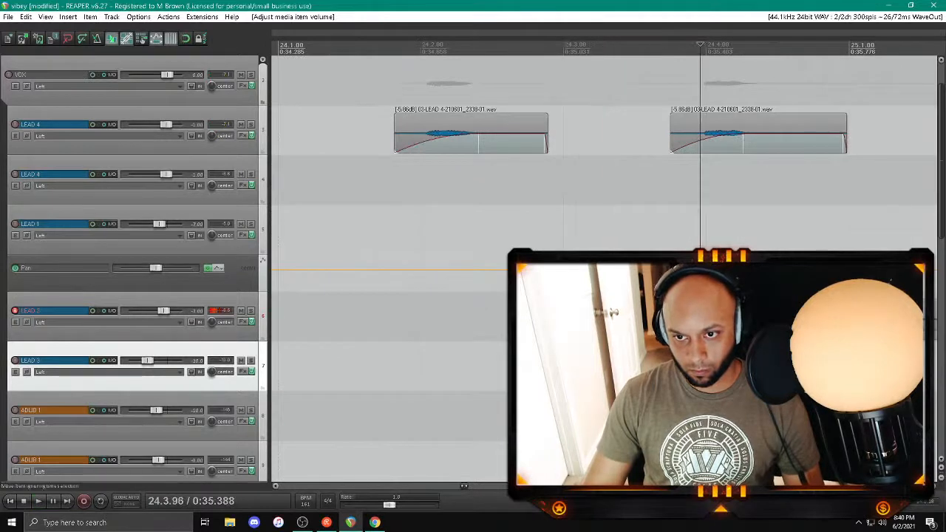
drag(701, 317, 701, 318)
scroll(700, 317, down, 5)
drag(577, 317, 592, 318)
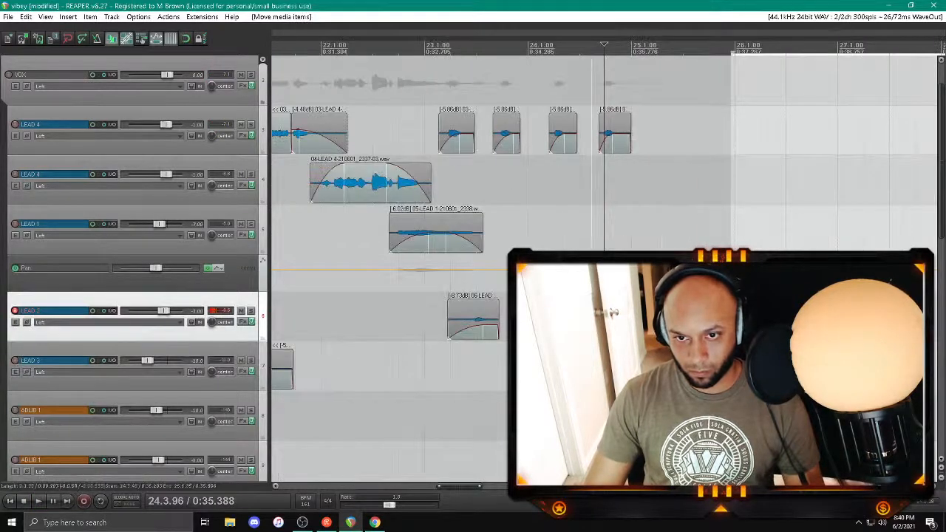
click(567, 319)
key(space)
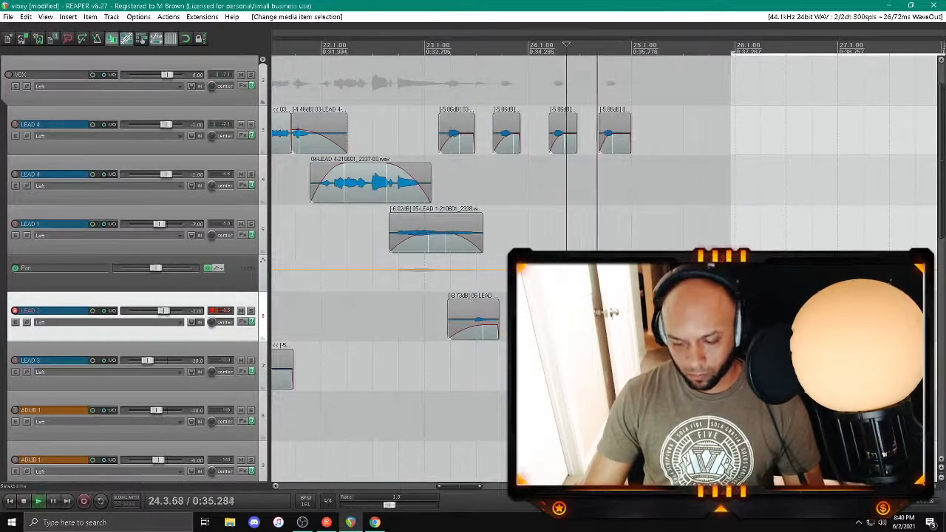
key(ctrl+s)
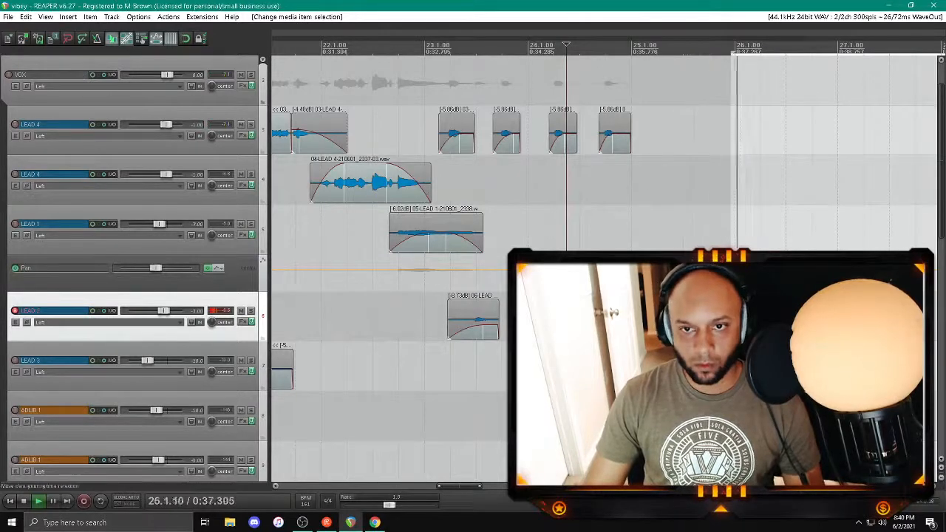
Step: Set a time selection from about bar 24.3 to bar 25.1 around the final LEAD 2 clip and loop playback over it
scroll(567, 320, up, 5)
scroll(567, 320, down, 5)
click(401, 362)
drag(383, 363, 475, 363)
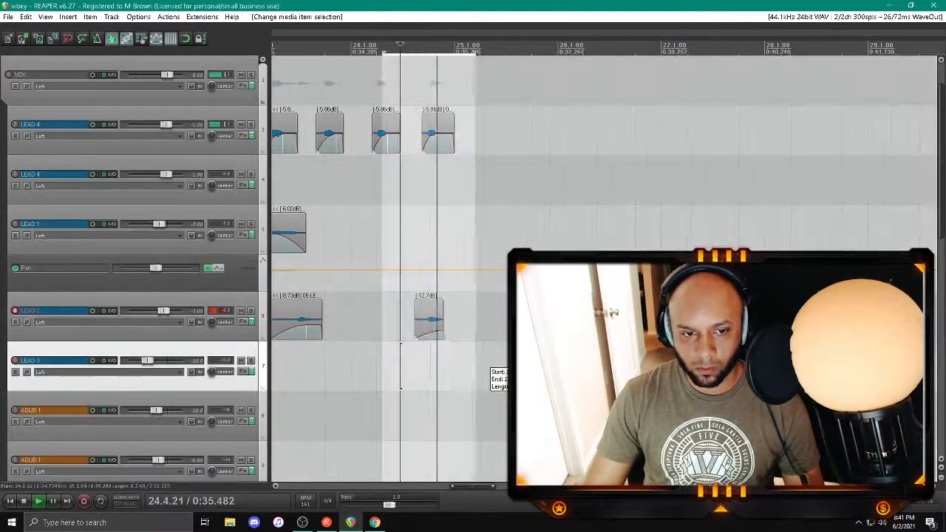
click(397, 363)
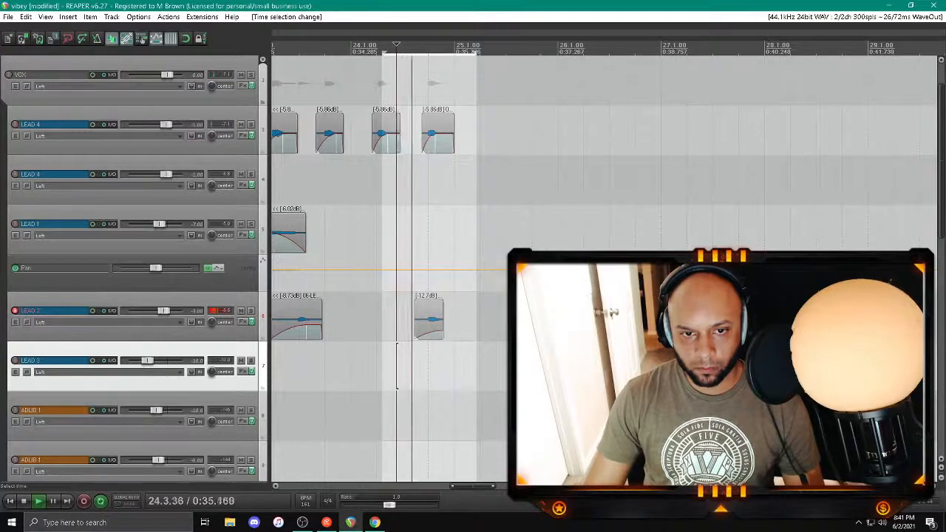
Step: Nudge LEAD 2's final short clip slightly earlier, trim its edge near bar 25, and turn off loop playback
scroll(604, 295, up, 5)
mouse_move(640, 320)
mouse_down()
mouse_move(649, 319)
mouse_move(629, 319)
mouse_up()
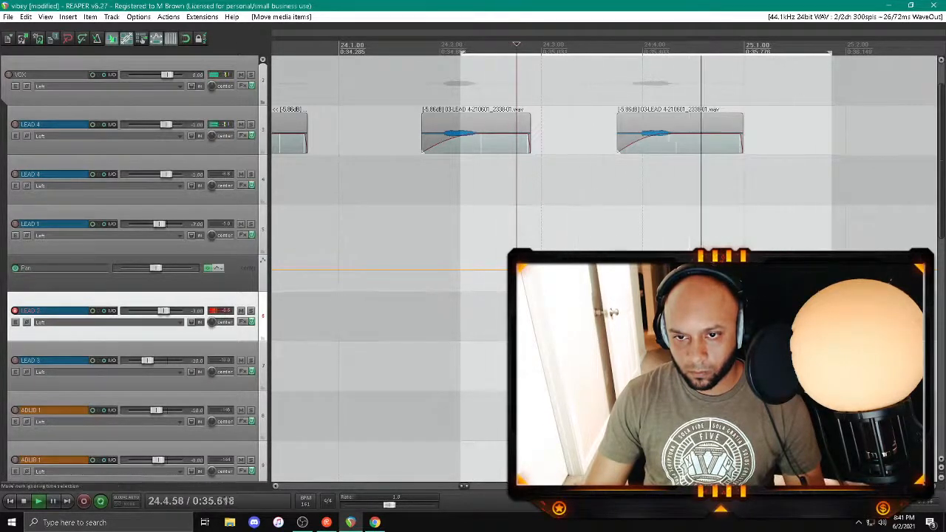
drag(578, 302, 517, 319)
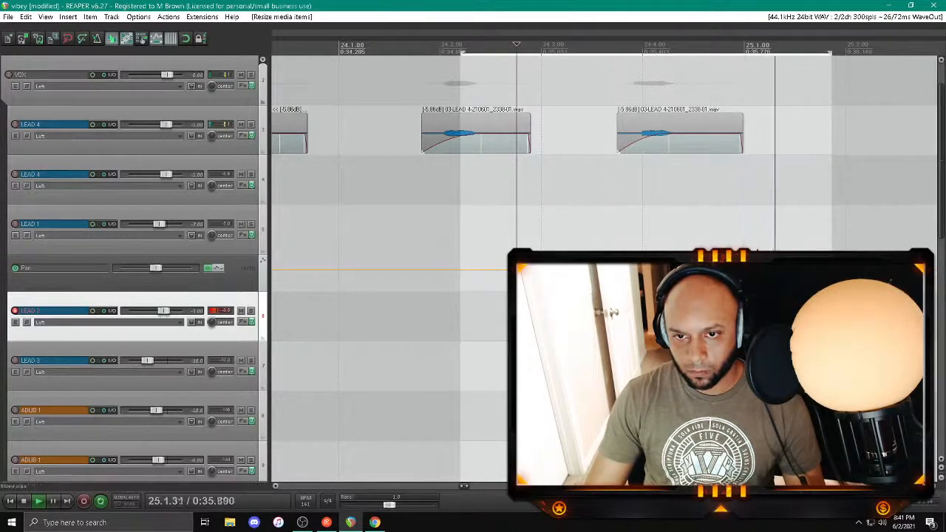
click(102, 502)
Step: Lower the volume of LEAD 2's final clip near bar 25 and replay it from about bar 24.3
scroll(605, 311, down, 5)
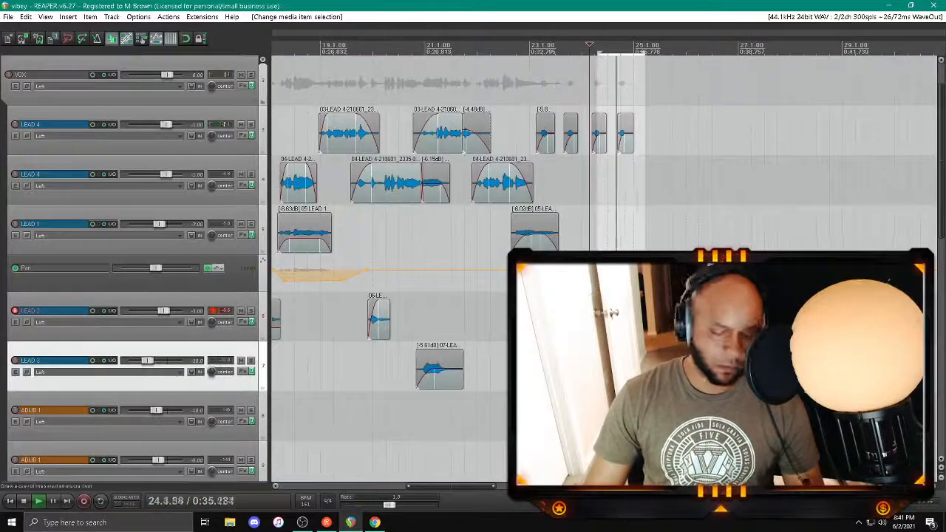
drag(650, 300, 650, 309)
click(616, 367)
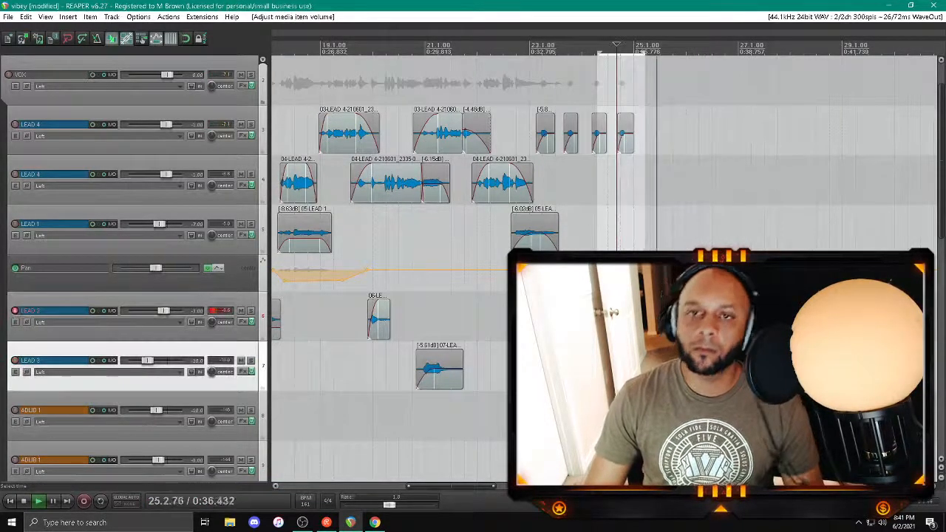
Step: Play back the mix from about bar 10 and again from about bar 13 to check the vocal layers
scroll(617, 367, down, 3)
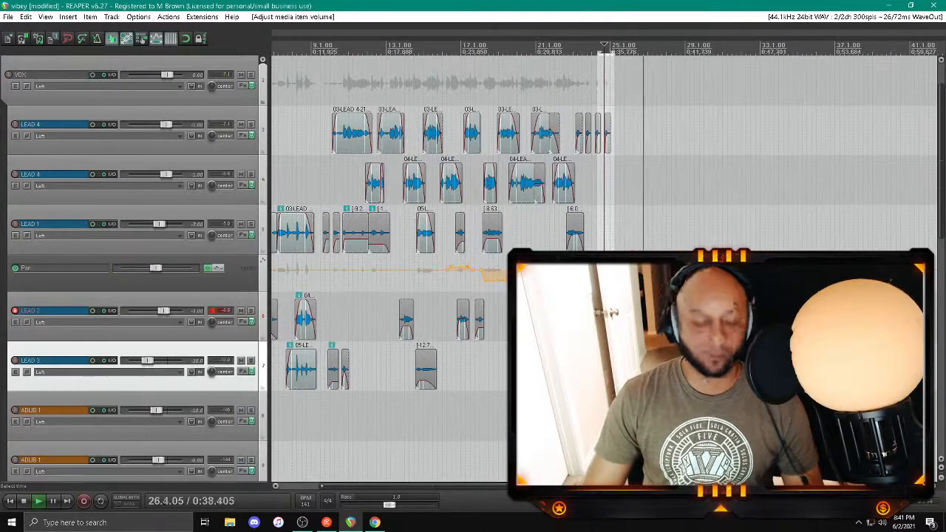
click(330, 71)
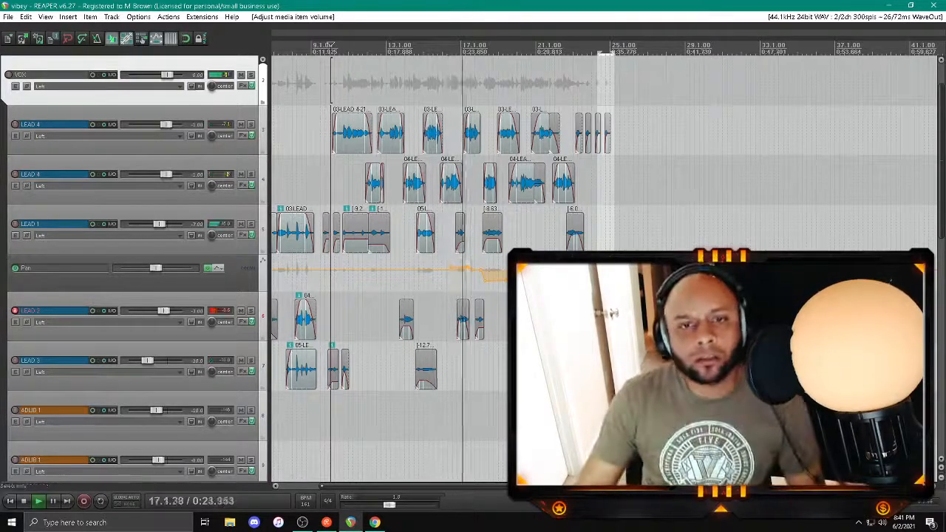
scroll(471, 231, up, 4)
scroll(471, 230, down, 3)
click(600, 366)
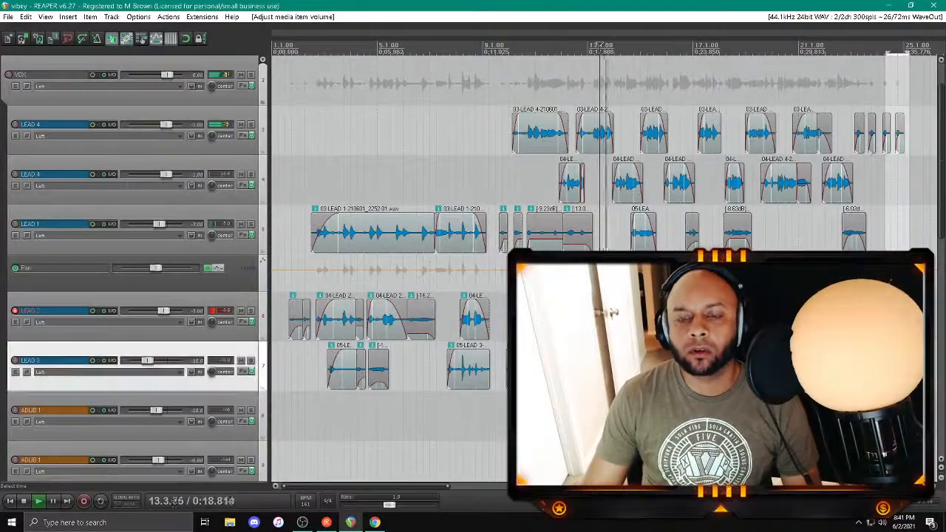
scroll(600, 366, up, 3)
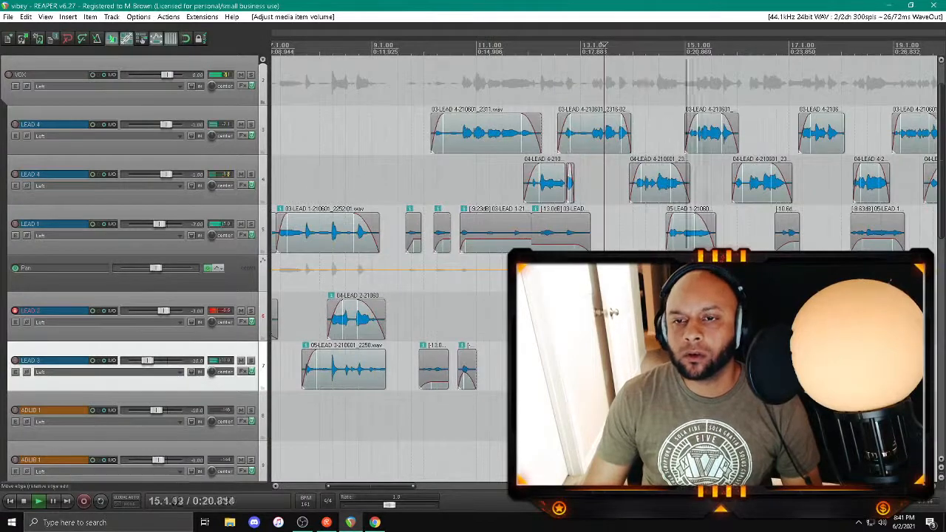
Step: Split the lower LEAD 4 track's clip just after bar 16, reduce its first part to -7.65 dB, and replay from about bar 15.4
click(748, 186)
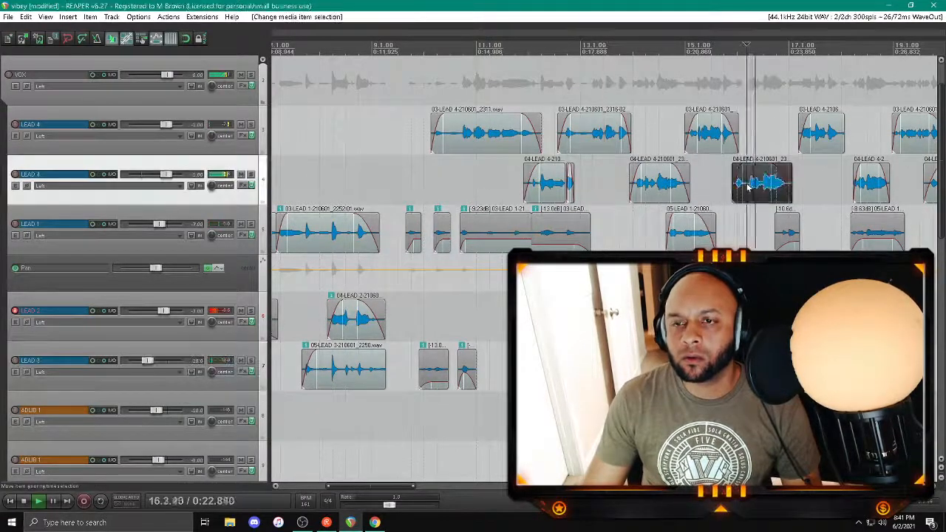
scroll(748, 186, up, 3)
key(s)
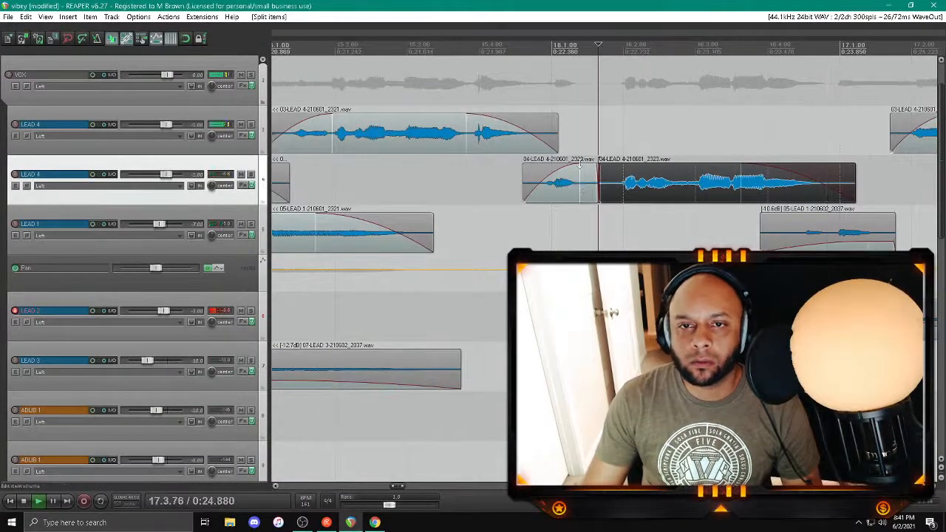
drag(580, 164, 580, 187)
click(508, 207)
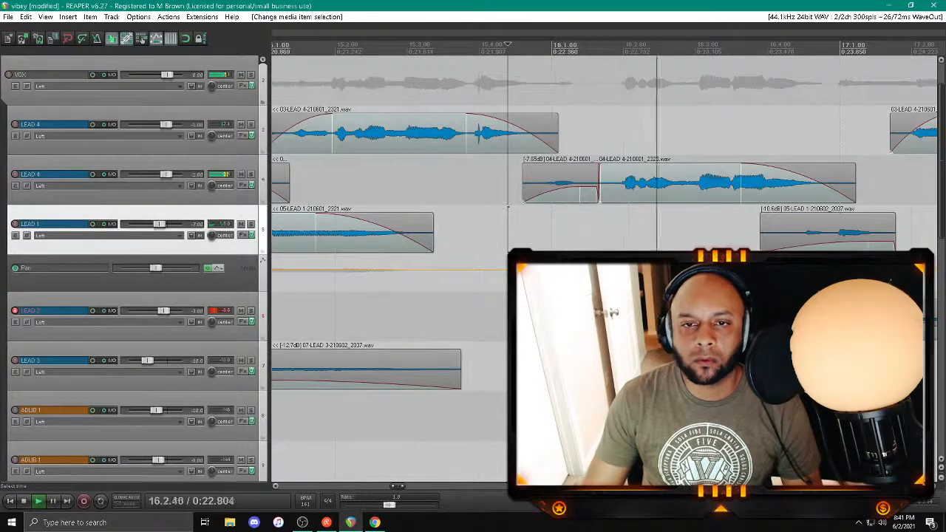
Step: Stop playback and disarm LEAD 2 for recording
key(space)
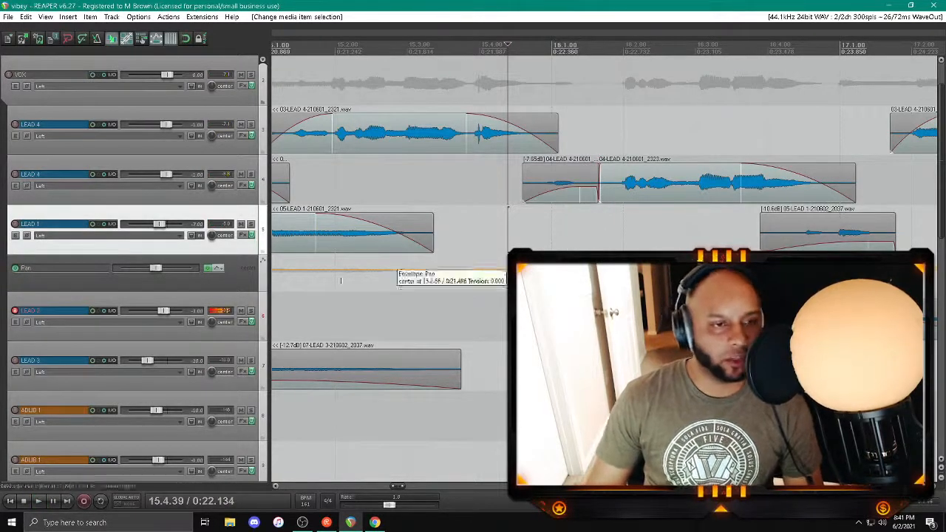
click(14, 310)
scroll(651, 242, down, 5)
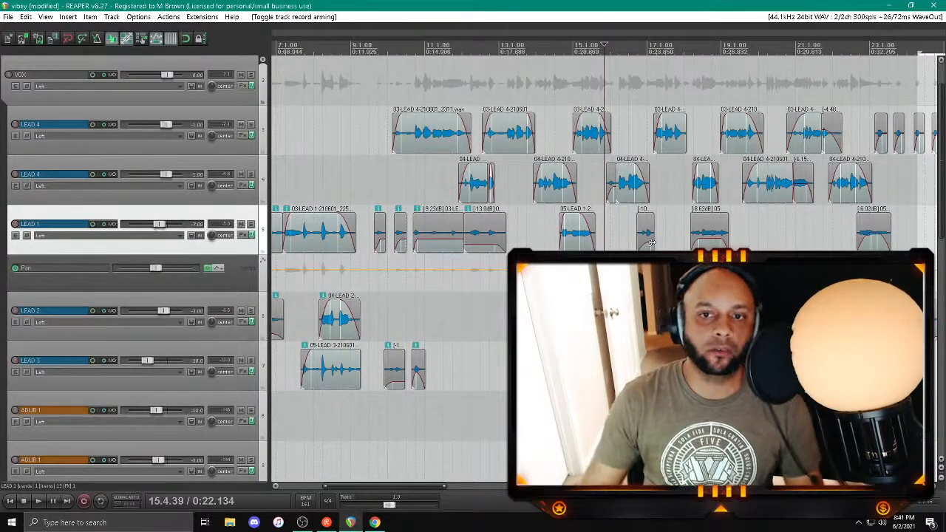
scroll(651, 242, down, 4)
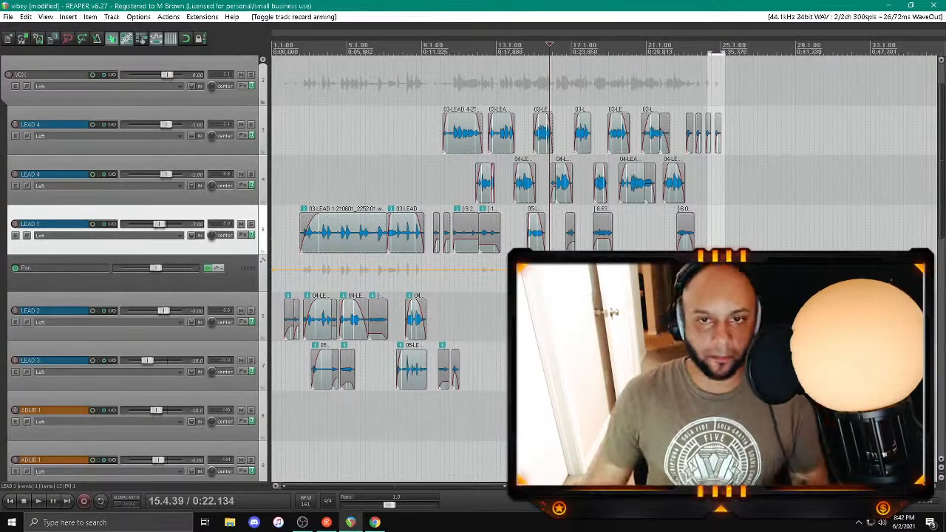
scroll(488, 251, down, 2)
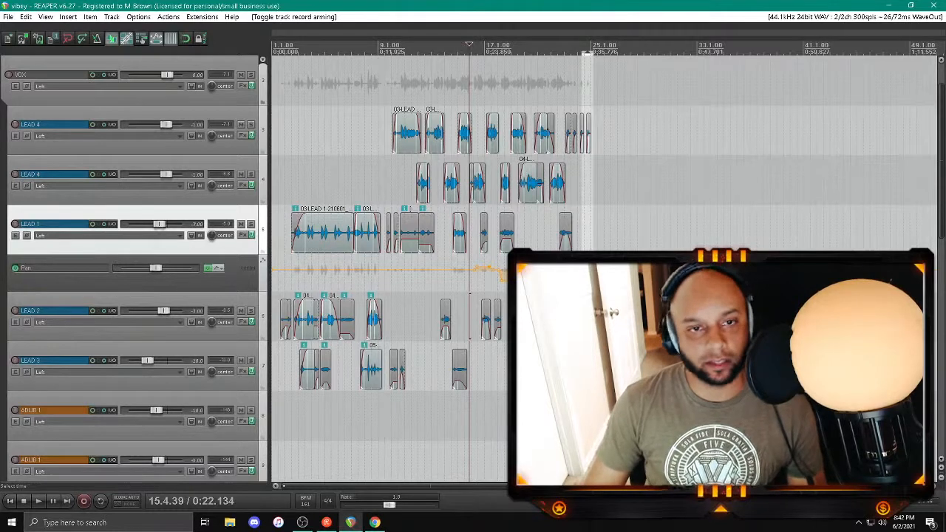
Step: Split LEAD 1's long first clip at about bar 4.2 and trim the silence between the two phrases
click(353, 247)
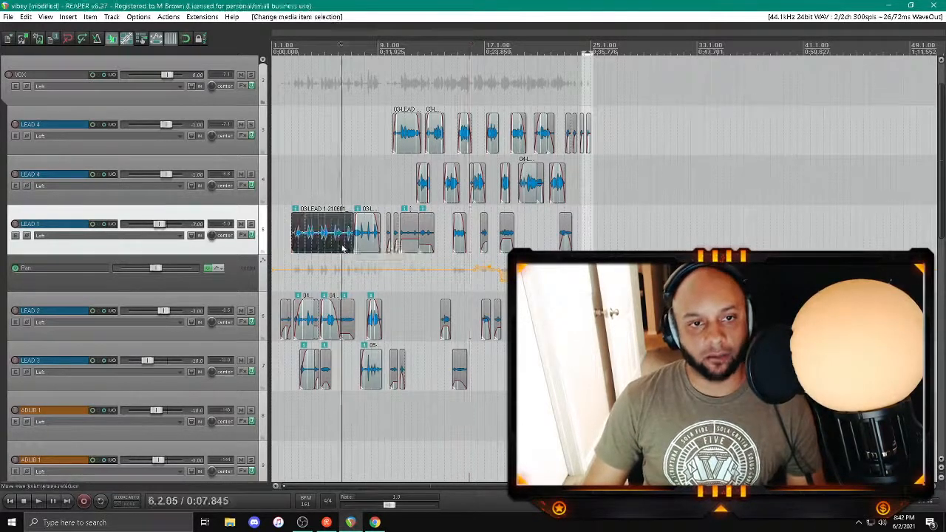
scroll(444, 243, up, 5)
click(444, 242)
key(s)
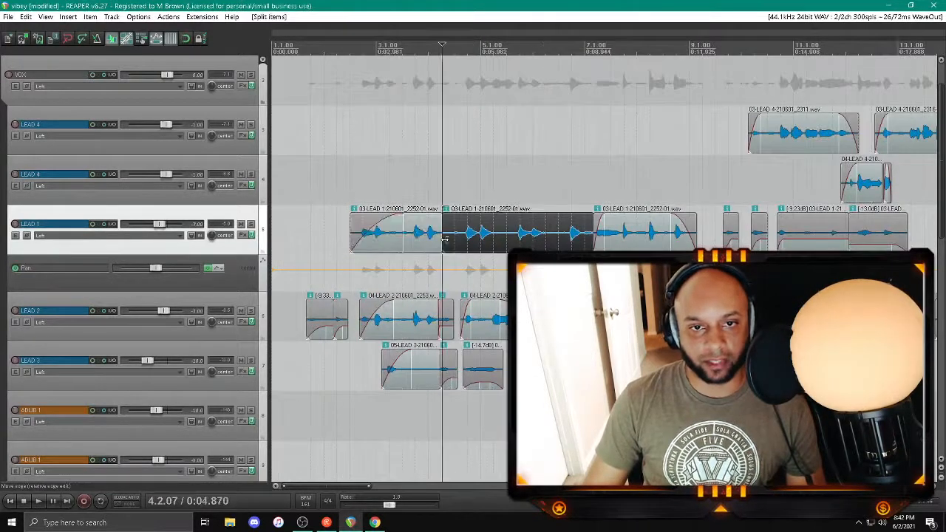
drag(445, 239, 420, 220)
Step: Split the remaining LEAD 1 clip at about bars 5.2 and 6.2, trimming the silent gaps and shaping the fades
click(496, 242)
key(s)
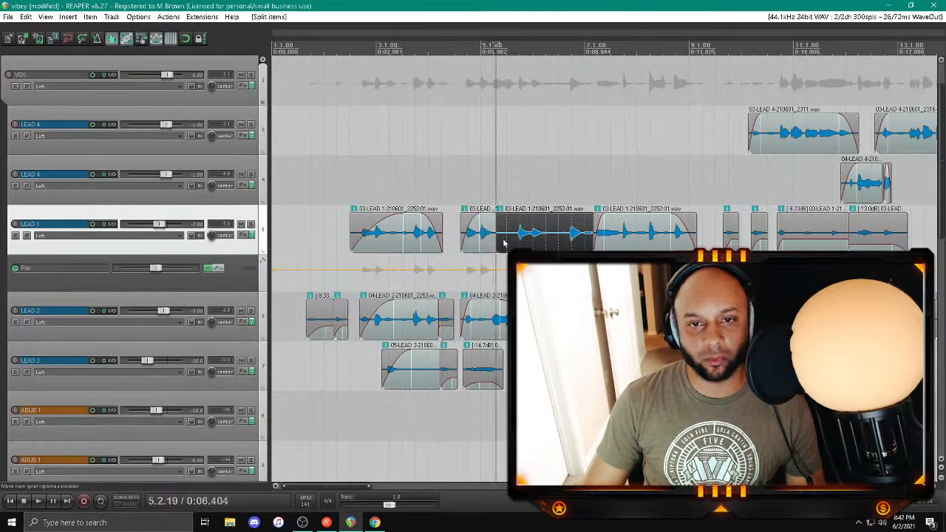
drag(498, 240, 591, 217)
click(547, 238)
key(s)
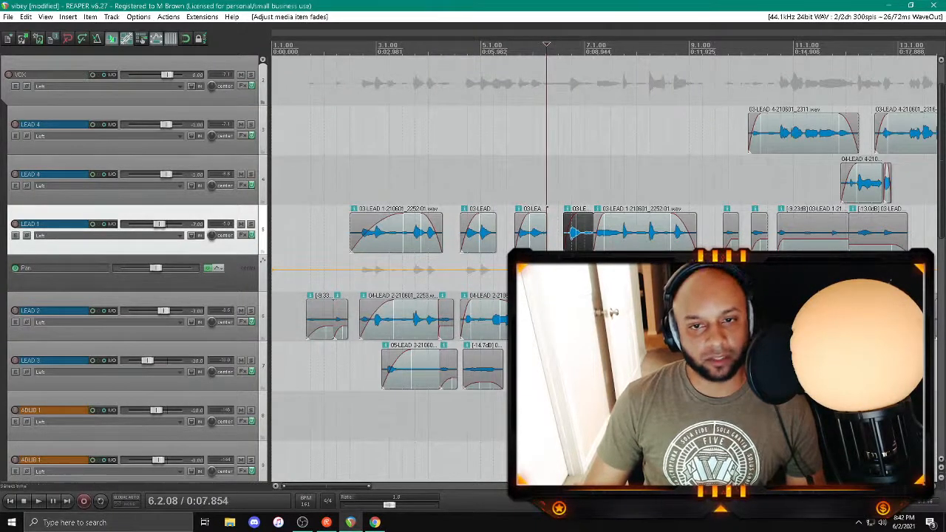
Step: Hide LEAD 1's track envelopes and save the project
scroll(465, 315, down, 5)
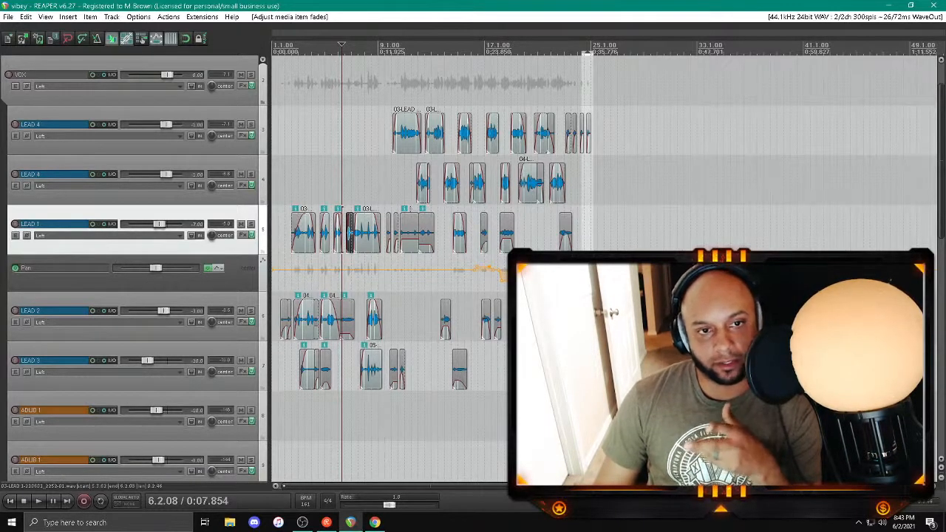
key(v)
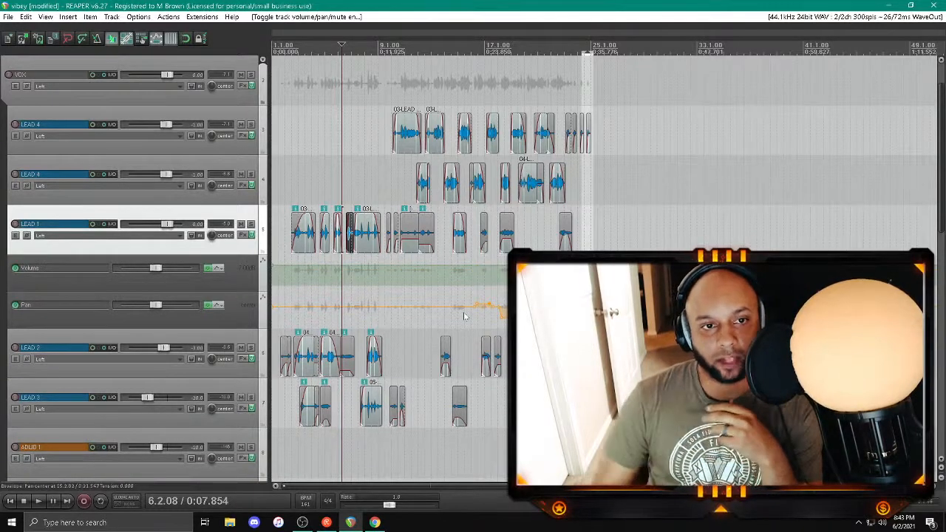
key(v)
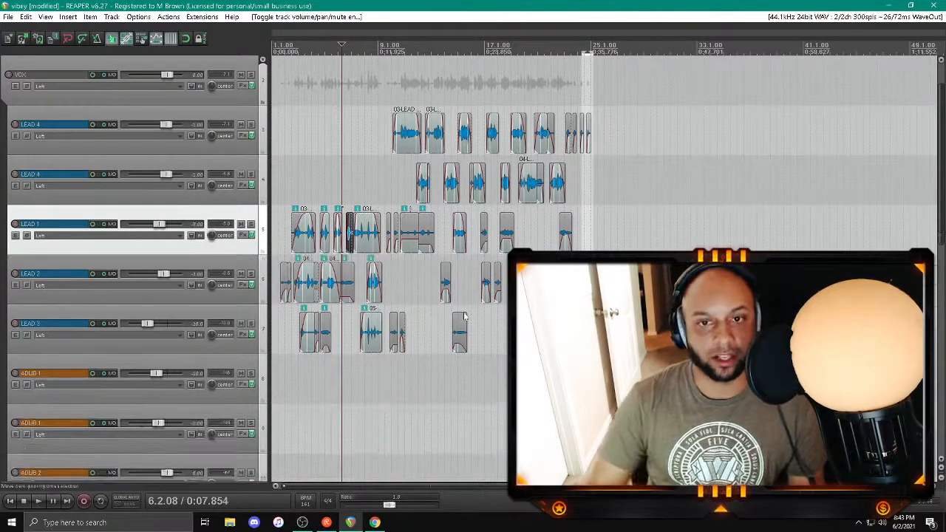
key(ctrl+s)
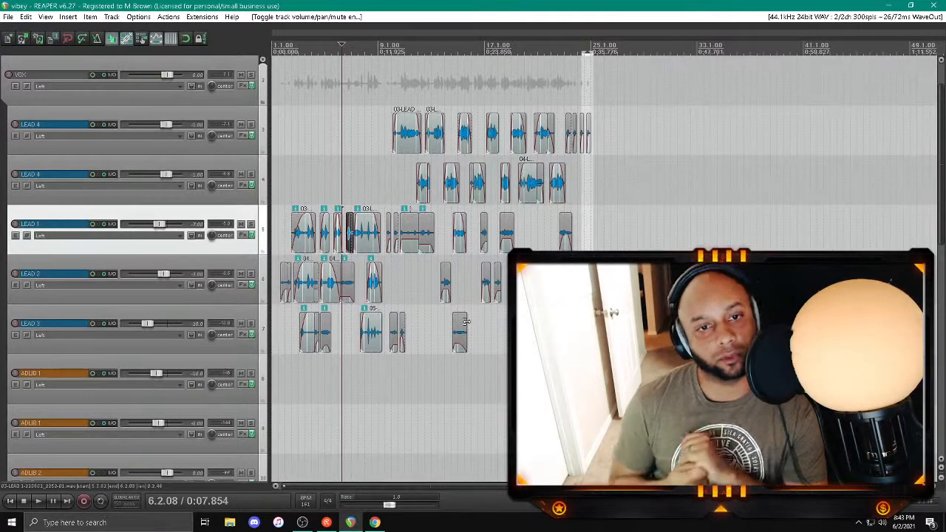
click(315, 287)
scroll(315, 286, up, 5)
scroll(508, 45, down, 5)
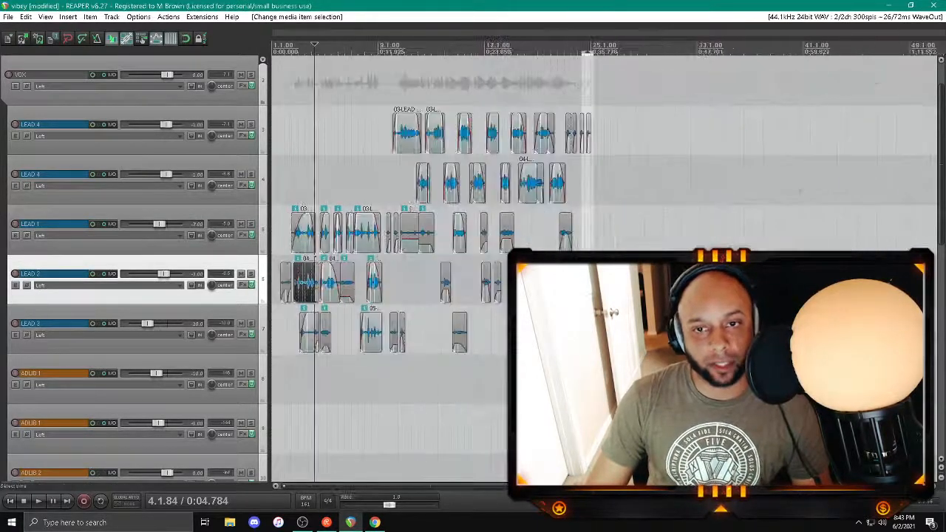
Step: Play back the vocals from about bar 19, replay the ending from about bar 22, and stop playback
click(517, 369)
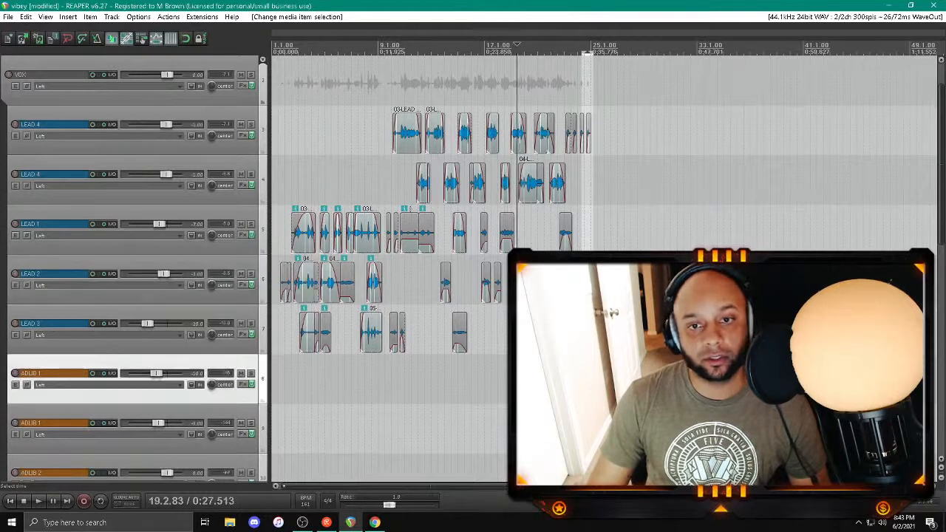
key(space)
scroll(516, 369, down, 2)
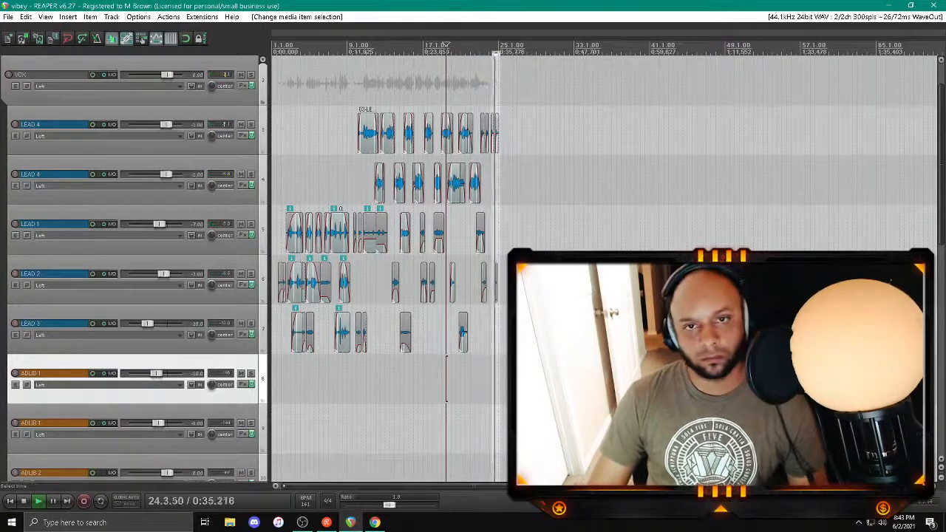
click(479, 379)
scroll(480, 380, up, 3)
click(580, 379)
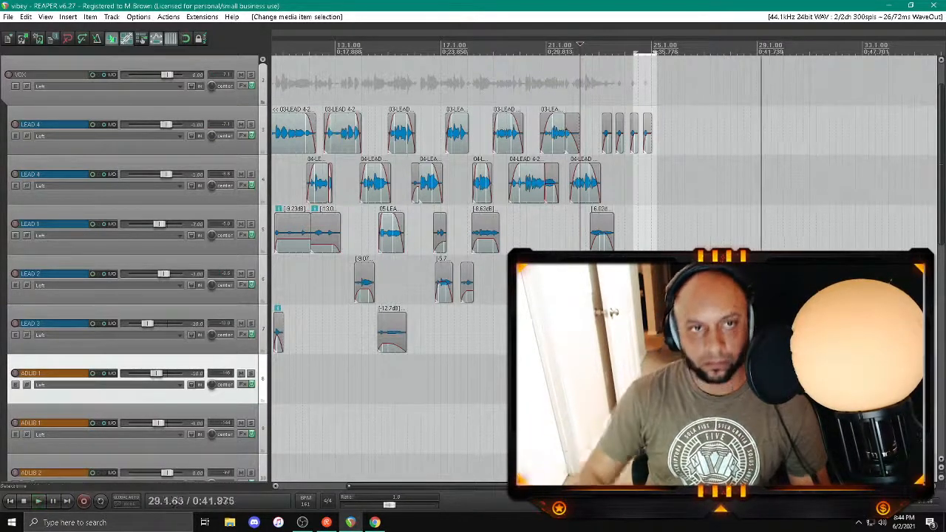
key(space)
Step: Close REAPER and browse in File Explorer to the "1. Conscience" music folder
click(934, 6)
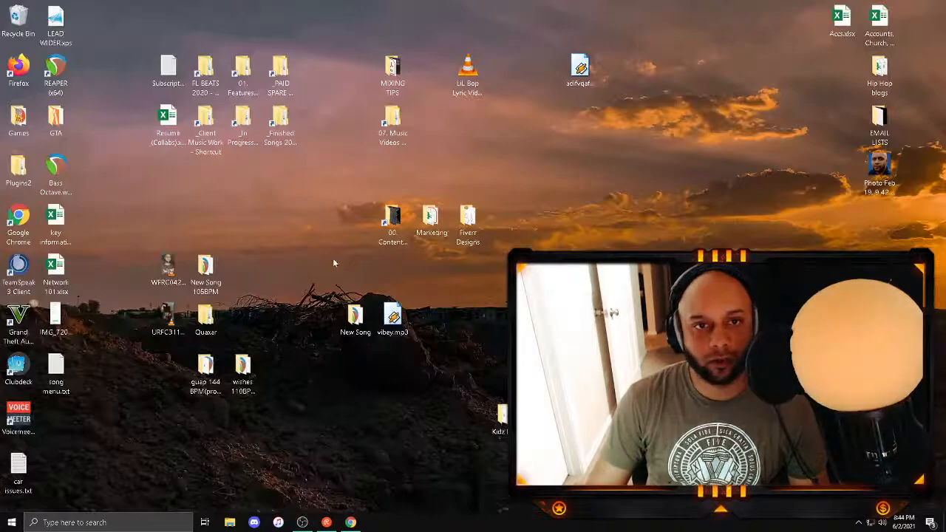
double_click(286, 131)
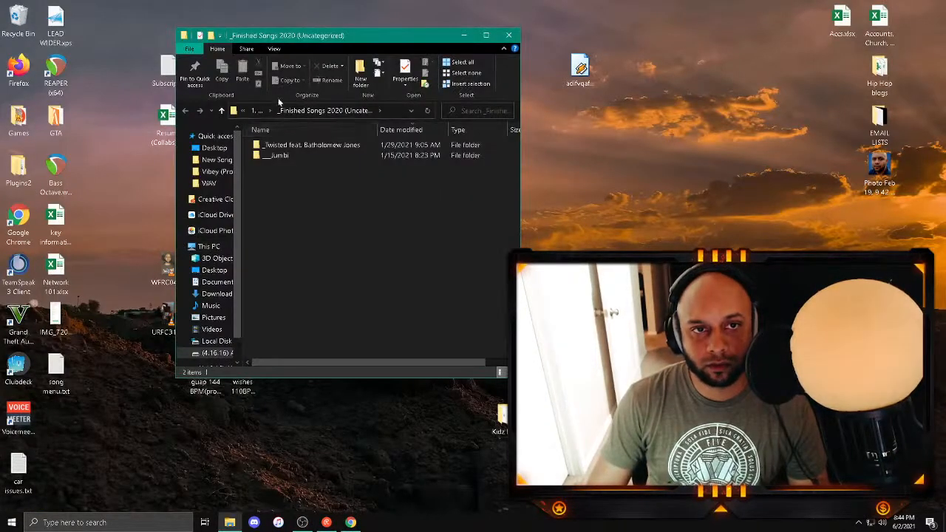
click(258, 110)
double_click(292, 145)
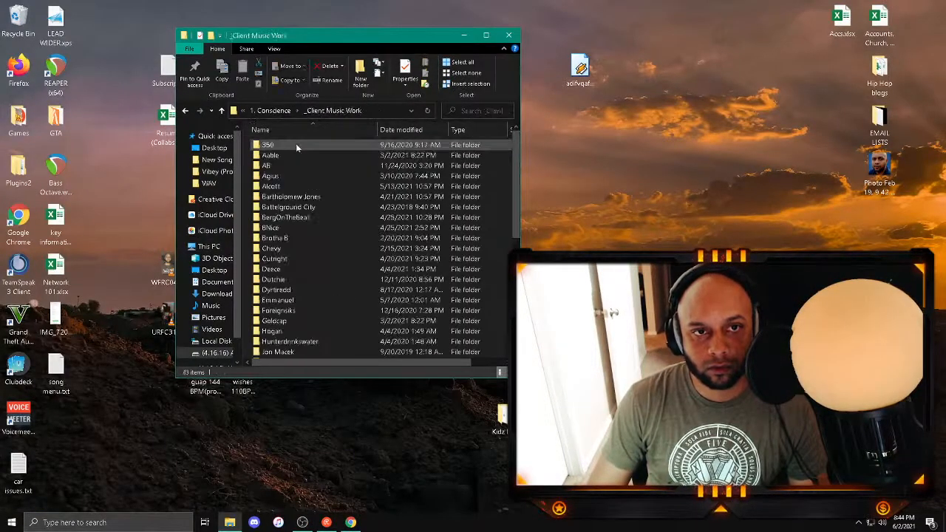
double_click(337, 38)
click(388, 79)
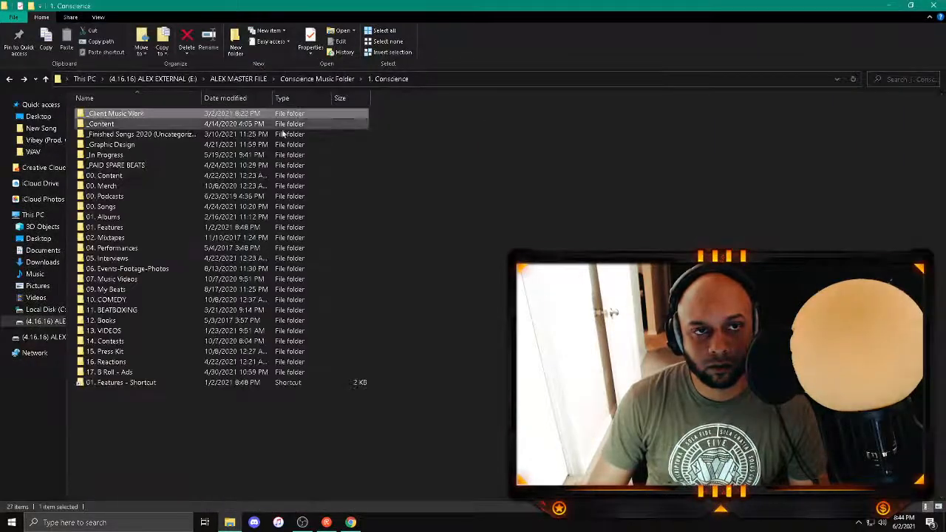
Step: Open the Voyager project from the Voyager (Prod. Voyager) (140) session folder of the 10. Love Infinity album
double_click(119, 217)
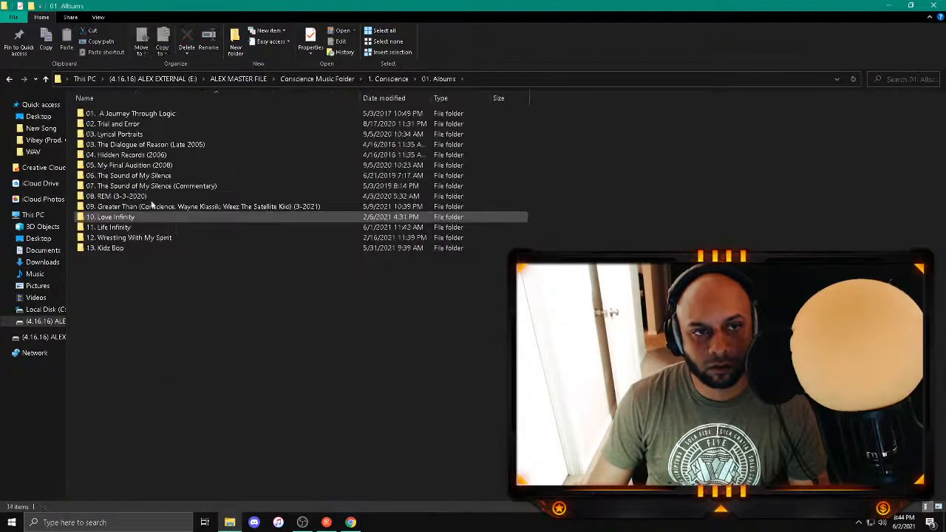
double_click(130, 217)
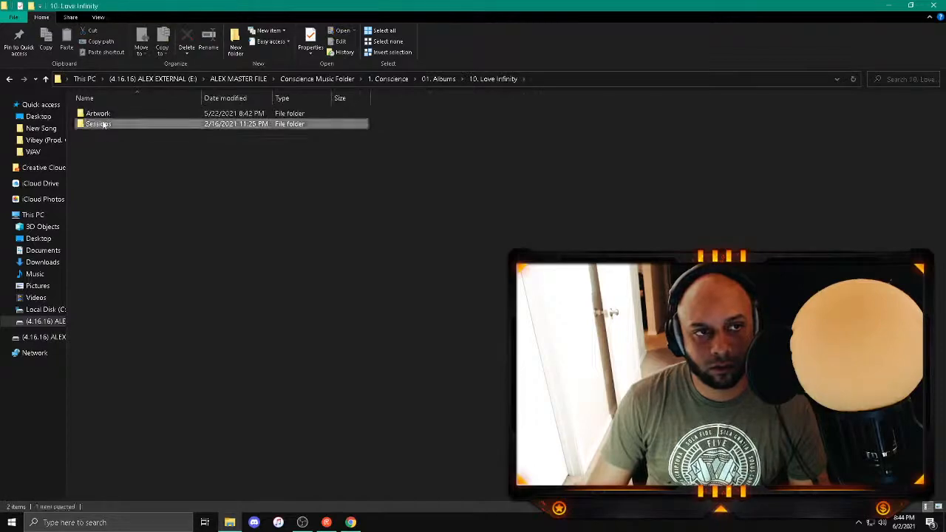
double_click(111, 125)
double_click(116, 208)
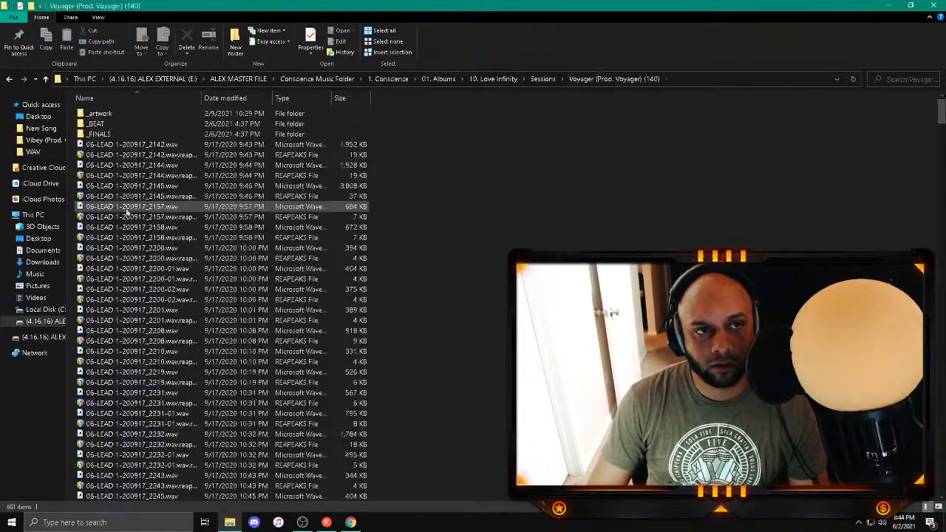
scroll(636, 232, down, 8)
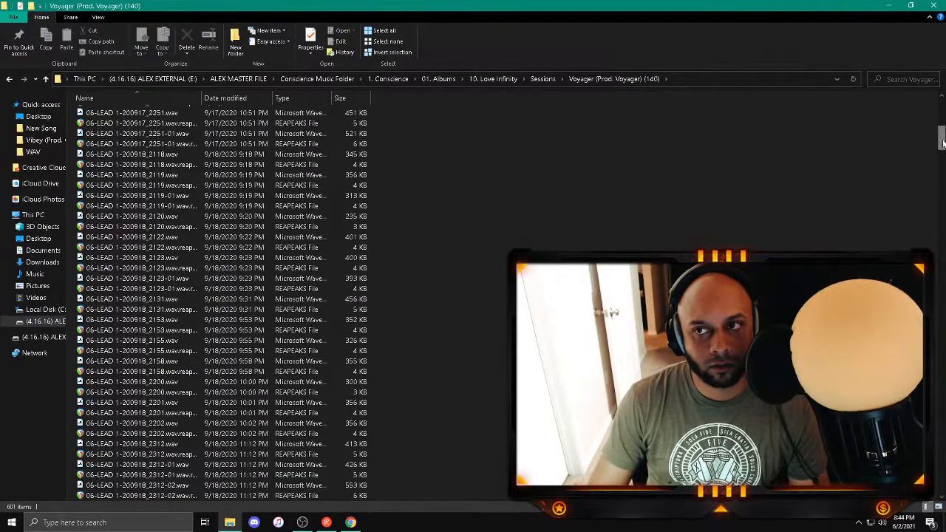
drag(942, 141, 941, 480)
double_click(103, 485)
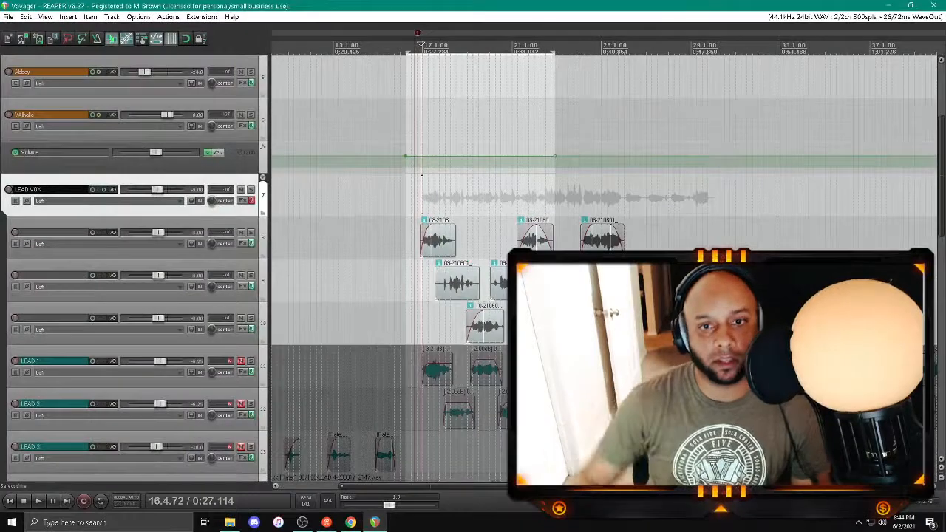
Step: Trim the start of track 9's first vocal clip to about bar 18, shape its fade-in, and save the project
click(439, 295)
drag(439, 296, 448, 271)
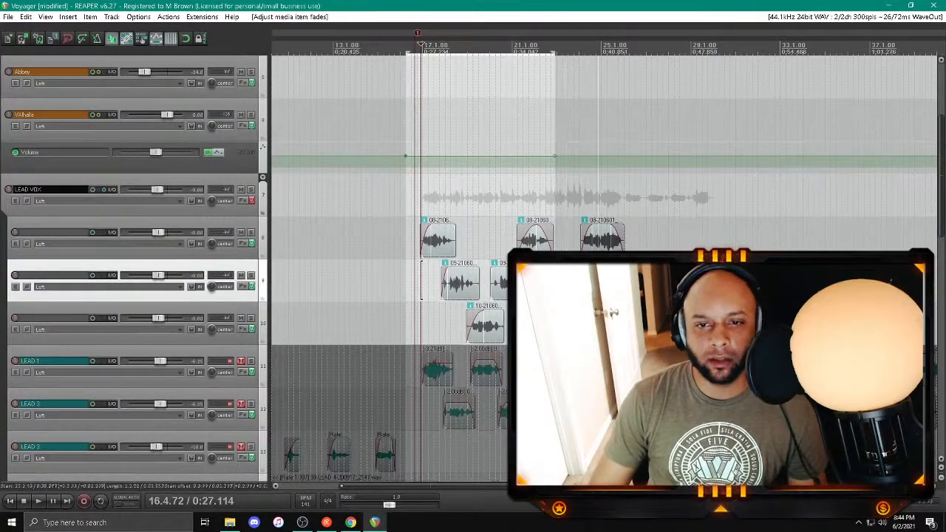
key(ctrl+z)
key(ctrl+shift+z)
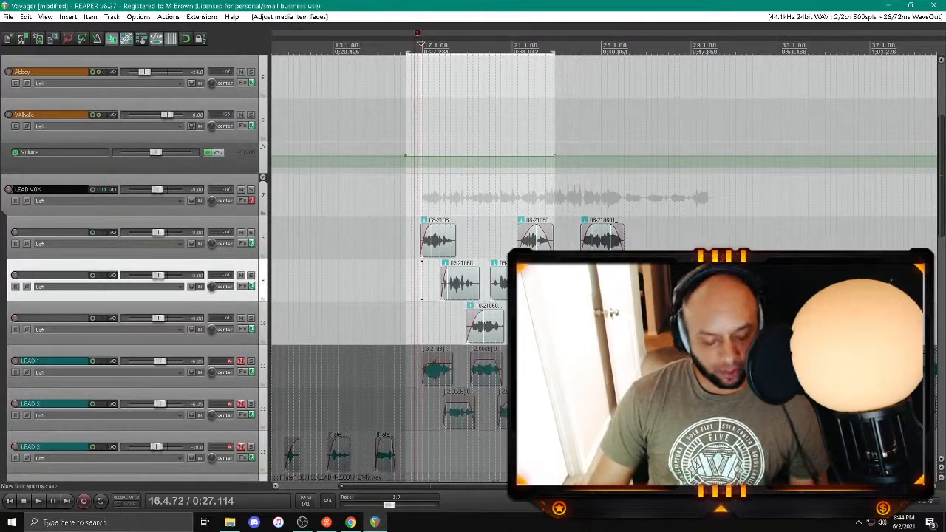
key(ctrl+s)
Step: Adjust the fade-in of the last vocal clip on track 9 and save the project
scroll(517, 244, down, 4)
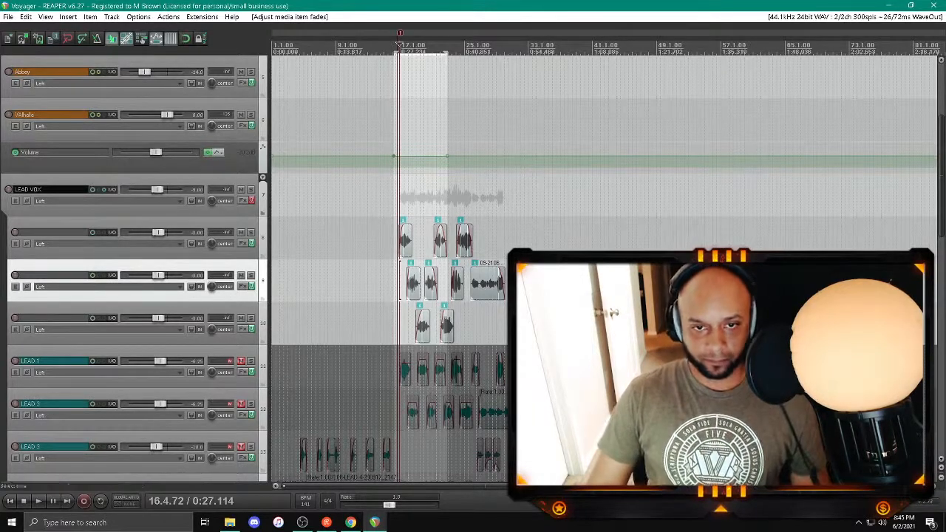
drag(472, 269, 477, 270)
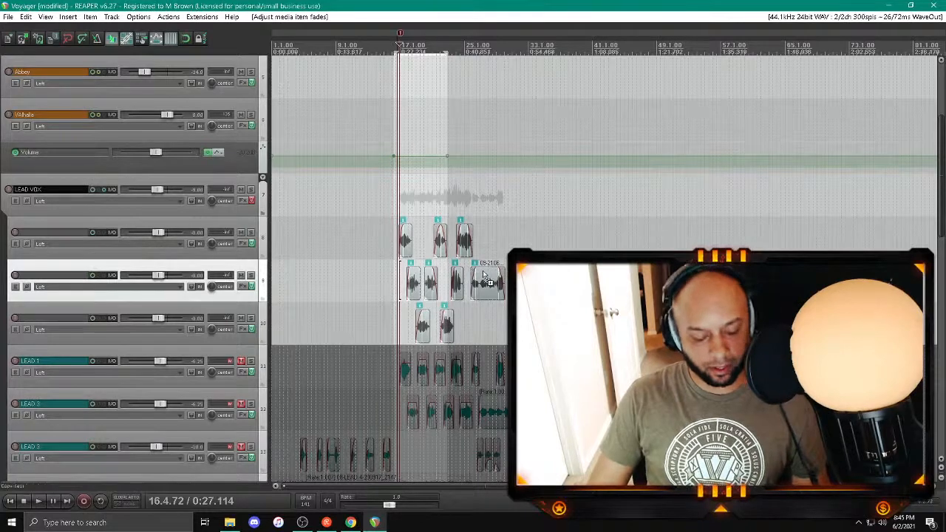
key(ctrl+s)
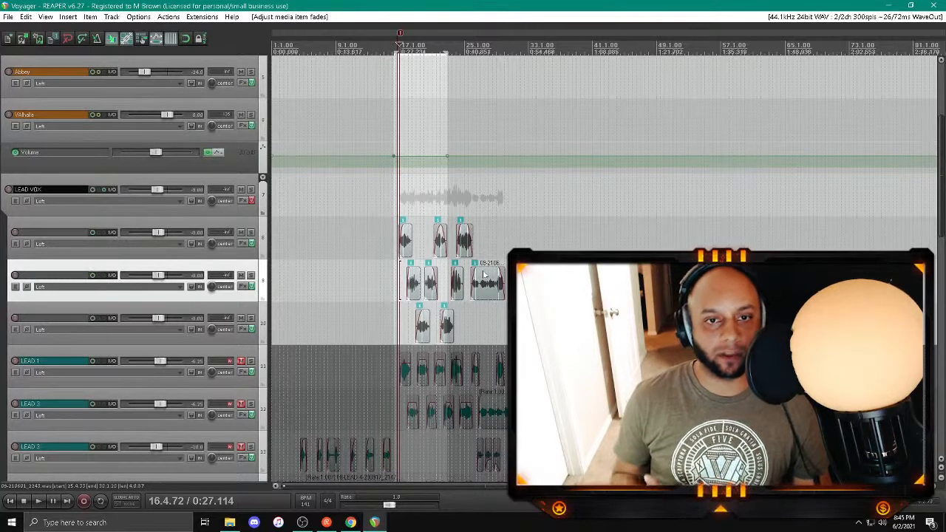
Step: Trim the silent end of the first vocal clip on track 8 to just past bar 18 and shape its fade-out
click(405, 238)
scroll(405, 239, up, 5)
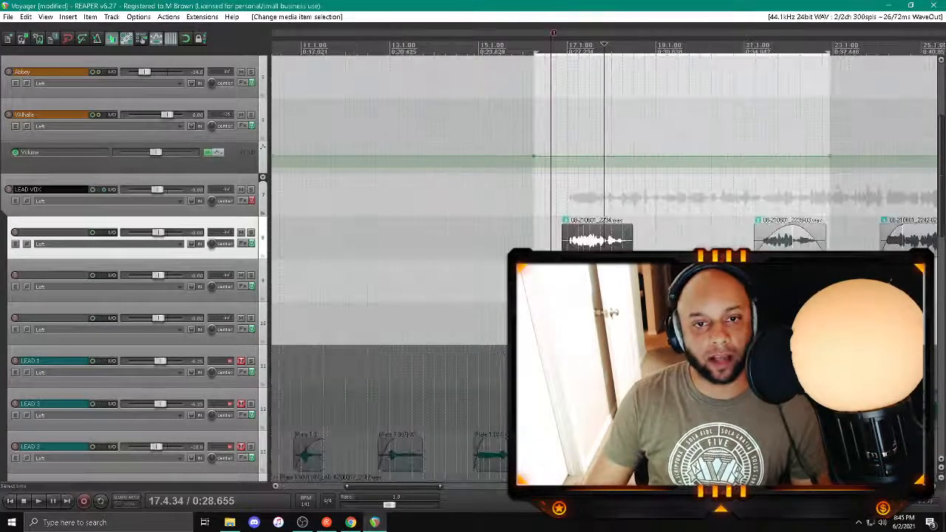
drag(630, 235, 612, 235)
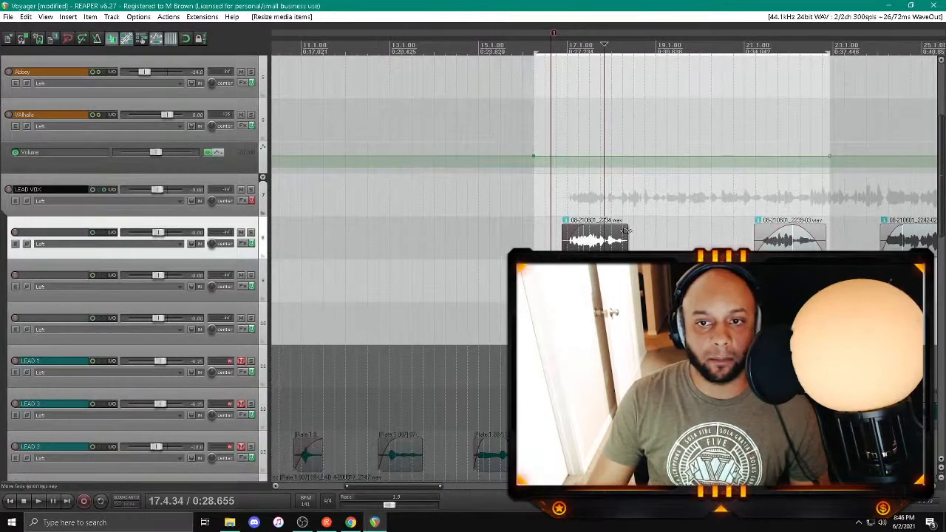
scroll(609, 235, down, 5)
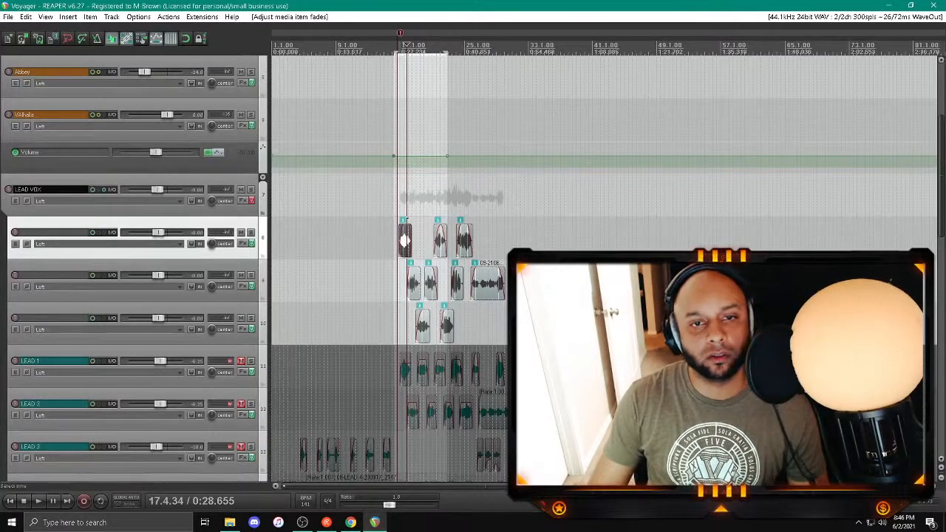
Step: Save the project, play back the vocals from about bar 16, and switch on LEAD VOX's effects during playback
click(394, 194)
key(space)
key(space)
key(ctrl+s)
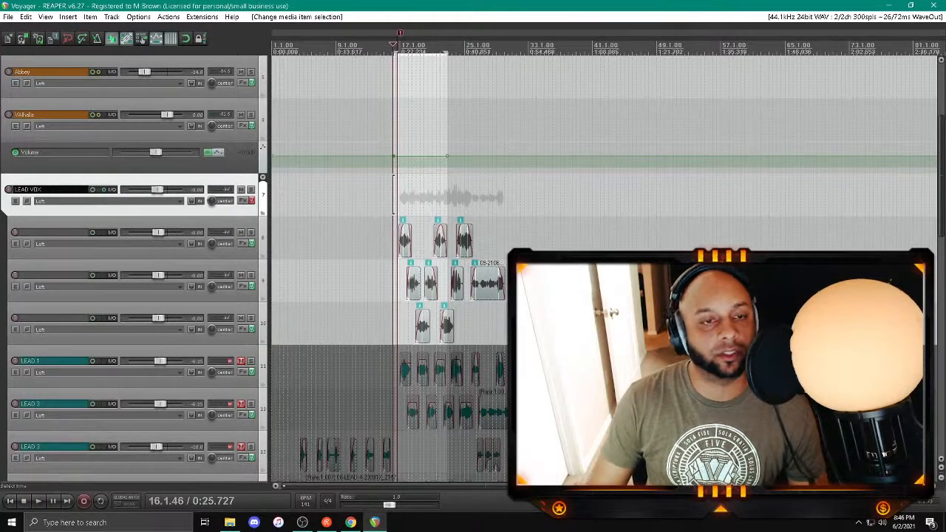
key(space)
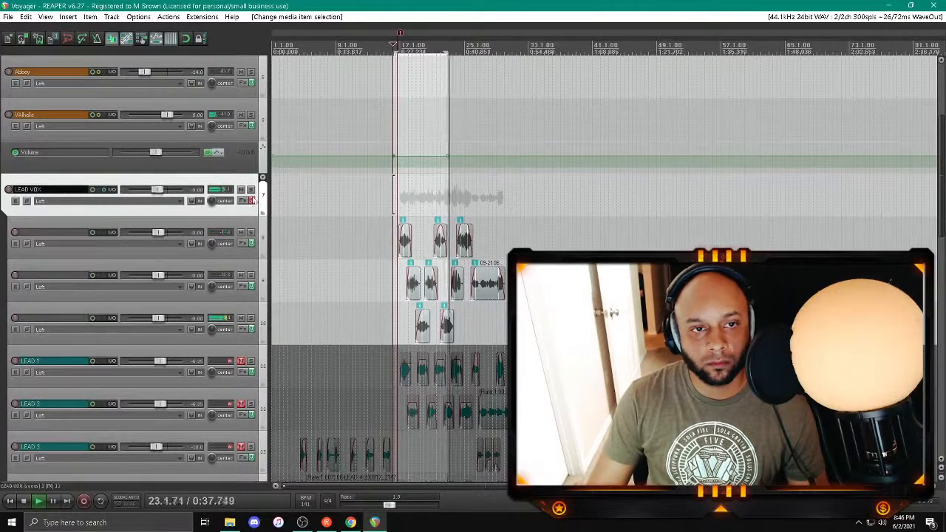
click(252, 201)
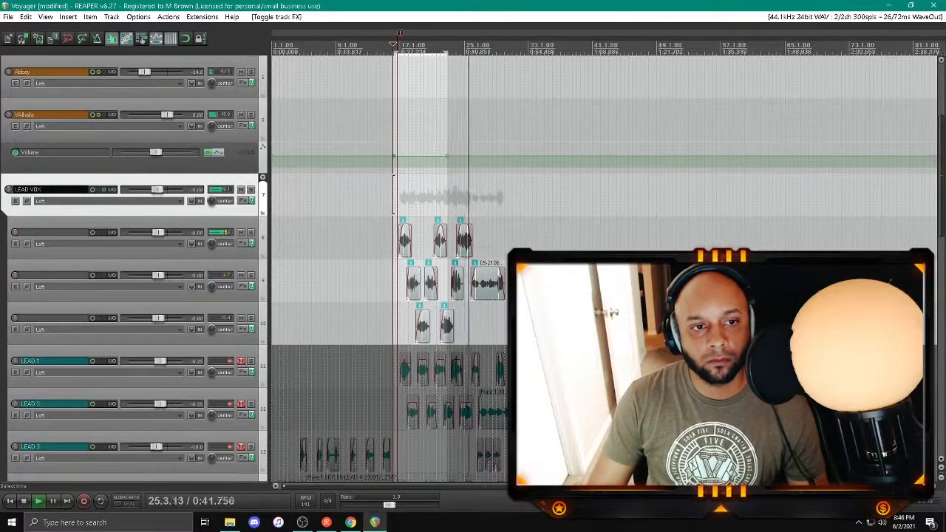
key(space)
Step: Add a new track after PAN R2 and move the three unnamed vocal tracks beneath it
scroll(209, 293, down, 10)
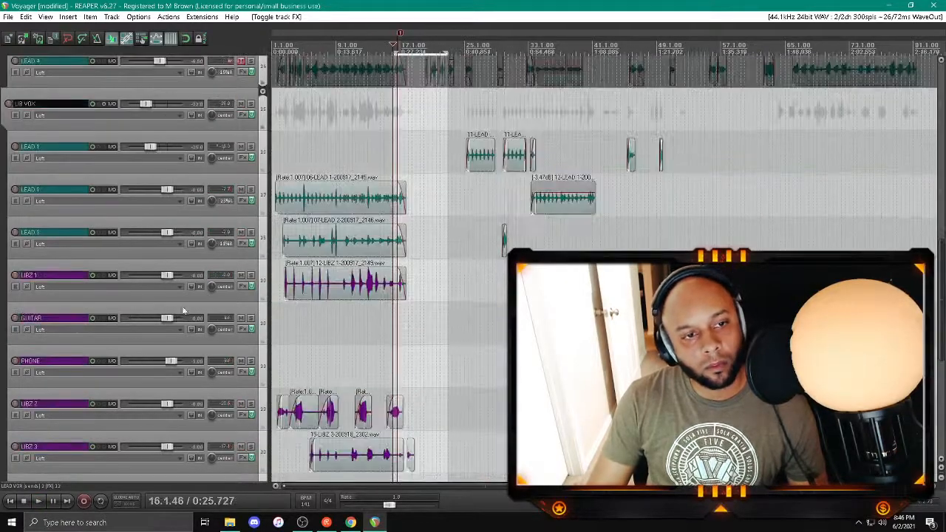
scroll(148, 464, up, 10)
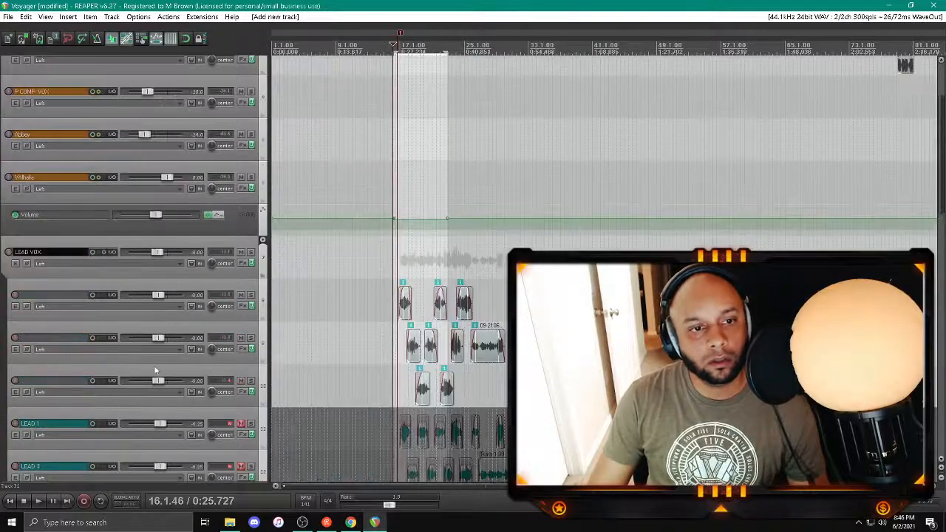
click(154, 368)
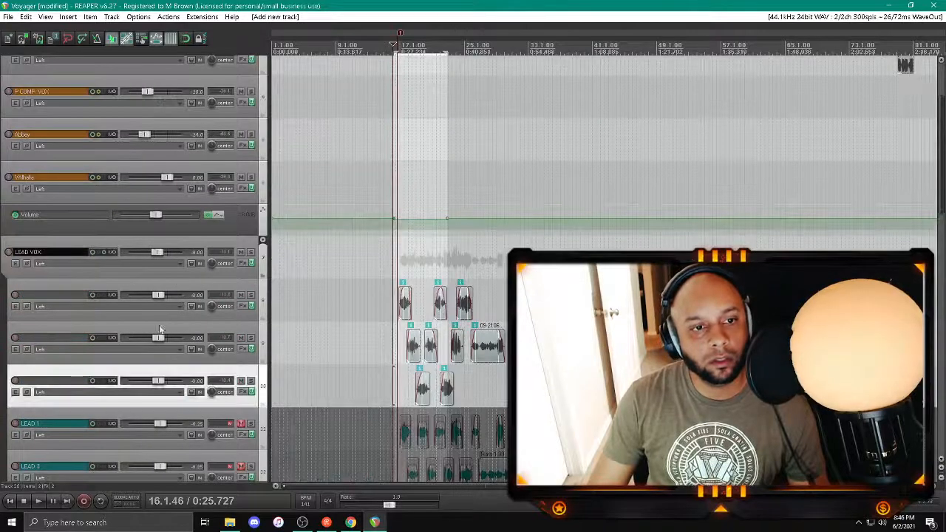
shift+click(161, 286)
scroll(163, 377, down, 10)
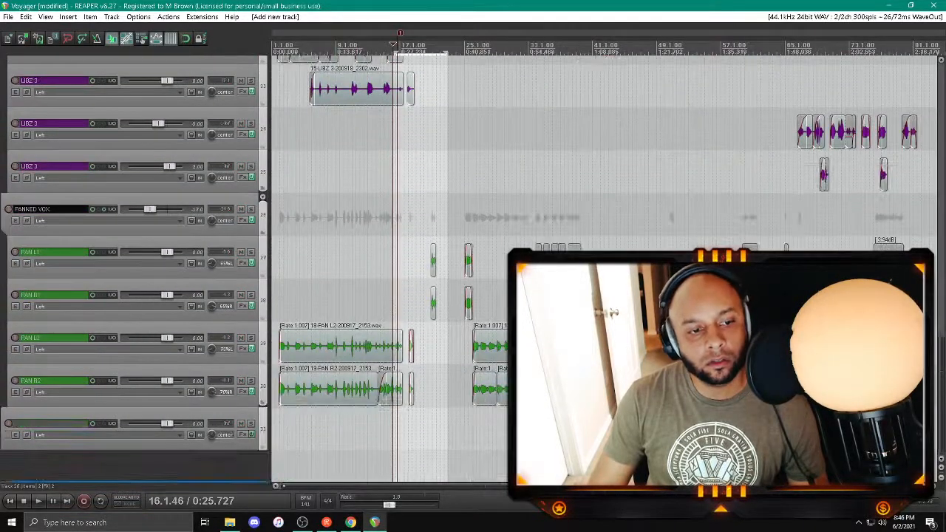
drag(179, 508, 183, 511)
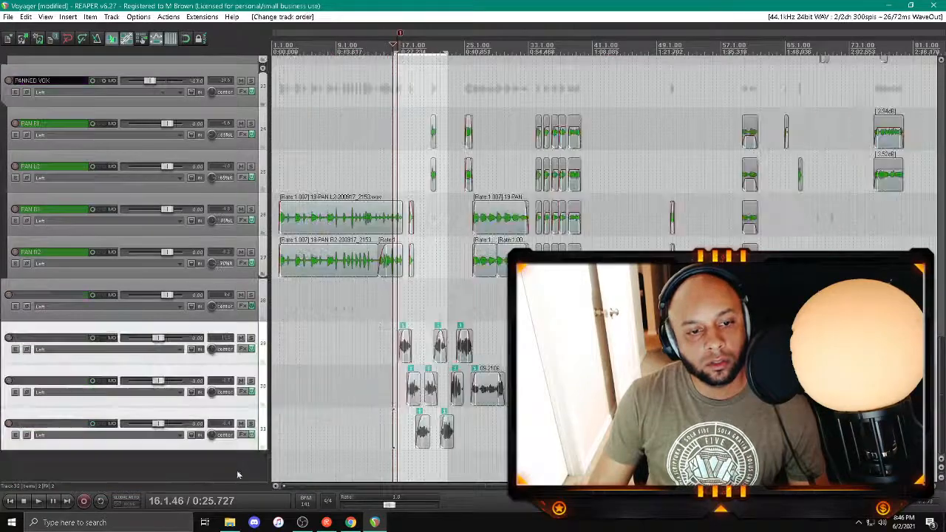
Step: Turn the new track into a folder holding the three vocal tracks and move it above LEAD VOX
click(261, 325)
scroll(185, 277, up, 10)
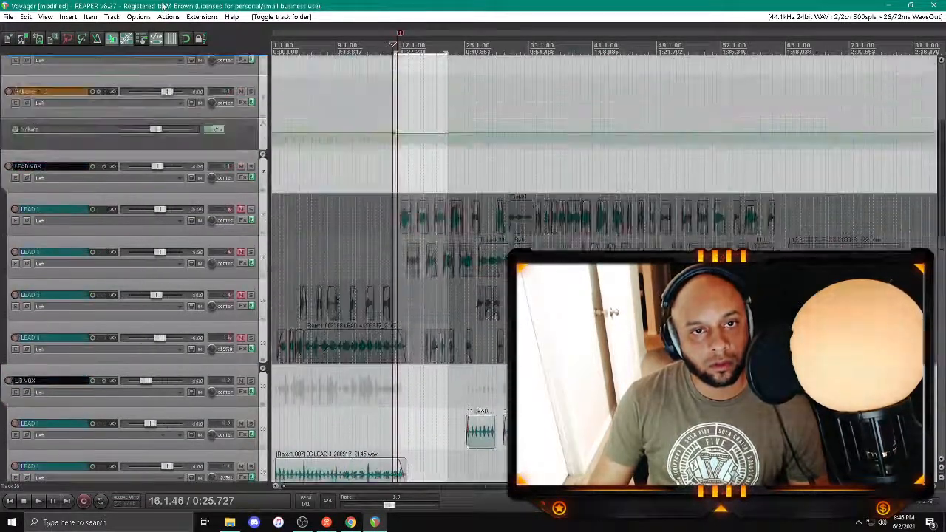
drag(162, 5, 35, 270)
scroll(48, 267, down, 5)
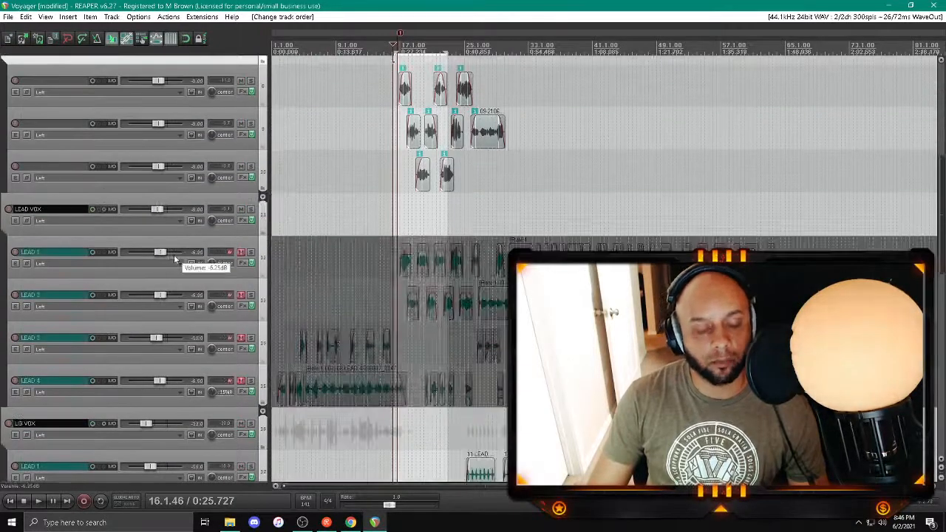
scroll(194, 187, up, 2)
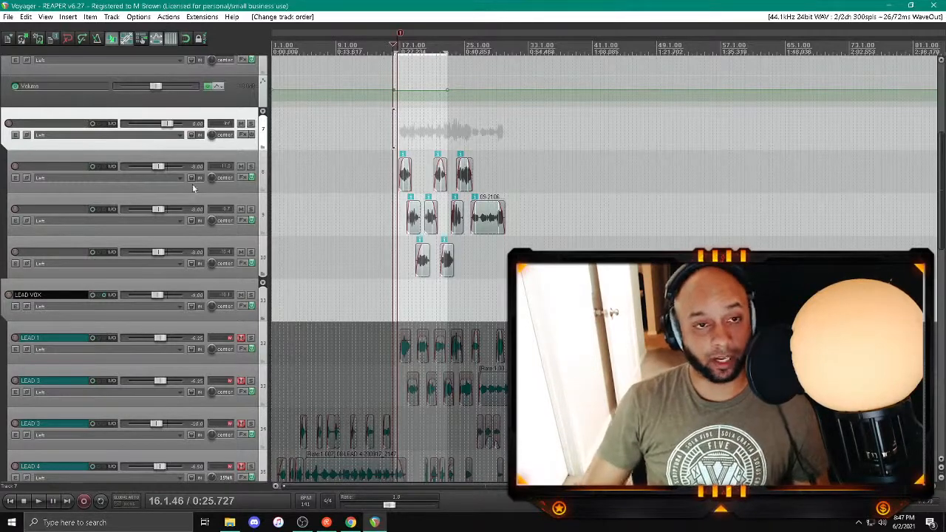
Step: Select all plugins in LEAD VOX's effects chain, close the chain, and play back the new vocal folder from about bar 16
click(249, 306)
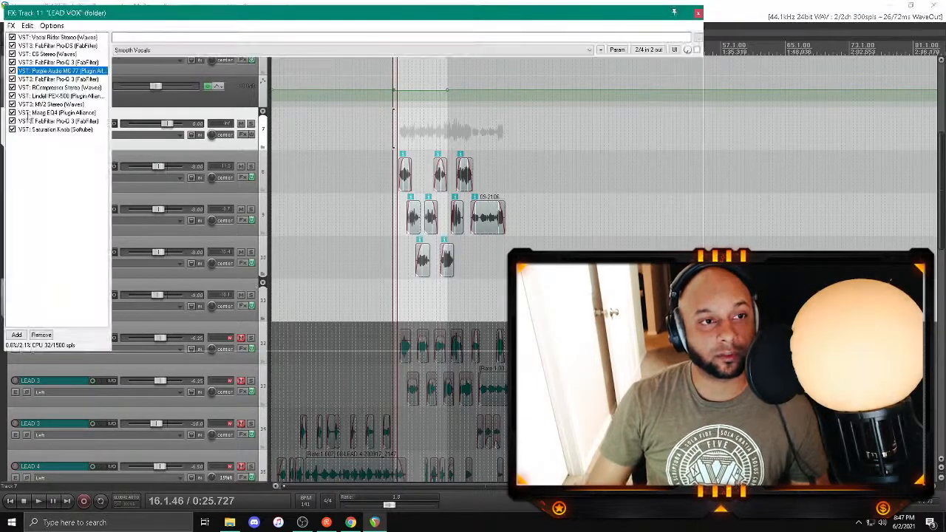
shift+click(74, 38)
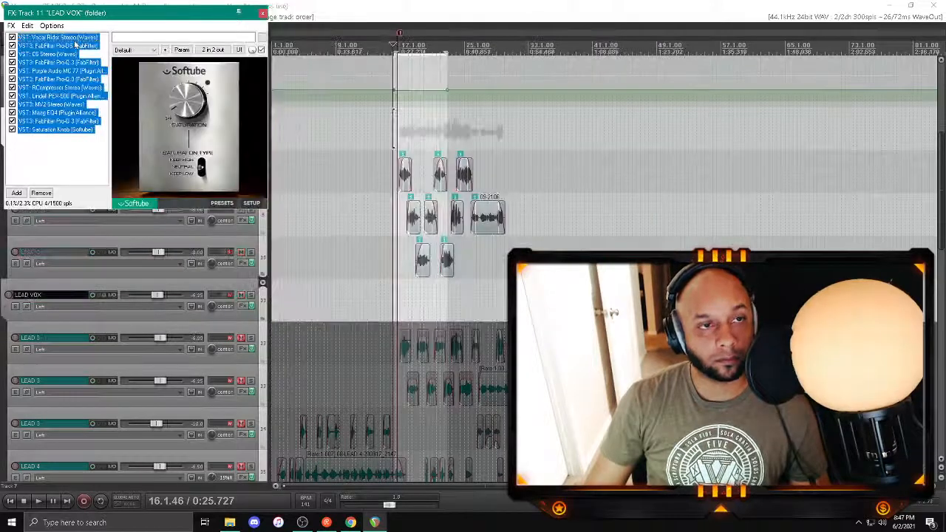
click(265, 13)
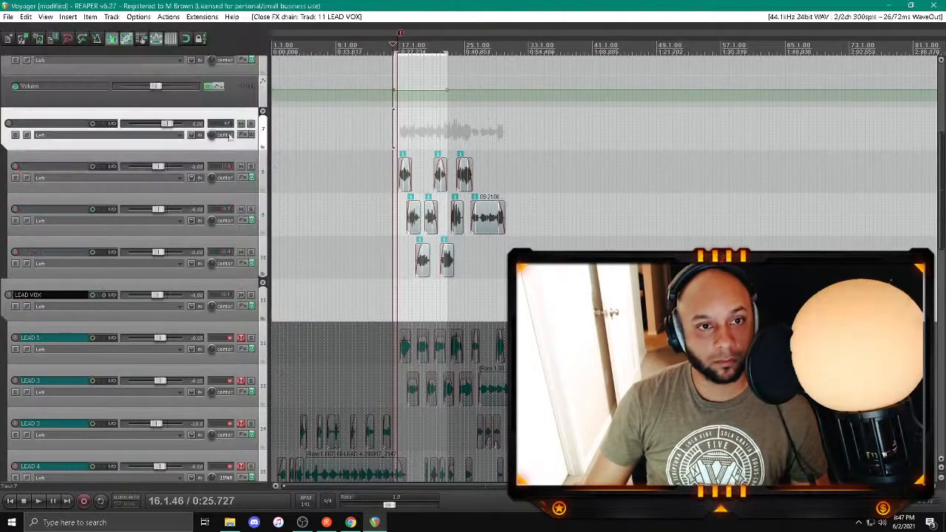
key(space)
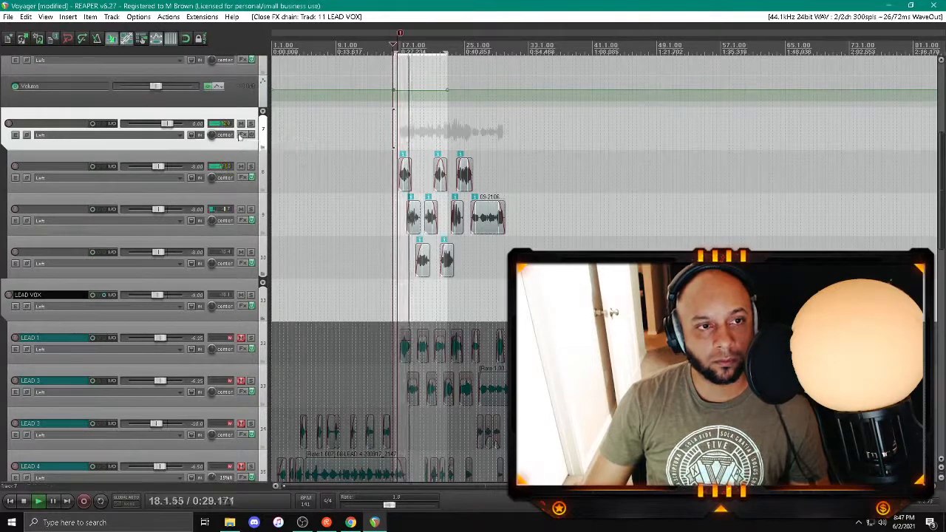
key(space)
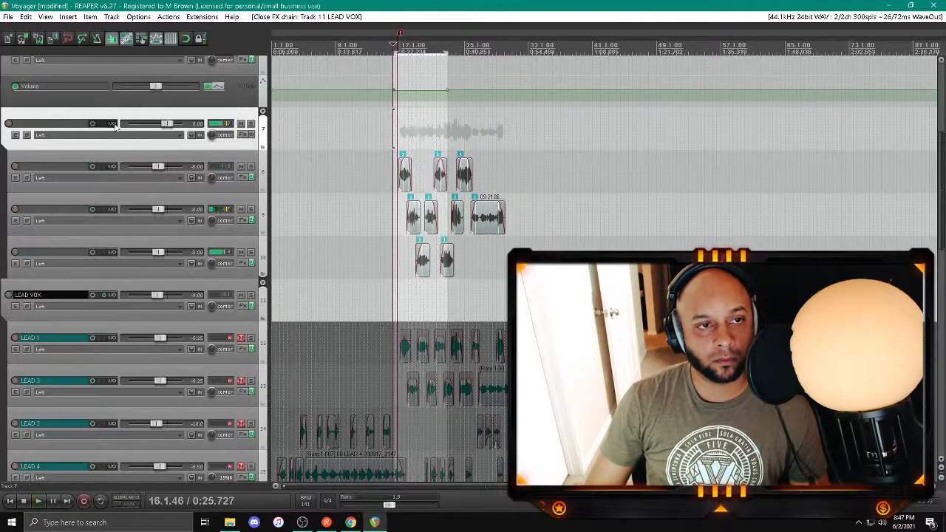
Step: Add sends from the new folder track 7 to Valhalla and P COMP VOX
click(111, 123)
click(348, 202)
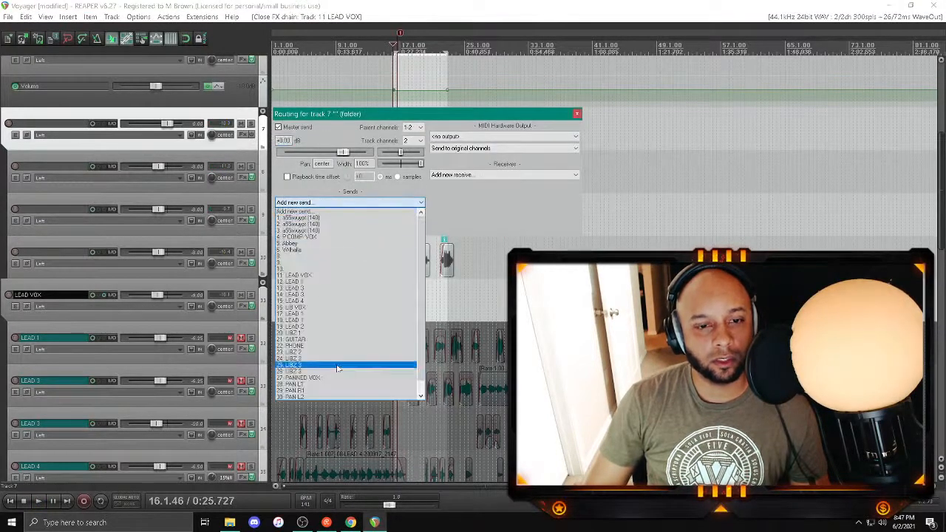
click(330, 254)
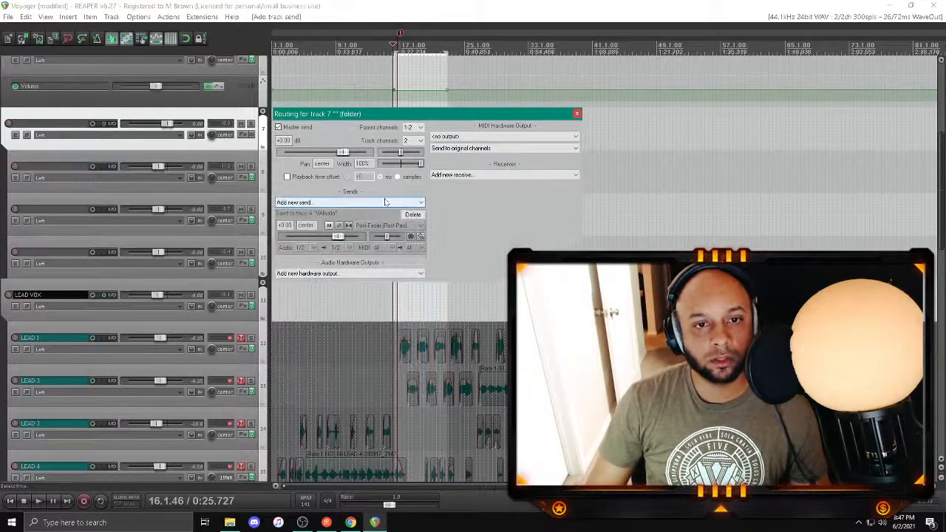
click(325, 202)
scroll(323, 373, down, 1)
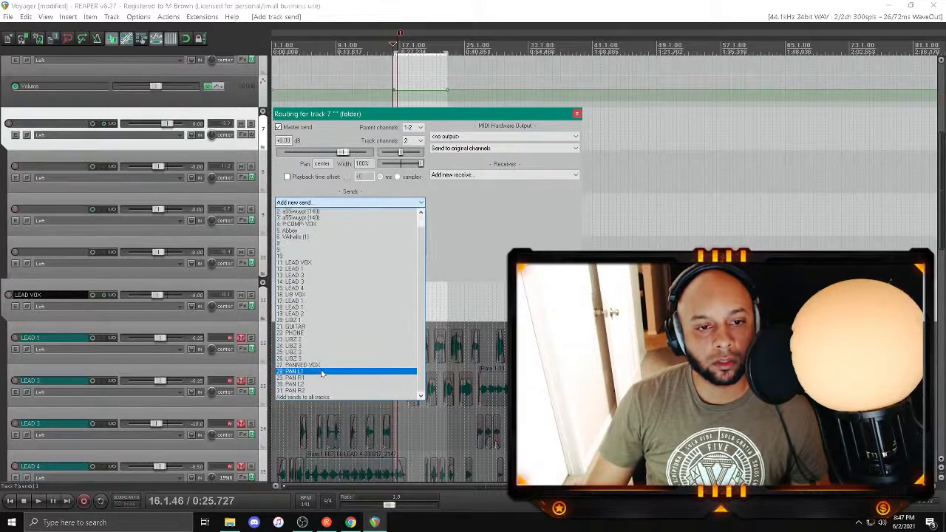
click(340, 224)
click(576, 113)
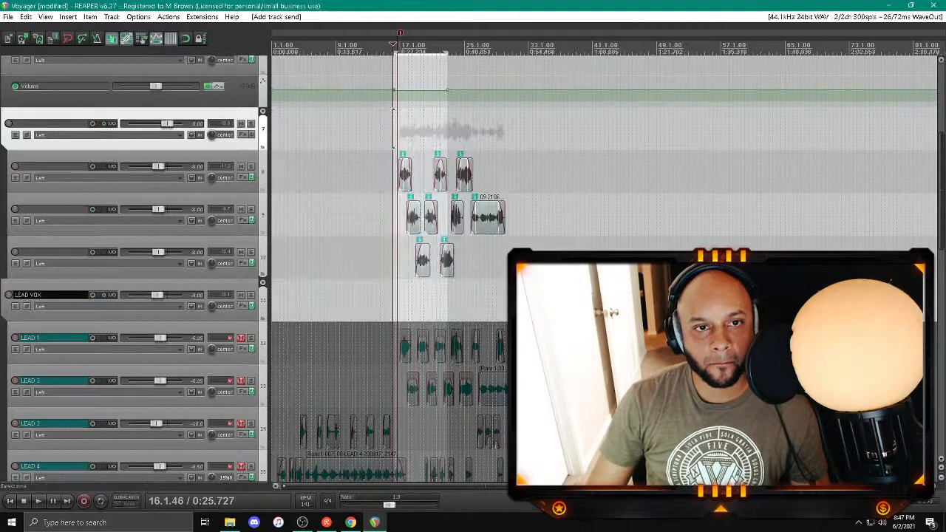
Step: Play the vocals from about bar 16 and lower the volume of folder track 7 to about -8 dB
key(space)
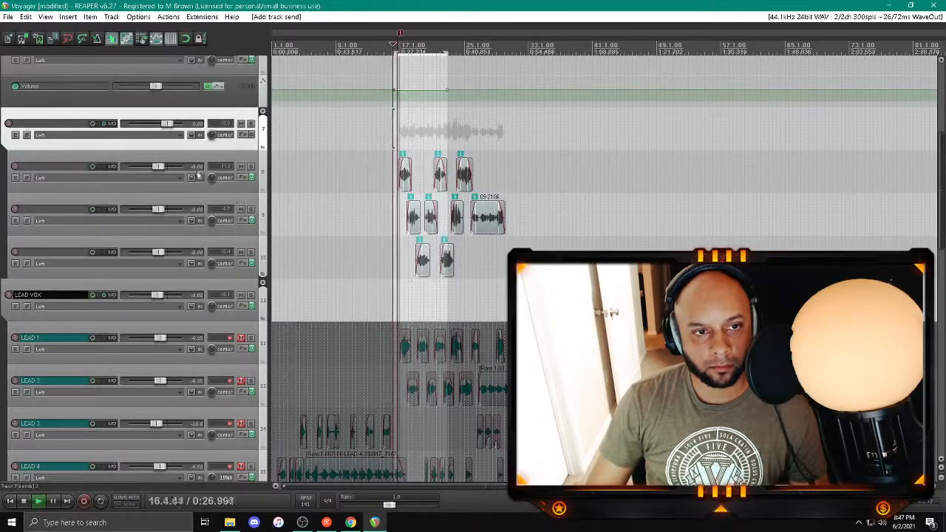
right_click(169, 126)
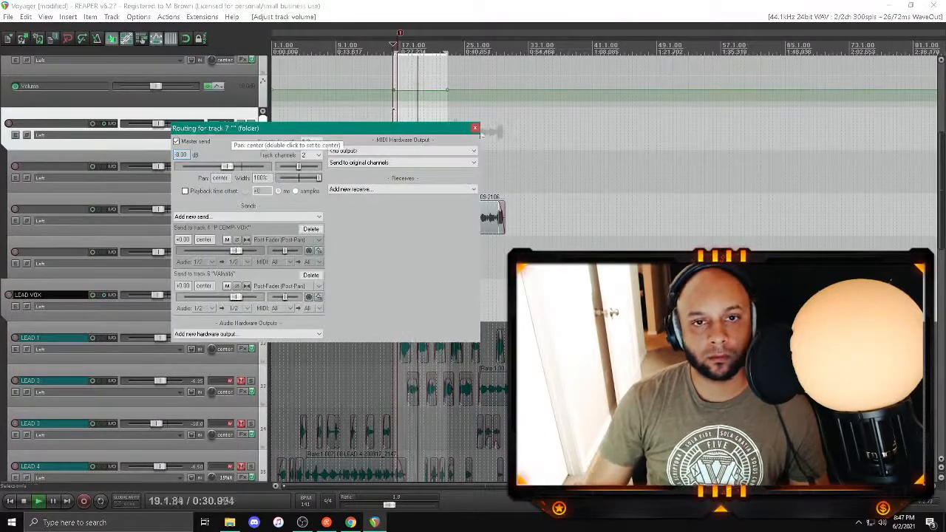
Step: Close track 7's routing, stop playback, and paste the copied LEAD VOX plugins into folder track 7's effects chain
click(475, 128)
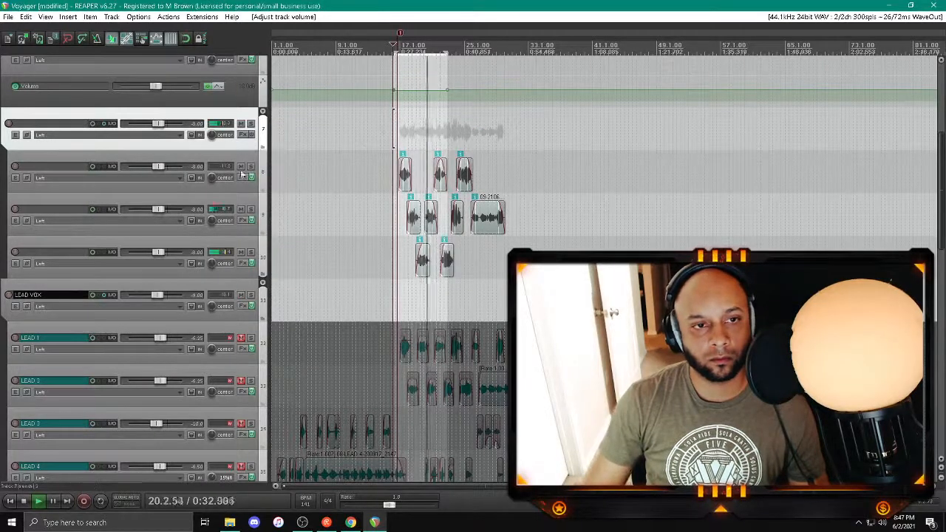
click(244, 136)
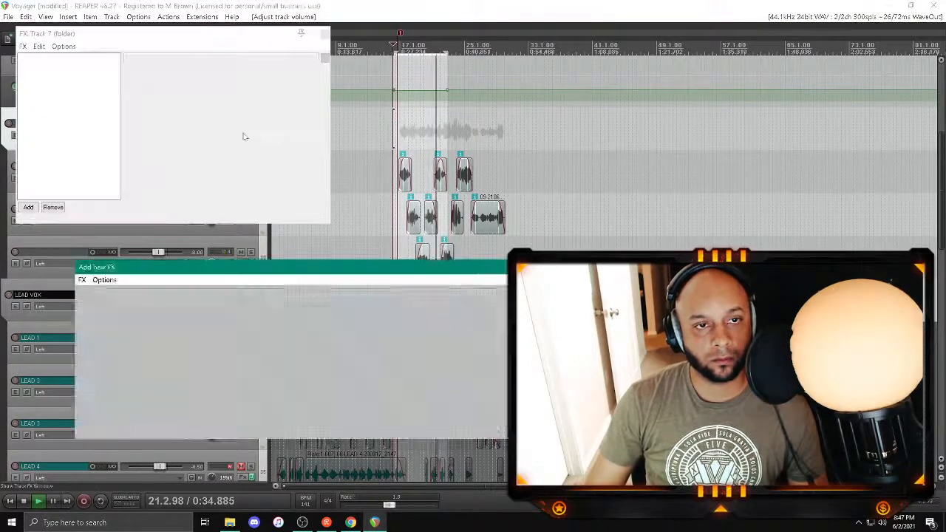
drag(96, 33, 371, 179)
key(space)
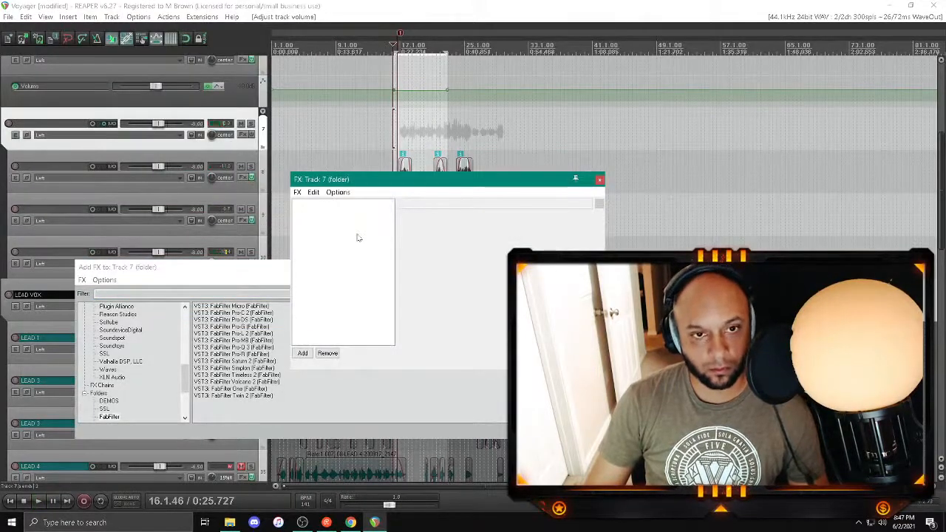
key(ctrl+v)
Step: Bypass every plugin in folder track 7's chain except Vocal Rider
click(337, 211)
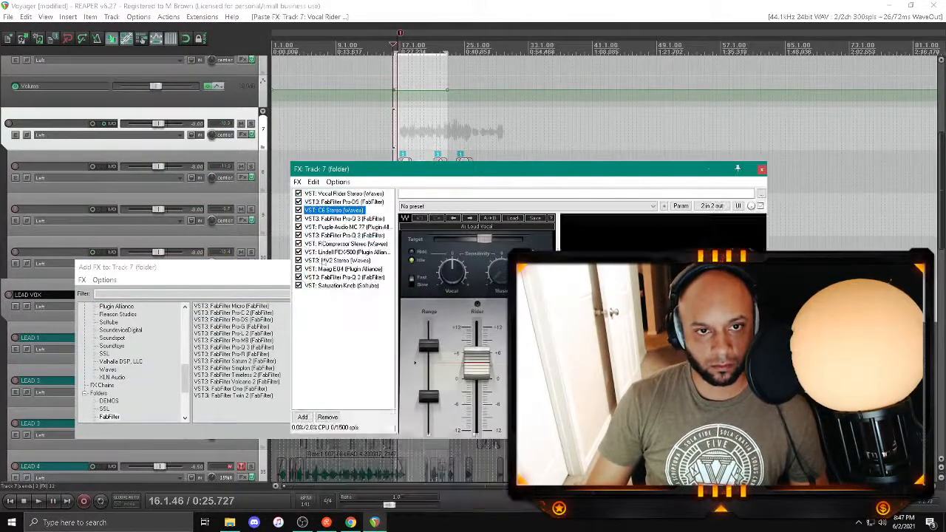
click(299, 285)
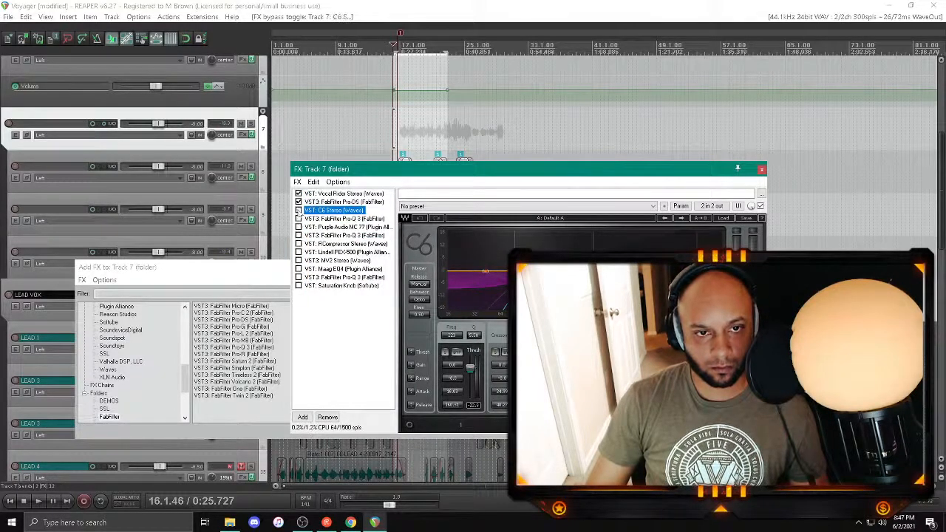
click(299, 202)
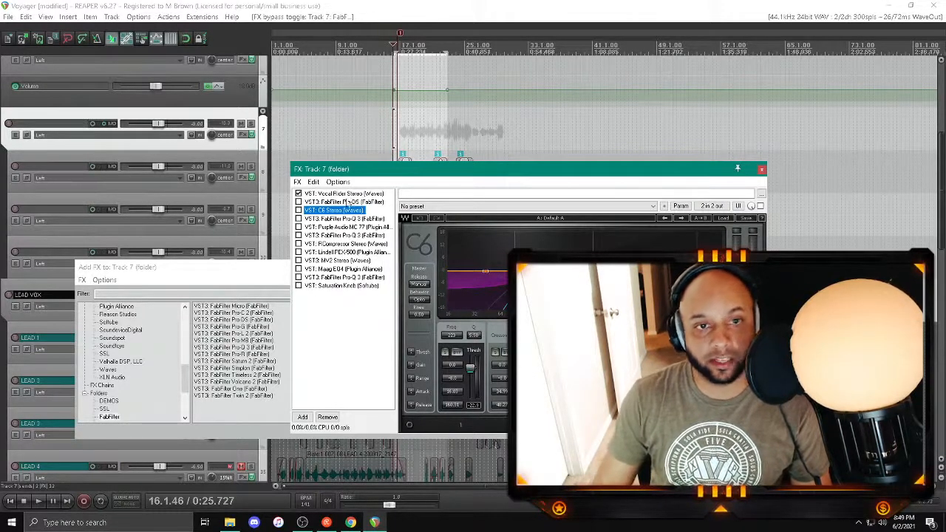
Step: Play the vocals from about bar 16 and slightly lower the Target level in Vocal Rider
key(space)
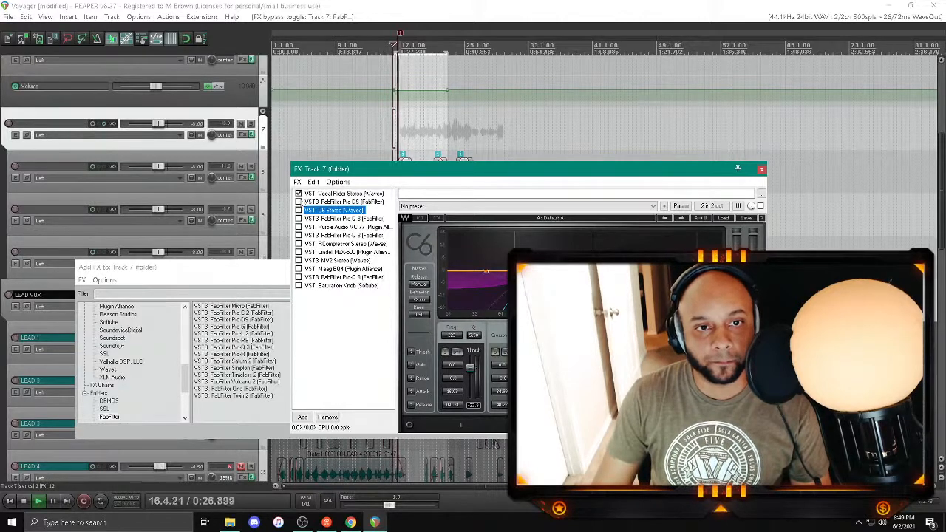
click(340, 193)
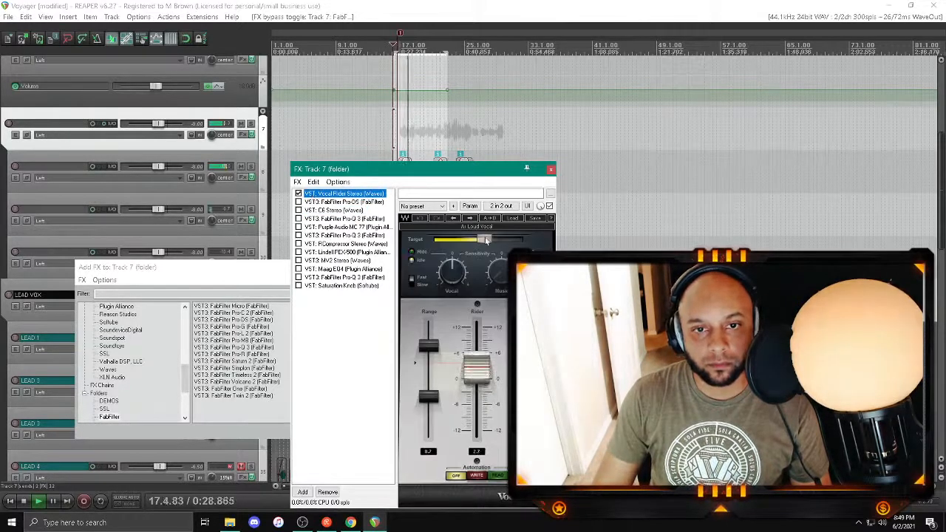
drag(487, 240, 484, 240)
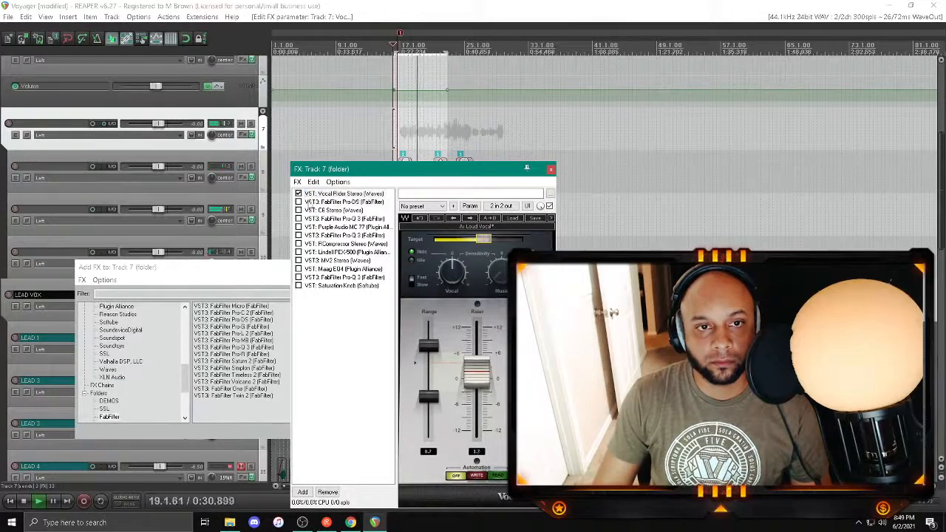
Step: Enable FabFilter Pro-DS and briefly audition the signal that triggers its threshold
click(299, 201)
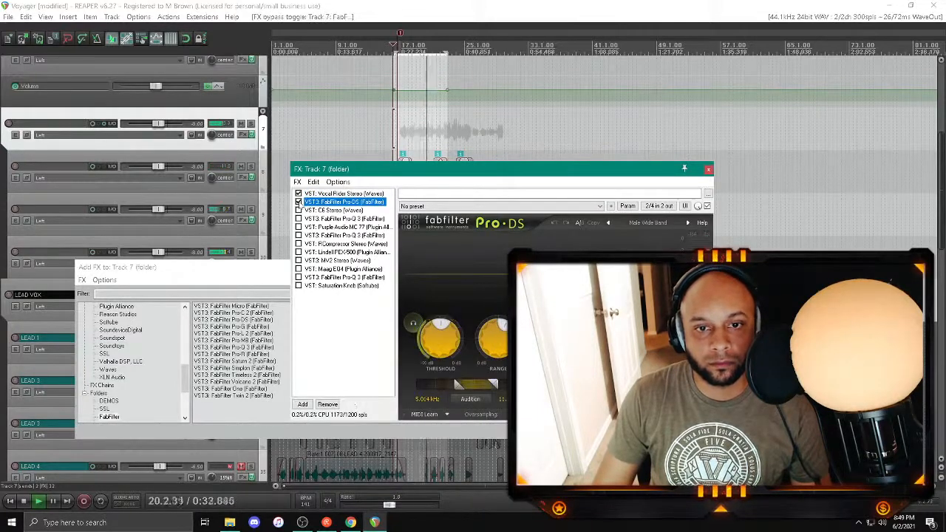
click(414, 322)
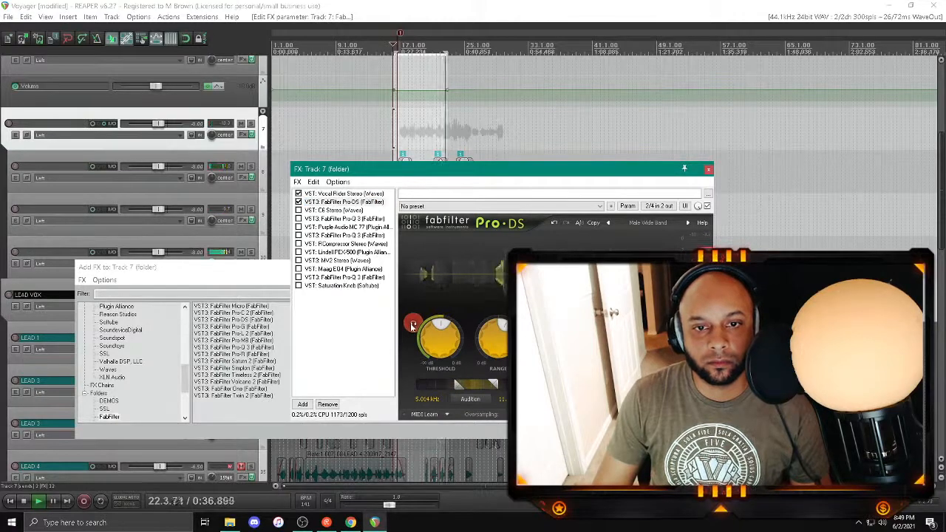
click(412, 325)
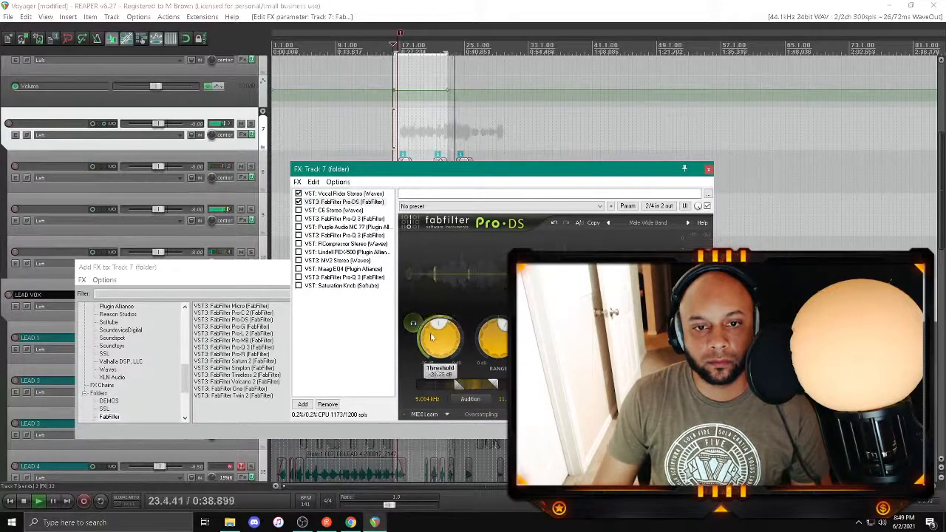
Step: Compare the C6 plugin enabled and bypassed during playback, and remove it from folder track 7's chain
click(333, 210)
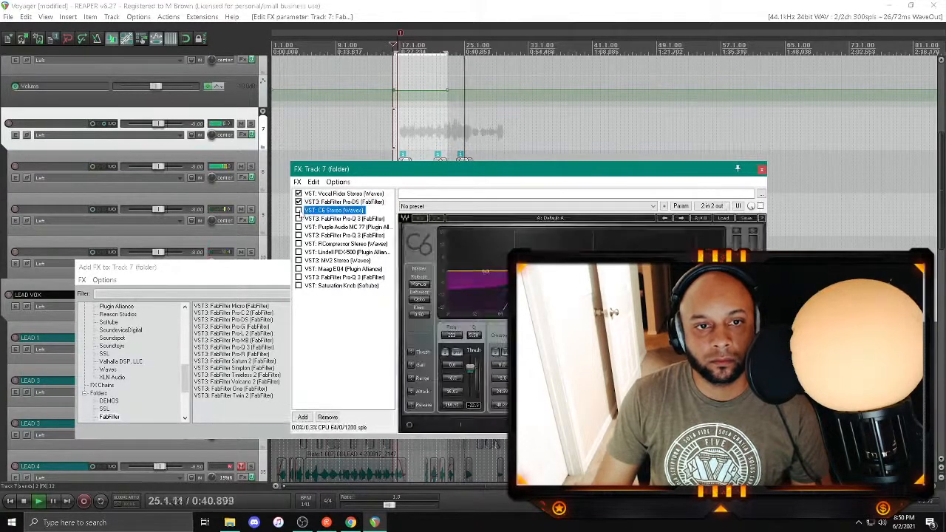
click(298, 210)
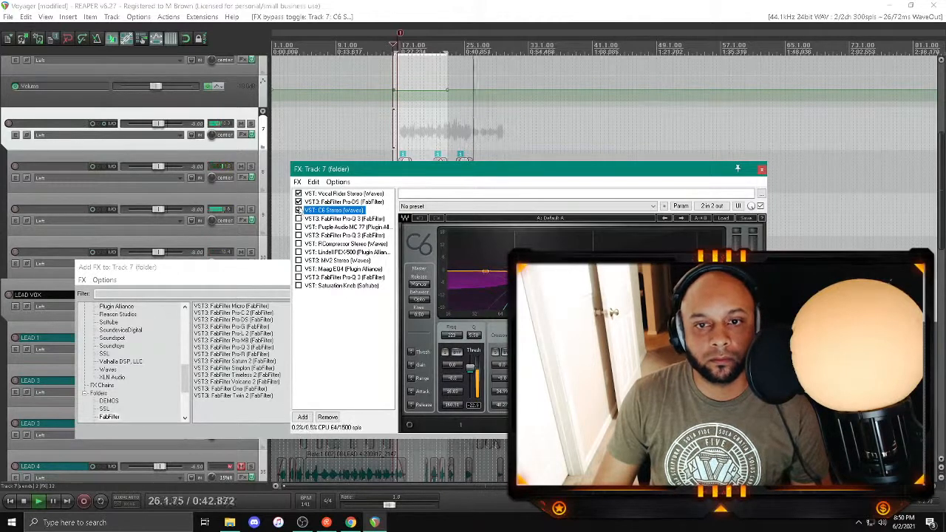
click(297, 209)
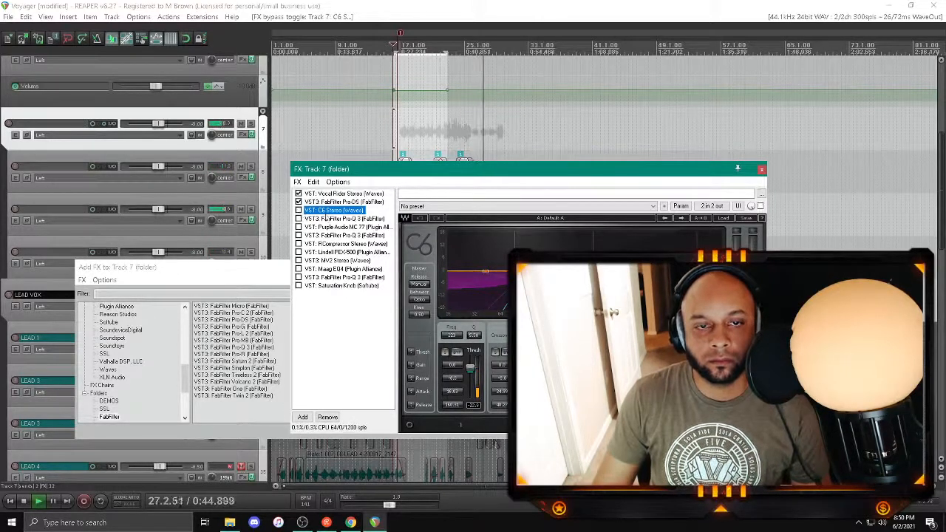
click(341, 218)
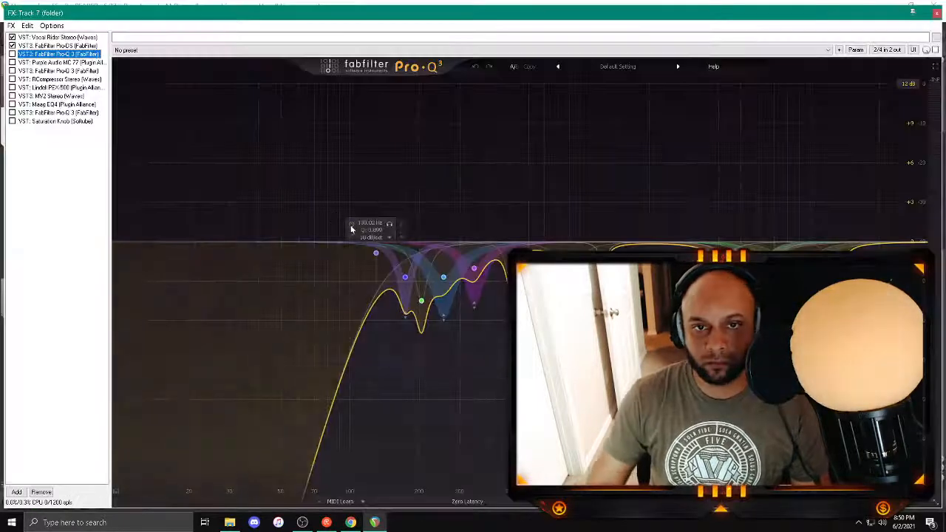
Step: Close folder track 7's effects chain, stop playback, and save the Voyager project
click(937, 12)
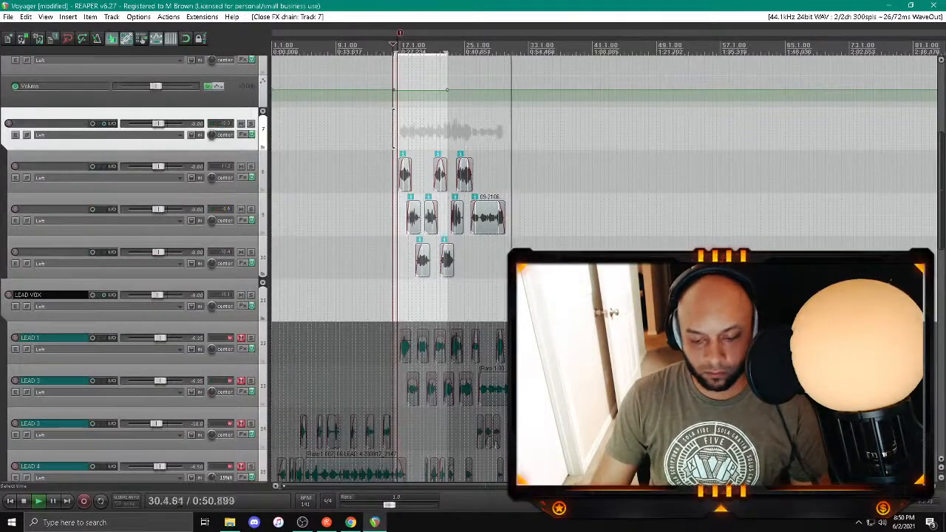
key(space)
key(ctrl+s)
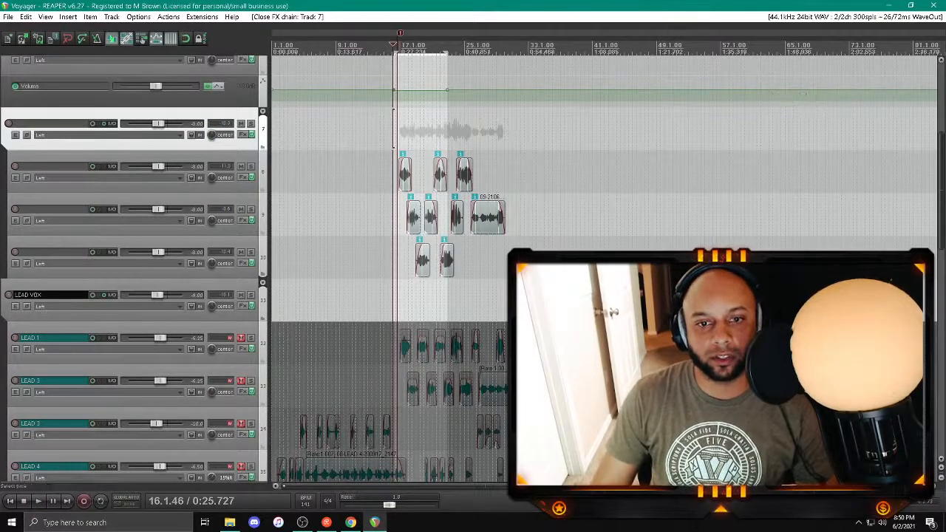
Step: Close the Voyager session and open Jane's Interlude.rpp from the Jane's Interlude, Pt. 1 folder in Sessions
scroll(803, 93, down, 4)
click(936, 5)
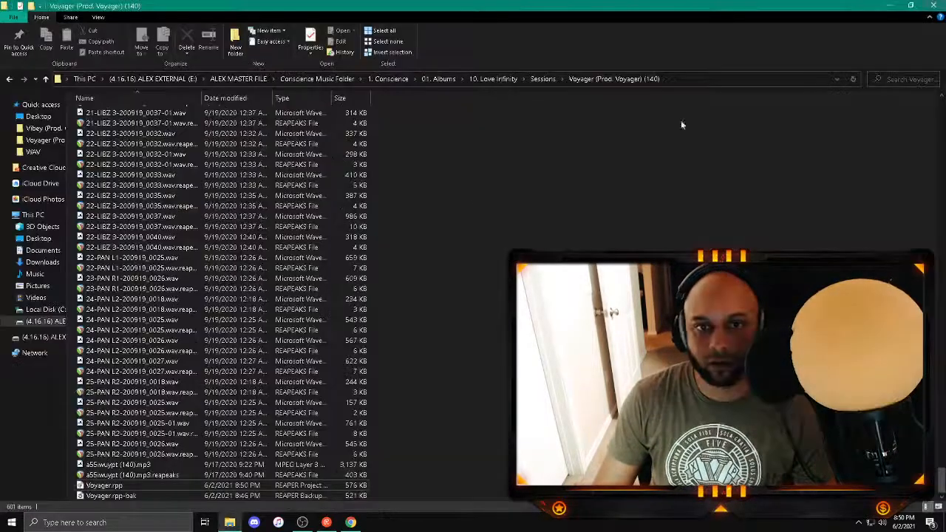
key(alt+Left)
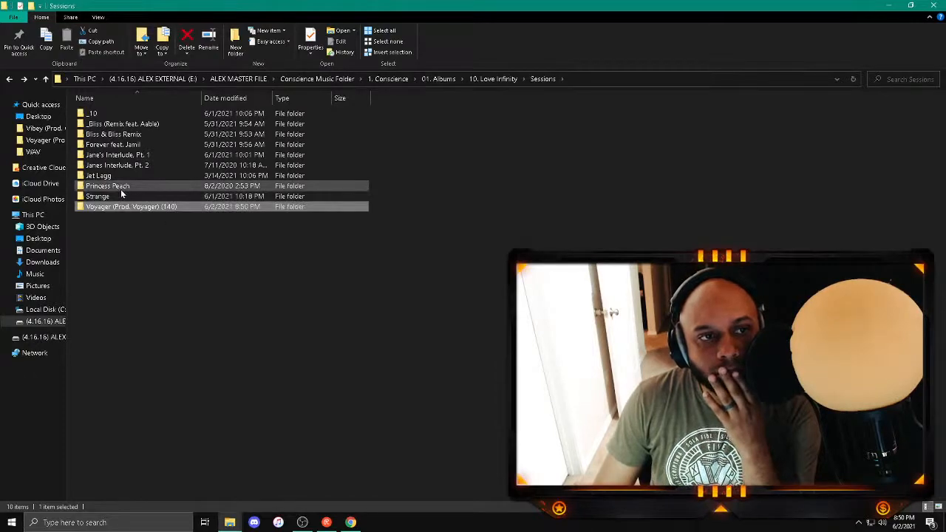
double_click(123, 154)
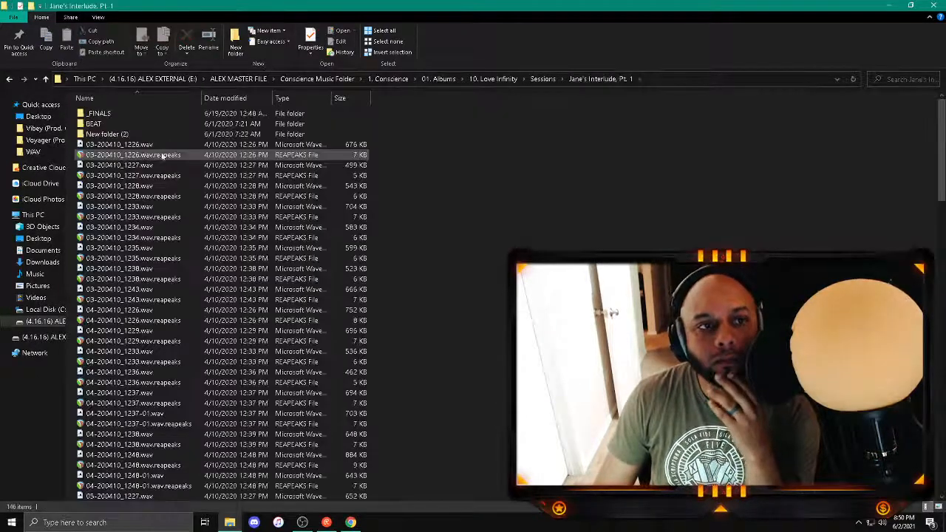
scroll(535, 171, down, 20)
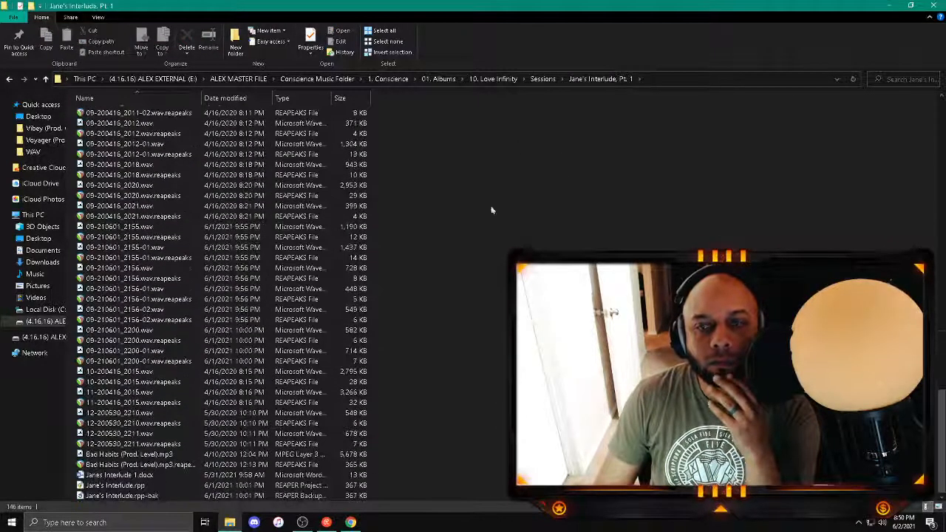
double_click(115, 485)
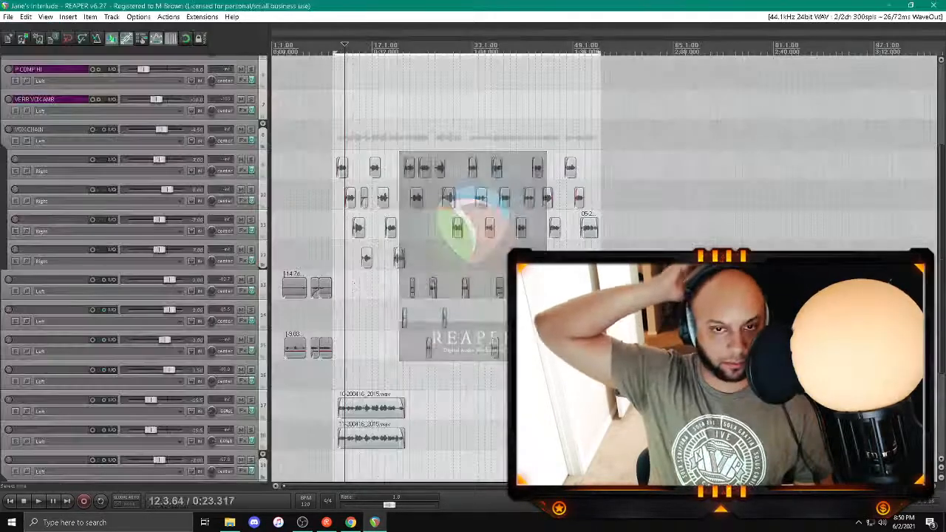
Step: Play Jane's Interlude from the project start and briefly solo the VERB VOX AMB track
key(space)
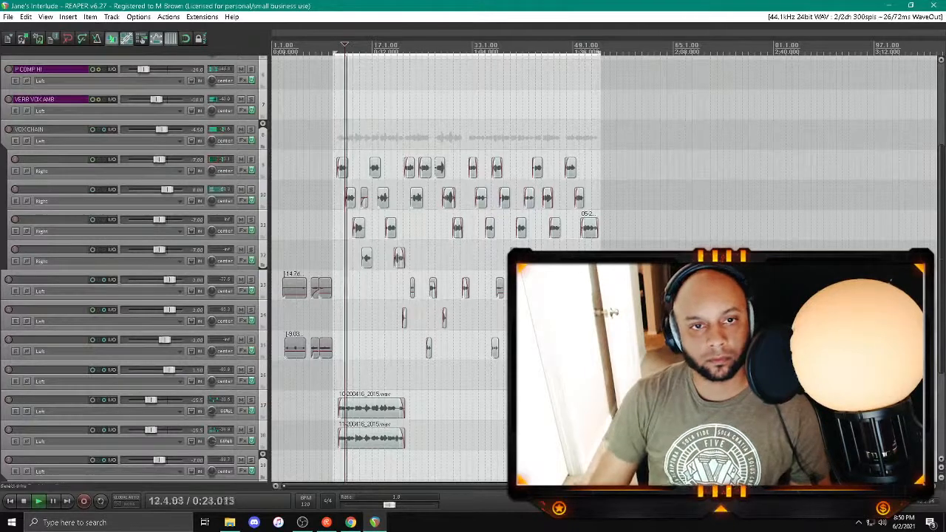
click(321, 135)
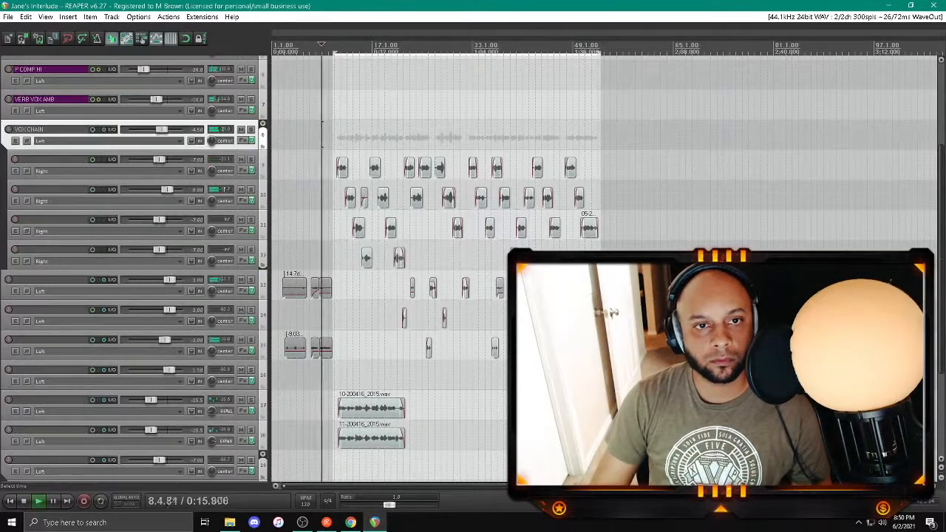
click(10, 501)
mouse_move(143, 376)
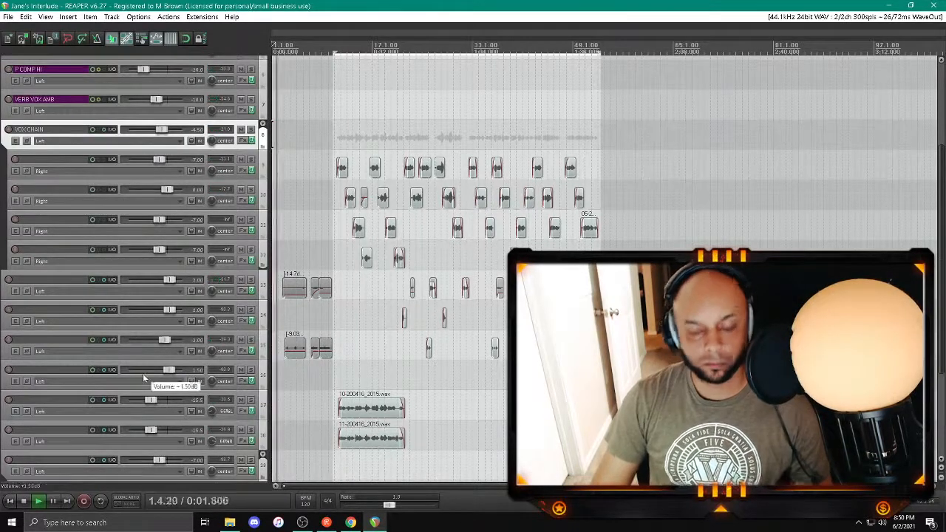
scroll(244, 220, up, 3)
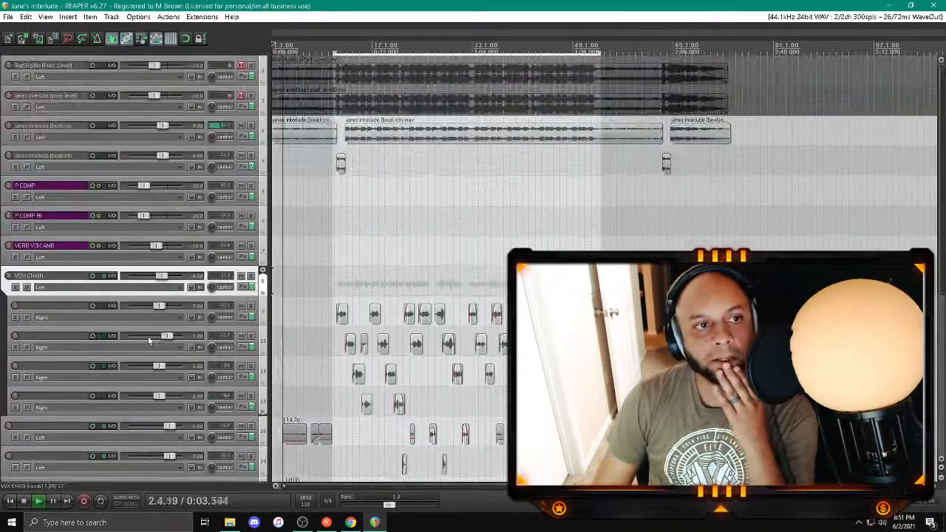
click(251, 245)
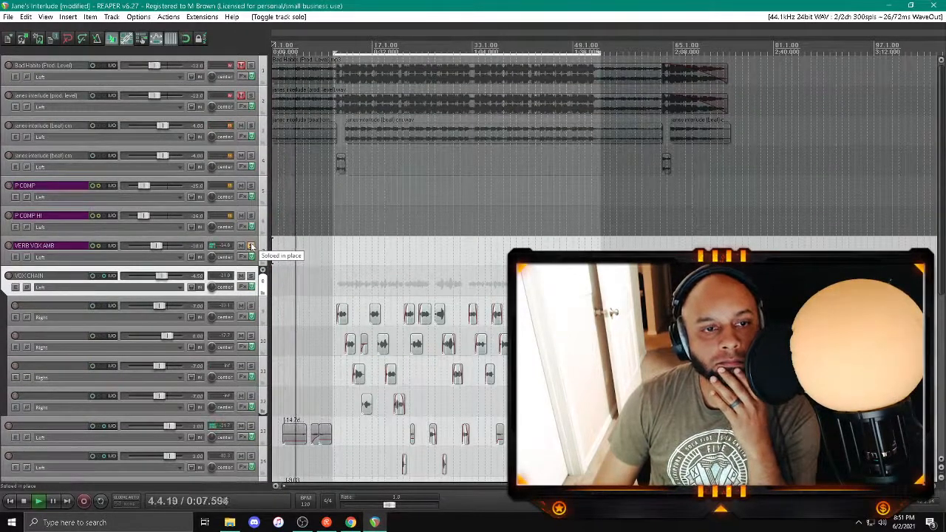
click(251, 246)
Step: Remove the Oracle plugin from the VERB VOX AMB effects chain and close the chain
click(240, 257)
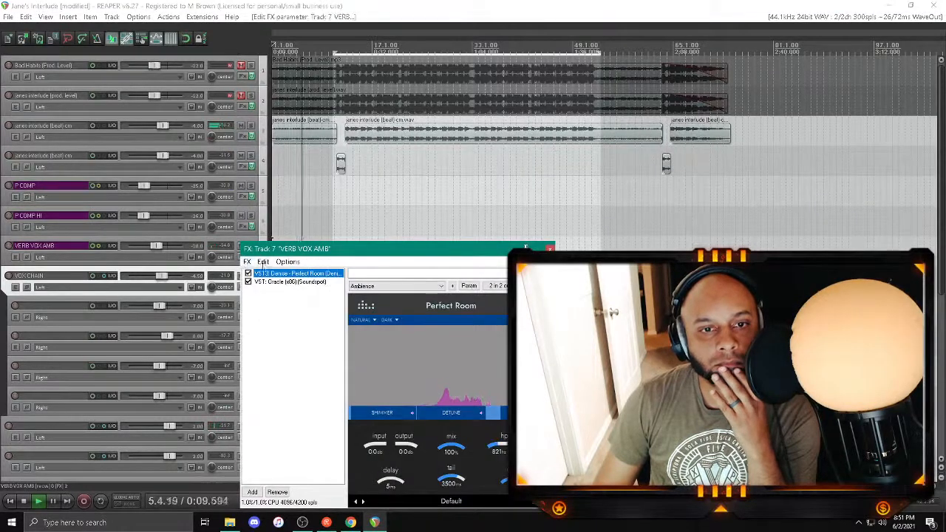
double_click(305, 279)
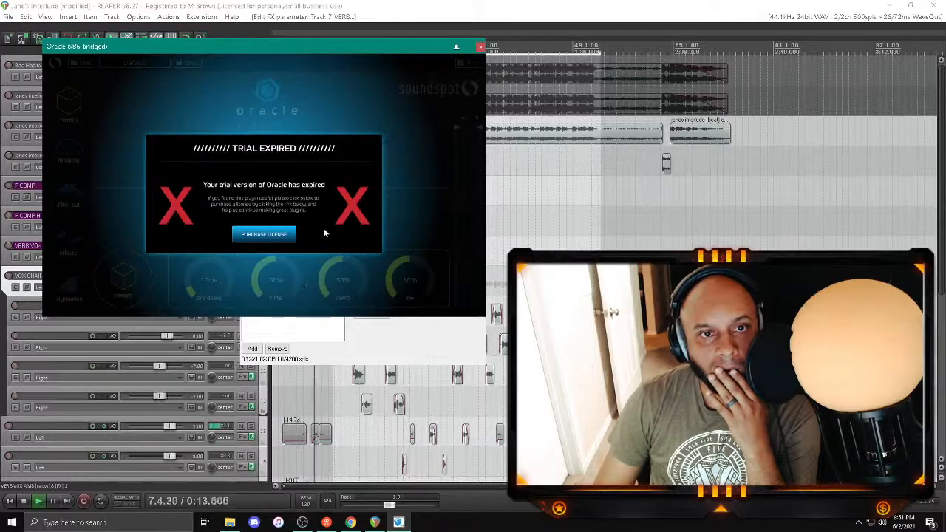
click(480, 46)
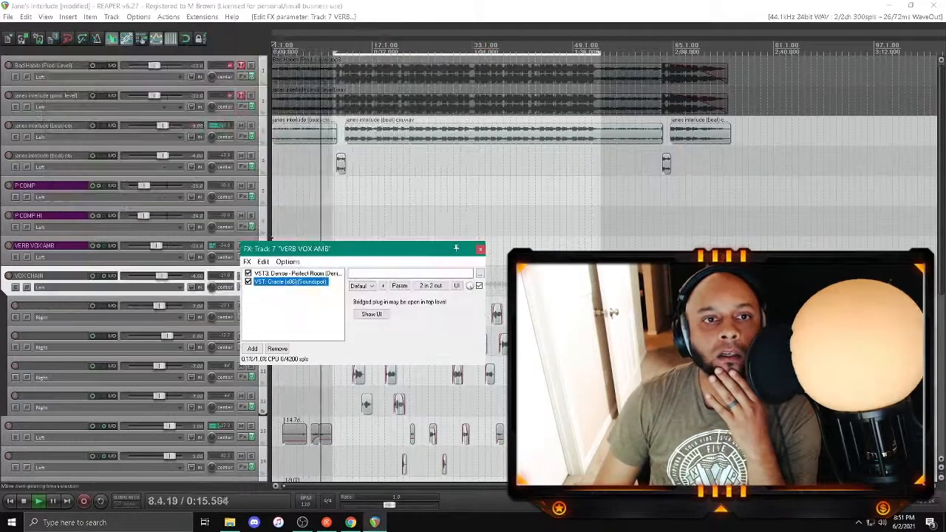
key(Delete)
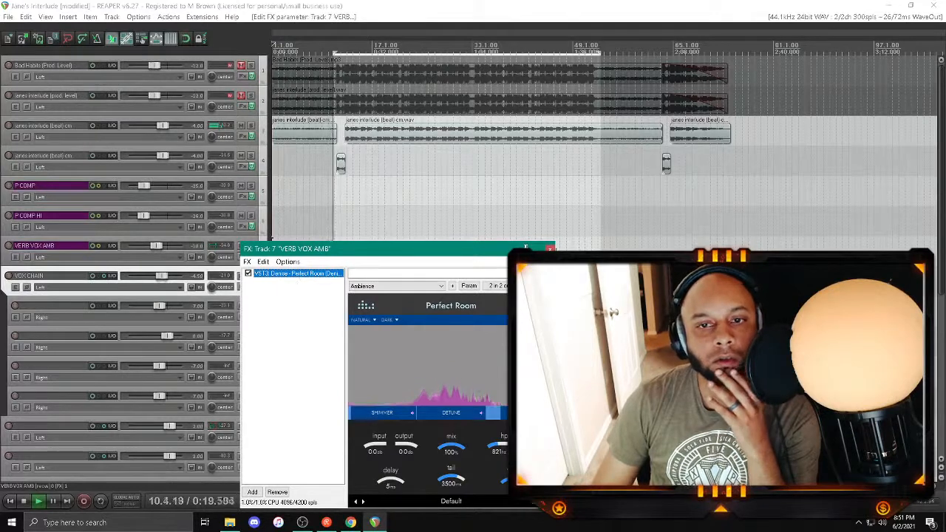
click(549, 249)
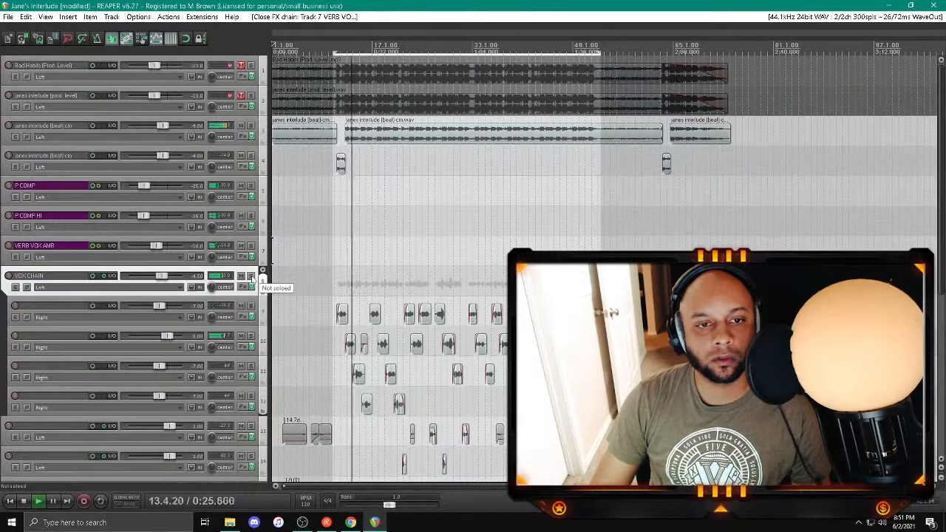
Step: Solo the VOX CHAIN folder track and add FabFilter Pro-Q 3 to its effects chain
click(251, 276)
click(242, 287)
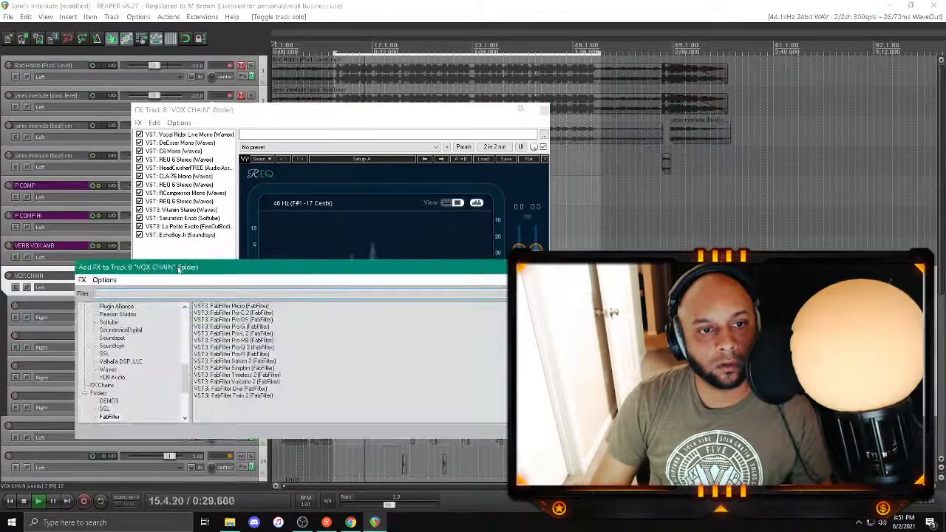
double_click(236, 347)
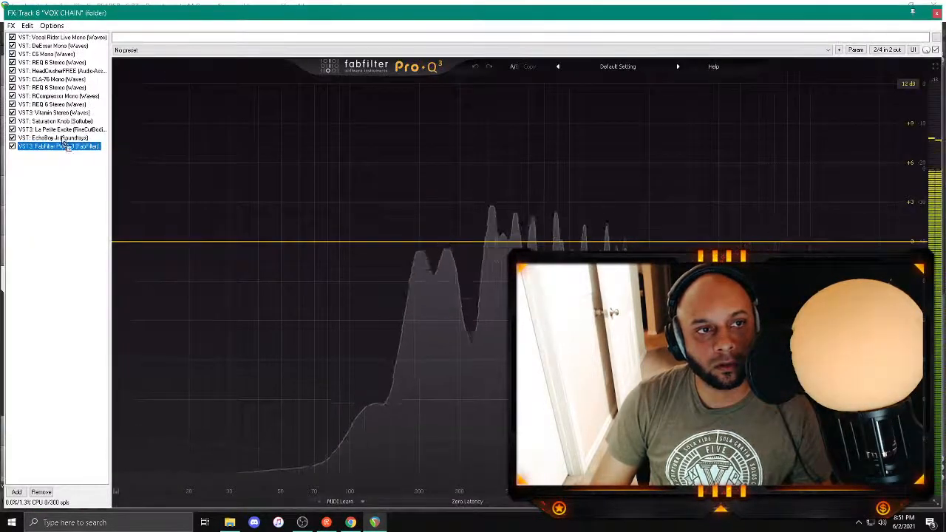
Step: Move Pro-Q 3 ahead of EchoBoy Jr in the VOX CHAIN effects and add a -2 dB bell band at about 6.8 kHz
drag(60, 147, 59, 136)
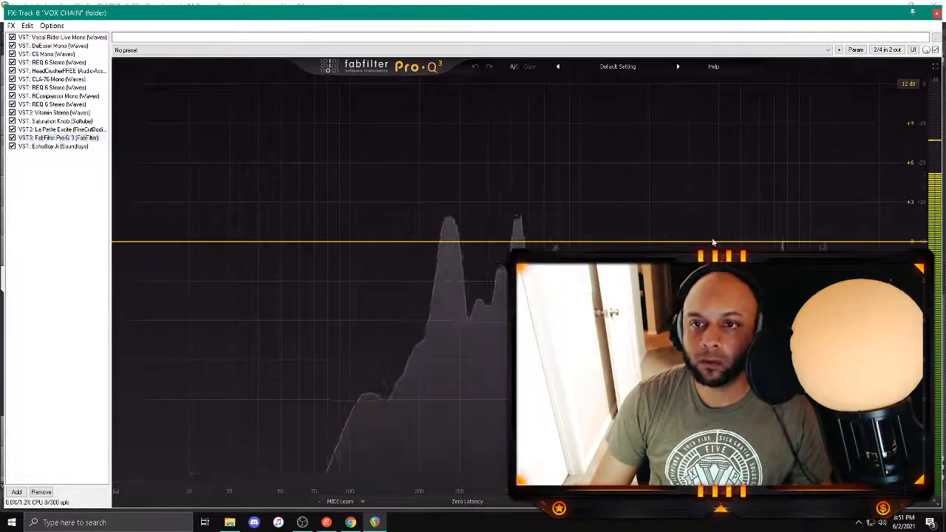
drag(712, 241, 787, 126)
scroll(707, 110, up, 5)
scroll(775, 113, down, 2)
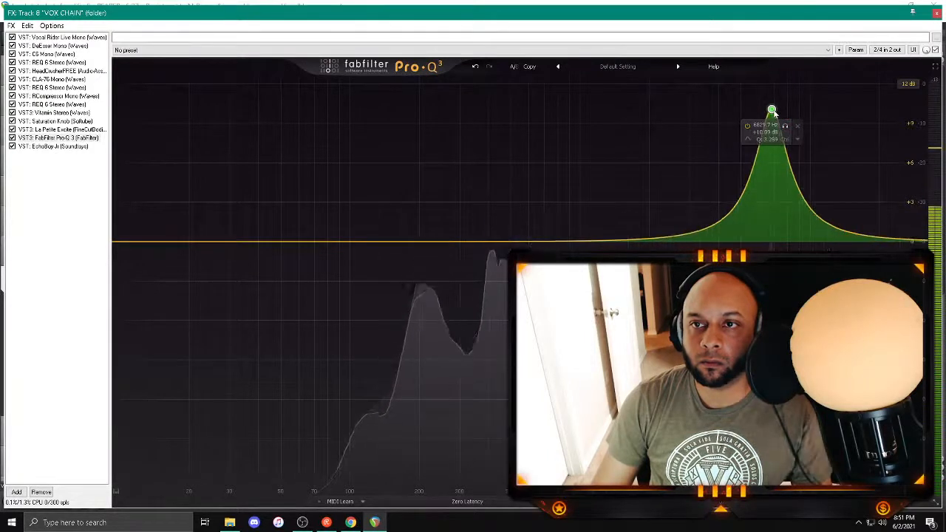
double_click(768, 132)
text(-2)
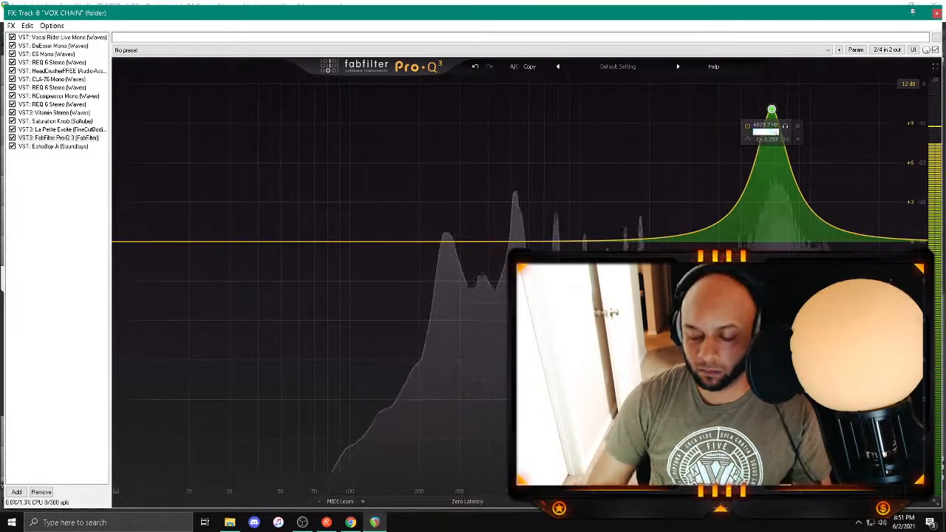
key(Return)
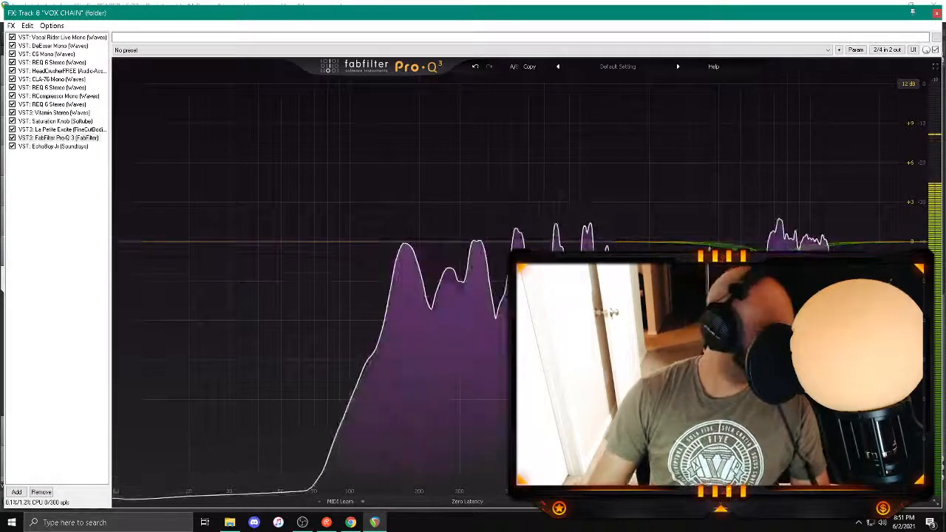
Step: Add a Pro-Q 3 bell band at about 292 Hz with Q 2.849, set its gain to -1 dB and give it a slight dynamic cut
mouse_move(540, 241)
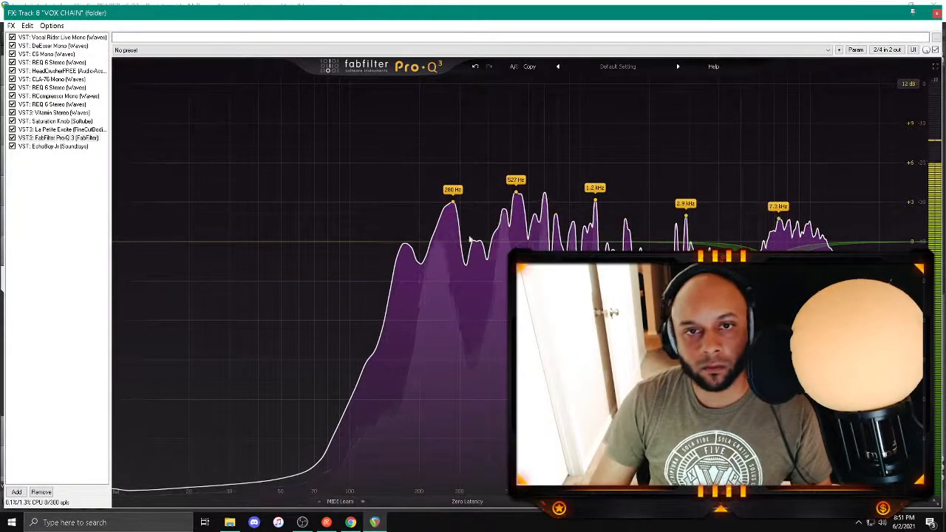
click(451, 204)
drag(451, 204, 457, 152)
scroll(456, 152, up, 4)
scroll(457, 153, up, 2)
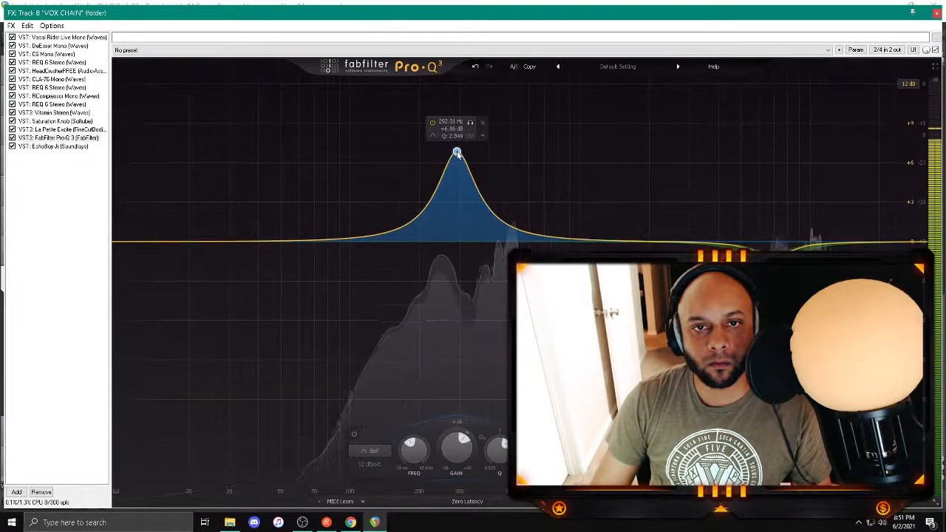
double_click(451, 129)
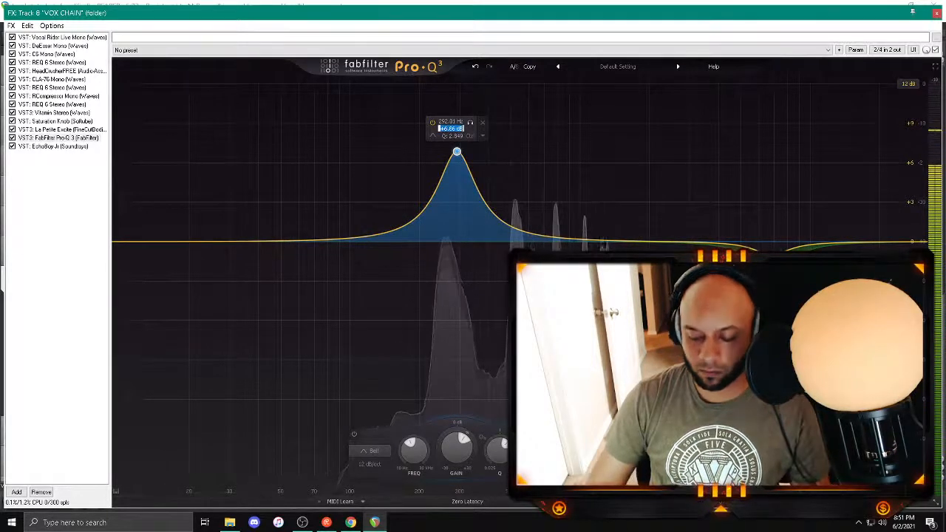
text(-1)
key(Return)
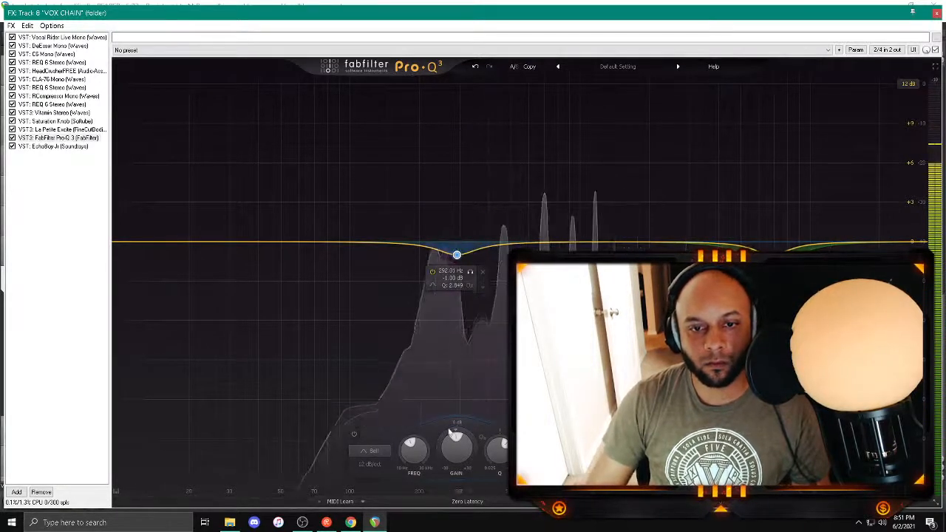
drag(456, 427, 453, 431)
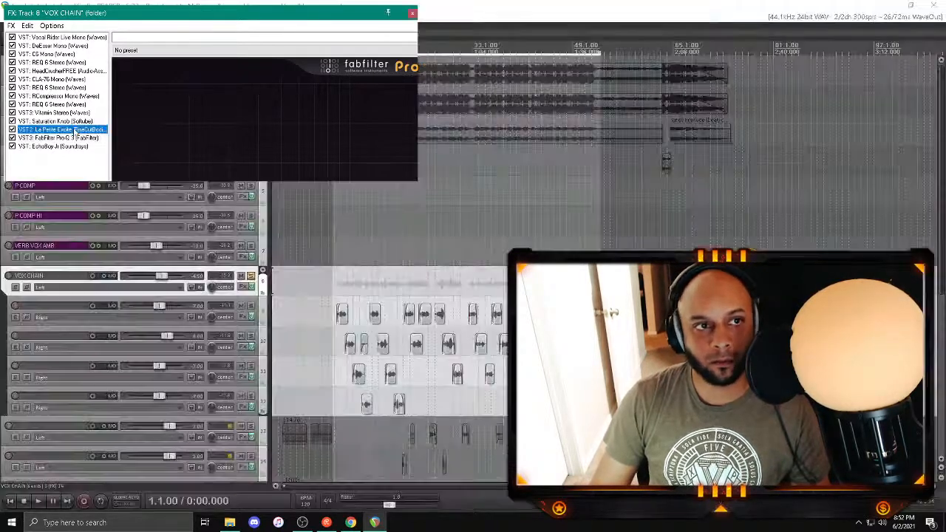
Step: Check La Petite Excite, close the VOX CHAIN effects, and play the full mix from the vocal entry with VOX CHAIN unsoloed
click(73, 130)
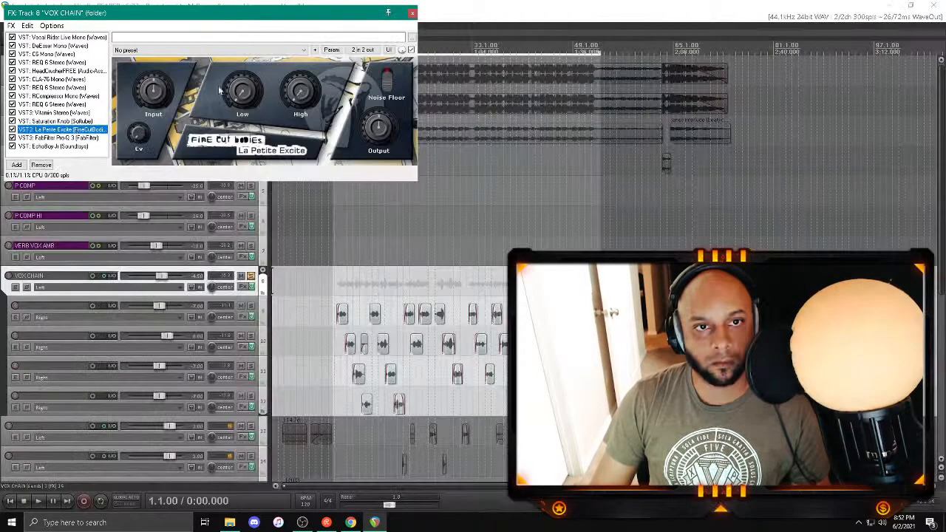
click(412, 13)
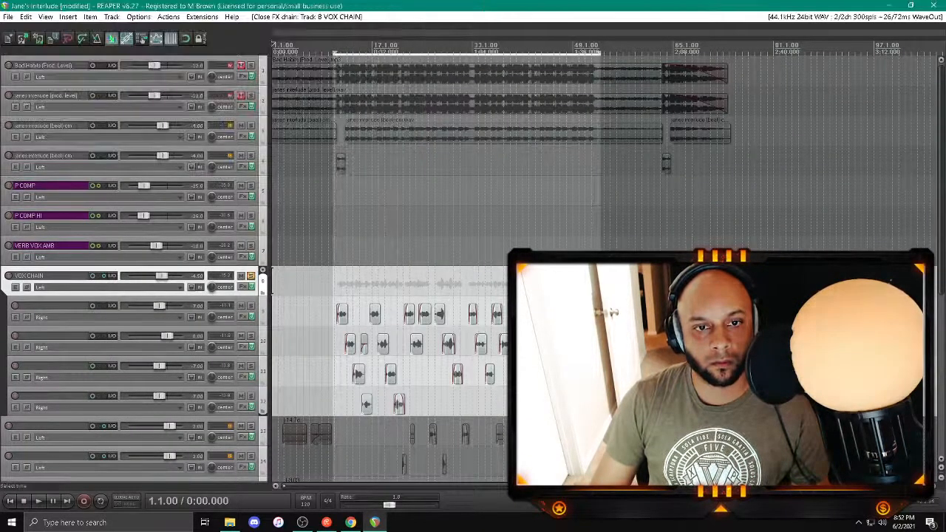
click(342, 192)
key(space)
click(251, 276)
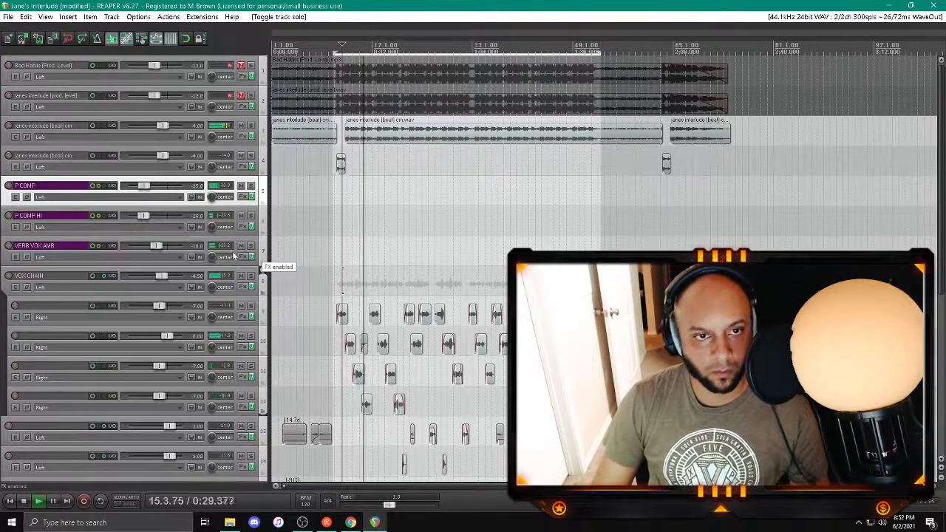
Step: Set the VOX CHAIN folder track's volume to -4.00 dB and close its routing window
scroll(233, 255, down, 3)
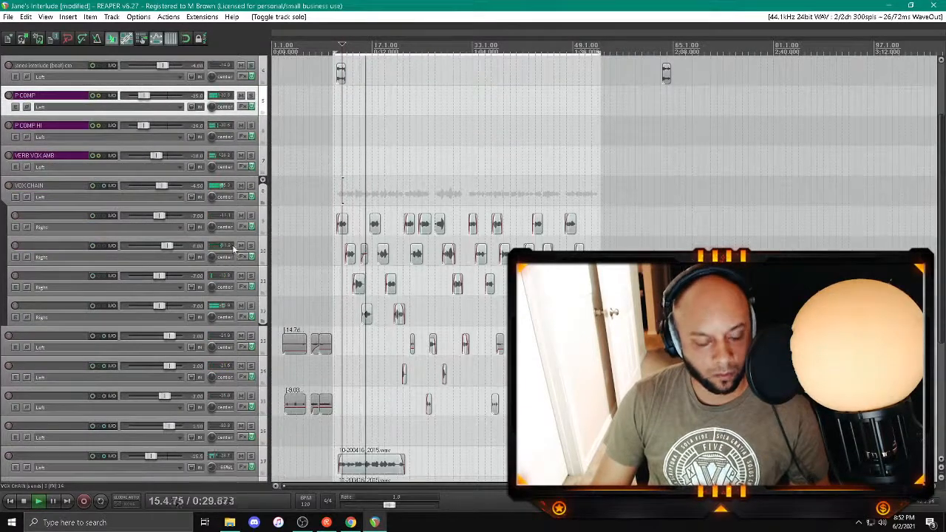
right_click(164, 187)
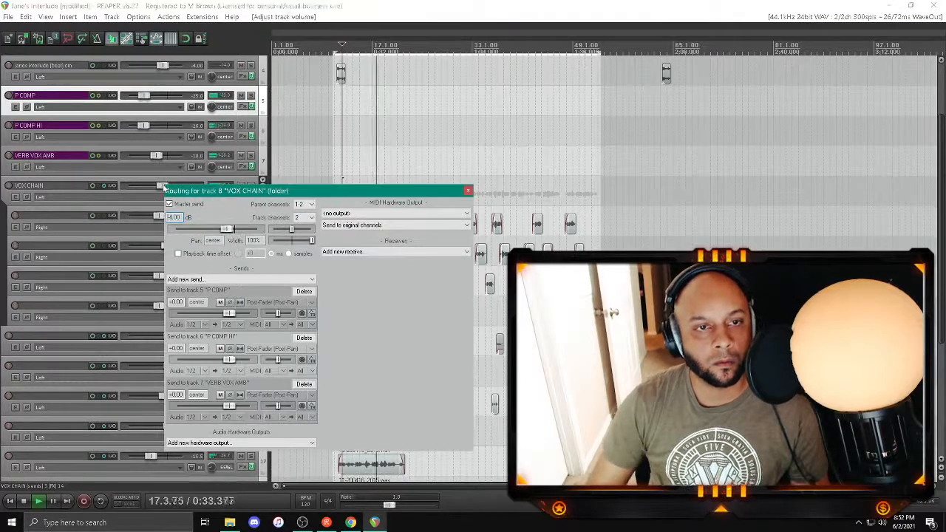
click(467, 190)
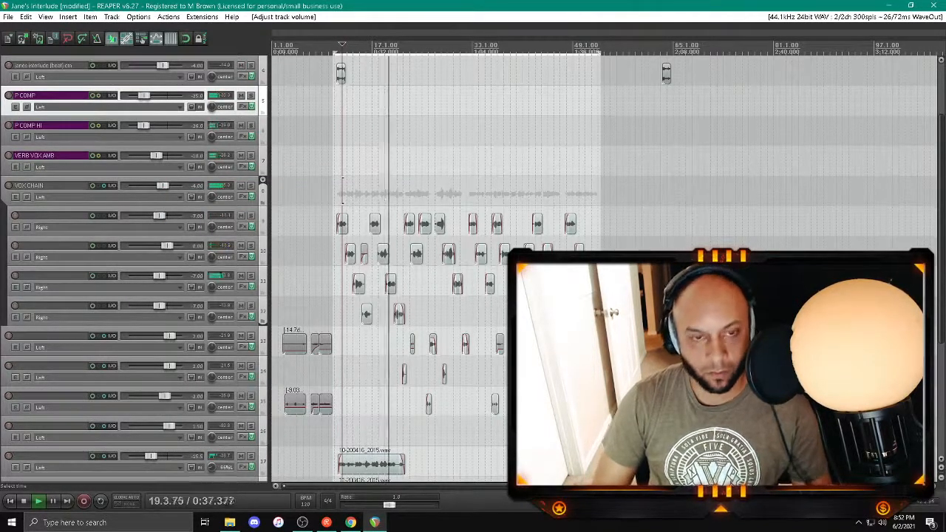
Step: Show the mixer, remove every plugin from the master track's effects chain, and stop playback
key(ctrl+m)
click(7, 372)
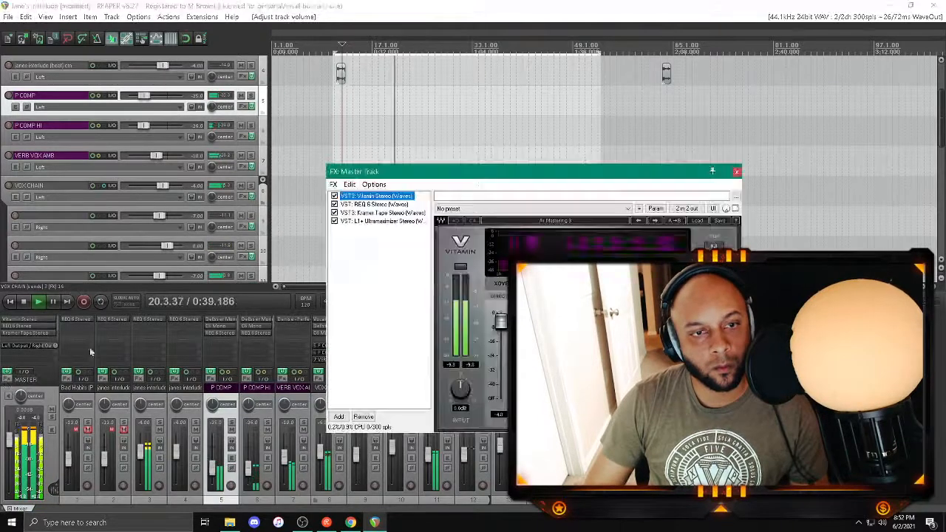
click(369, 222)
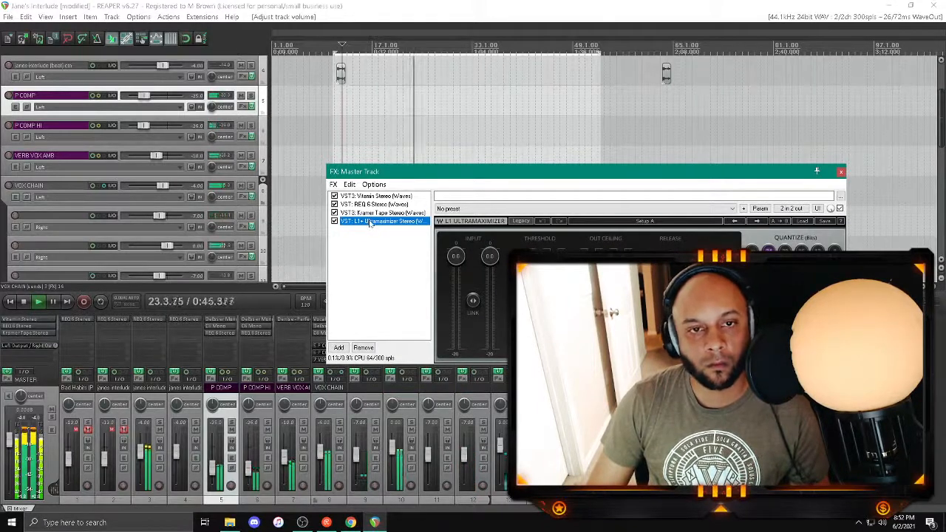
shift+click(374, 198)
key(Delete)
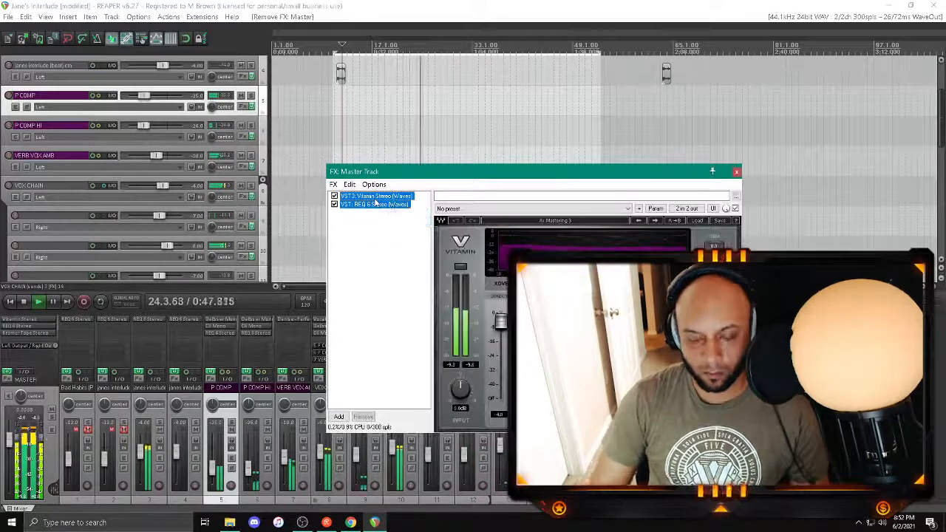
key(Delete)
key(space)
Step: Load a saved FX chain onto the master track
click(333, 184)
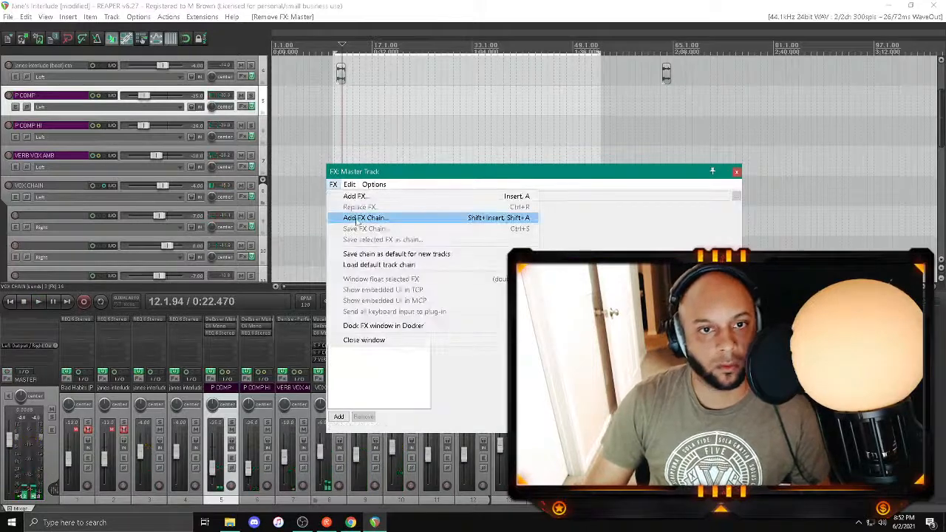
click(362, 218)
double_click(451, 303)
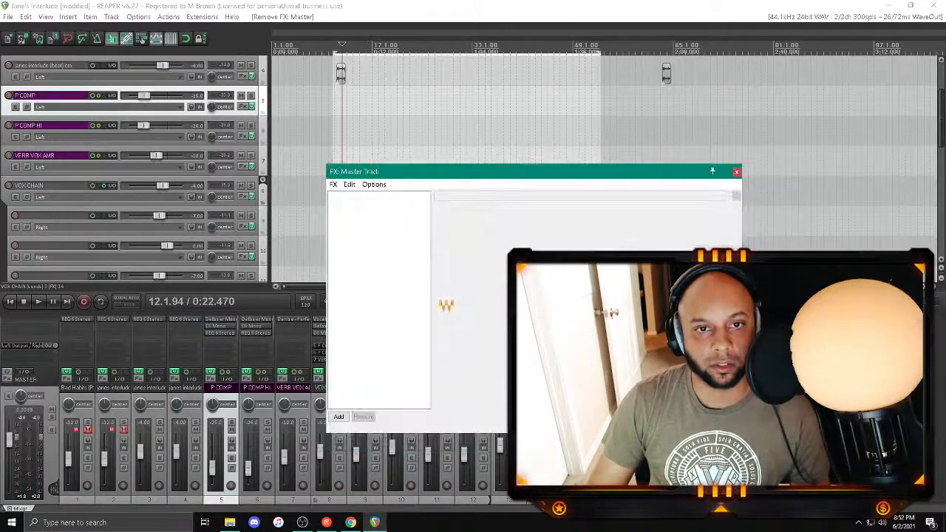
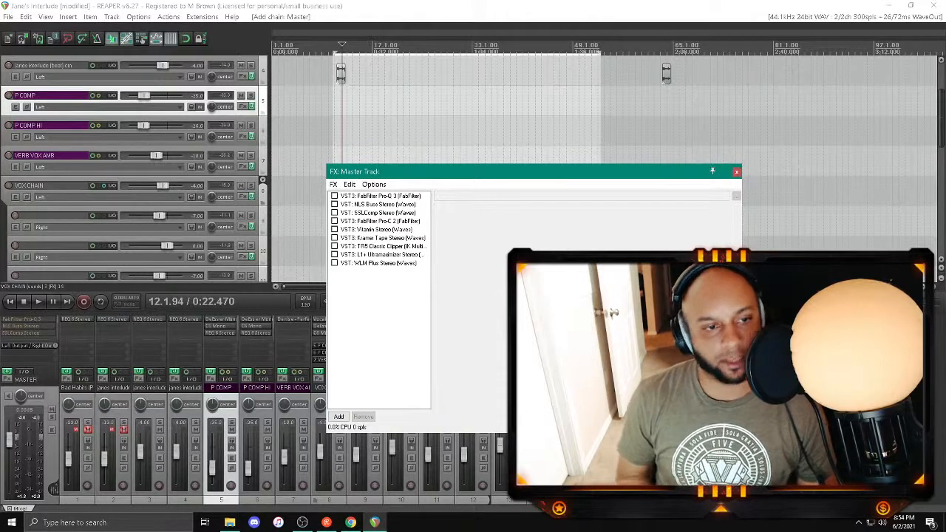
Step: Enable the master's FabFilter Pro-Q 3 during playback and add a low cut band at about 38 Hz
key(space)
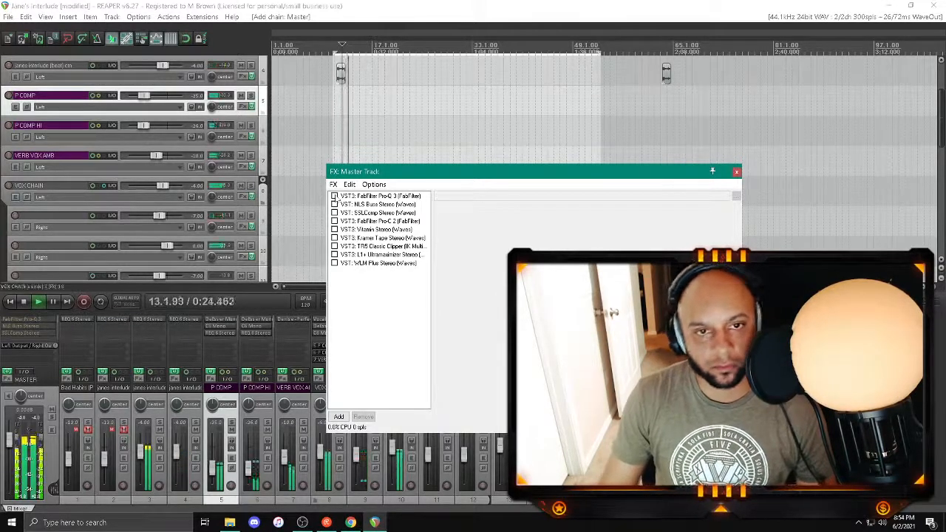
click(334, 196)
click(370, 196)
double_click(389, 171)
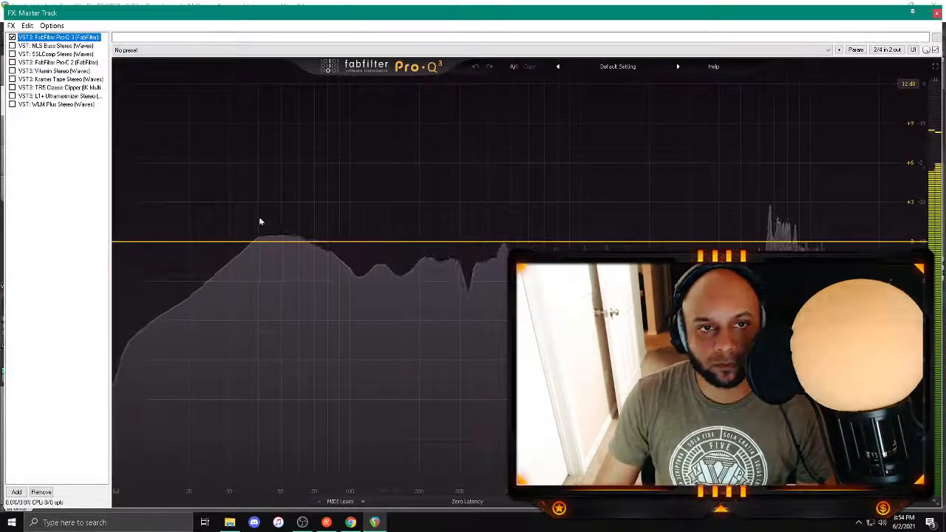
double_click(253, 242)
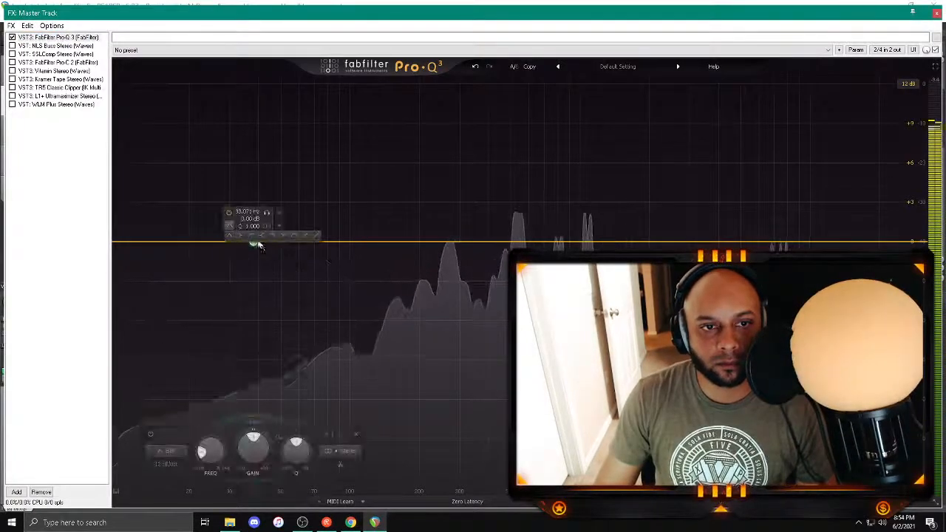
click(252, 236)
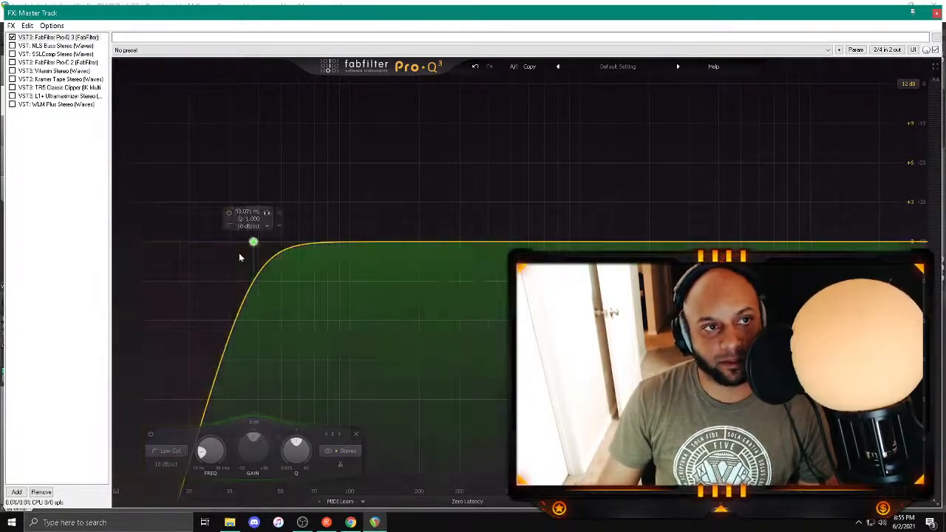
Step: Restrict the low cut band to the side channel and set it to 60 Hz with a 24 dB/oct slope
key(space)
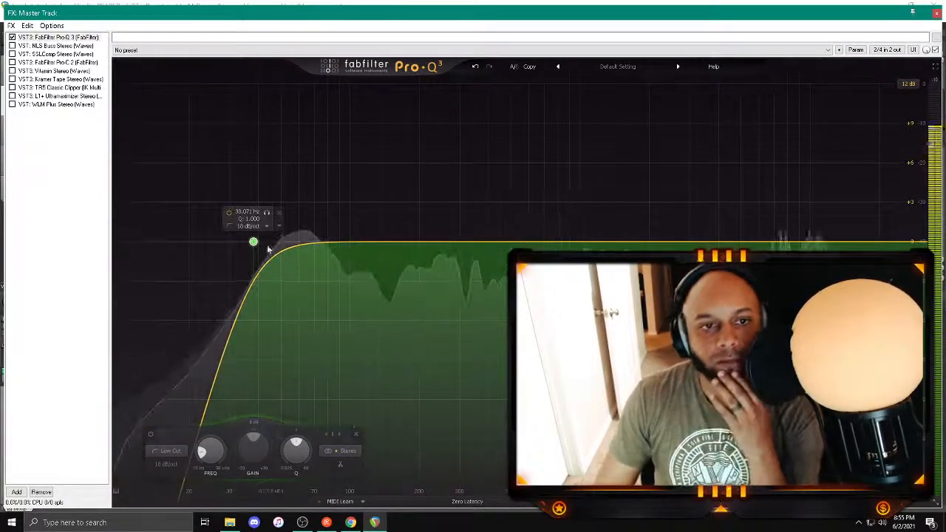
click(342, 451)
click(345, 439)
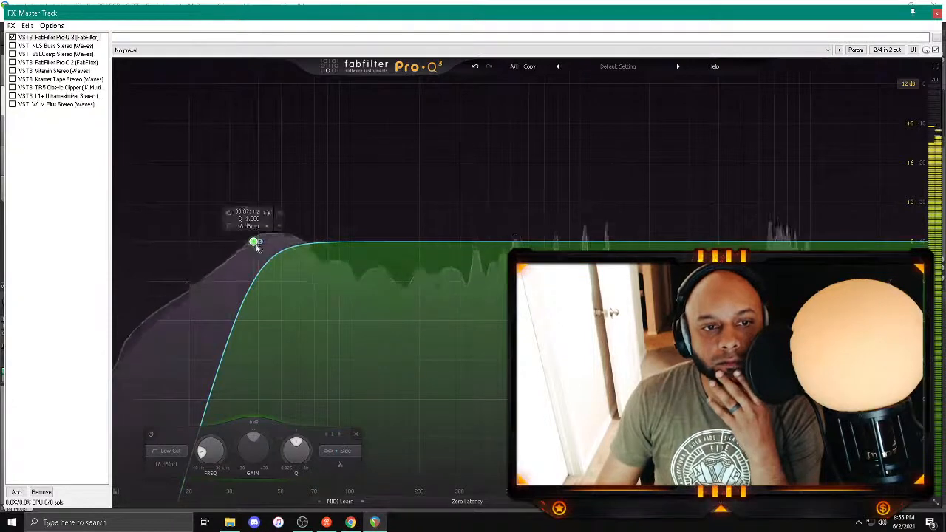
drag(253, 242, 299, 249)
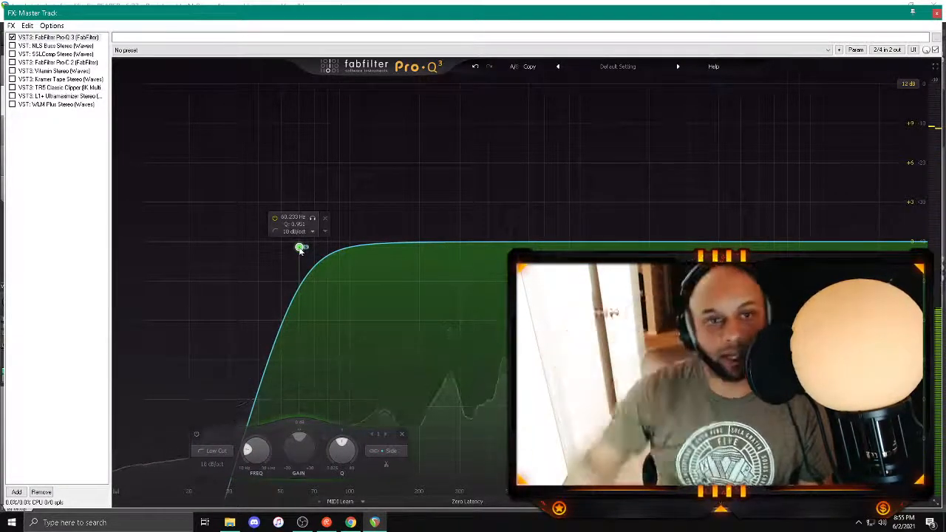
scroll(299, 249, up, 1)
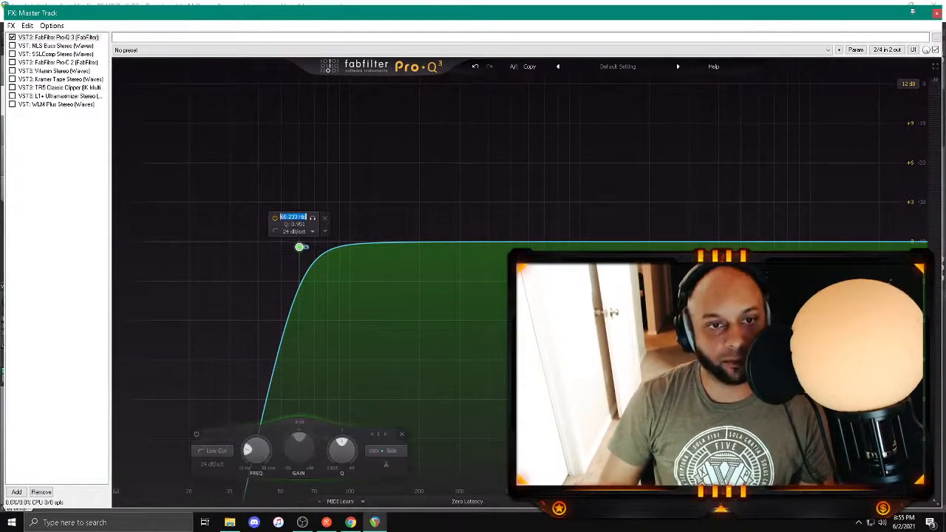
text(60)
key(Return)
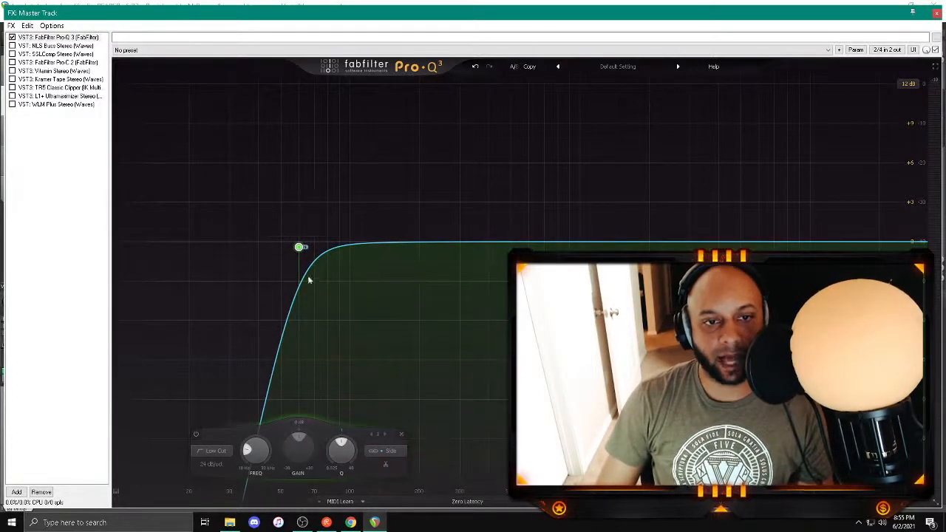
Step: Add a second low cut band in stereo mode at 20 Hz with a 24 dB/oct slope
double_click(210, 245)
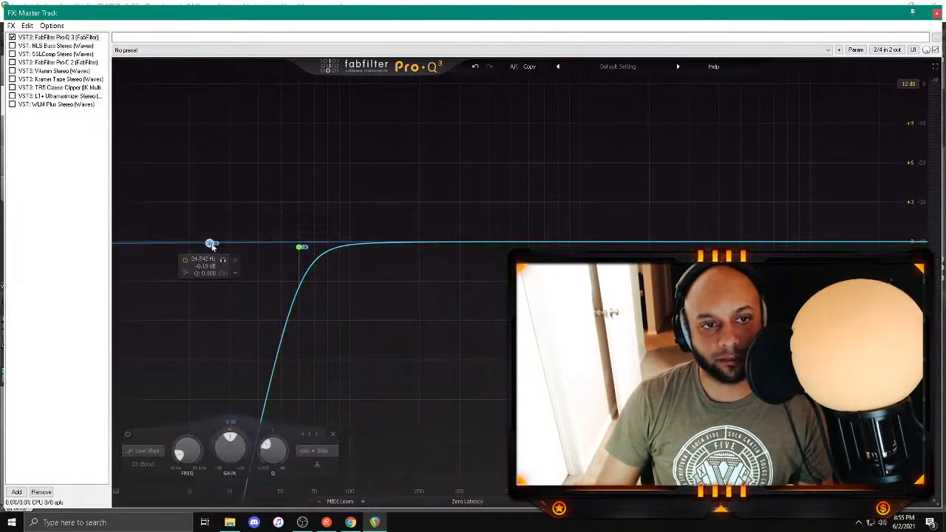
click(308, 451)
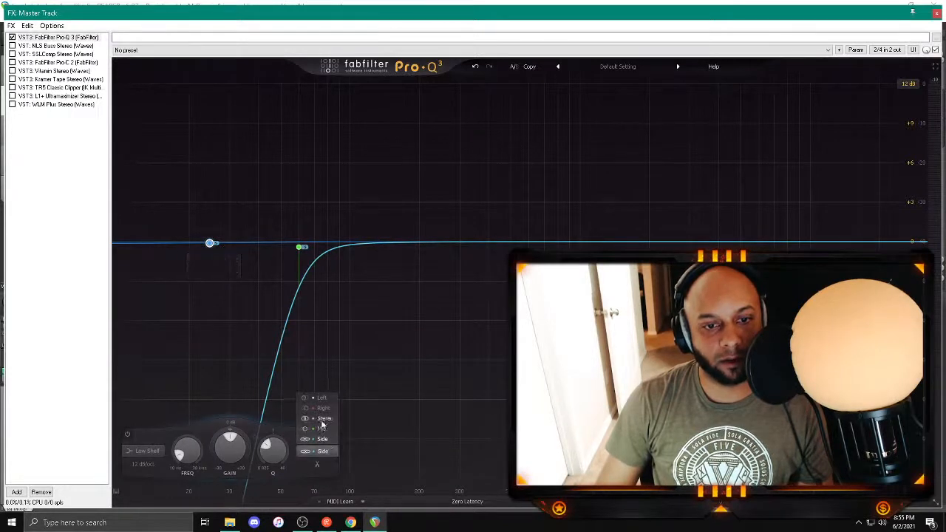
click(324, 426)
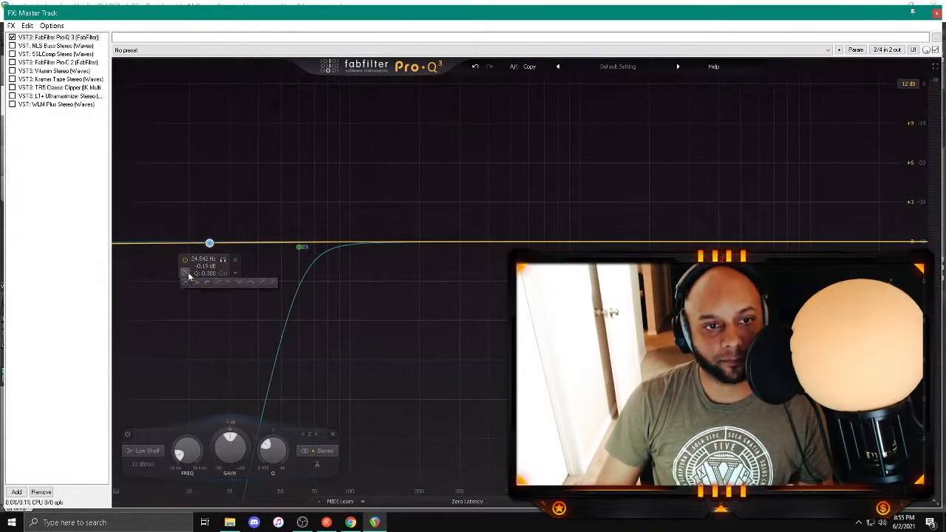
click(206, 282)
drag(209, 368, 175, 245)
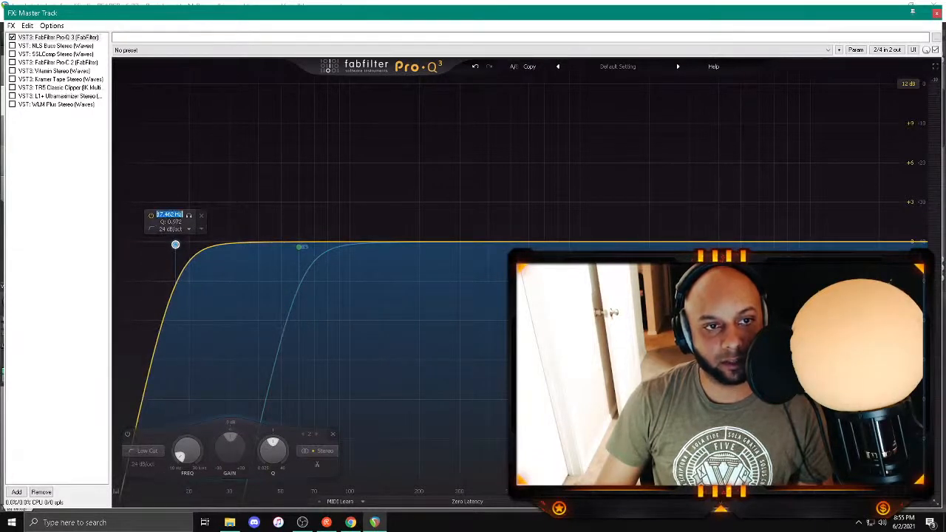
text(20)
key(Return)
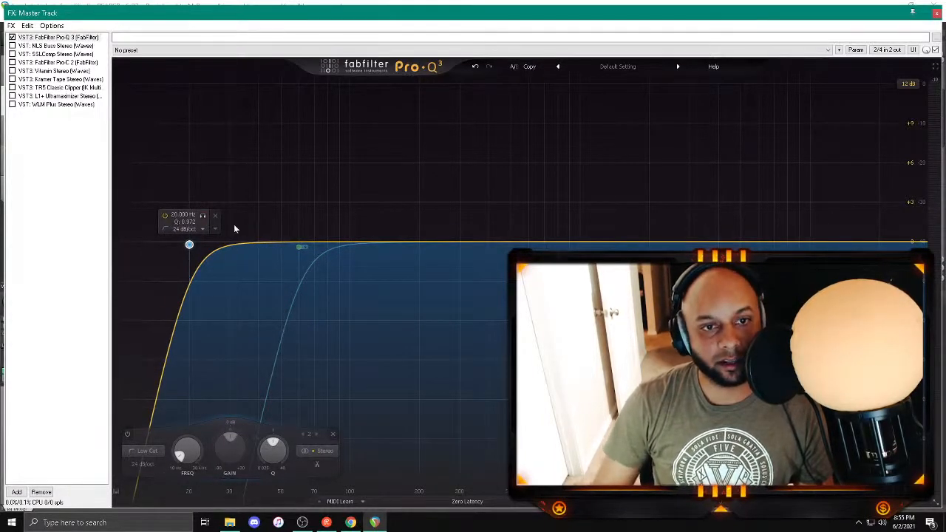
Step: Play the mix and add a side-only high shelf at 8000 Hz with a gain of 1 dB
key(space)
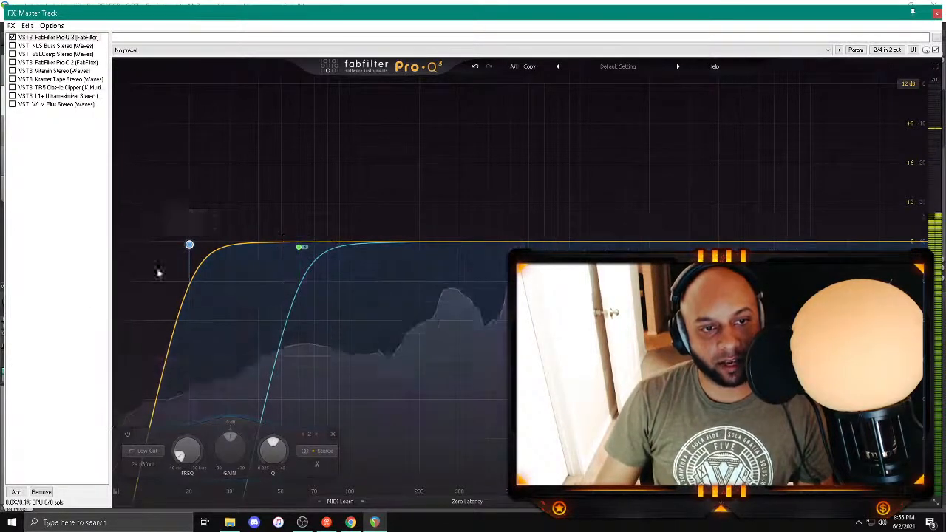
mouse_move(282, 237)
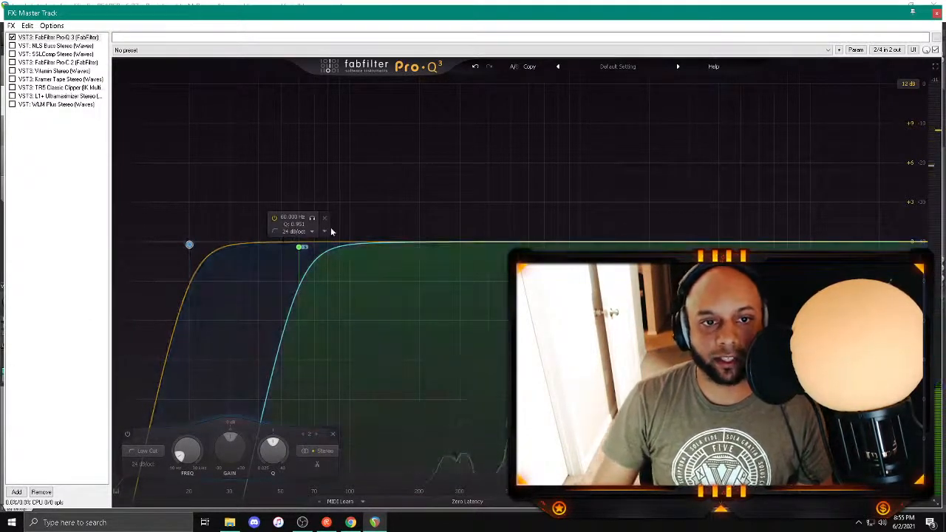
click(738, 244)
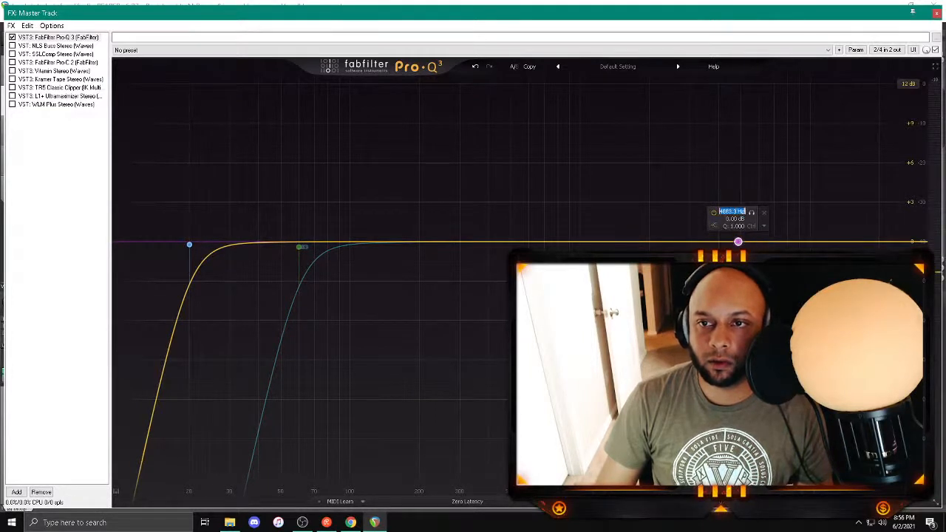
text(8000)
key(Return)
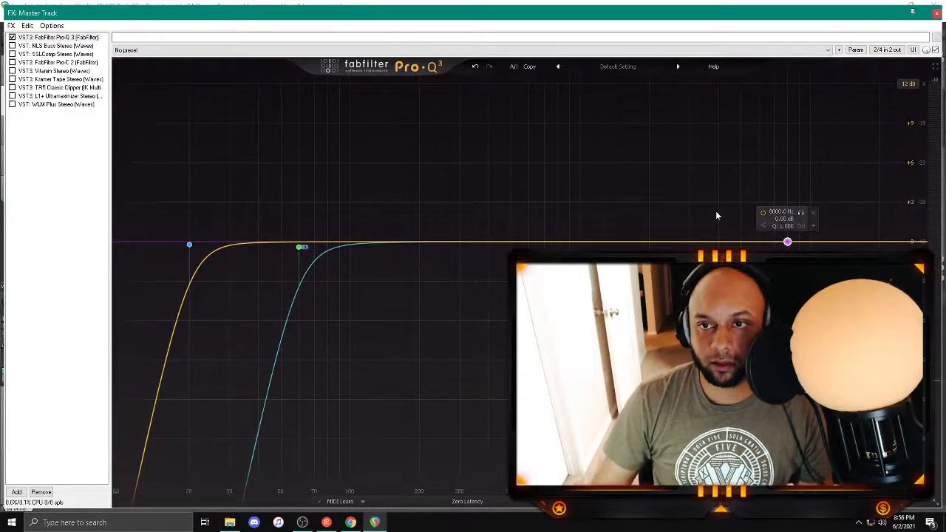
double_click(785, 219)
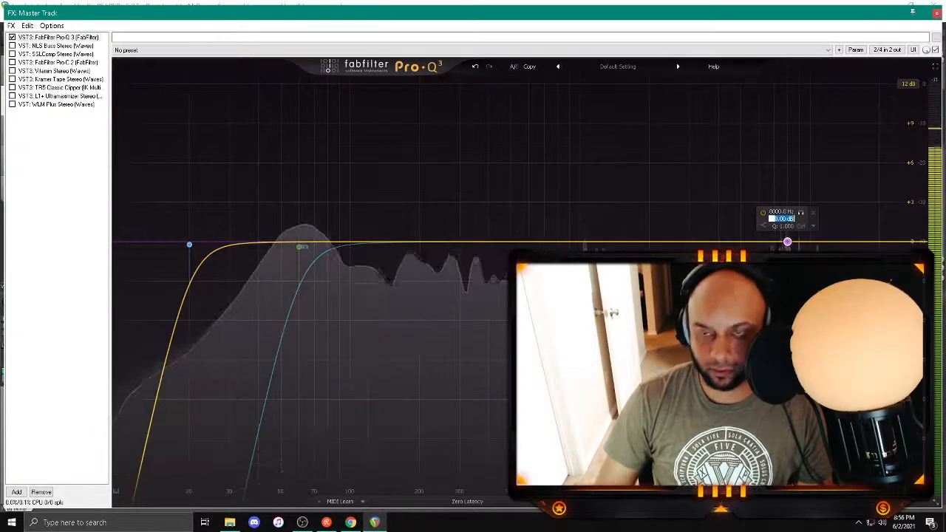
text(1)
key(Return)
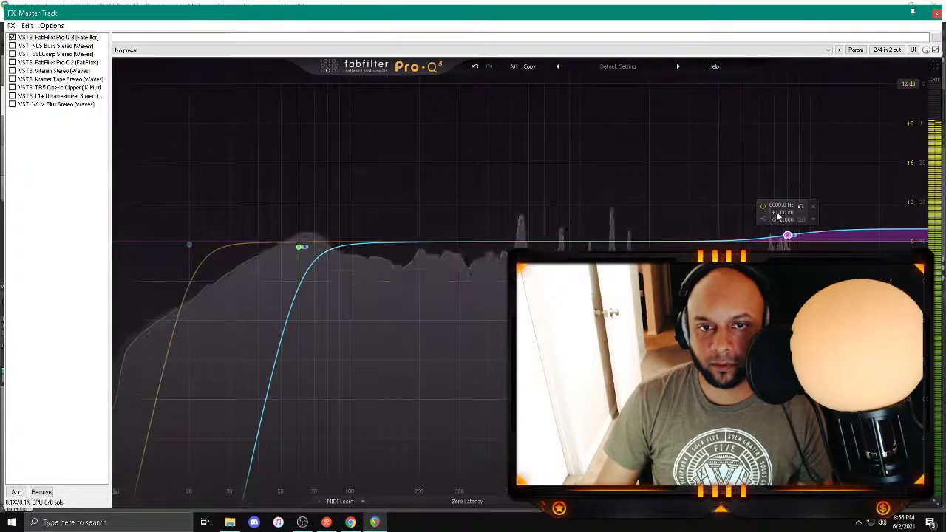
Step: Sweep a narrow boosted bell band through the highs to about 6250 Hz and turn it into a slight cut
drag(687, 244, 779, 97)
scroll(702, 128, up, 6)
click(716, 99)
click(756, 103)
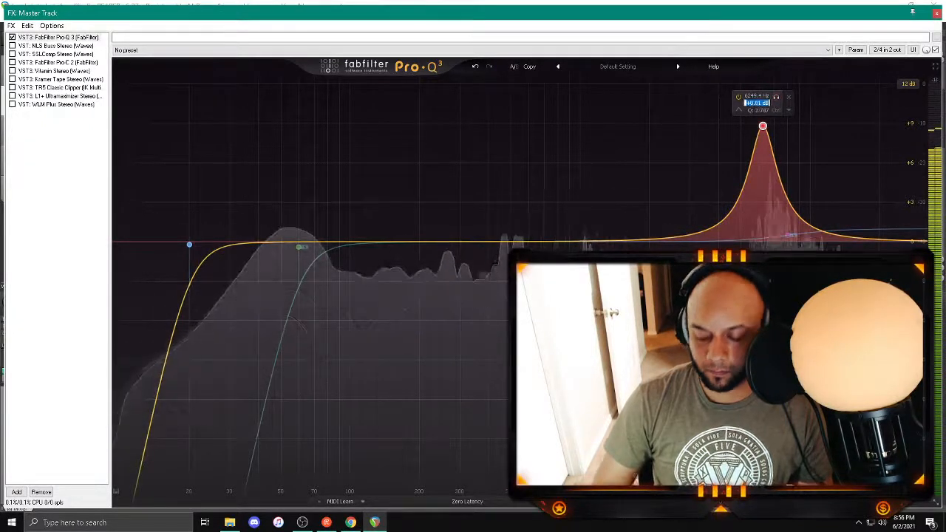
text(0)
key(Return)
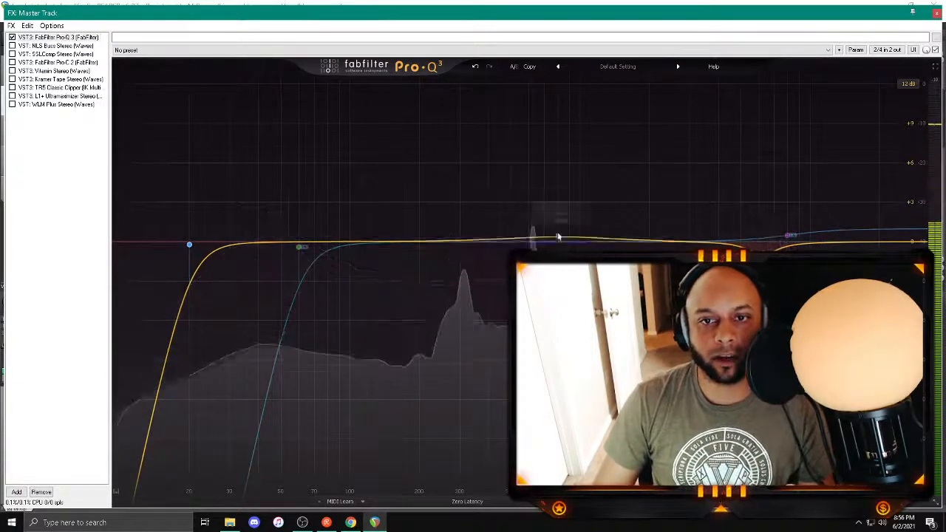
Step: Add a bell band at about 1416 Hz with a Q of about 1.19 and set its gain to 1 dB
drag(558, 237, 614, 219)
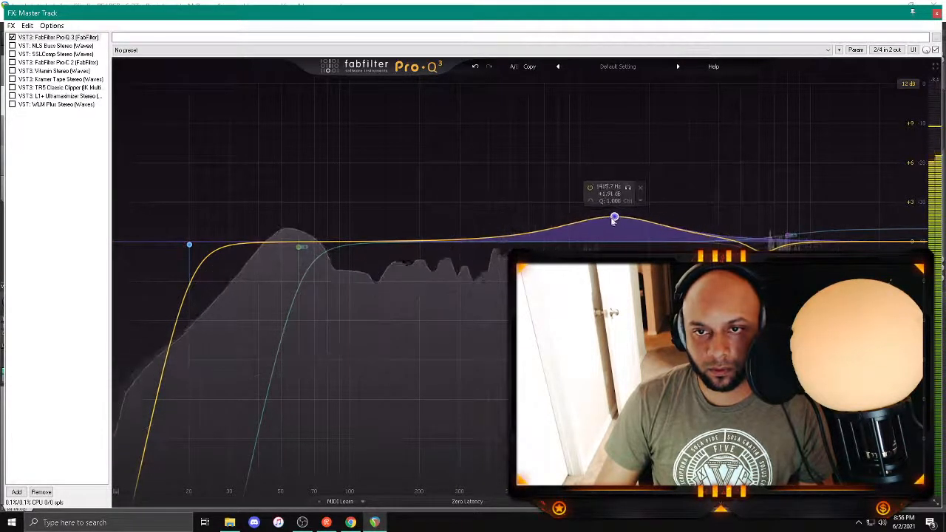
double_click(608, 193)
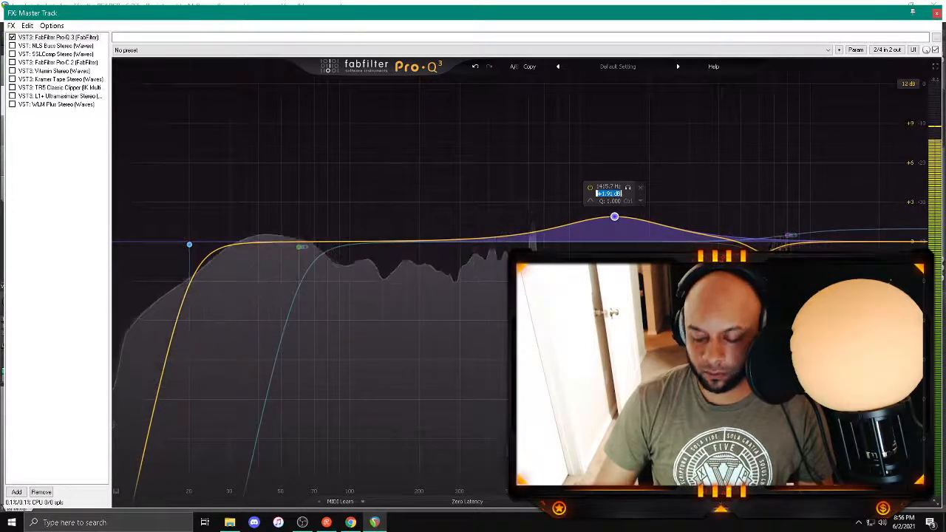
text(1.5)
key(Return)
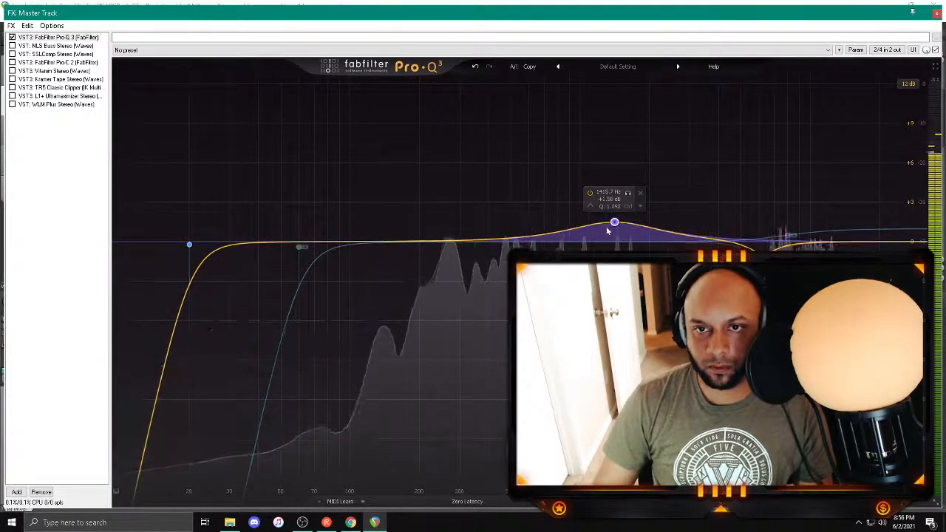
double_click(615, 202)
text(1)
key(Return)
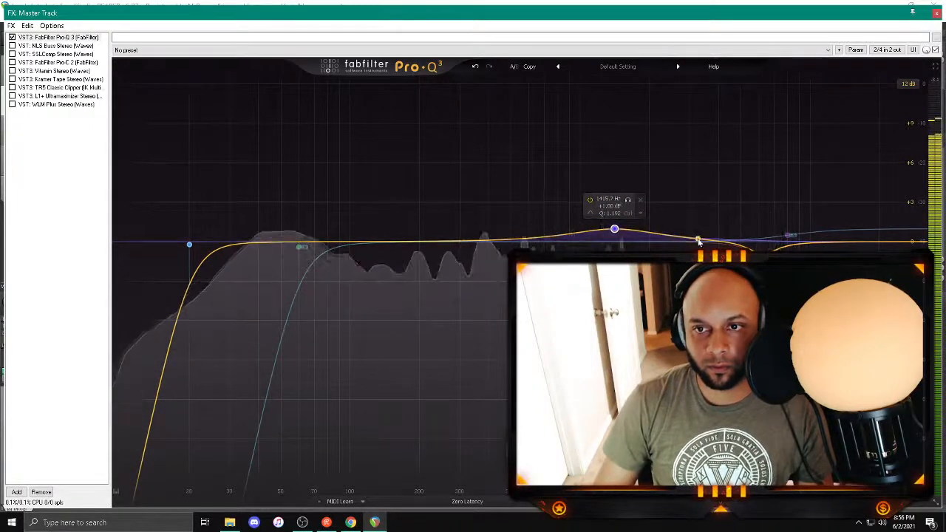
Step: Add a bell band at about 3650 Hz with a Q of about 2.2 and set its gain to 0.35 dB
drag(699, 240, 708, 222)
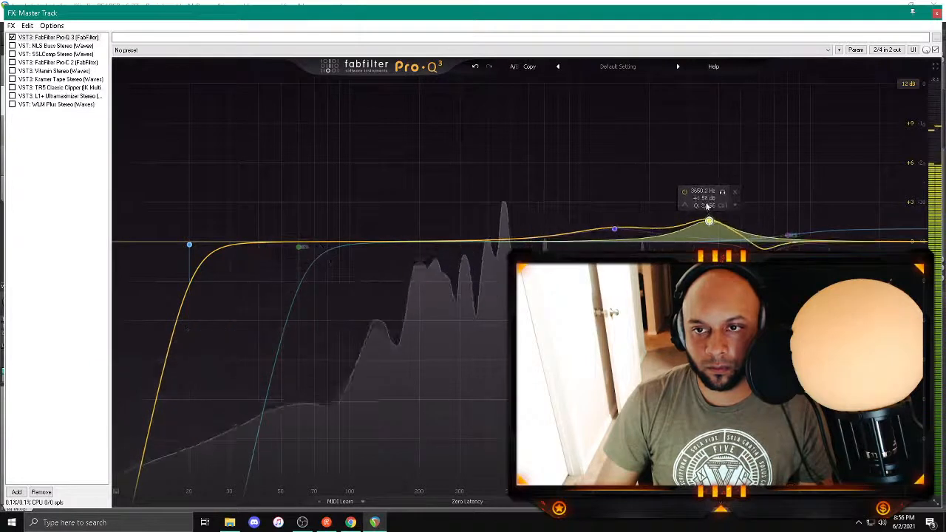
double_click(703, 198)
text(0.35)
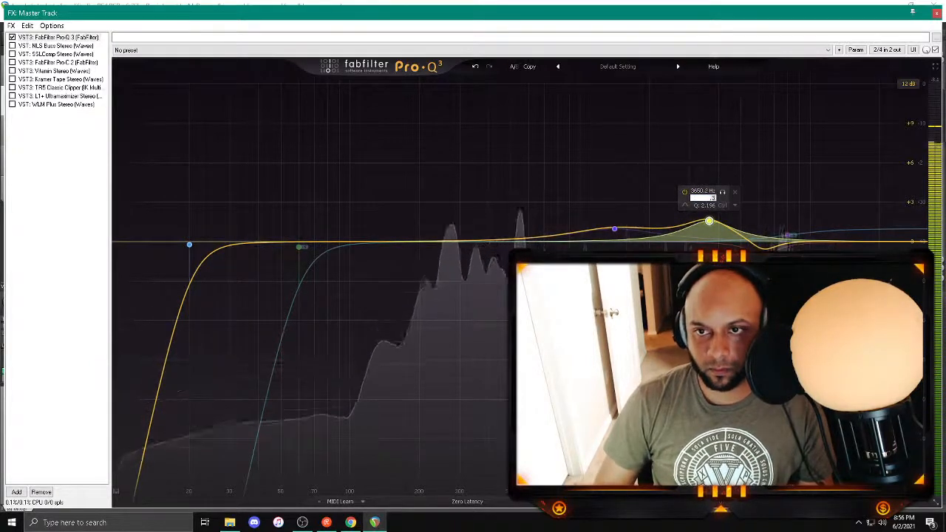
key(Return)
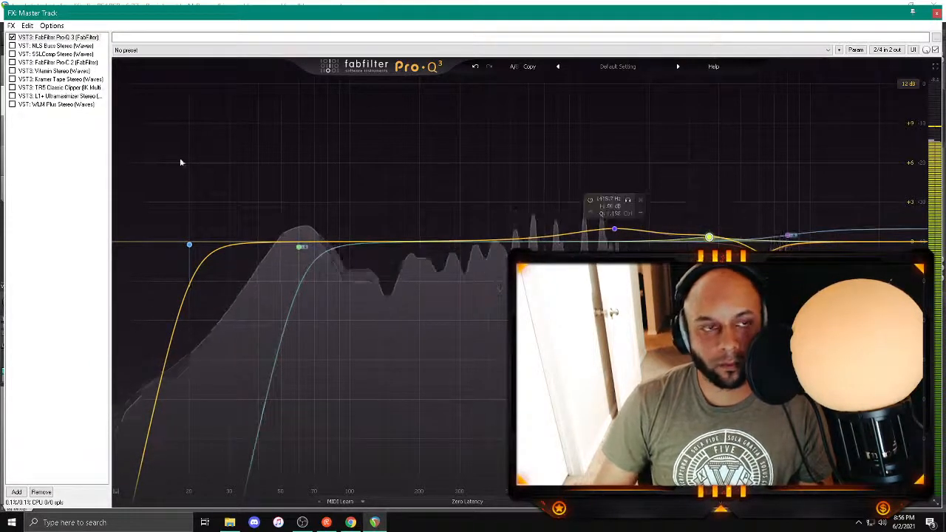
Step: Enable NLS Buss on the master with its NEVO console, audition it in the mix, and save the project
click(55, 46)
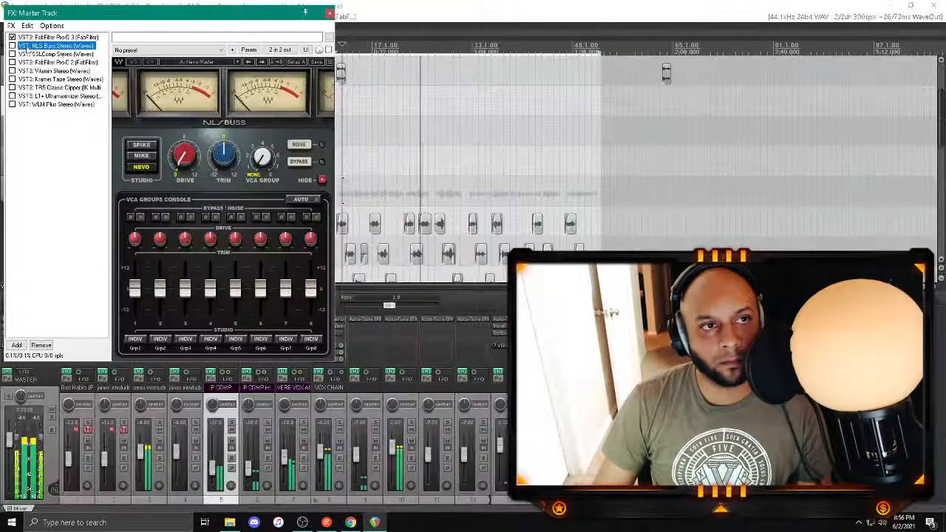
drag(141, 13, 433, 147)
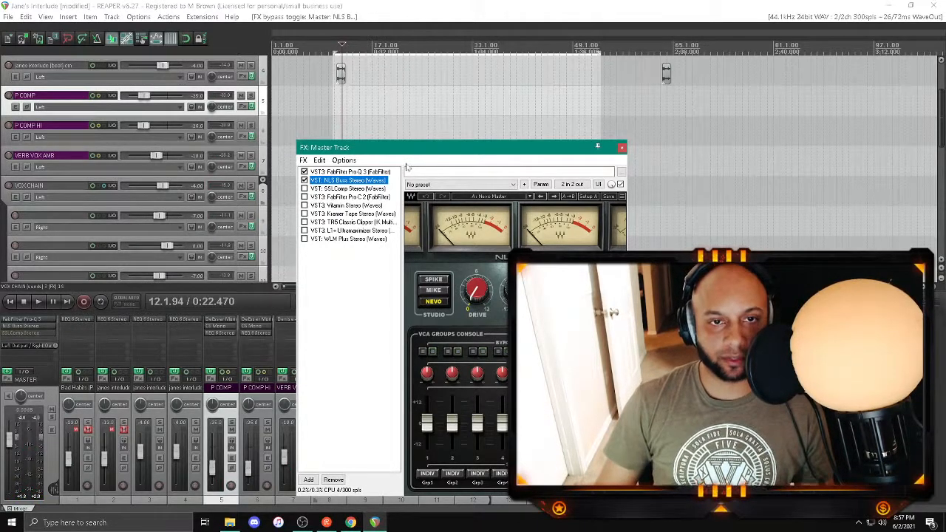
key(space)
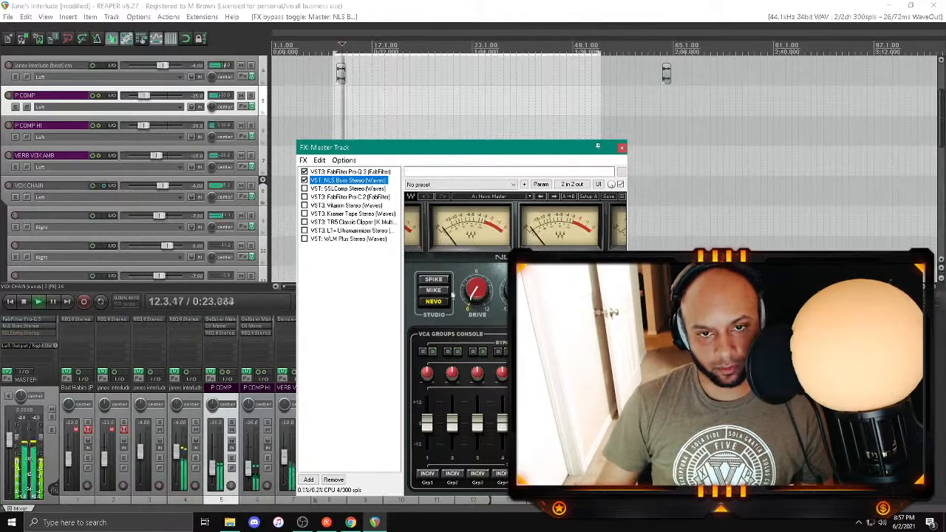
click(436, 302)
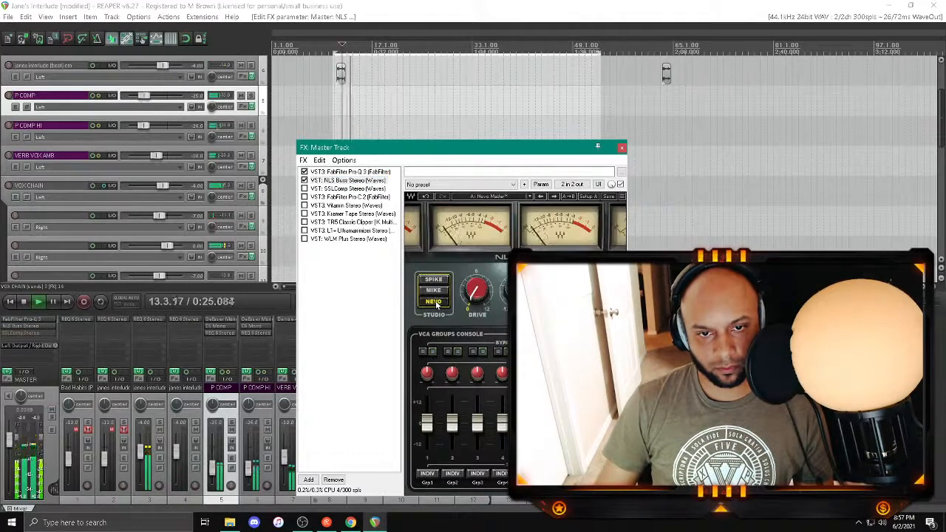
key(space)
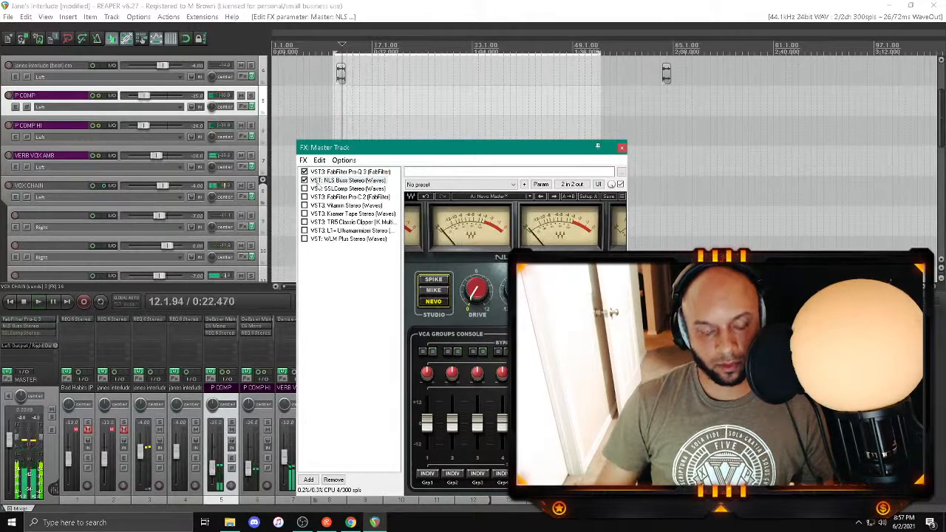
click(289, 6)
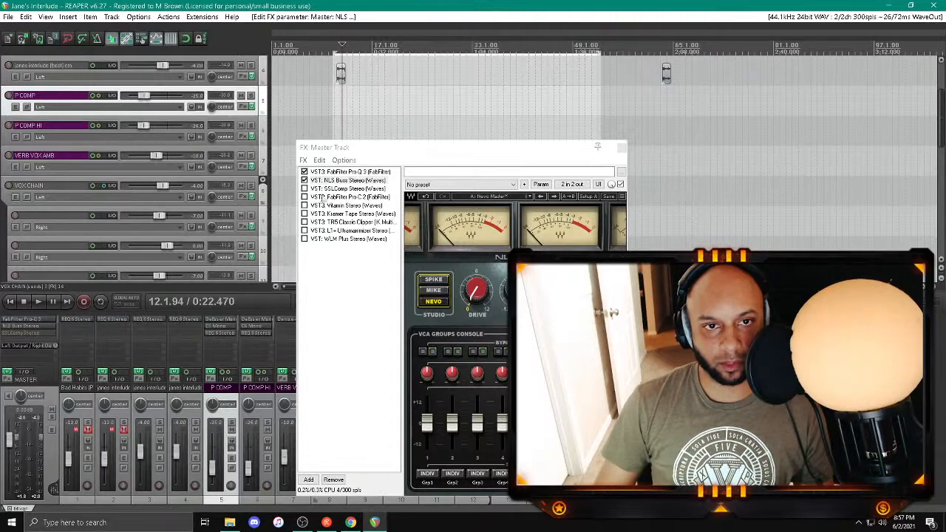
Step: Enable SSLComp on the master and lower its threshold to about 6.4 dB while the mix plays
click(303, 189)
click(334, 189)
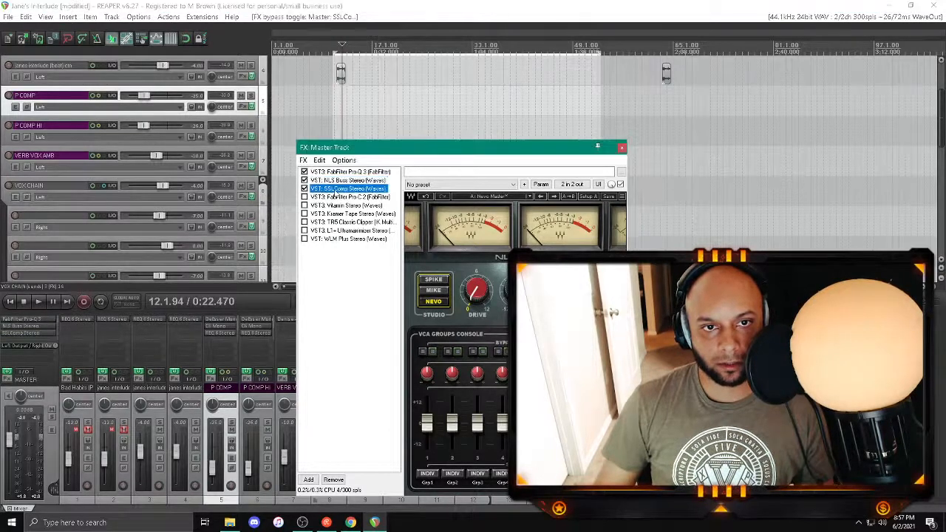
drag(396, 145, 365, 87)
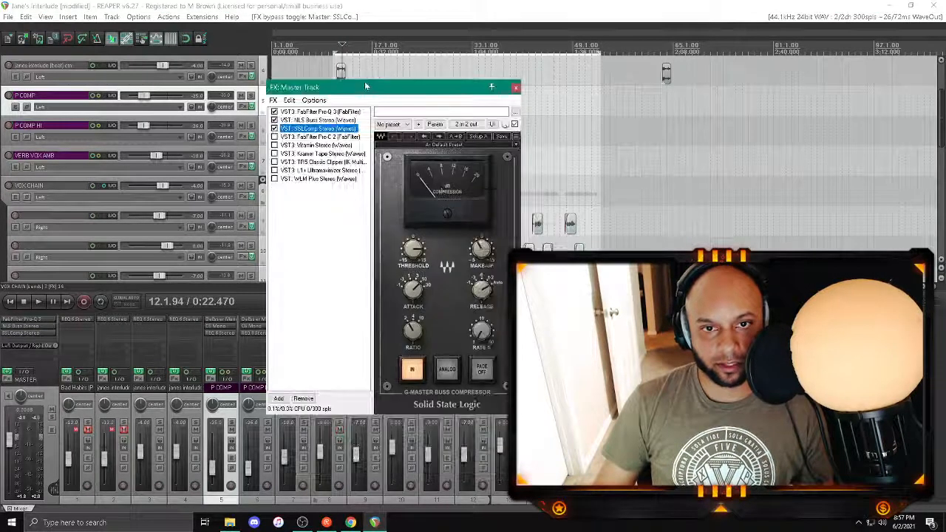
key(space)
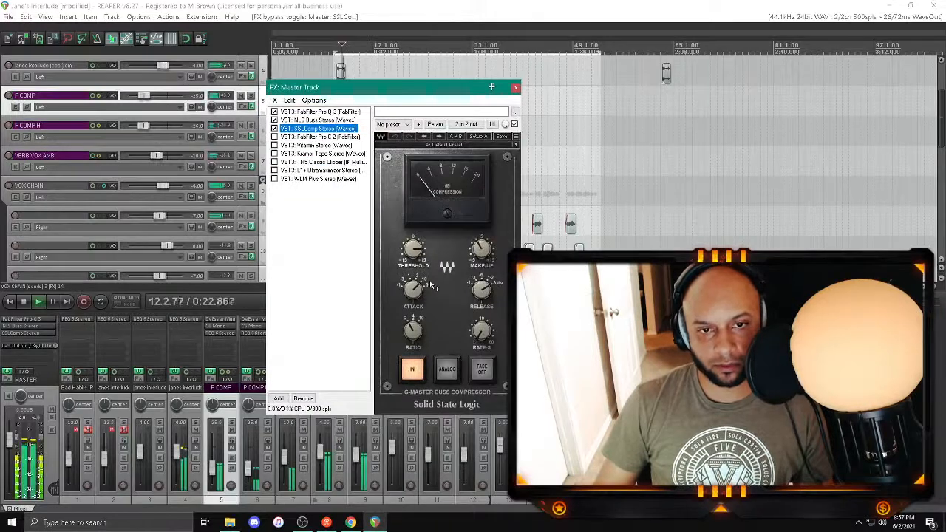
click(414, 249)
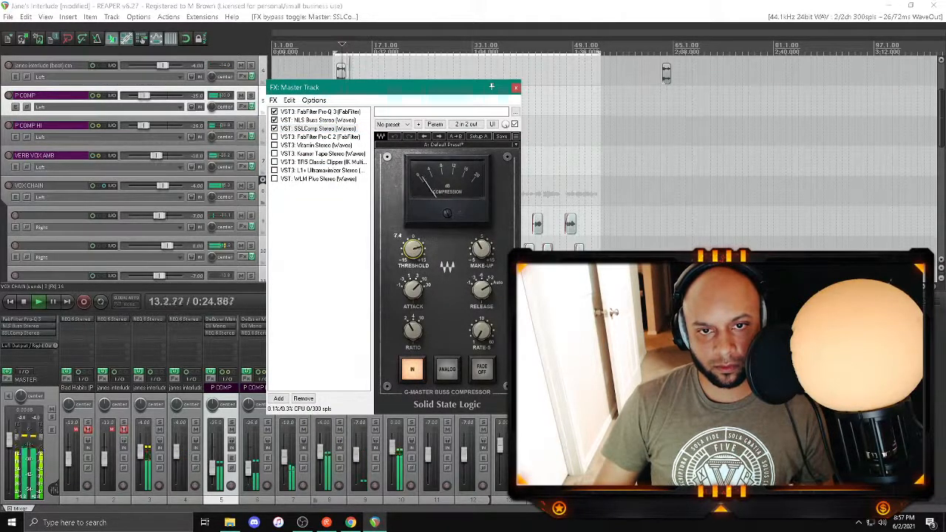
drag(413, 249, 413, 251)
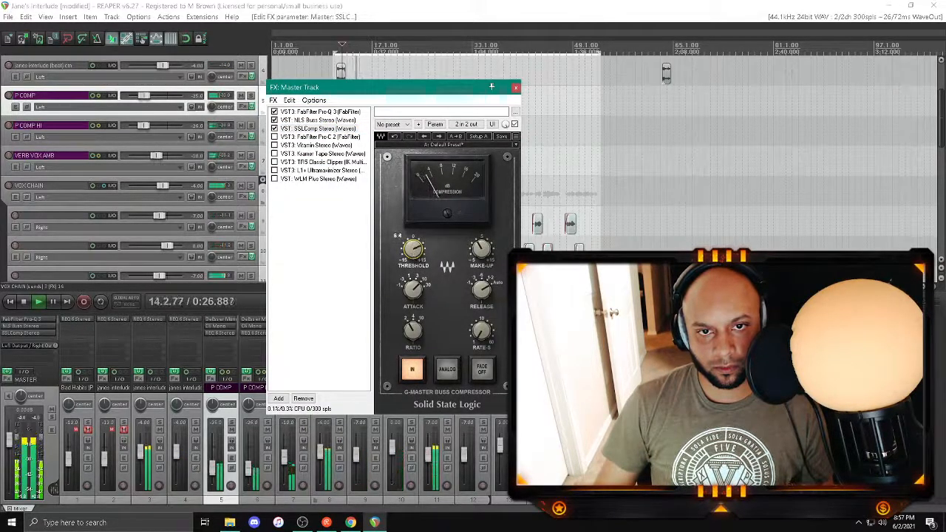
key(space)
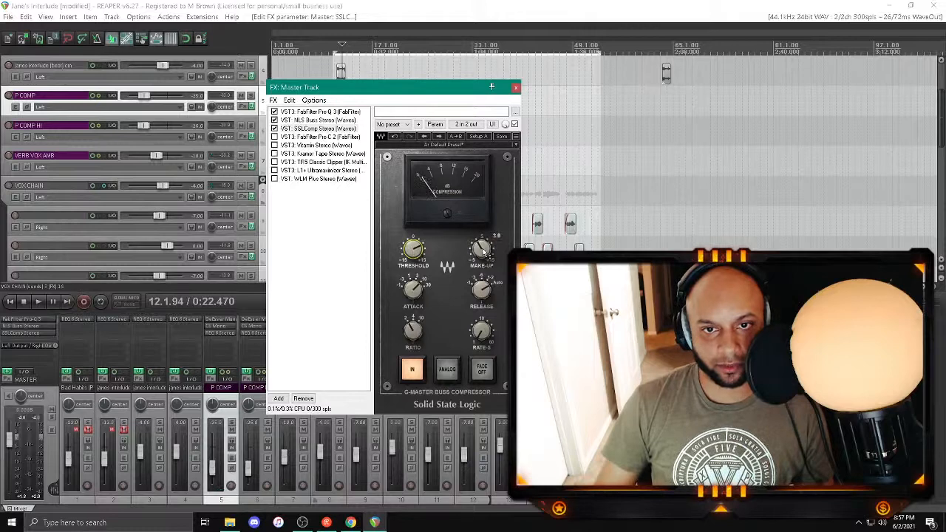
Step: Raise SSLComp's make-up gain to about 3.5 dB and turn on its analog mode, auditioning both in the mix
key(space)
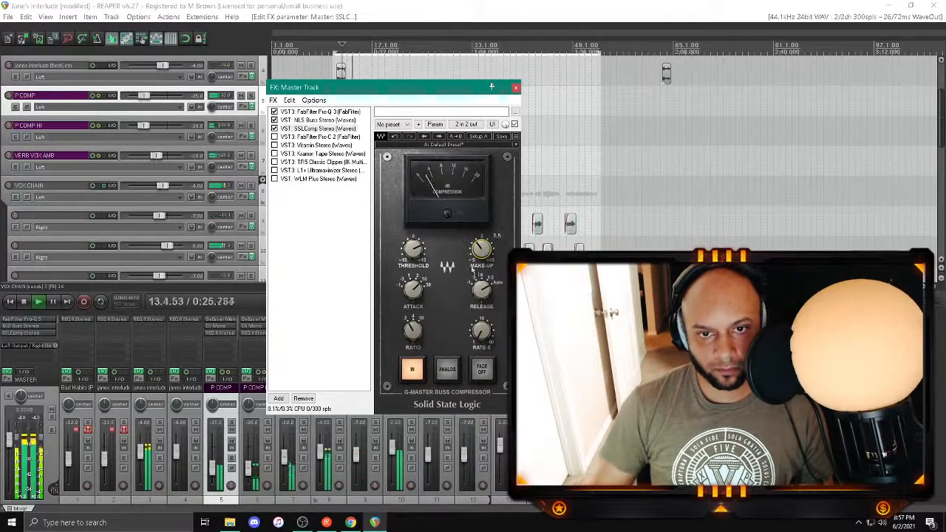
key(space)
click(447, 369)
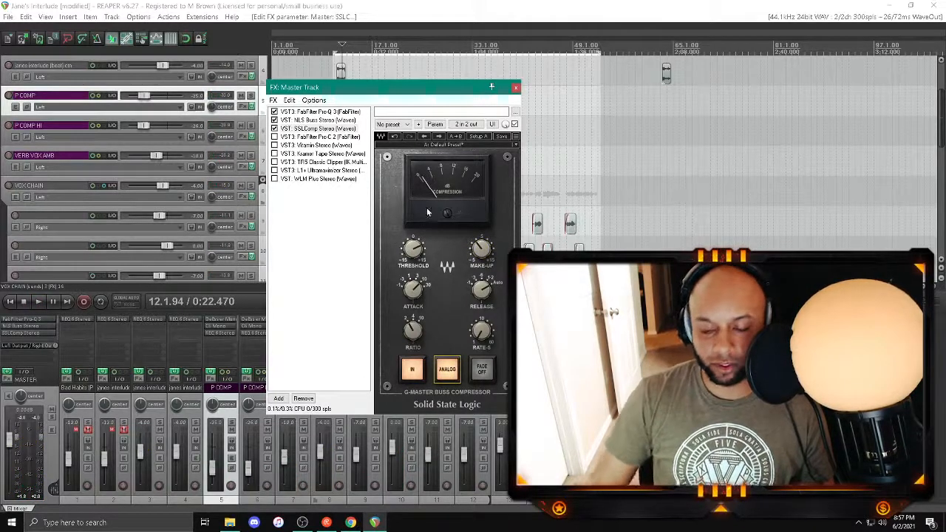
key(space)
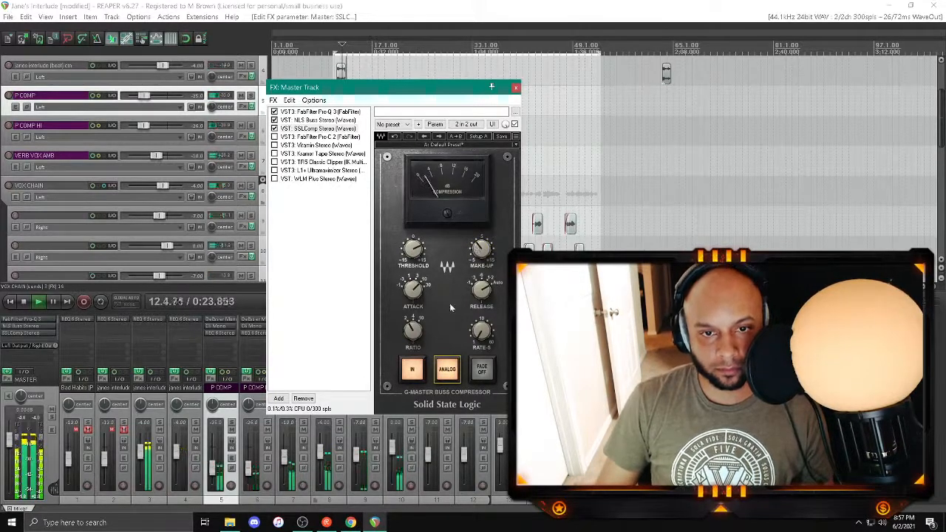
key(space)
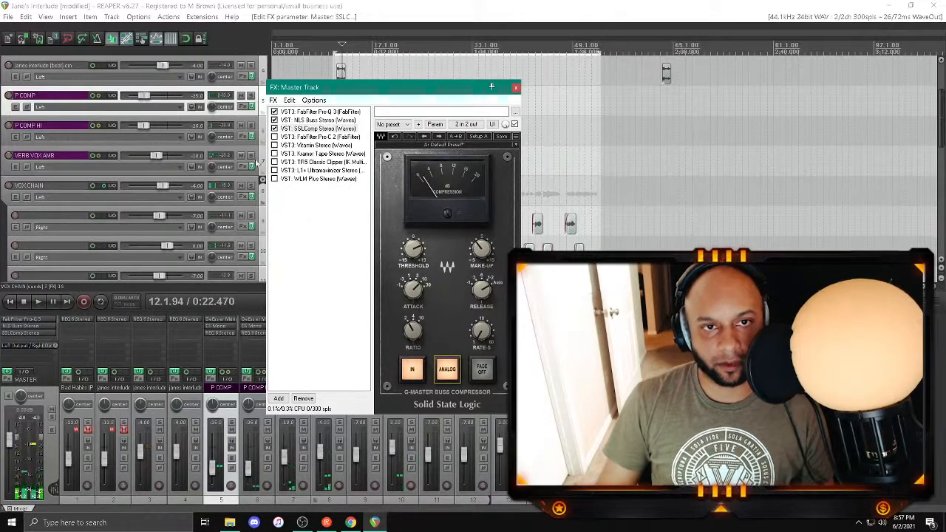
Step: Enable FabFilter Pro-C 2 on the master and load its Last Minute Vocal Tweak bM mastering preset
key(space)
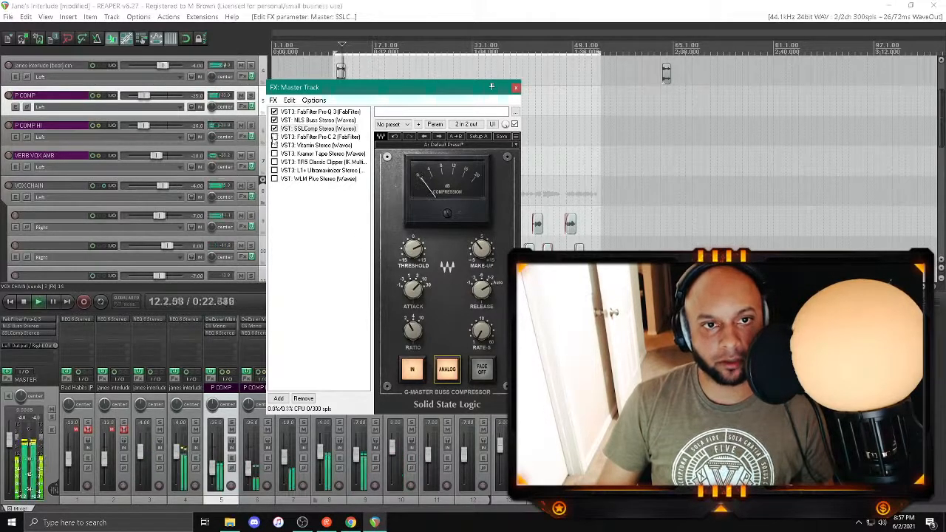
click(275, 138)
click(305, 138)
key(space)
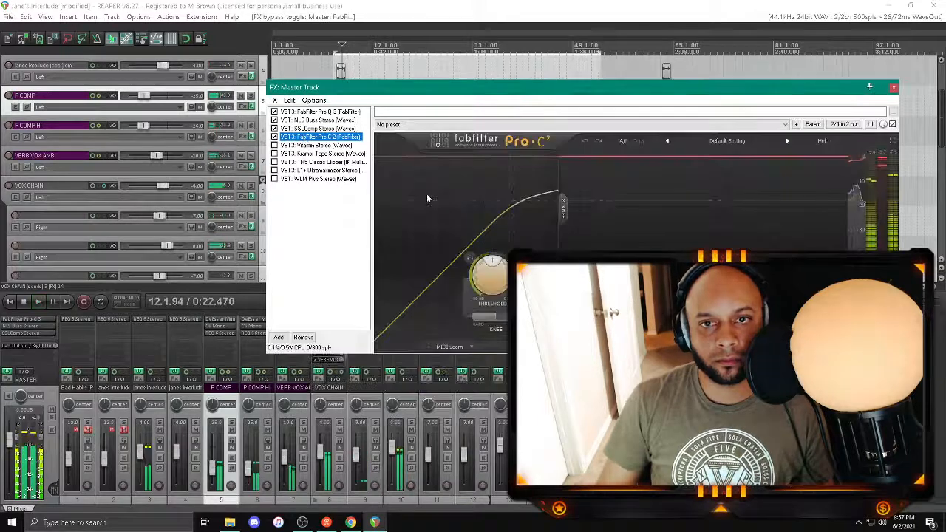
click(734, 141)
mouse_move(748, 197)
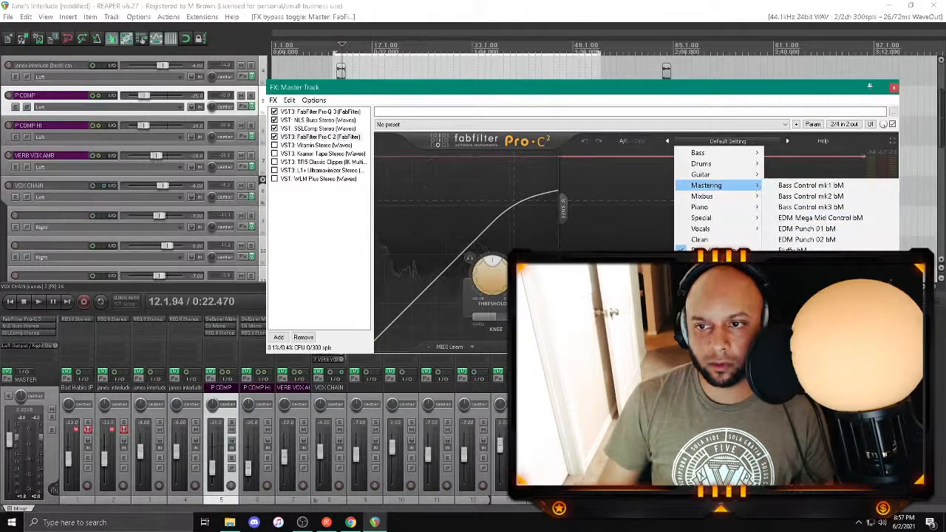
click(813, 282)
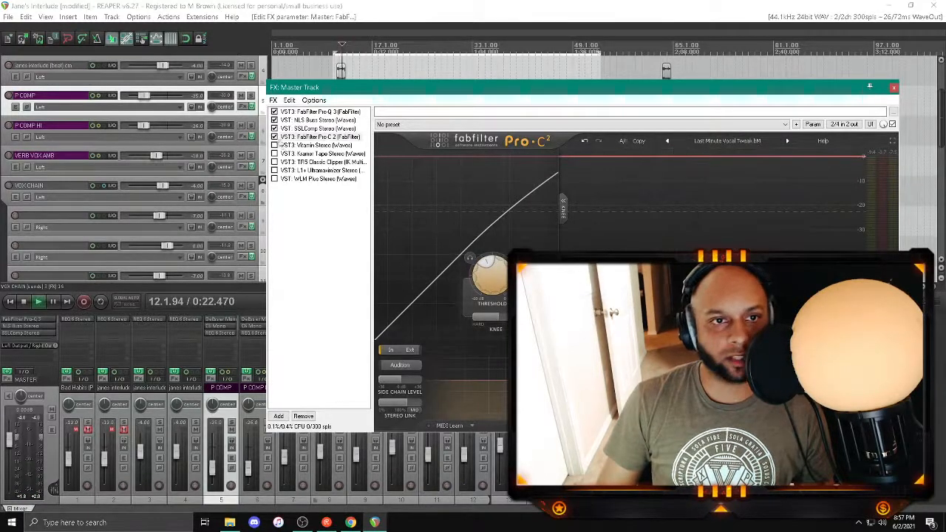
Step: Compare the mix with Pro-C 2 bypassed and enabled, leave it on, and fine-tune the compressor during playback
click(274, 137)
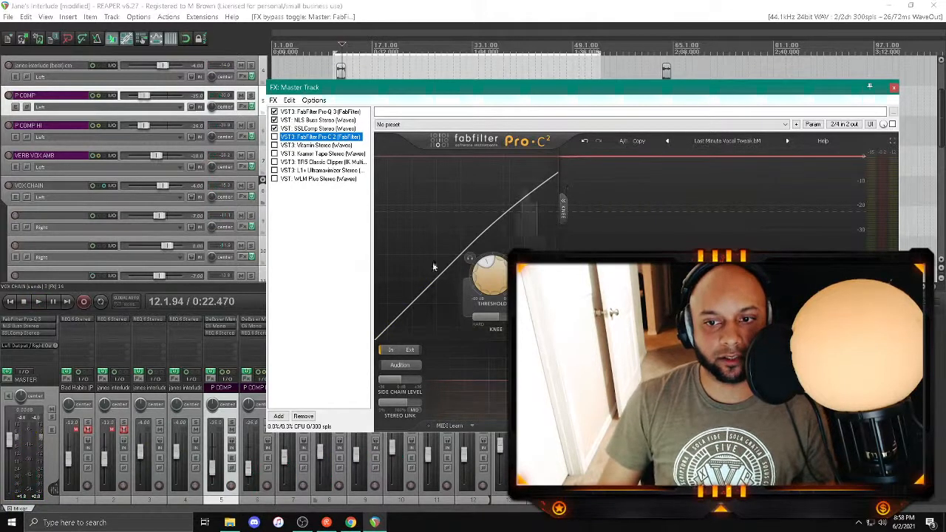
key(space)
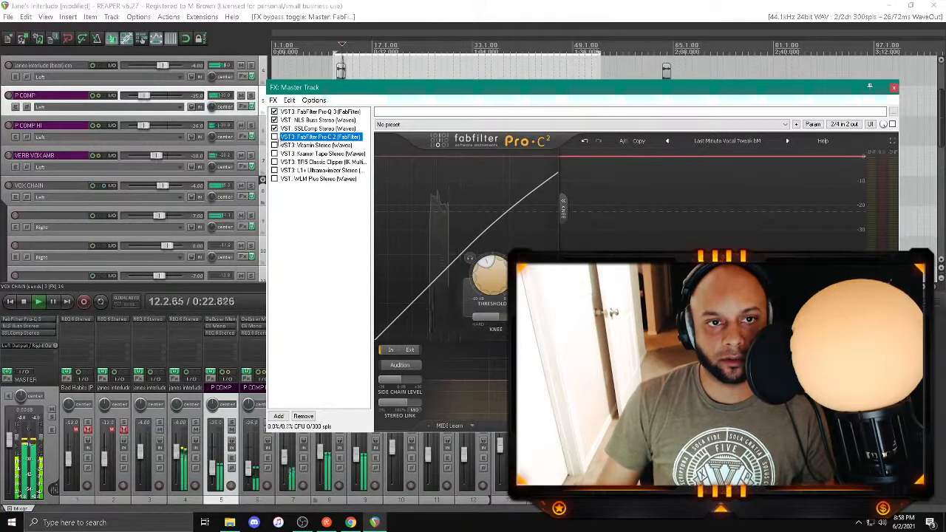
click(274, 137)
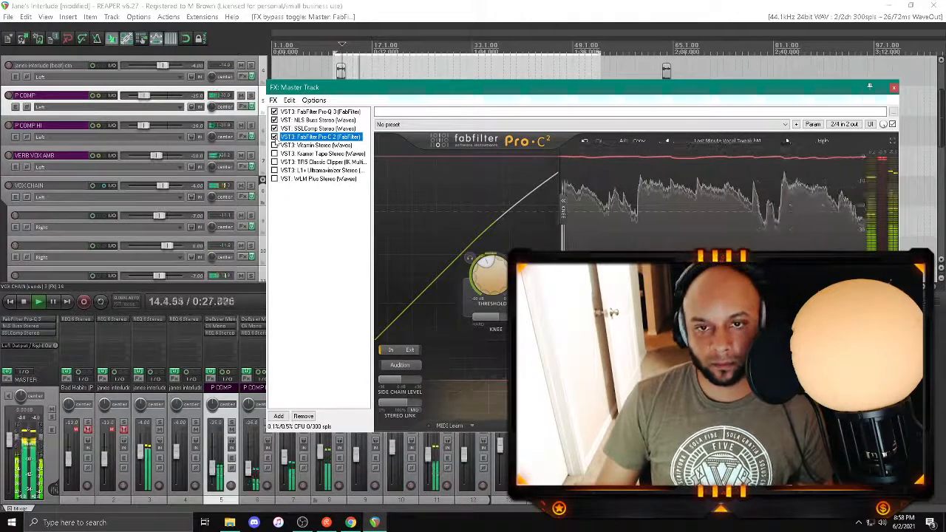
click(275, 137)
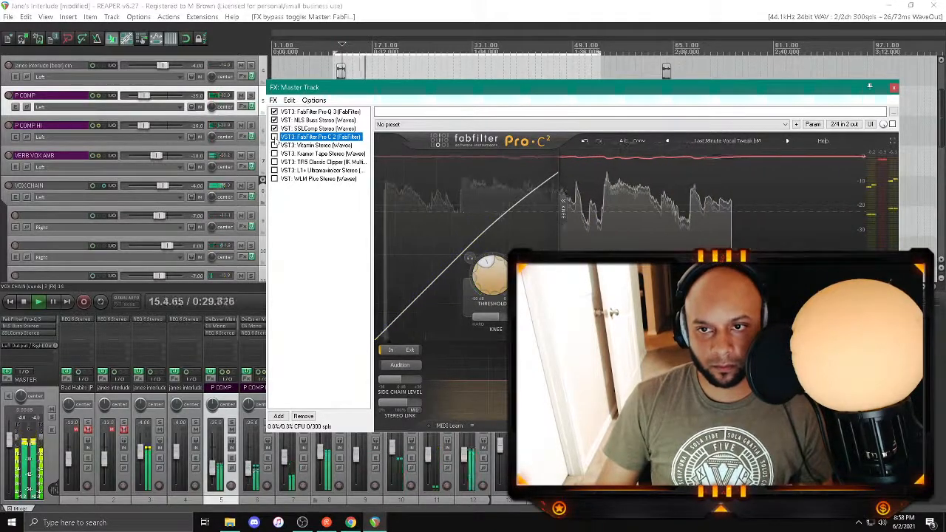
click(274, 137)
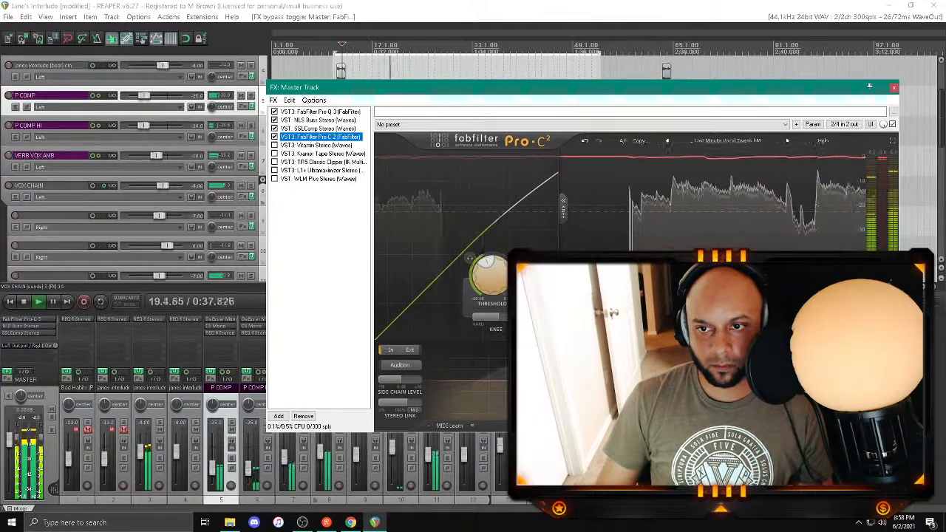
click(637, 276)
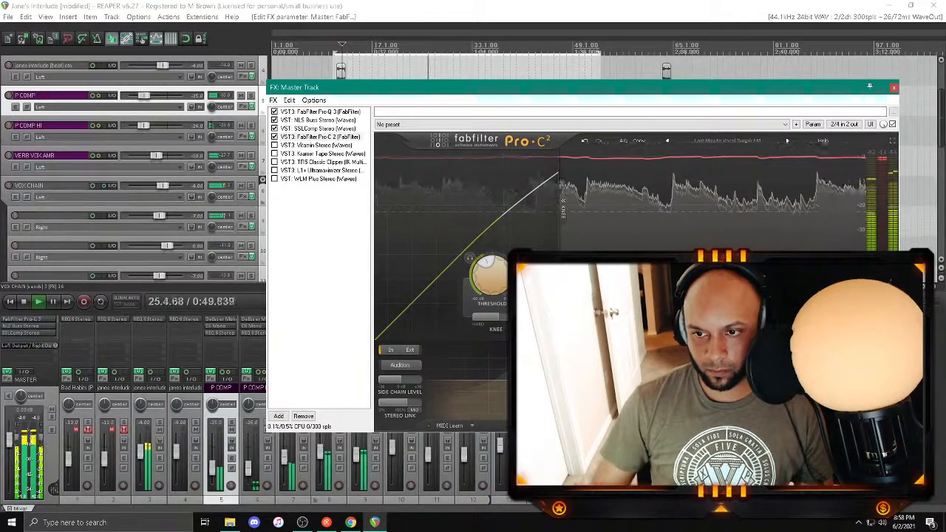
Step: Enable Vitamin on the master and load its GW Mix Oomph preset by Greg Wells
click(274, 145)
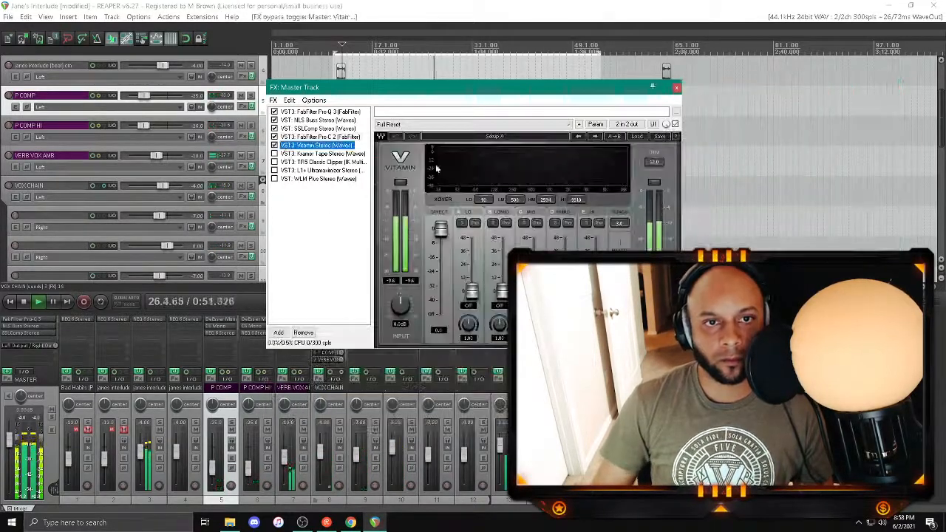
key(space)
click(637, 136)
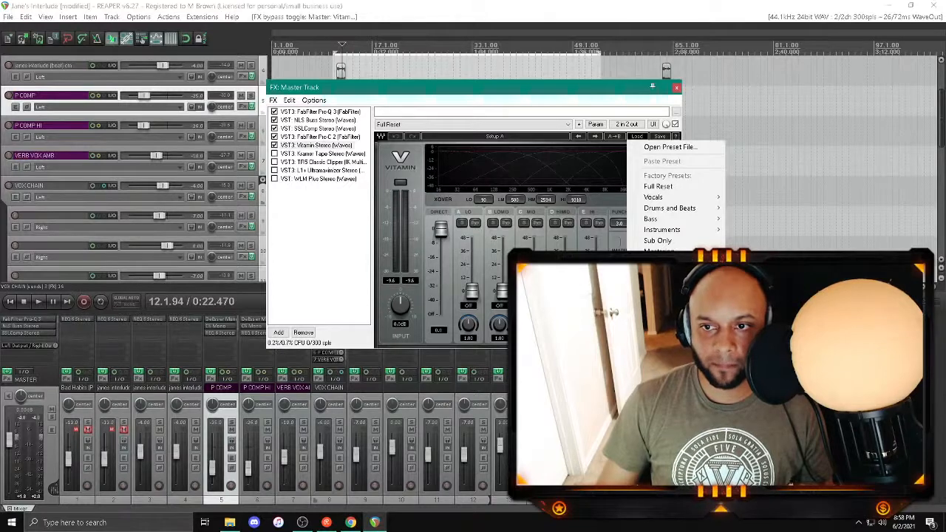
click(769, 272)
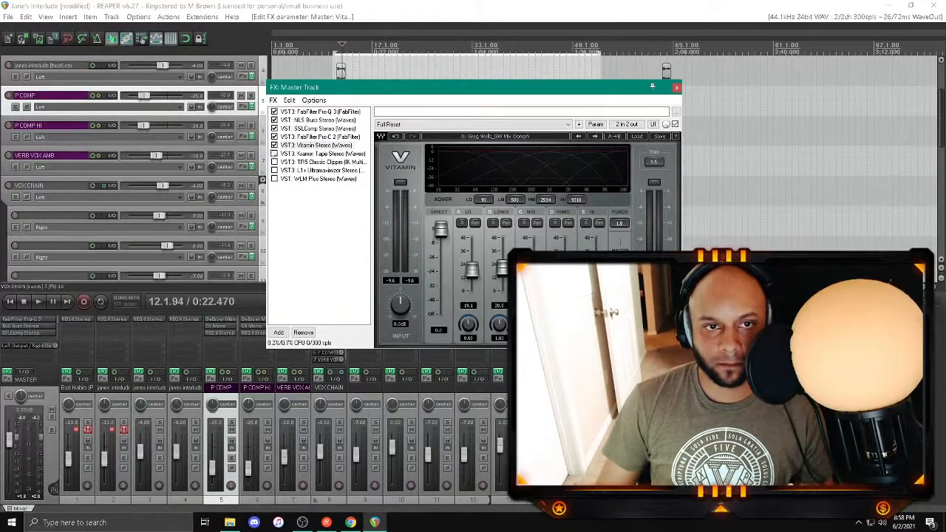
Step: Compare the mix with Vitamin bypassed and enabled, and set its Lo band to 20.0 and LoMid band to 18.0
click(274, 145)
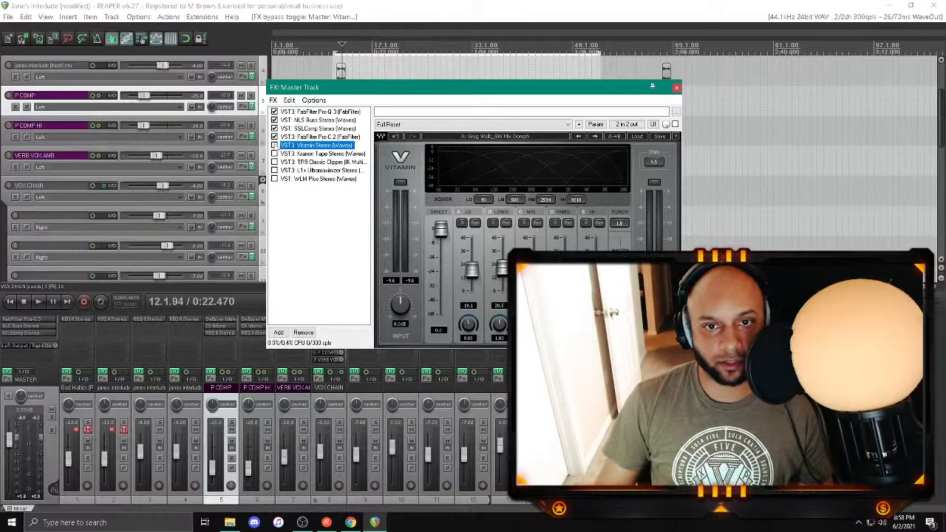
key(space)
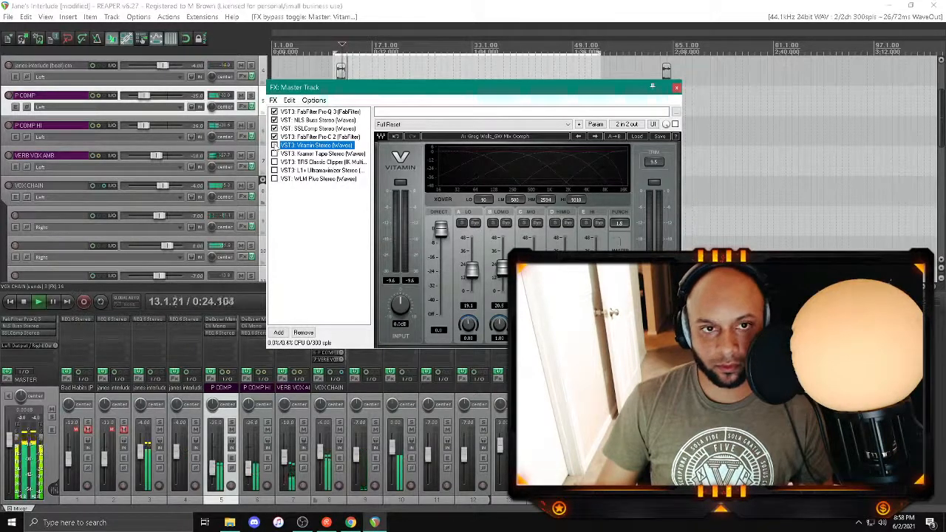
click(274, 145)
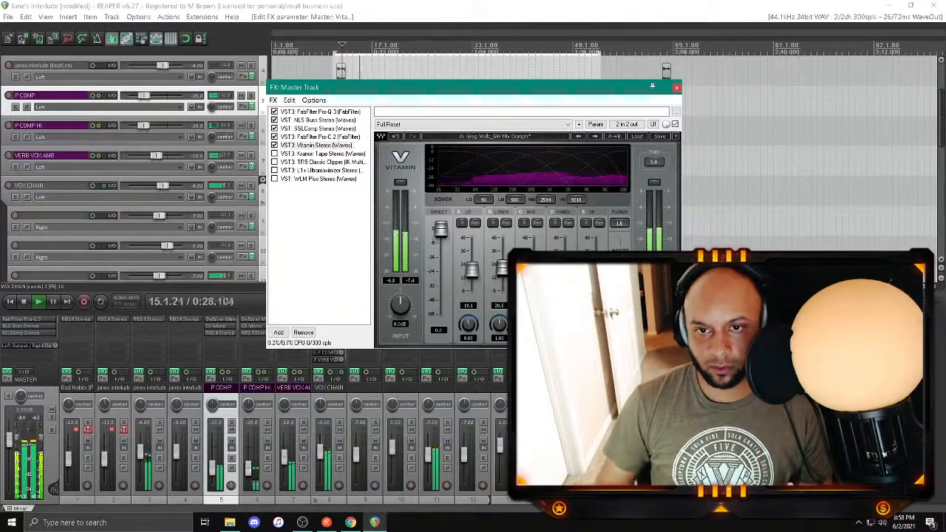
key(space)
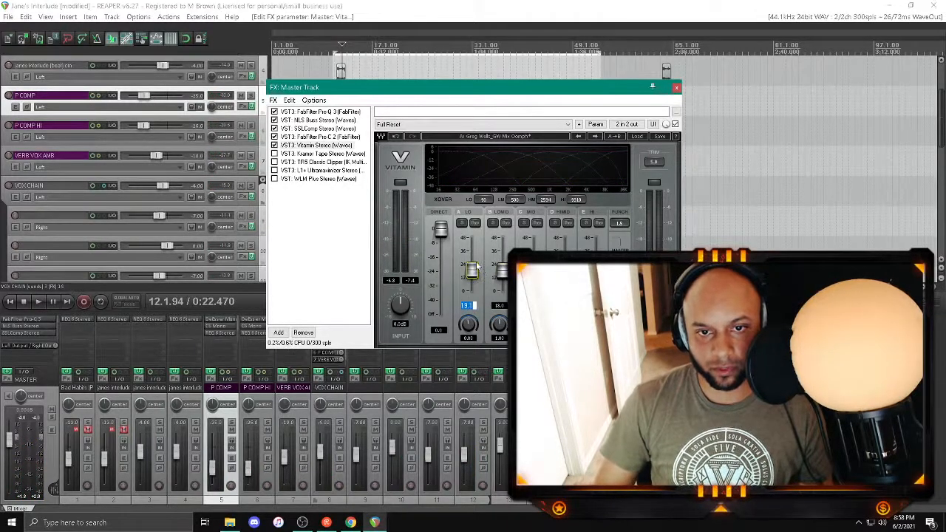
key(space)
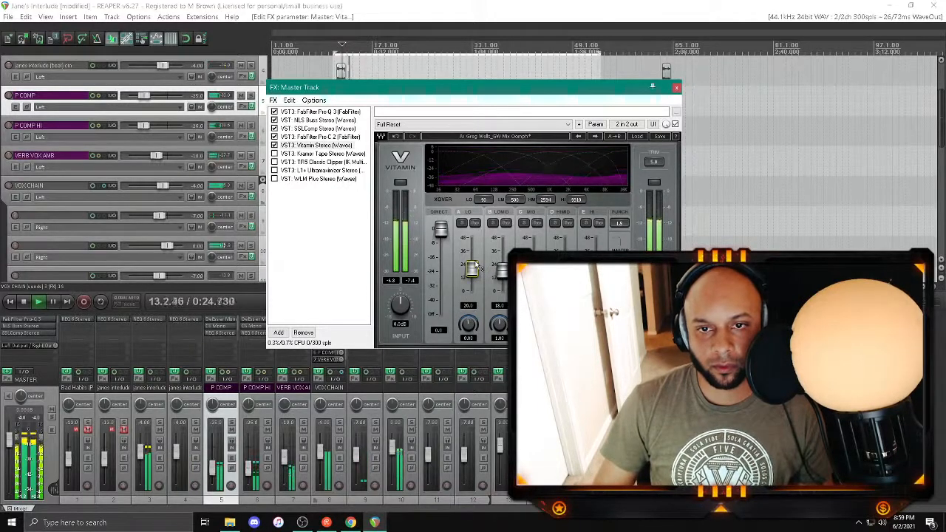
Step: Enable Kramer Tape on the master and load its Mastering Soft Clean Compression preset
click(293, 154)
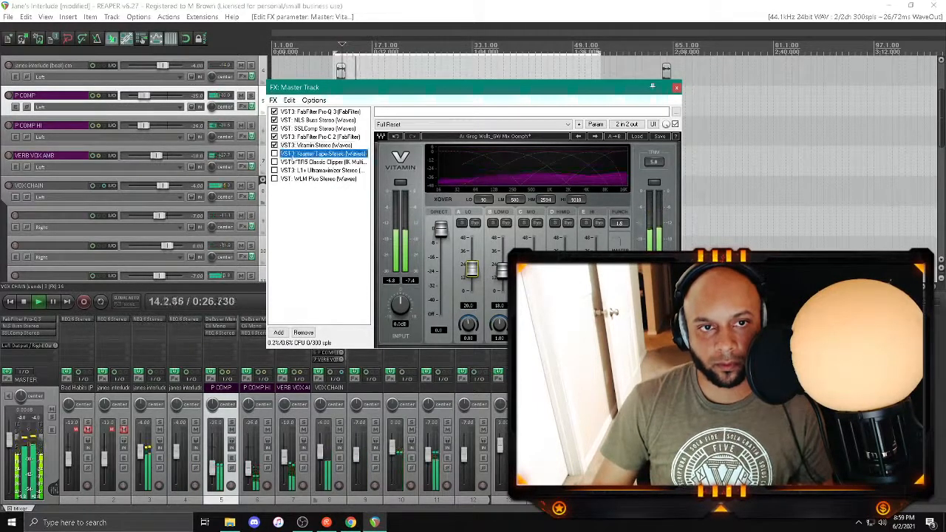
click(274, 153)
key(space)
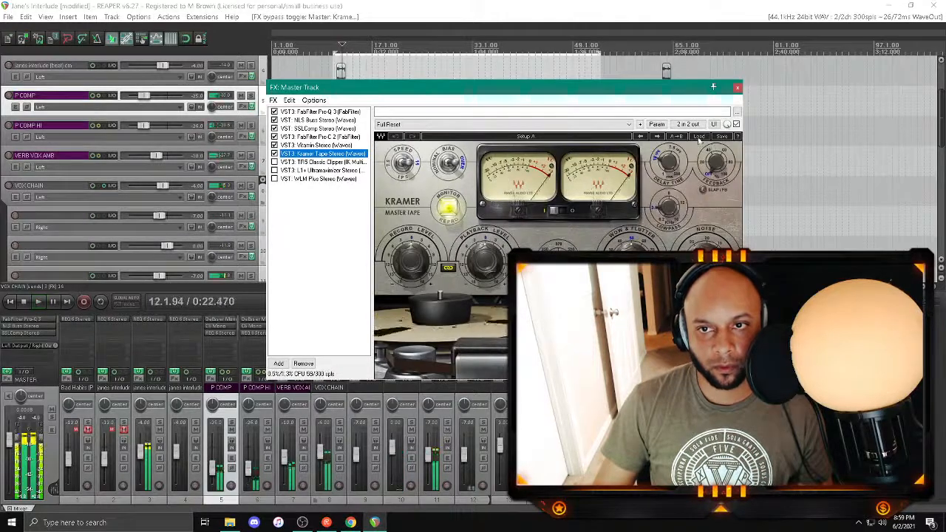
click(699, 136)
mouse_move(782, 248)
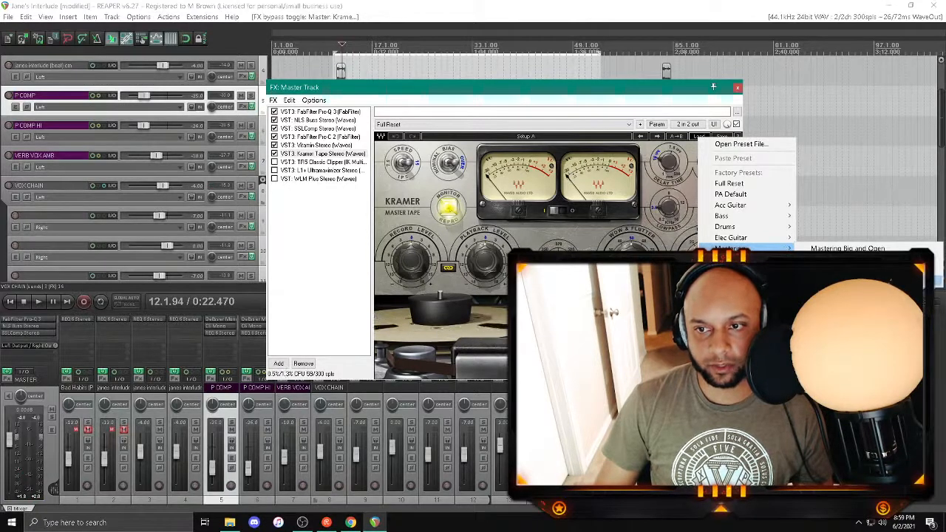
click(934, 280)
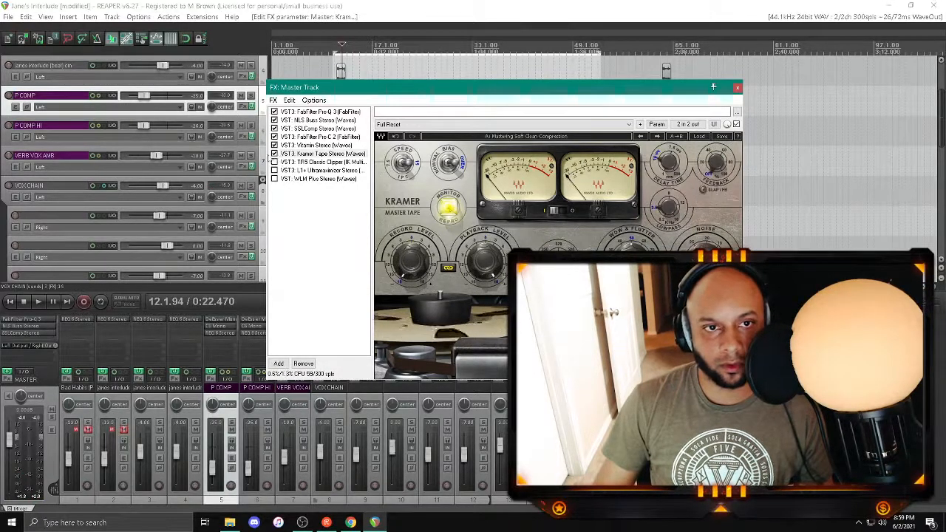
Step: Compare the mix with Kramer Tape bypassed and enabled during playback, leaving it enabled
click(275, 154)
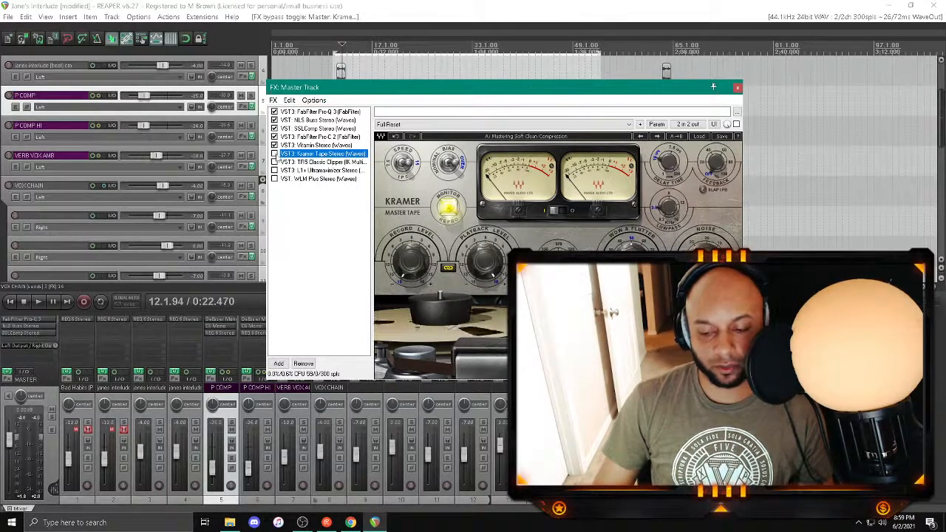
key(space)
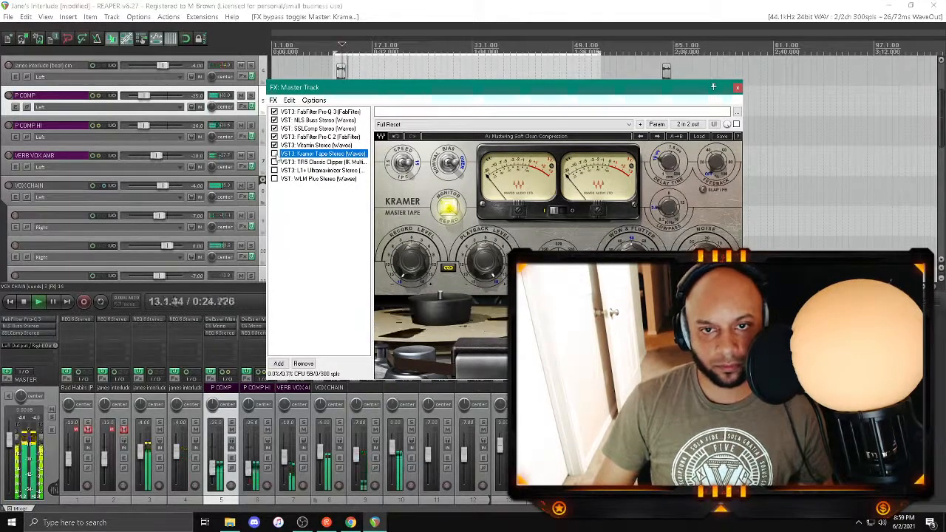
click(275, 153)
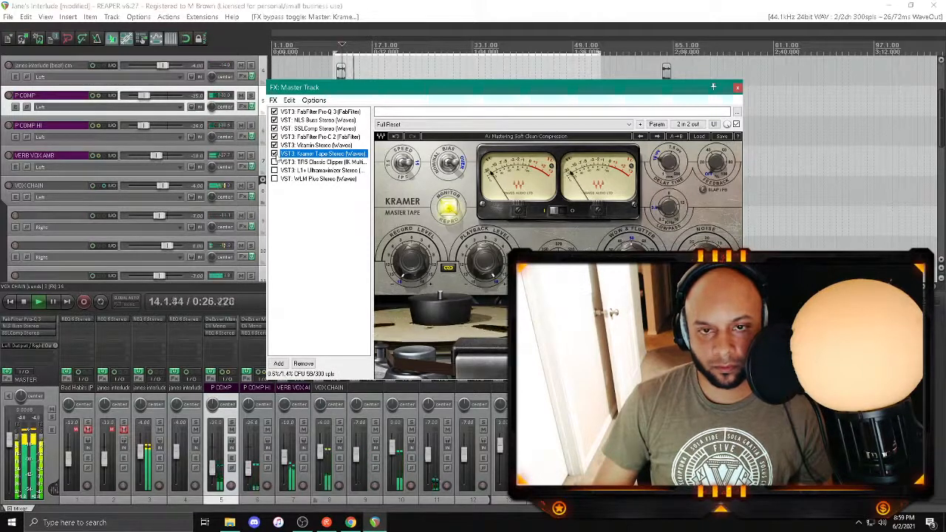
Step: Replay the passage with Kramer Tape off and back on to judge its effect on the mix
click(274, 154)
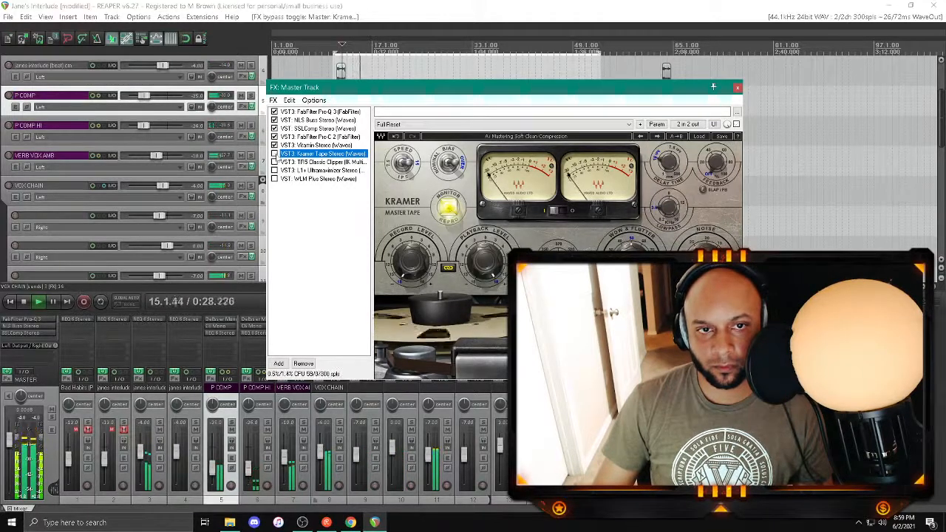
key(space)
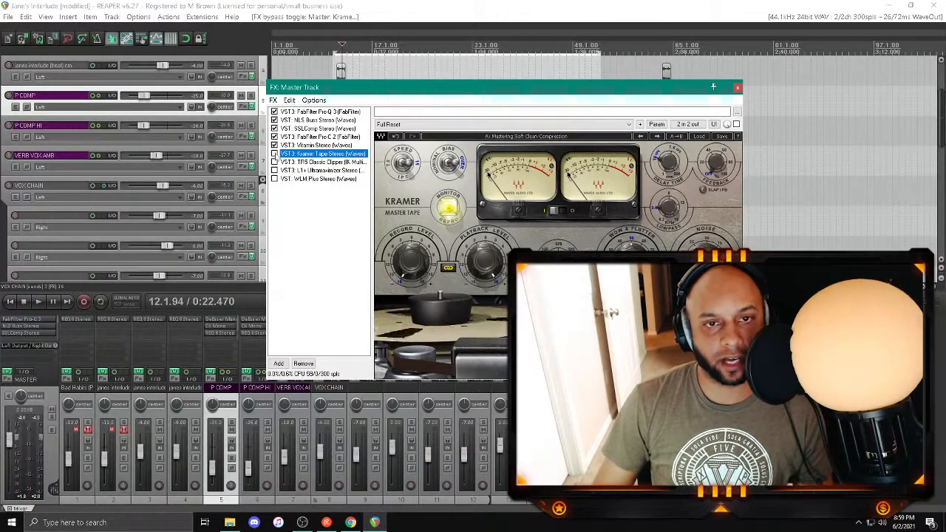
key(space)
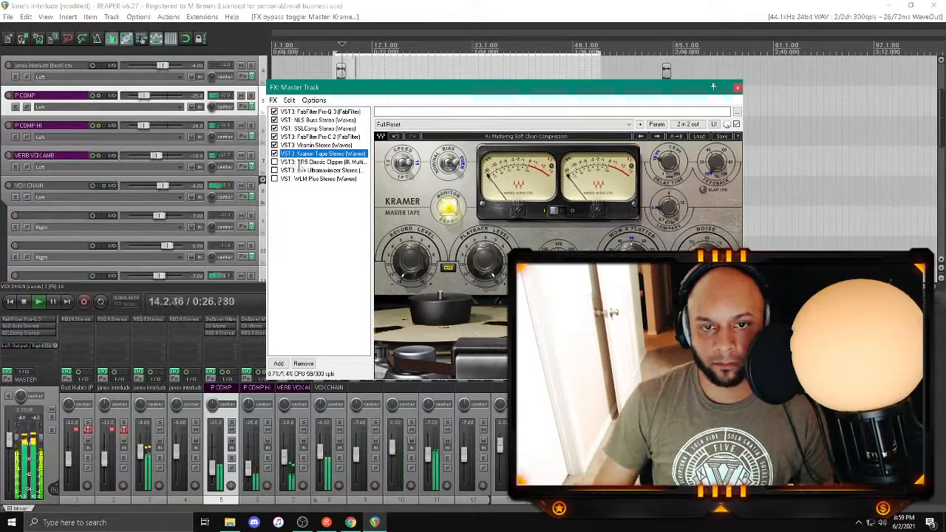
Step: Open TR5 Classic Clipper in the master effects chain and enable it during playback
click(299, 163)
key(space)
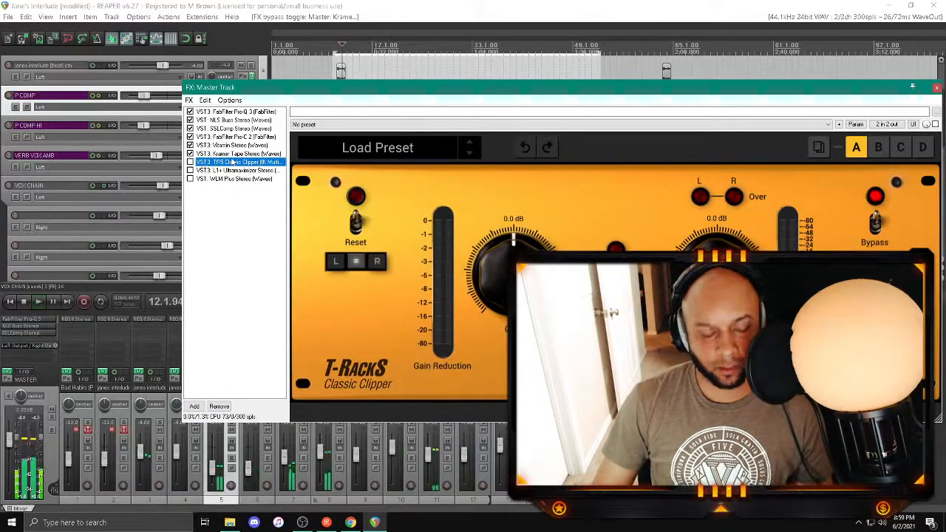
click(283, 7)
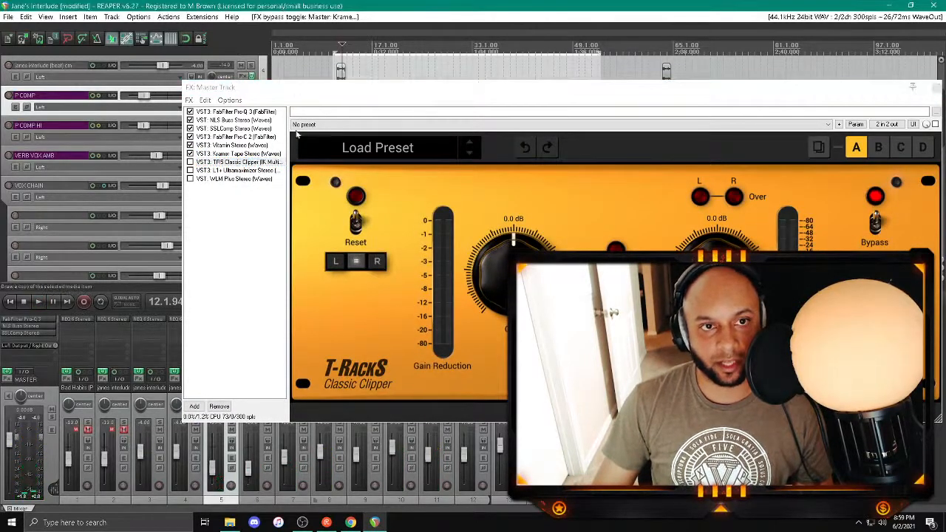
click(201, 164)
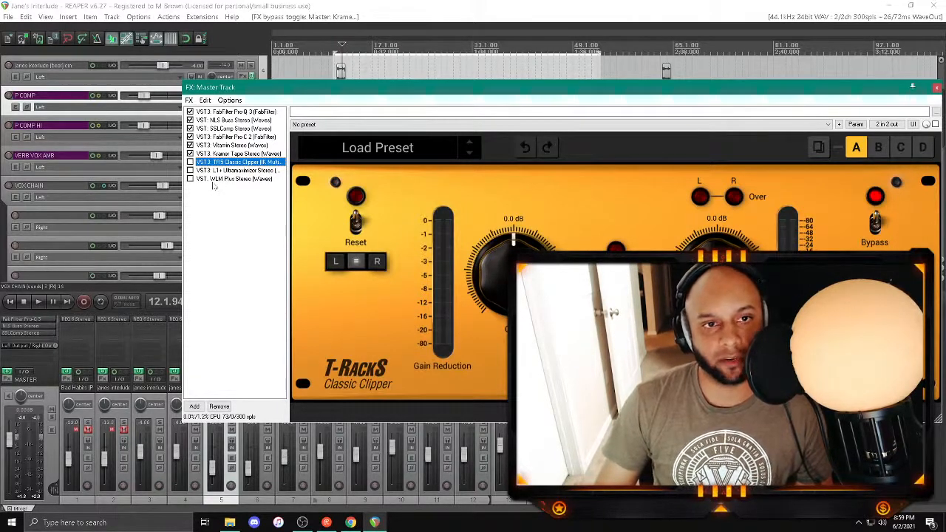
key(space)
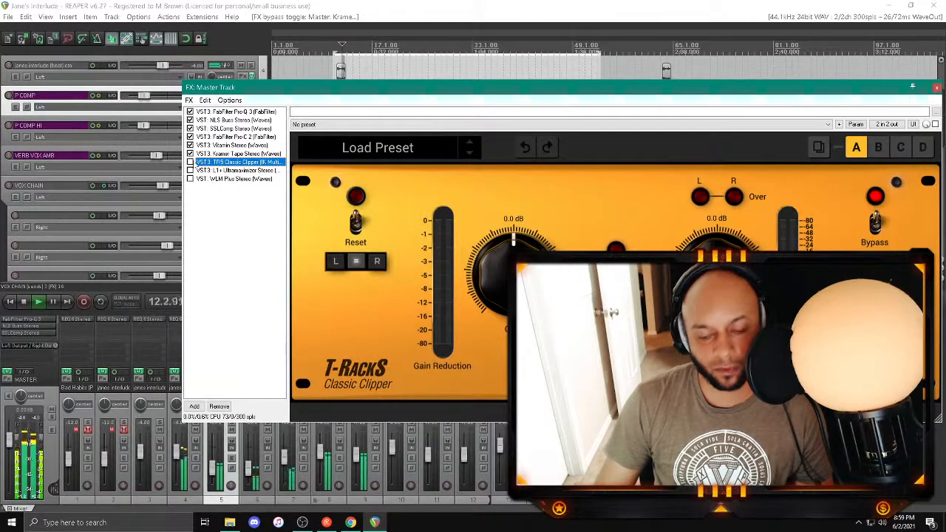
click(190, 161)
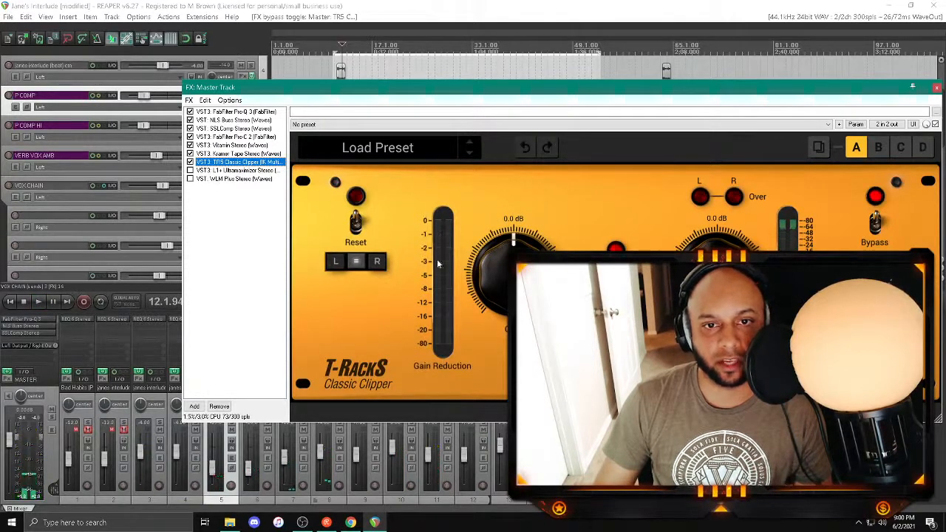
Step: Set the Classic Clipper's output level to -0.3 dB while the mix plays
drag(616, 303, 615, 295)
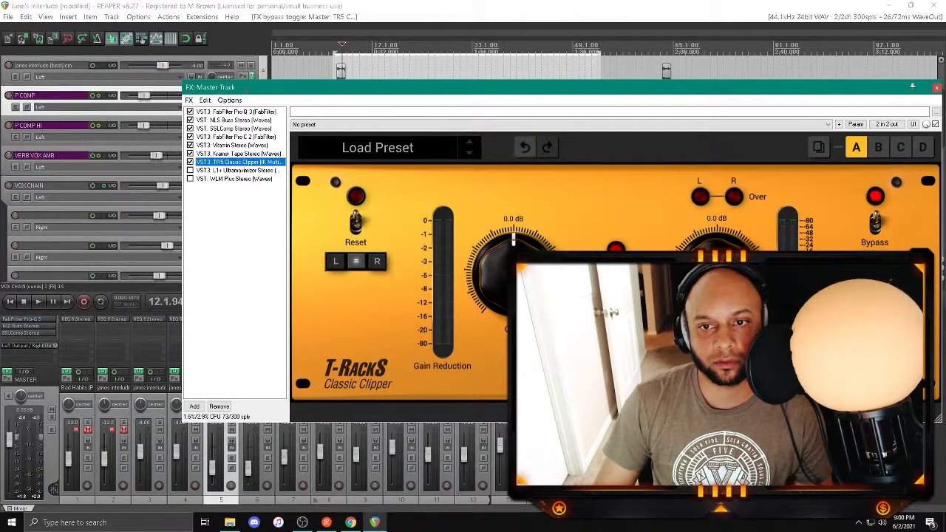
key(space)
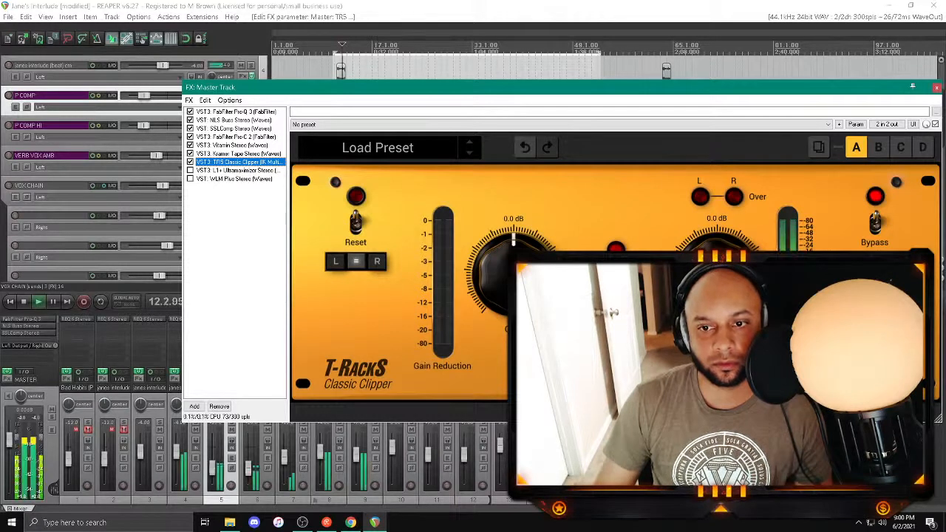
double_click(716, 219)
text(-)
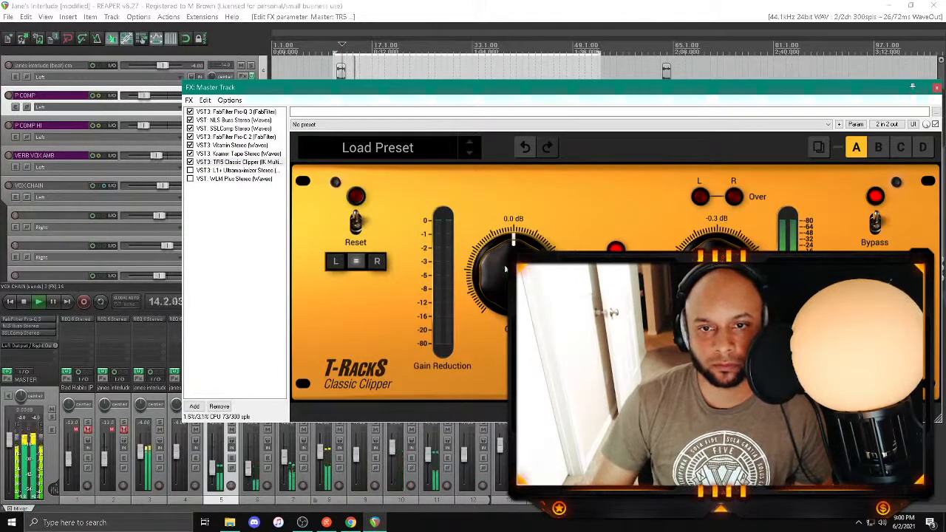
Step: Try raising the Classic Clipper's gain to 6.3 dB during playback
double_click(513, 218)
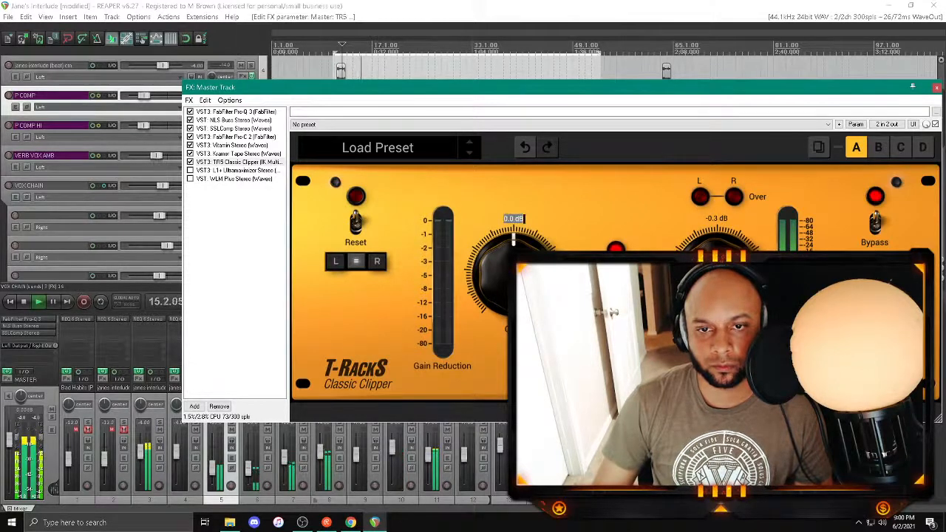
text(12)
key(Return)
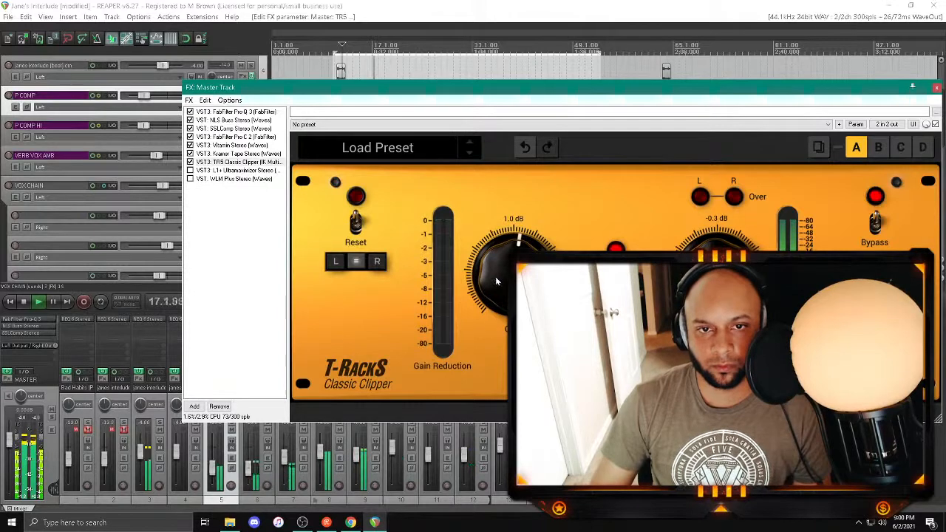
scroll(496, 282, up, 3)
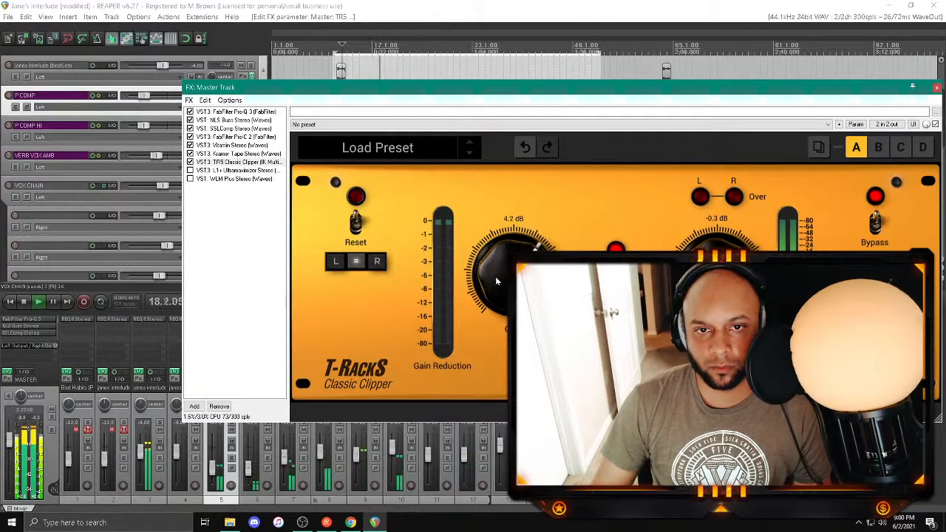
scroll(496, 282, up, 1)
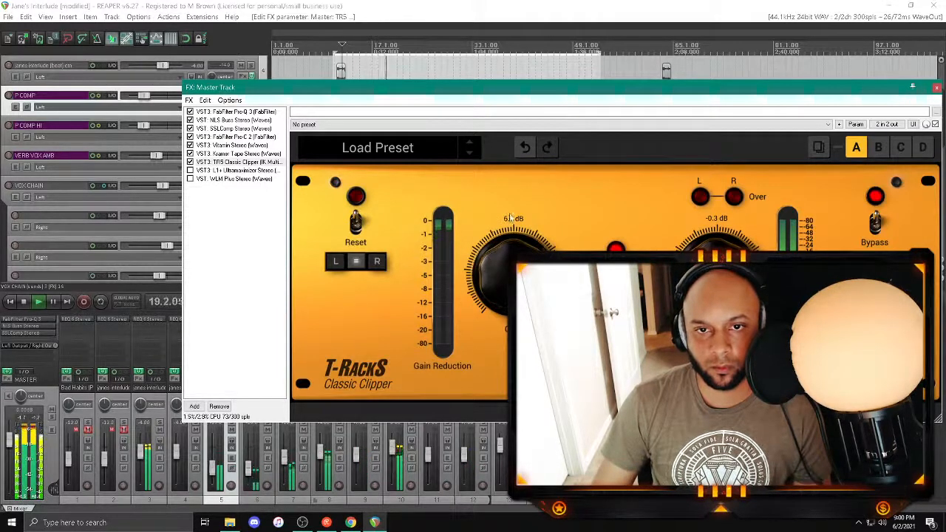
key(space)
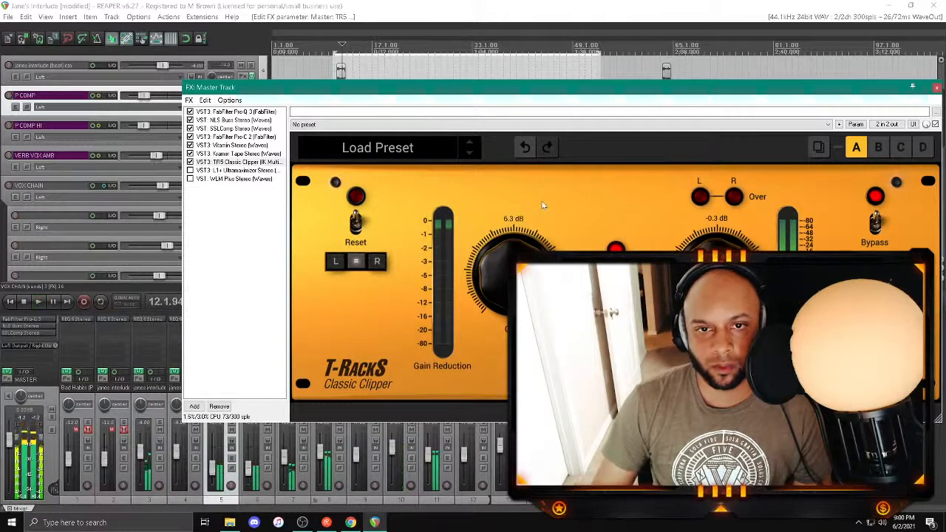
Step: Set the Classic Clipper's gain to 4.5 dB and audition the mix
double_click(513, 219)
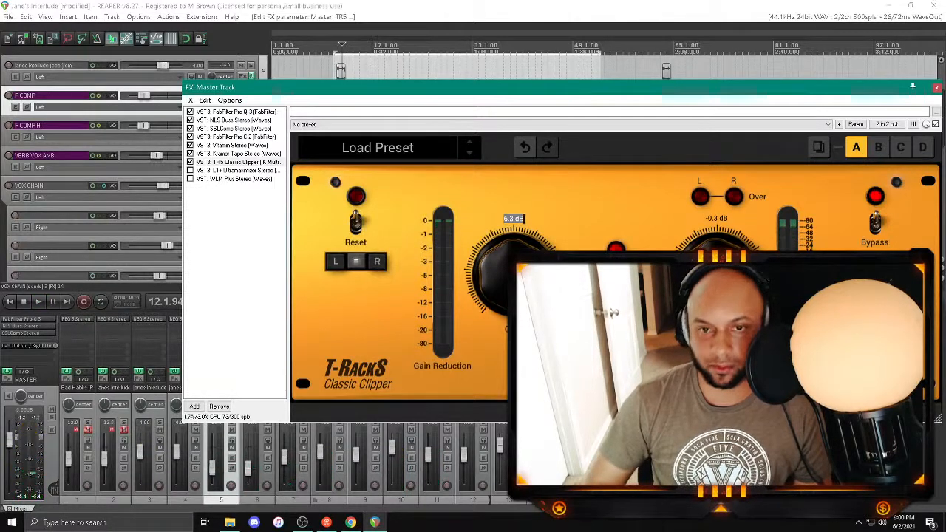
text(4.5)
key(Return)
key(space)
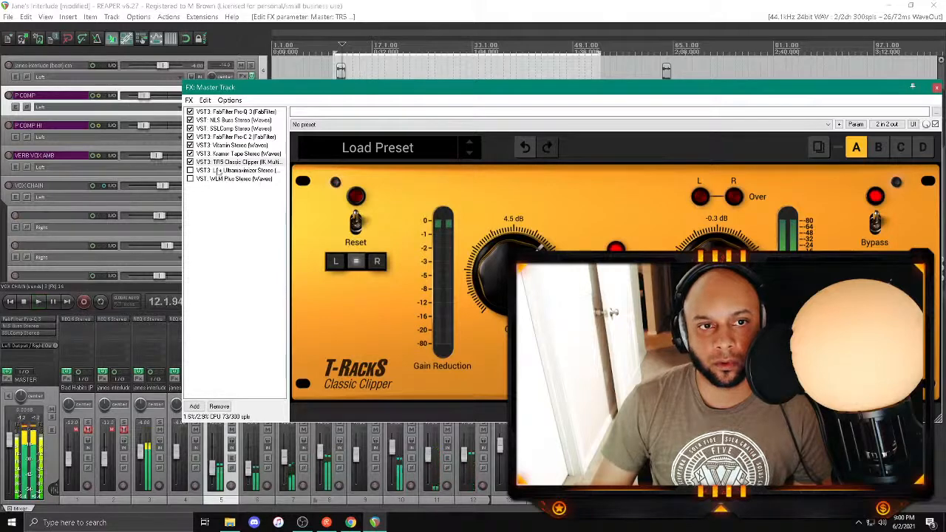
Step: Reopen Vitamin on the master and examine its band levels while the mix plays
click(211, 171)
click(229, 145)
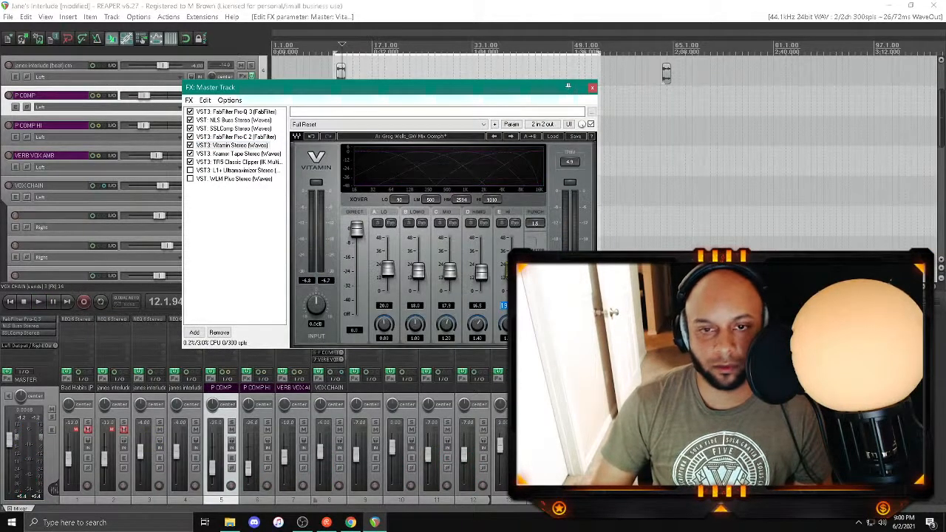
key(space)
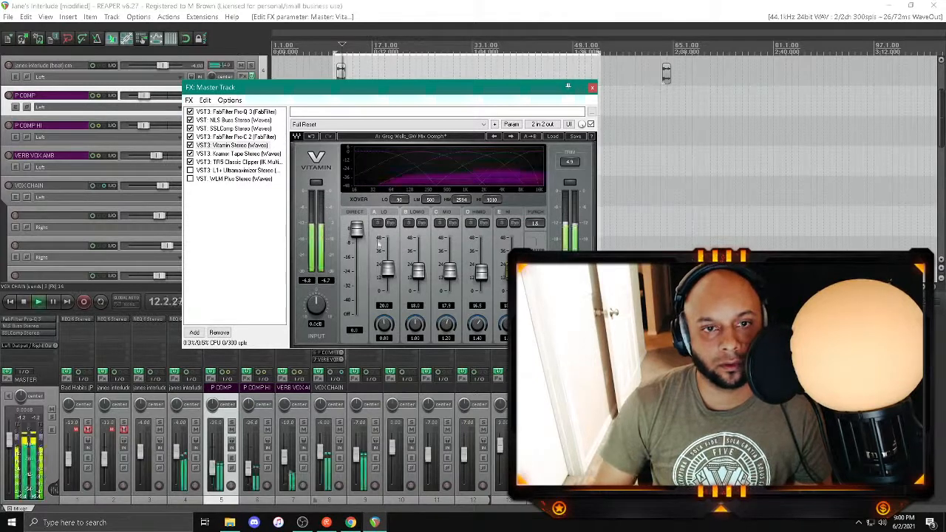
Step: Enable L1+ Ultramaximizer and WLM Plus on the master and check the limiter's levels during playback
click(205, 172)
click(190, 170)
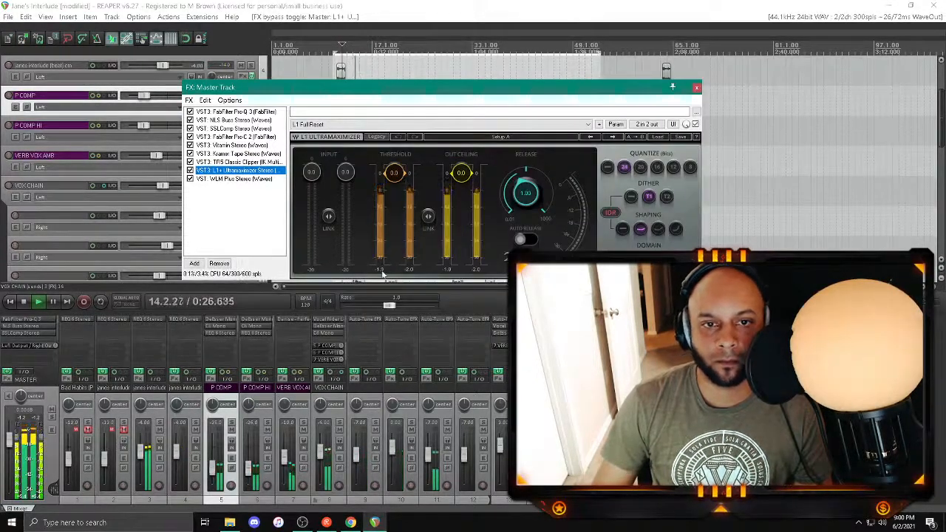
click(383, 274)
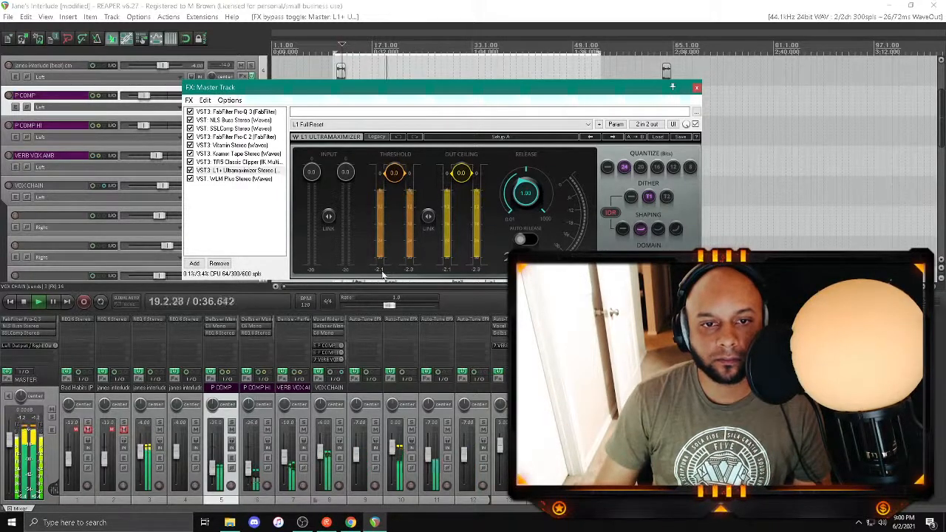
key(space)
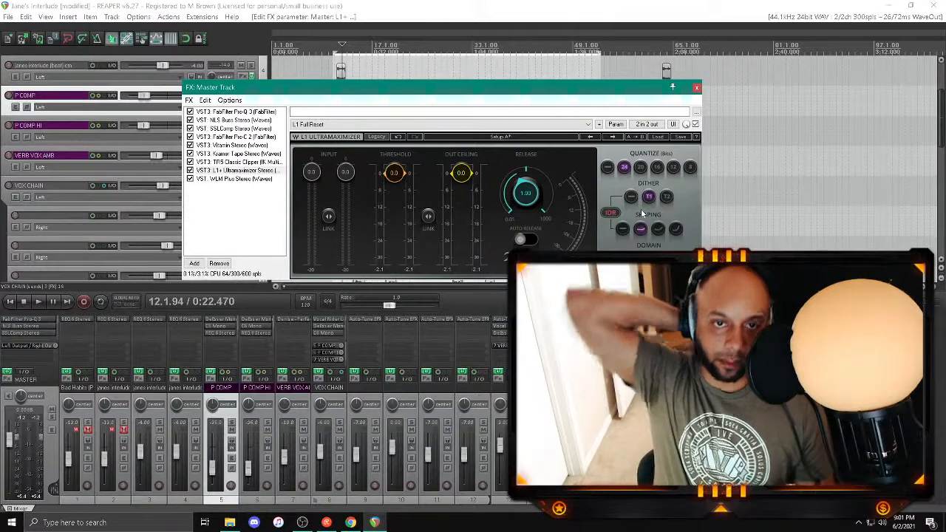
Step: Check the mix's loudness in WLM Plus and set the L1+ Ultramaximizer's threshold to -3.0 and out ceiling to -0.2
key(space)
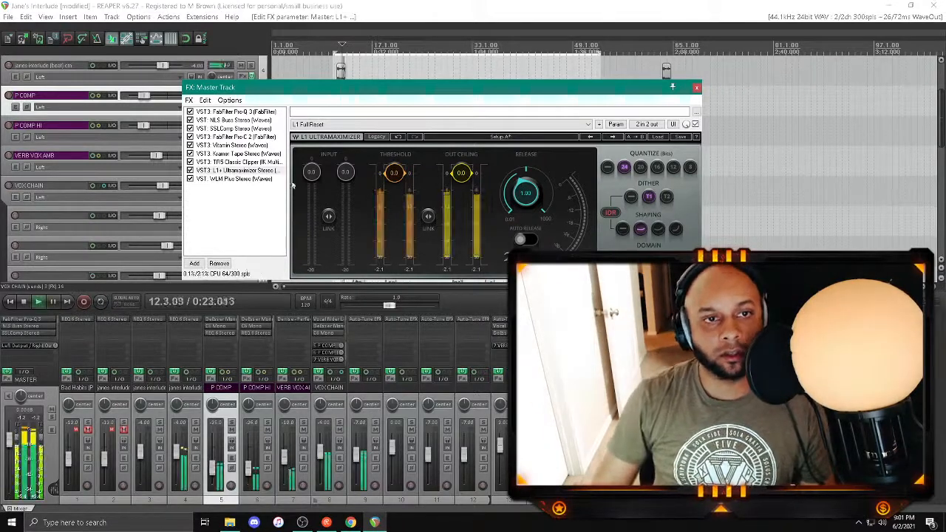
click(233, 178)
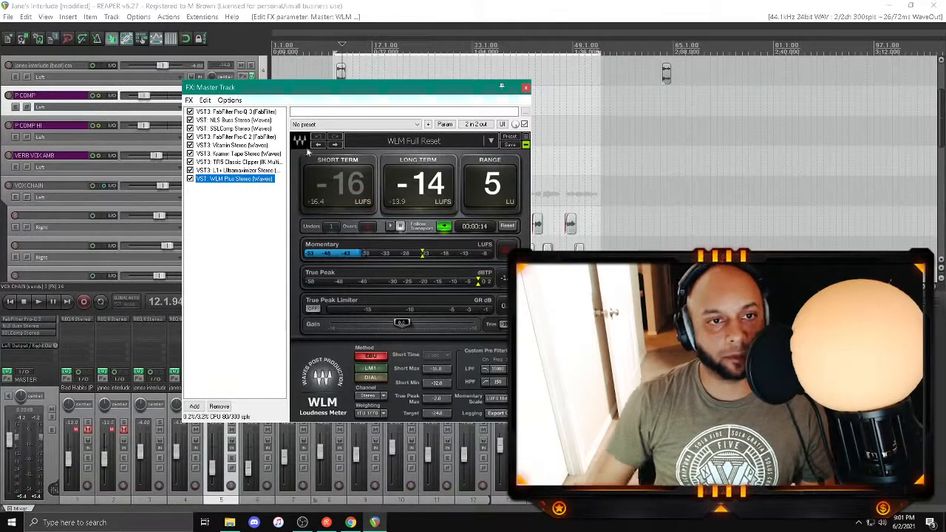
click(236, 170)
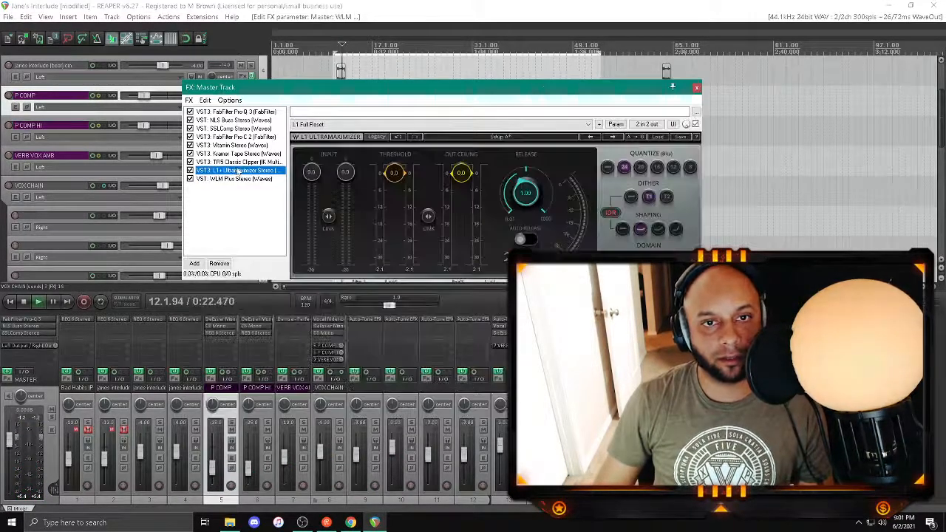
key(space)
key(space)
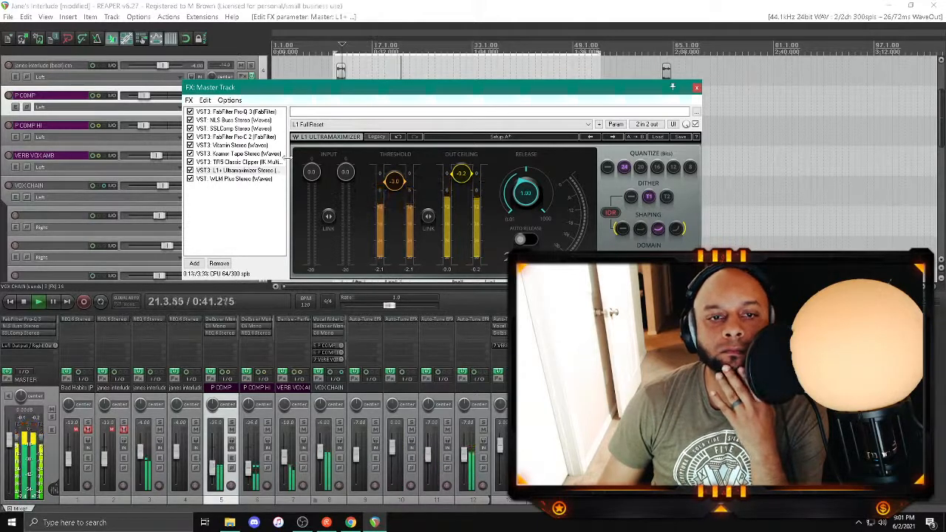
Step: Recheck the loudness in WLM Plus and set the Classic Clipper's gain to 5.0 dB
click(234, 178)
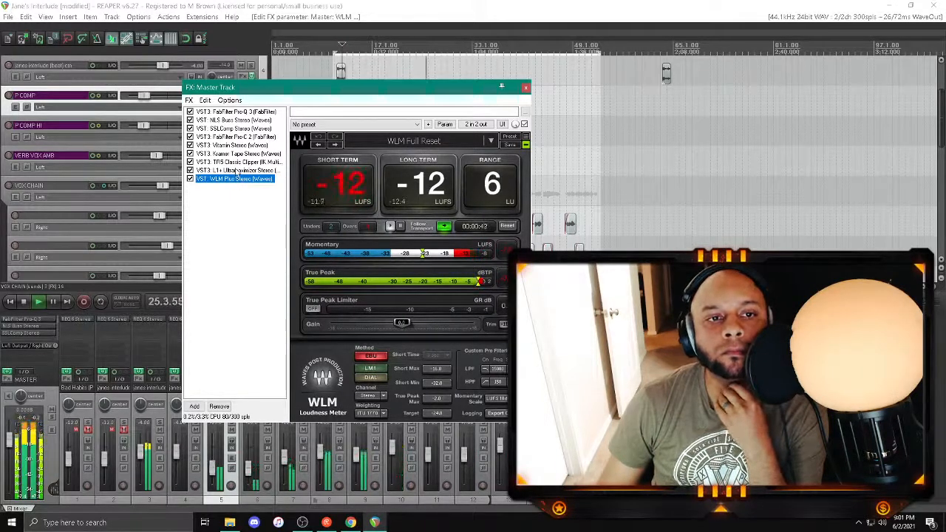
click(233, 145)
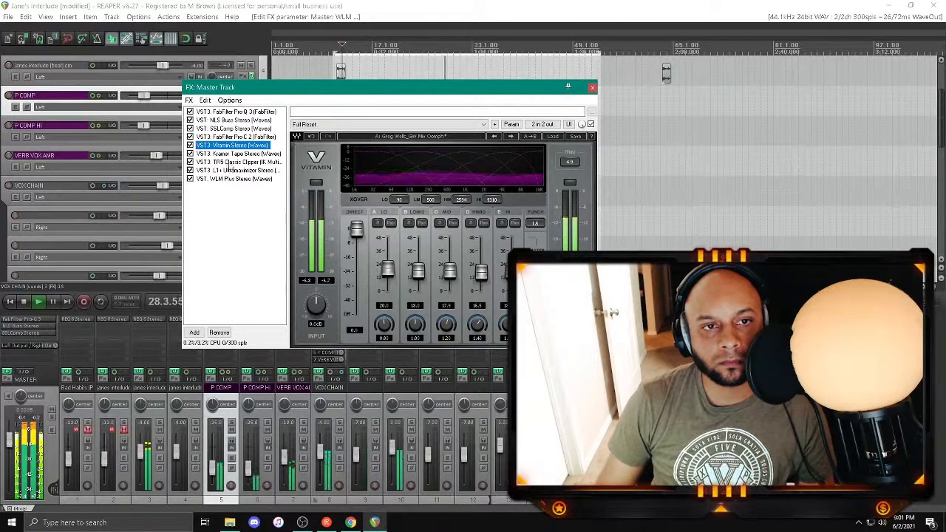
click(230, 162)
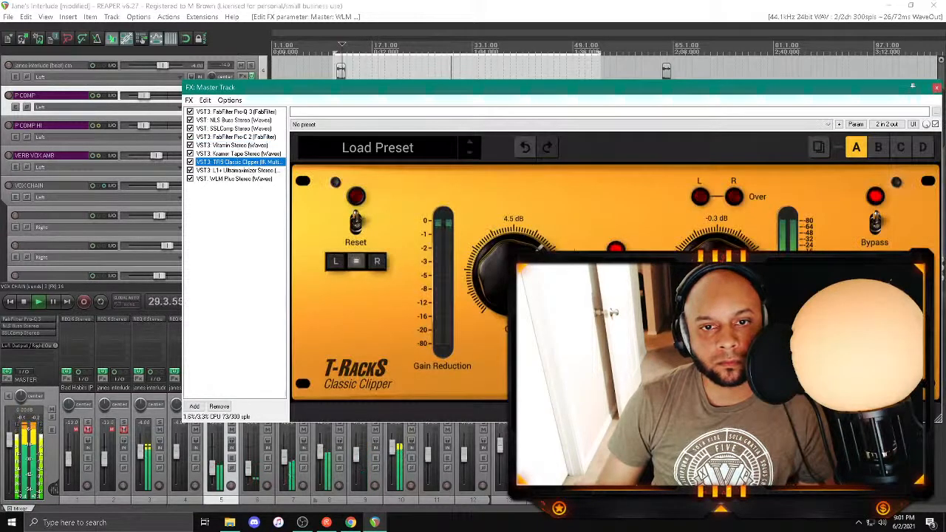
double_click(513, 219)
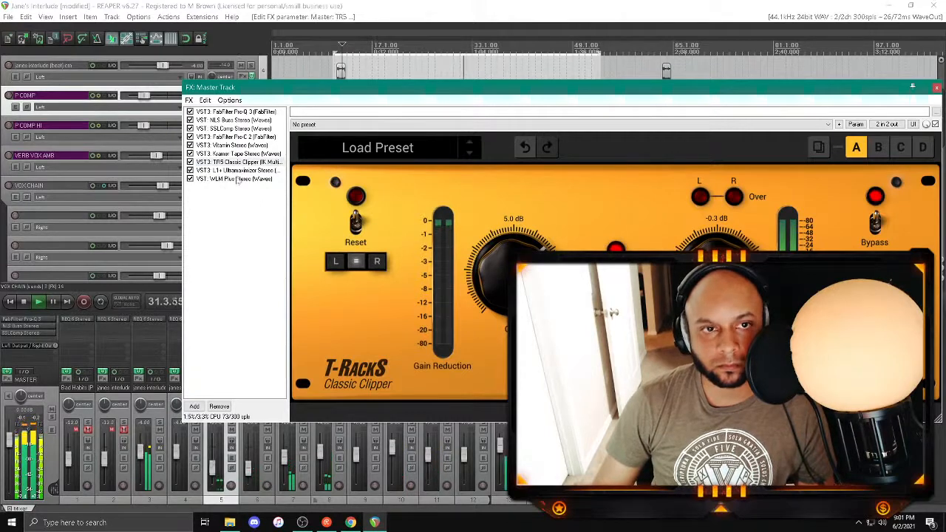
Step: Close the master effects chain and hide the mixer
click(936, 87)
key(space)
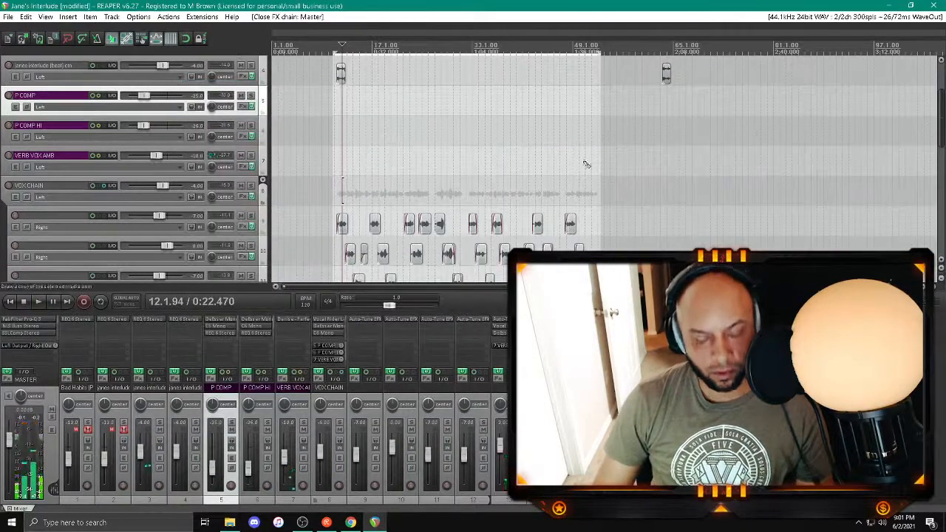
key(ctrl+m)
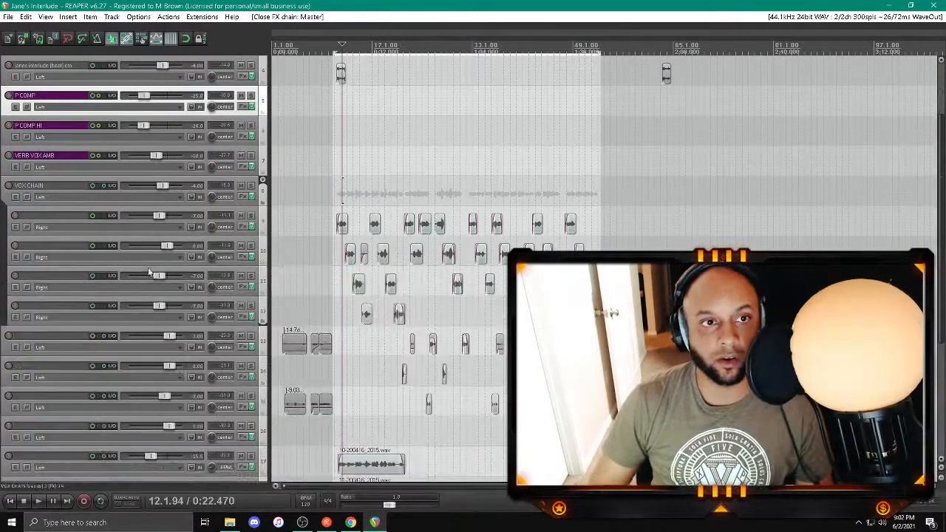
Step: Add FabFilter Pro-Q 3 to the effects chain of the unmuted full-length "janes interlude (beat)-cm" track, after REQ 6
scroll(164, 246, up, 3)
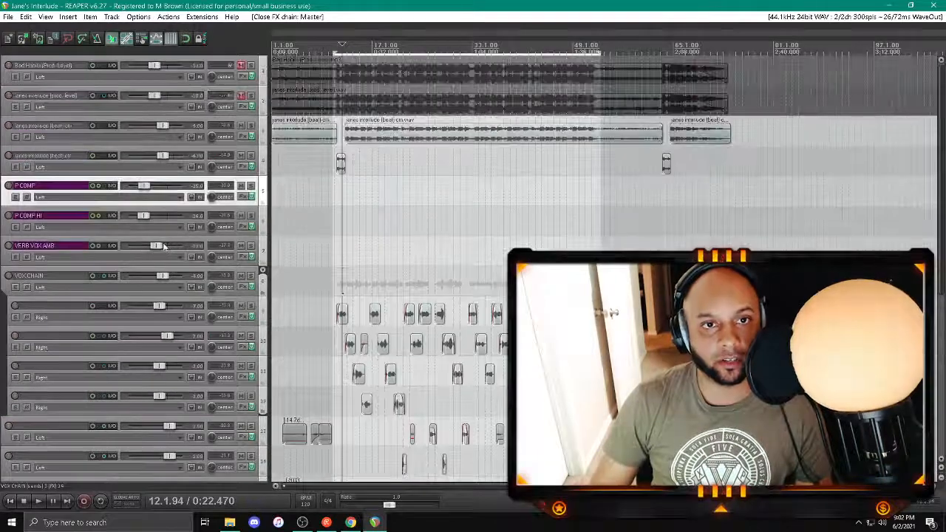
click(242, 136)
double_click(86, 114)
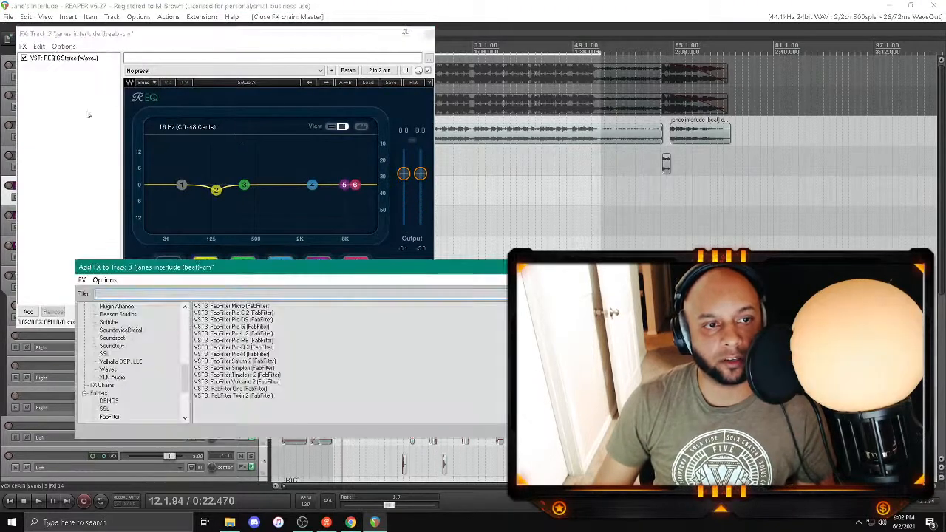
scroll(137, 384, down, 4)
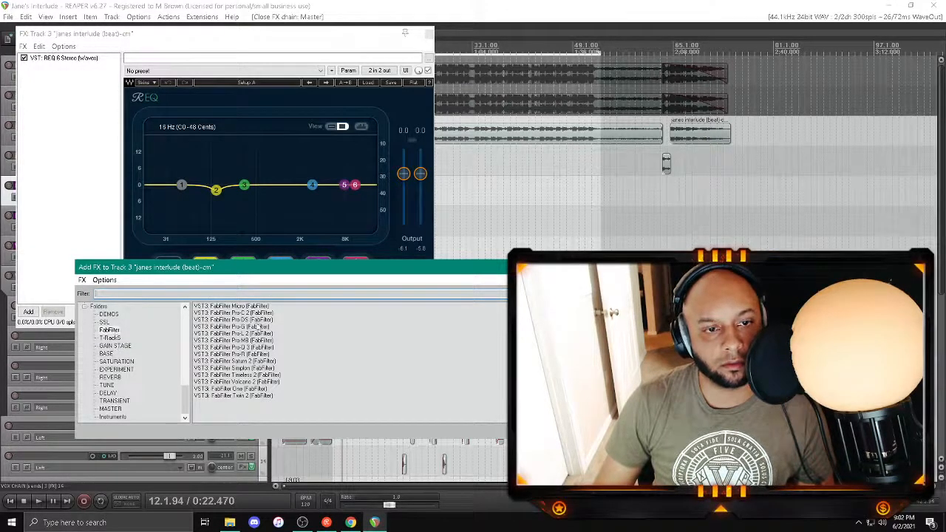
double_click(240, 347)
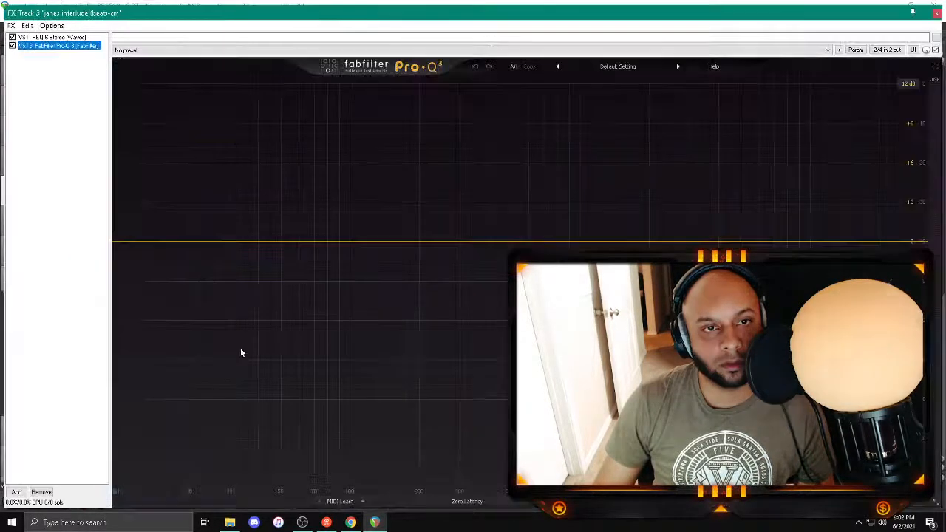
Step: Create a low shelf band at about 72 Hz in Pro-Q 3 and set its gain to 0 dB while auditioning the beat
click(317, 241)
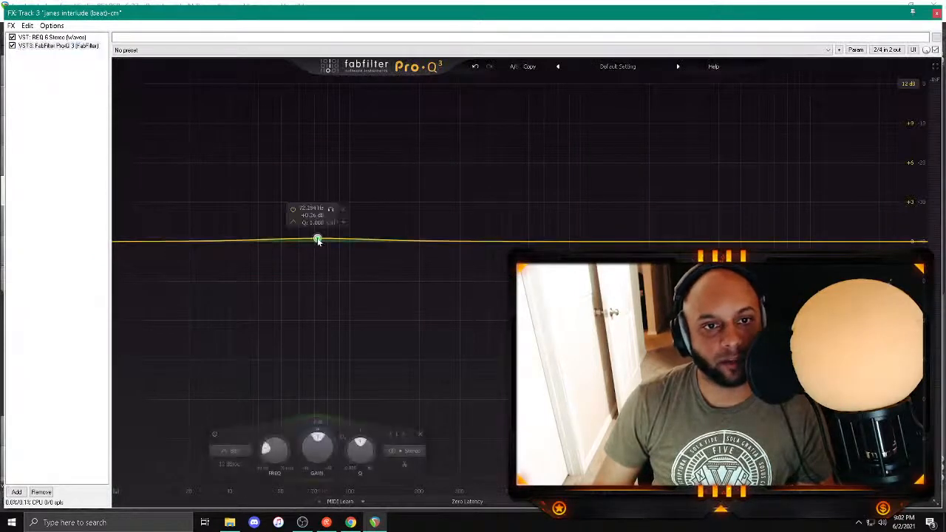
key(space)
click(295, 224)
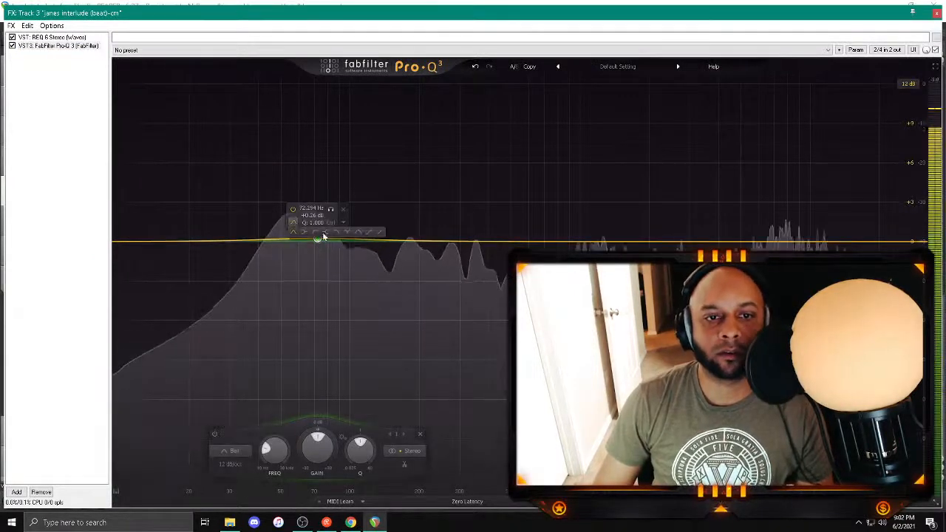
key(space)
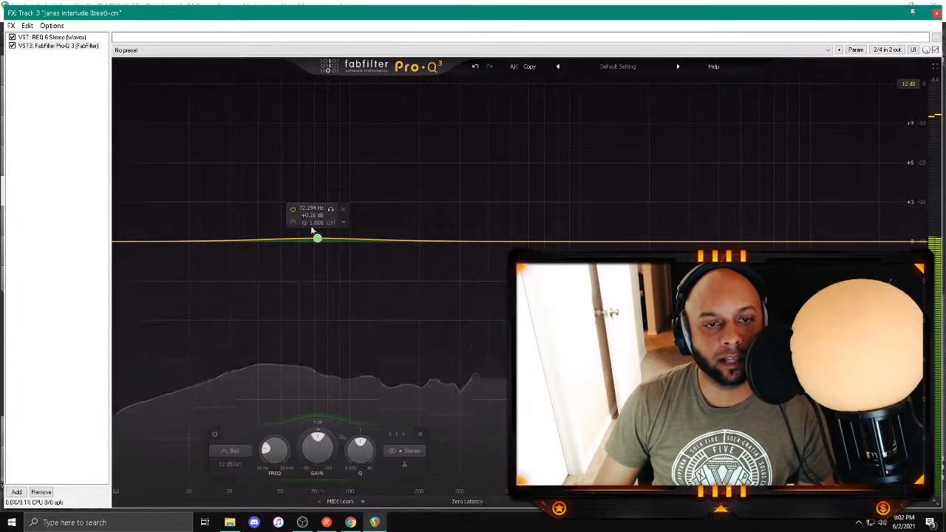
click(316, 234)
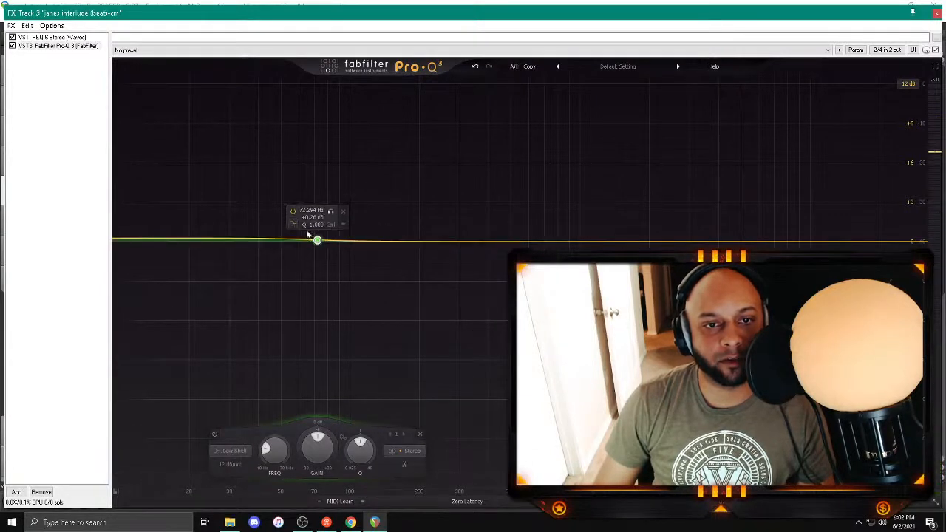
key(space)
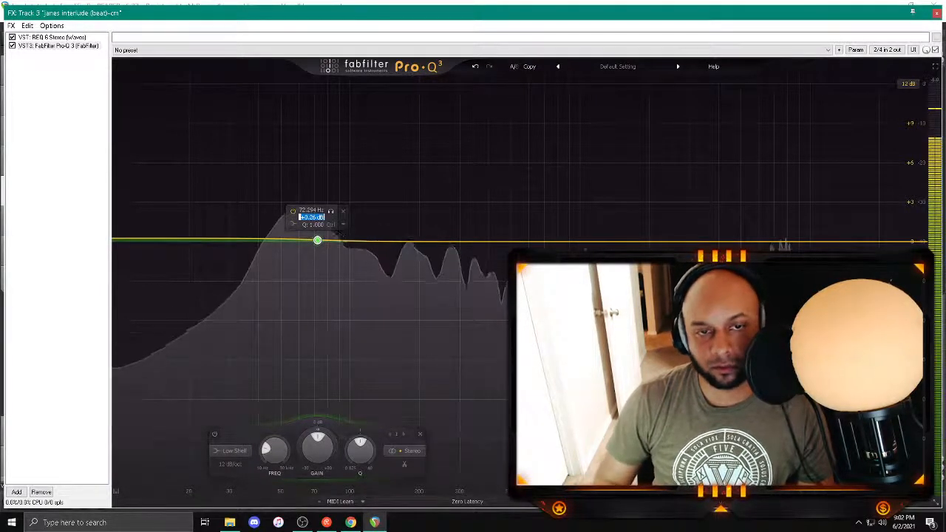
text(0)
key(Return)
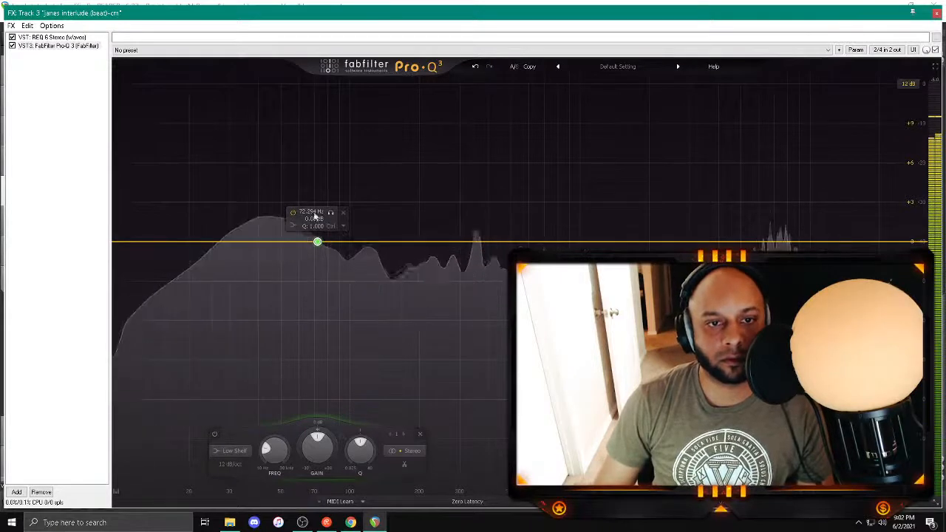
Step: Set the low shelf band's frequency to 75 Hz
double_click(312, 211)
text(750)
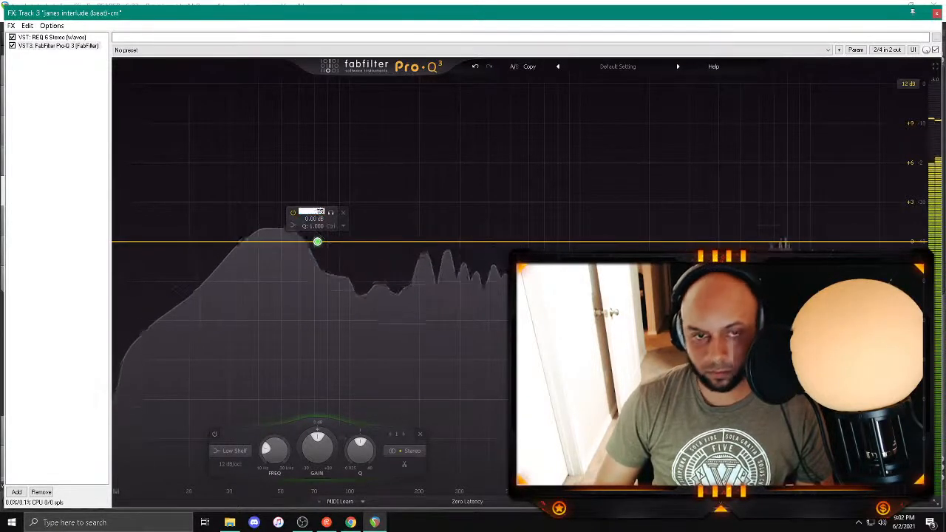
key(Return)
double_click(543, 212)
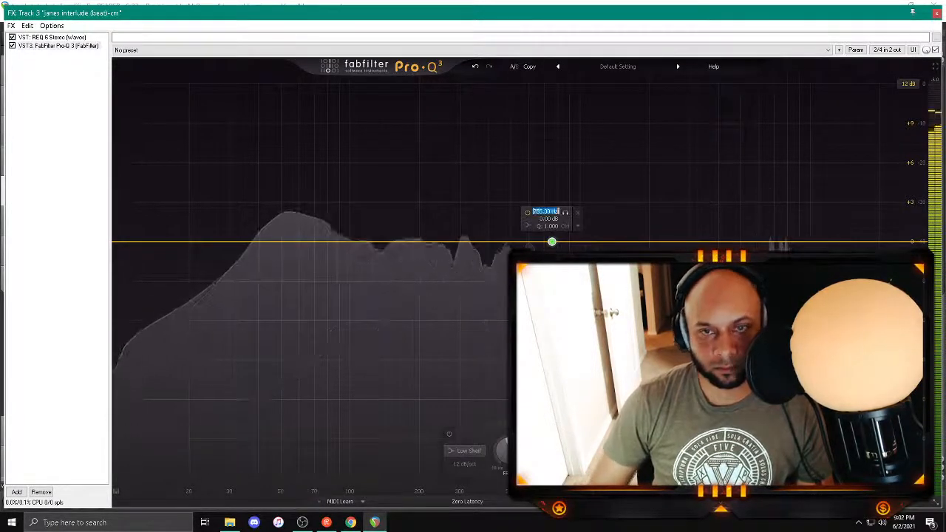
text(75)
key(Return)
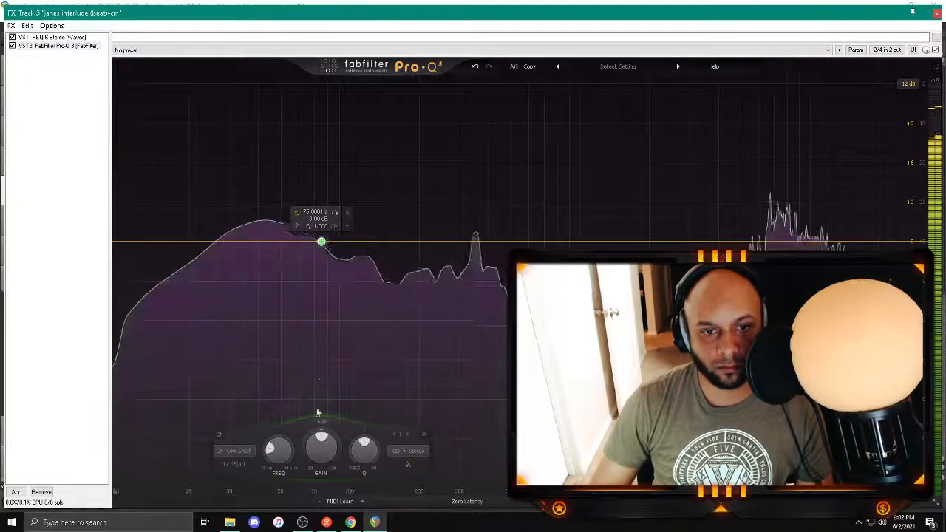
Step: Give the low shelf a dynamic range of about -1.6 dB and set its gain to -1 dB
drag(320, 430, 320, 434)
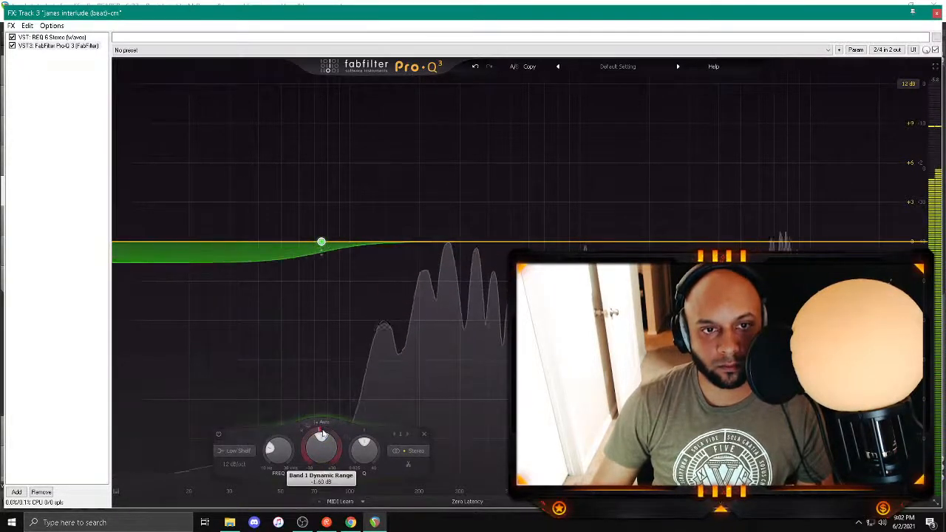
double_click(318, 220)
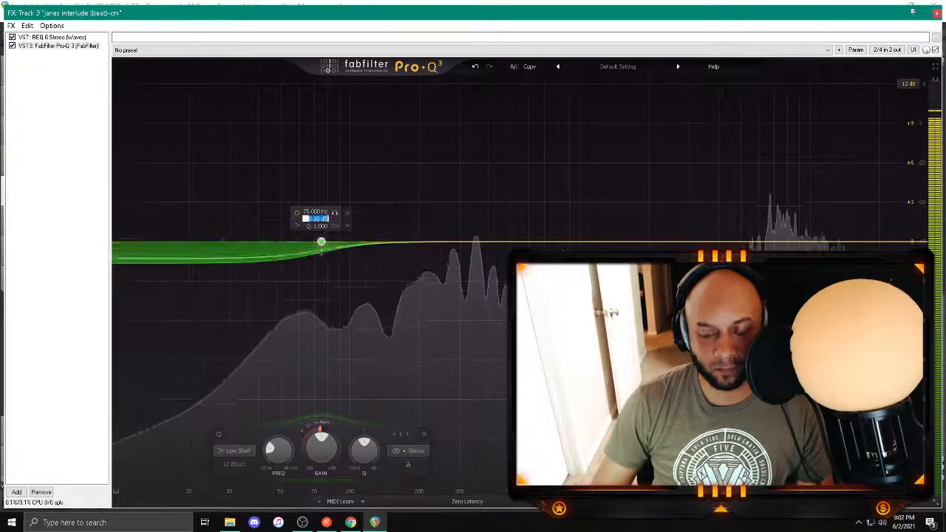
text(-1)
key(Return)
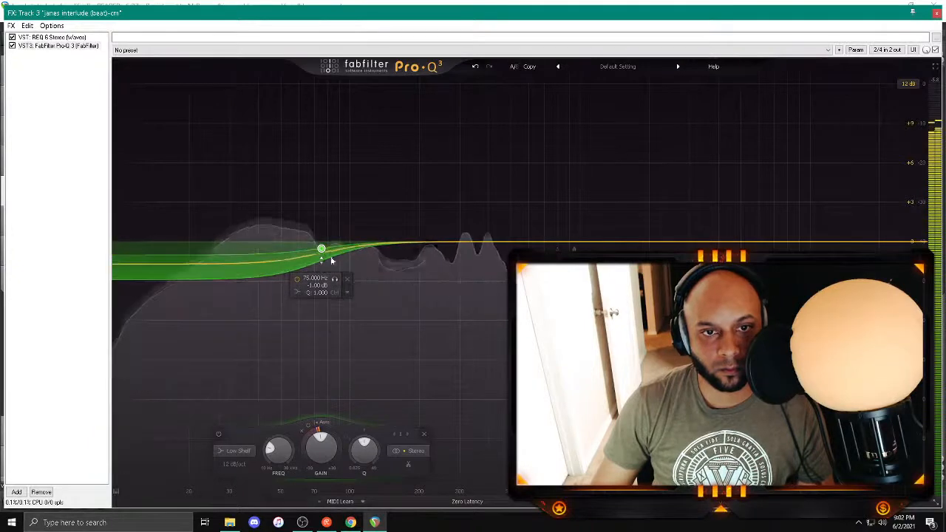
Step: Add a bell band at about 81 Hz, set its gain to -1 dB and give it a downward dynamic range
drag(359, 241, 329, 141)
scroll(332, 143, down, 2)
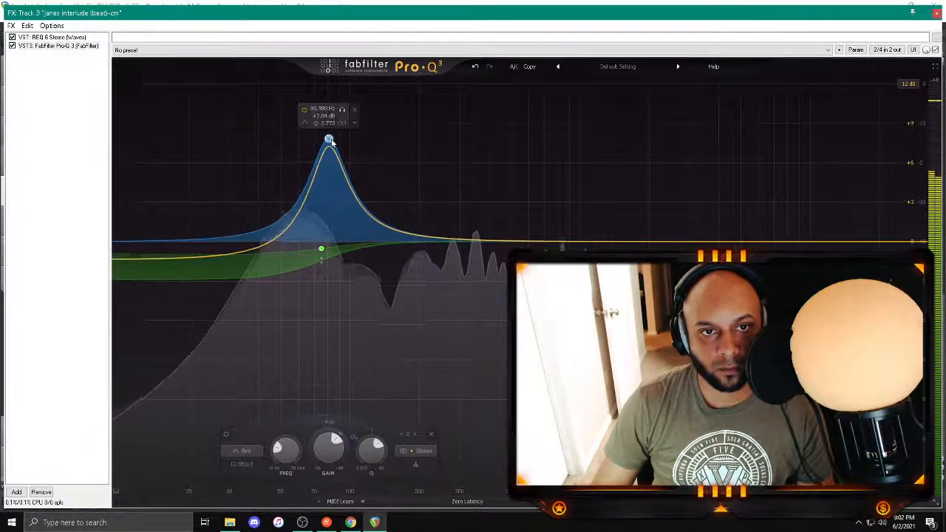
double_click(320, 116)
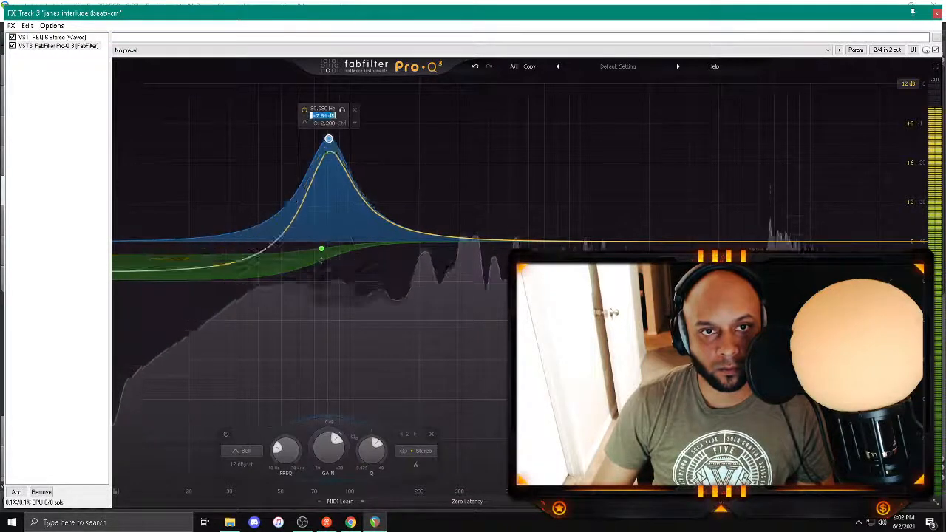
text(-1)
key(Return)
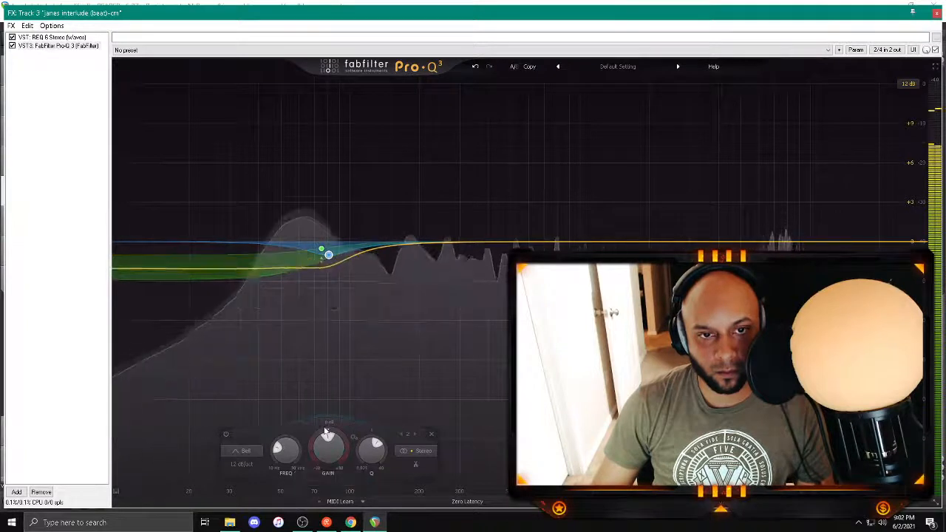
drag(329, 428, 330, 430)
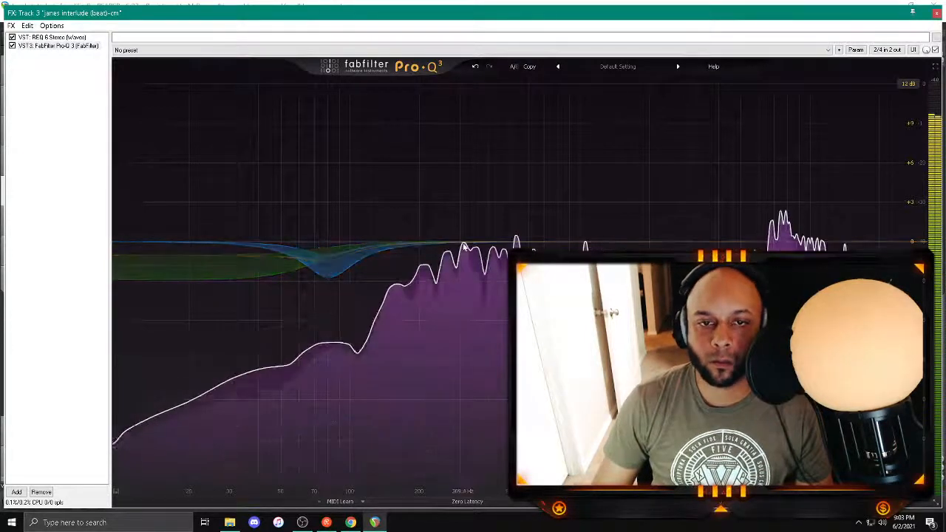
Step: Sweep a third bell band to about 199 Hz, narrow it and set its gain to -1 dB
drag(510, 241, 418, 116)
scroll(418, 117, up, 3)
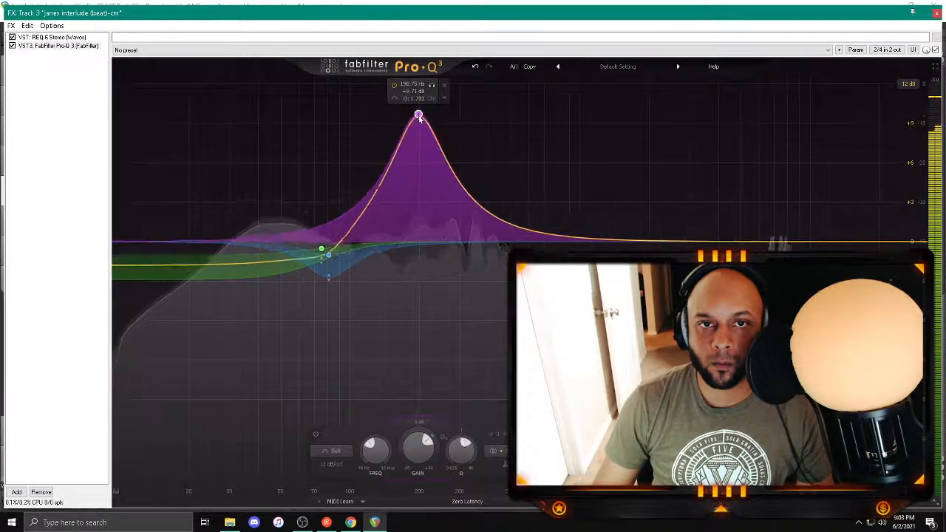
double_click(412, 93)
text(-1)
key(Return)
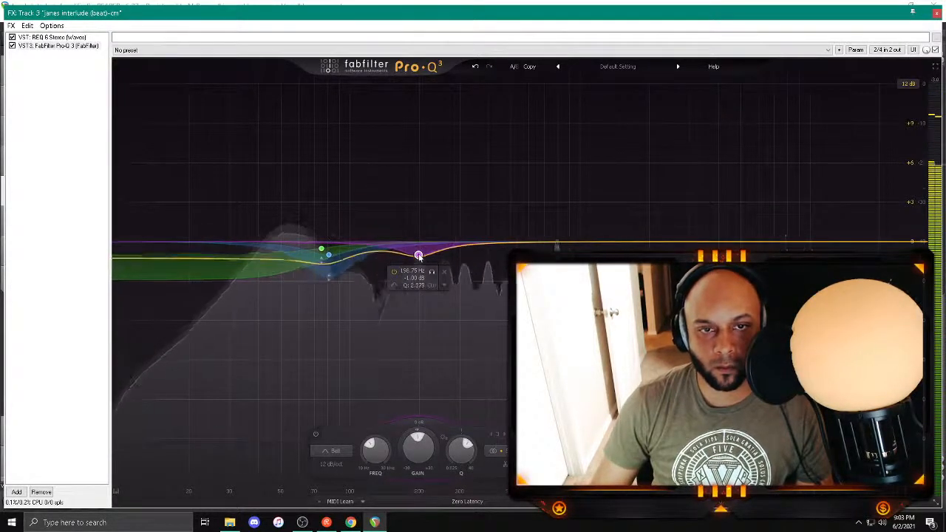
Step: Compare the beat with Pro-Q 3 bypassed and enabled, stop playback and close the track's effects chain
click(12, 46)
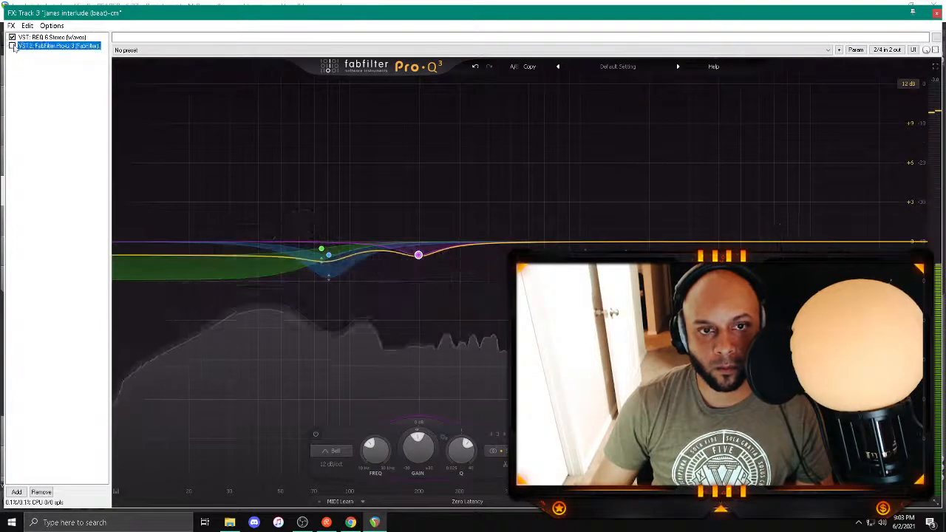
click(12, 46)
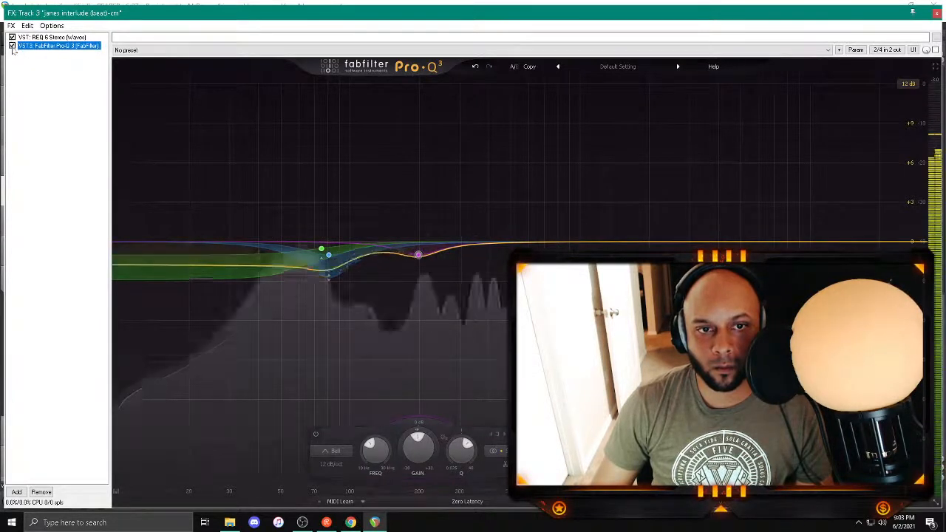
key(space)
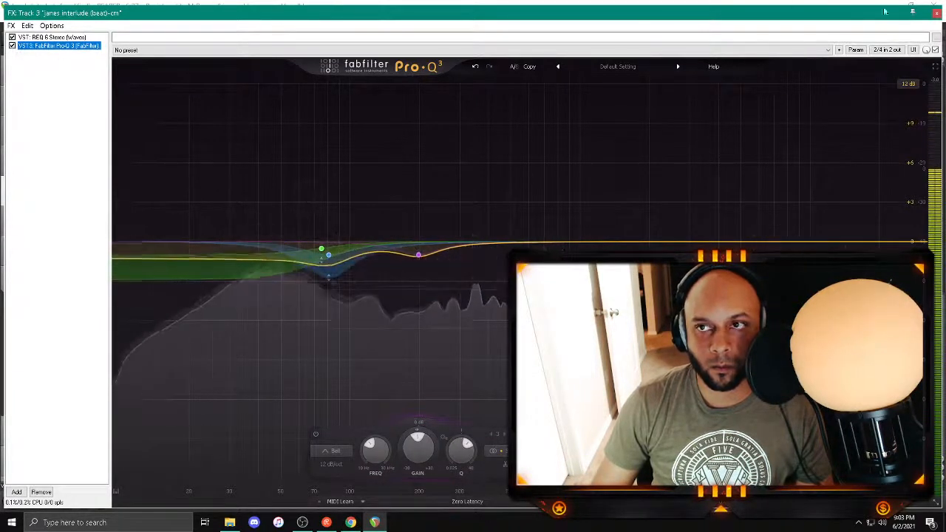
click(936, 12)
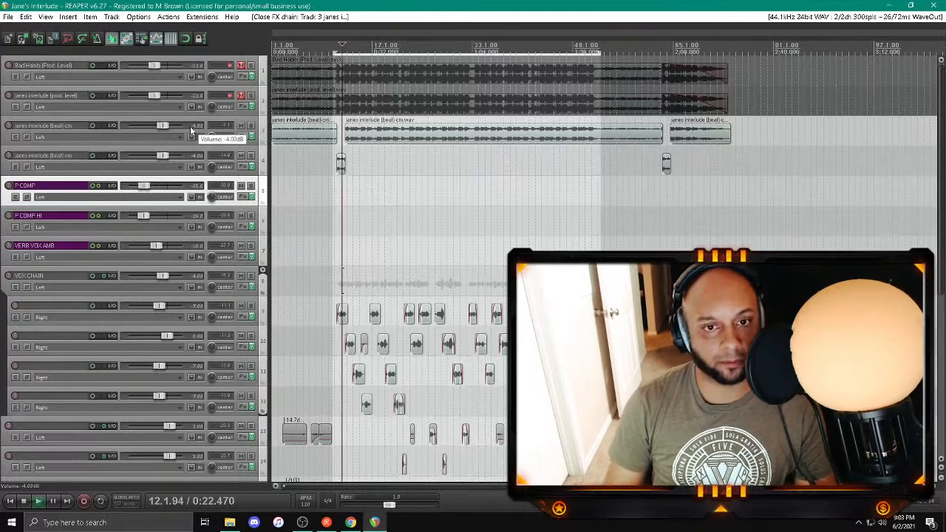
Step: Play back the mix with a brief mixer check, solo the VOX CHAIN track and open its FabFilter Pro-Q 3
key(ctrl+m)
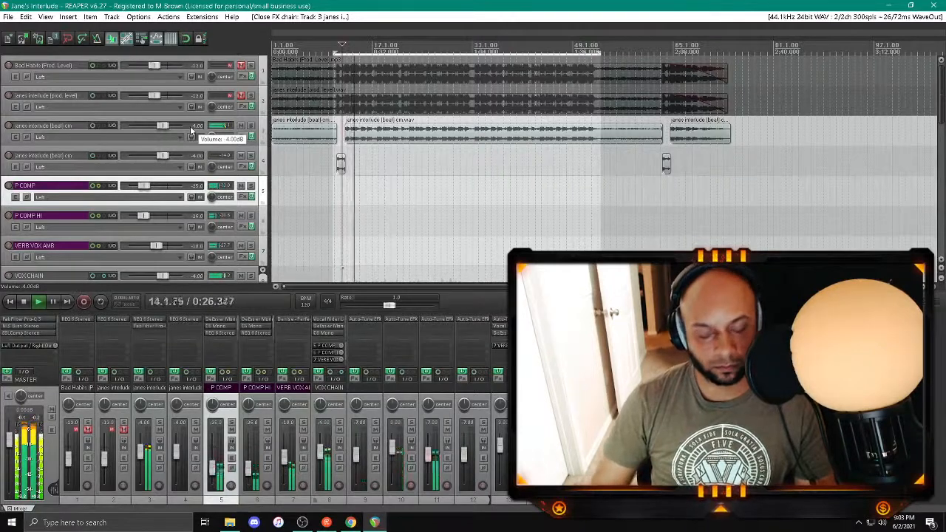
key(ctrl+m)
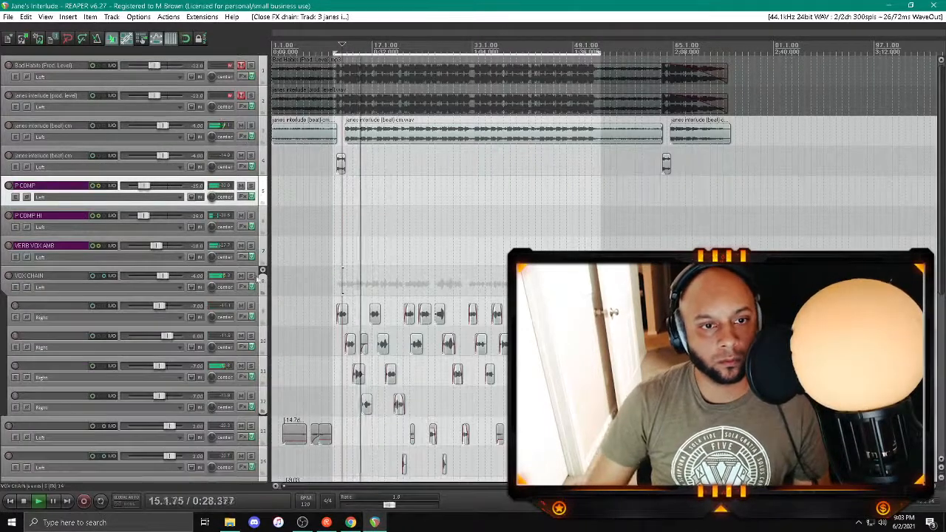
click(251, 276)
key(space)
click(244, 287)
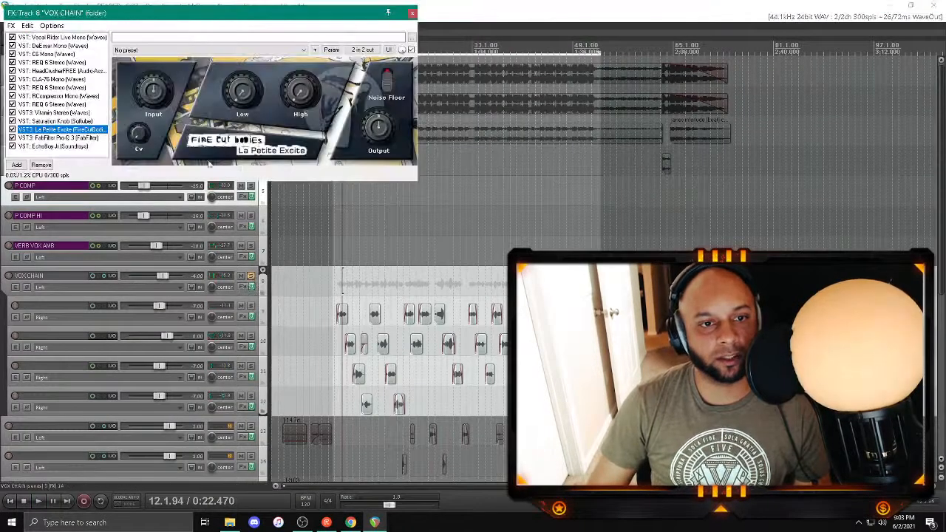
click(59, 138)
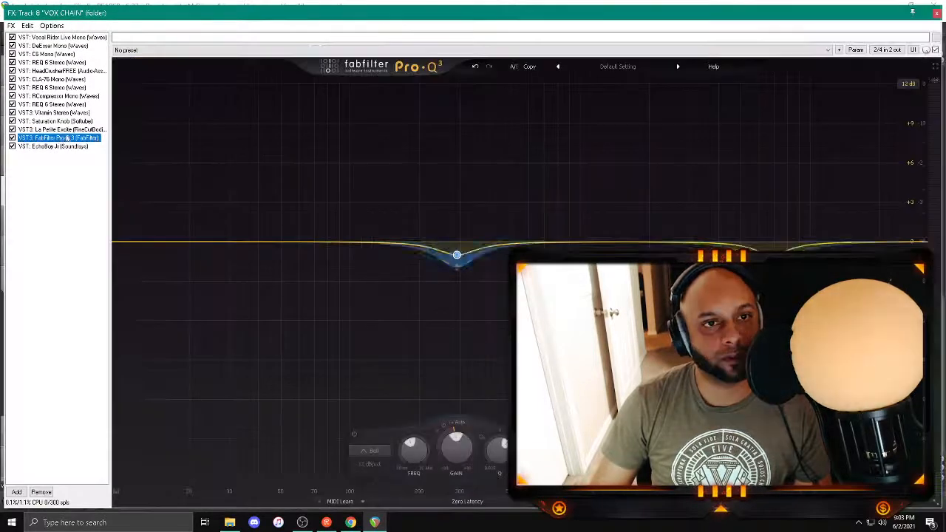
Step: Add a narrow bell band at about 8400 Hz to the vocal EQ and set its gain to -3 dB
drag(585, 200, 794, 108)
scroll(794, 108, up, 4)
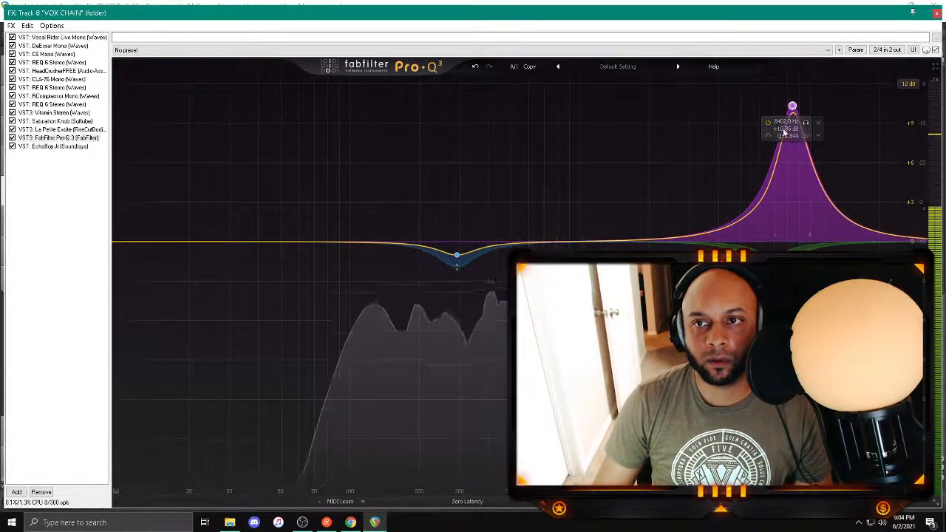
text(-3)
key(Return)
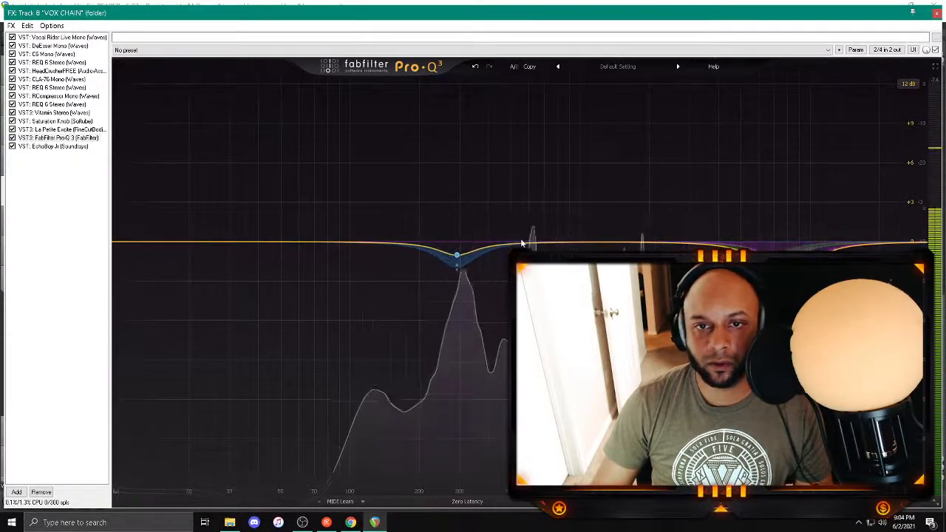
Step: Add a bell cut at about 1050 Hz to the vocal Pro-Q 3 and another at about 133 Hz with -2 dB gain
drag(520, 244, 599, 124)
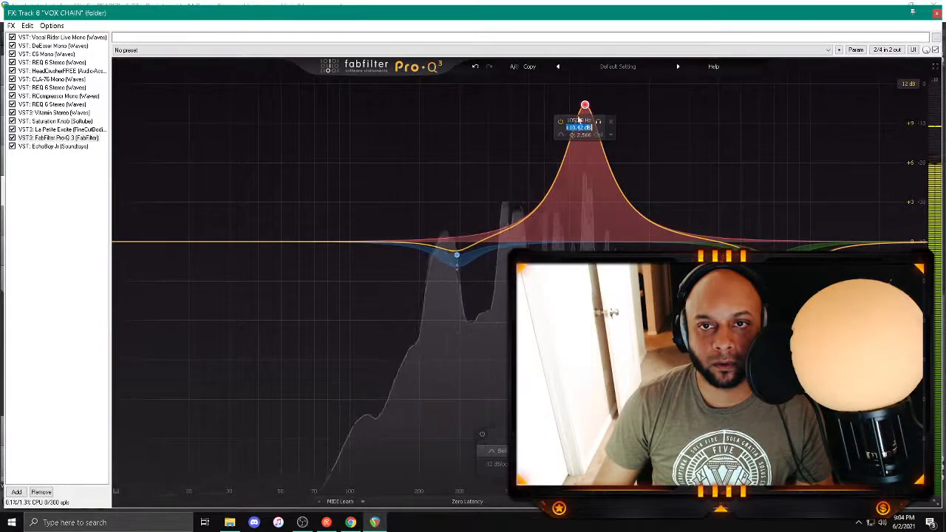
double_click(579, 102)
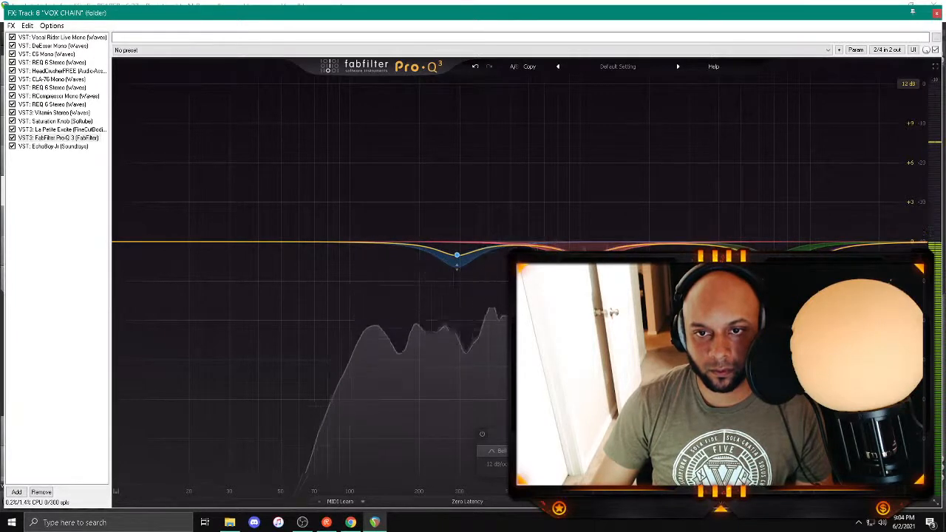
drag(378, 245, 378, 107)
scroll(378, 110, up, 3)
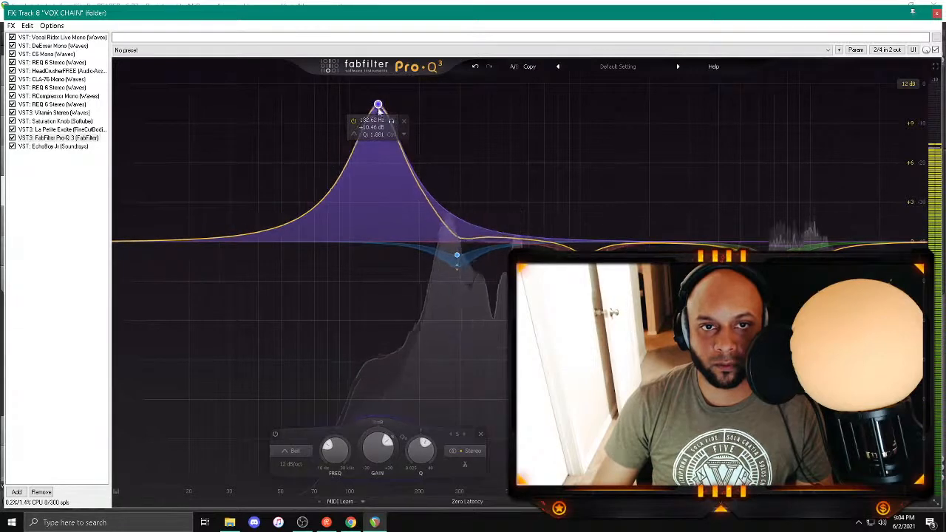
double_click(373, 128)
text(-2)
key(Return)
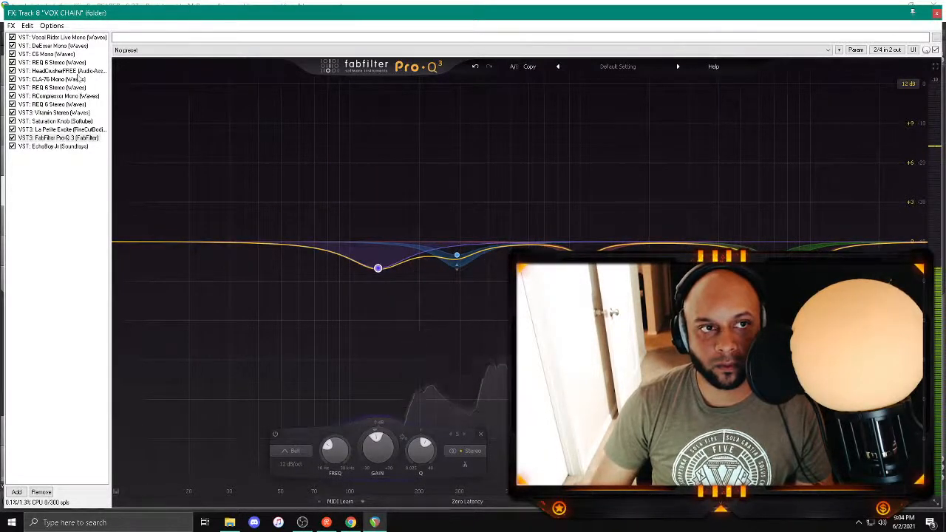
Step: Check Head Crusher in the vocal chain, then set band 1 of the first REQ 6 Stereo to 130 Hz and raise its Q slightly
click(78, 79)
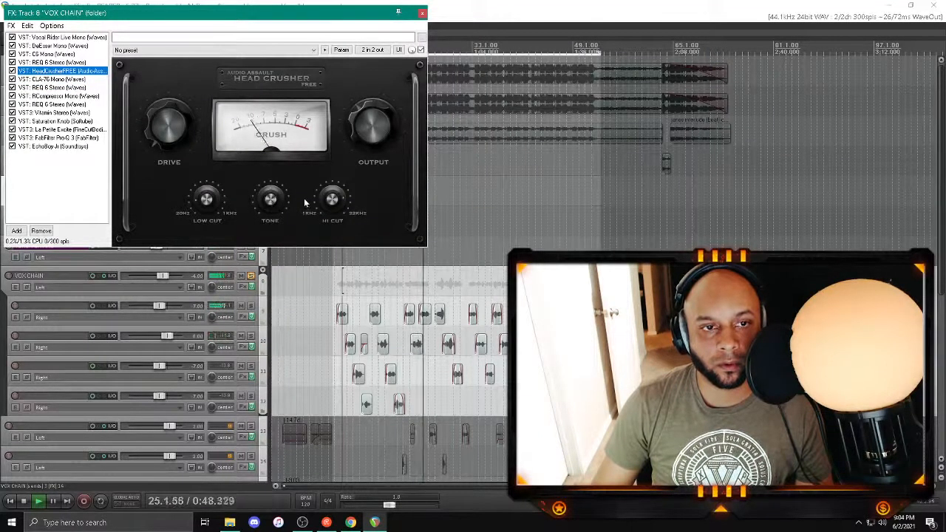
click(332, 200)
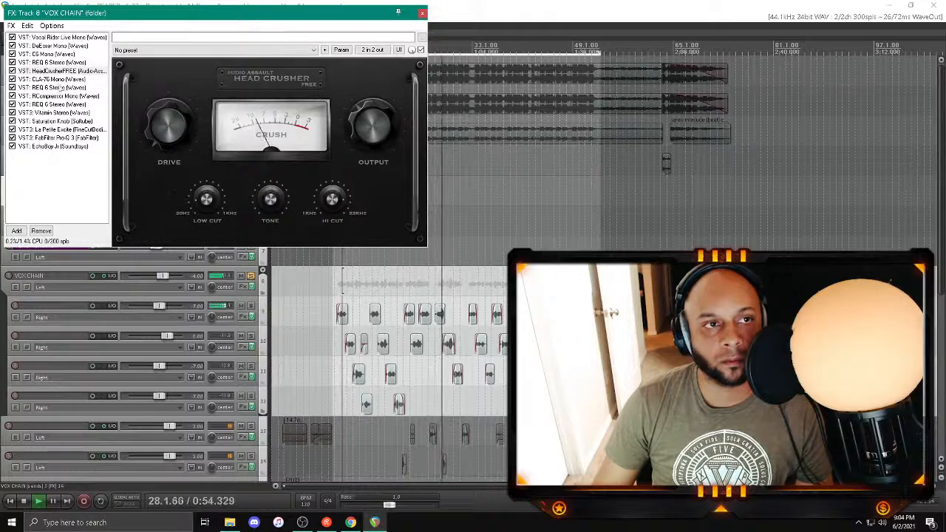
click(57, 63)
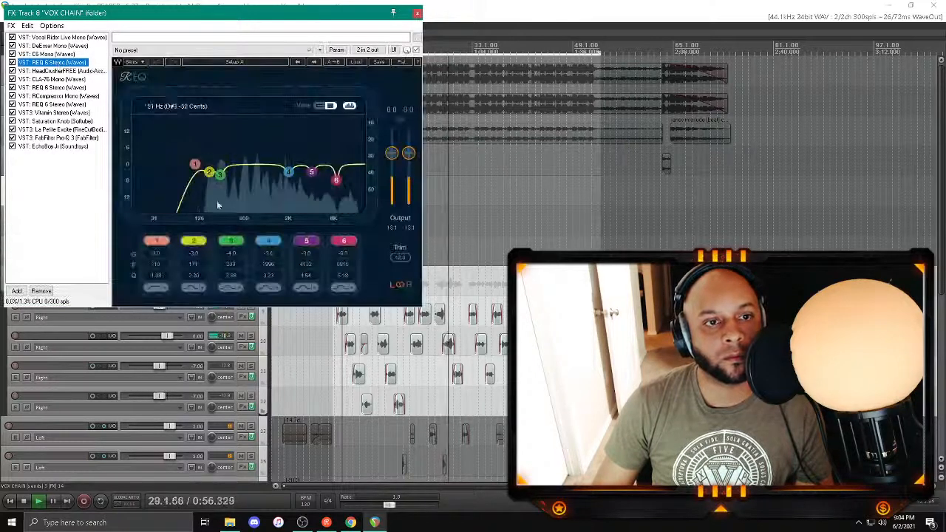
click(151, 265)
text(130)
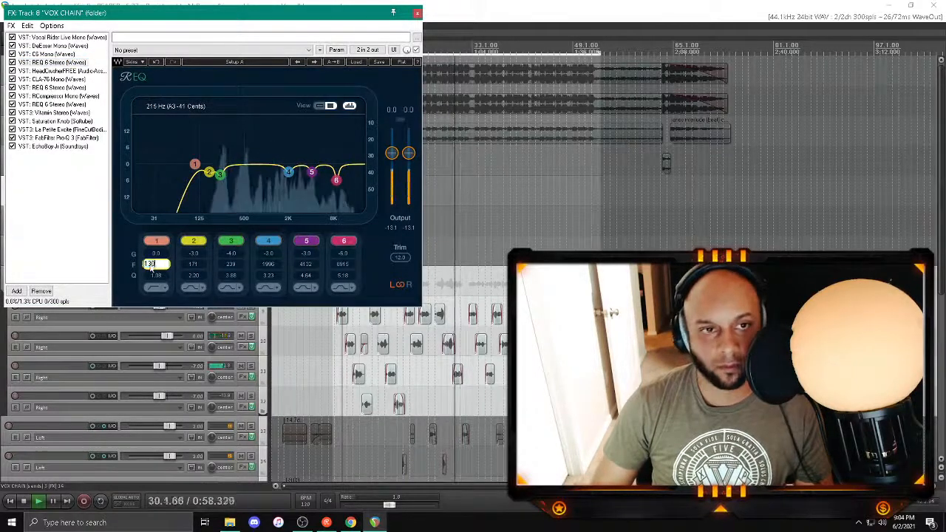
key(Return)
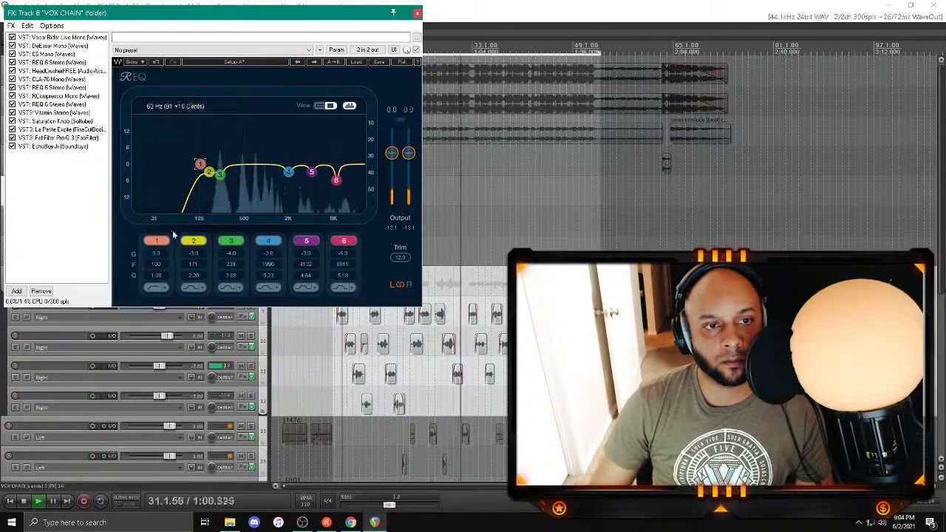
click(156, 276)
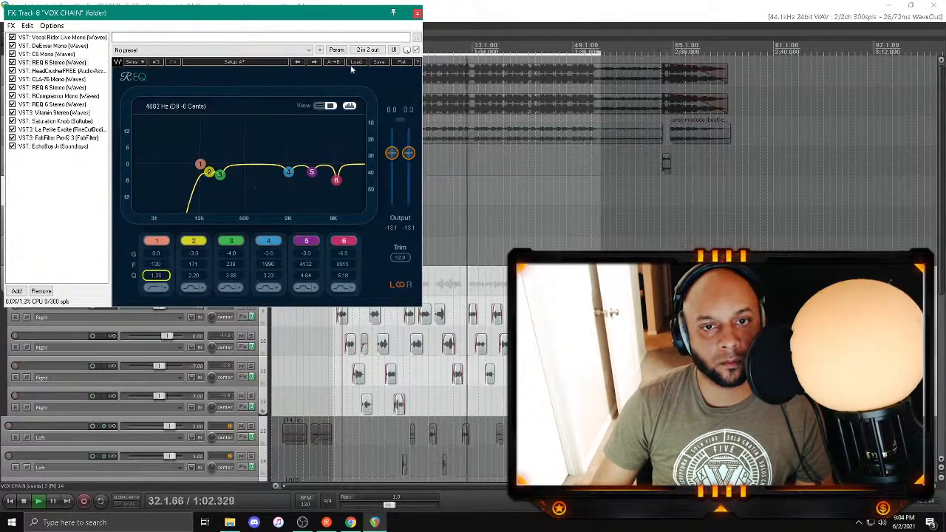
Step: Close the vocal effects chain, unsolo the VOX CHAIN track to hear the full mix and stop playback
click(417, 13)
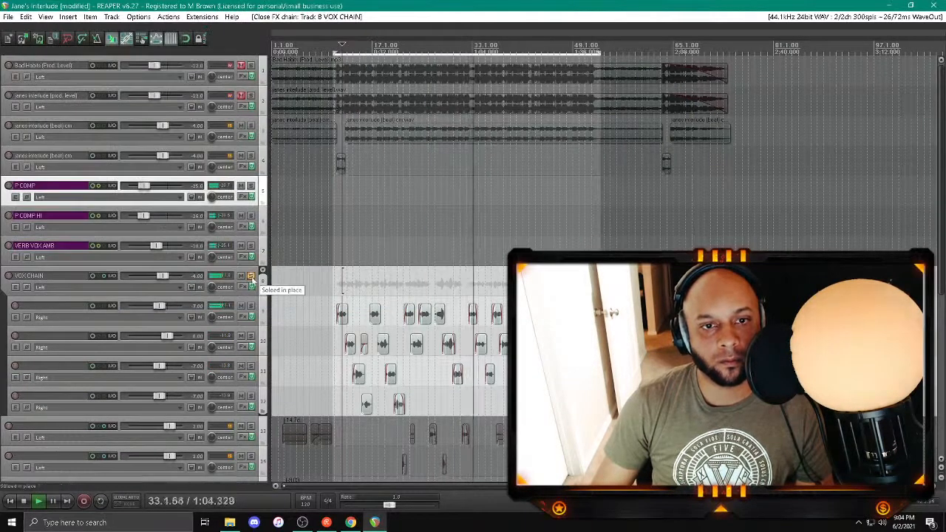
click(251, 278)
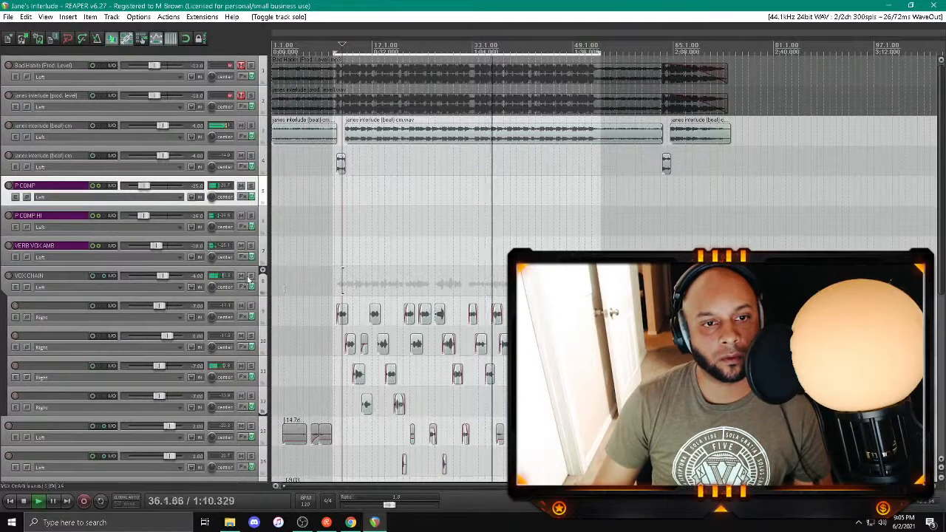
key(space)
Step: Add the MV2 Stereo plug-in from the MASTER folder to the VOX CHAIN track and place it before EchoBoy Jr
click(242, 286)
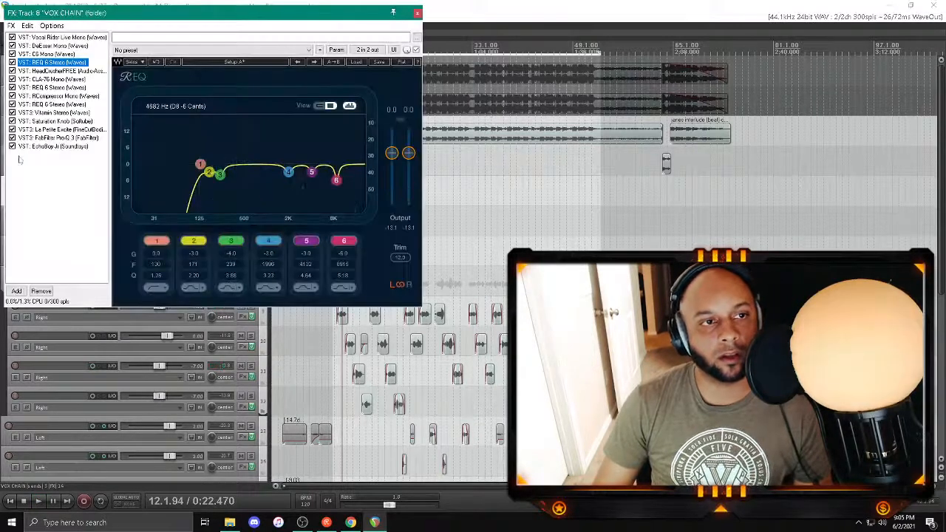
double_click(24, 168)
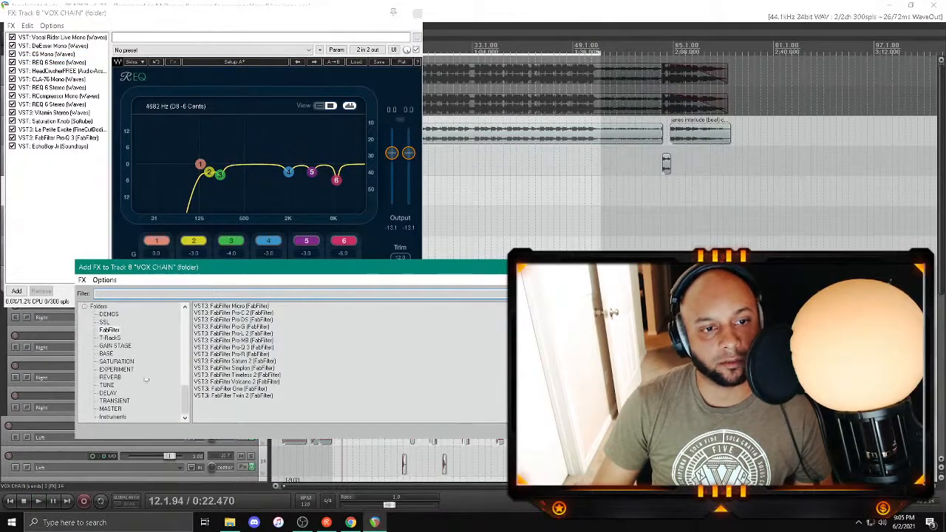
click(111, 409)
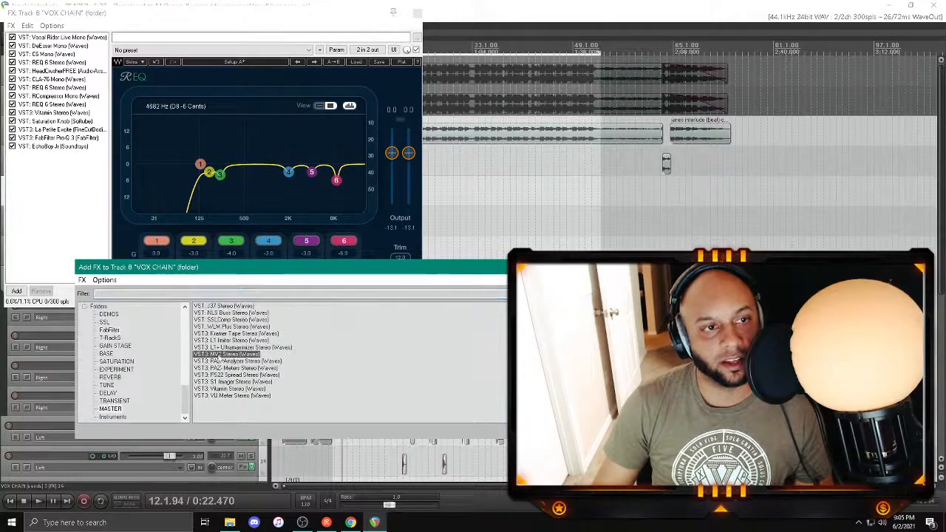
double_click(219, 356)
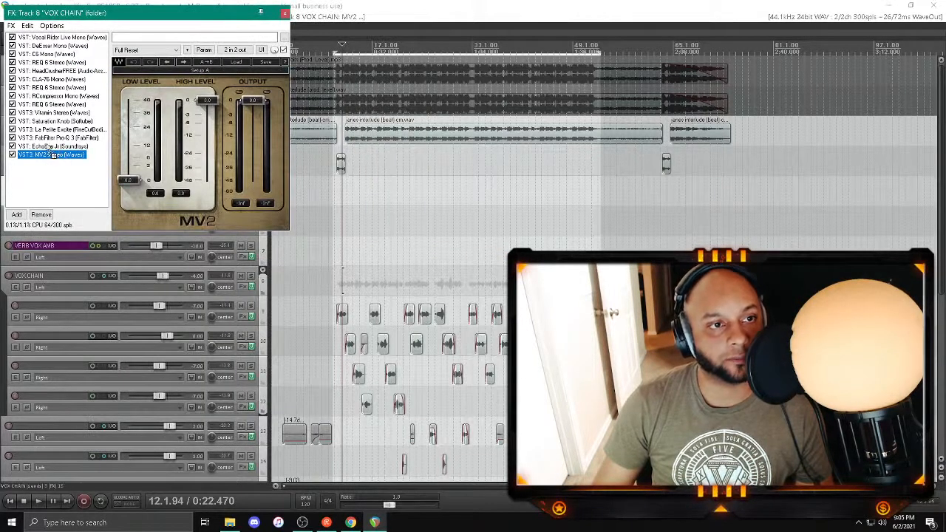
drag(52, 155, 48, 147)
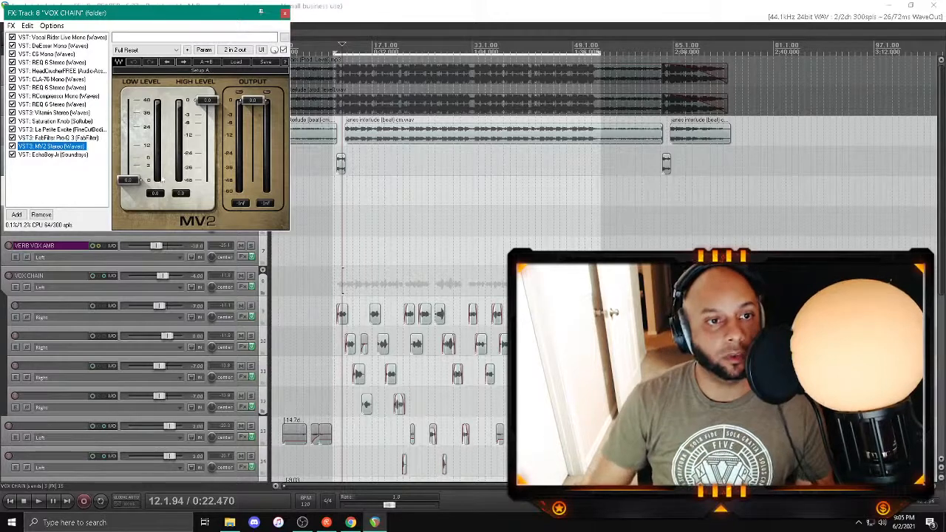
click(320, 4)
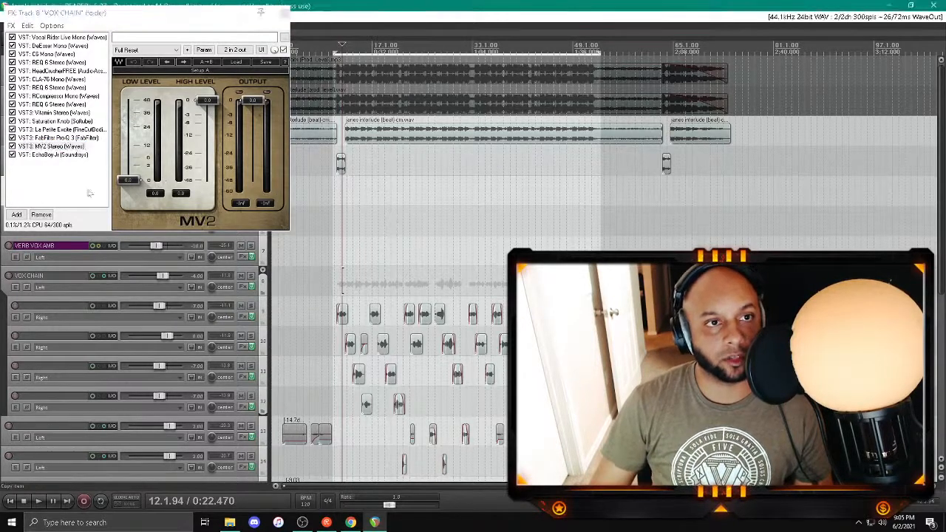
click(65, 168)
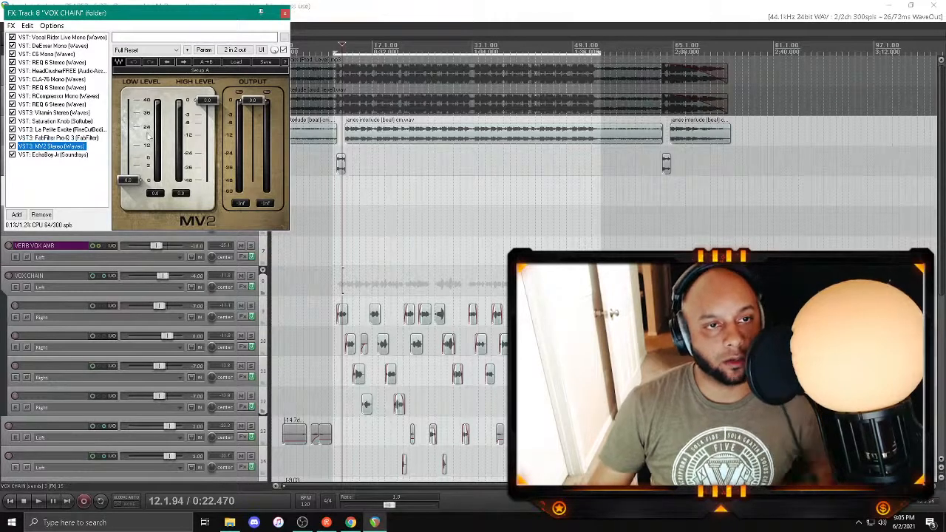
Step: During playback, set MV2's Low Level to 3, lower its High Level and Output slightly, and save the project with the chain closed
key(space)
click(127, 180)
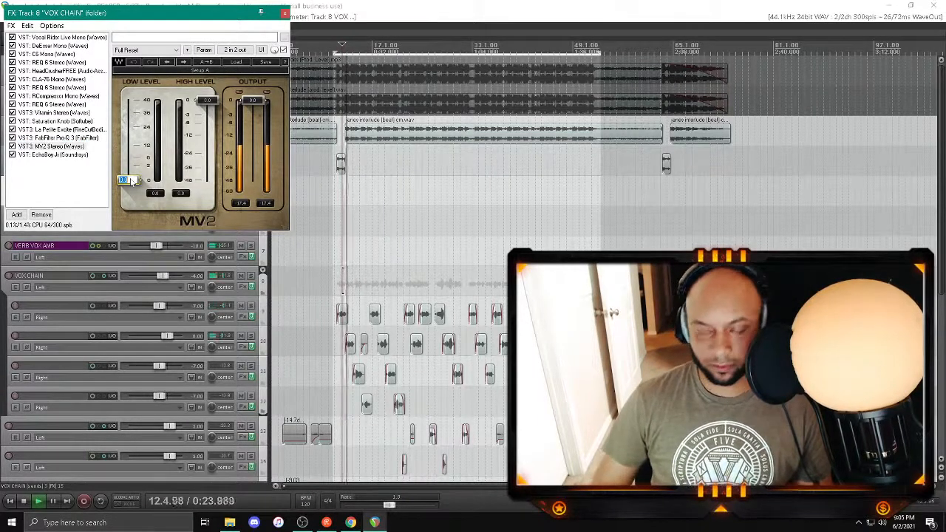
text(3)
key(Return)
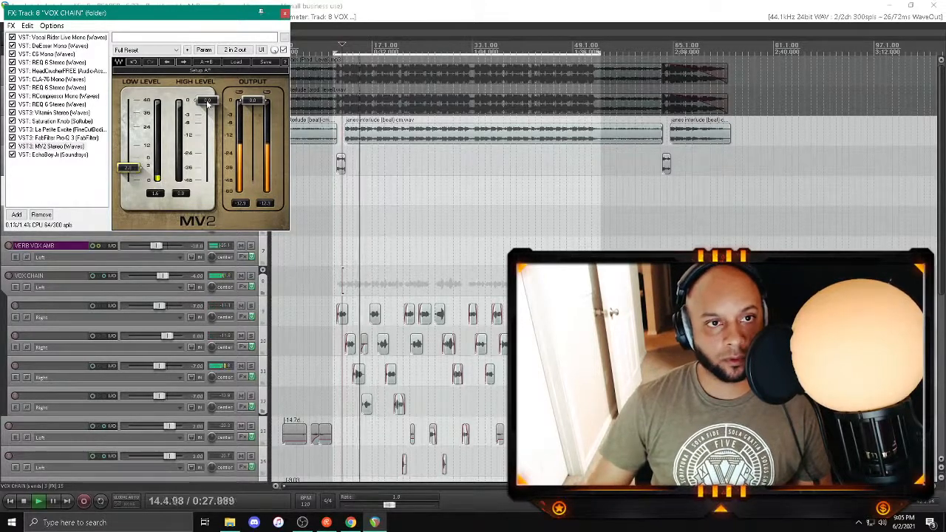
drag(207, 105, 256, 102)
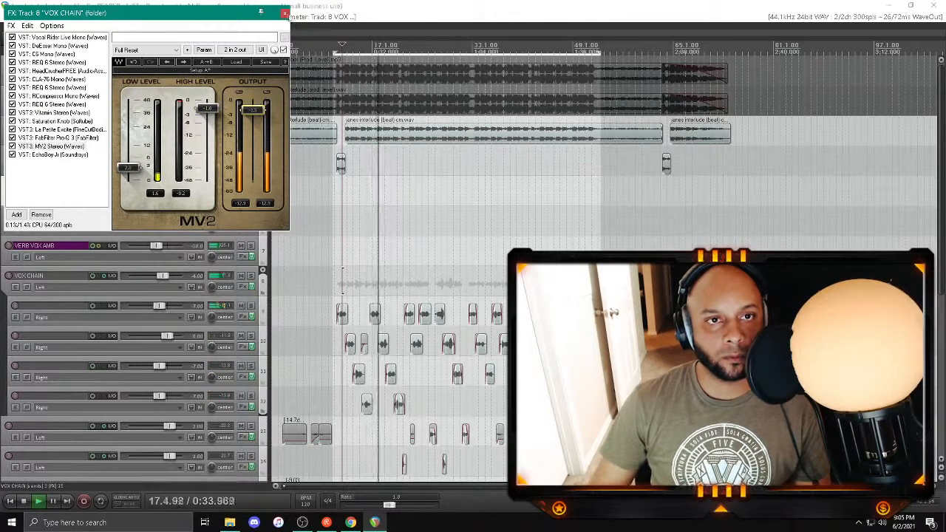
click(284, 13)
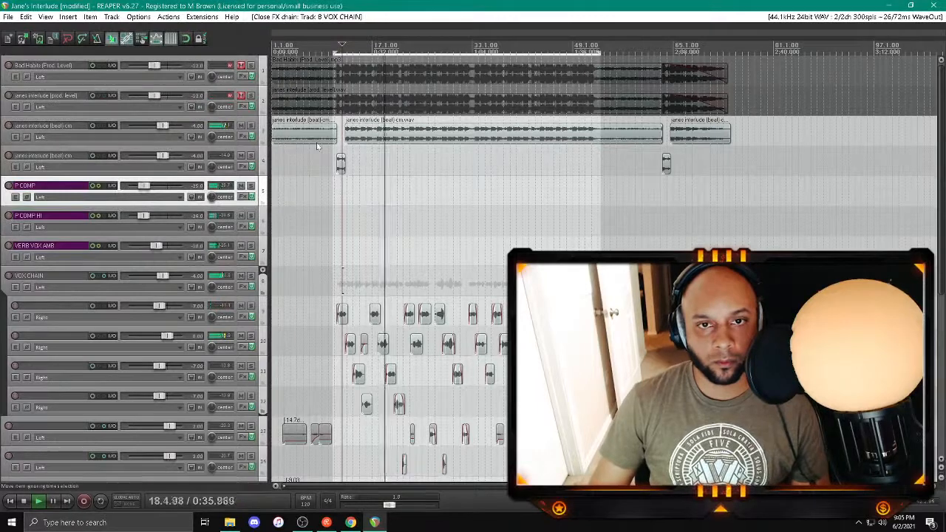
key(ctrl+s)
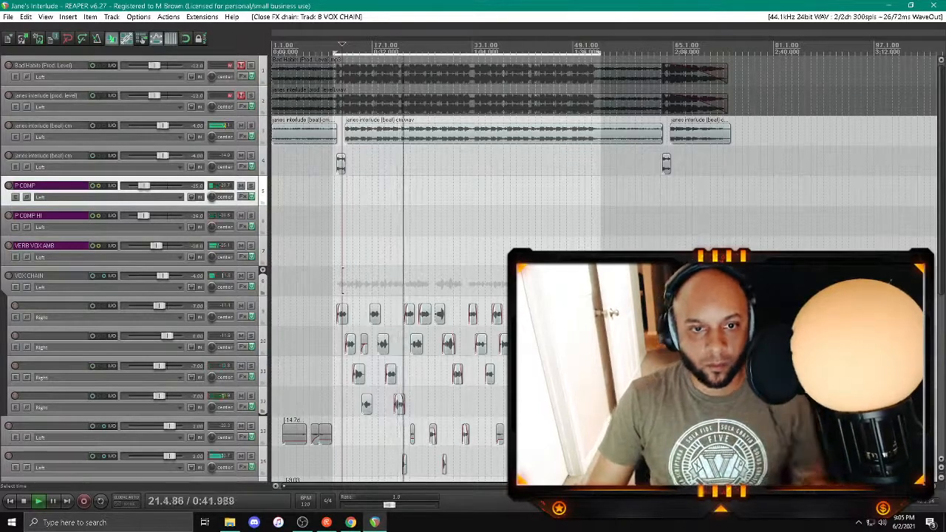
Step: Select tracks 13 to 15 below the vocal folder and raise their volumes together slightly
scroll(602, 266, down, 1)
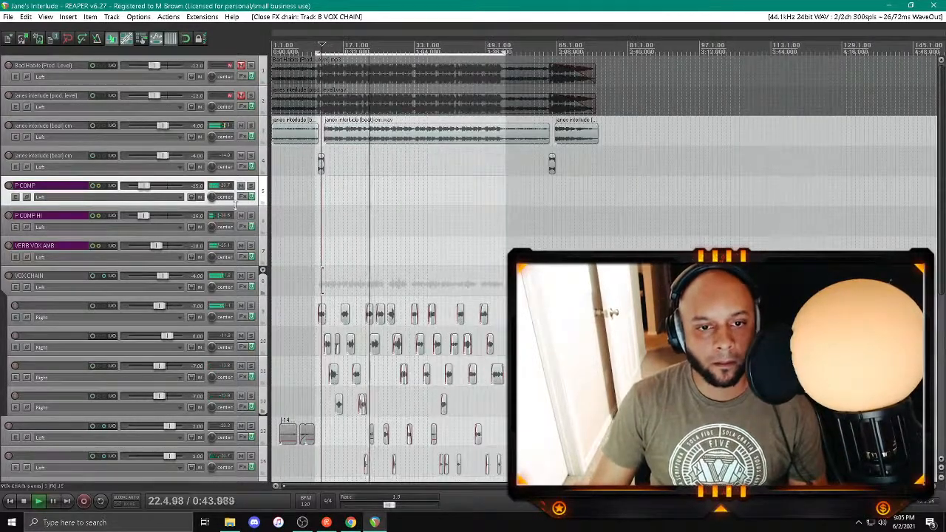
scroll(184, 196, down, 4)
scroll(414, 221, up, 3)
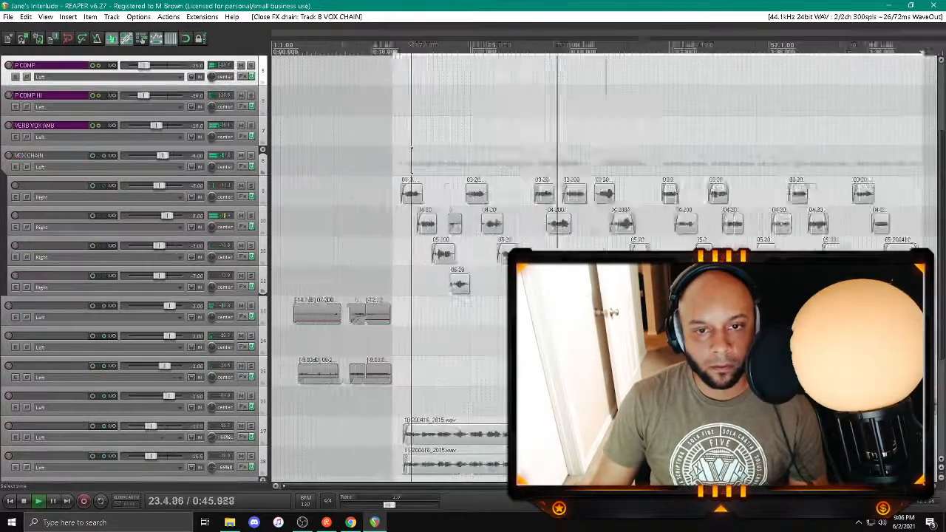
scroll(443, 296, up, 1)
click(148, 359)
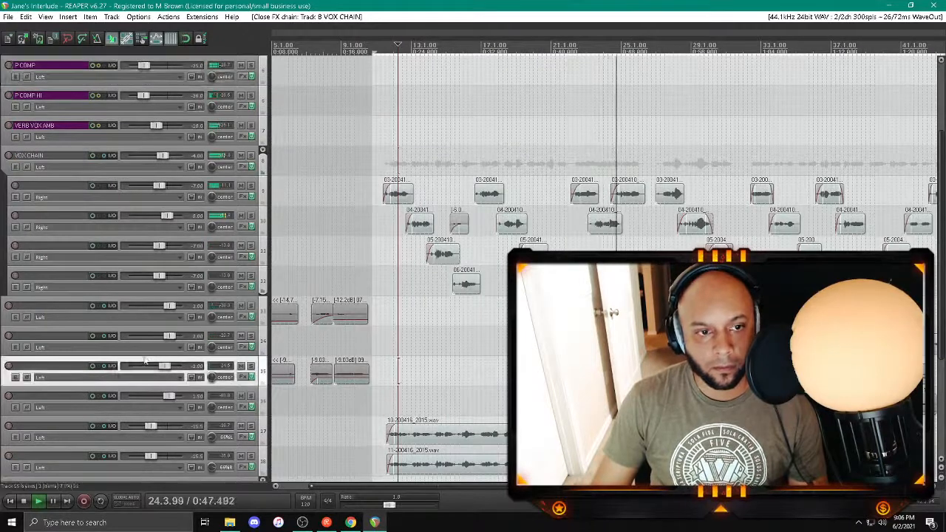
shift+click(154, 300)
right_click(174, 306)
key(Up)
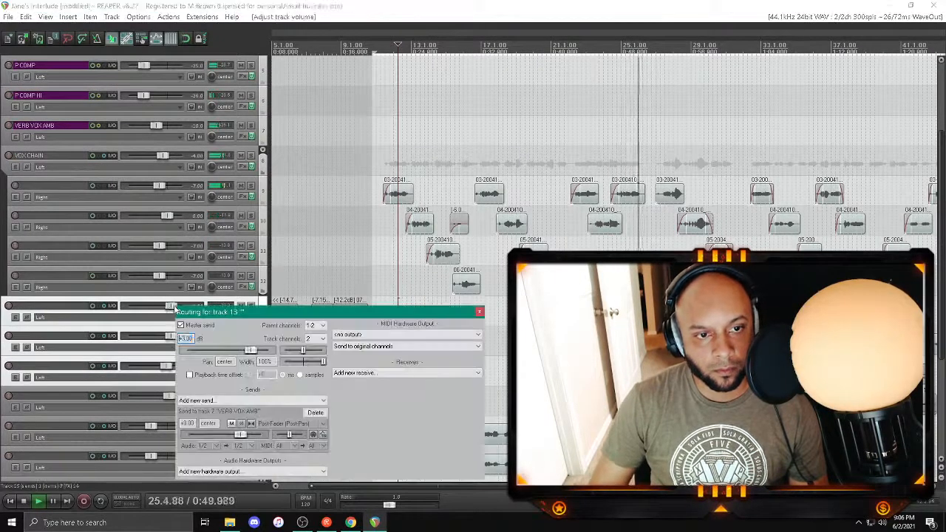
click(478, 313)
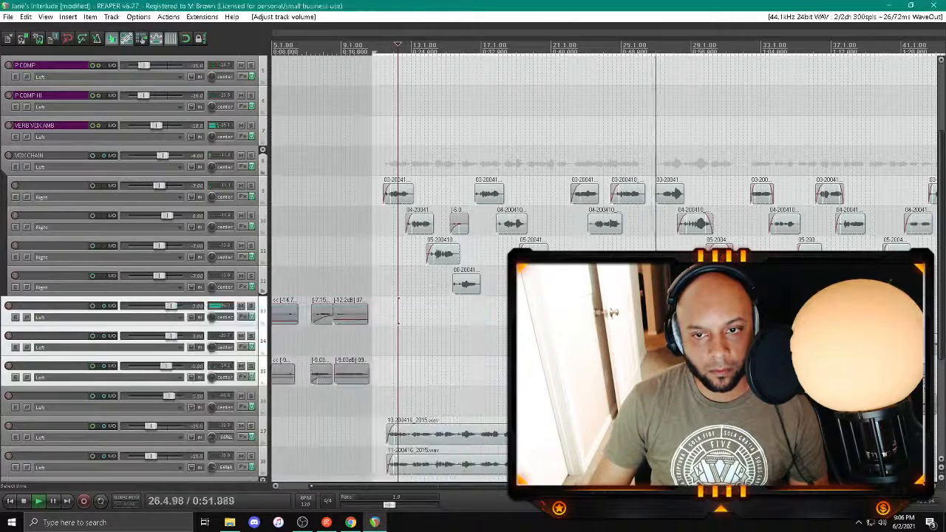
Step: Raise track 15's volume to 0 dB, audition the intro and the passage around bar 25, and save the project
click(216, 393)
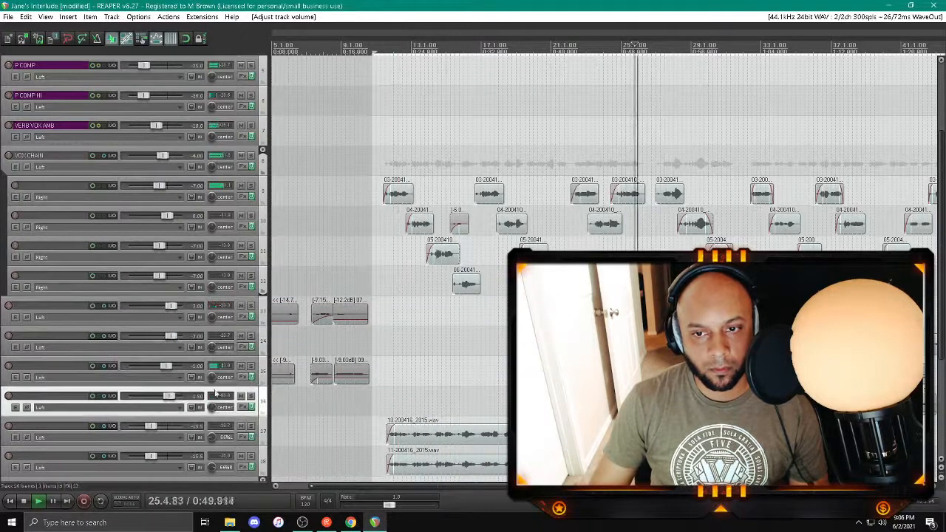
drag(167, 366, 170, 367)
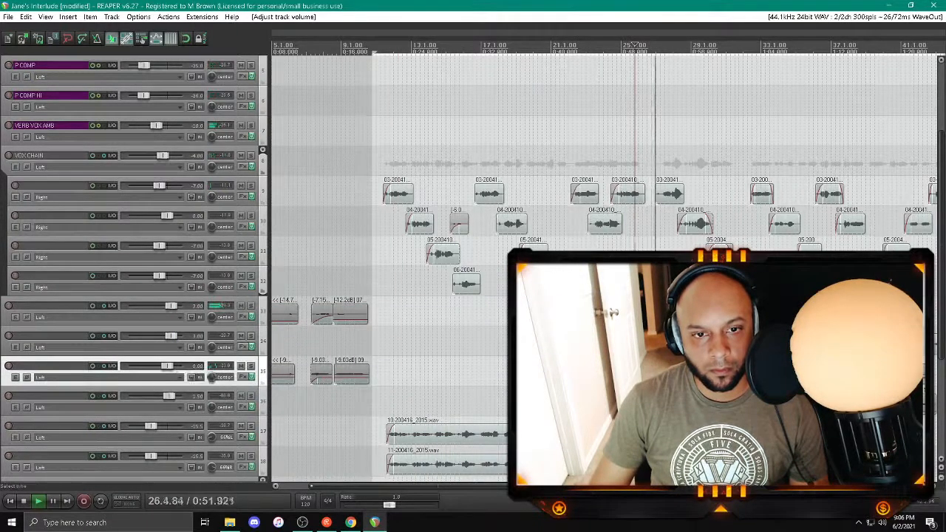
click(327, 399)
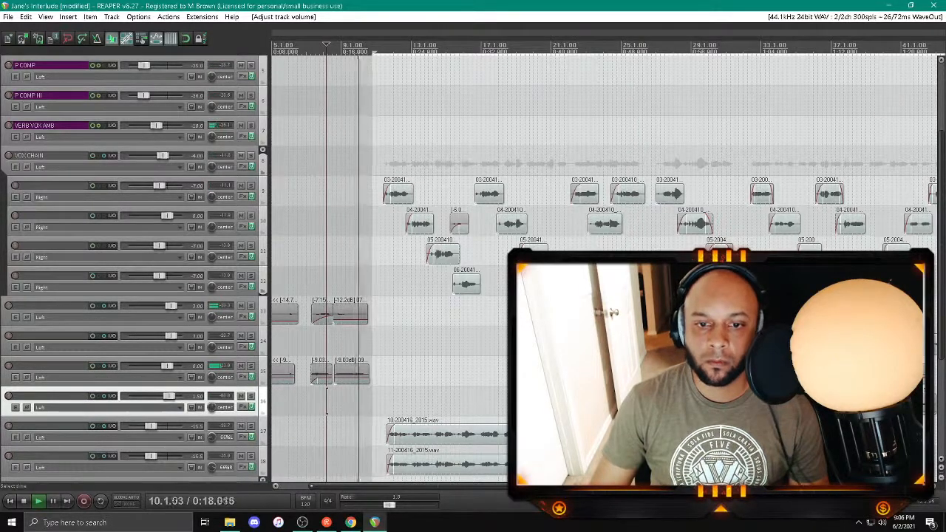
click(622, 46)
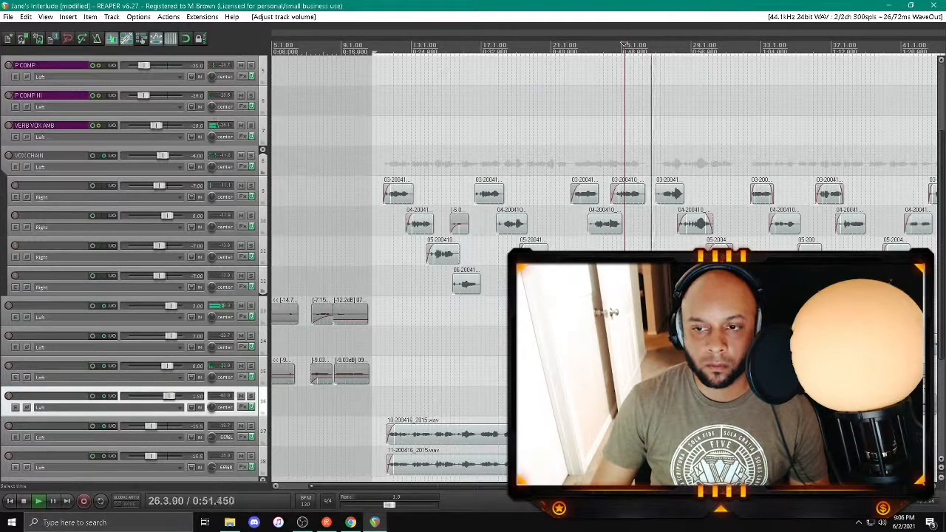
key(ctrl+s)
Step: Show the mixer and open the master track's effects chain
scroll(622, 295, down, 3)
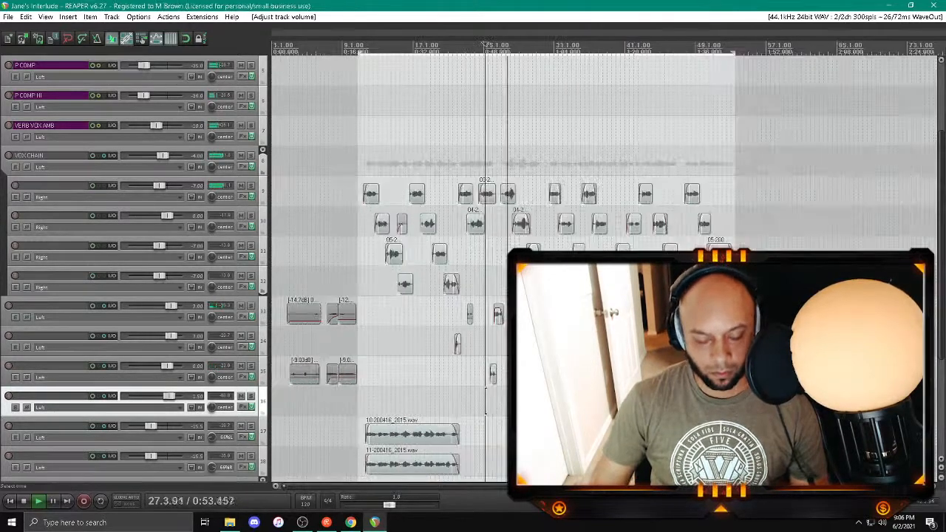
key(ctrl+m)
click(7, 379)
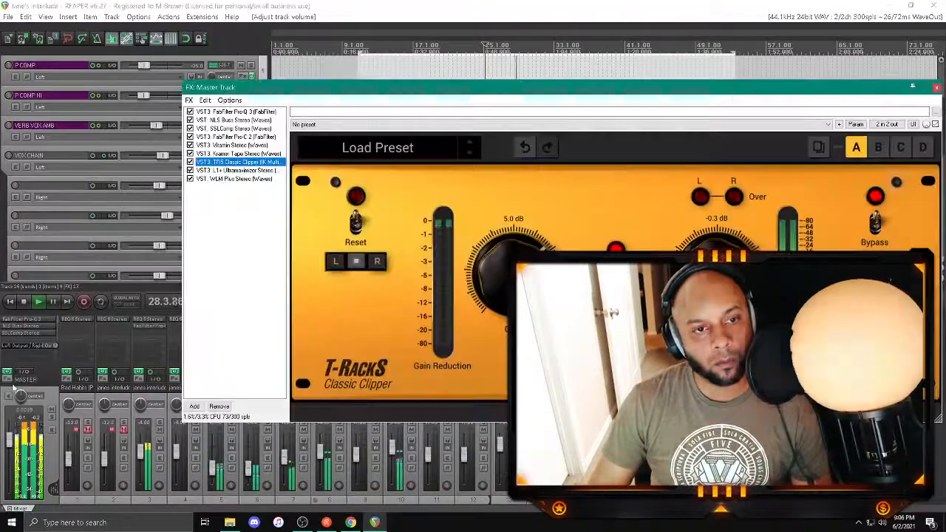
Step: Play the song from the start and check the master loudness in the WLM Plus meter
click(233, 179)
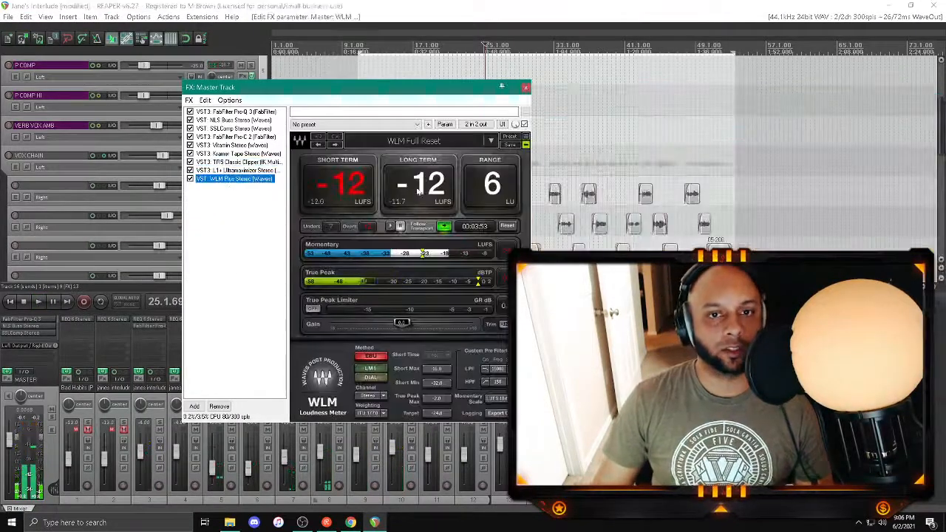
drag(237, 87, 426, 91)
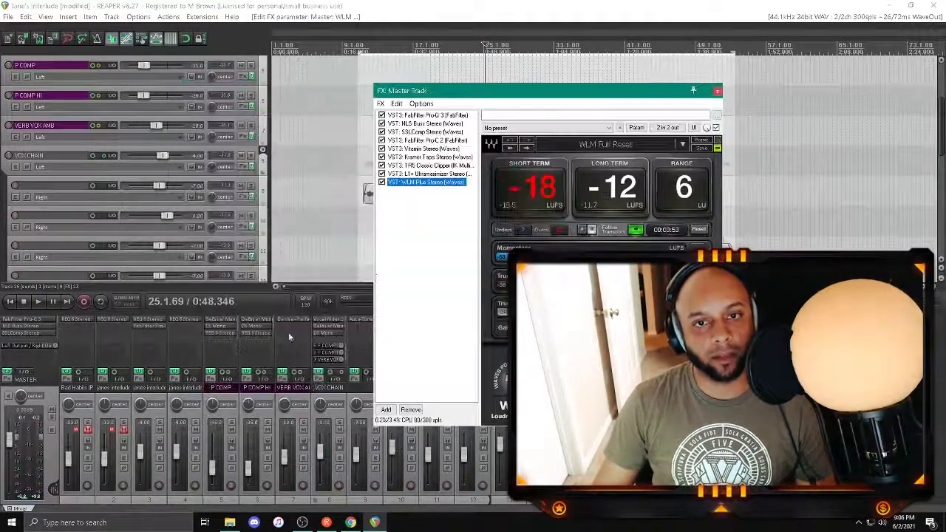
click(66, 302)
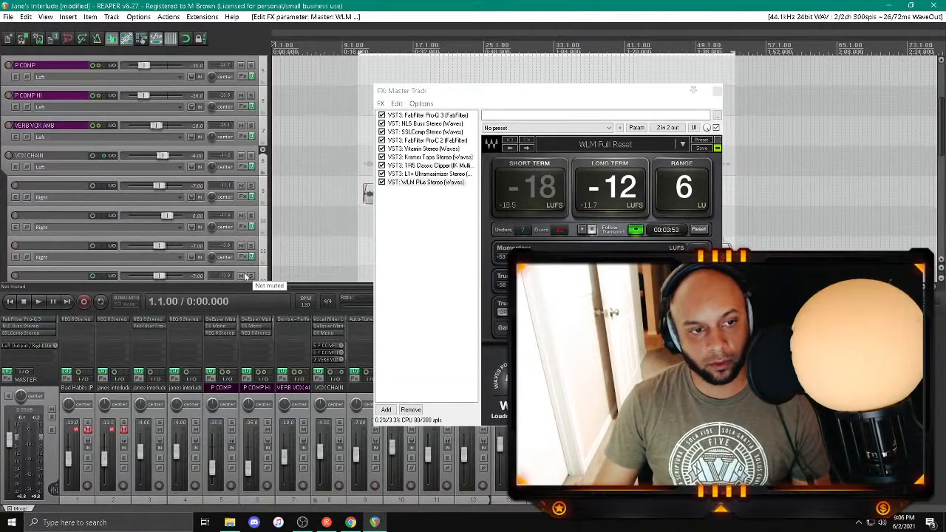
key(space)
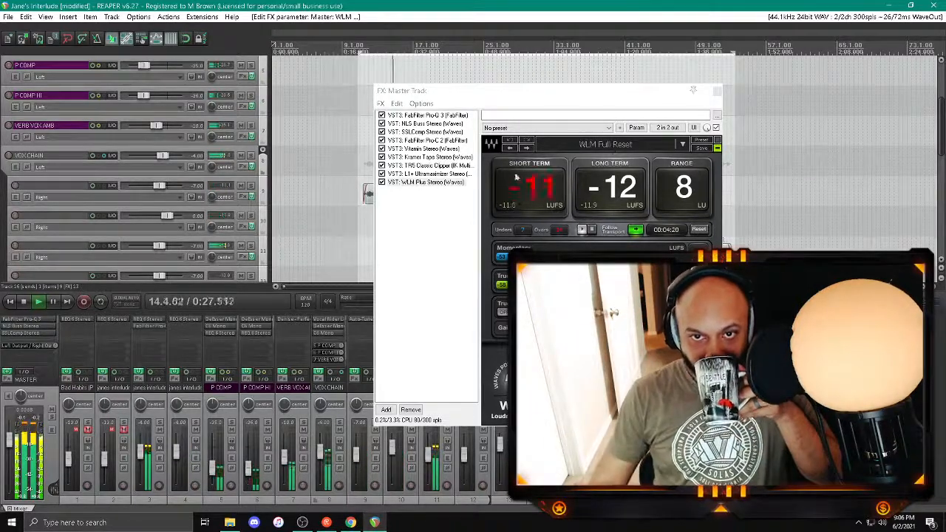
Step: During playback, set the master Classic Clipper's gain to 5.5 dB and output to -0.2 dB, check L1+ Ultramaximizer, and close the chain
click(448, 176)
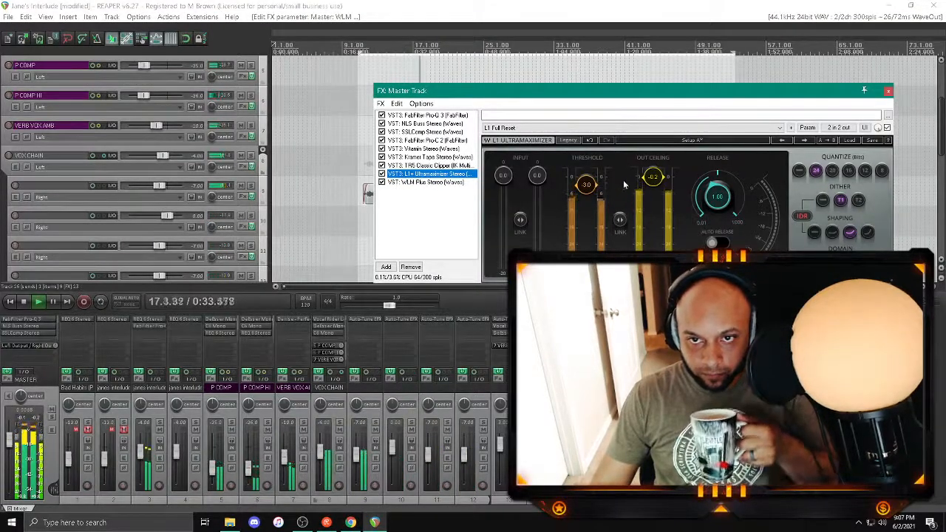
click(444, 156)
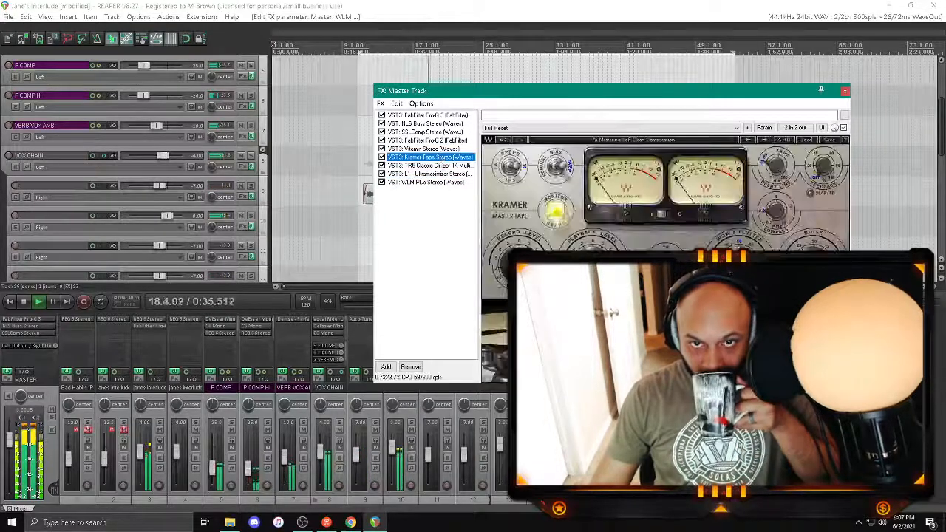
click(444, 166)
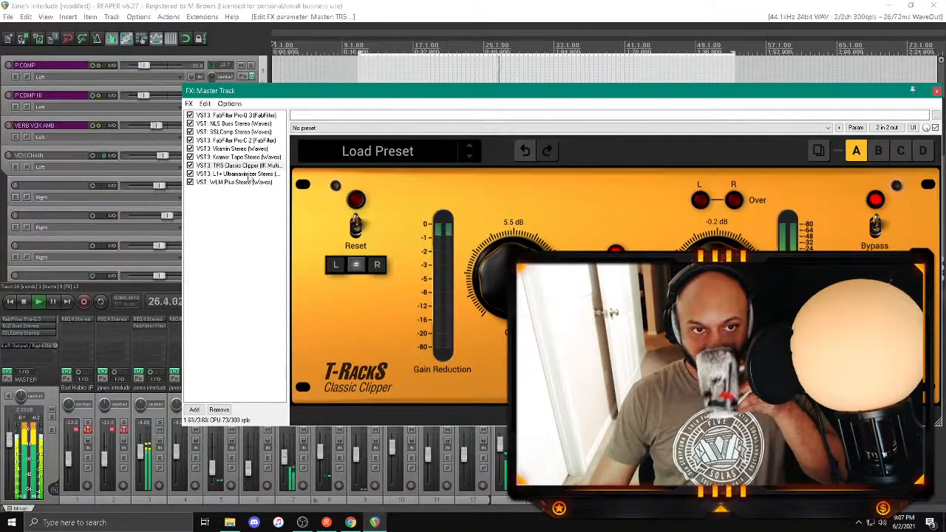
click(247, 174)
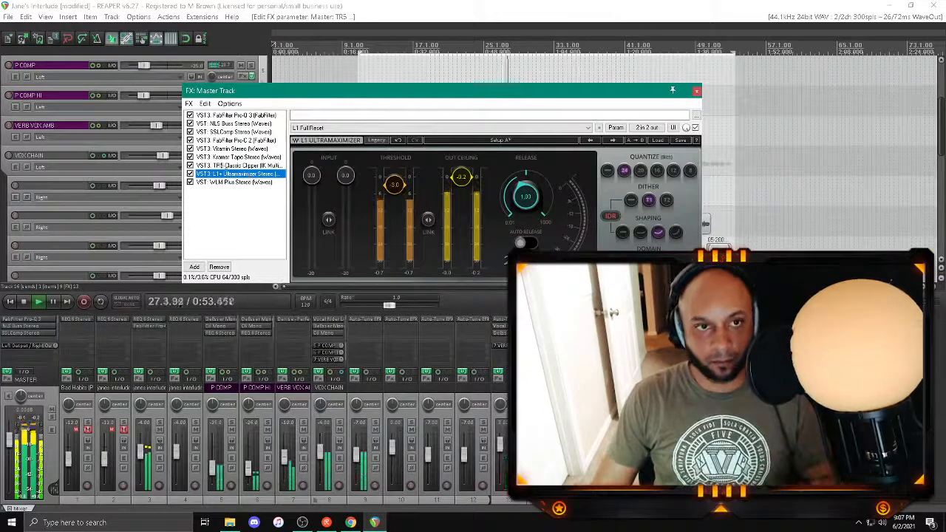
click(697, 92)
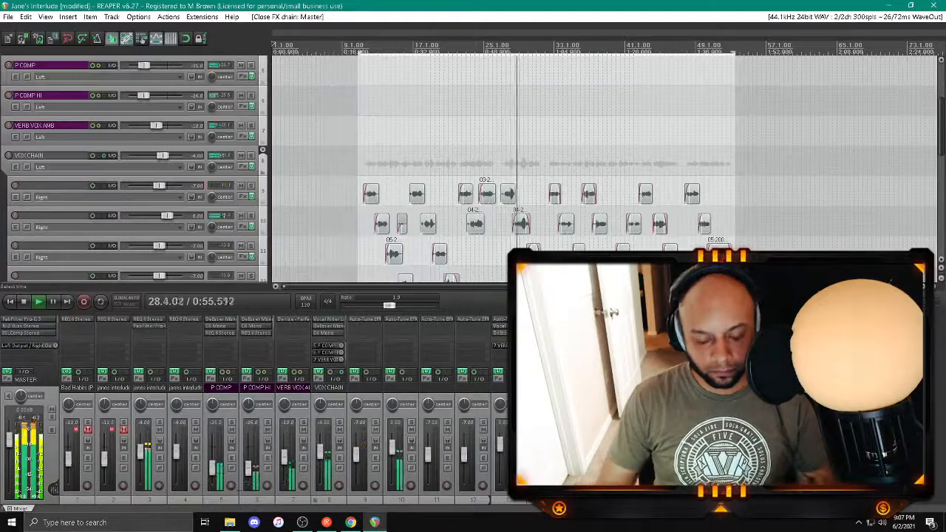
Step: Hide the mixer and set the Low Level of MV2 in the VOX CHAIN effects to 2.5
key(ctrl+m)
click(242, 166)
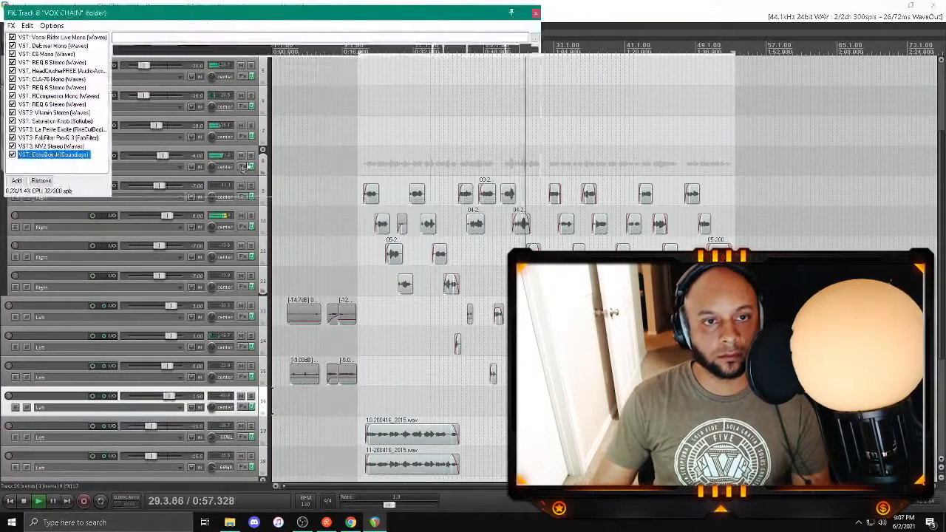
click(52, 146)
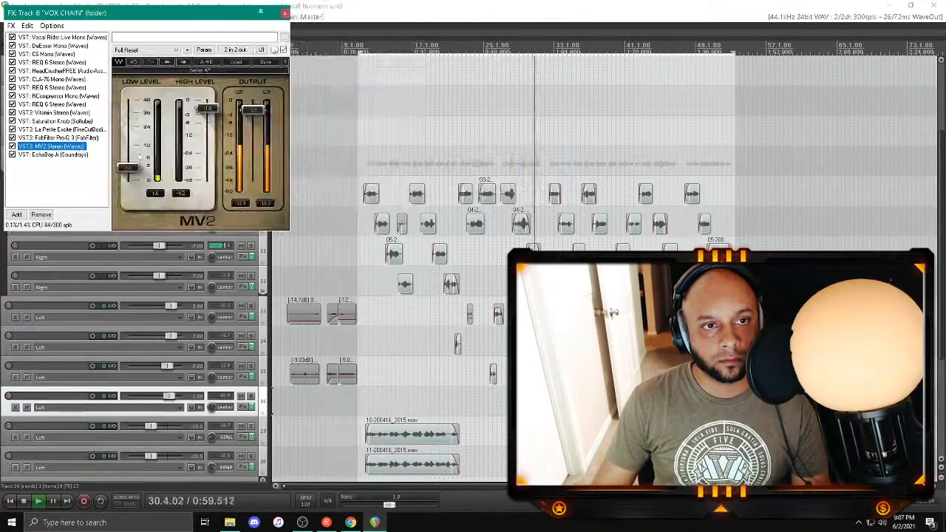
click(133, 167)
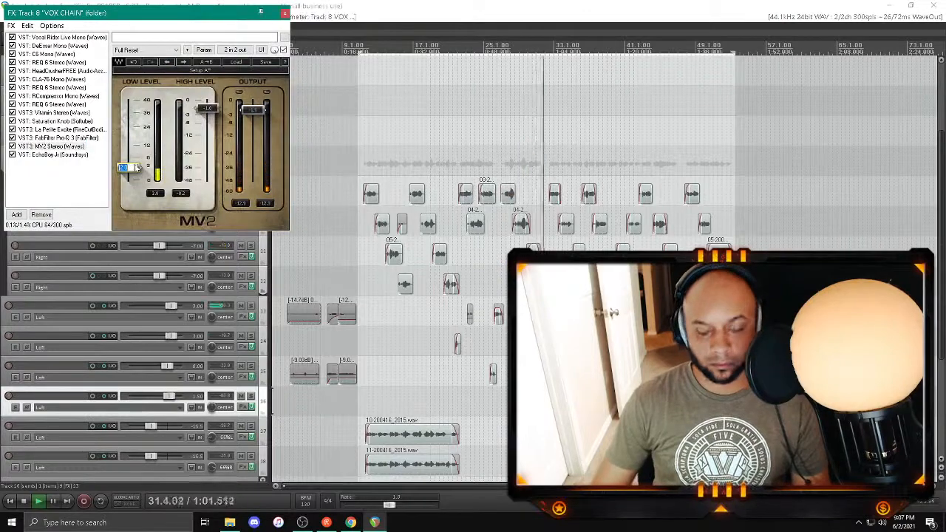
text(2.5)
key(Return)
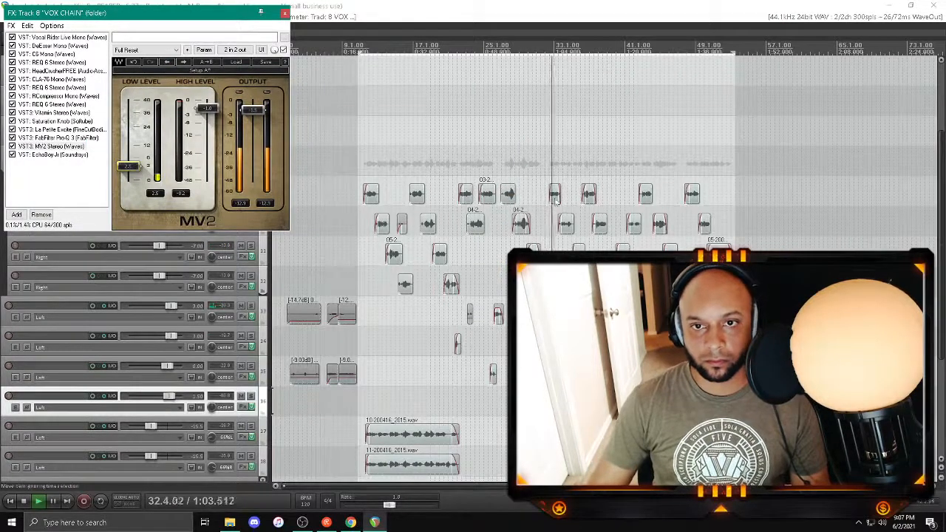
Step: Lower the volume of the track 9 vocal item near bar 33 by about 1.34 dB
click(556, 195)
scroll(555, 195, up, 5)
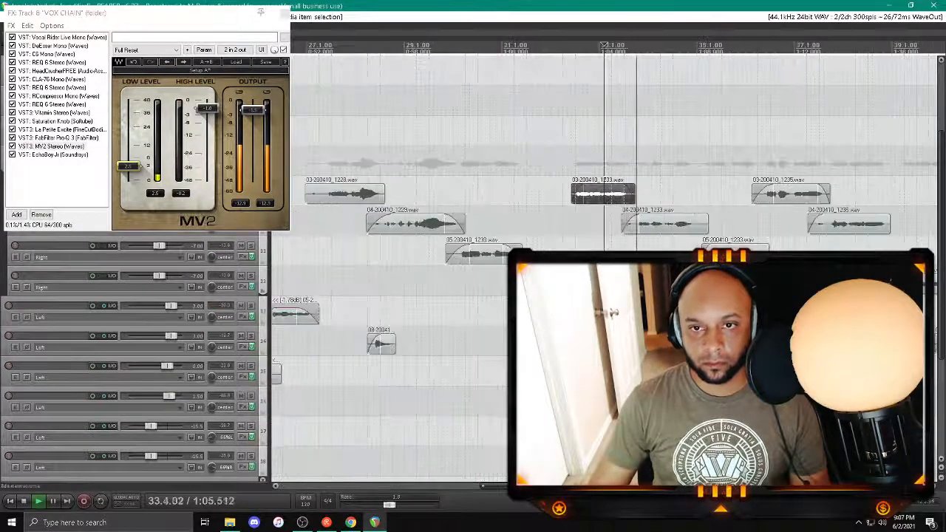
drag(603, 187, 603, 190)
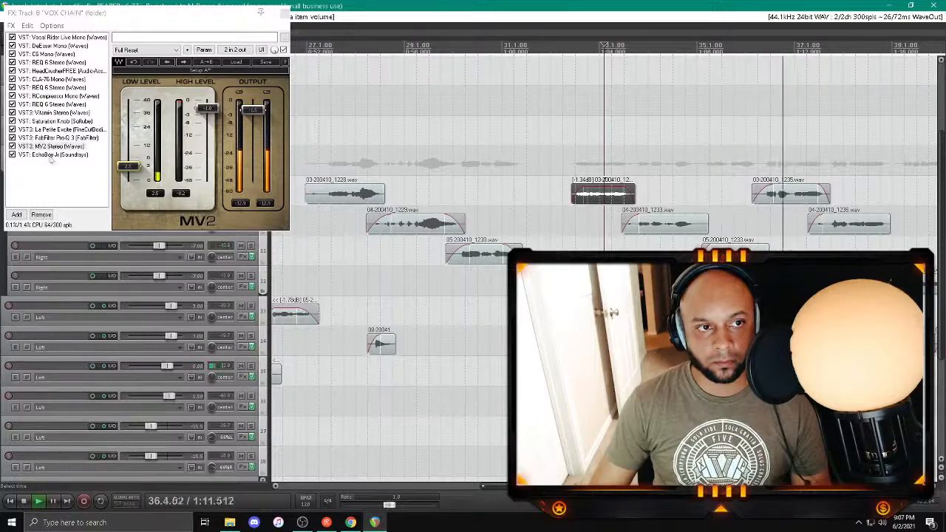
Step: Check the master's WLM Plus and L1+ readings during playback, lower Pro-C 2's threshold slightly, and close the master chain
key(ctrl+m)
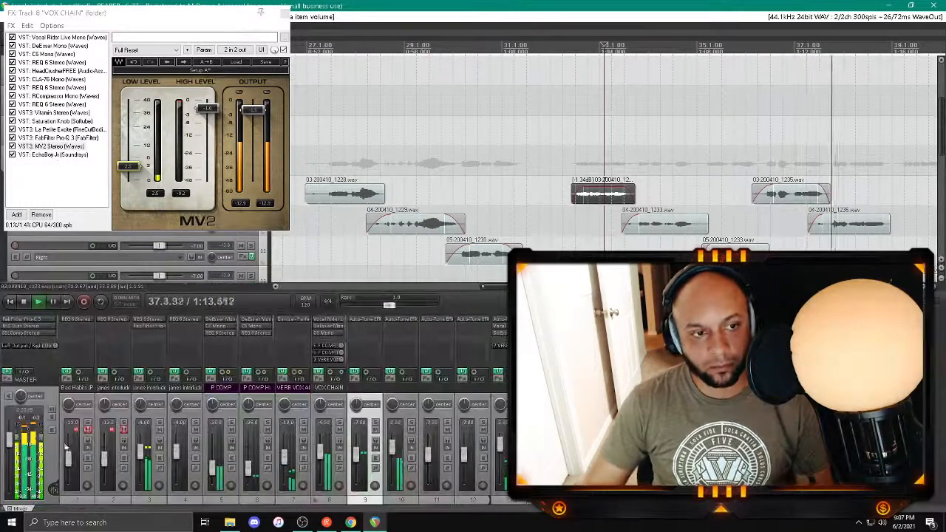
click(6, 381)
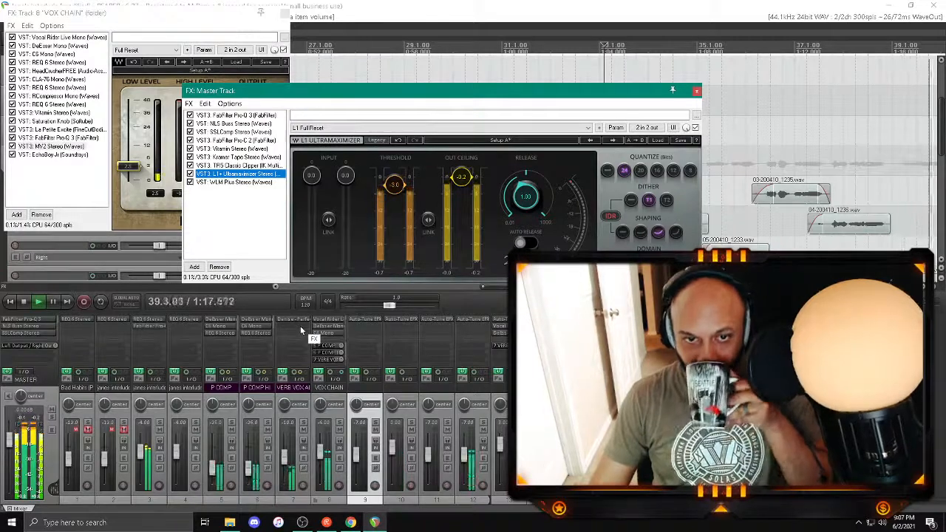
click(240, 182)
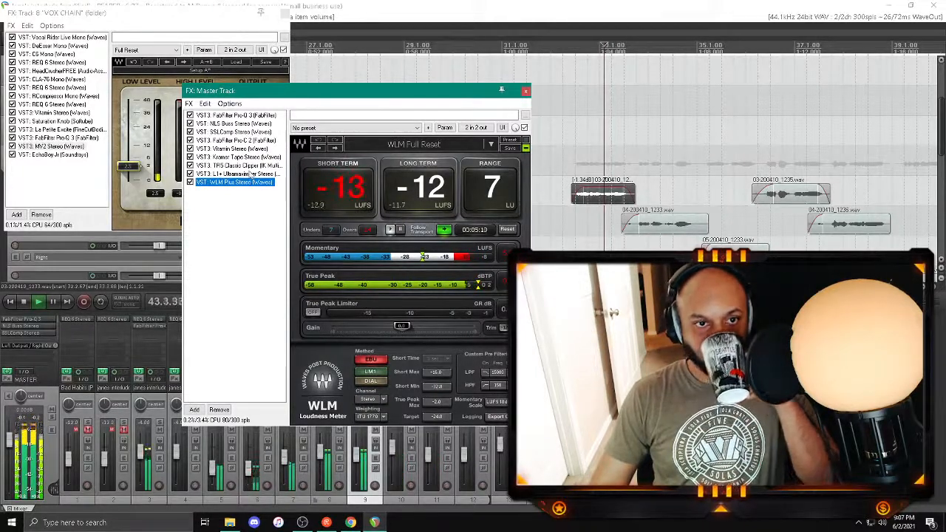
click(250, 174)
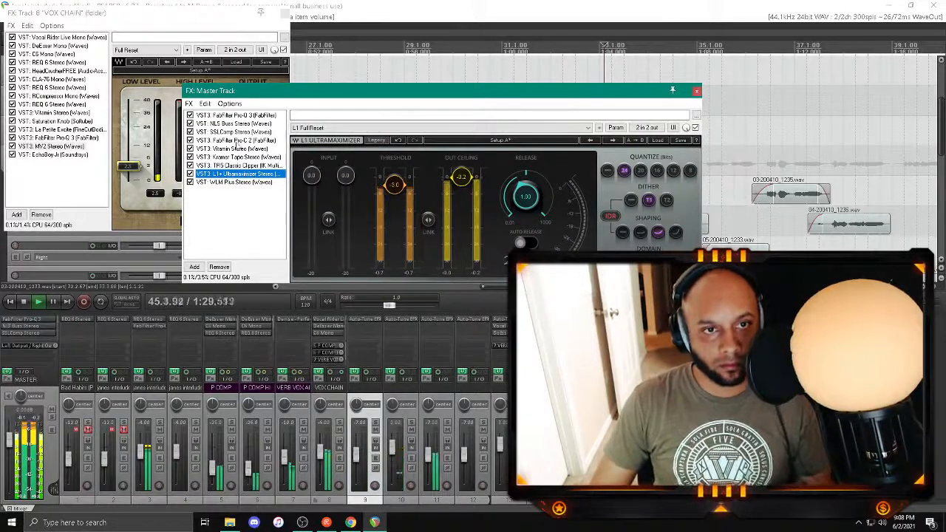
click(236, 140)
drag(406, 268, 405, 272)
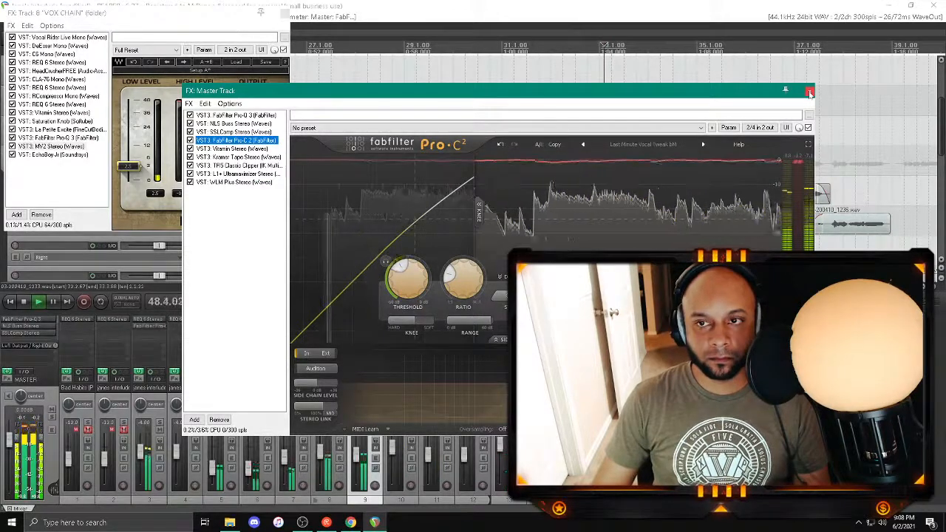
click(809, 93)
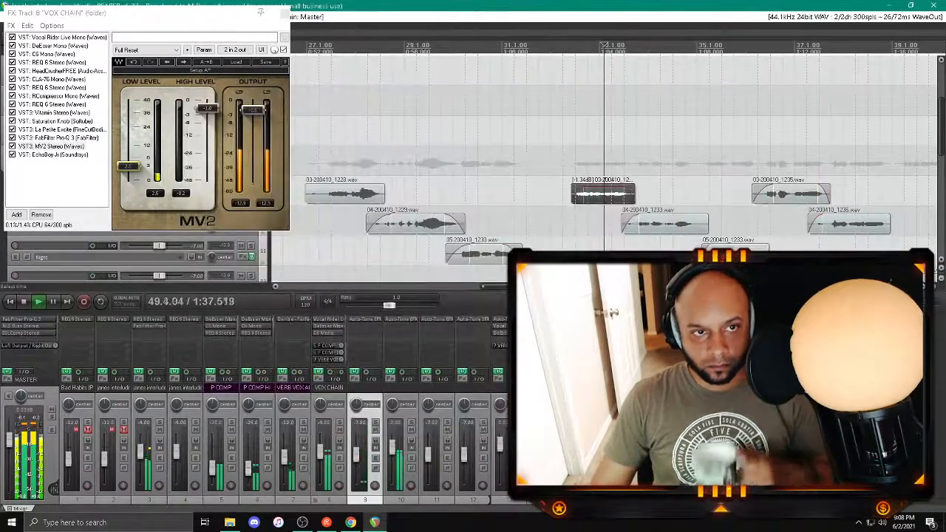
Step: Close the VOX CHAIN effects window and keep the mixer showing
drag(168, 13, 436, 158)
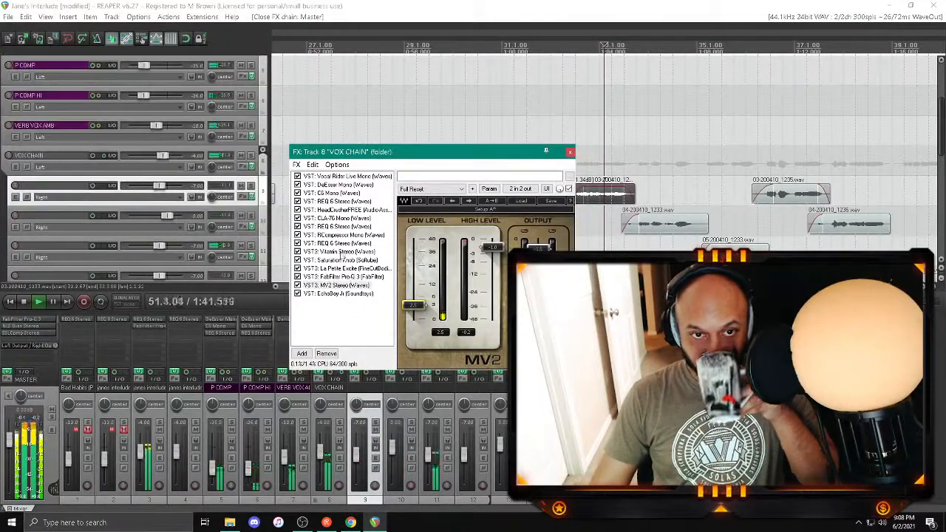
key(ctrl+m)
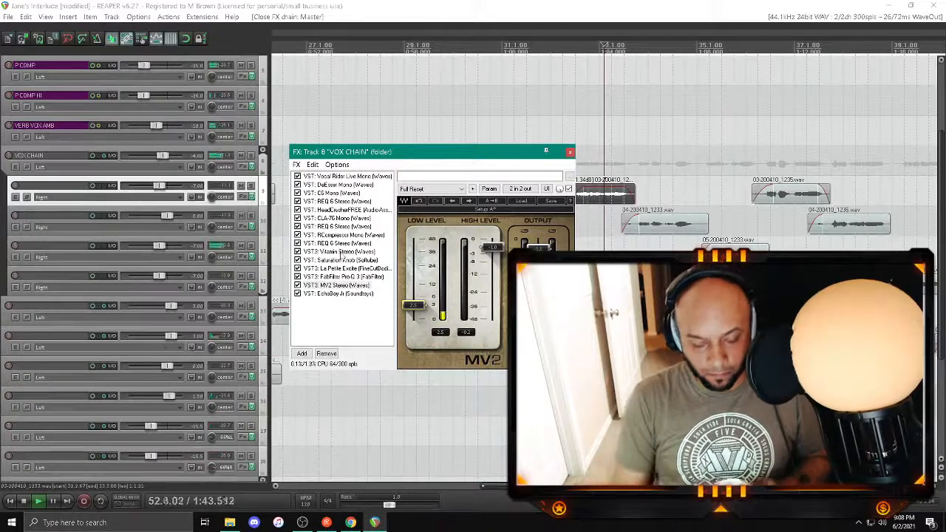
key(ctrl+m)
click(571, 152)
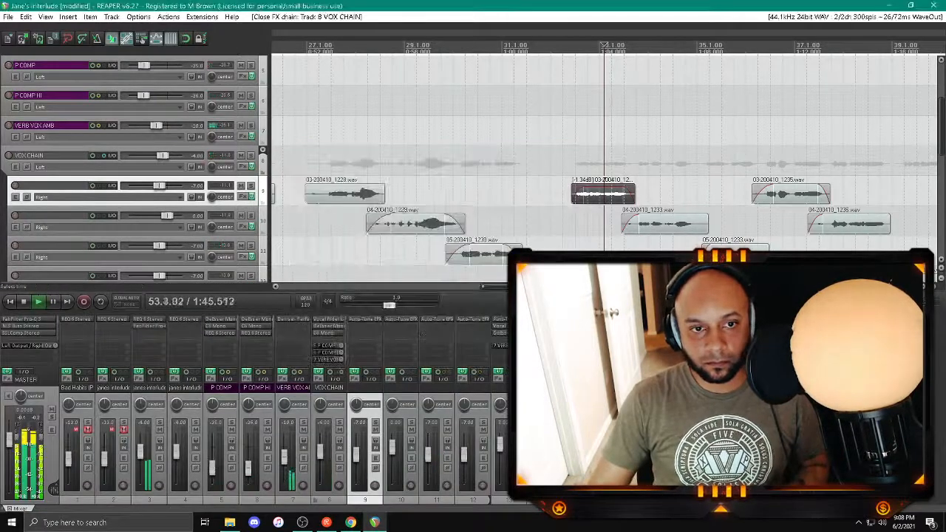
Step: In the master track's Pro-Q 3, set the gain of the existing midrange boost to 1.5 dB
click(7, 378)
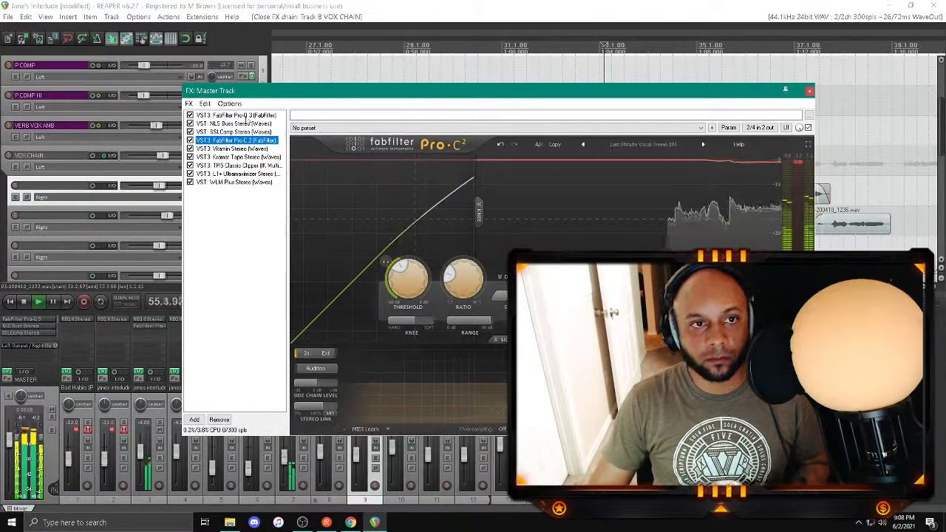
click(235, 115)
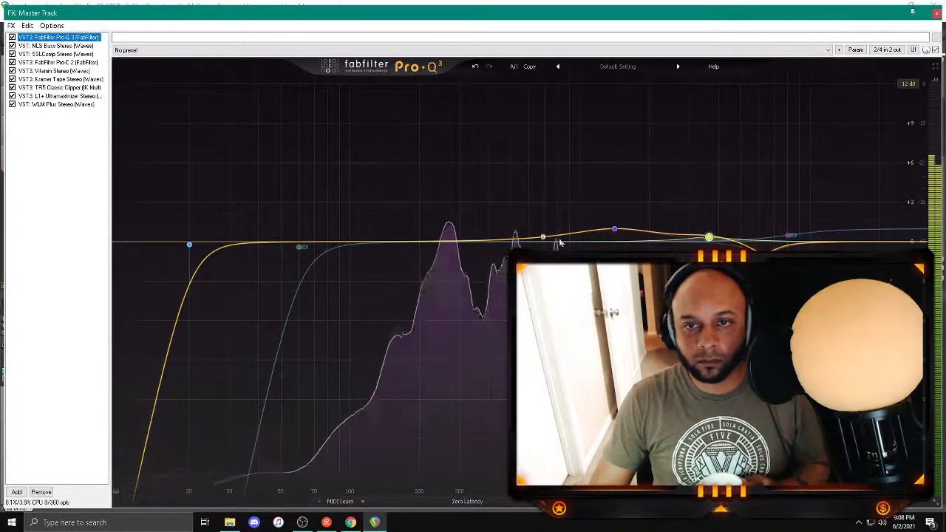
mouse_move(614, 229)
double_click(609, 205)
text(1.5)
key(Return)
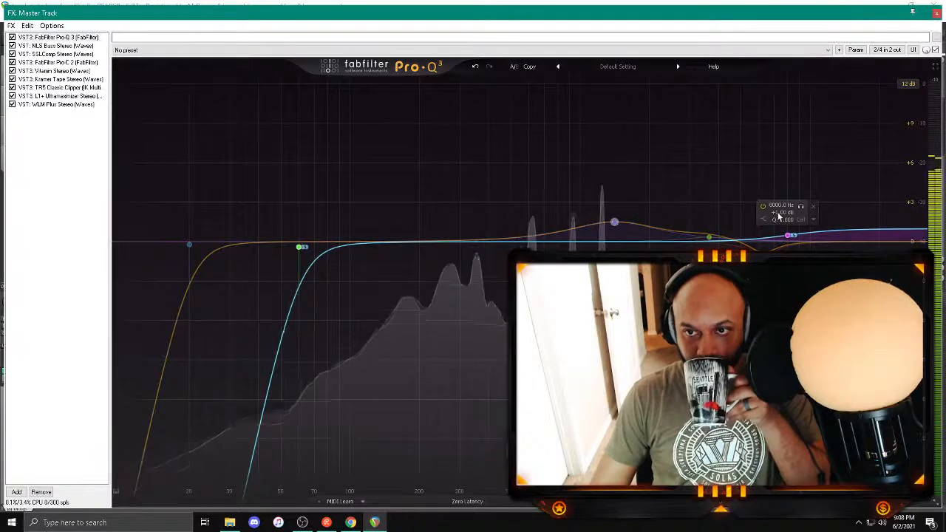
Step: Set the 8000 Hz high shelf's gain to 2 dB and close the master effects chain
double_click(777, 214)
text(2)
key(Return)
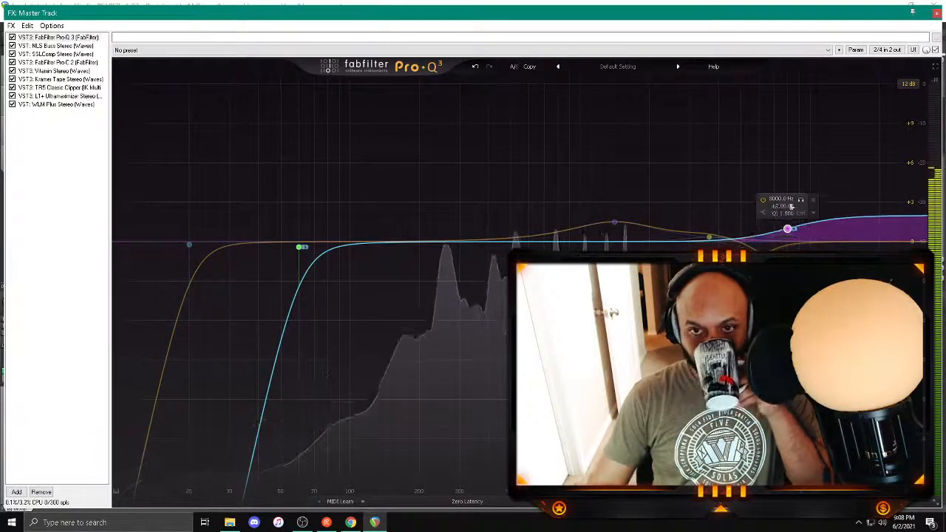
click(936, 14)
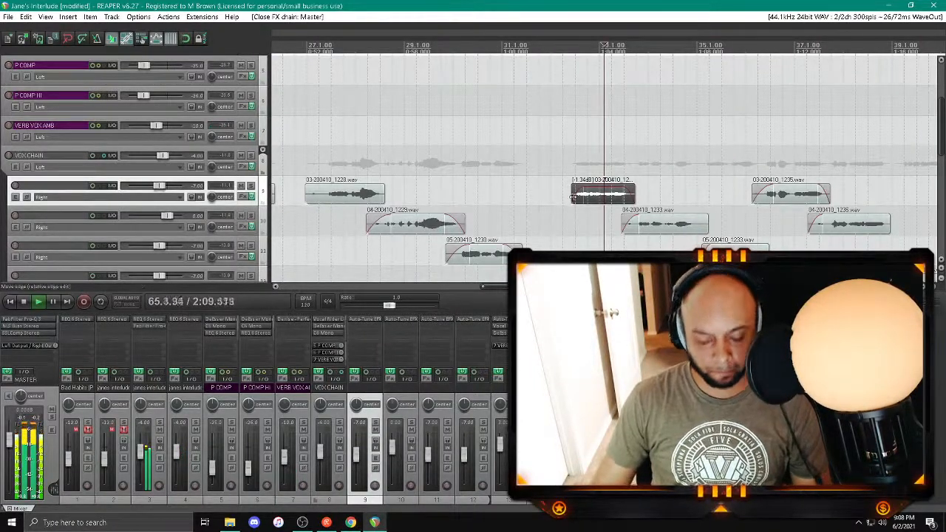
Step: In the Pro-Q 3 on track 3 (Jane's Interlude beat), set the low bell cut's frequency to 70 Hz
key(ctrl+m)
scroll(444, 323, down, 2)
scroll(443, 323, down, 5)
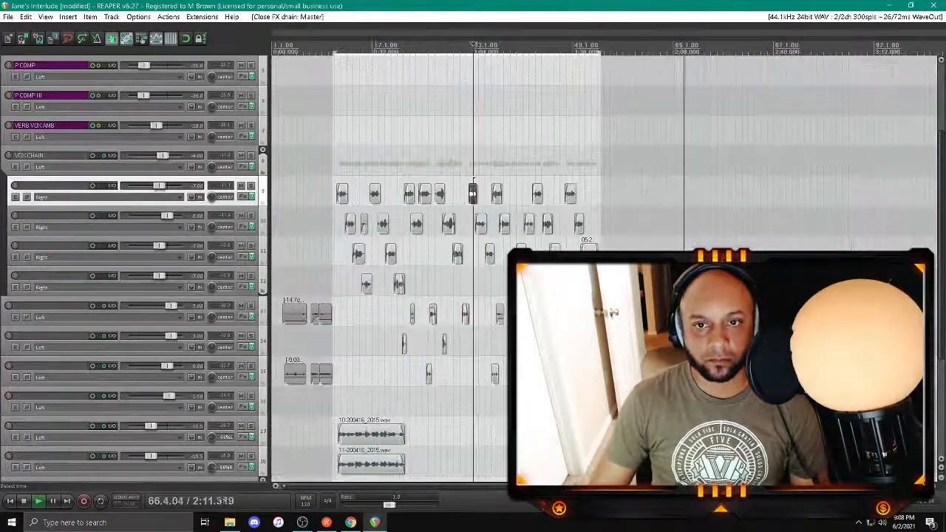
scroll(191, 207, up, 5)
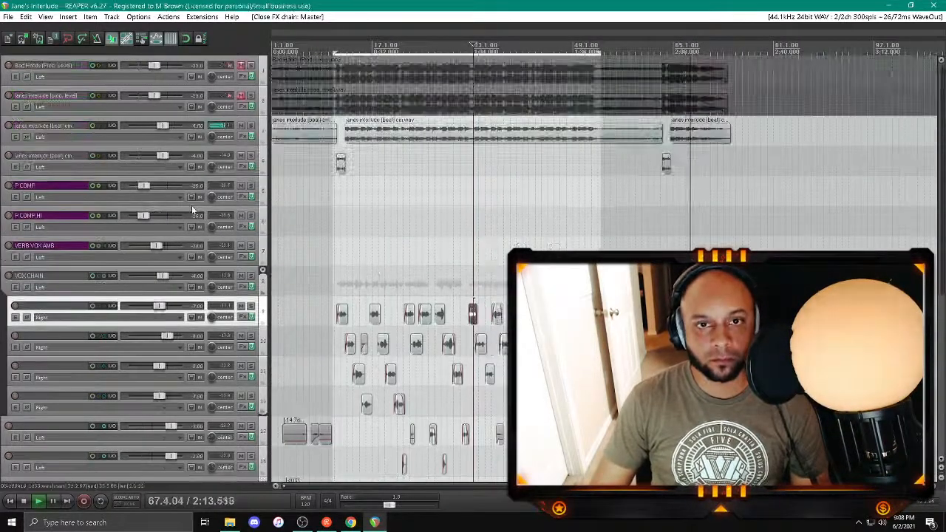
click(241, 138)
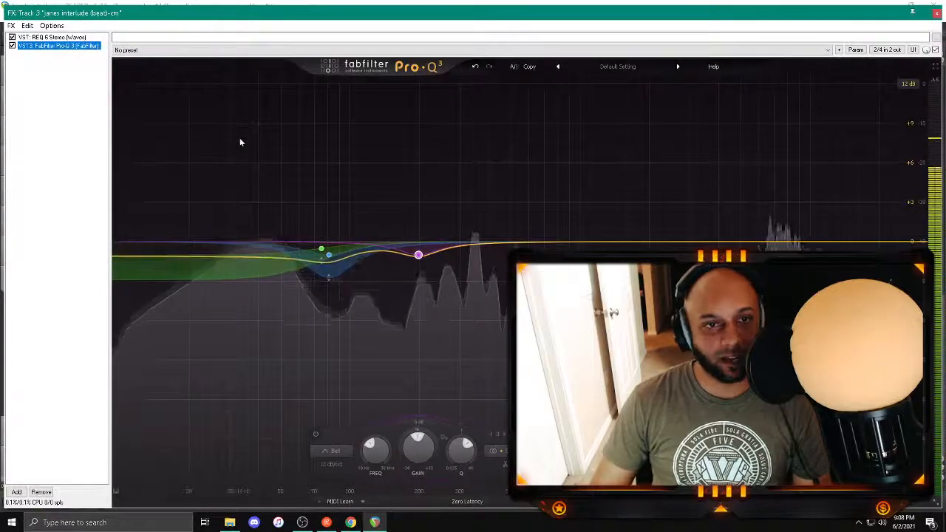
click(320, 264)
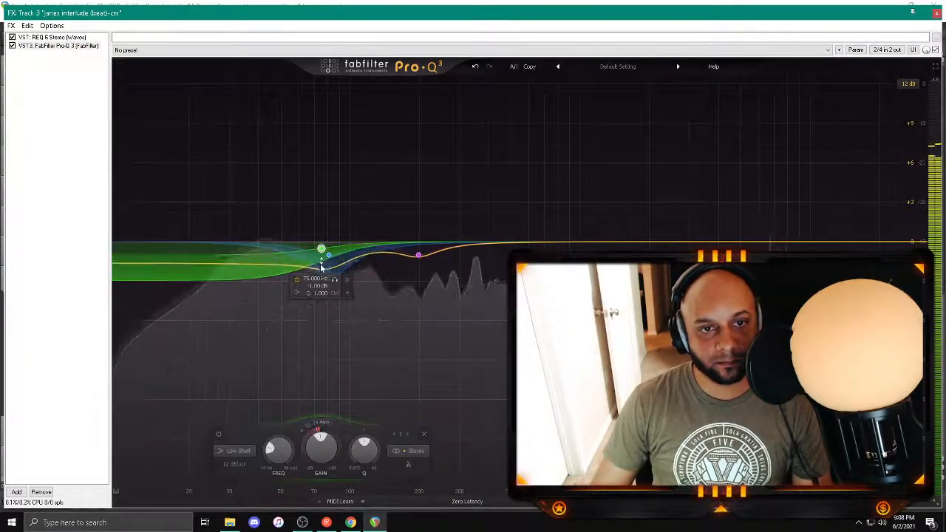
click(330, 257)
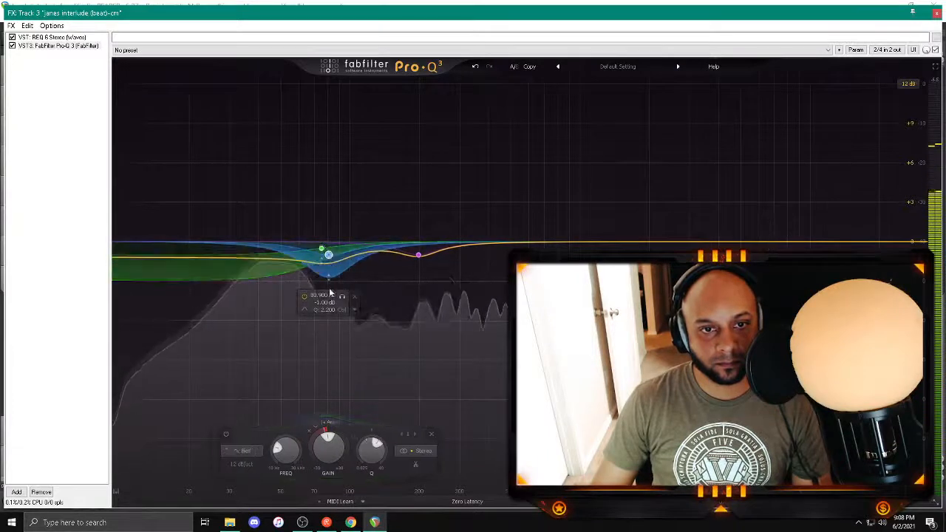
double_click(321, 295)
text(70)
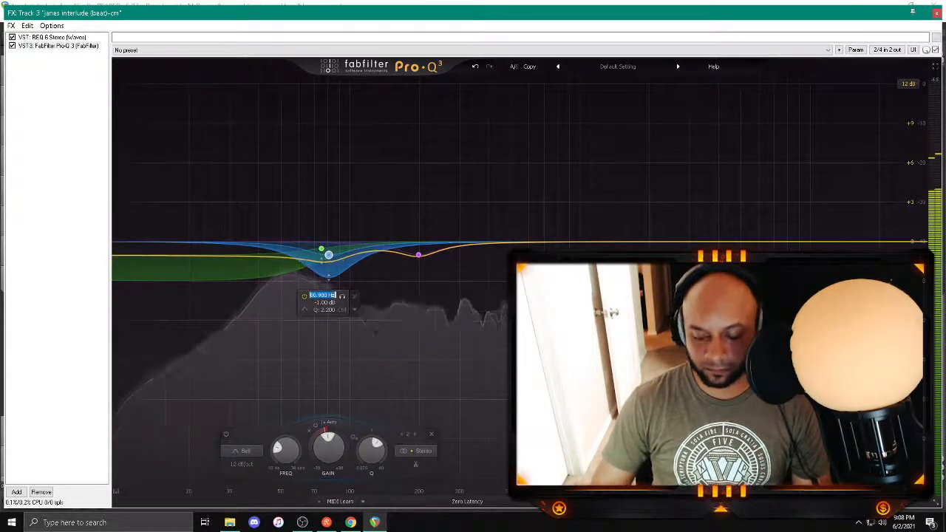
key(Return)
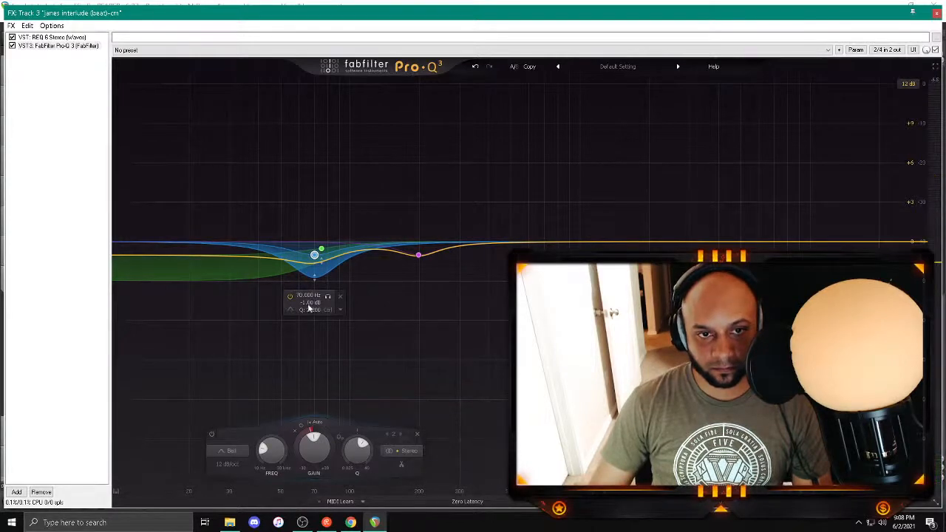
Step: Set the 70 Hz bell's gain to -1.5 dB and close the beat track's effects window
text(-1.5)
key(Return)
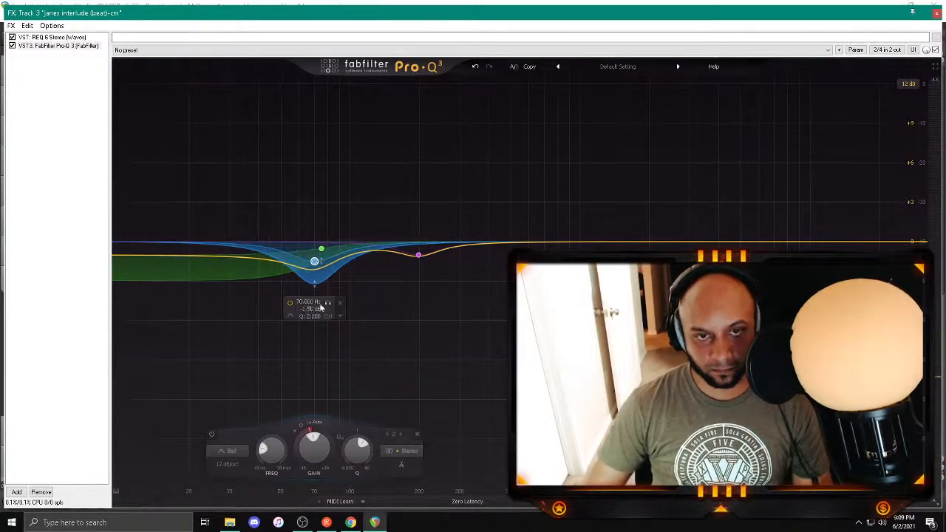
click(936, 13)
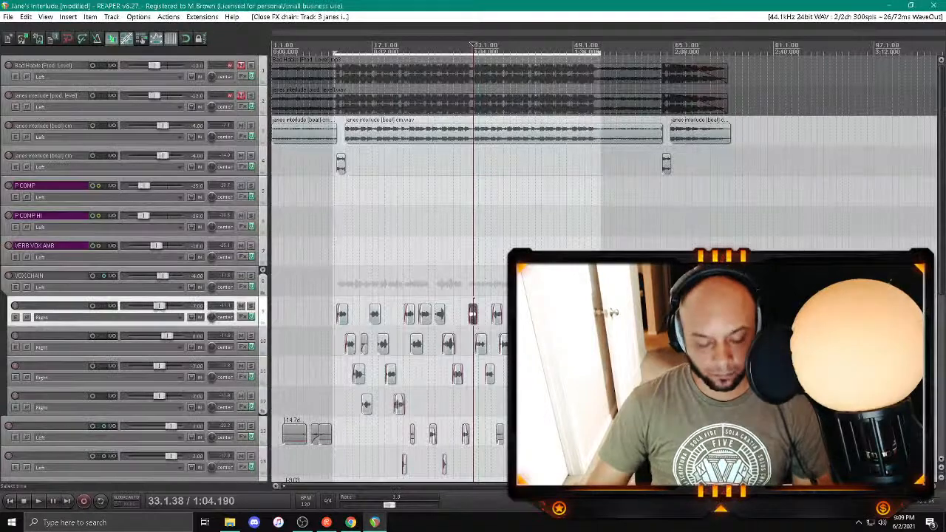
Step: In the master track's effects chain, lower the L1+ Ultramaximizer threshold to -3.5
key(ctrl+m)
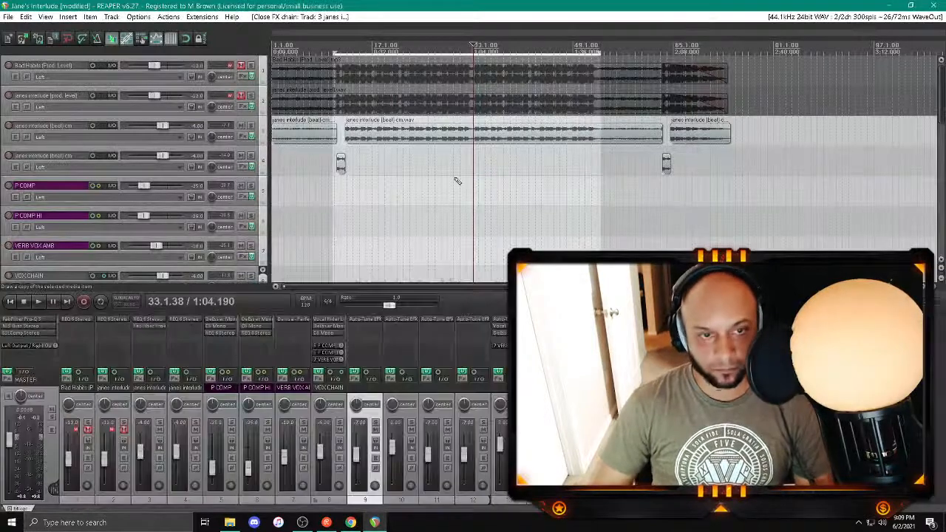
click(64, 350)
click(65, 105)
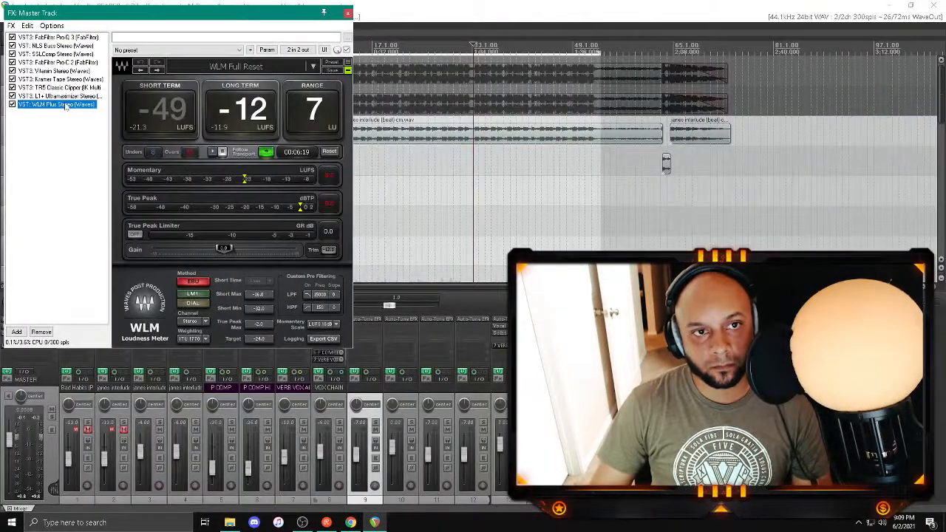
click(57, 96)
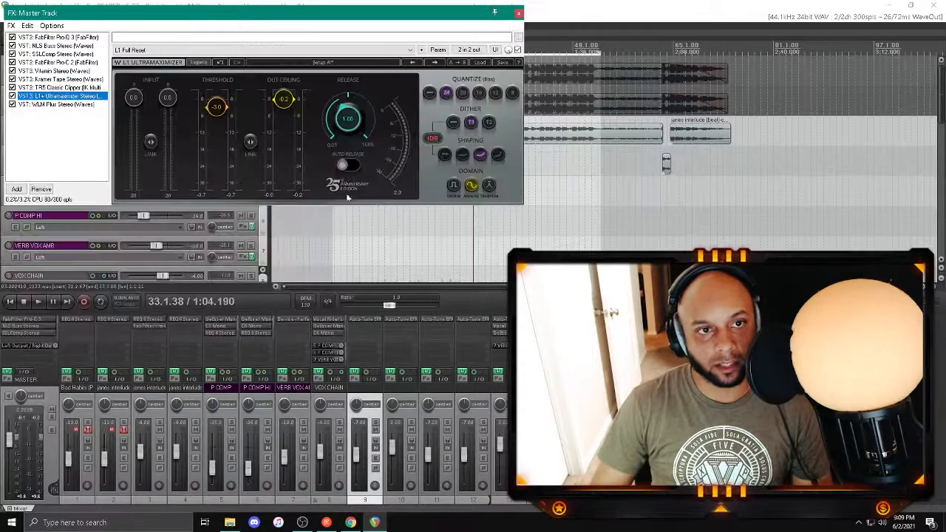
click(223, 107)
drag(223, 108, 227, 110)
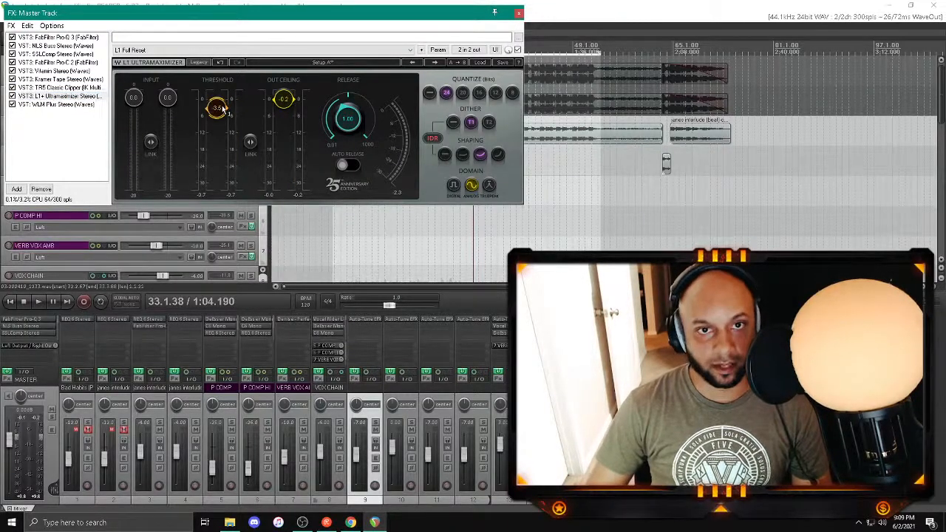
Step: Play the mix and switch the L1+ Ultramaximizer's noise shaping to its second option
key(space)
click(466, 156)
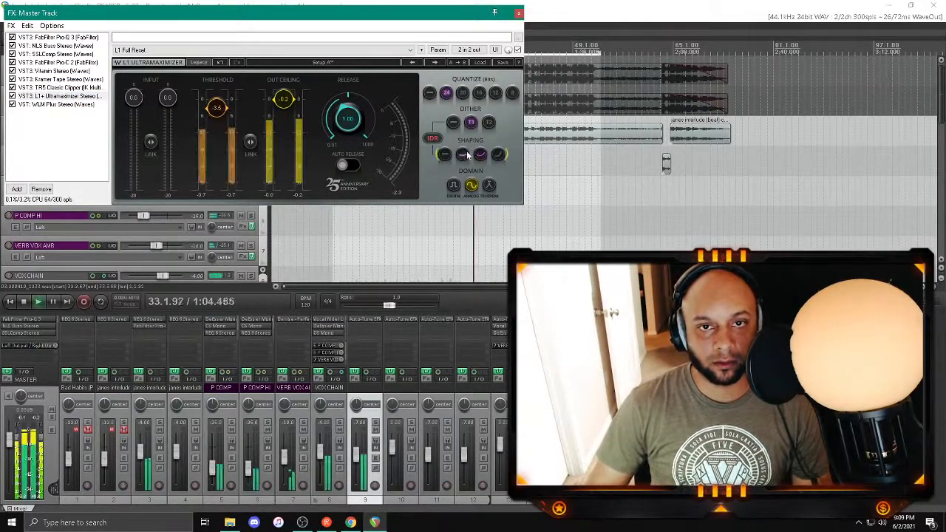
click(494, 248)
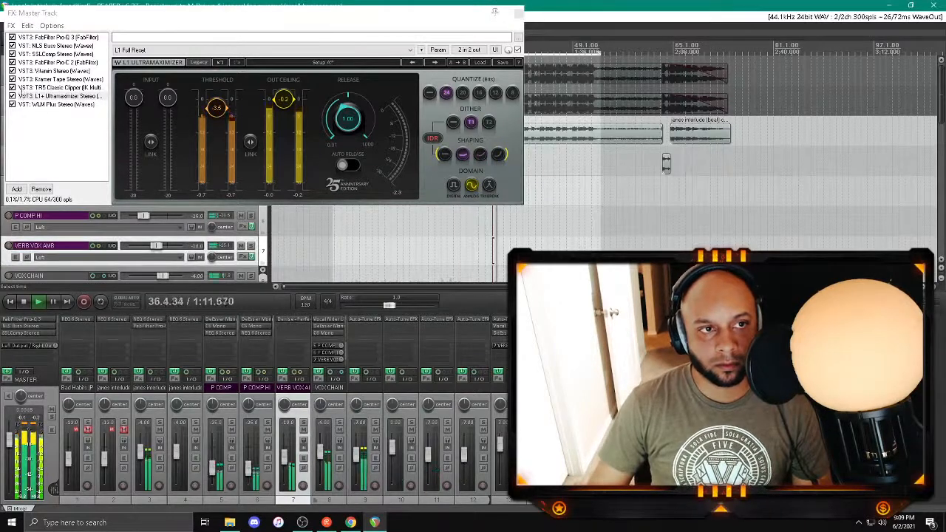
Step: Check the master's WLM Plus loudness readings during playback, close the master chain and mixer, and stop playback
click(58, 104)
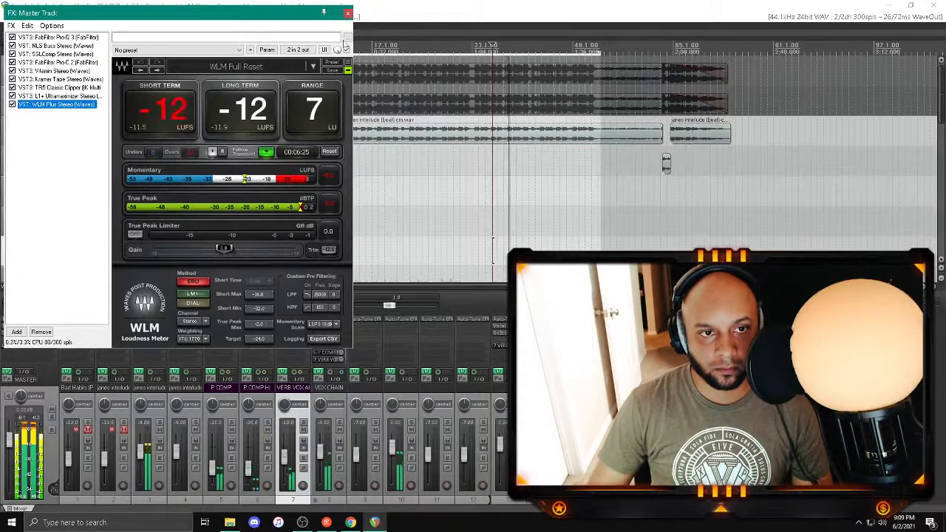
click(347, 12)
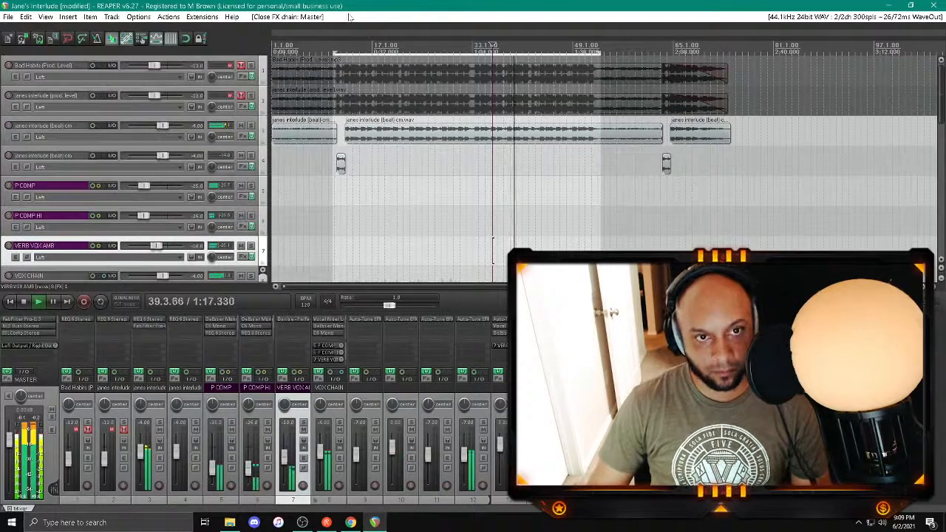
key(ctrl+m)
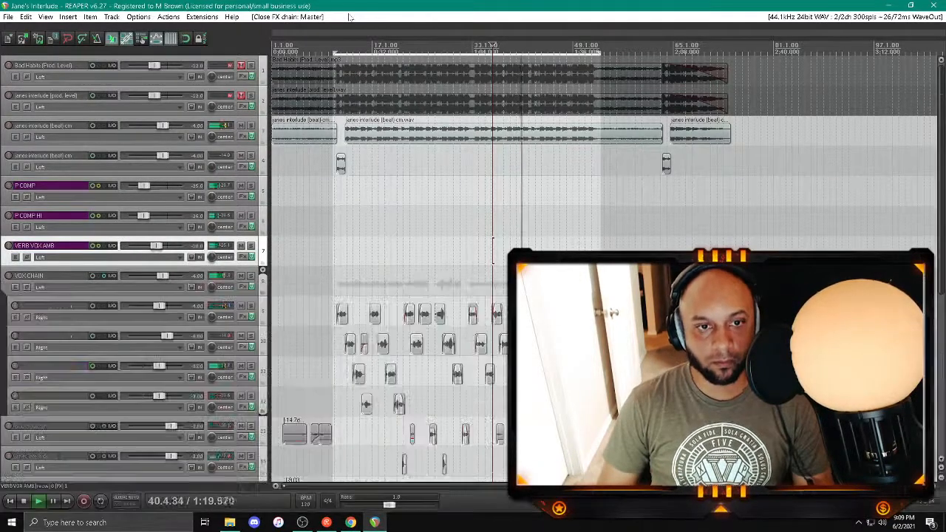
key(space)
Step: Start a render of the entire project's master mix with the file name "Jane's Interlude, Pt. 1 (MP3-Master)"
click(9, 16)
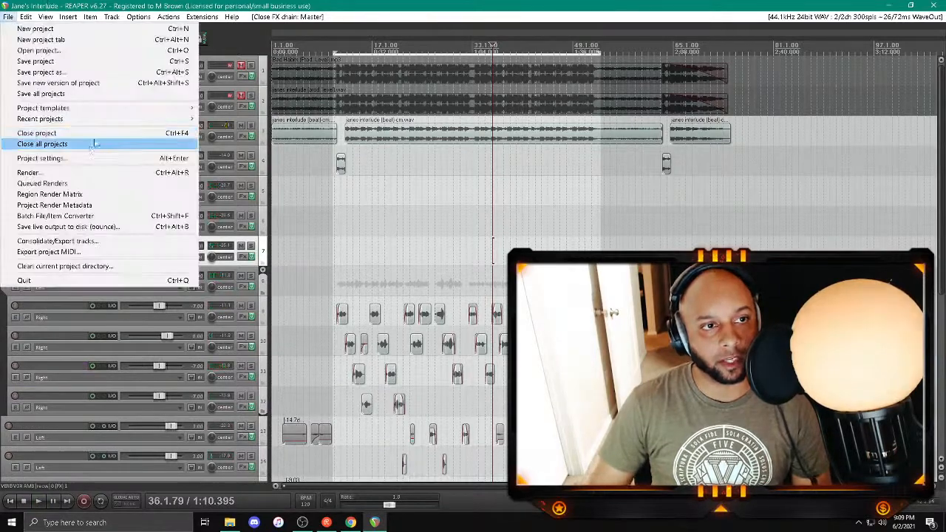
click(90, 171)
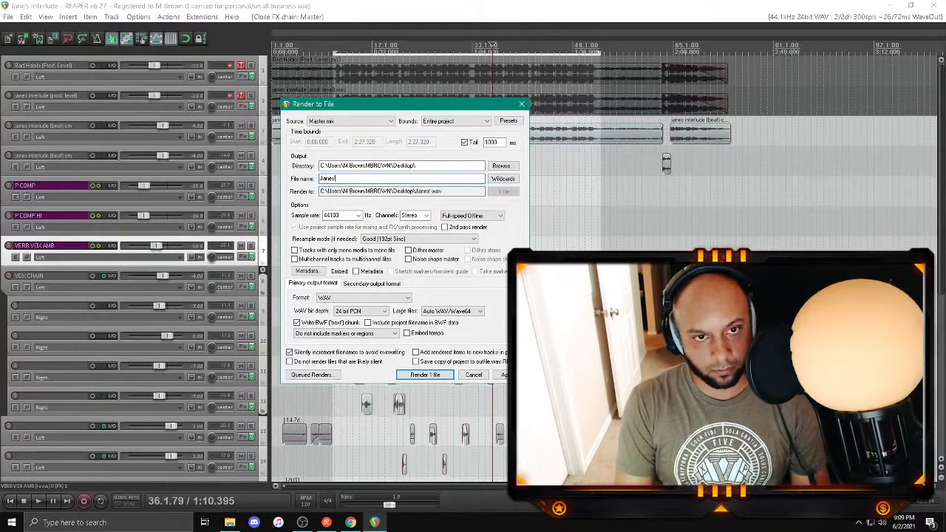
key(BackSpace)
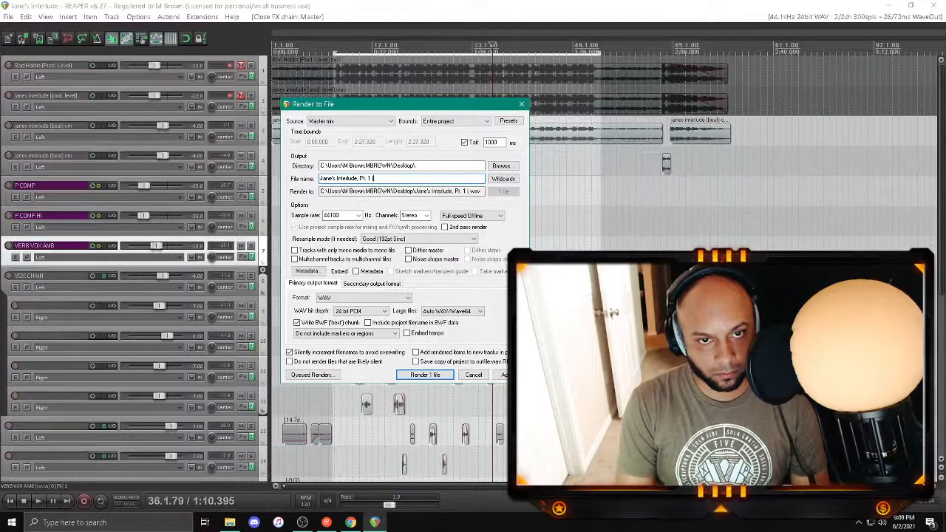
text((MP3-Mas)
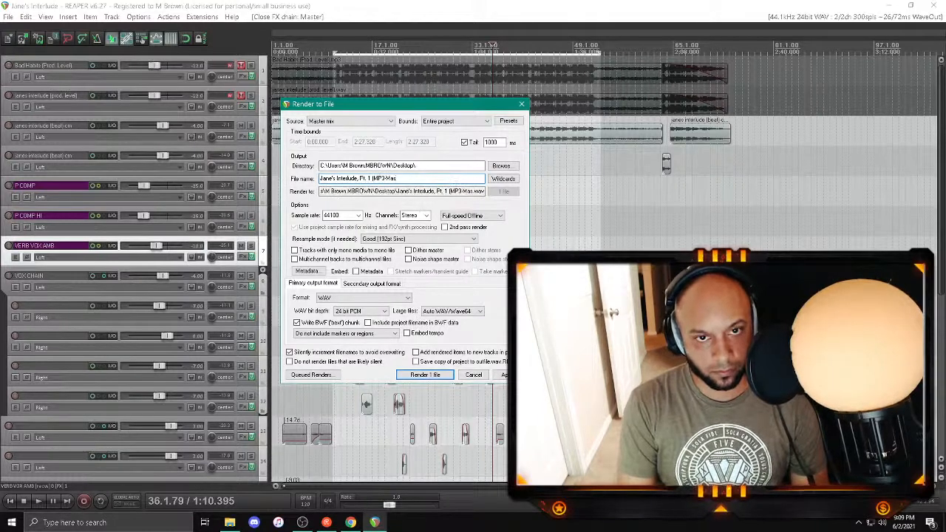
text(ter))
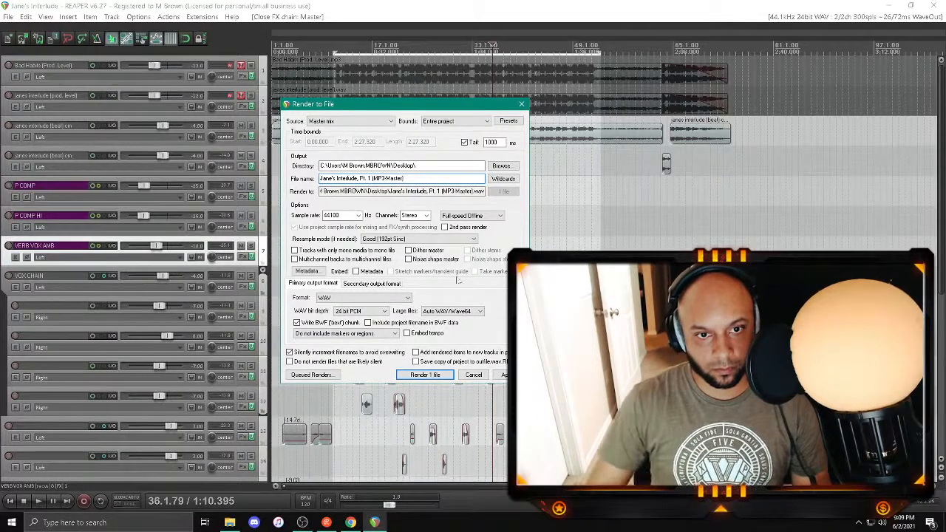
Step: Set the render format to MP3 (encoder by LAME project) and render the file
click(407, 297)
click(355, 338)
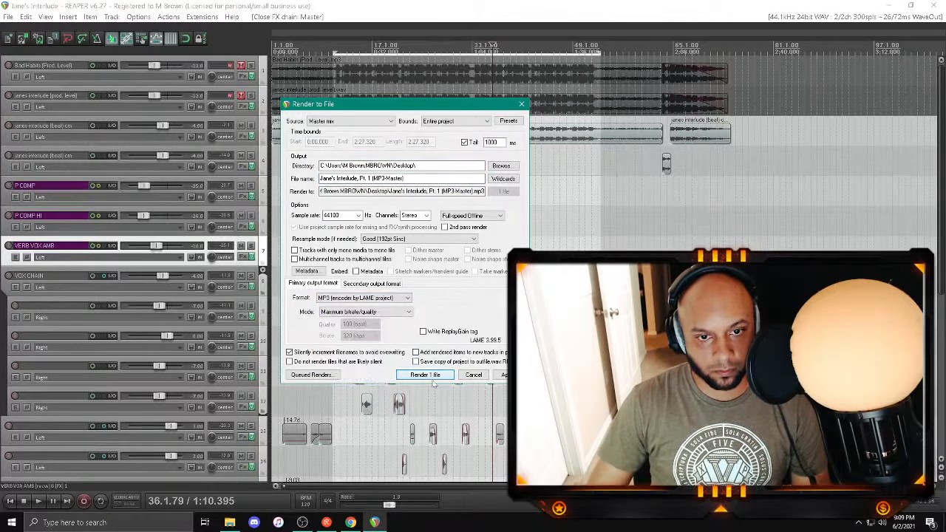
click(433, 375)
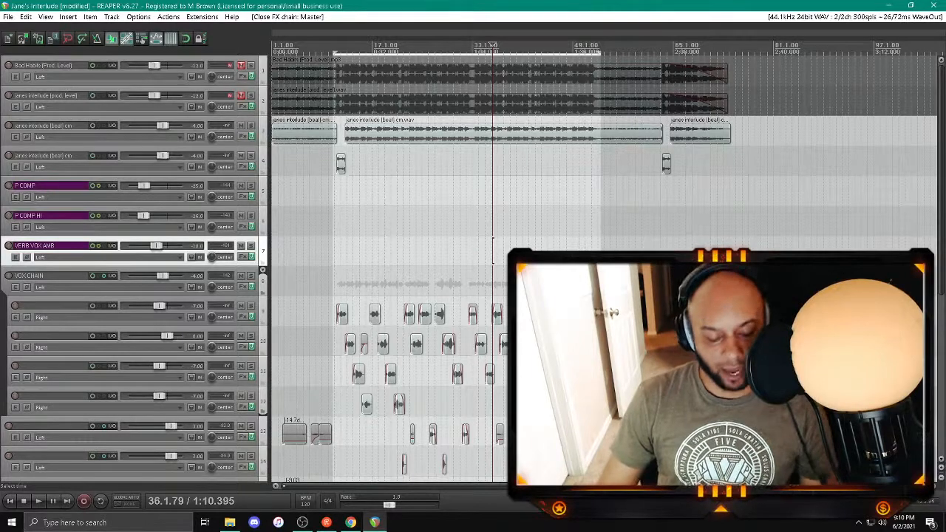
Step: Close the Jane's Interlude project in REAPER and its session folder window to return to the desktop
click(392, 181)
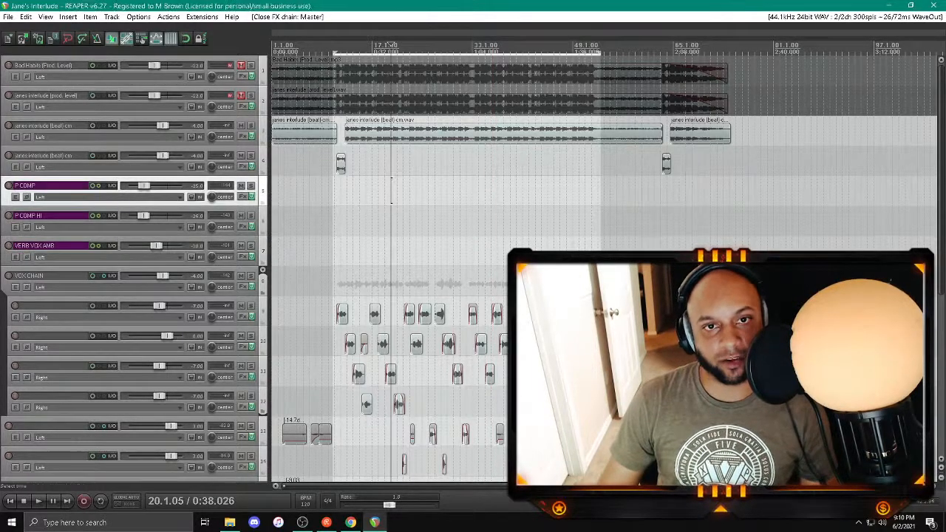
click(934, 5)
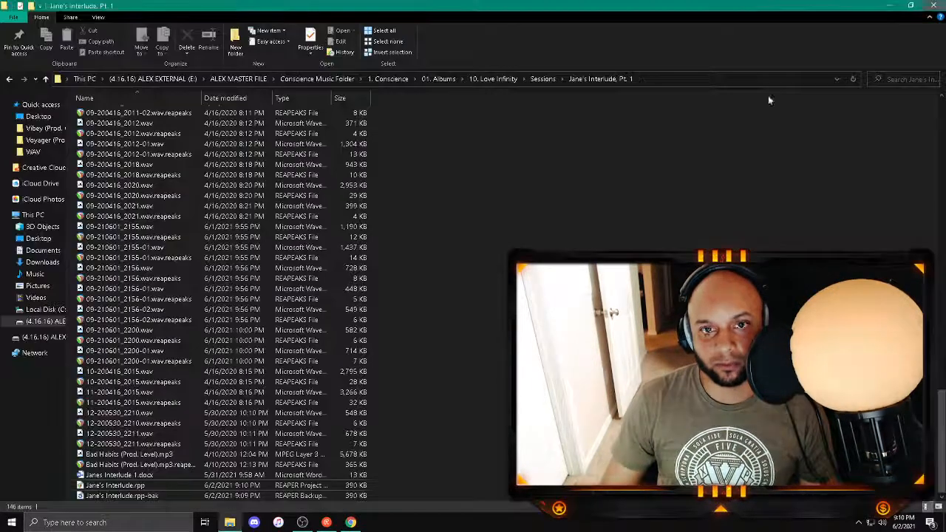
click(935, 5)
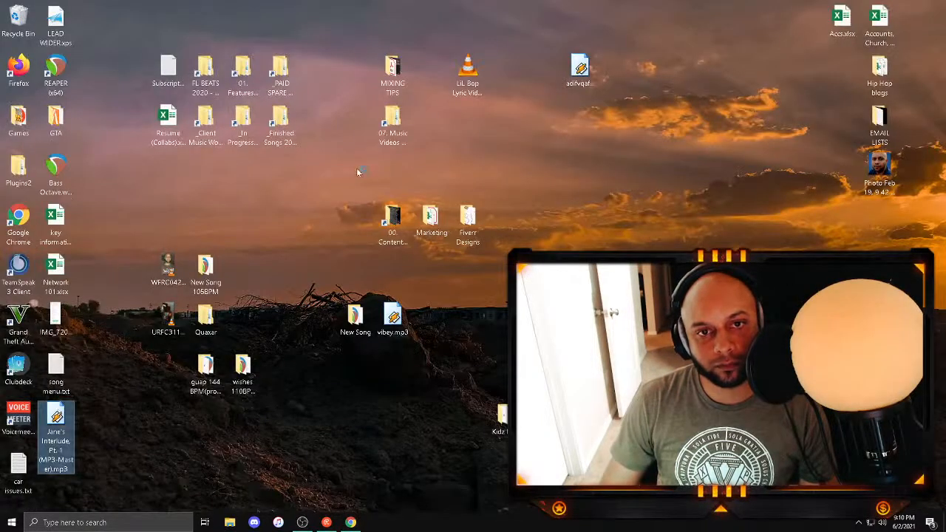
Step: Play the rendered Jane's Interlude MP3 in Winamp, skip ahead to a later passage, and close the player
key(Return)
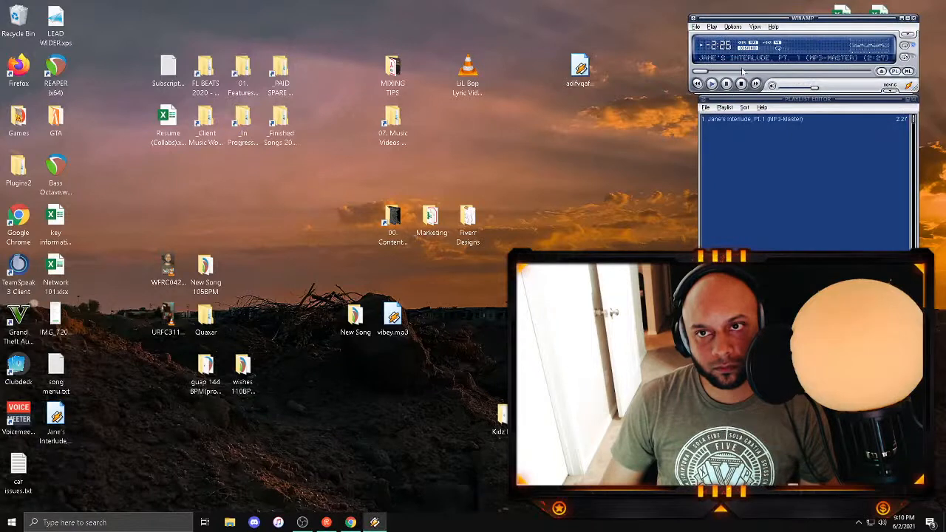
click(741, 71)
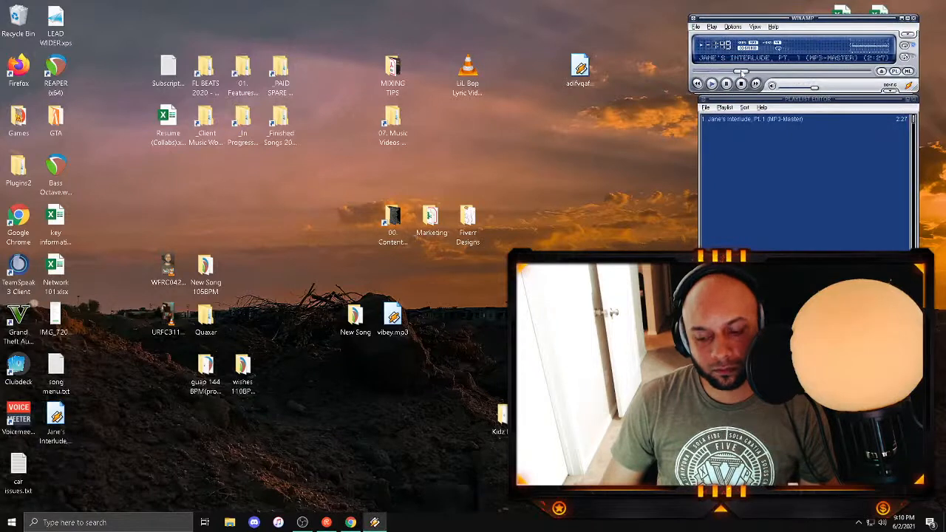
click(914, 18)
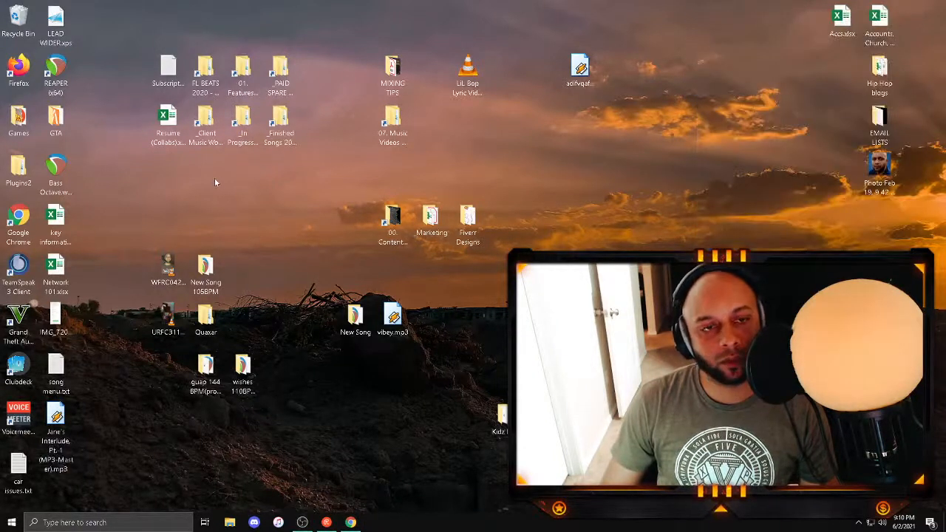
Step: Check the guap 144 BPM folder and open the blue screen project from the New Song 105BPM folder, leaving its missing beat file offline
double_click(206, 370)
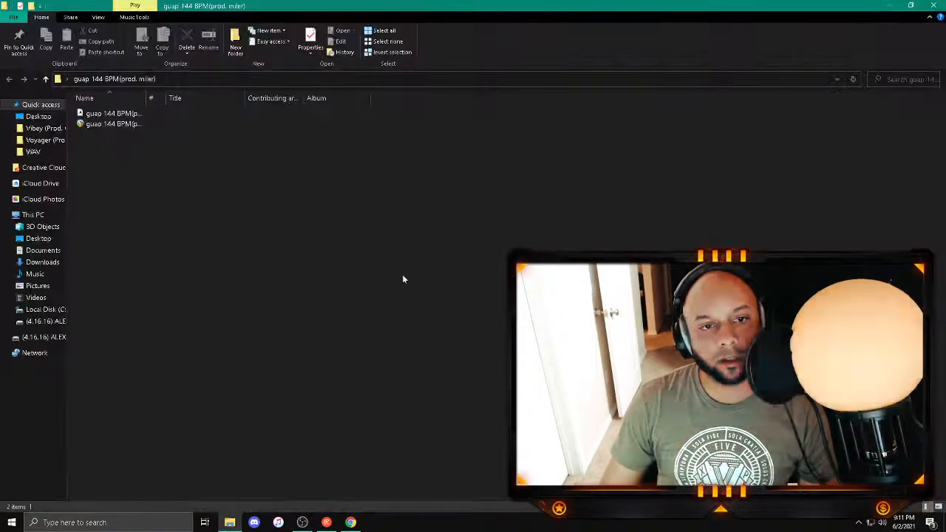
click(933, 5)
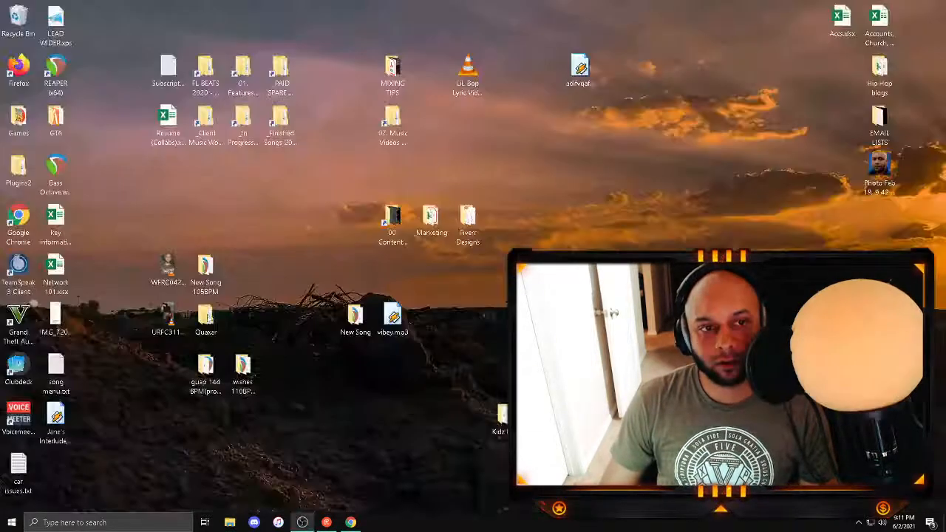
double_click(205, 272)
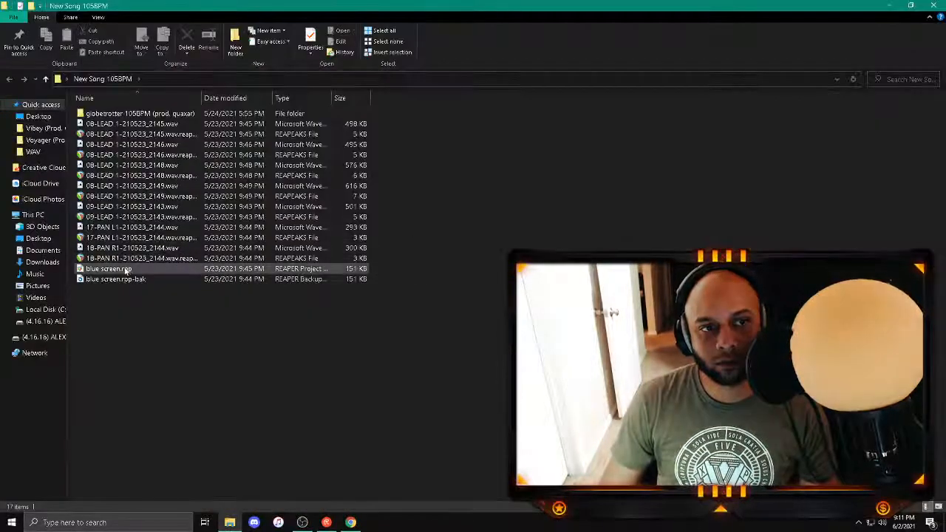
double_click(126, 270)
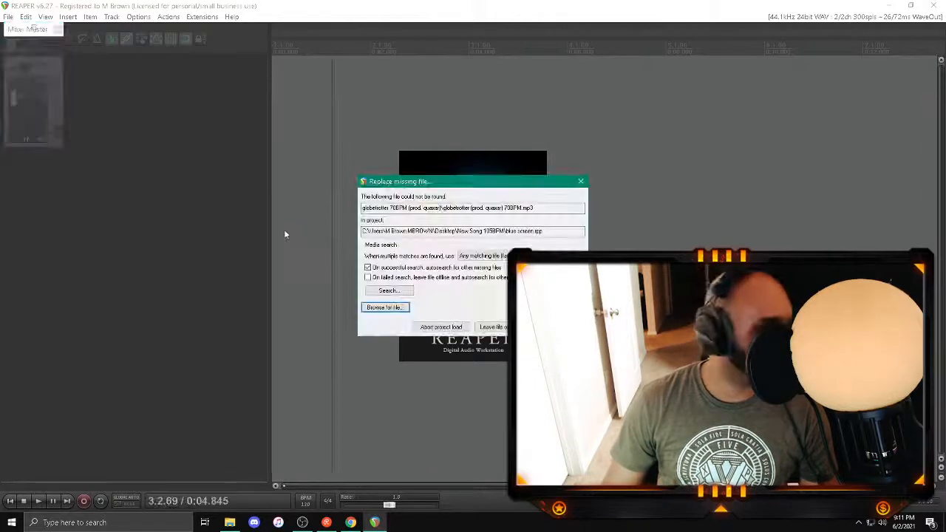
click(500, 328)
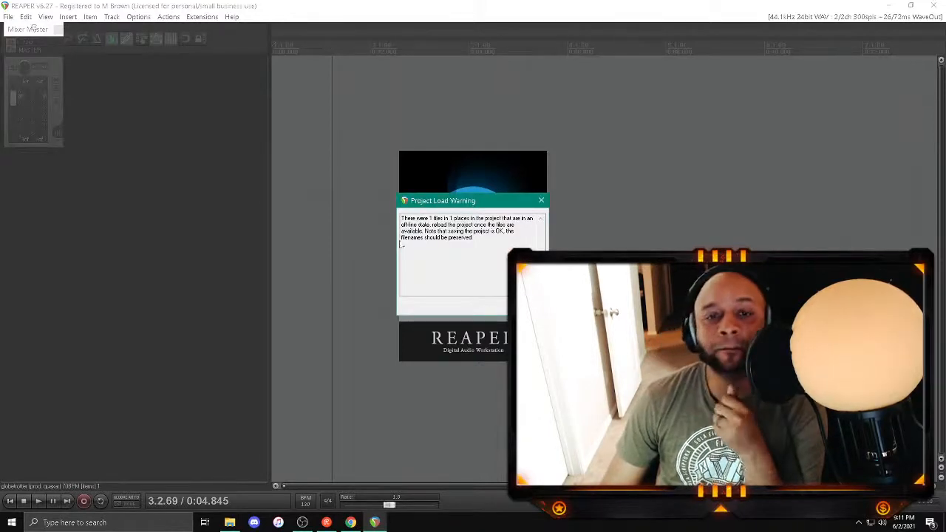
key(Return)
Step: Look over the blue screen project's tracks and timeline, and close the project
scroll(195, 169, up, 3)
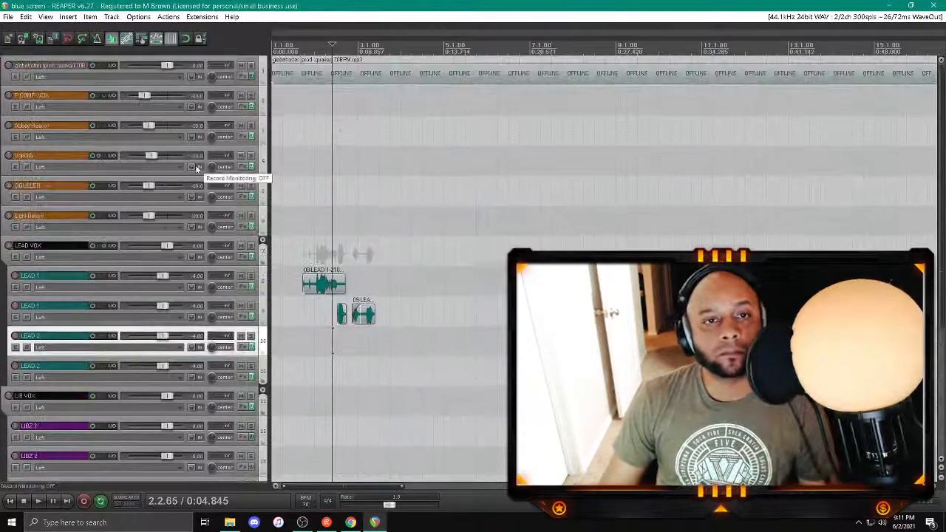
scroll(327, 252, down, 4)
scroll(287, 45, down, 3)
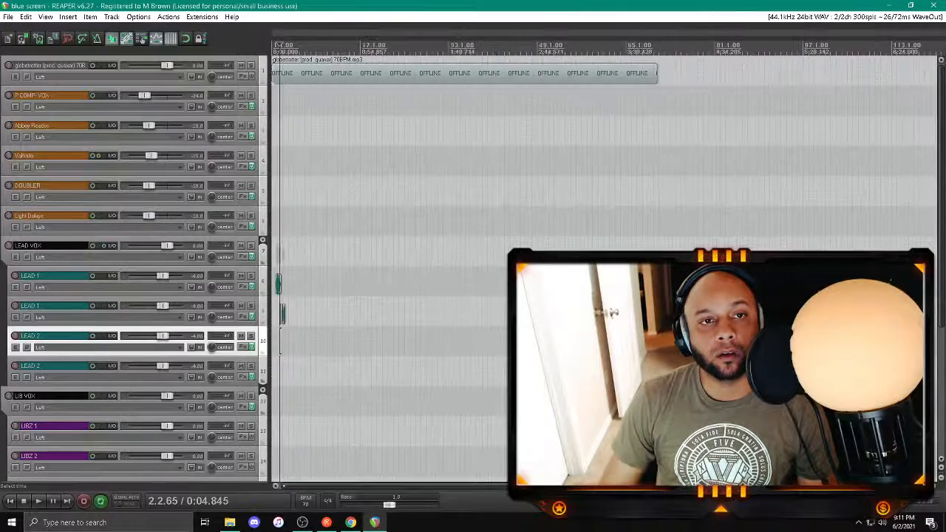
click(933, 6)
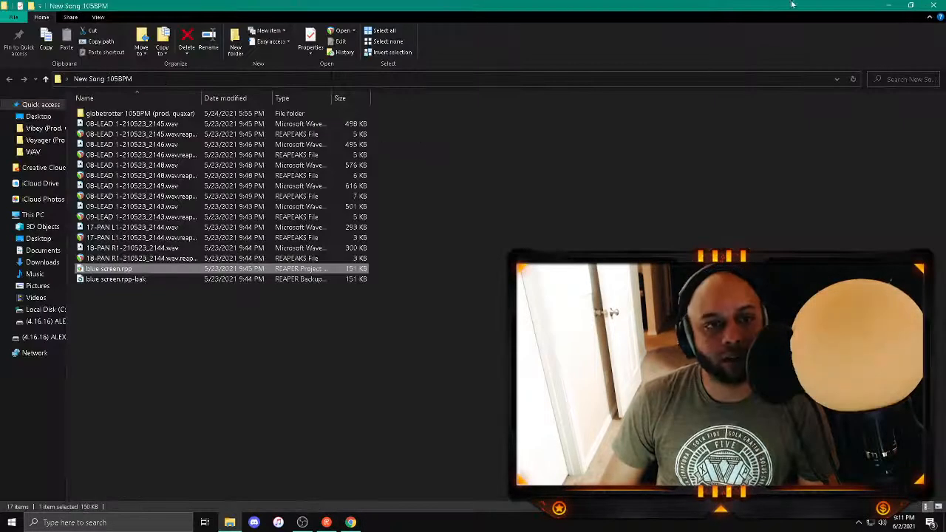
Step: Inspect the contents of the globetrotter 105BPM (prod. quaxar) folder and close the folder window
double_click(171, 114)
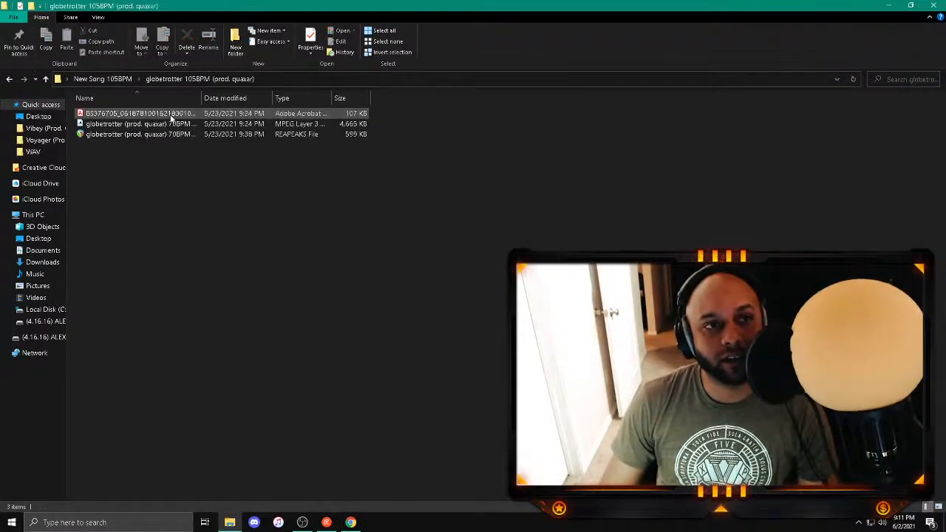
key(alt+Left)
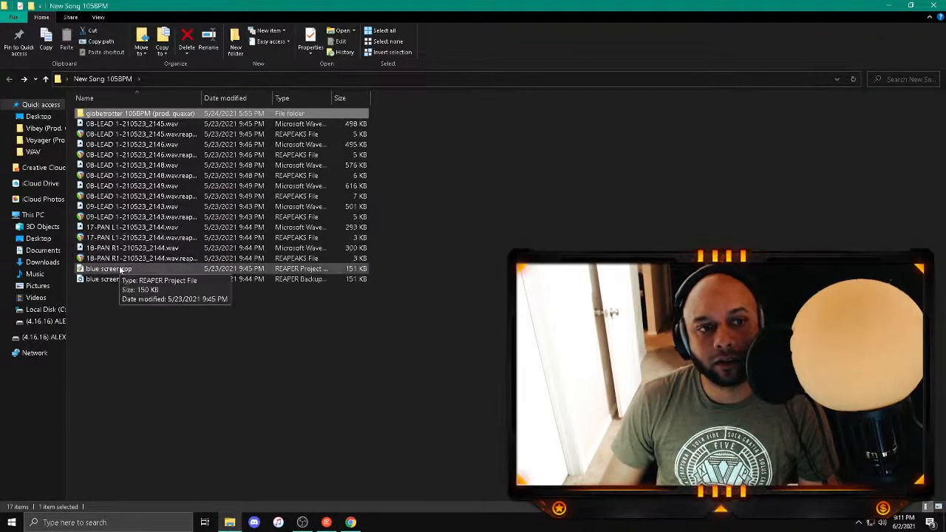
click(933, 6)
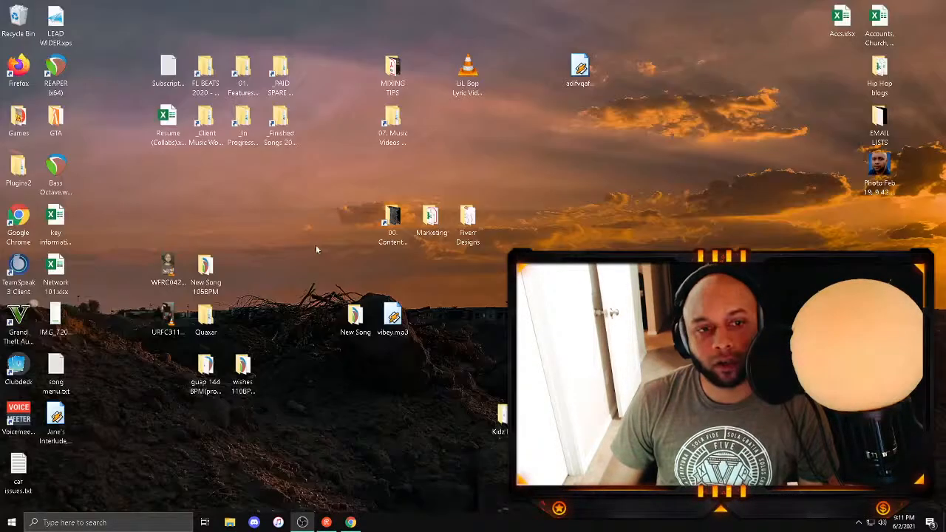
Step: Play the drama 118BPM (prod. Quaxar) beat from the Quaxar folder in Winamp and minimize the folder window
click(201, 319)
double_click(201, 319)
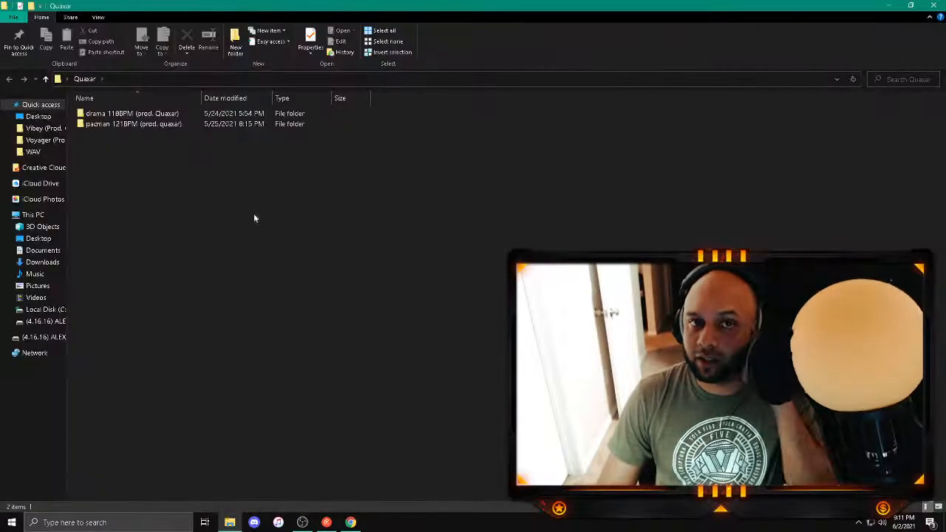
double_click(171, 113)
click(146, 124)
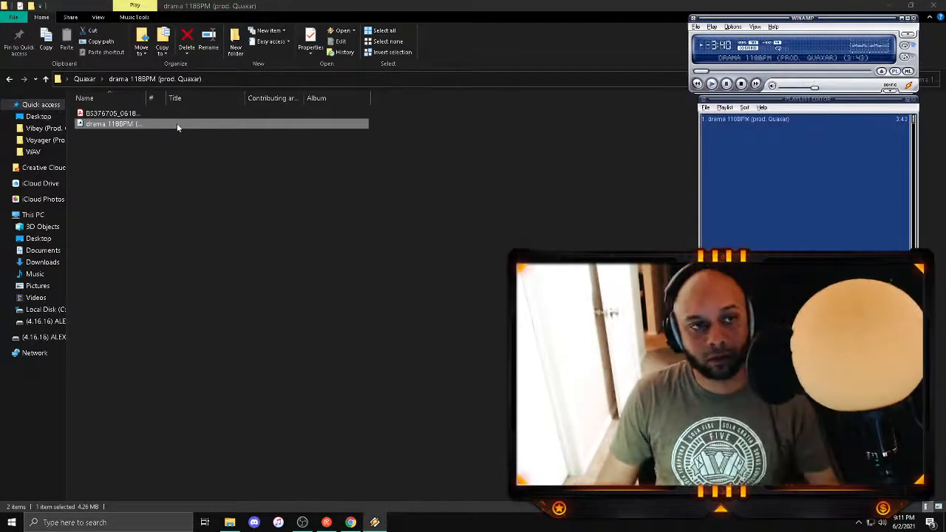
double_click(370, 4)
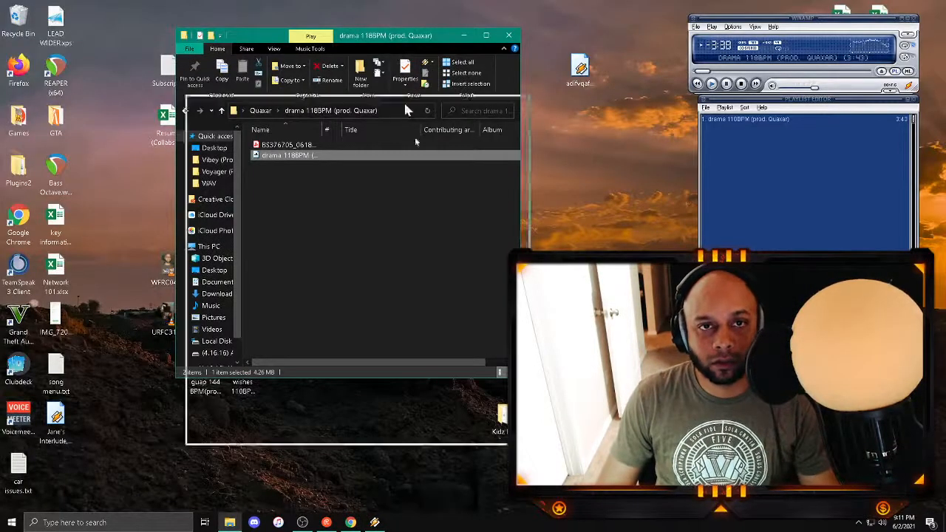
click(230, 523)
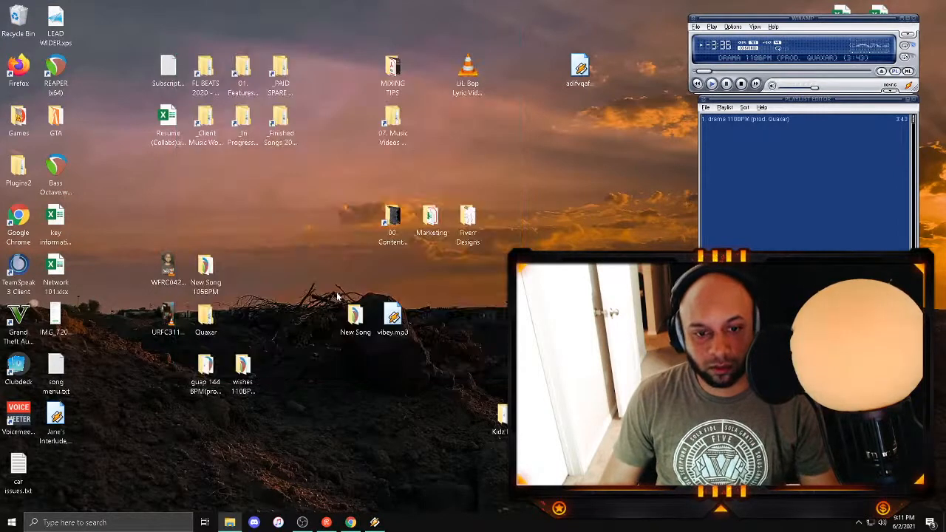
Step: Launch REAPER with its last project, leaving the missing globetrotter beat offline, and put Winamp away
double_click(206, 377)
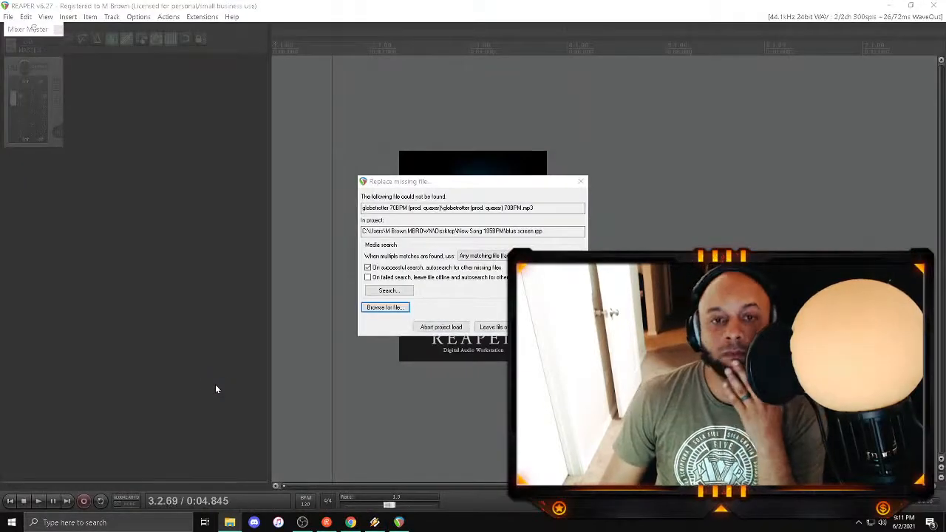
click(487, 327)
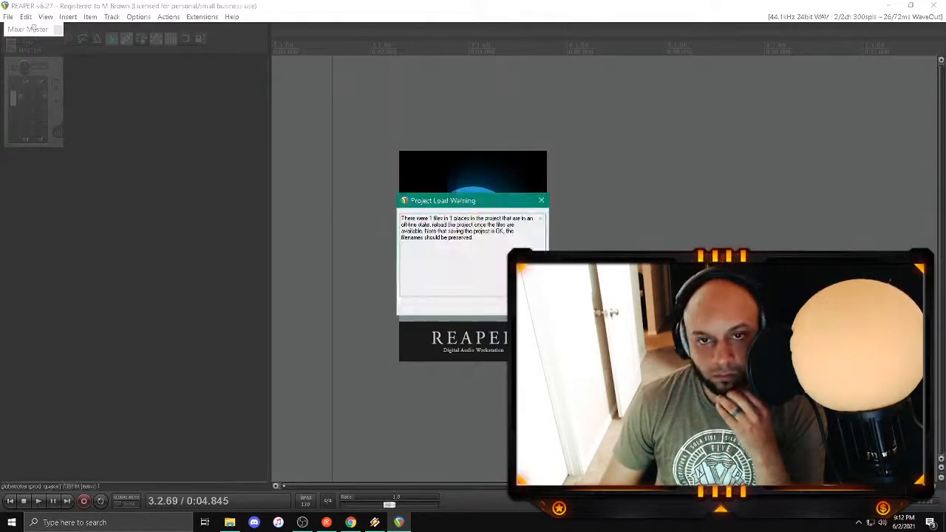
click(466, 295)
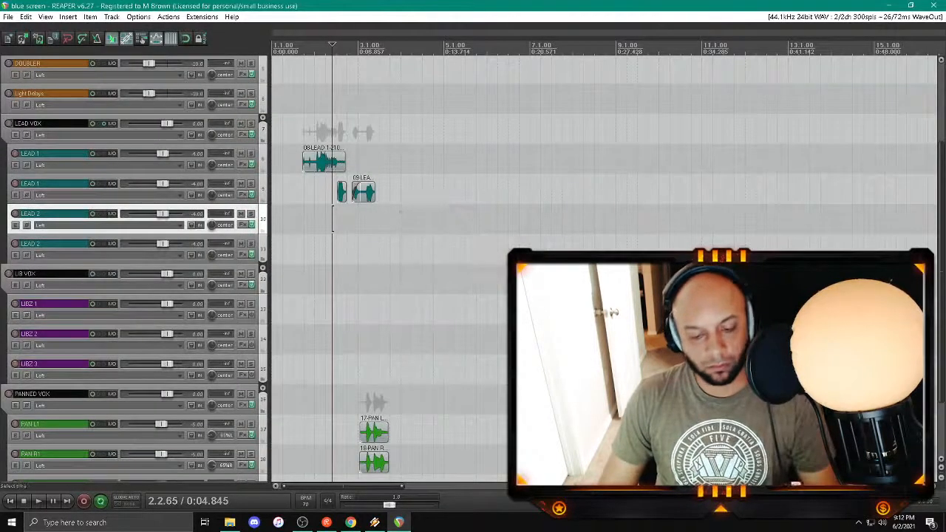
click(375, 523)
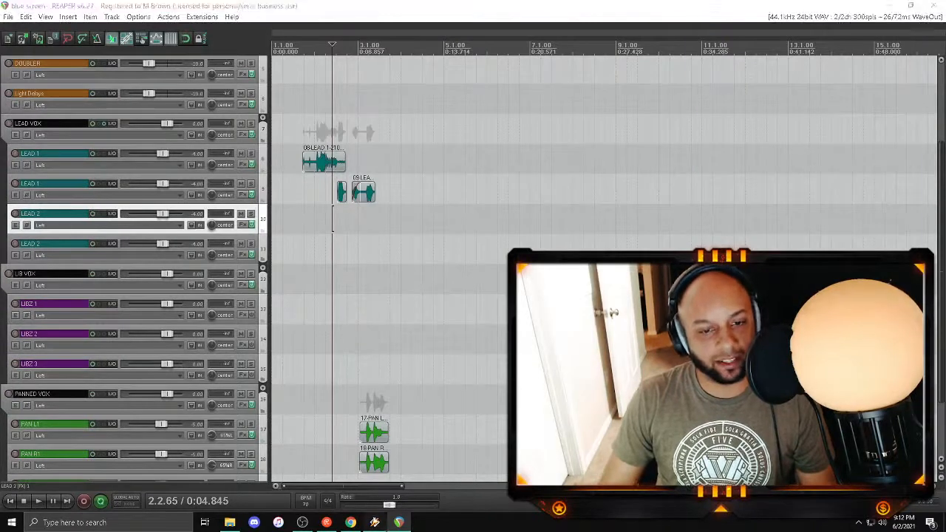
click(288, 26)
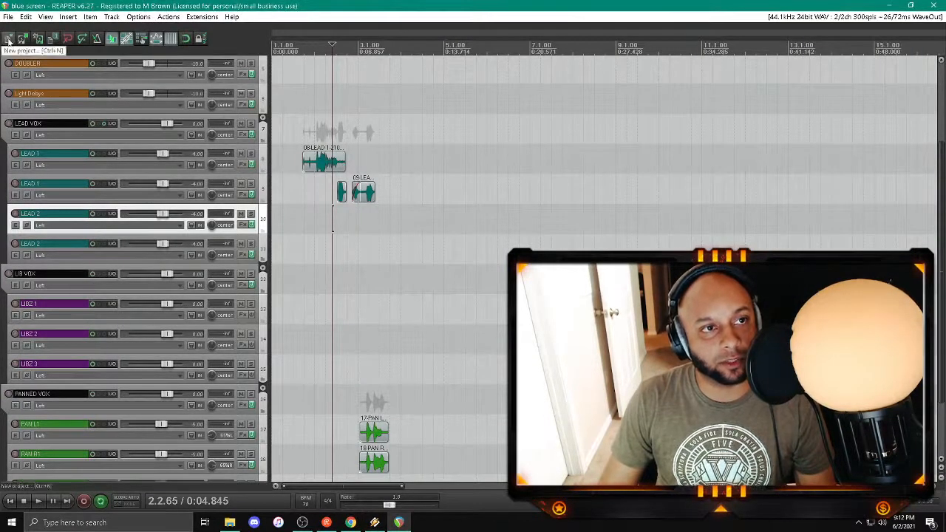
Step: Load the vibey project from the recent projects and add an empty project tab beside it
click(8, 16)
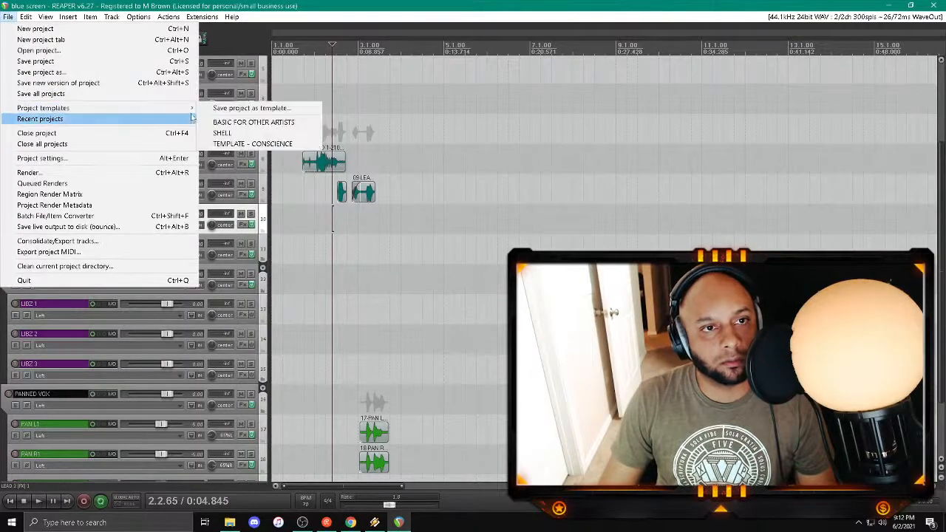
mouse_move(192, 118)
click(387, 69)
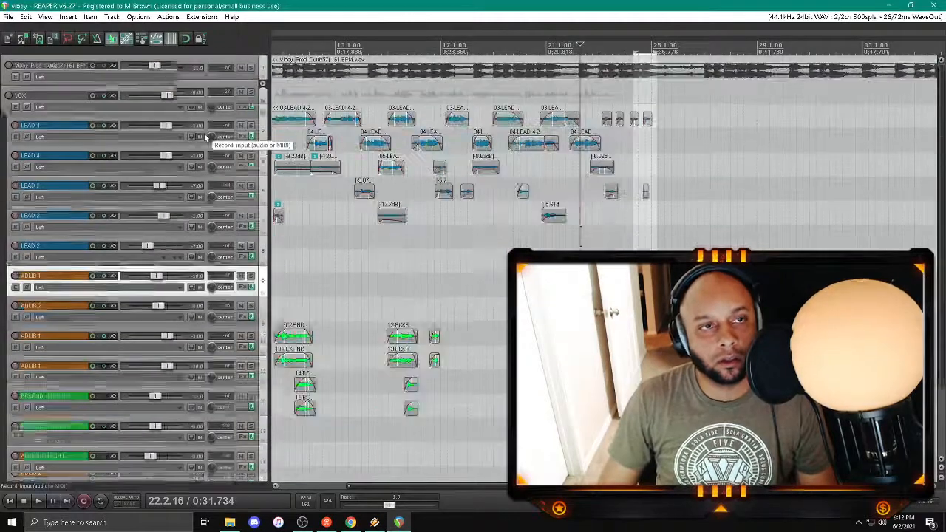
click(7, 16)
mouse_move(9, 16)
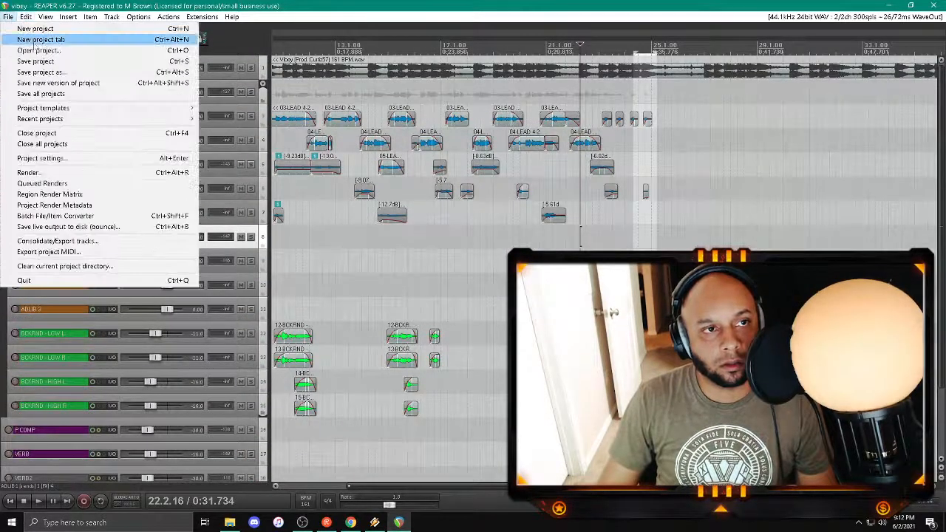
click(42, 39)
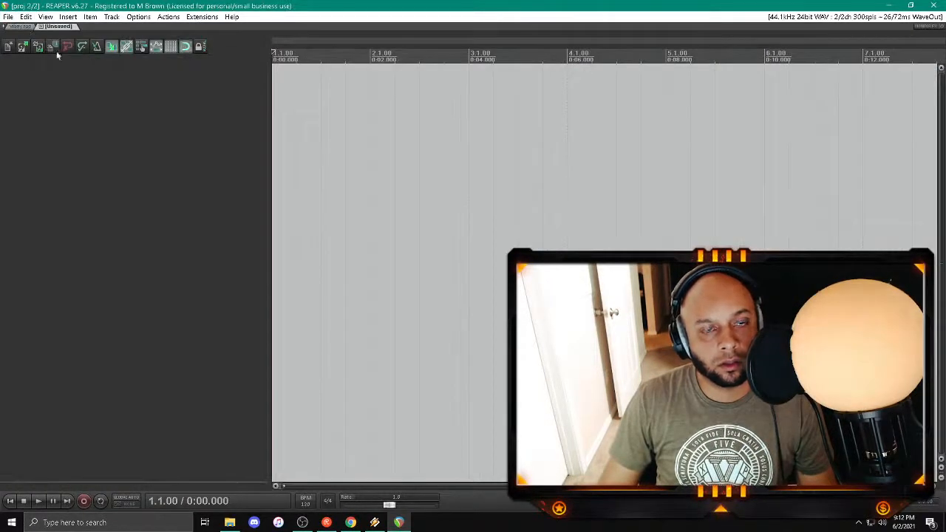
Step: Set the new project's tempo to 118 BPM
click(231, 523)
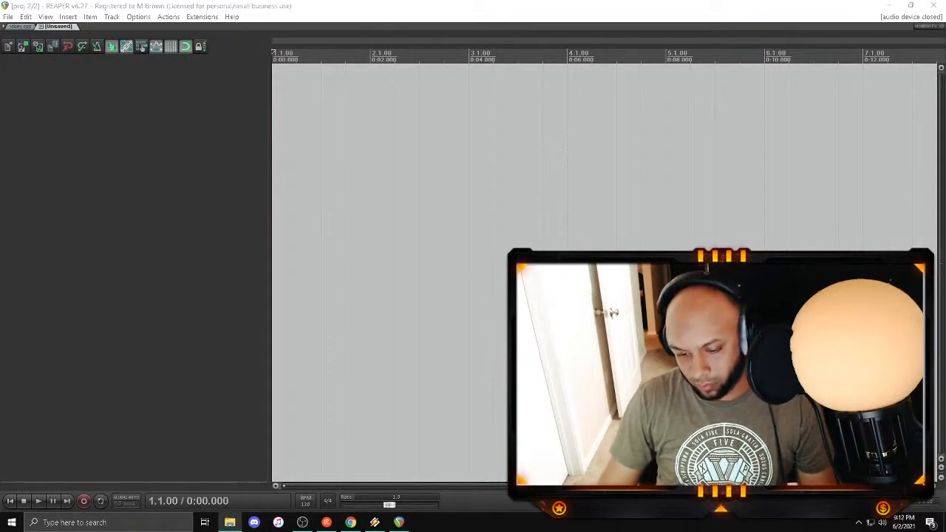
click(310, 504)
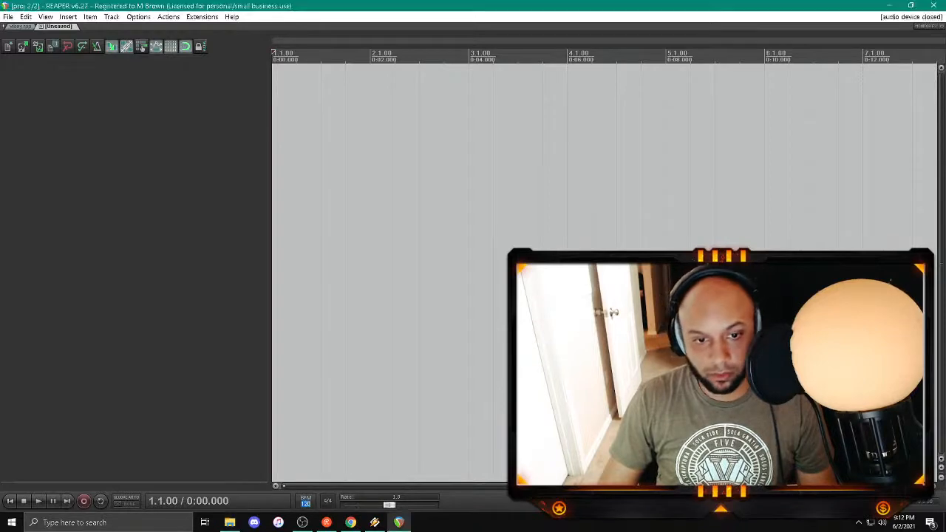
text(118)
key(Return)
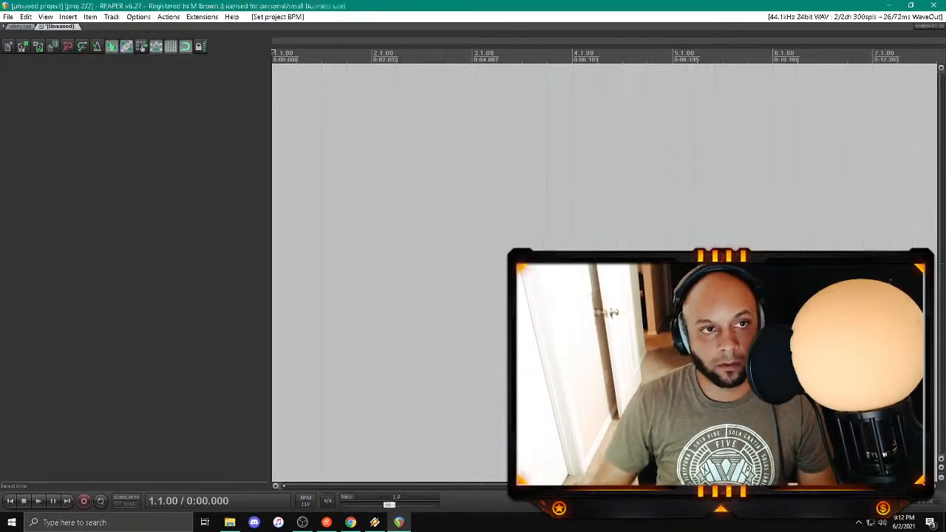
Step: Copy the tracks from VOX through DELAY in the vibey project and paste them into the unsaved project
scroll(458, 222, down, 6)
click(22, 26)
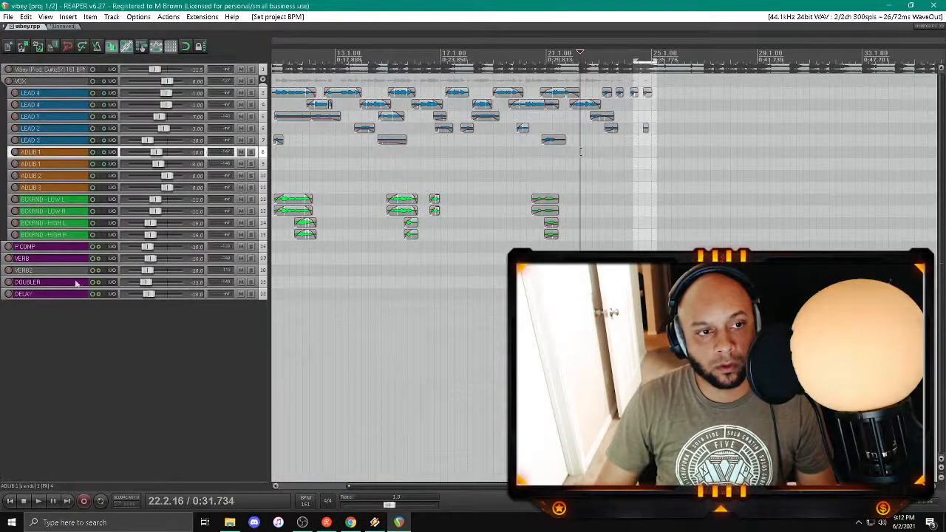
click(72, 295)
shift+click(78, 71)
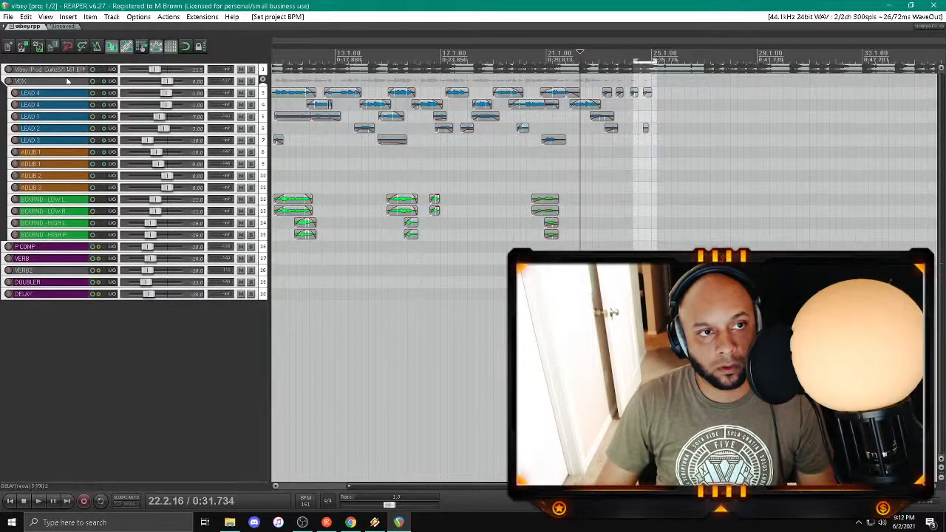
click(67, 81)
shift+click(59, 293)
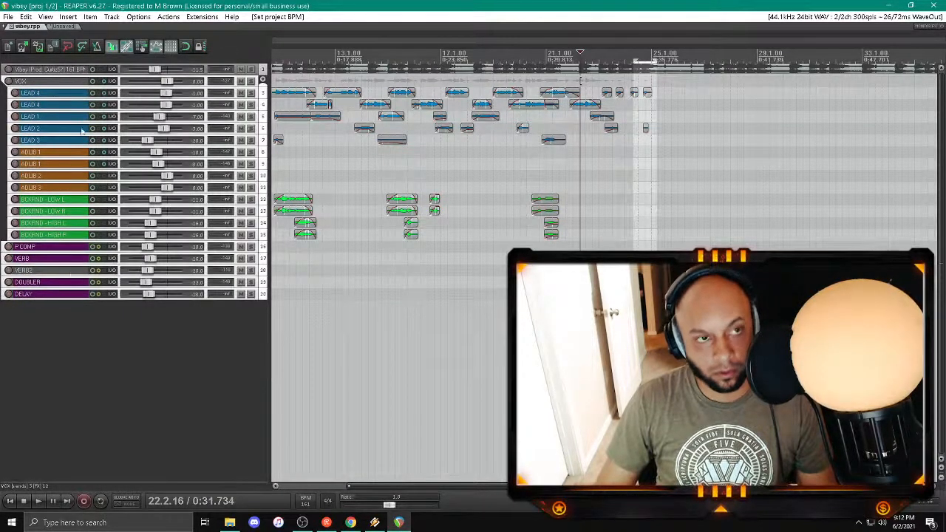
click(55, 27)
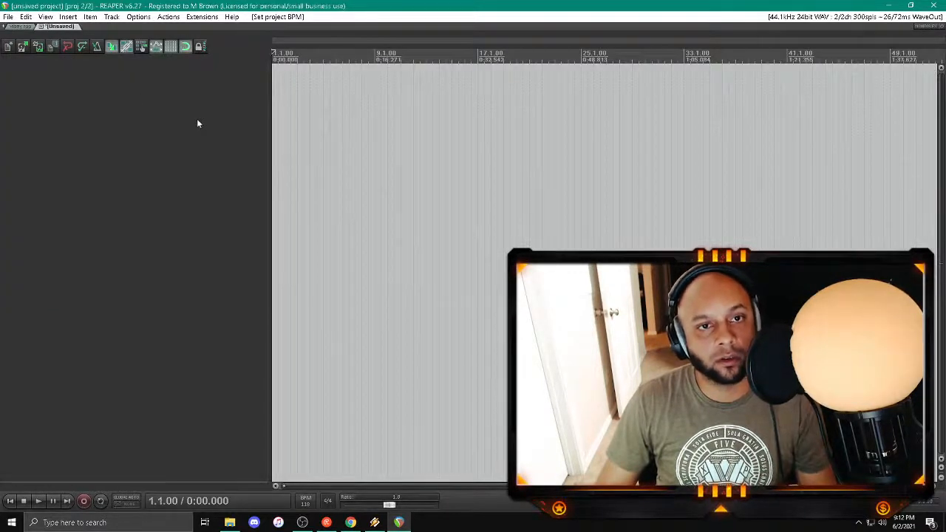
key(ctrl+v)
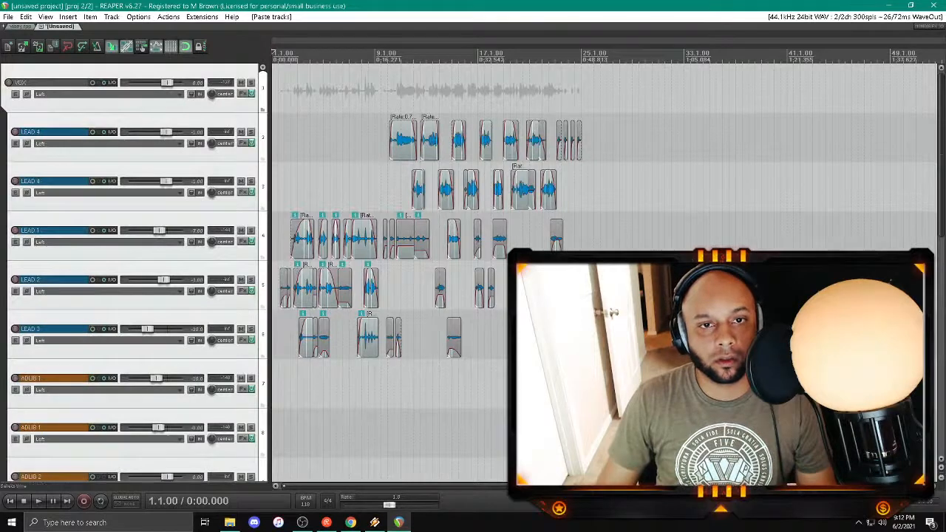
Step: Delete all the audio items from the pasted lead, adlib and background vocal tracks, leaving the tracks empty
scroll(340, 176, down, 3)
click(529, 390)
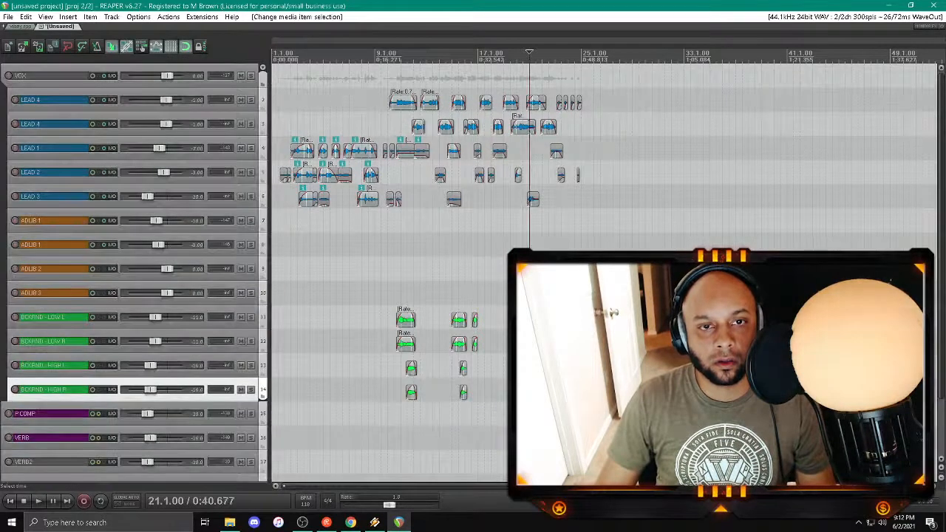
shift+click(296, 147)
key(Delete)
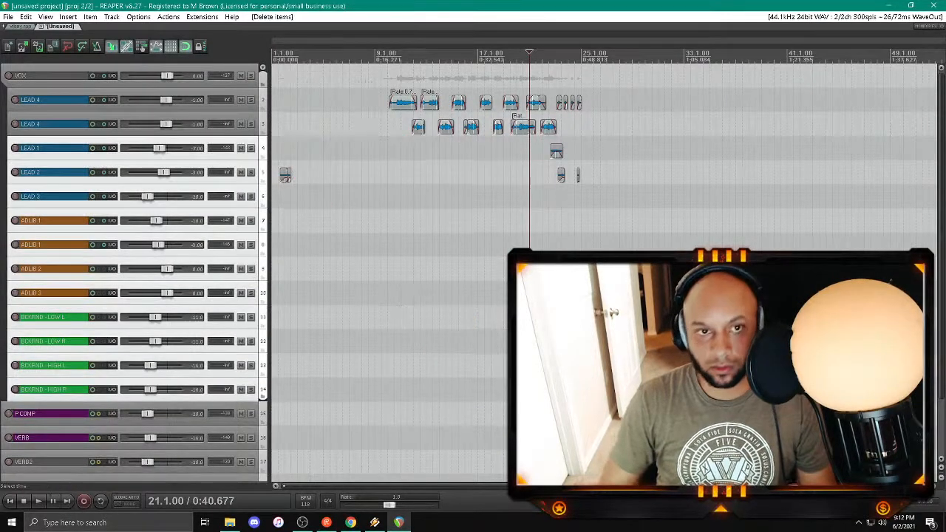
click(288, 175)
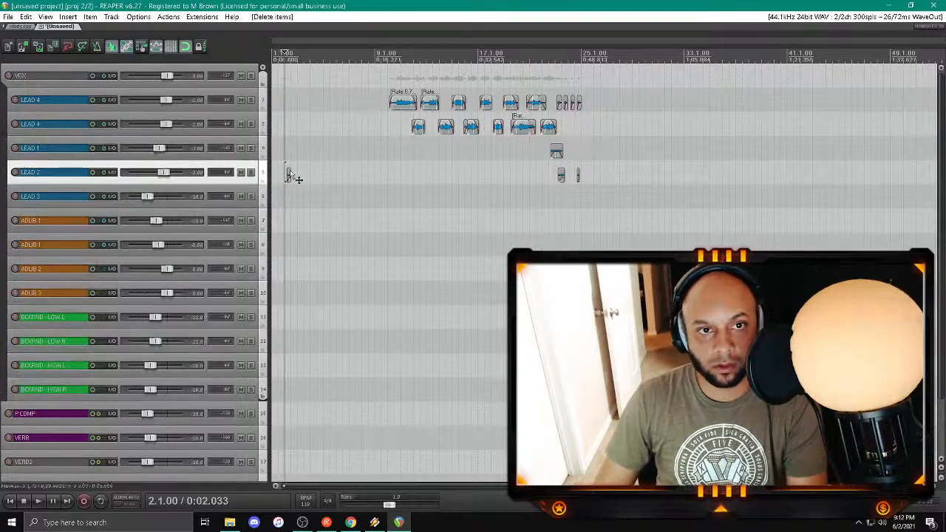
click(412, 103)
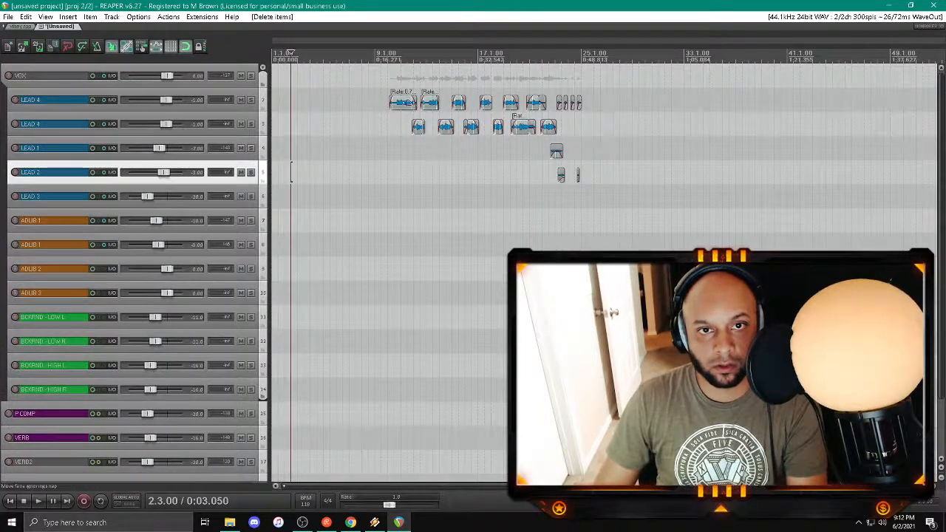
shift+click(577, 174)
key(Delete)
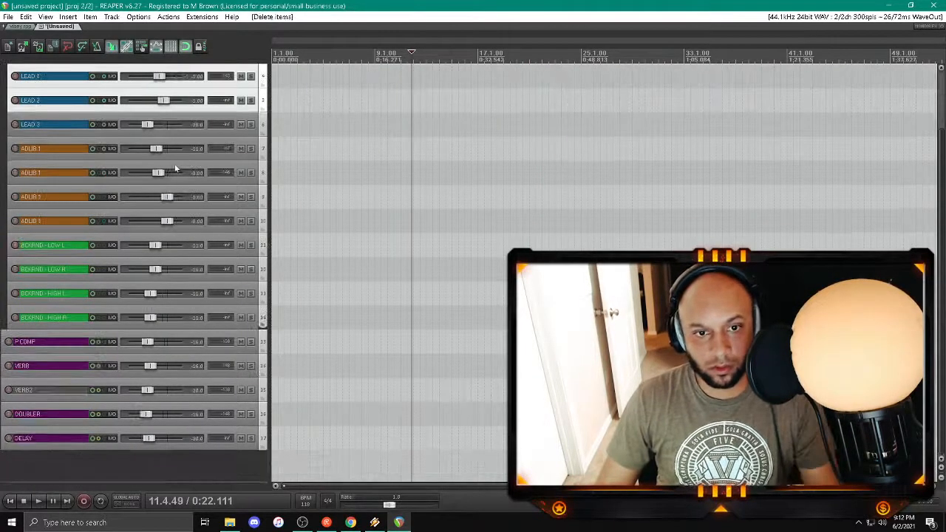
Step: Import the drama 118BPM beat as a new track and place it above the VOX folder
scroll(370, 109, down, 3)
ctrl+scroll(208, 187, down, 3)
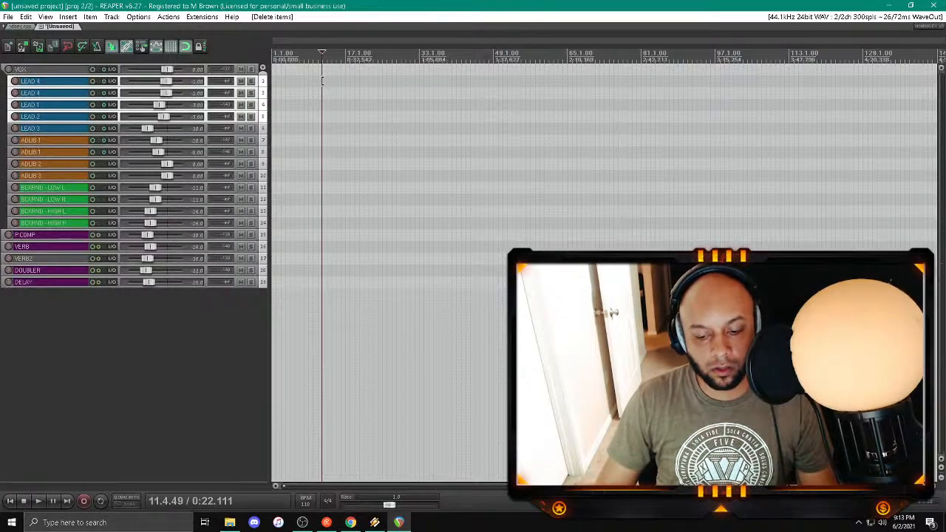
drag(358, 492, 163, 333)
drag(67, 294, 4, 49)
scroll(174, 78, down, 4)
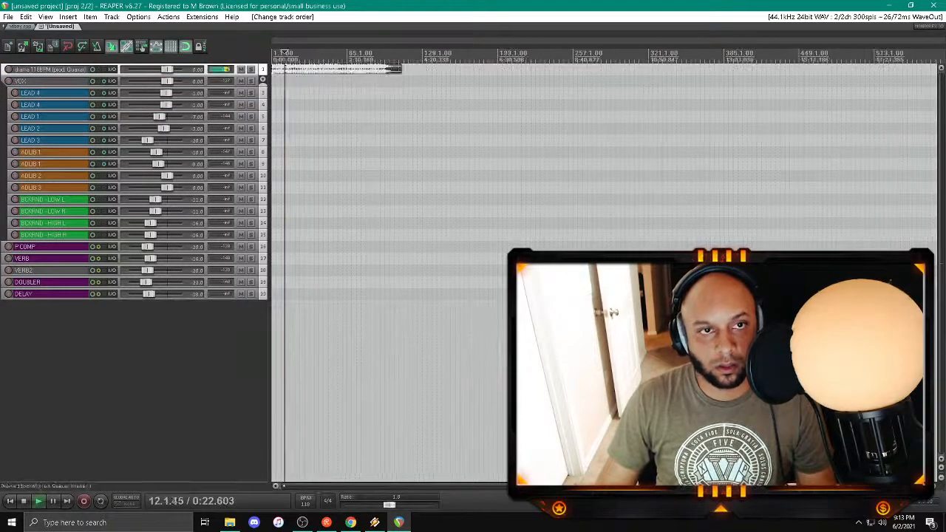
Step: Set the drama beat track's volume to -7.00 dB
right_click(164, 71)
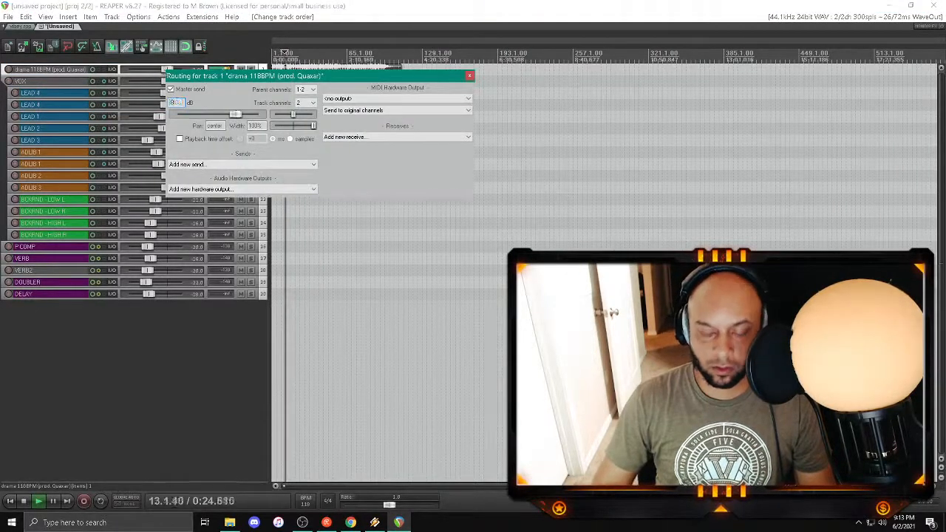
click(469, 76)
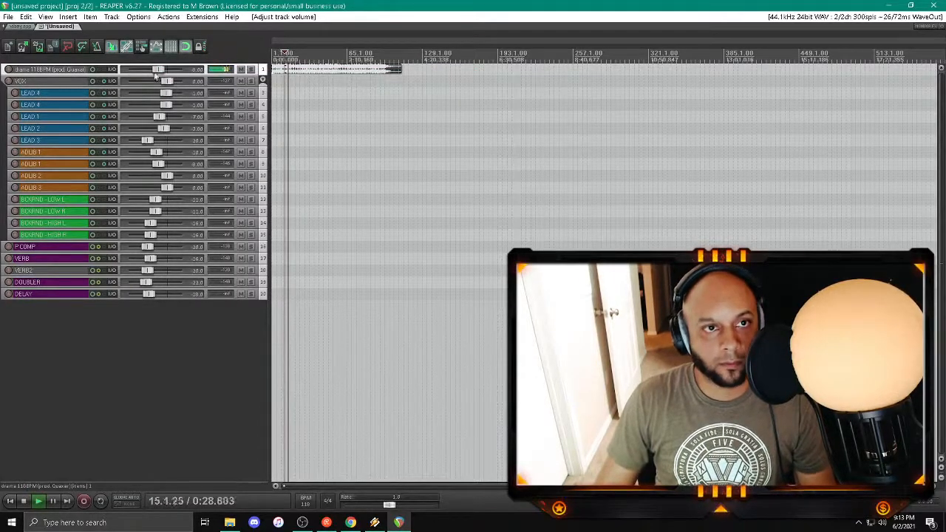
right_click(157, 71)
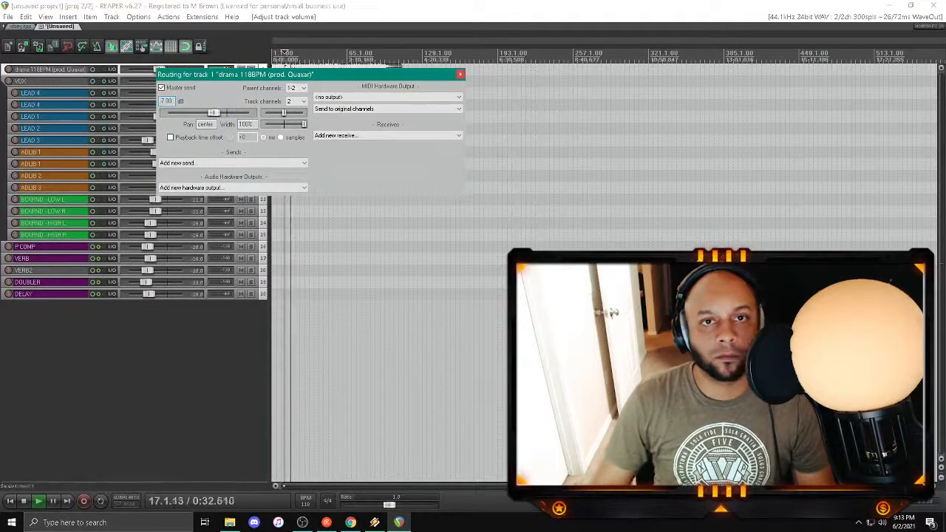
click(460, 74)
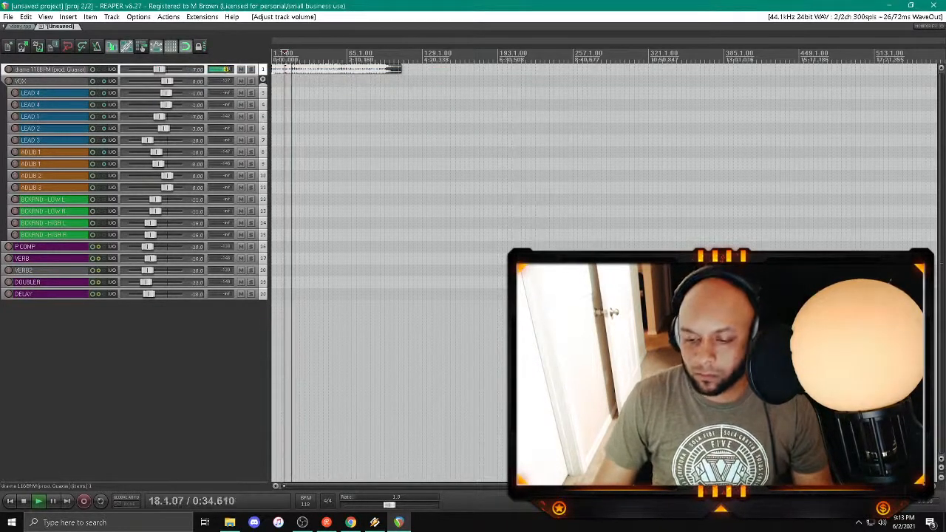
Step: Record a short vocal take on the first ADLIB 1 track from the project start and play it back
scroll(232, 284, up, 3)
scroll(221, 300, up, 3)
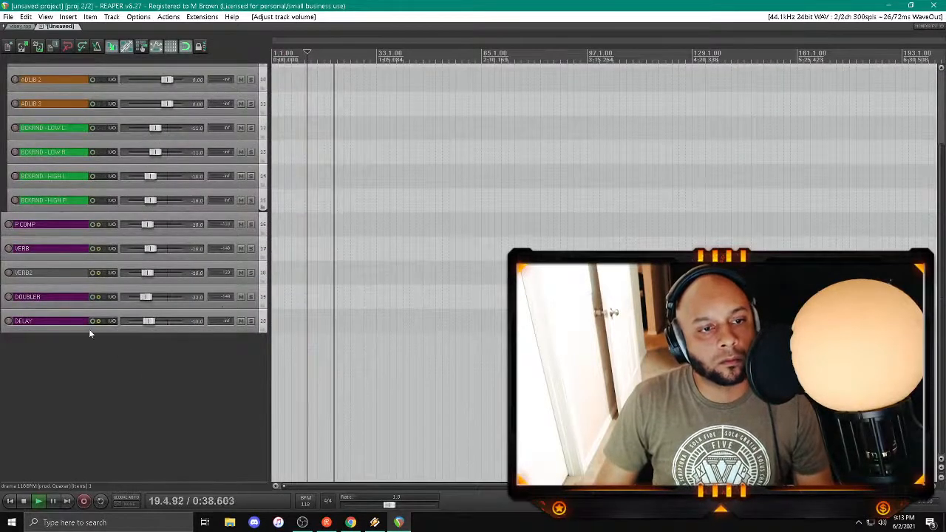
scroll(84, 254, up, 3)
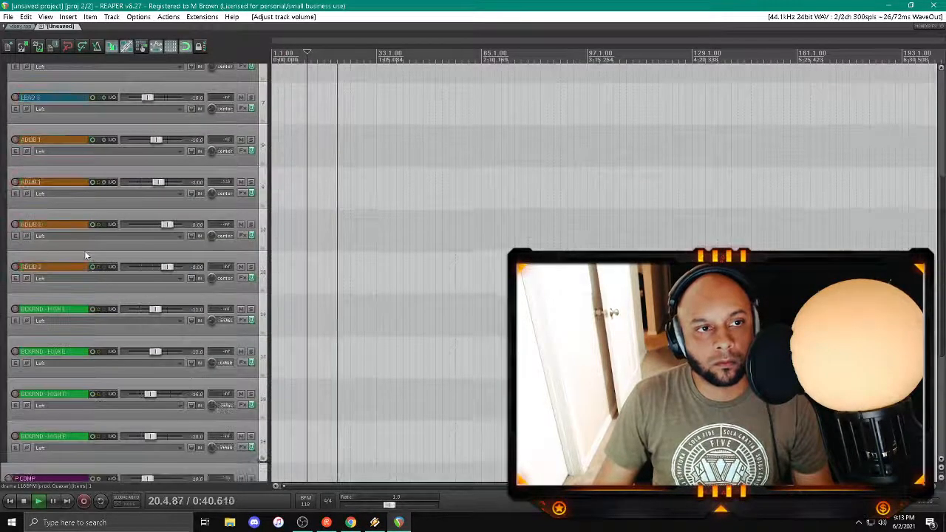
scroll(86, 254, up, 3)
key(space)
key(space)
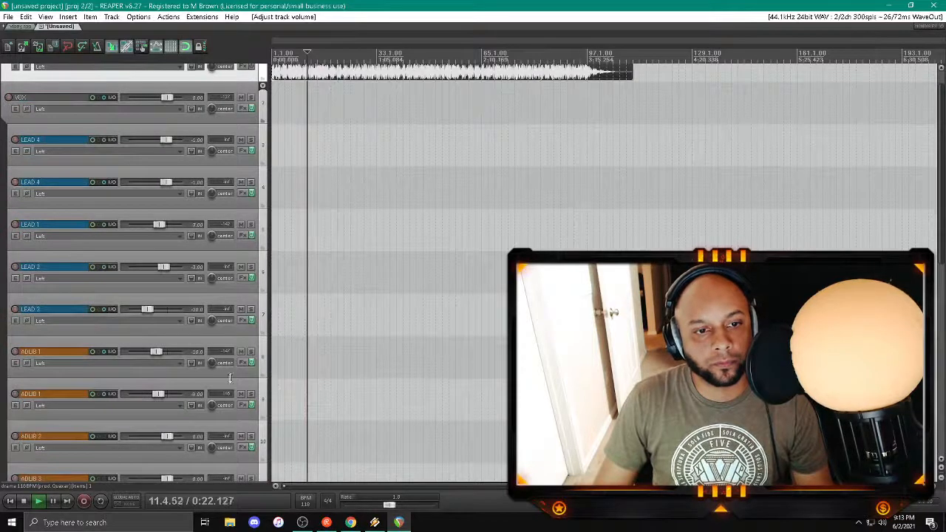
click(15, 351)
click(10, 501)
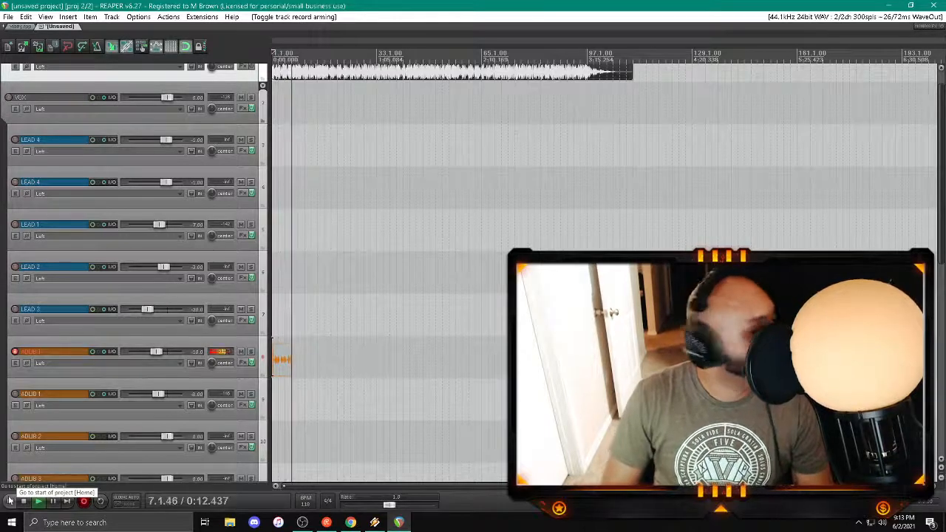
key(space)
key(Return)
key(space)
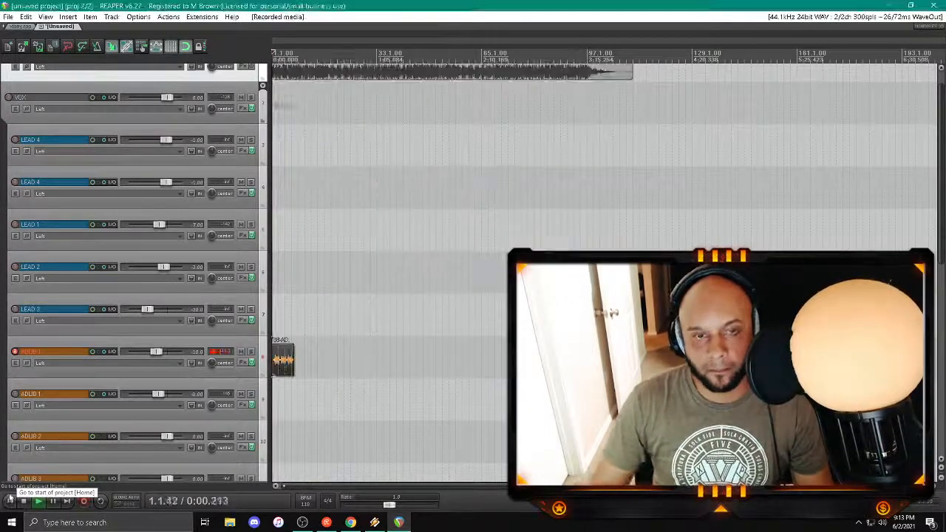
Step: Replace H-Delay with EchoBoy Jr from the DELAY folder in the first ADLIB 1 track's effect chain
click(243, 362)
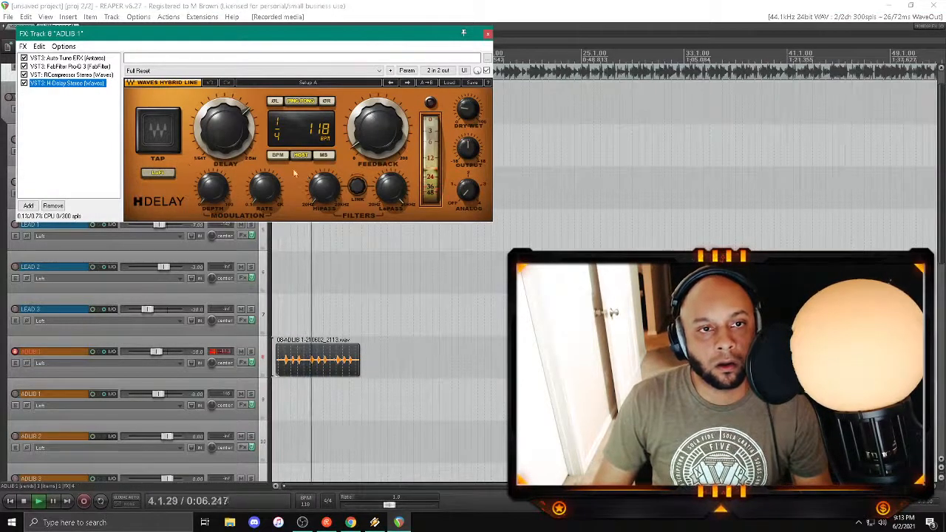
key(Delete)
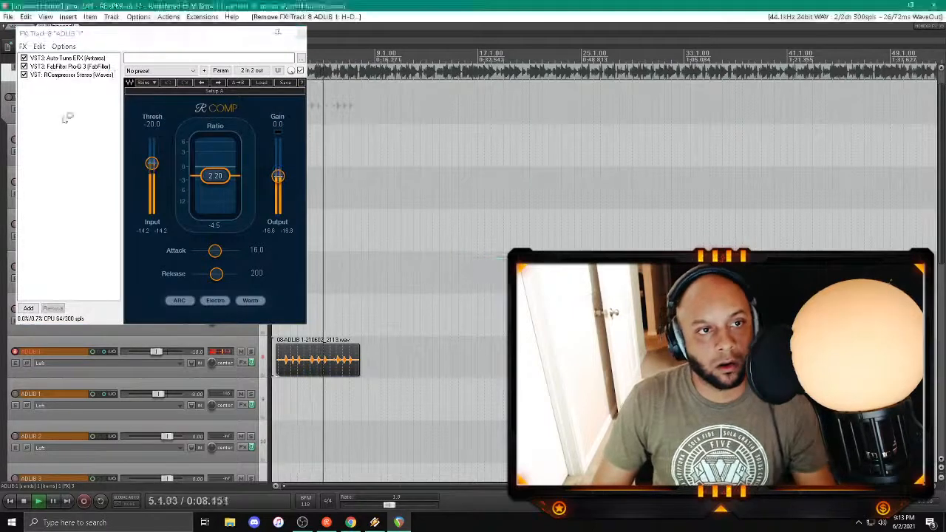
double_click(66, 118)
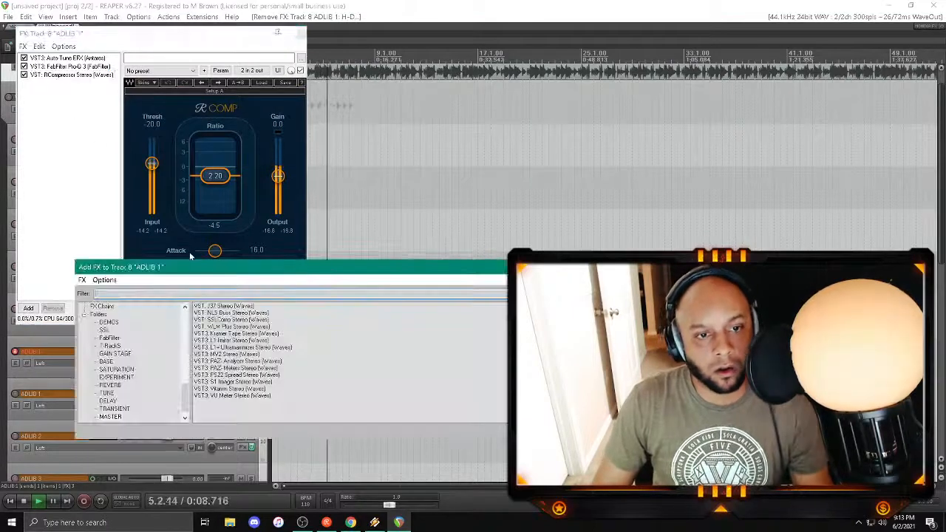
click(108, 400)
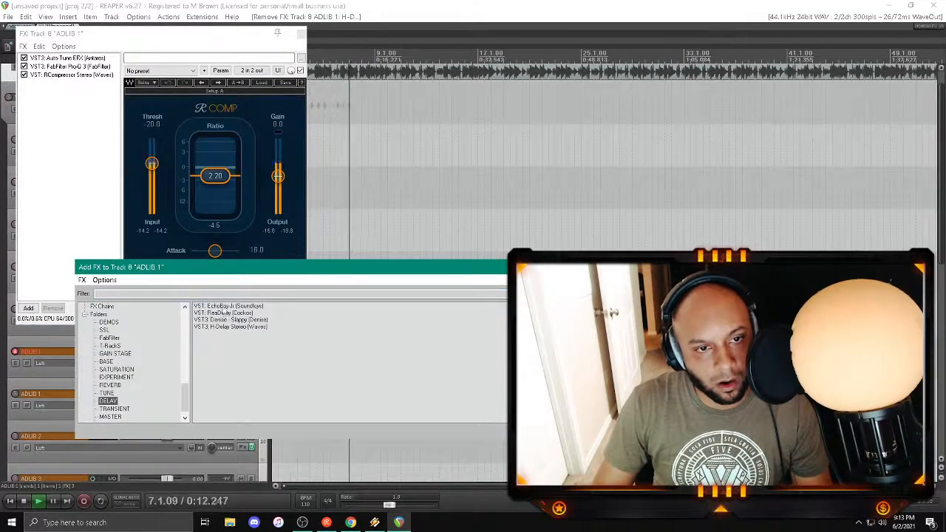
double_click(227, 305)
Step: Set EchoBoy Jr to Ping-Pong mode, a 1/4 echo time and the Transmitter style, lower its feedback and mix, and close the effect chain
click(183, 178)
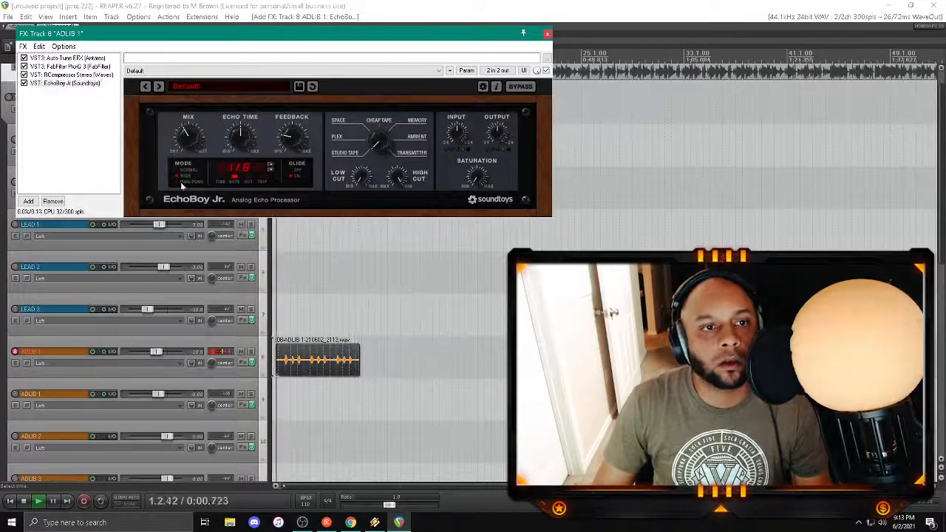
drag(295, 139, 290, 146)
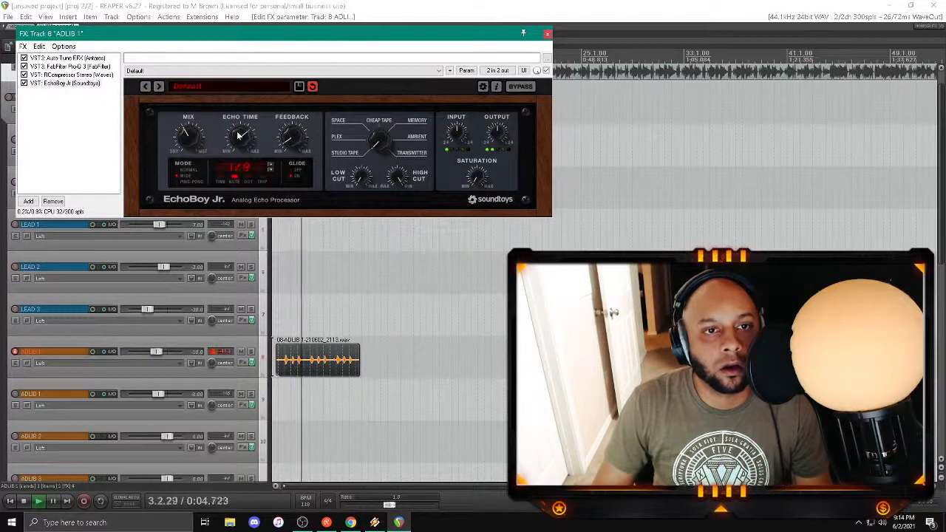
scroll(238, 136, up, 1)
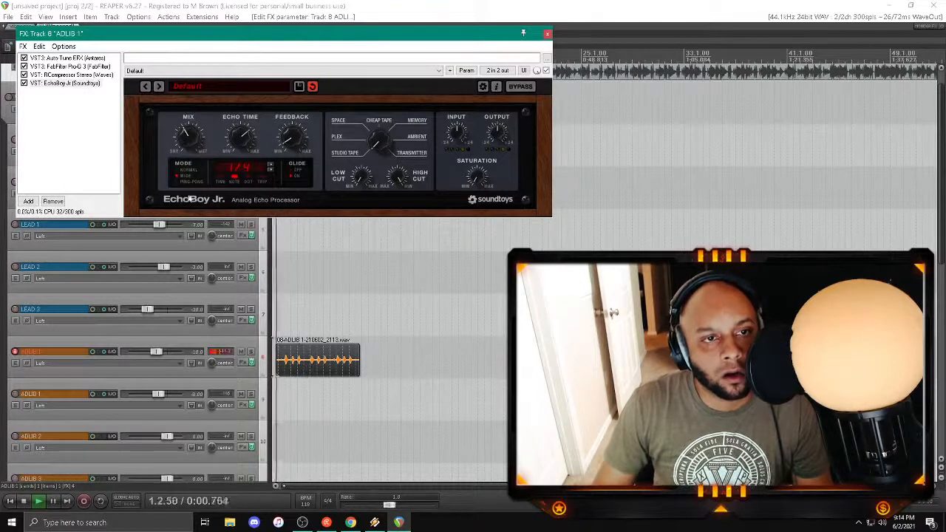
drag(185, 148, 186, 163)
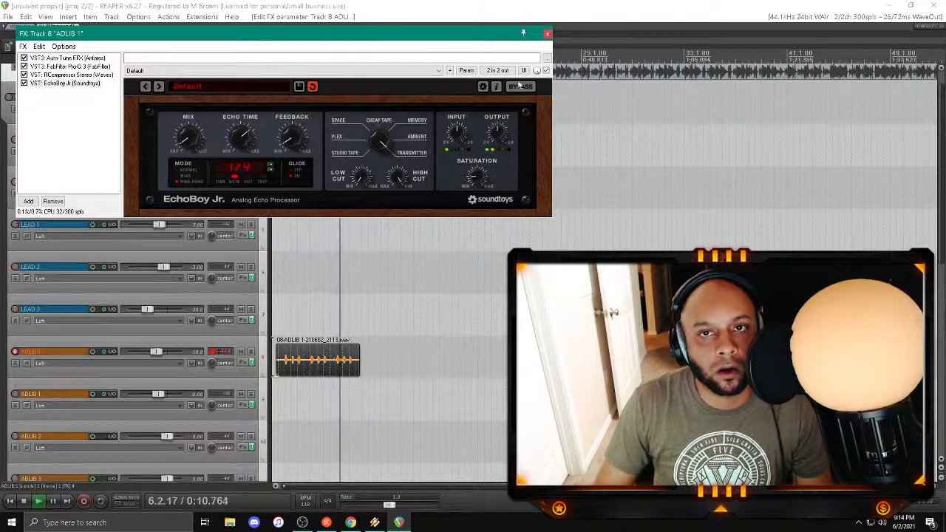
click(546, 33)
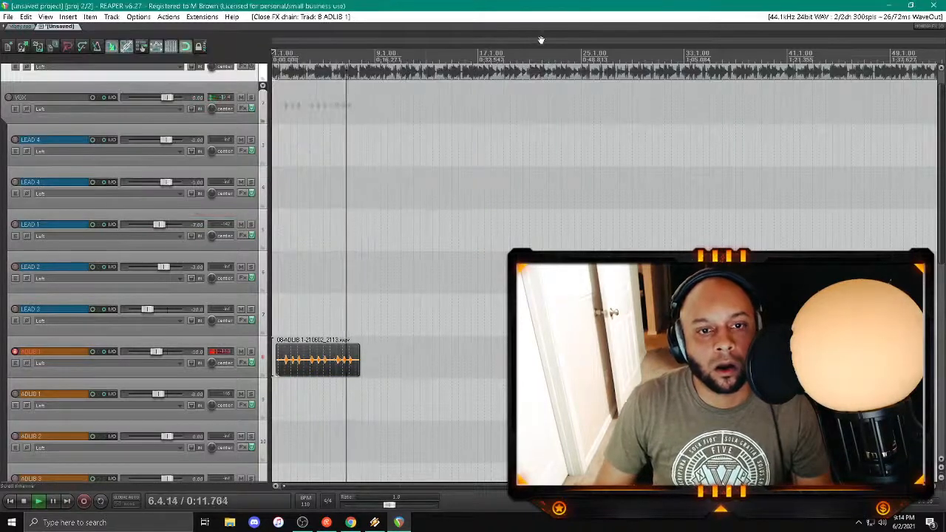
Step: Set the first ADLIB 1 track's volume to -12.00 dB
right_click(158, 353)
scroll(158, 351, down, 2)
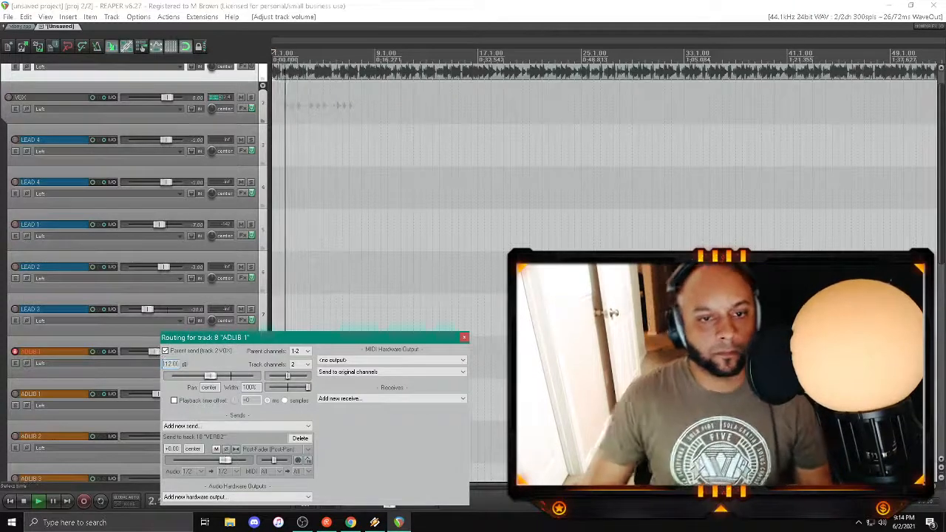
click(463, 338)
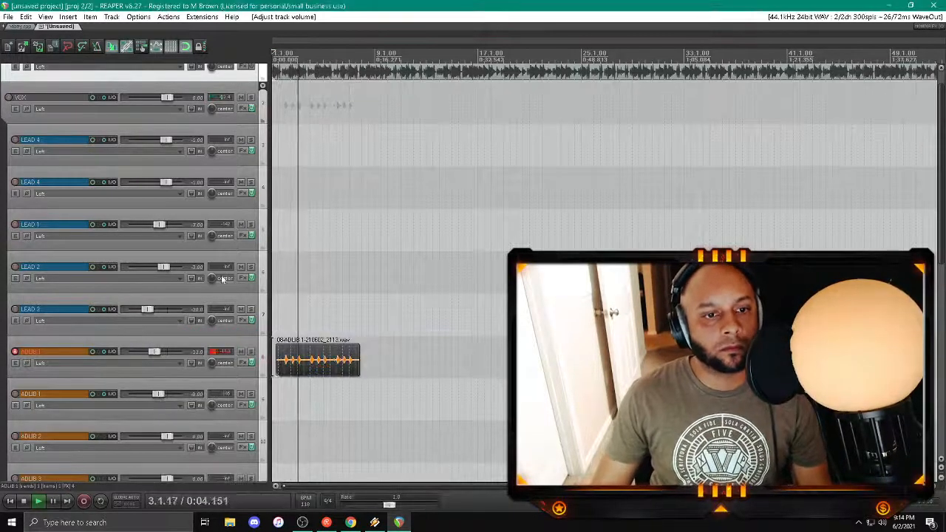
Step: Disarm the first ADLIB 1 track and arm LEAD 3 for recording
scroll(223, 278, up, 3)
click(15, 351)
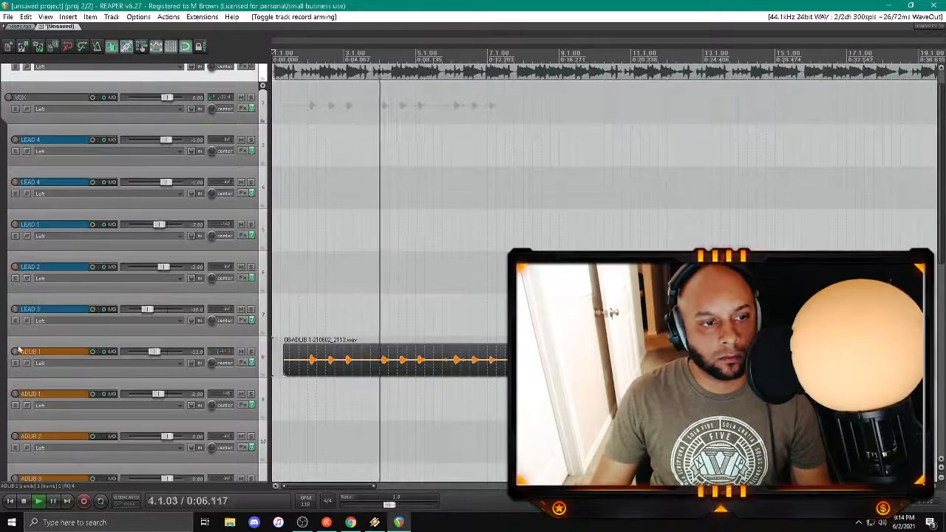
click(15, 309)
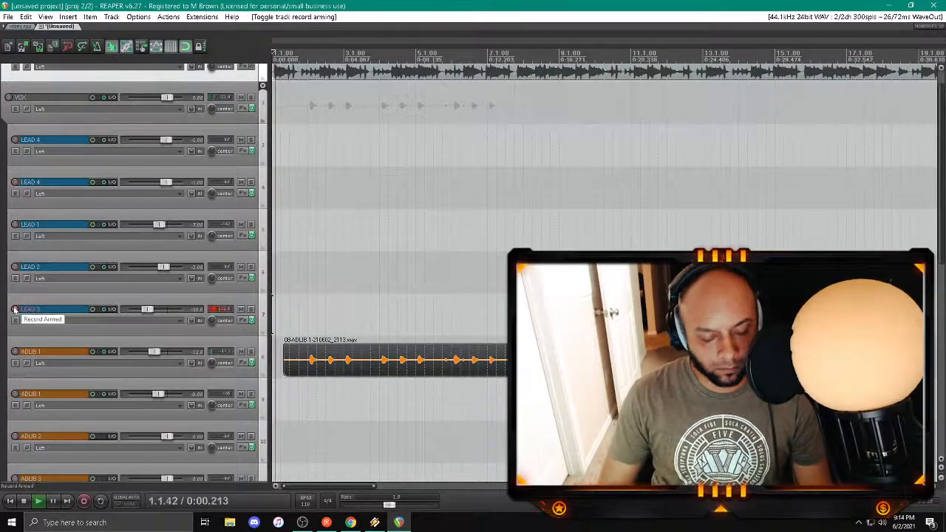
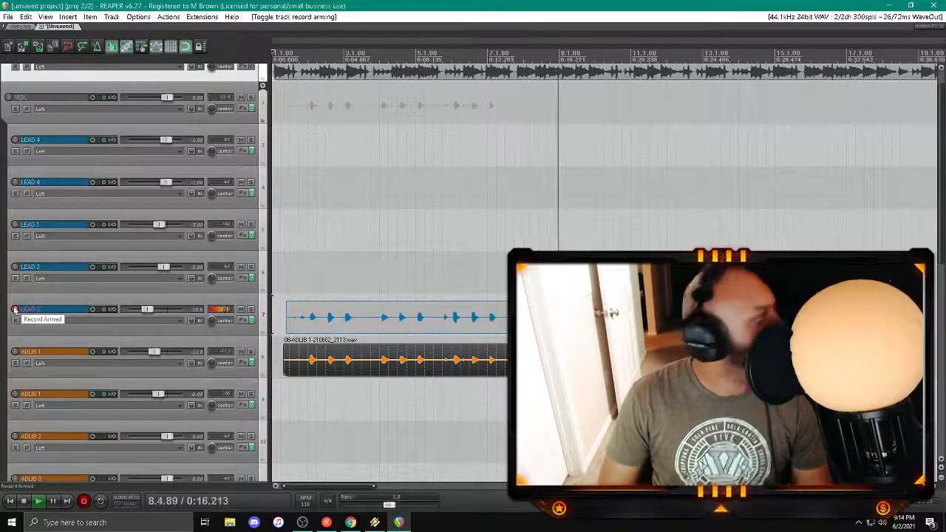
Step: Finish recording LEAD 3 and, during playback, switch Head Crusher in its effect chain to the Vintage mode
key(space)
key(space)
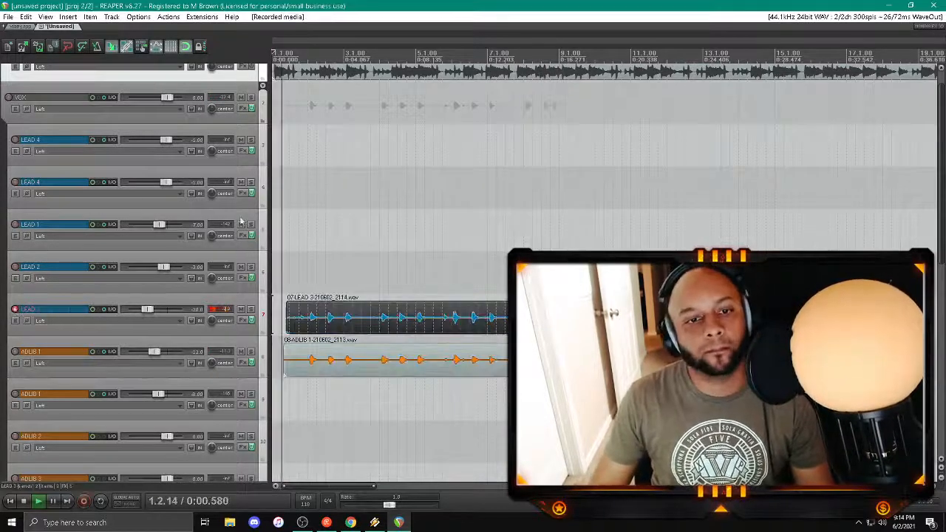
click(242, 321)
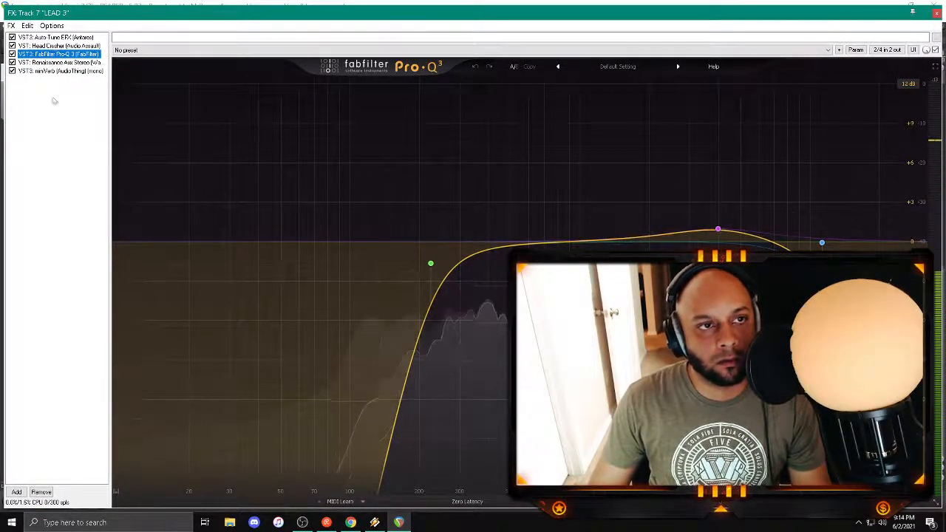
click(57, 46)
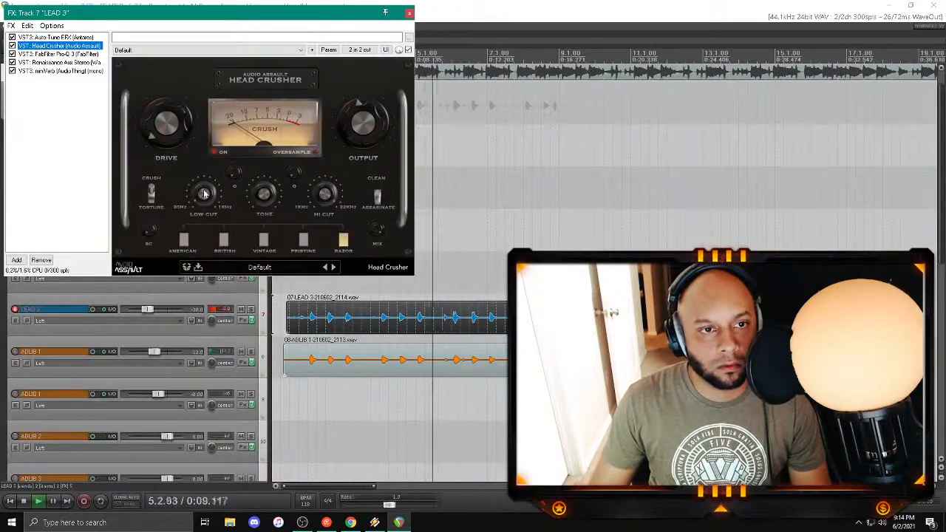
click(262, 239)
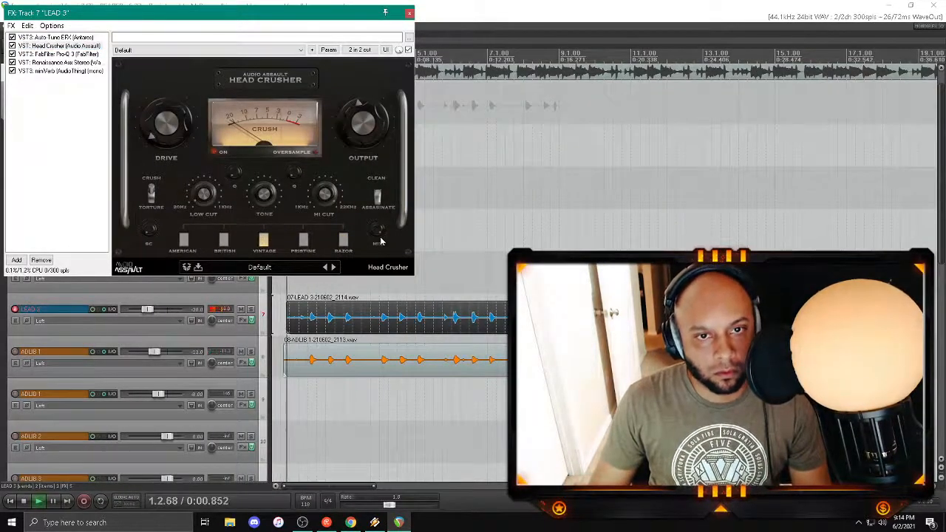
click(410, 13)
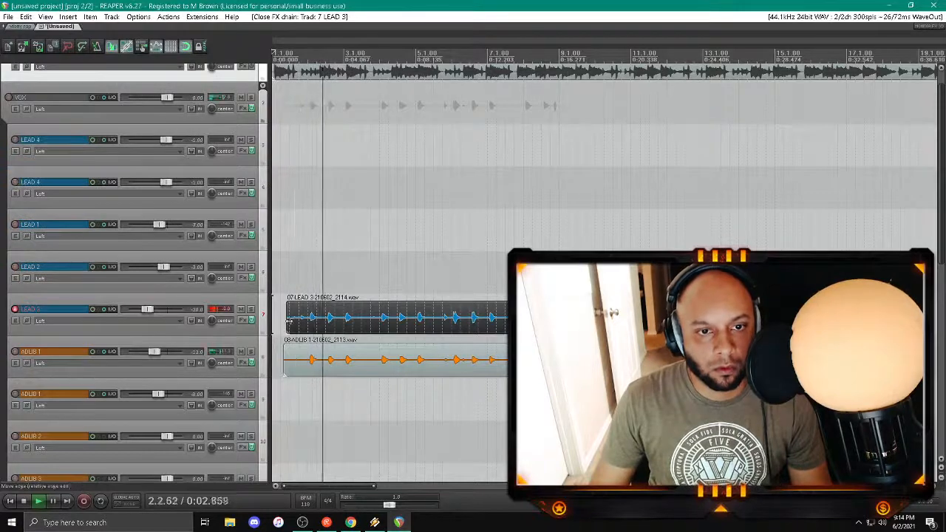
Step: Trim the start of the LEAD 3 clip to 2.1.00 and turn off snapping
drag(288, 329, 316, 306)
click(184, 52)
Step: Add H-Delay Stereo from the DELAY folder to the end of LEAD 3's effect chain
click(251, 320)
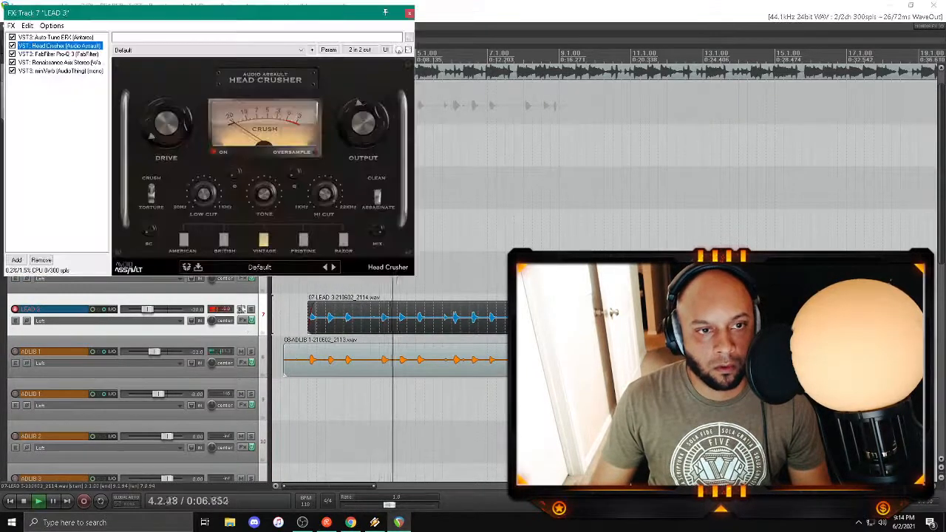
double_click(56, 108)
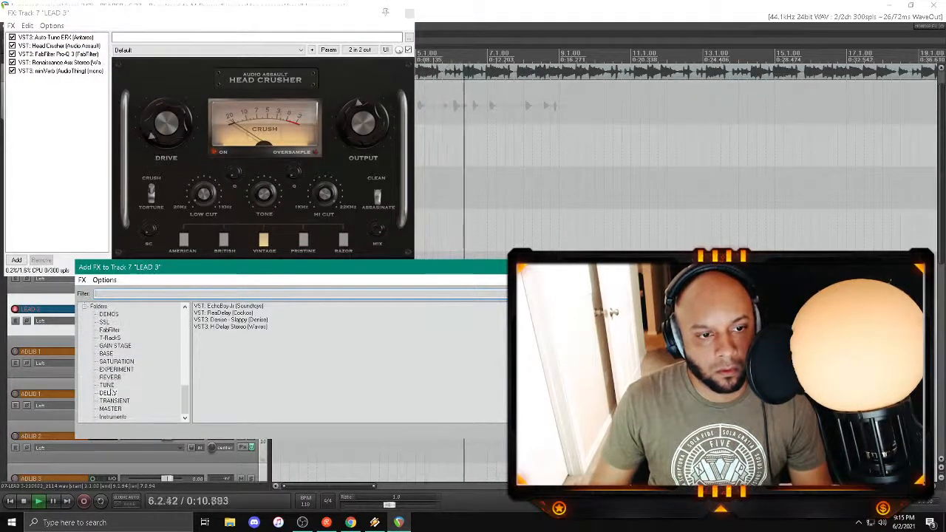
click(218, 329)
double_click(219, 330)
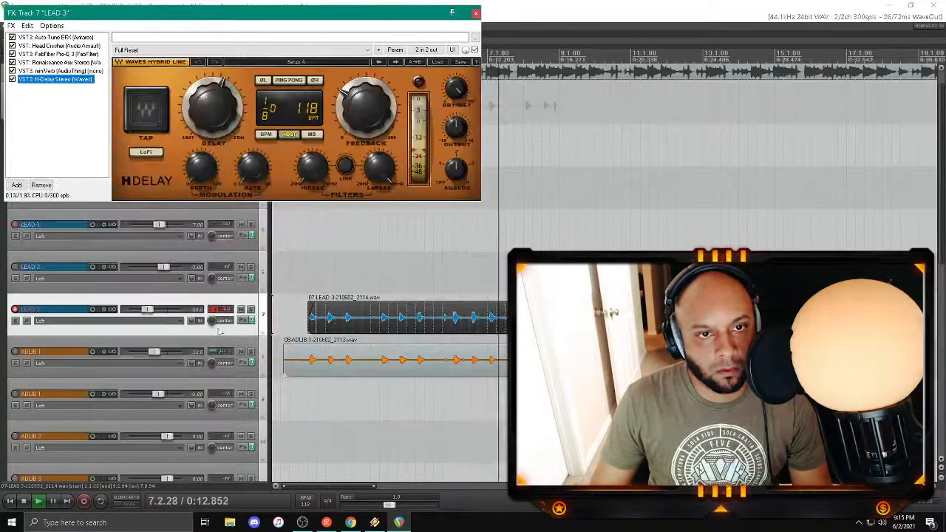
Step: Invert the phase of H-Delay's right output, set its delay time to 1/4 and play the take back
click(314, 82)
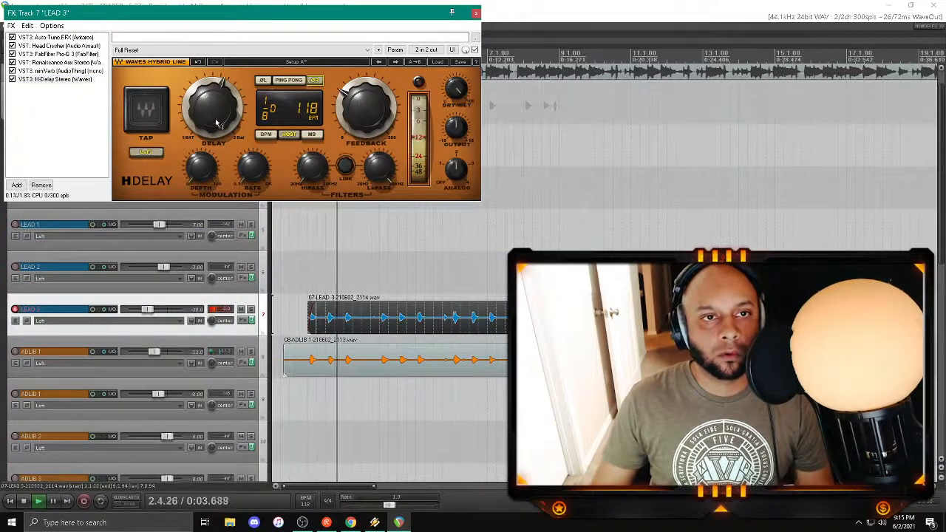
scroll(215, 120, up, 1)
key(space)
key(space)
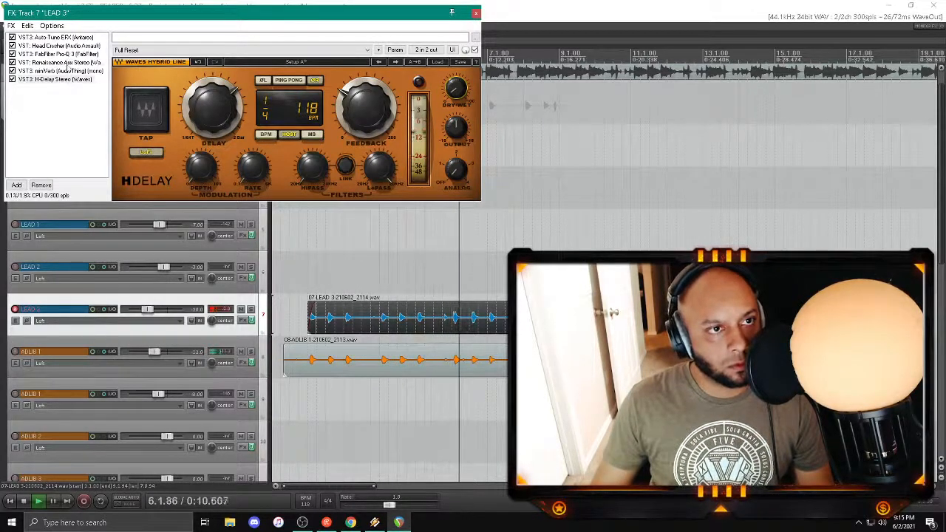
Step: Check Renaissance Axx in LEAD 3's effect chain, close the chain and set the track's volume to -21.00 dB
click(65, 63)
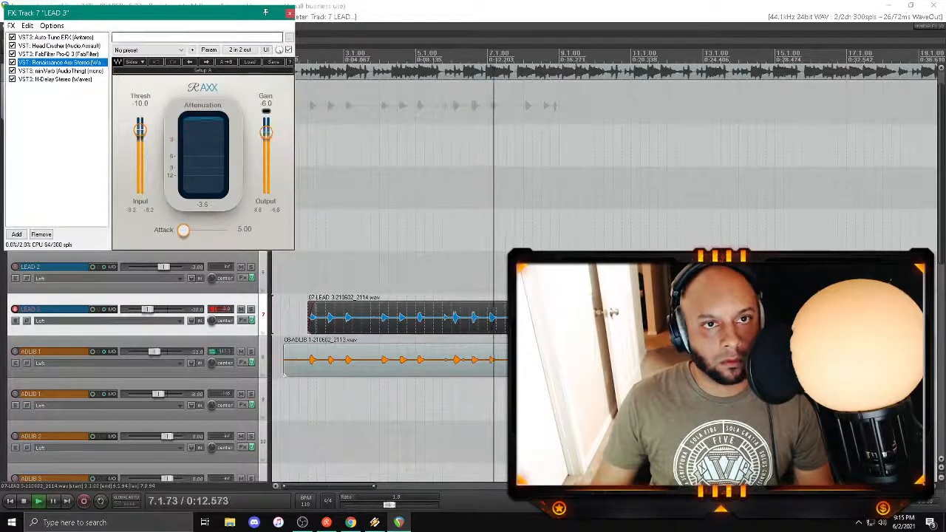
click(288, 13)
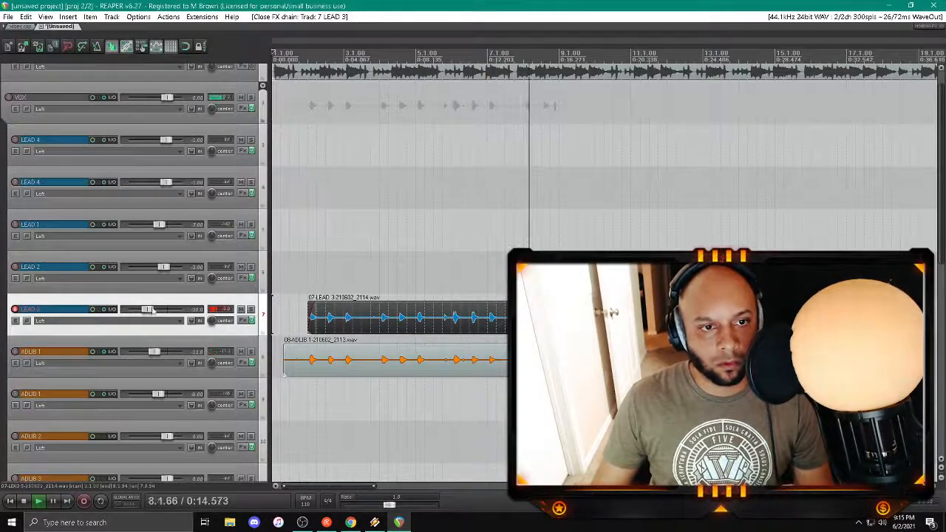
click(111, 309)
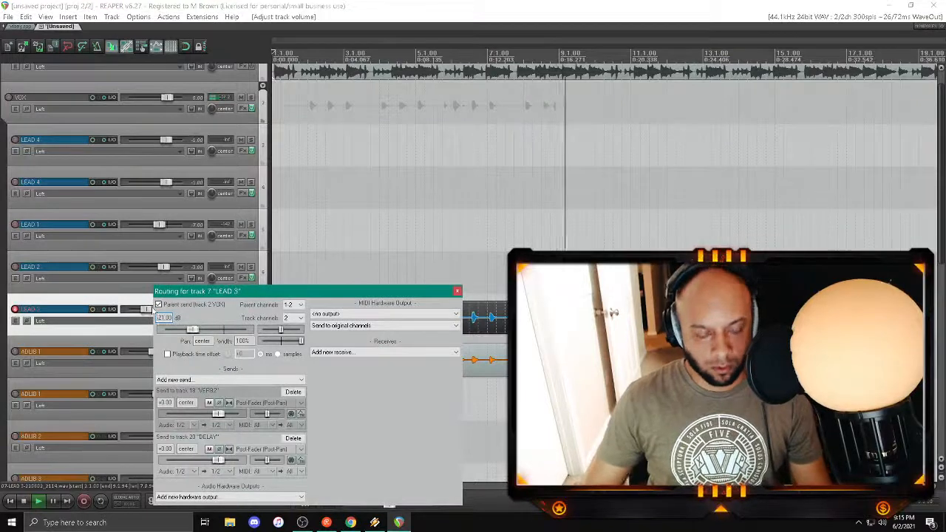
click(456, 291)
Step: Begin saving the project and create and open a folder named New Song 2 on the Desktop
key(ctrl+s)
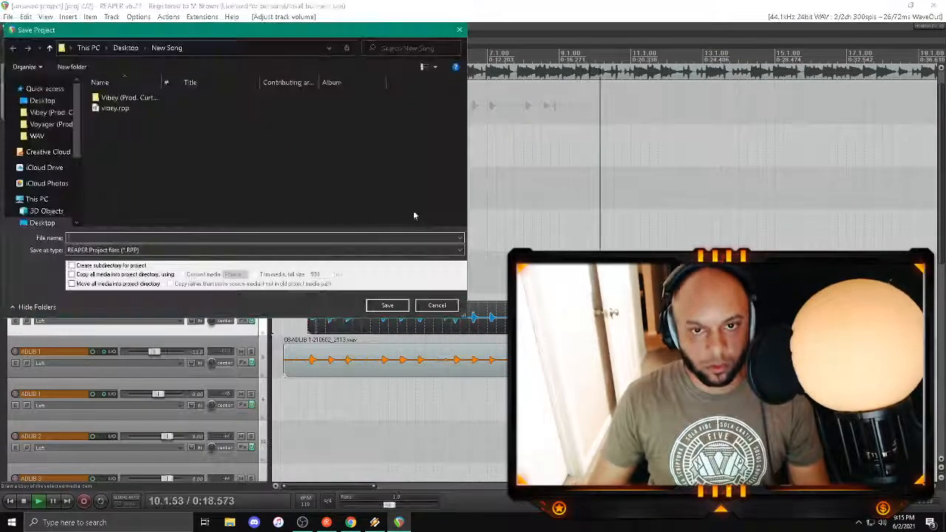
click(116, 49)
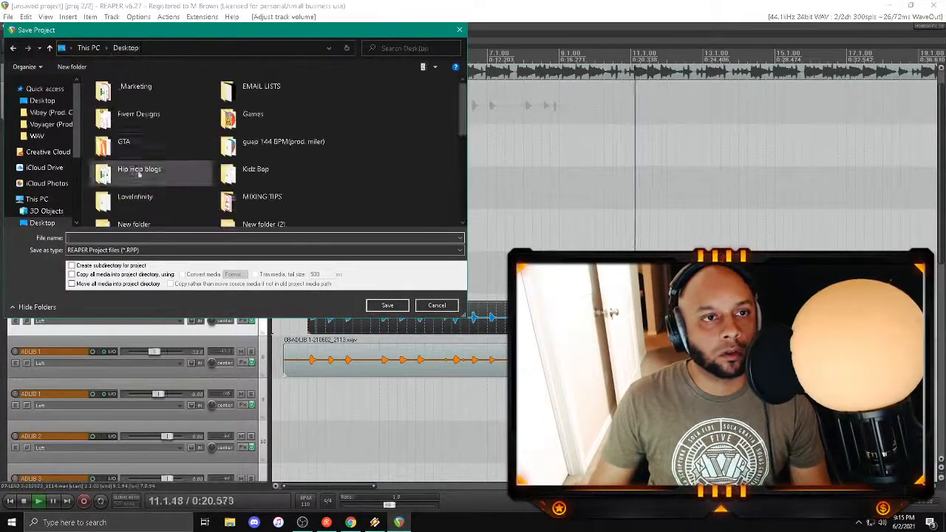
right_click(425, 153)
mouse_move(473, 258)
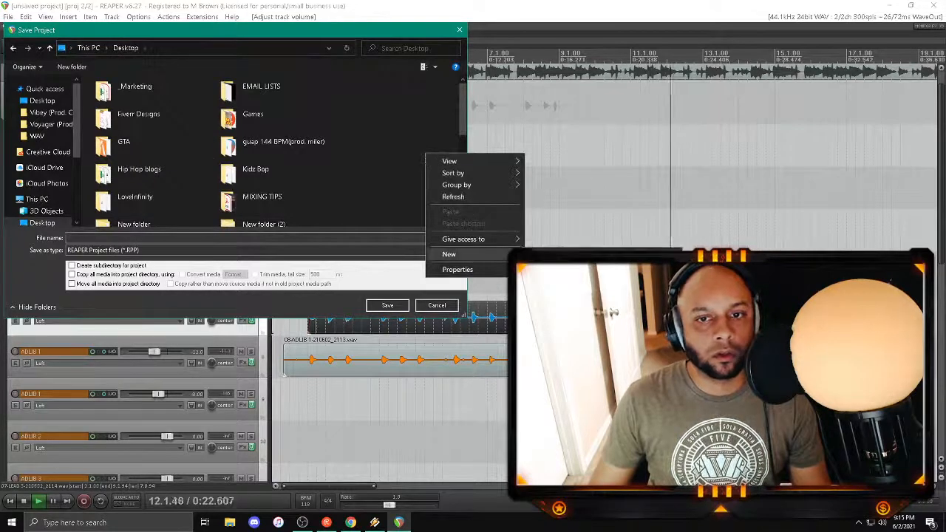
click(550, 255)
text(New S)
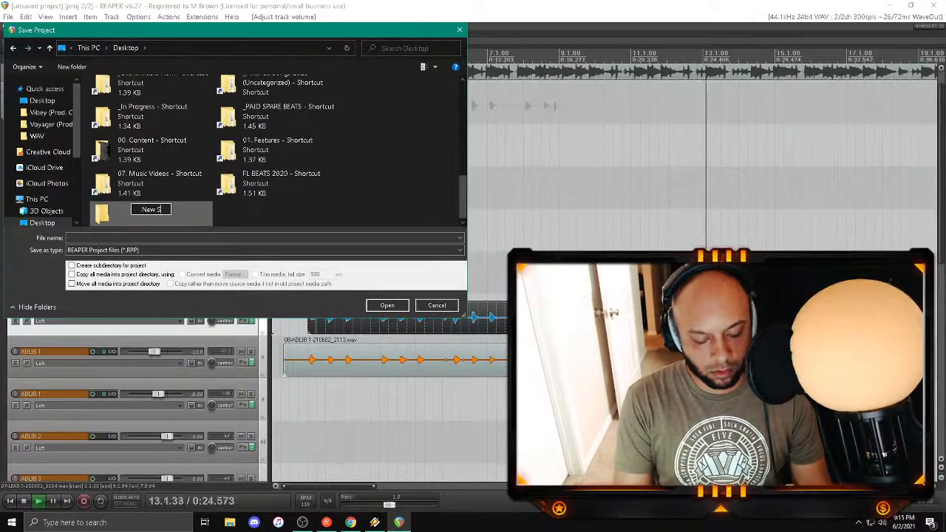
text(ong 2)
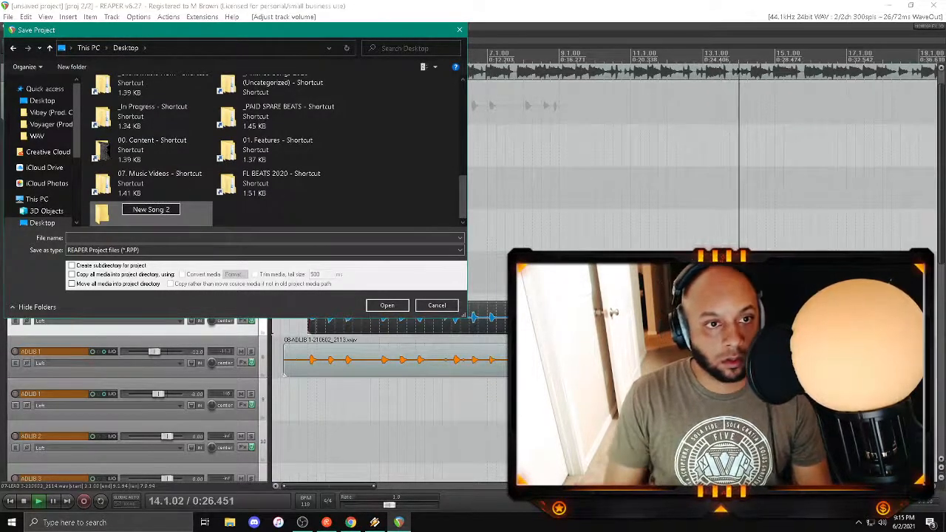
key(Return)
double_click(166, 213)
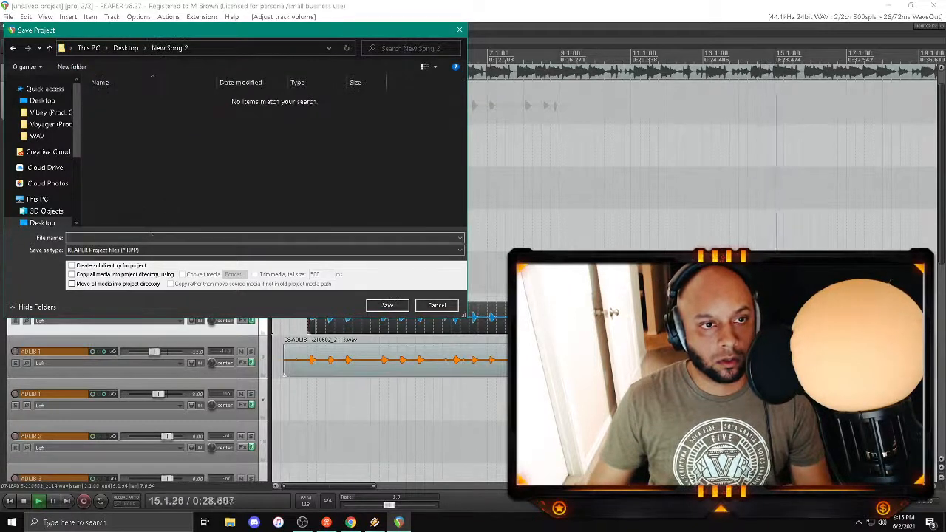
Step: Save the project as Breathe in the New Song 2 folder
click(160, 237)
text(Bres)
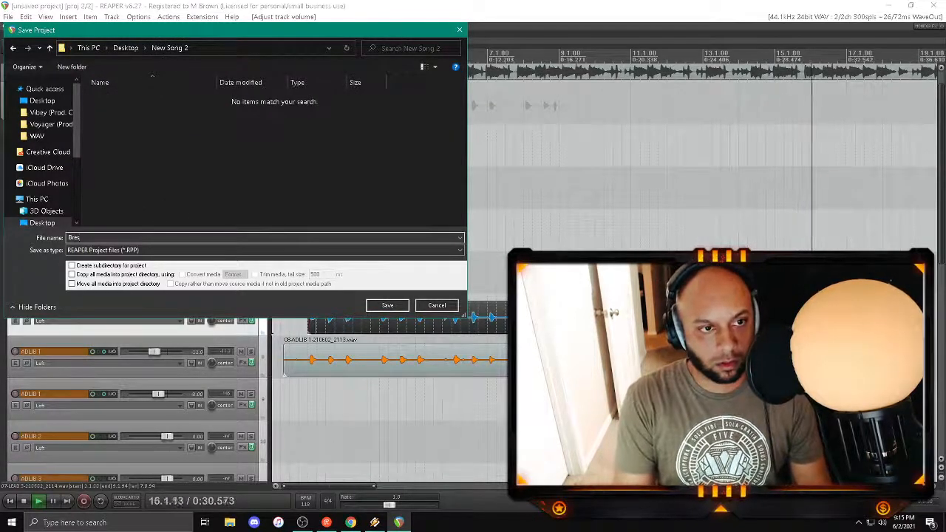
key(BackSpace)
text(ath)
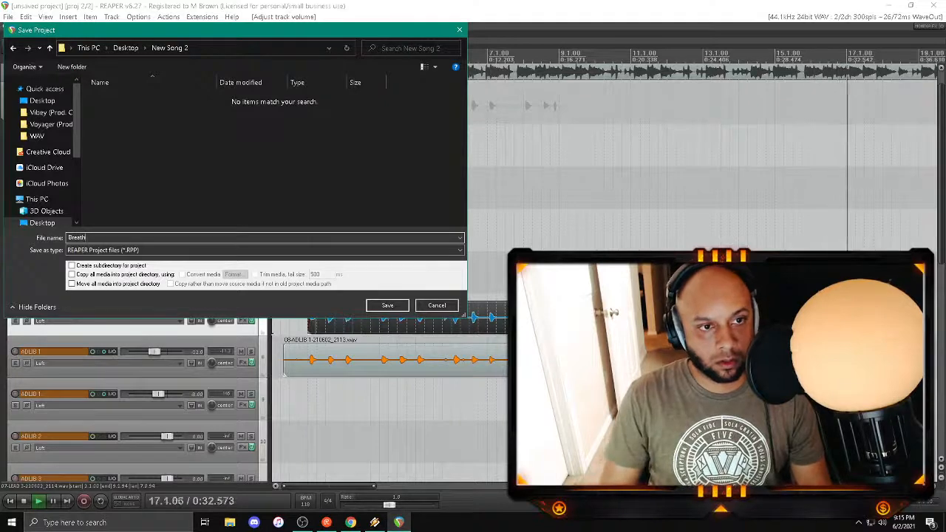
key(Return)
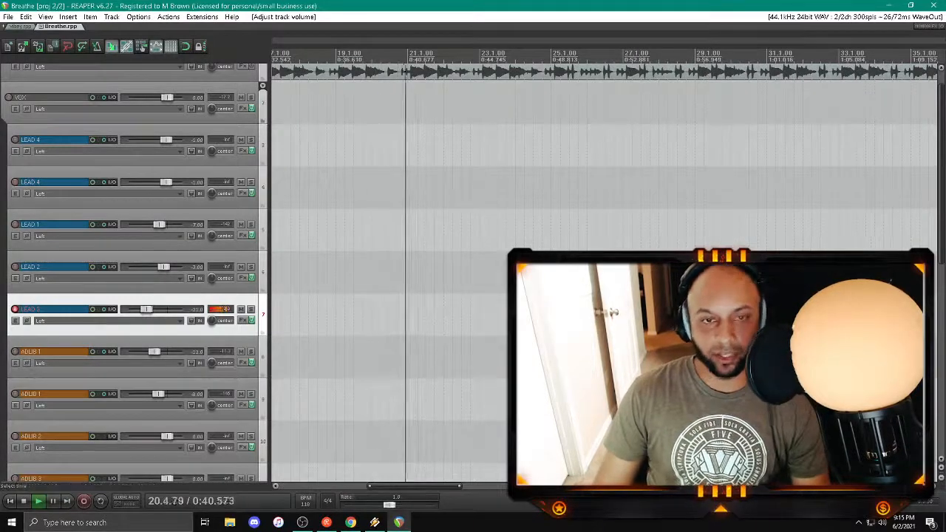
Step: Stop playback, trim both ends of the ADLIB 1 clip and give it a fade-in
scroll(370, 322, down, 4)
key(space)
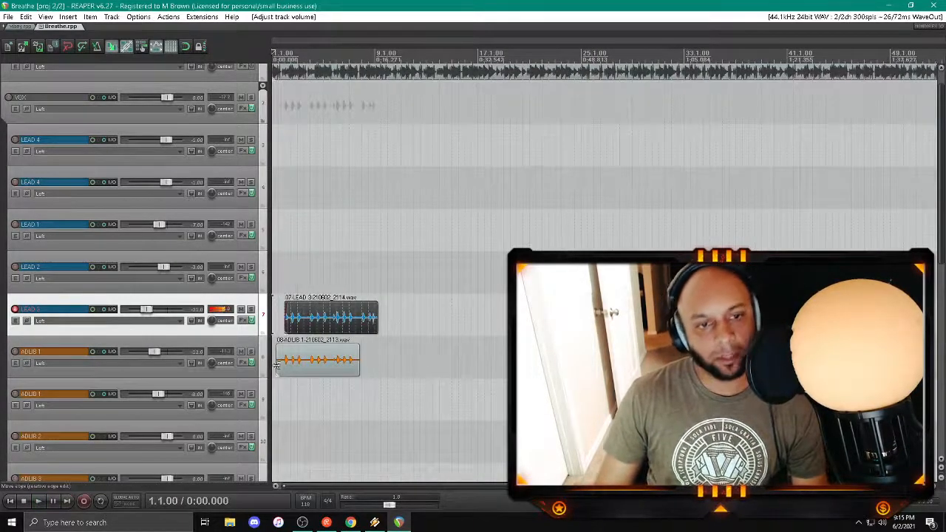
drag(276, 365, 281, 371)
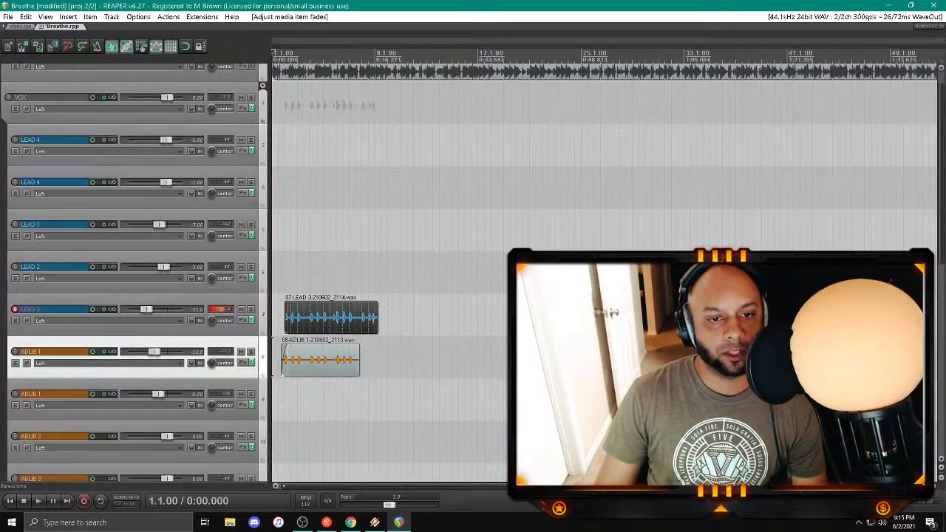
drag(358, 372, 354, 372)
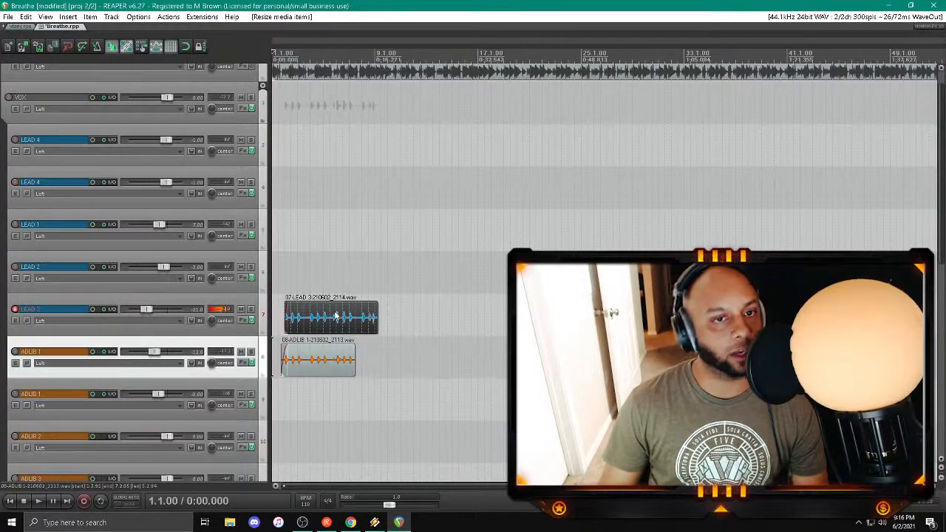
Step: Trim the start of the ADLIB 1 clip closer to its first sound, lengthen its fade-in and save the project
scroll(335, 316, down, 2)
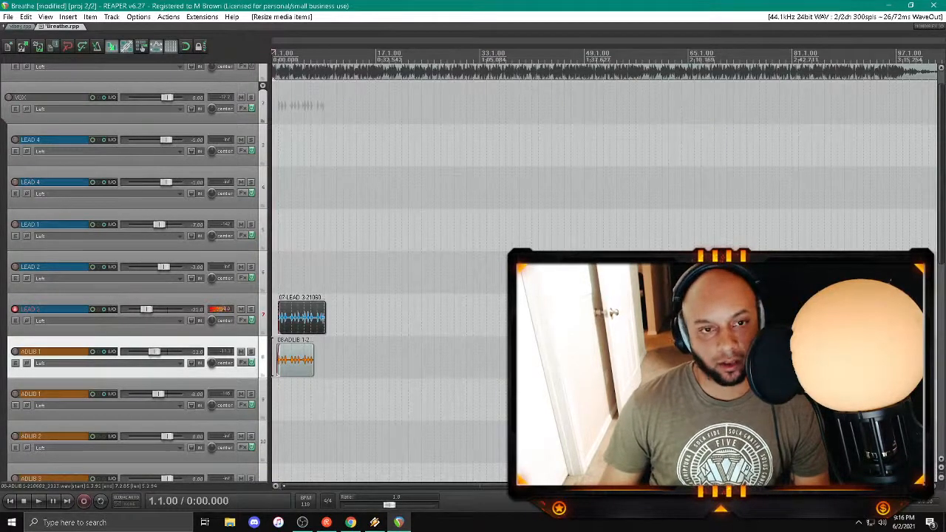
scroll(281, 358, up, 8)
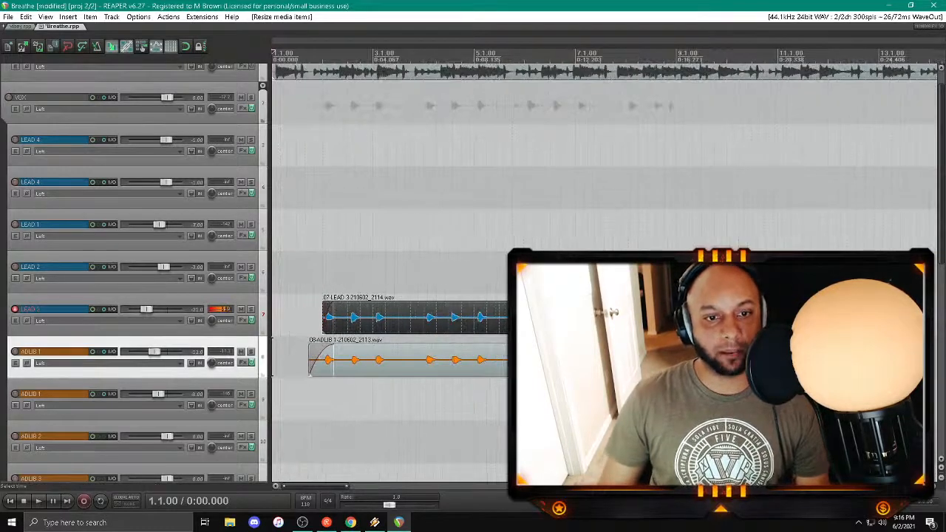
drag(311, 360, 319, 362)
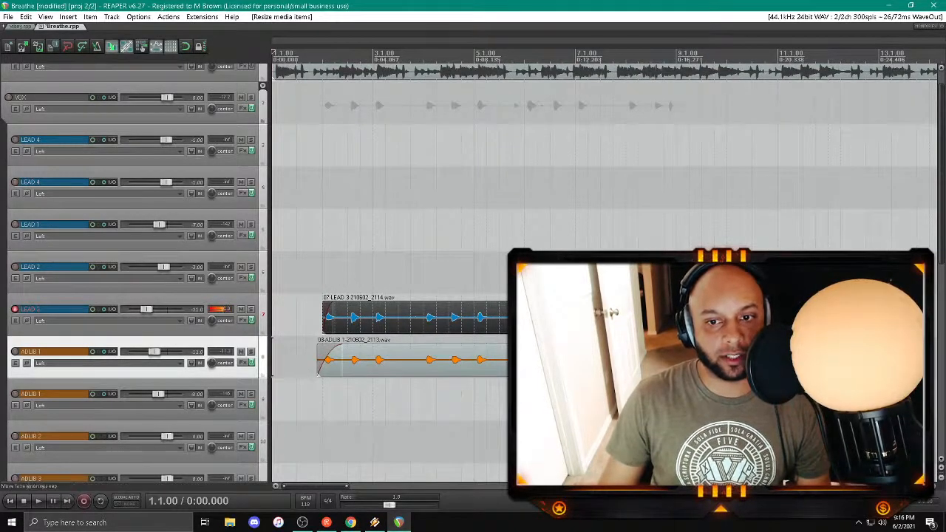
drag(343, 345, 343, 345)
key(ctrl+s)
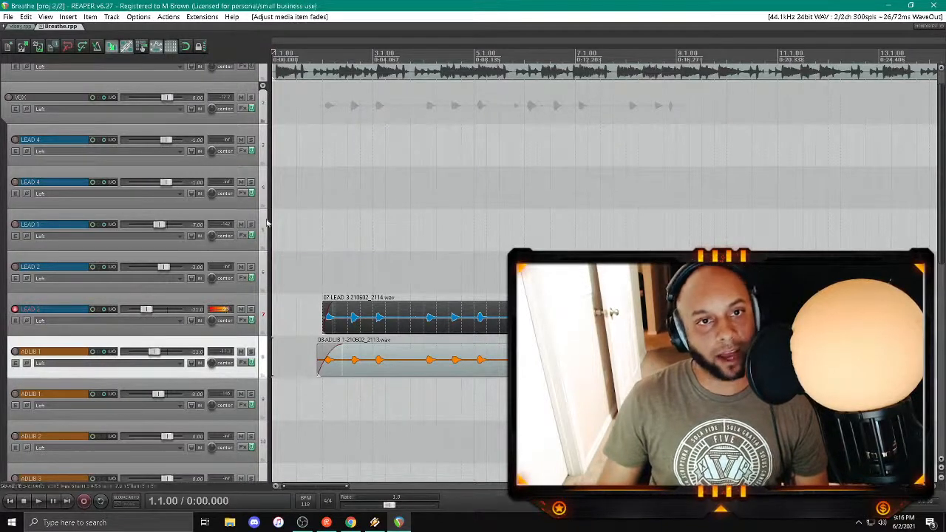
Step: Split the LEAD 3 and ADLIB 1 clips at 3.2.42 and trim the second parts to start near bar 4
scroll(605, 273, down, 3)
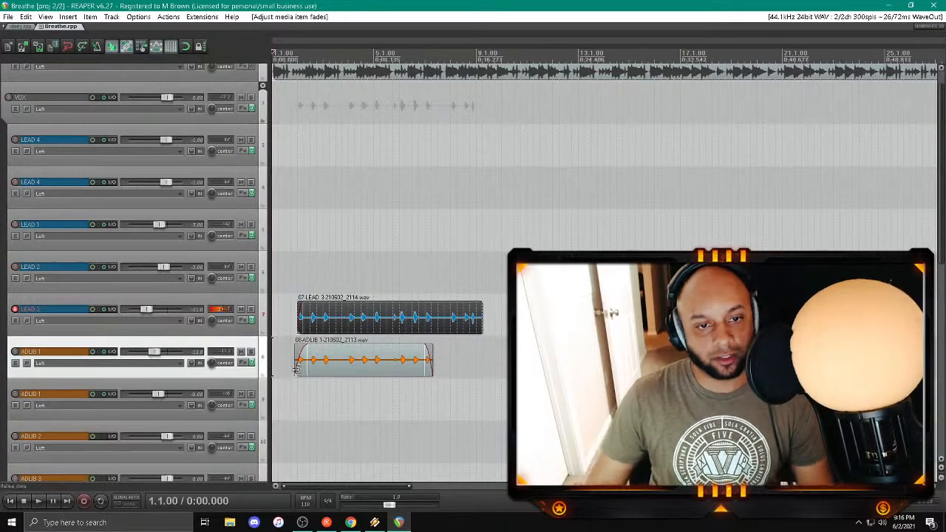
click(333, 362)
scroll(333, 361, up, 5)
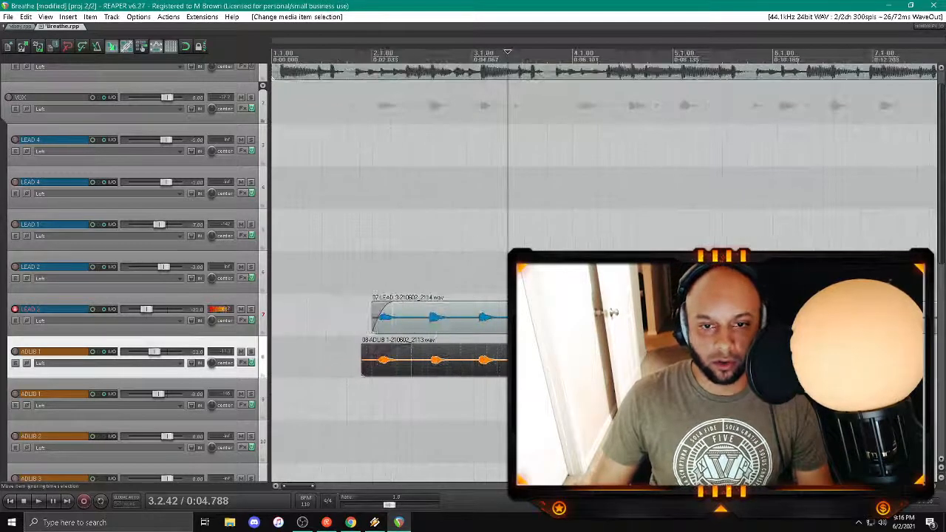
ctrl+click(507, 318)
key(s)
drag(509, 318, 594, 314)
Step: Add fade-outs to the first LEAD 3 and ADLIB 1 parts, save the project and deselect the clips
click(480, 361)
ctrl+click(486, 324)
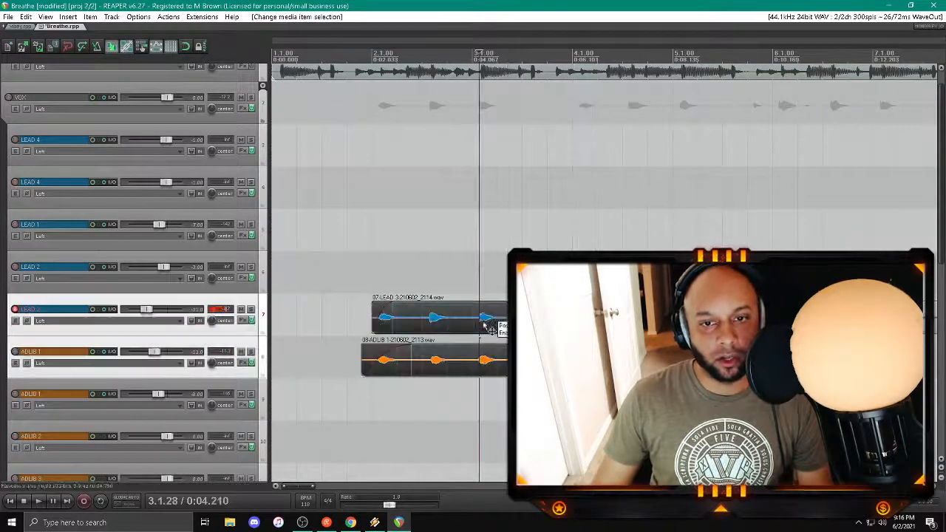
drag(507, 304, 464, 304)
scroll(436, 337, down, 3)
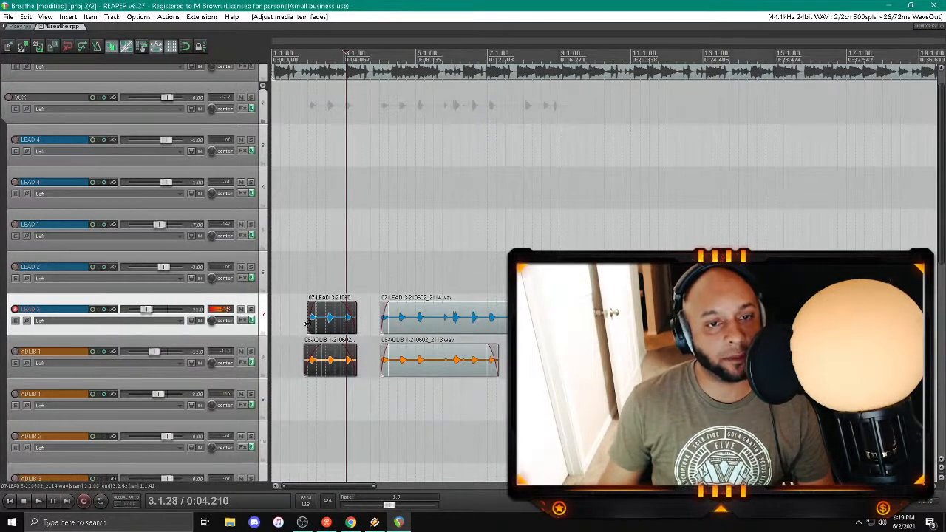
key(ctrl+s)
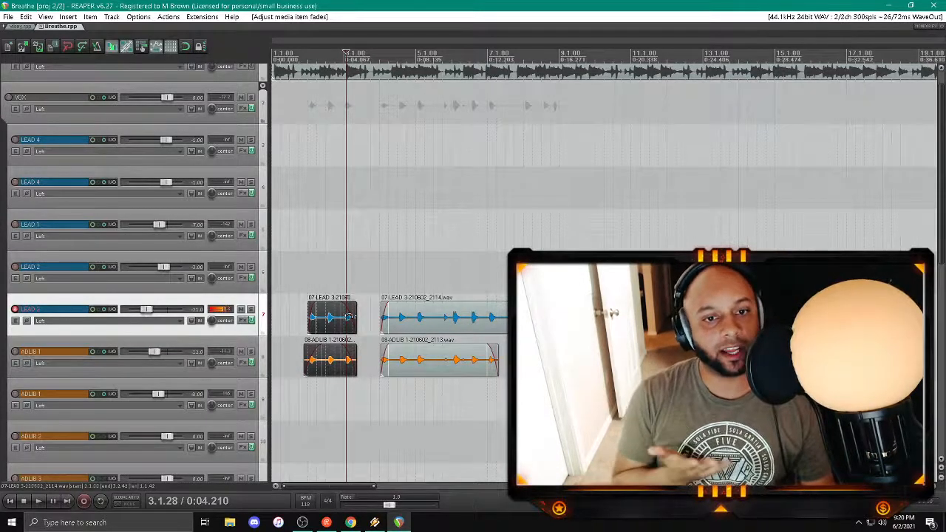
click(301, 231)
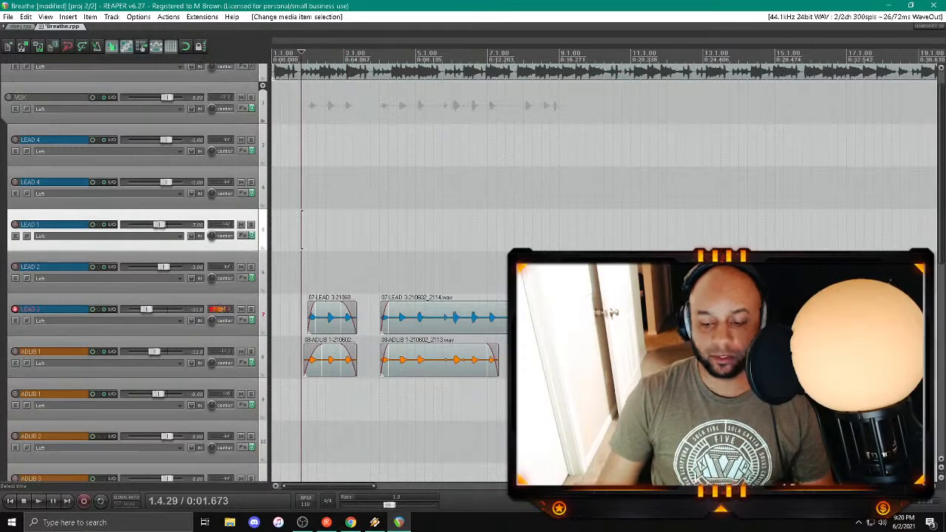
Step: Save the project, split the first LEAD 3 and ADLIB 1 clips before their second sound in bar 2, and fade in the resulting second parts
key(space)
key(ctrl+s)
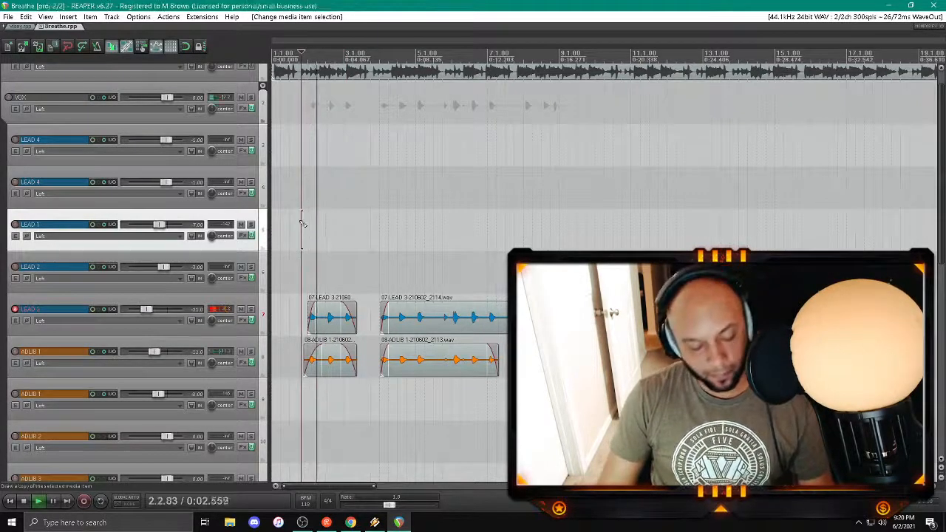
click(335, 353)
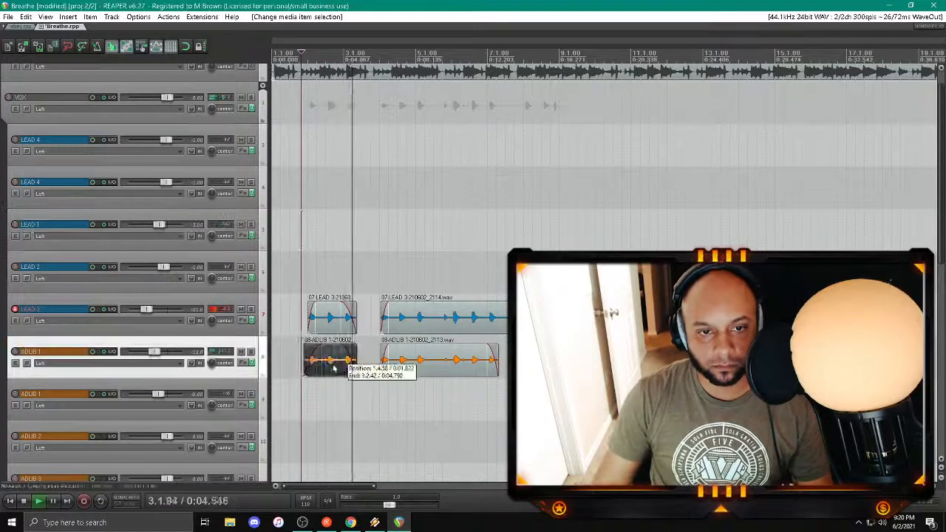
scroll(334, 354, up, 5)
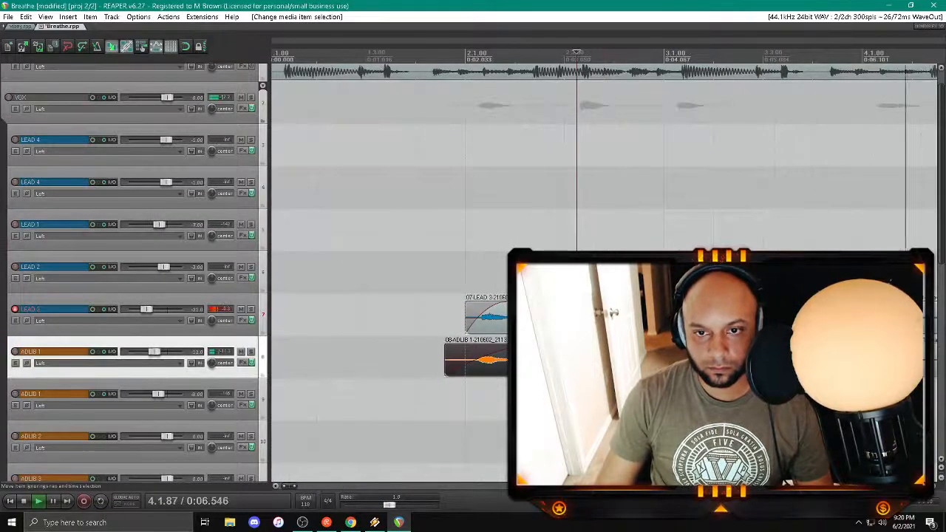
key(s)
drag(580, 305, 620, 305)
scroll(613, 314, down, 6)
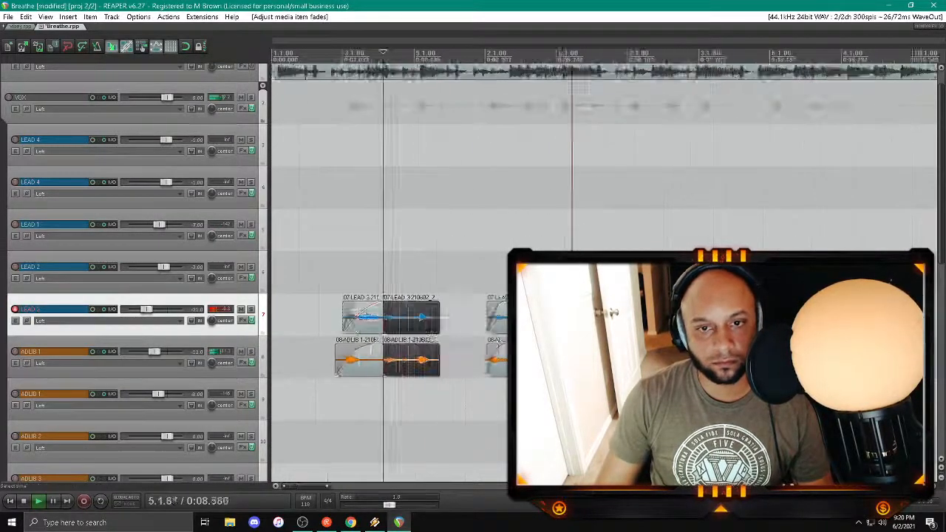
Step: Disarm the LEAD 3 track and arm BCKRND - LOW L for recording
click(15, 309)
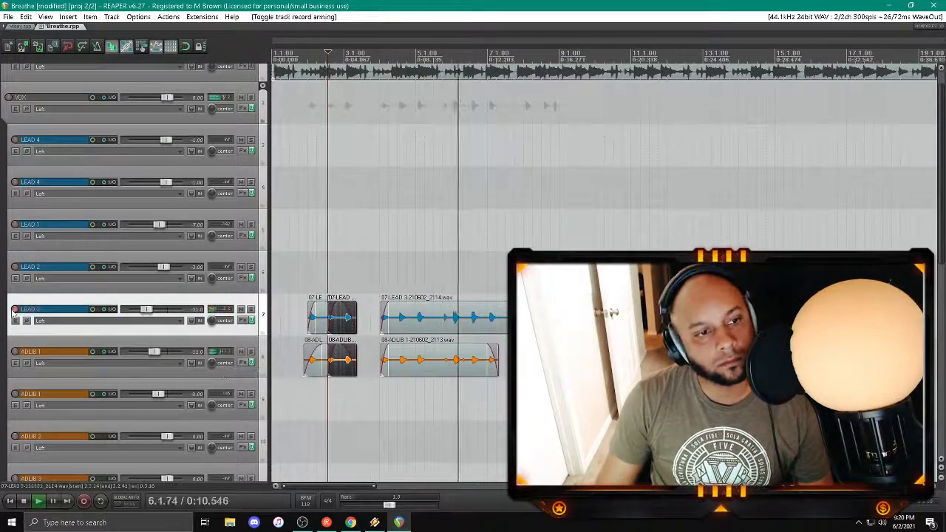
scroll(108, 325, down, 5)
scroll(108, 325, down, 3)
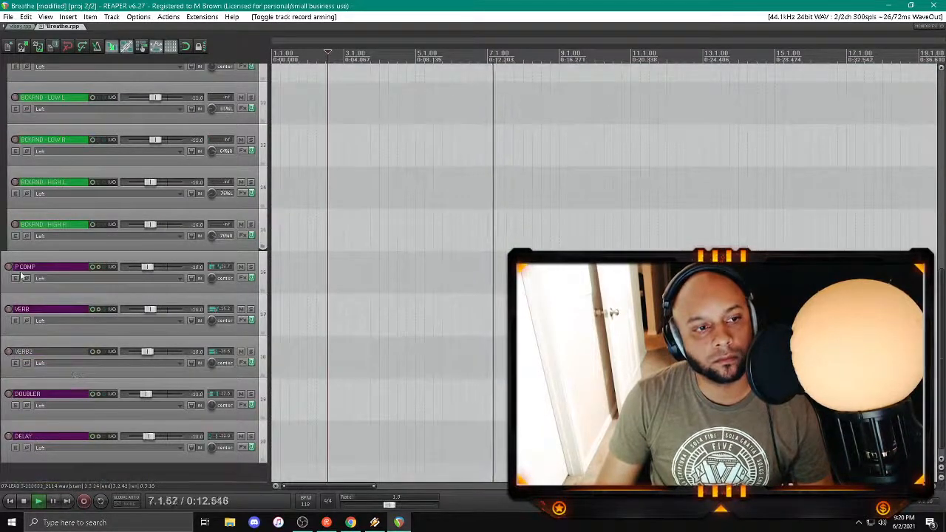
click(15, 183)
scroll(105, 294, up, 3)
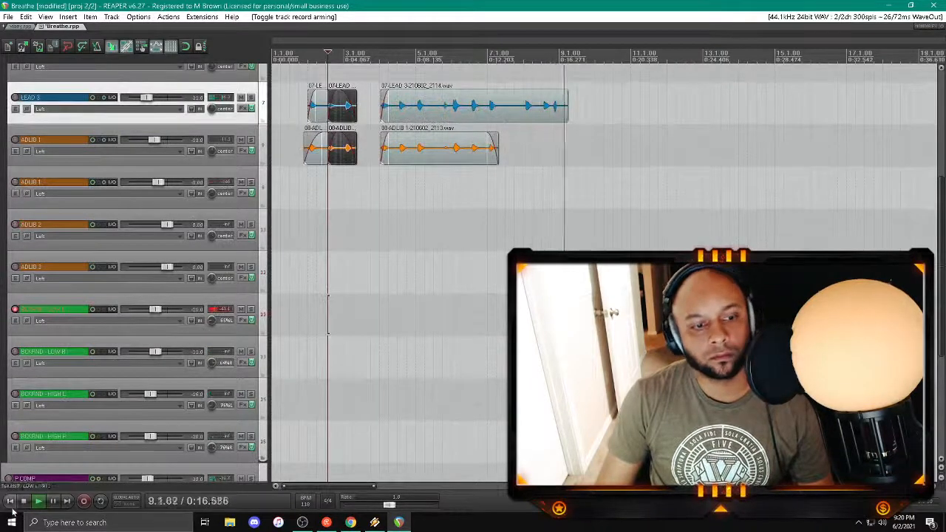
Step: Trim the end of the long LEAD 3 clip to just before bar 9 and restart playback
drag(567, 108, 555, 108)
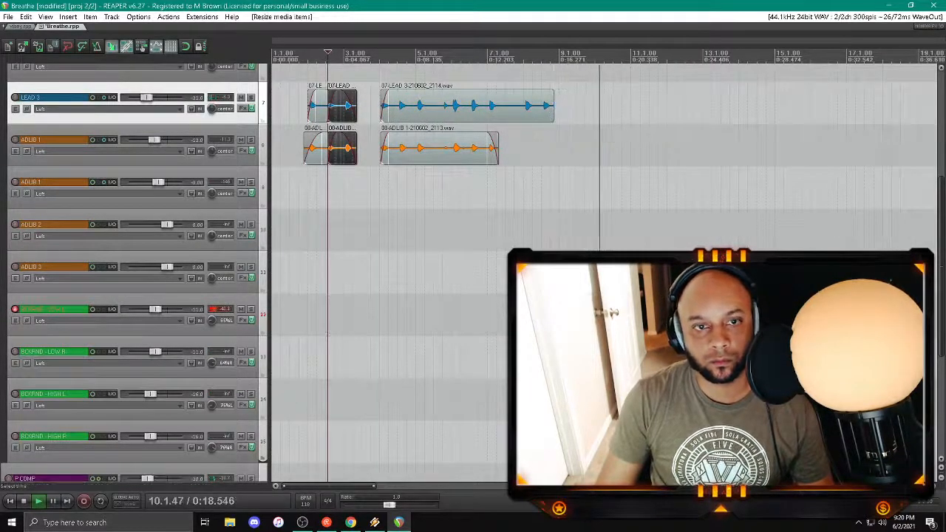
scroll(164, 315, down, 3)
key(space)
key(space)
scroll(48, 286, up, 2)
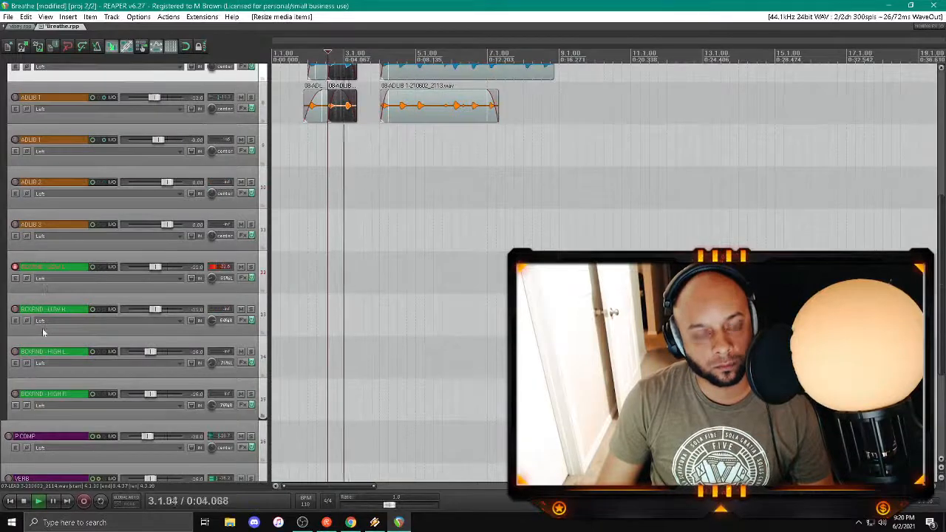
Step: Record a background vocal take on BCKRND - LOW L up to about bar 9, stop and replay from the project start
click(11, 502)
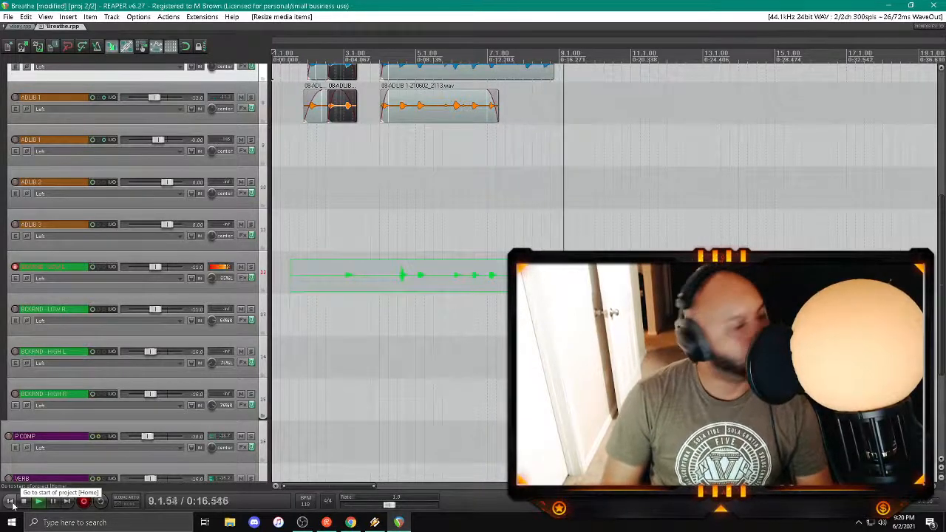
click(12, 504)
key(Return)
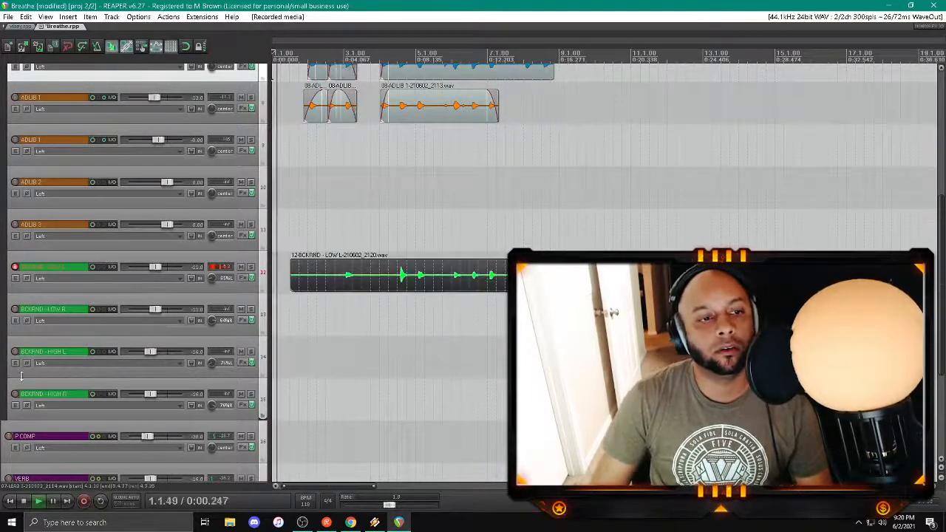
Step: Arm BCKRND - LOW R in place of BCKRND - LOW L, record a matching take up to about bar 9 and replay it
click(16, 310)
click(15, 267)
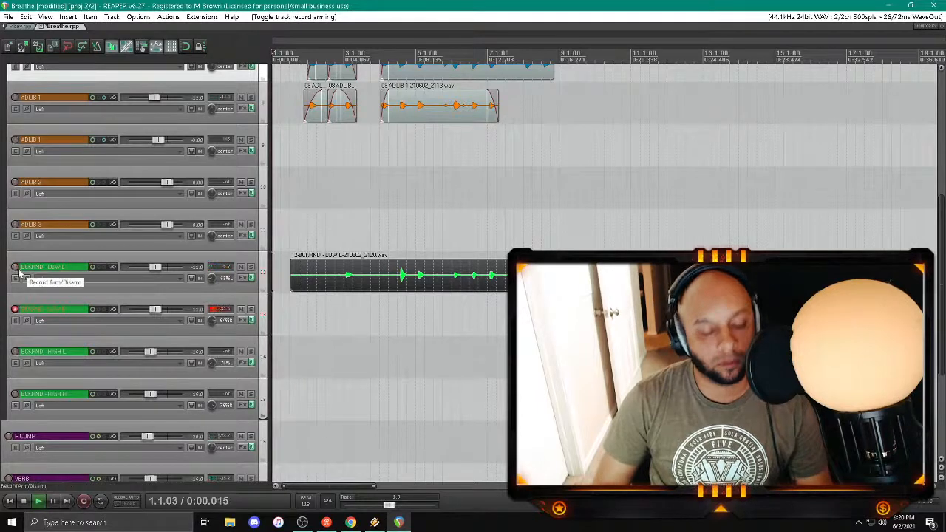
key(ctrl+r)
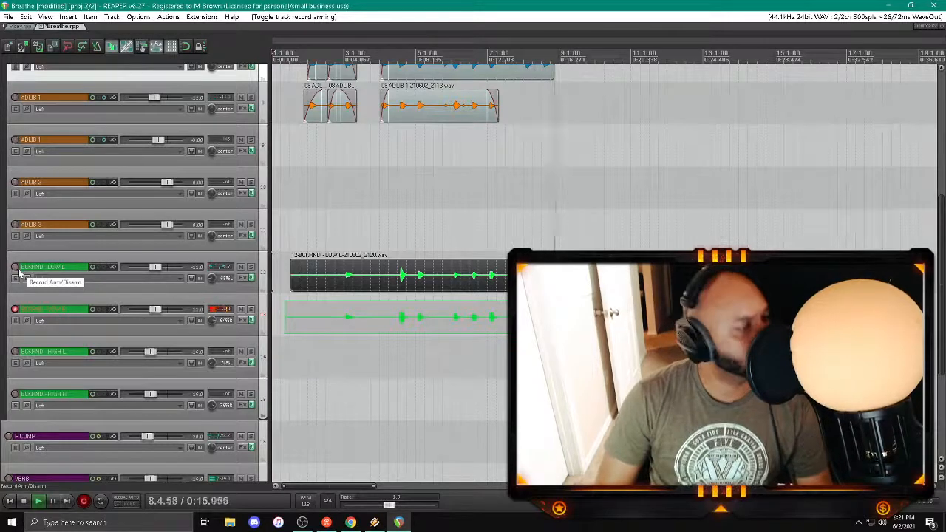
key(space)
key(Return)
key(space)
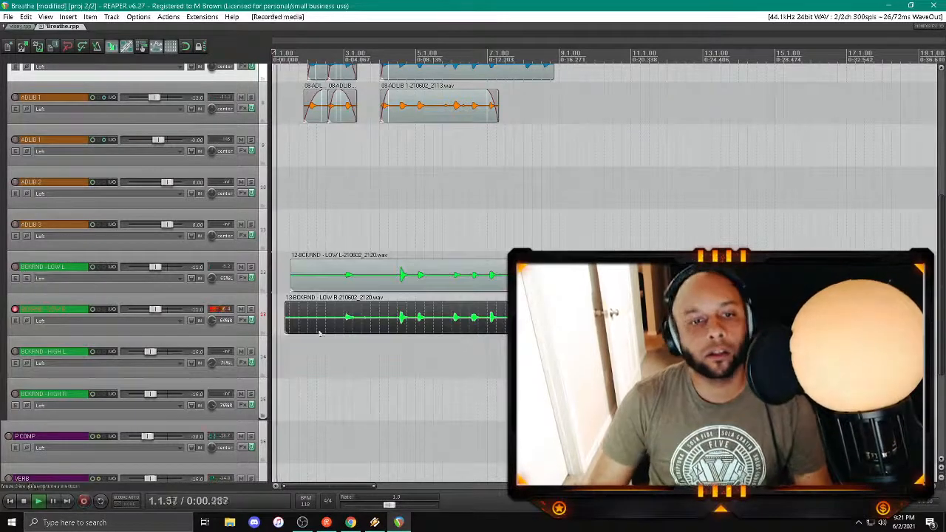
Step: Split both BCKRND - LOW clips just before bar 3, fade in the later parts and delete the silent leading parts
click(343, 321)
ctrl+click(342, 278)
key(s)
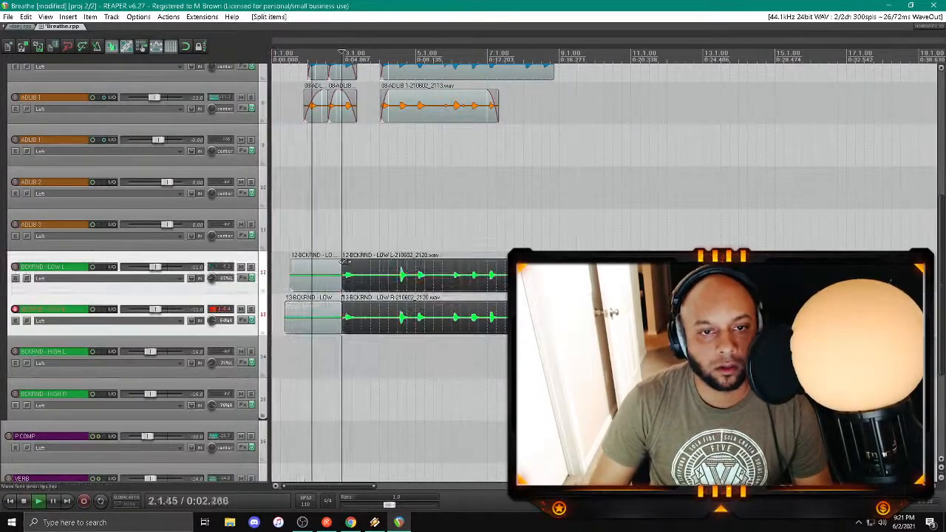
drag(345, 263, 356, 263)
click(314, 318)
ctrl+click(314, 277)
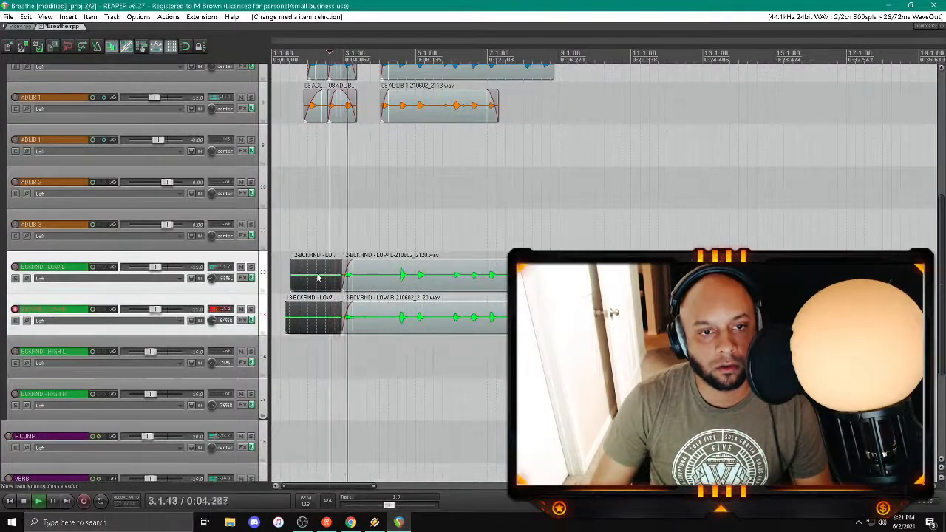
key(Delete)
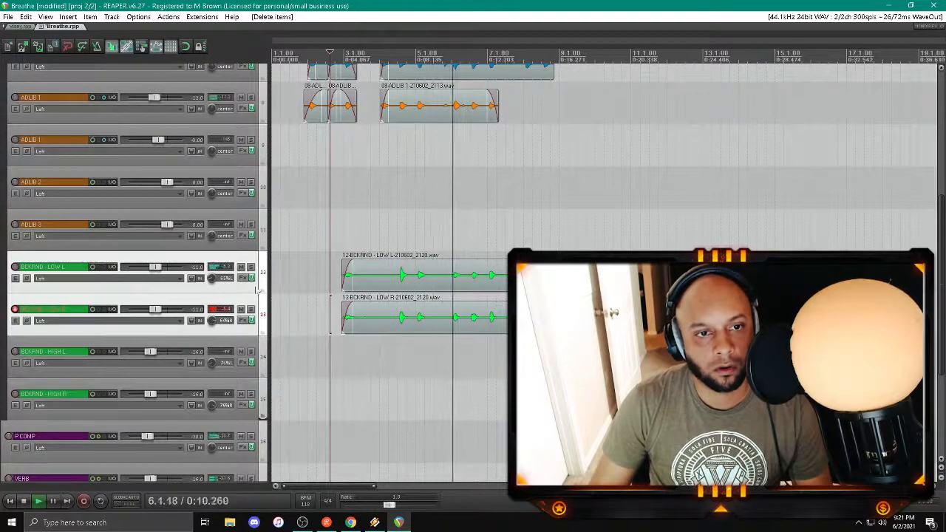
Step: Split both BCKRND - LOW clips in bar 4, fade in the second parts and trim the first parts to end just after their sound
click(395, 266)
key(s)
drag(396, 265, 355, 275)
click(378, 316)
ctrl+click(381, 279)
Step: Set the volume of both BCKRND - LOW tracks to -12 dB and disarm BCKRND - LOW R
click(197, 303)
ctrl+click(197, 260)
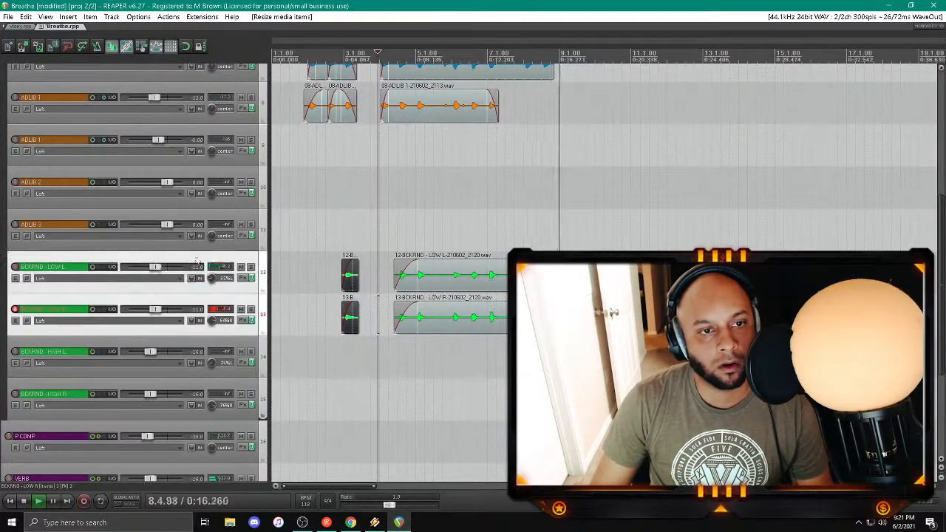
right_click(157, 266)
text(-12)
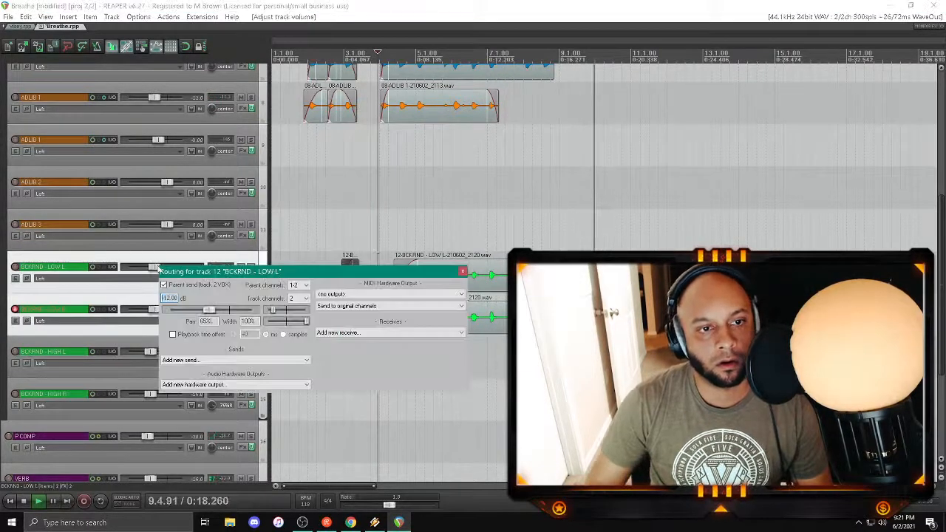
key(Return)
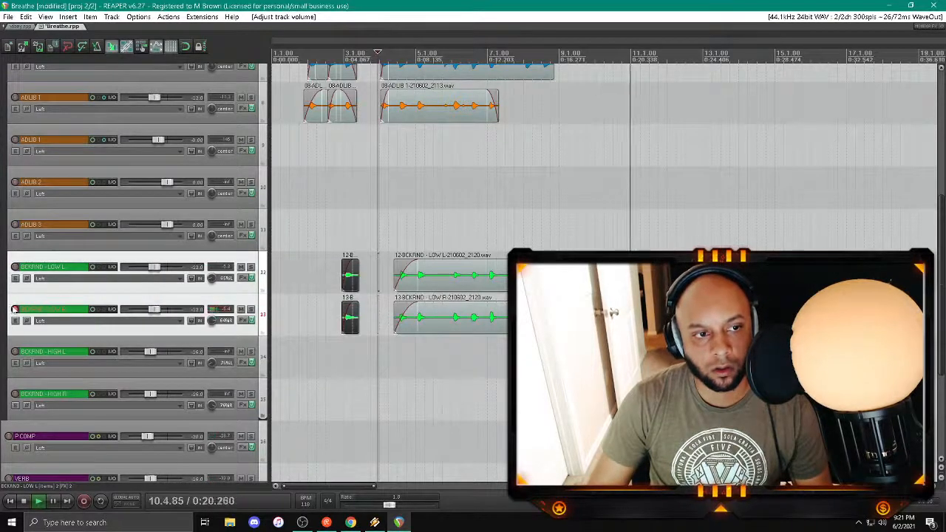
click(15, 309)
Step: Split the instrumental clip after beat 8.3, trim the second part to start just after bar 9 begins, and play back the gap
scroll(11, 314, up, 6)
click(526, 127)
scroll(526, 127, up, 5)
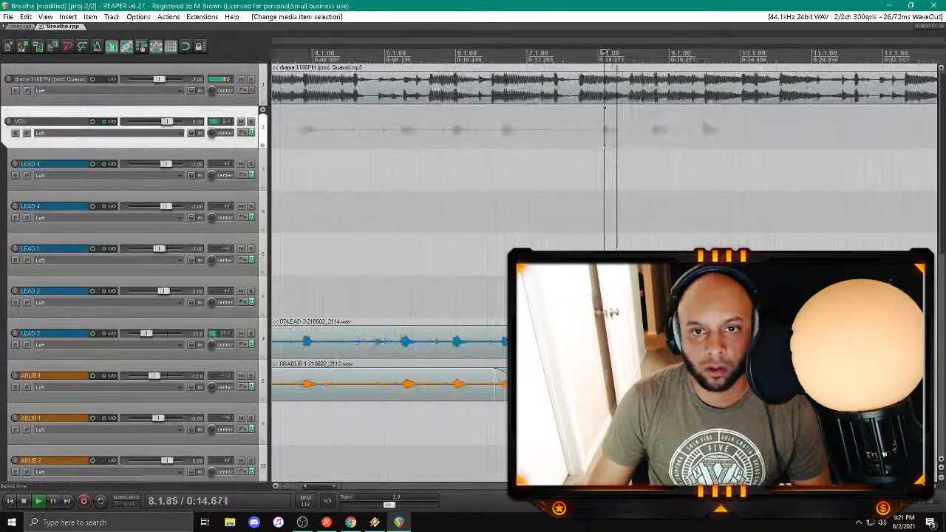
scroll(605, 127, down, 3)
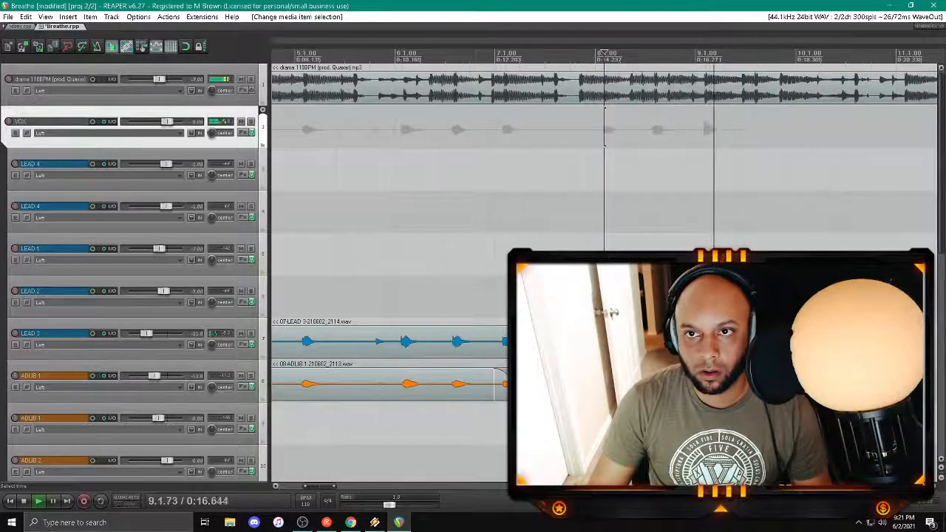
key(space)
key(space)
click(659, 99)
scroll(659, 96, up, 3)
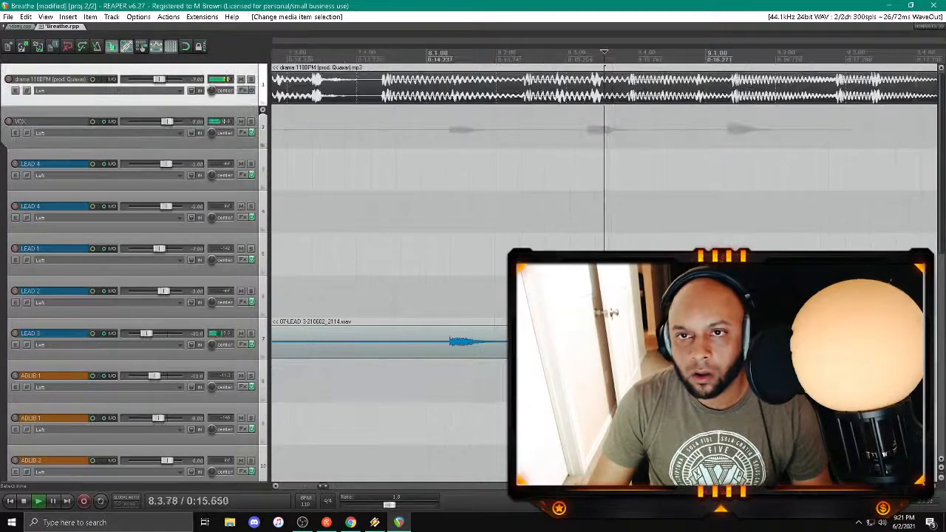
key(s)
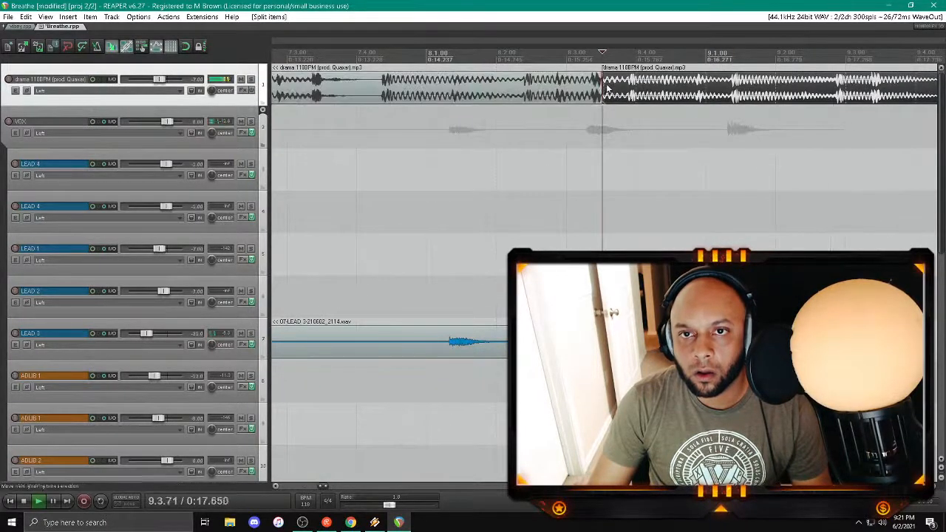
drag(604, 91, 728, 96)
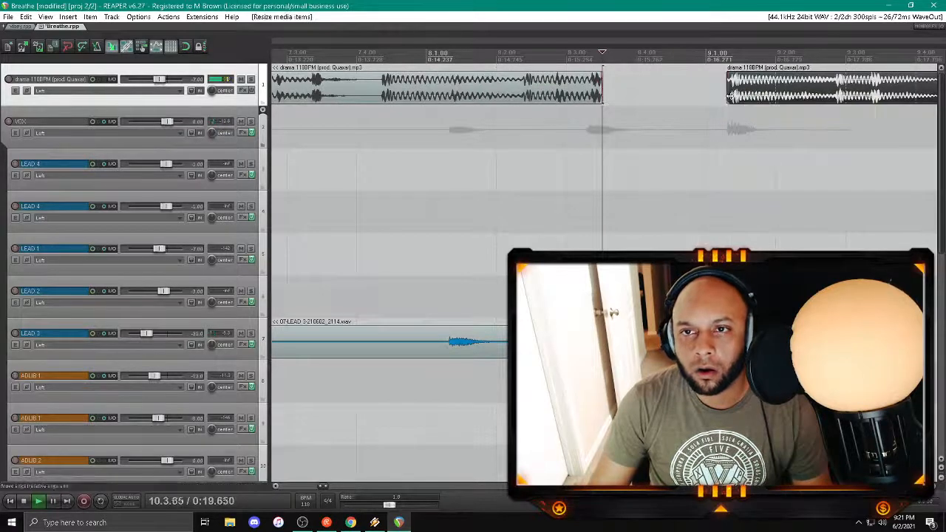
click(513, 151)
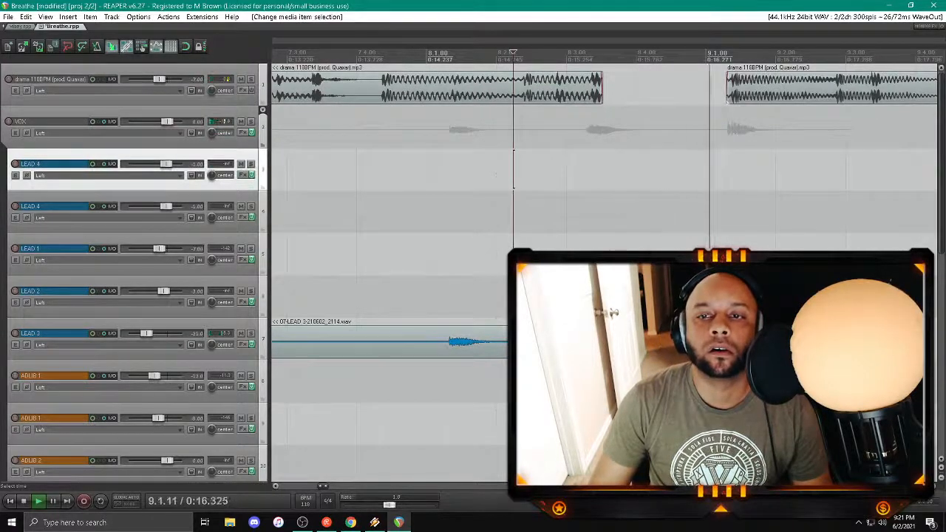
Step: Move the BCKRND - LOW L and BCKRND - LOW R tracks directly below the instrumental track, above VOX
scroll(264, 301, down, 3)
scroll(264, 301, down, 6)
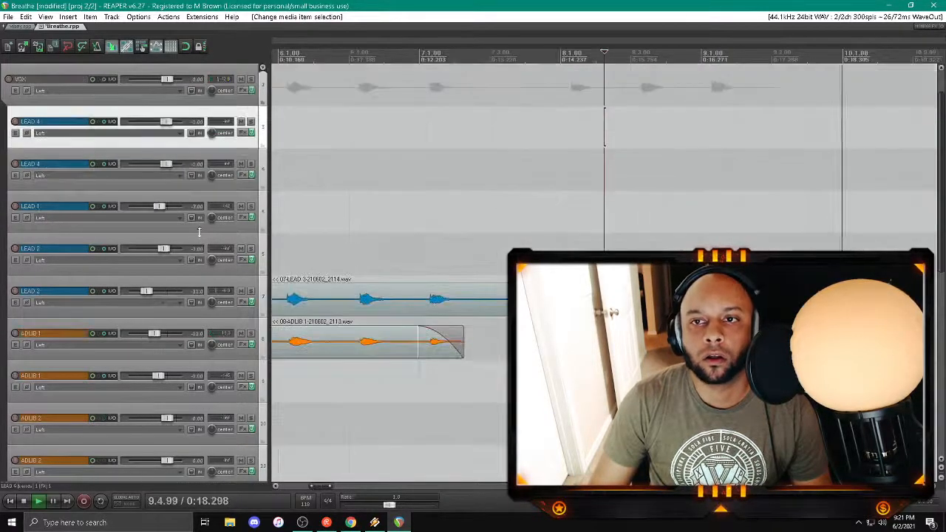
click(203, 329)
shift+click(206, 288)
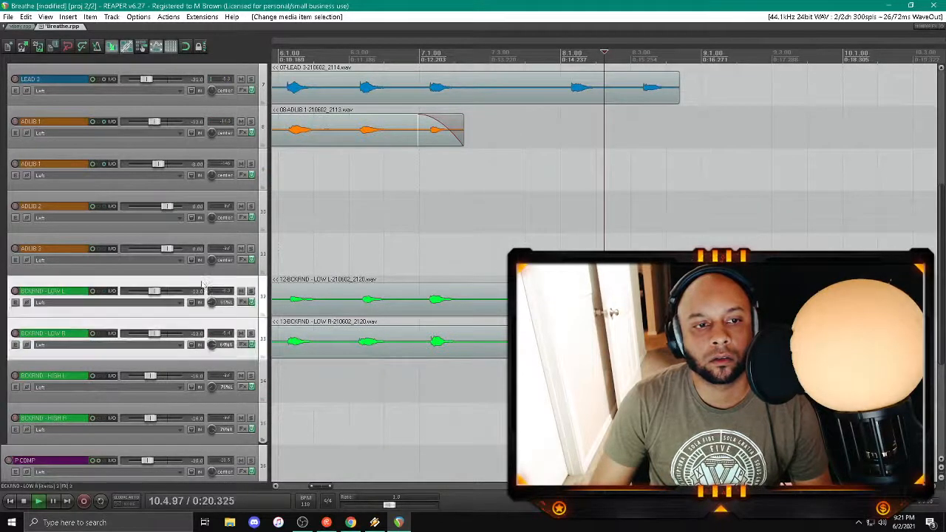
drag(205, 288, 119, 104)
Step: Split both BCKRND - LOW clips at 9.1.30 where the instrumental re-enters, fade in the second parts and play back the transition
click(649, 211)
scroll(649, 210, up, 3)
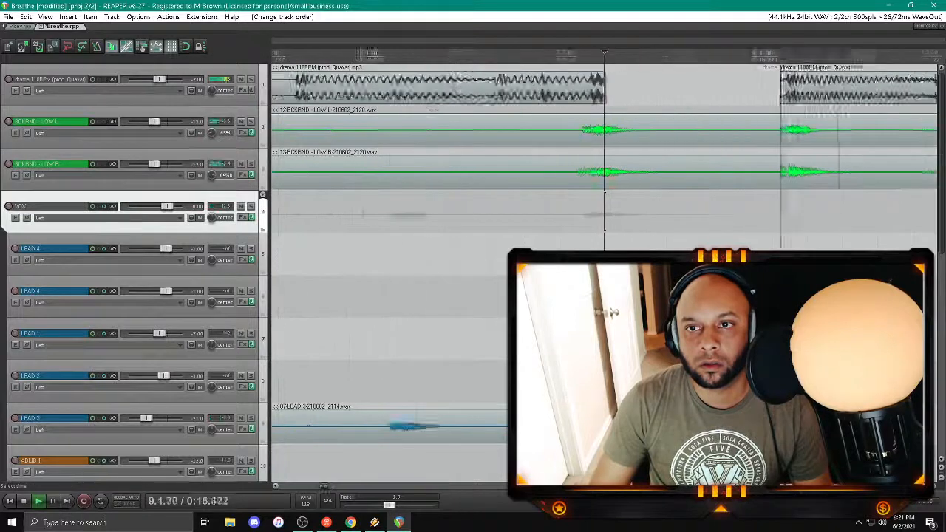
scroll(710, 211, down, 1)
click(733, 210)
scroll(732, 210, up, 5)
key(space)
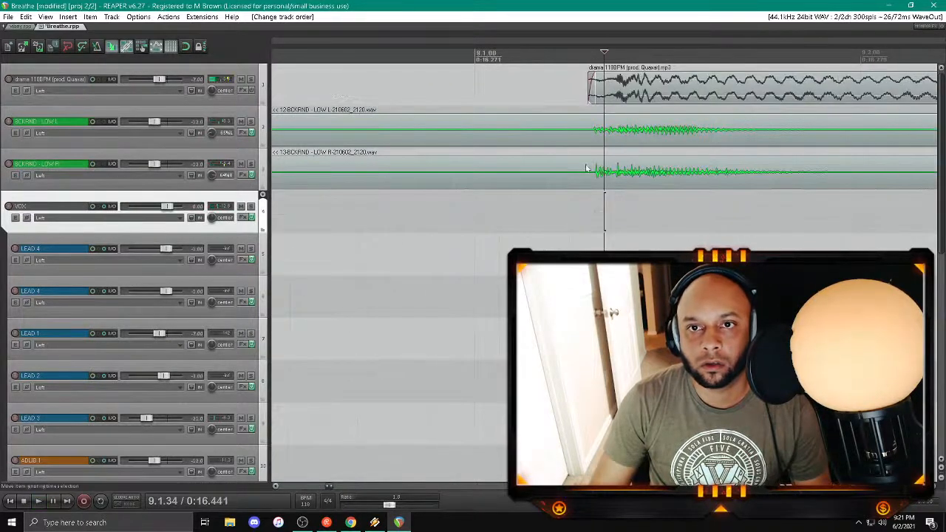
click(590, 172)
key(s)
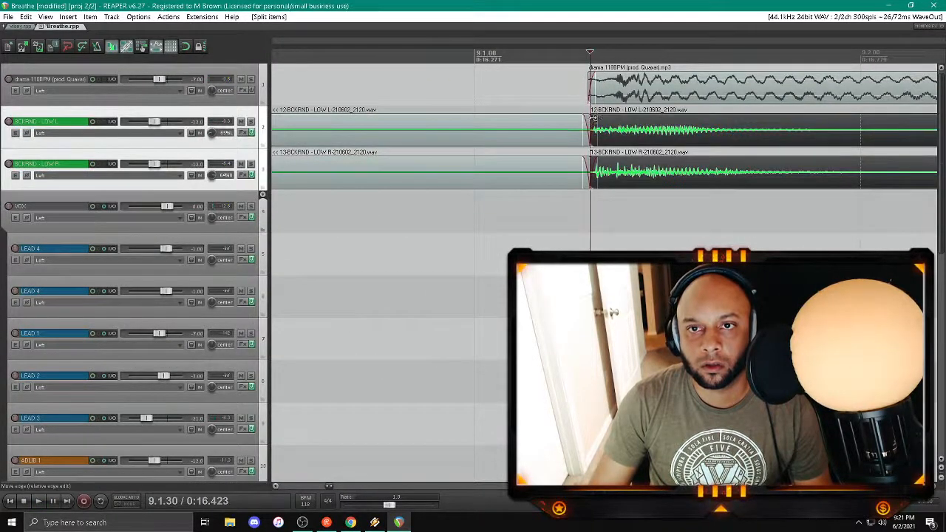
drag(642, 112, 643, 113)
click(545, 211)
key(space)
scroll(545, 210, down, 5)
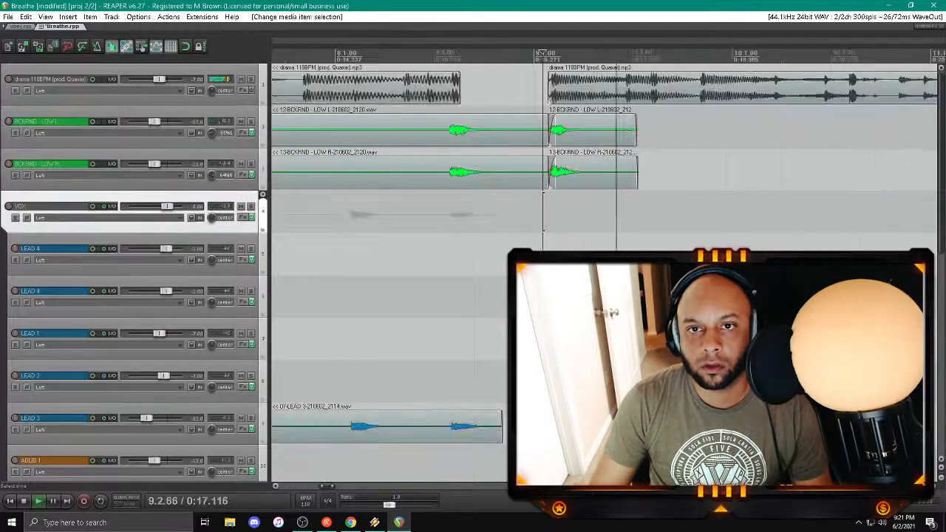
Step: Trim the ends of the long BCKRND - LOW parts before bar 9 to just after their last sound in bar 8
click(515, 170)
ctrl+click(504, 135)
drag(549, 148, 485, 150)
Step: Split both BCKRND - LOW clips just before their sound in bar 8 and fade in the short second parts
click(443, 168)
ctrl+click(444, 127)
key(s)
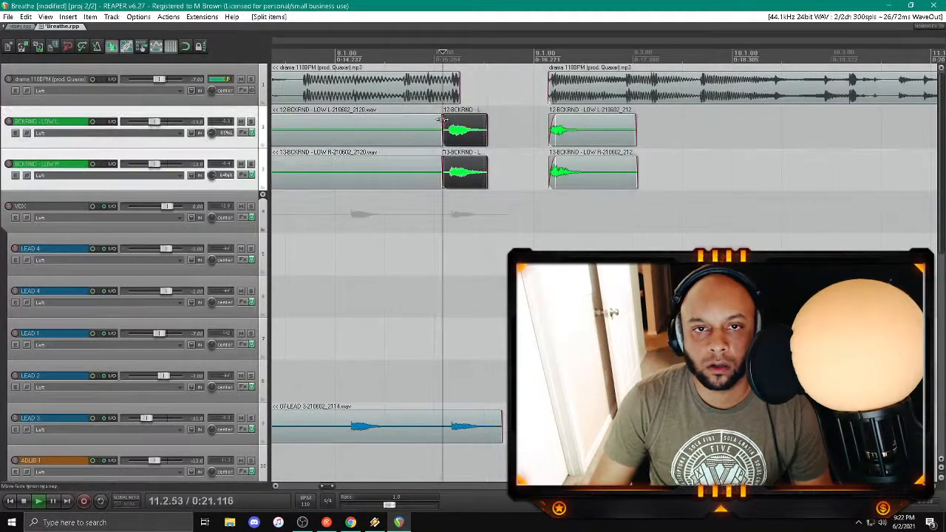
drag(443, 118, 469, 120)
Step: Split the long BCKRND - LOW clips after their sound in bar 7 and delete the silent remainder before the bar 8 parts
scroll(470, 122, down, 4)
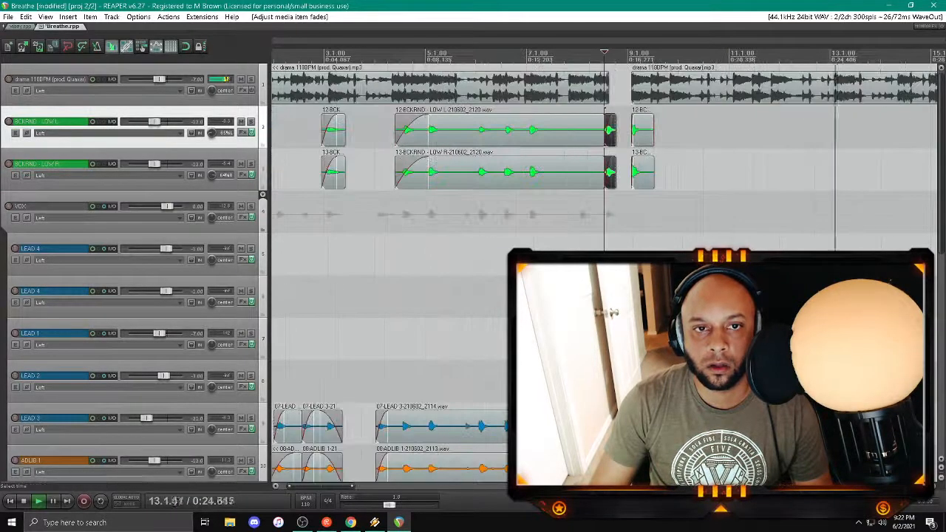
click(546, 167)
ctrl+click(550, 137)
key(s)
key(Delete)
scroll(329, 153, down, 5)
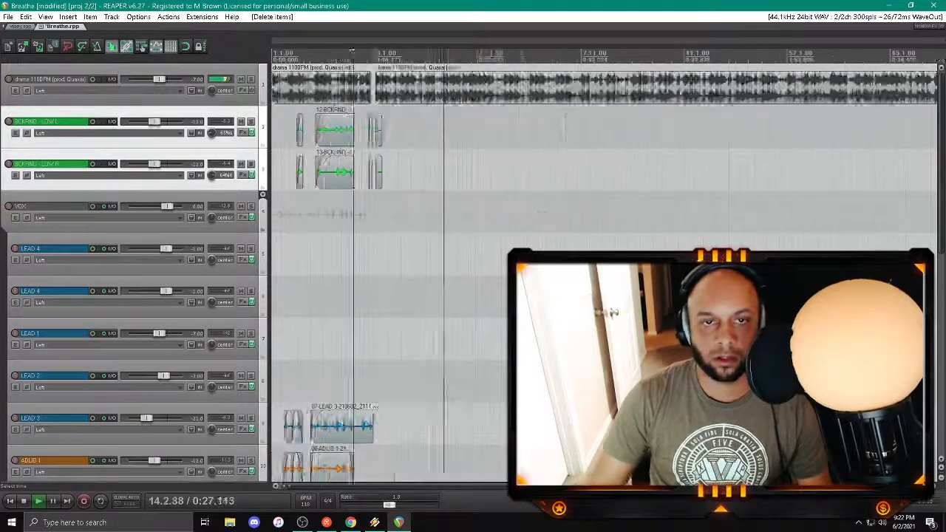
Step: Return to the start of the project, stop playback and save the session
click(9, 501)
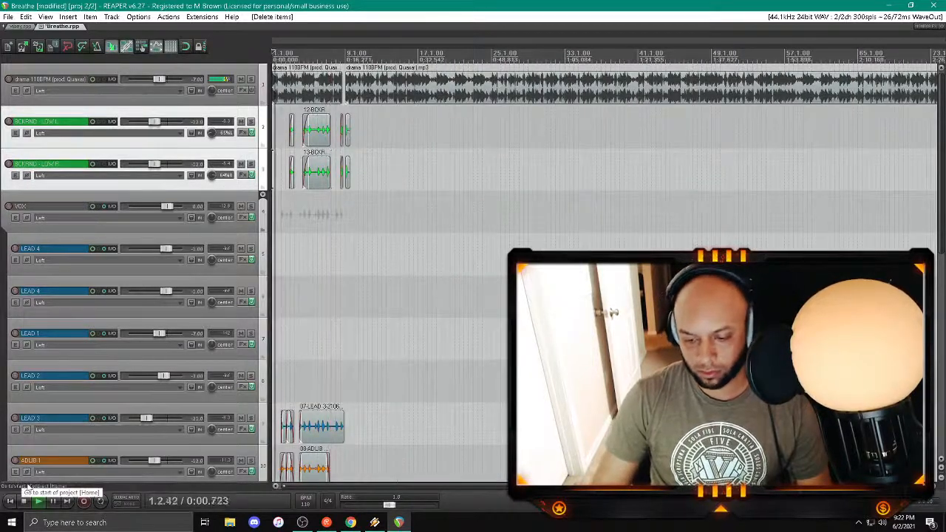
click(23, 501)
key(ctrl+s)
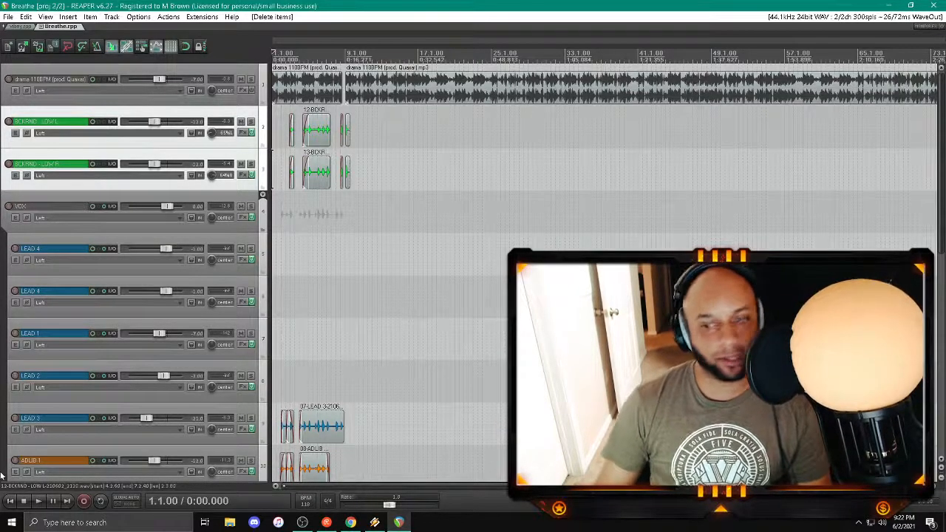
Step: Split both long BCKRND - LOW clips at 5.2.44 and trim the second parts' start to their sound at bar 6
click(317, 173)
scroll(318, 172, up, 5)
click(562, 171)
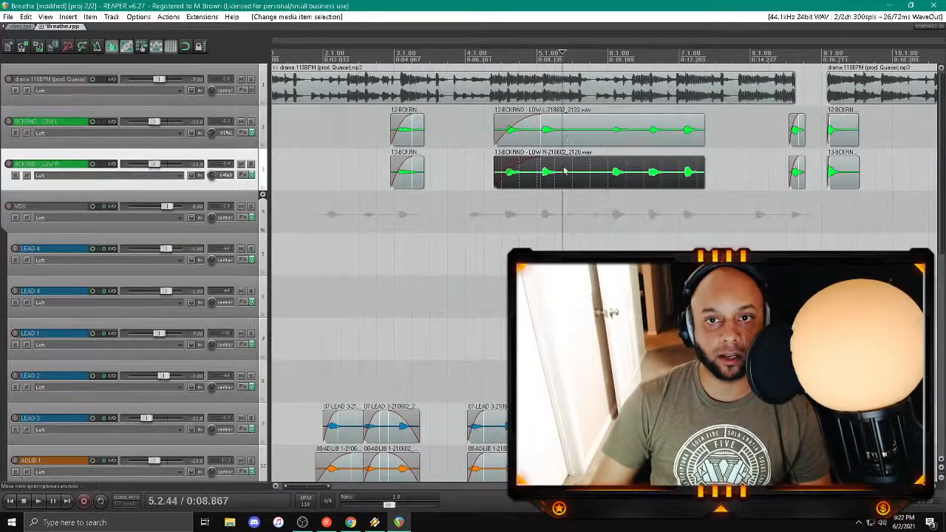
ctrl+click(565, 139)
key(s)
drag(565, 140, 615, 140)
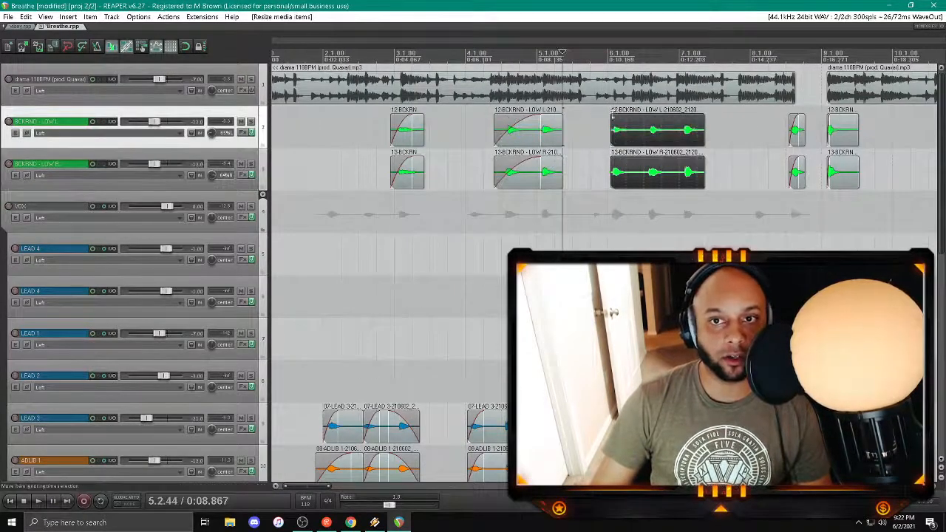
Step: Split both BCKRND - LOW clips at 6.3.01, just before their next sound, and fade in the second parts
click(644, 175)
ctrl+click(650, 125)
key(s)
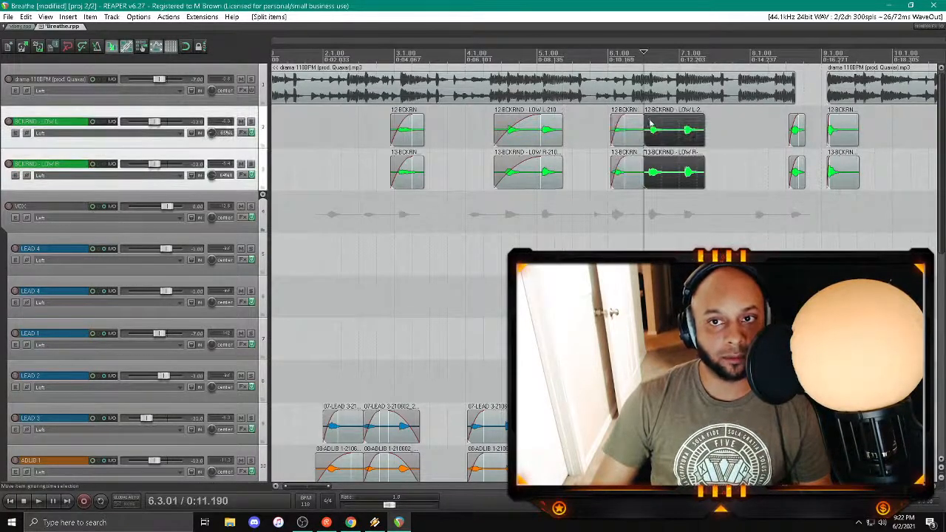
Step: Fade out the ends of both BCKRND - LOW clips that finish in bar 5 and save the session
click(555, 172)
ctrl+click(553, 140)
drag(562, 117, 552, 118)
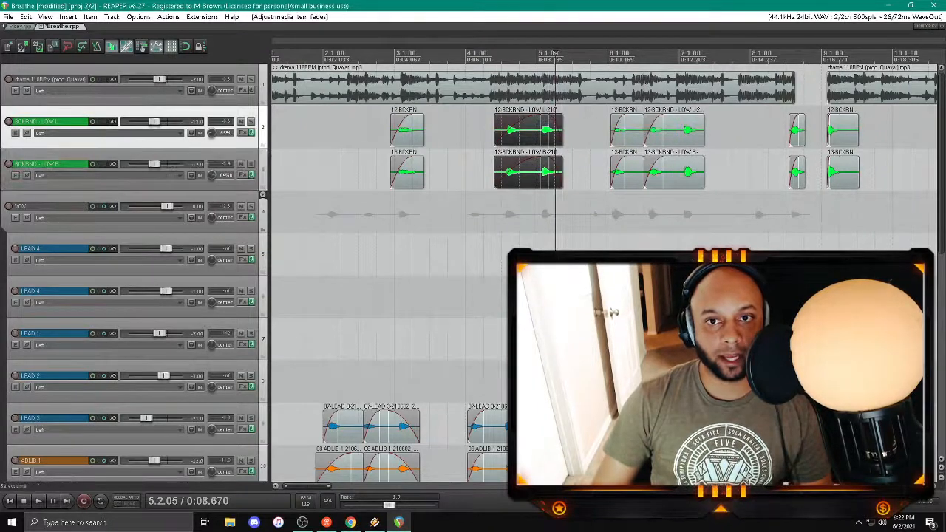
scroll(553, 122, down, 3)
key(ctrl+s)
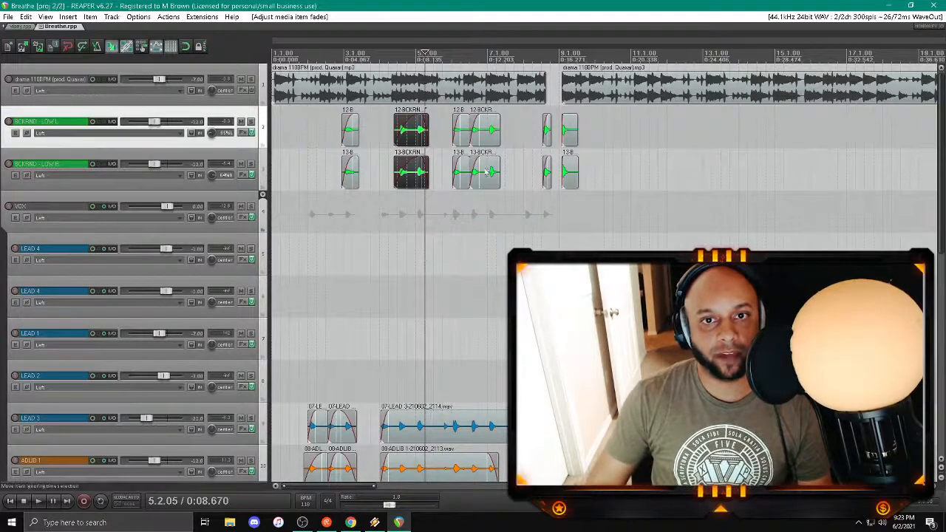
Step: Fade out the ends of both BCKRND - LOW clips that finish in bar 7 and save the session
click(484, 129)
drag(502, 118, 488, 119)
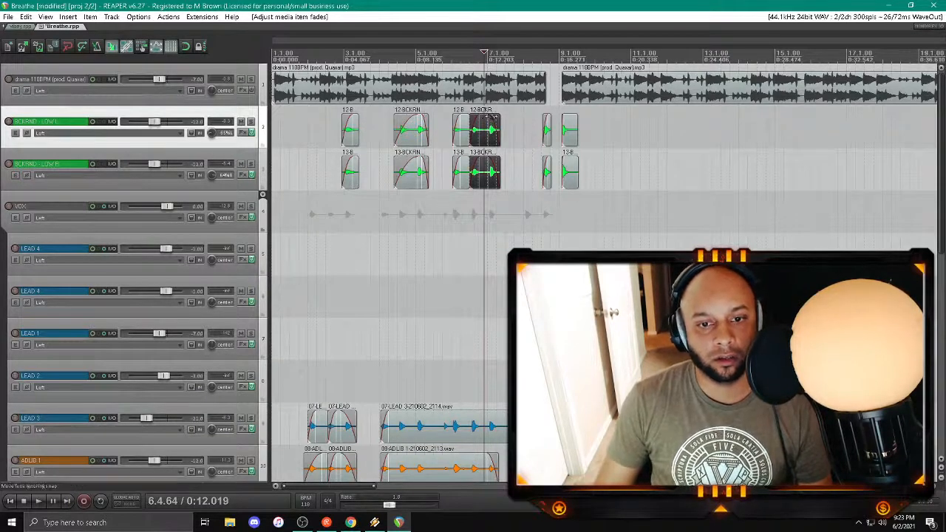
key(ctrl+s)
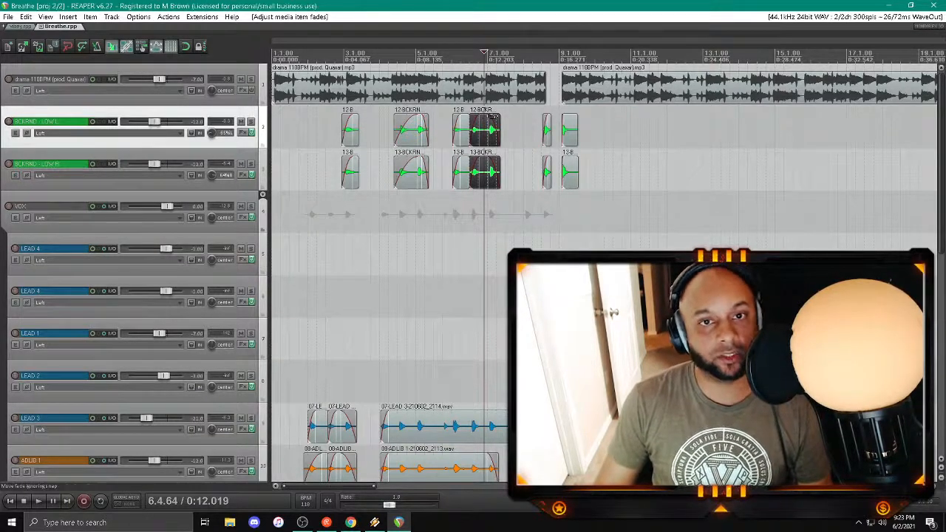
Step: Split both bar 9 BCKRND - LOW clips at 9.2.13, delete the remainders, fade out the ends and save the session
click(571, 172)
scroll(571, 171, up, 4)
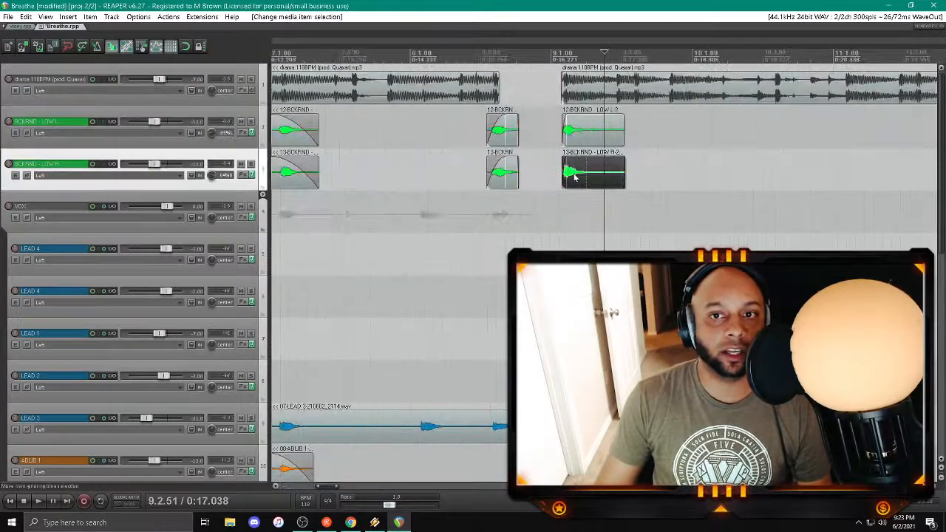
shift+click(591, 143)
key(s)
key(Delete)
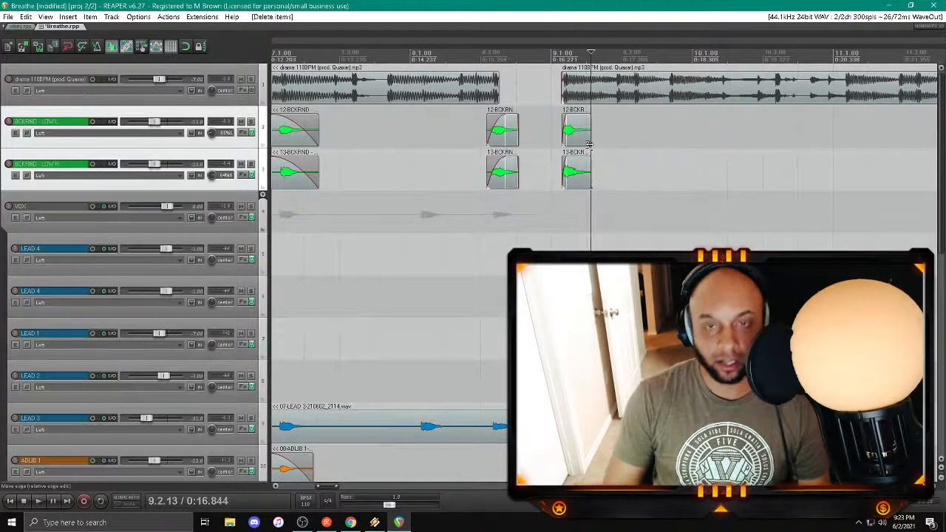
click(584, 122)
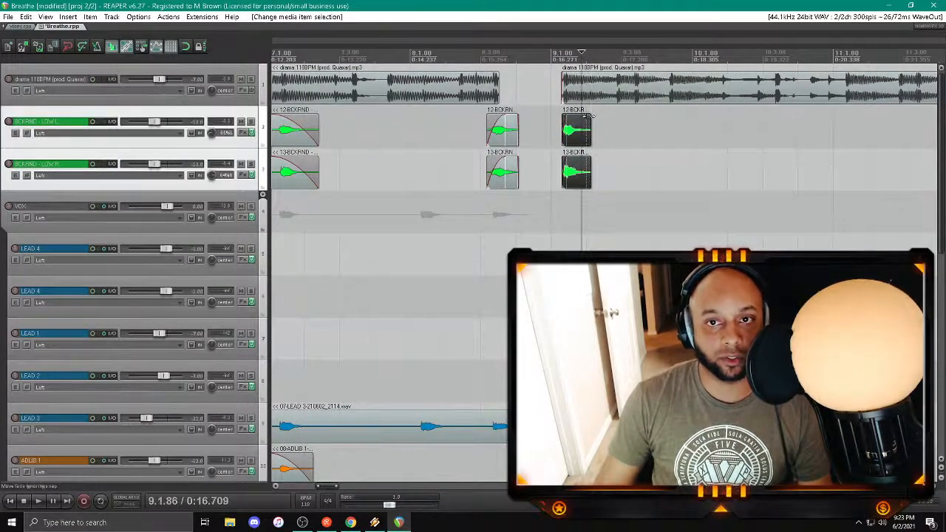
scroll(575, 122, down, 3)
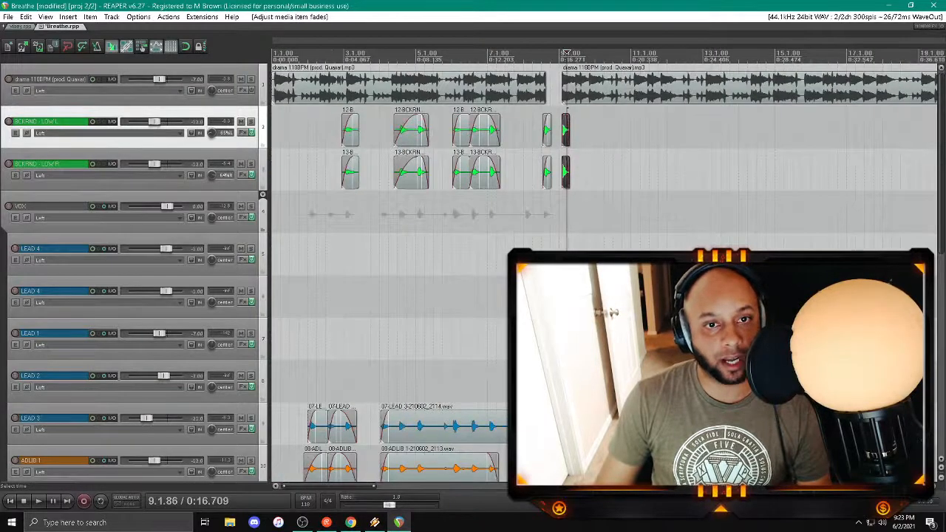
click(329, 237)
key(ctrl+s)
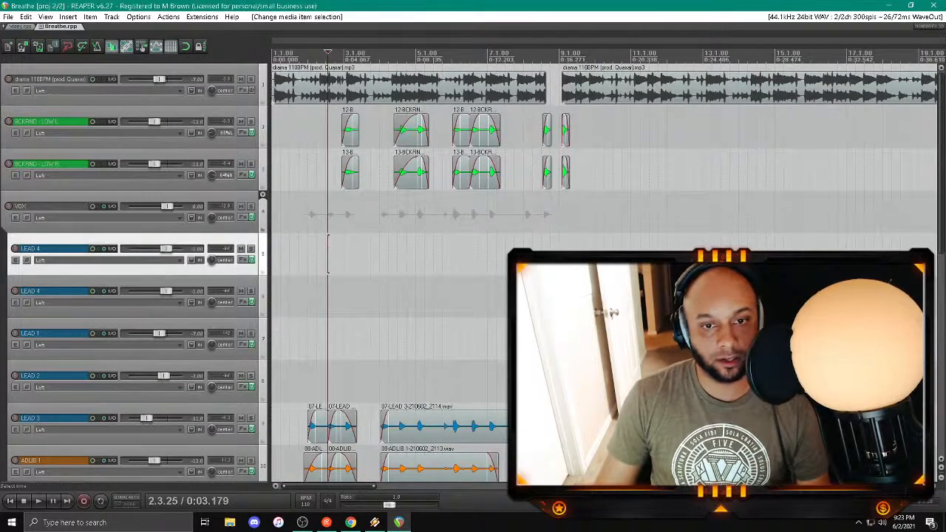
Step: Split the LEAD 3 and ADLIB 1 clips at 5.2.39, trim the second parts' start to just before bar 6, fade them in and save
click(428, 474)
ctrl+click(429, 437)
key(s)
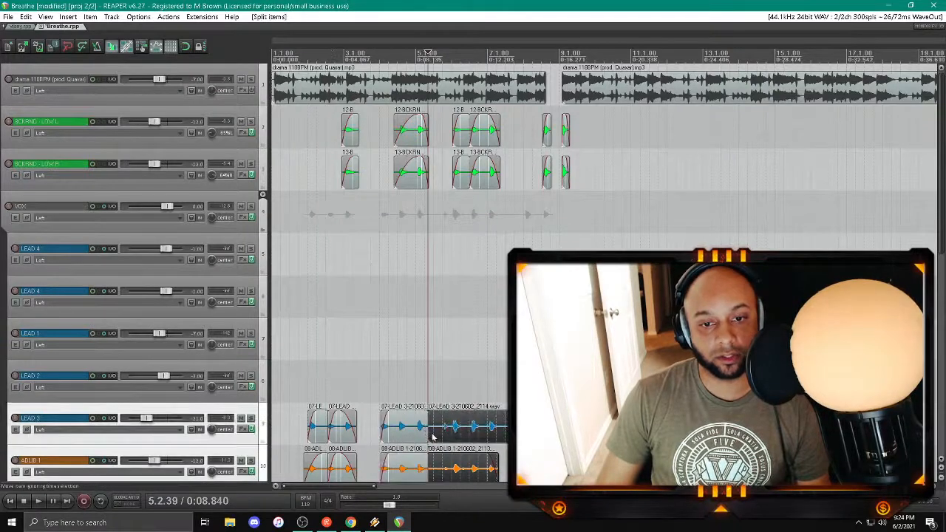
drag(429, 435, 461, 412)
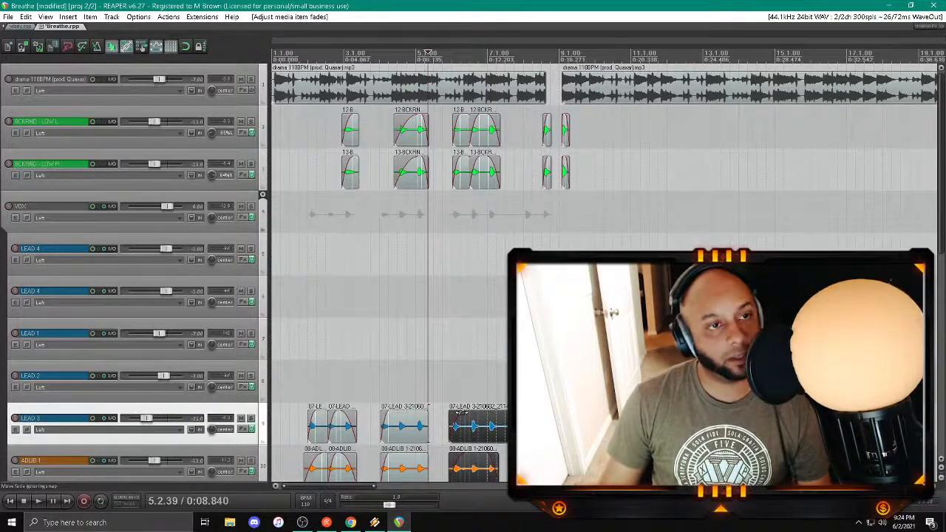
scroll(460, 411, down, 4)
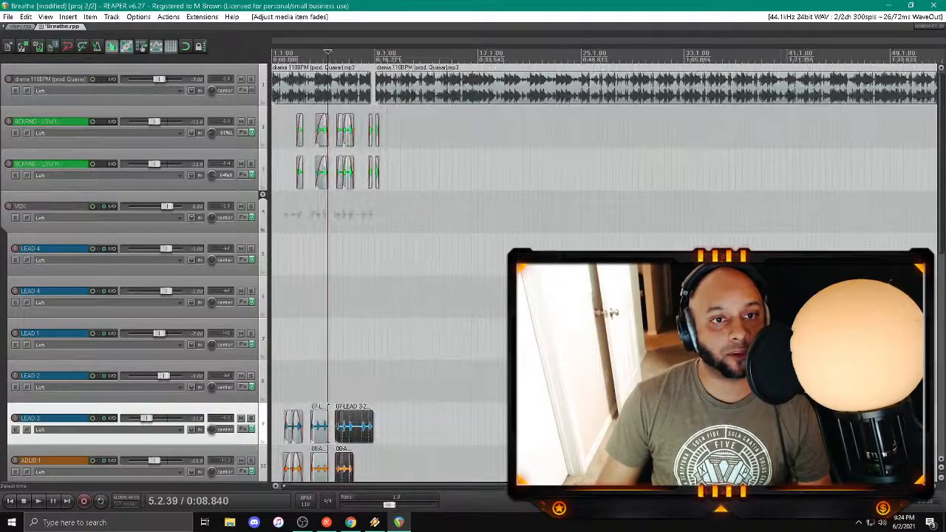
scroll(407, 275, up, 1)
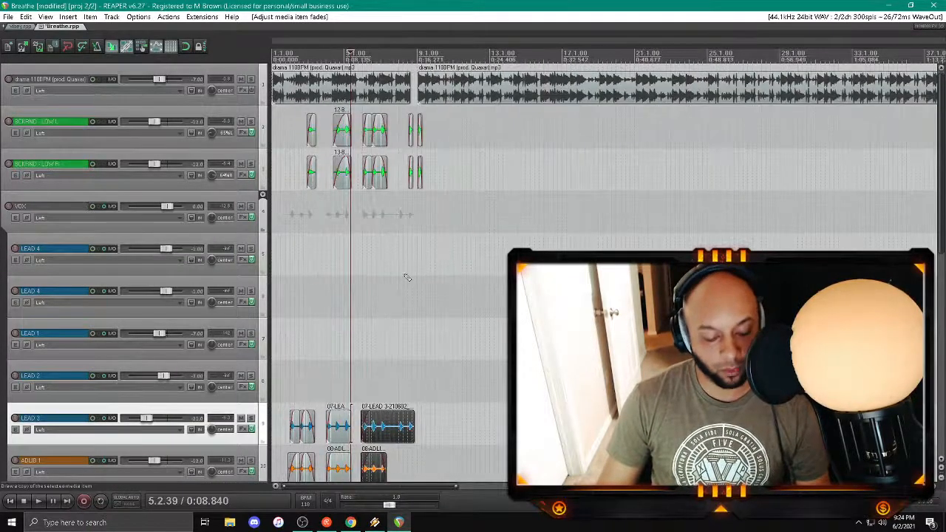
key(ctrl+s)
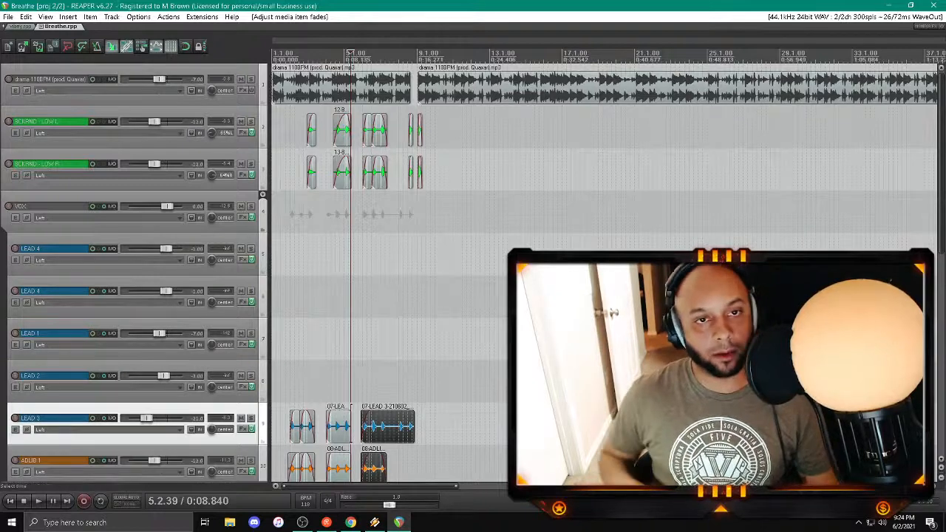
Step: Split the LEAD 3 clip at 7.2.34, trim the second part's start to about bar 8, fade it in and save the session
scroll(394, 296, up, 3)
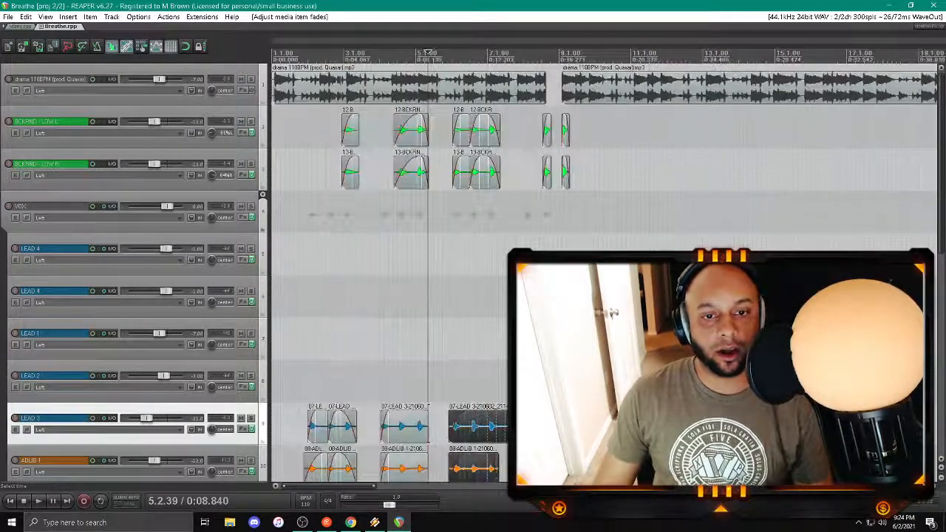
scroll(394, 295, down, 3)
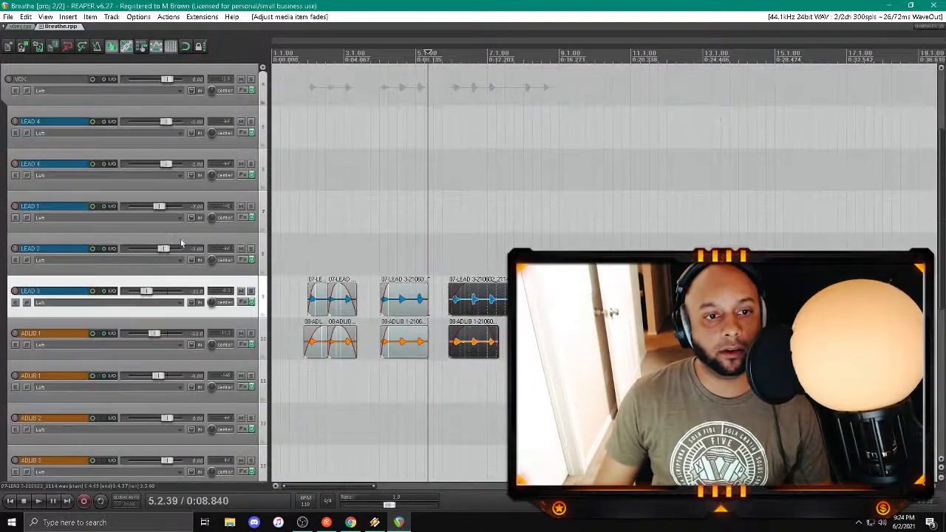
click(500, 305)
key(s)
drag(501, 306, 530, 287)
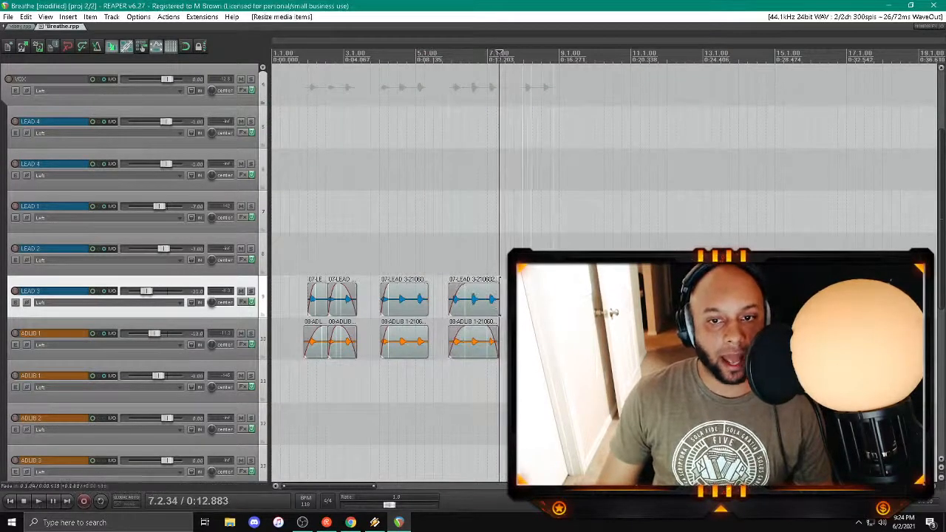
scroll(531, 287, down, 3)
scroll(214, 225, up, 3)
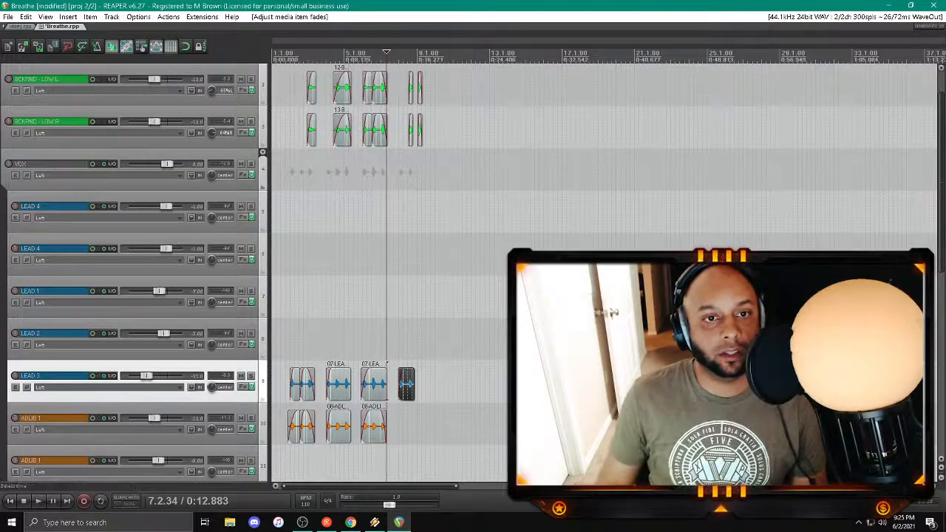
click(295, 221)
key(ctrl+s)
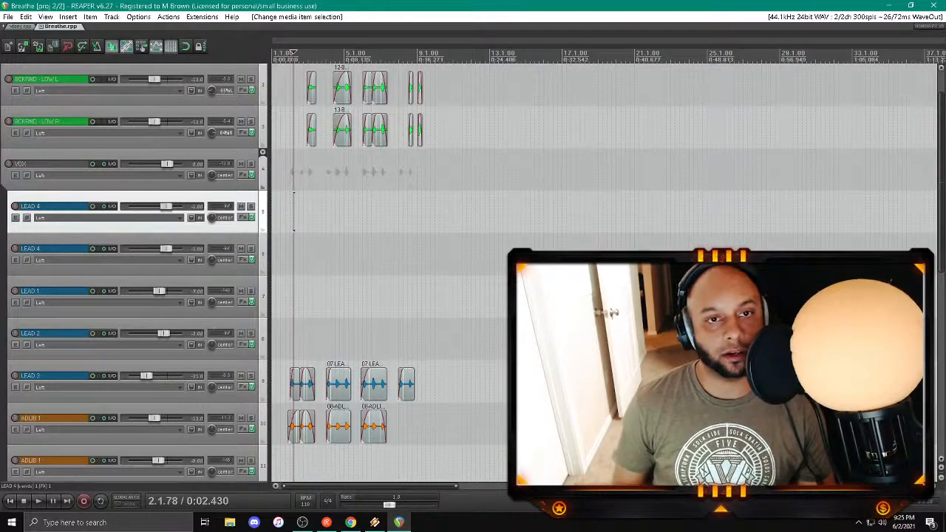
Step: Add the TR5 Mic Room plug-in from the T-RackS folder to the BCKRND - LOW L effects chain
scroll(228, 220, up, 1)
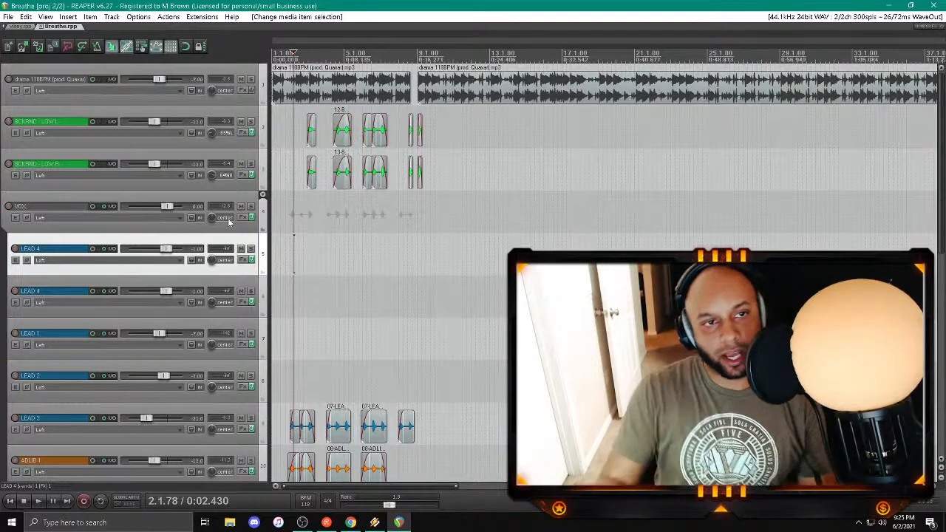
click(244, 133)
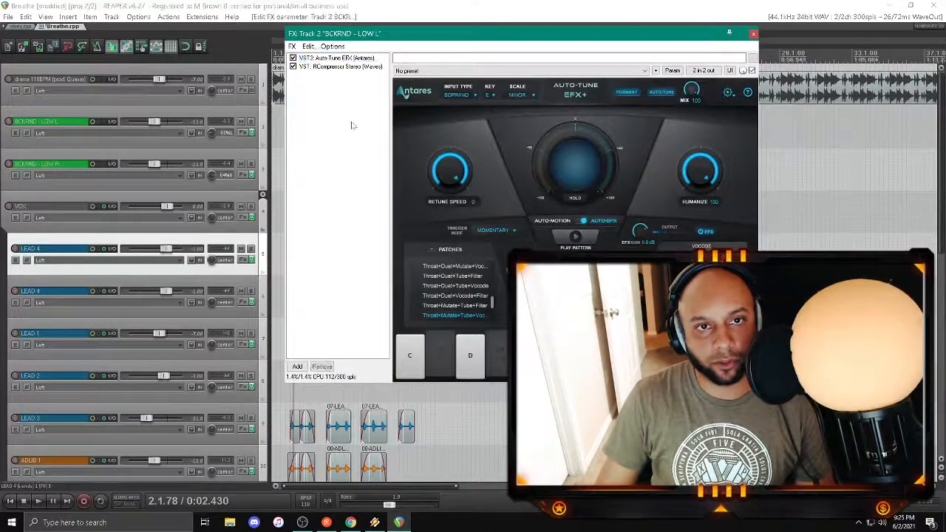
double_click(353, 126)
click(111, 338)
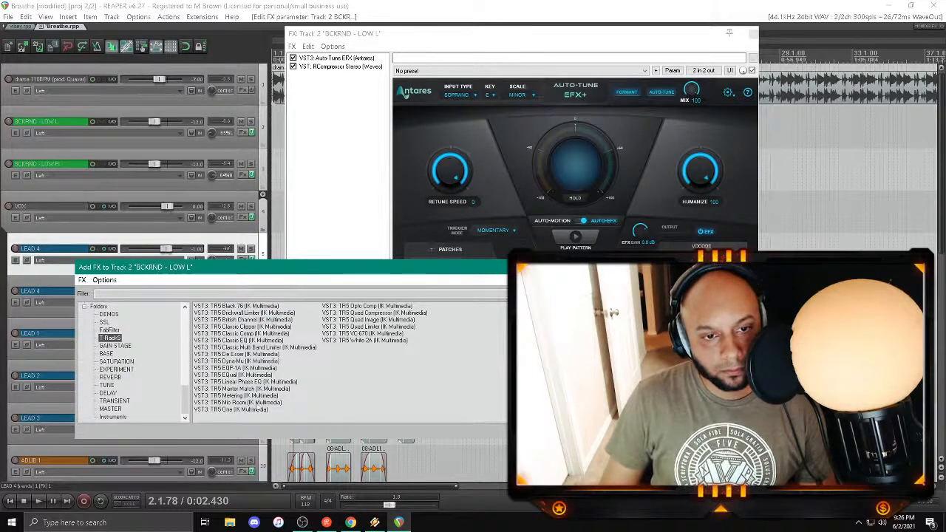
double_click(236, 402)
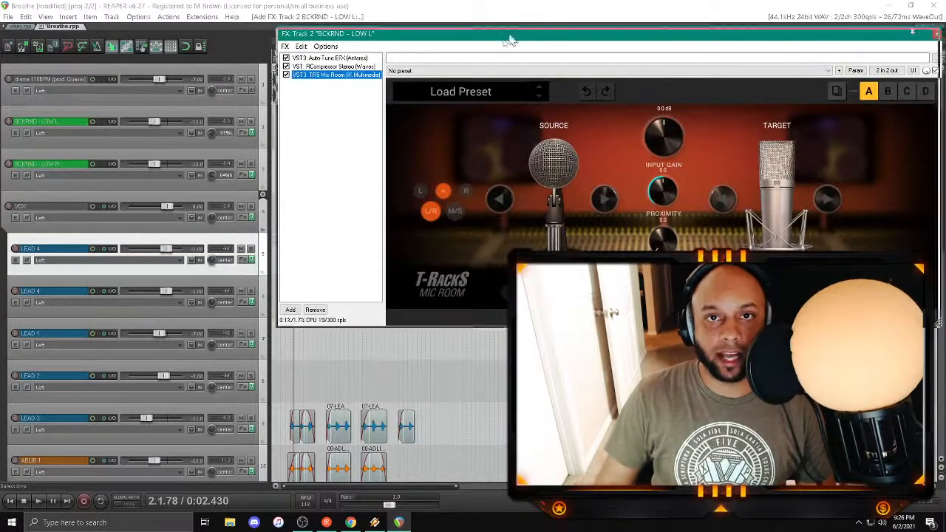
Step: Cycle through the target microphones in TR5 Mic Room on the BCKRND - LOW L track
drag(510, 41, 312, 117)
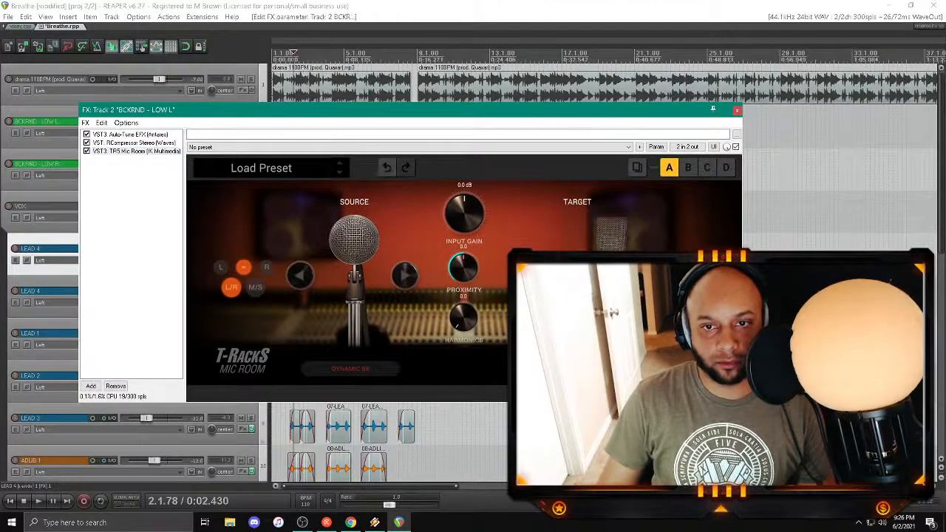
click(628, 275)
click(627, 275)
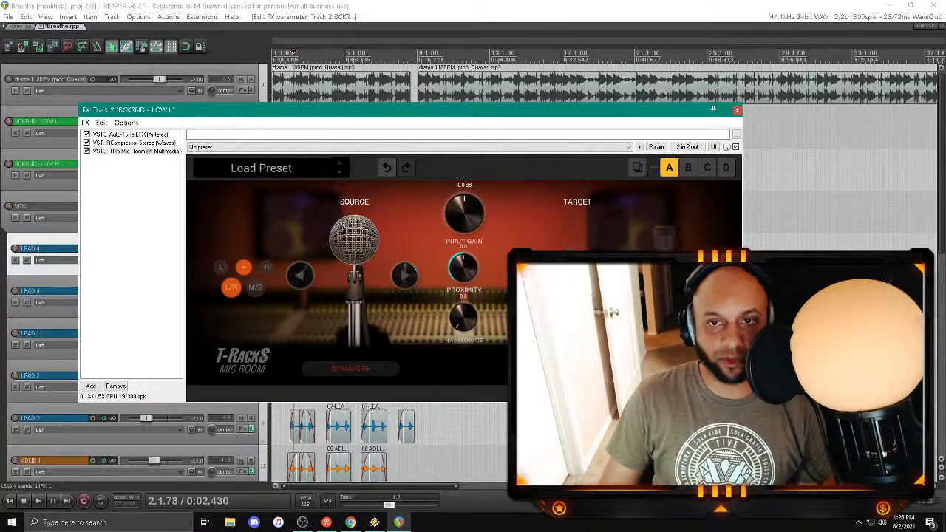
click(627, 275)
click(628, 275)
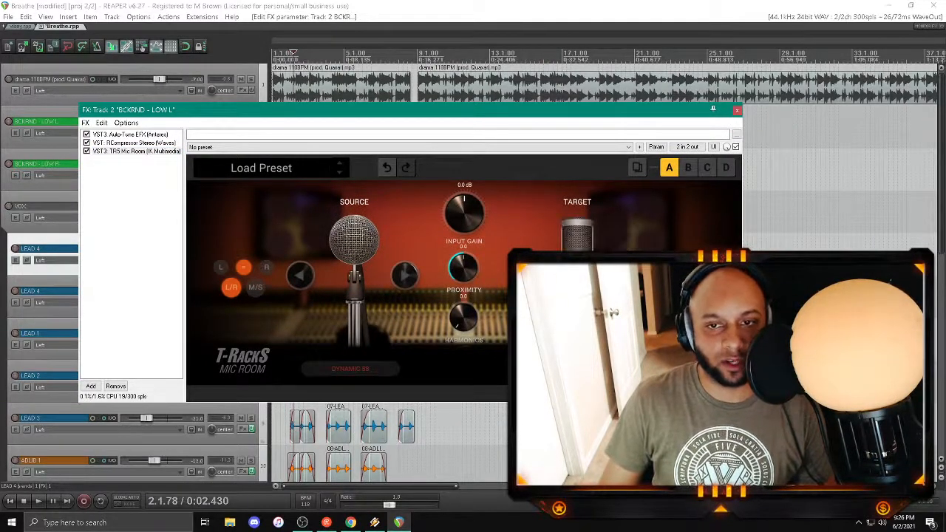
click(627, 274)
click(628, 275)
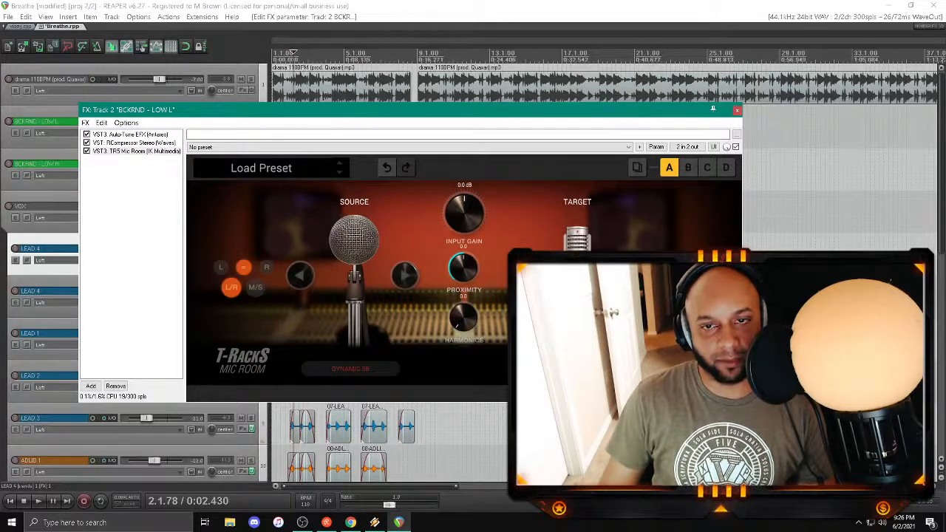
Step: Remove TR5 Mic Room from the BCKRND - LOW L track, close its effects chain and save the session
click(139, 151)
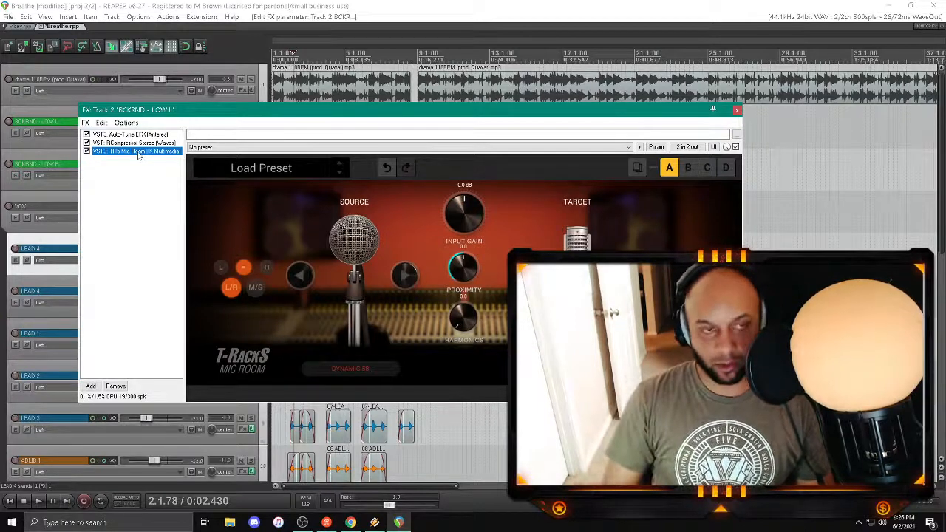
key(Delete)
click(367, 110)
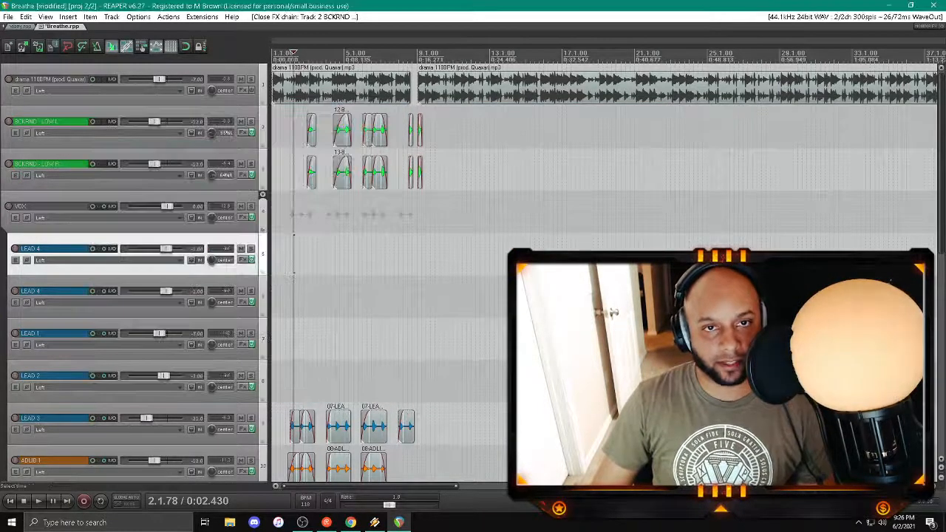
key(ctrl+s)
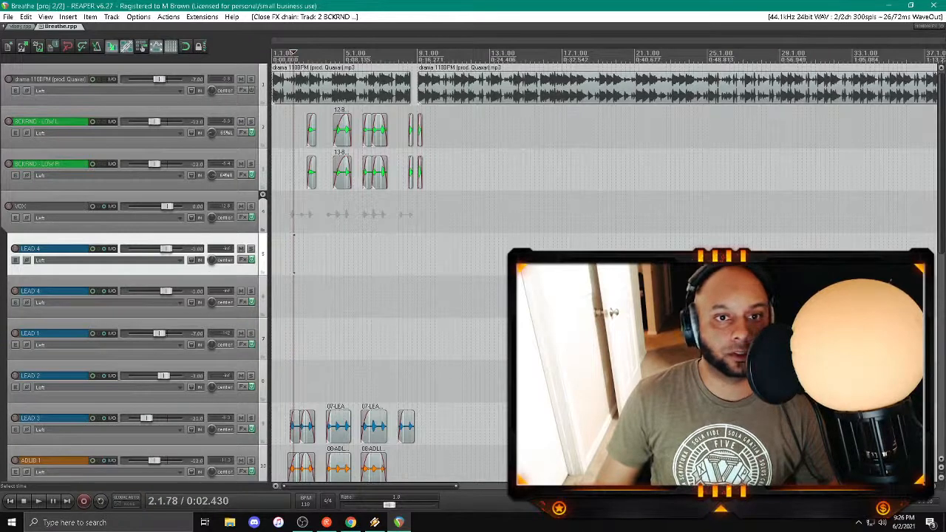
Step: Play the session from 2.3.52 and from the project start to review the current mix
click(301, 215)
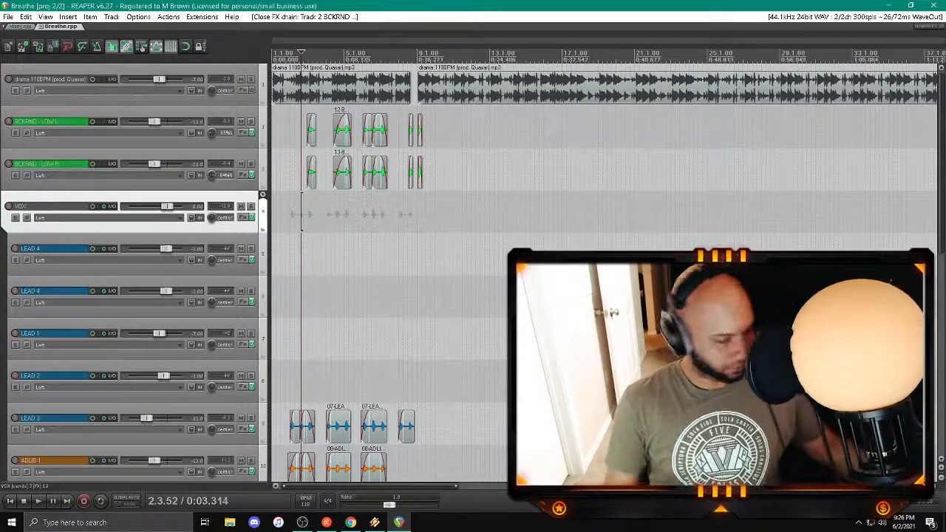
key(space)
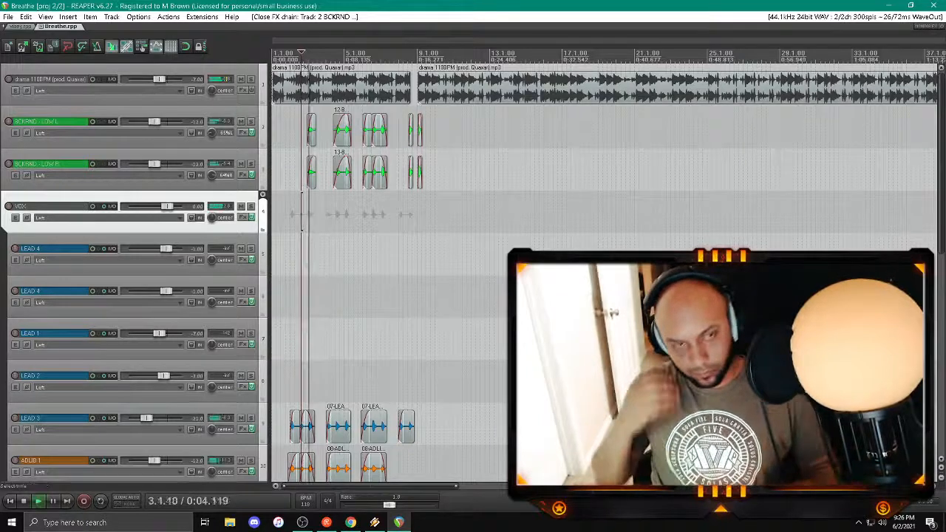
key(space)
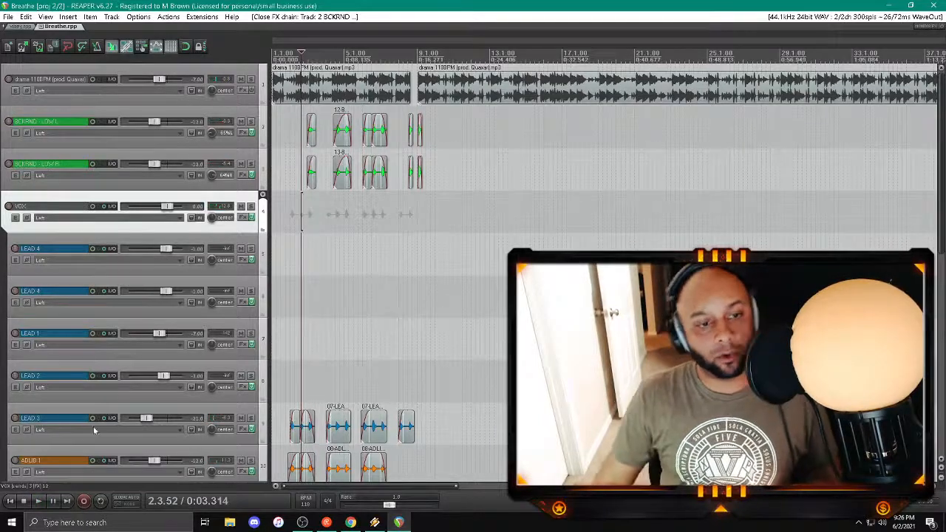
click(10, 501)
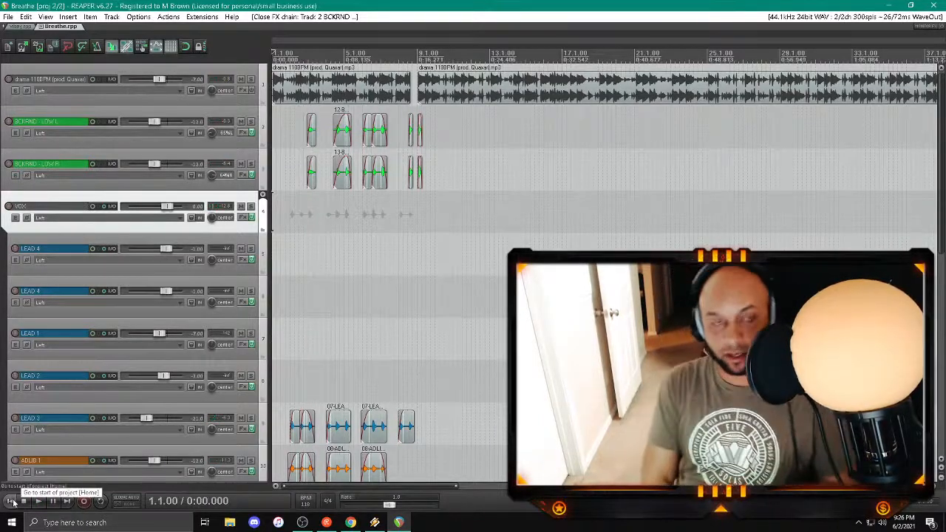
key(space)
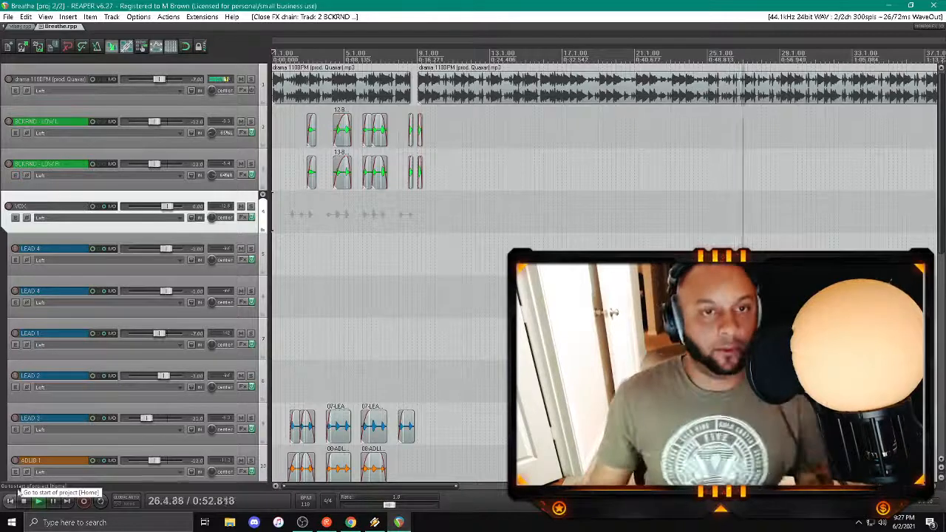
click(12, 502)
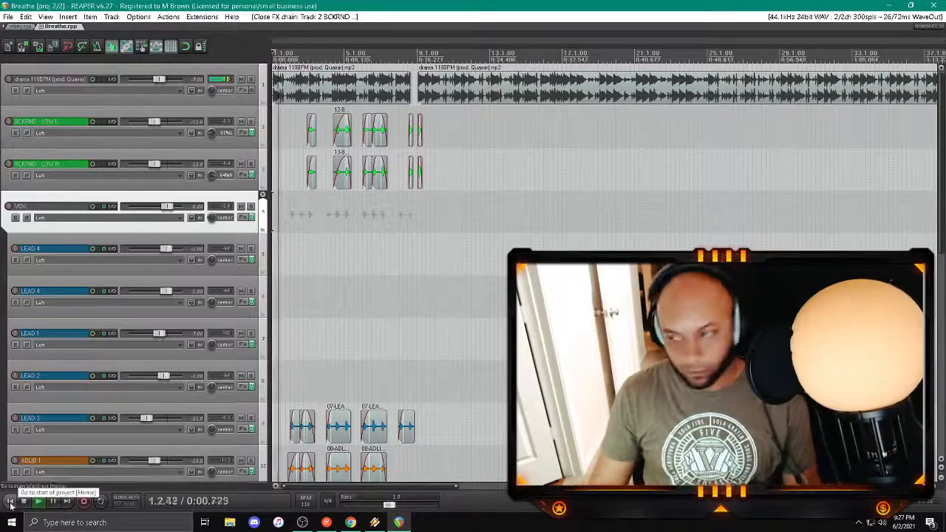
Step: Arm the first LEAD 4 track and record a vocal take from the project start to about bar 9
click(15, 249)
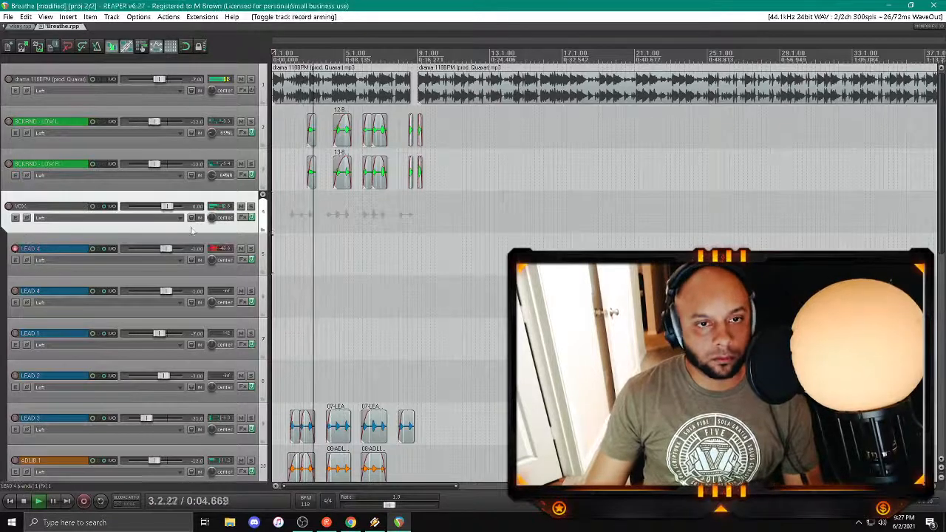
click(12, 501)
key(ctrl+r)
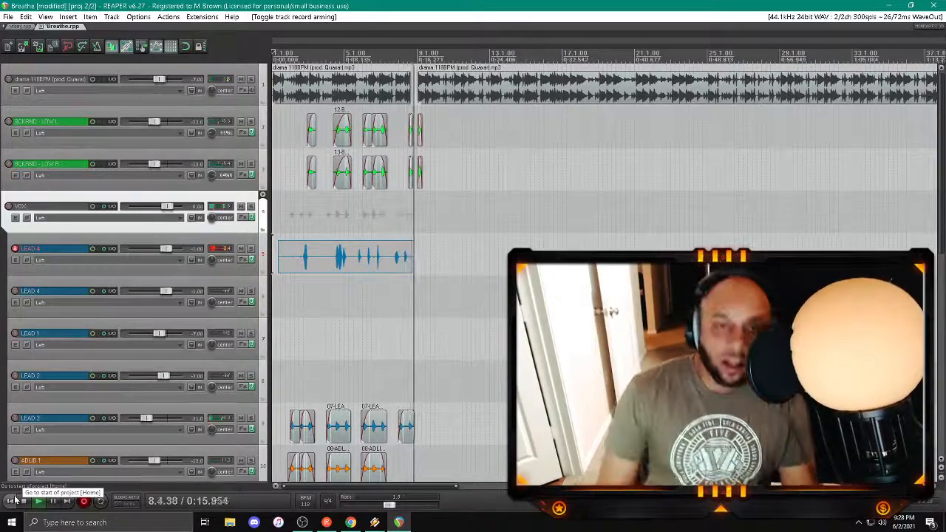
click(23, 500)
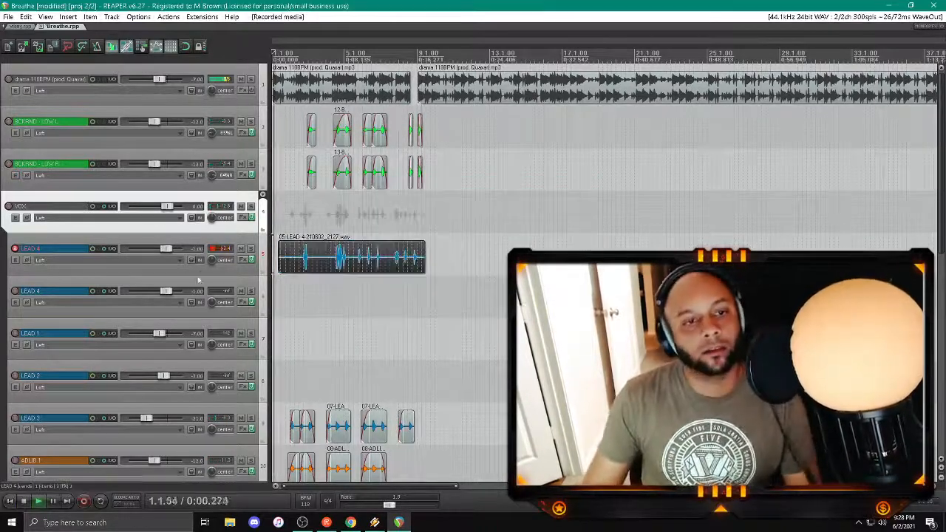
Step: Set the Auto-Tune EFX+ key to C# and Humanize to 100 on the first LEAD 4 track, then close its effects chain
click(244, 259)
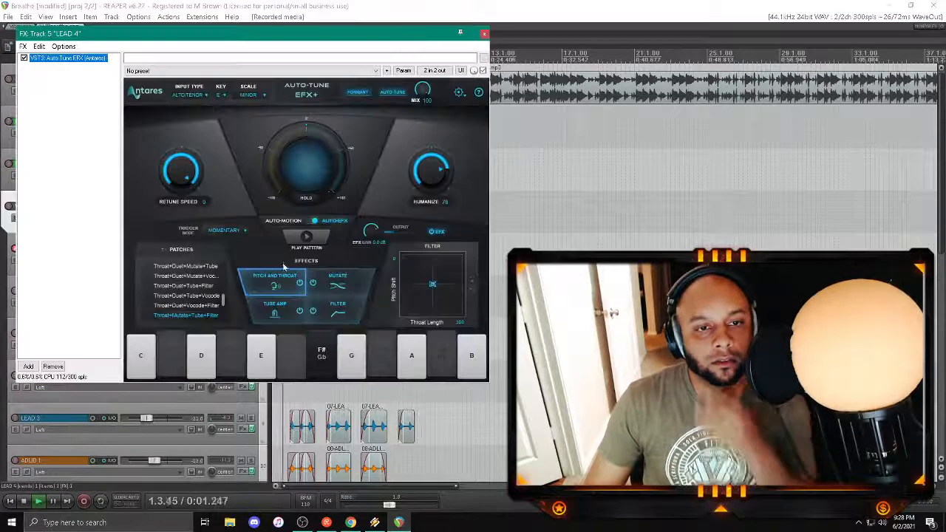
click(224, 96)
click(225, 116)
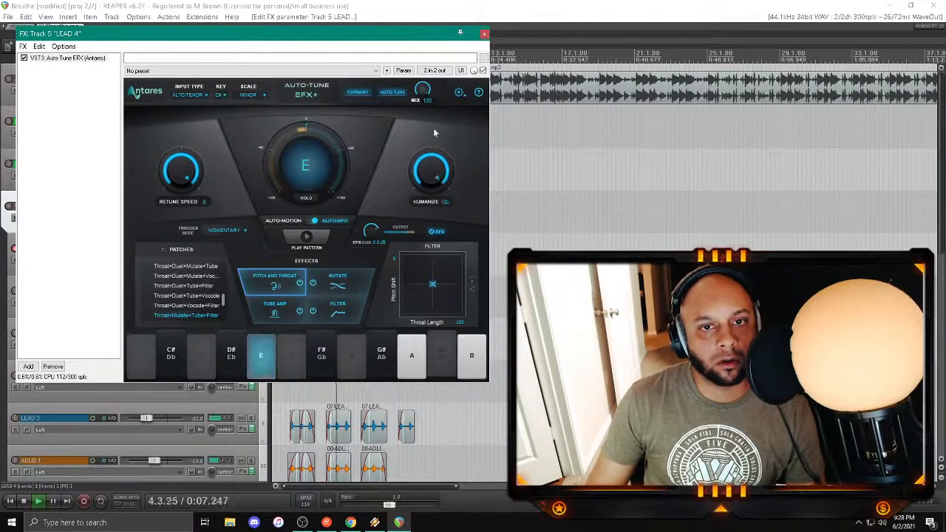
click(484, 34)
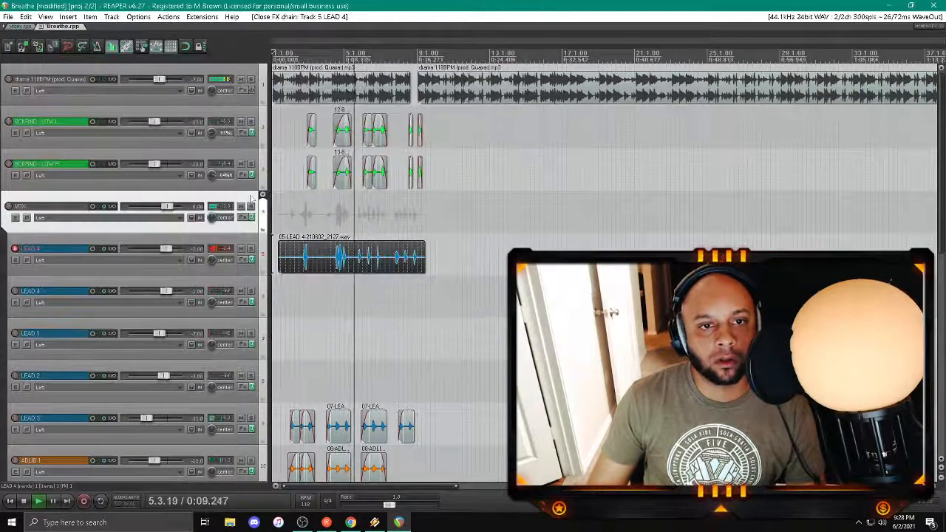
Step: Arm the second LEAD 4 track, mute the first one and record a test vocal take from about bar 10
click(15, 291)
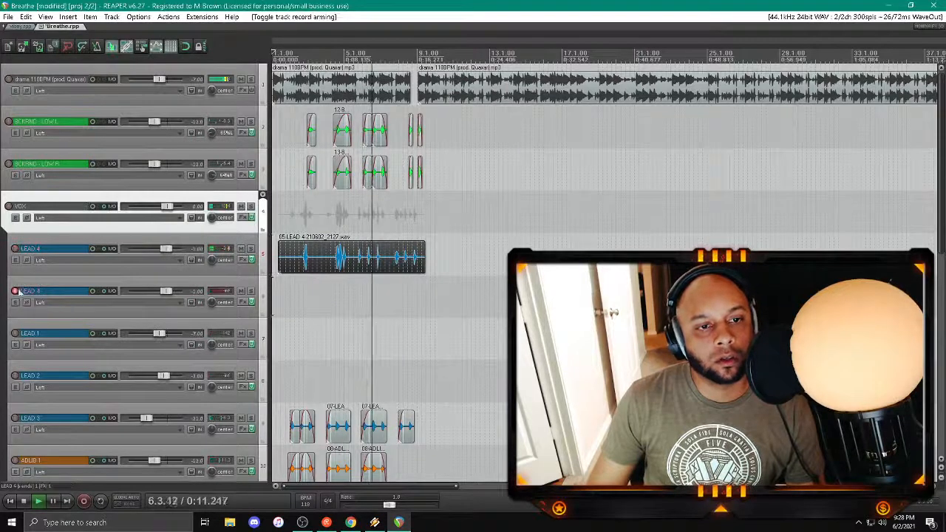
click(240, 248)
key(space)
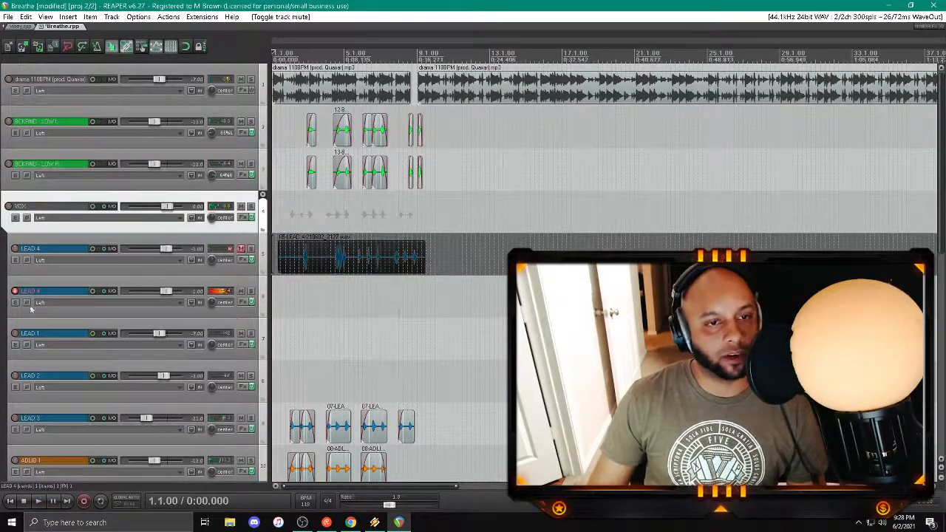
click(440, 315)
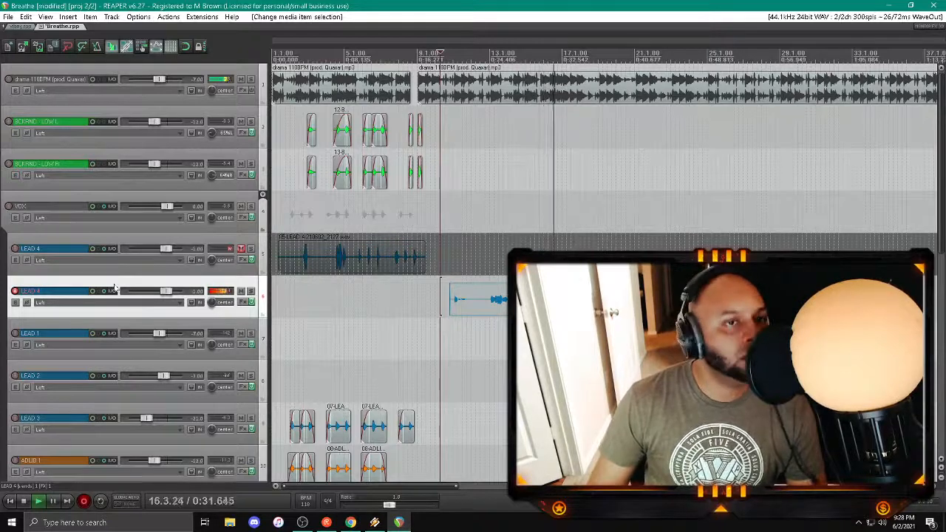
key(space)
key(Return)
key(space)
Step: Play the test take and try the Auto-Tune keys C#, D, E, F and F# on the second LEAD 4 track
click(487, 339)
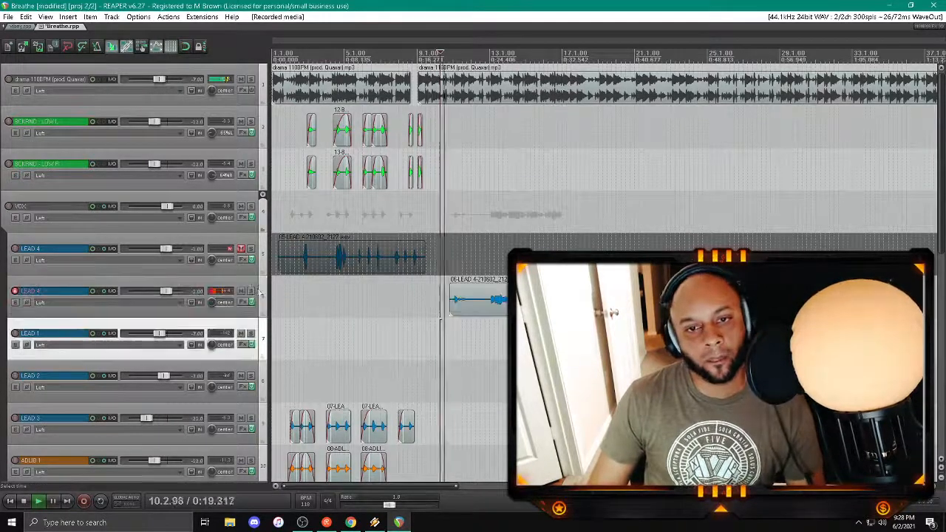
click(250, 301)
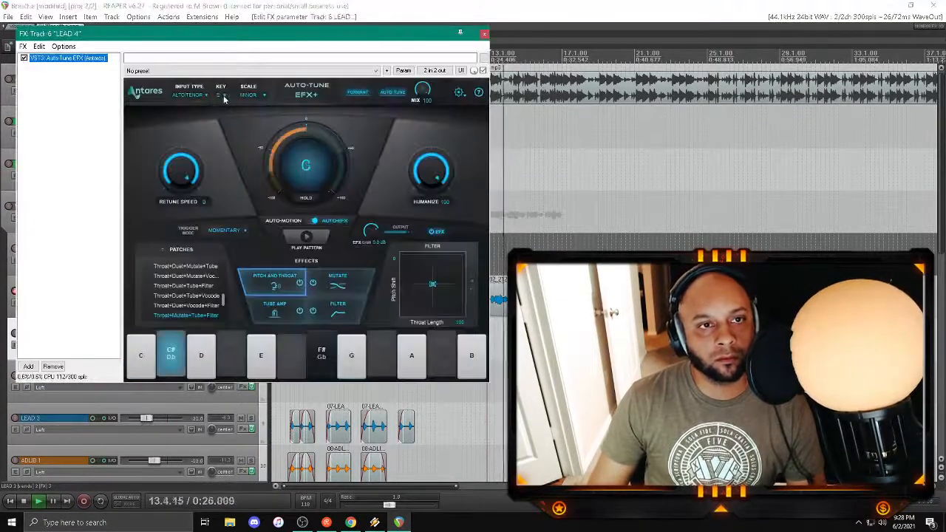
click(221, 94)
click(233, 123)
click(221, 94)
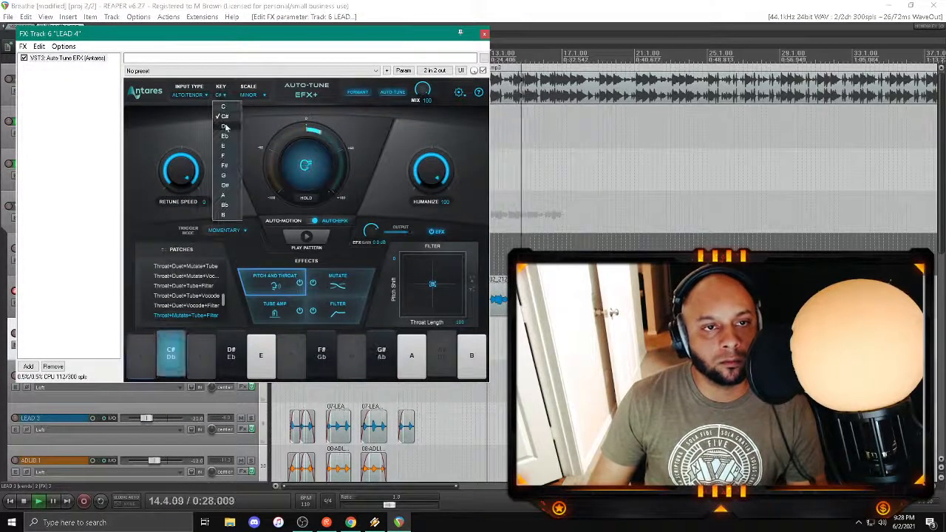
click(226, 130)
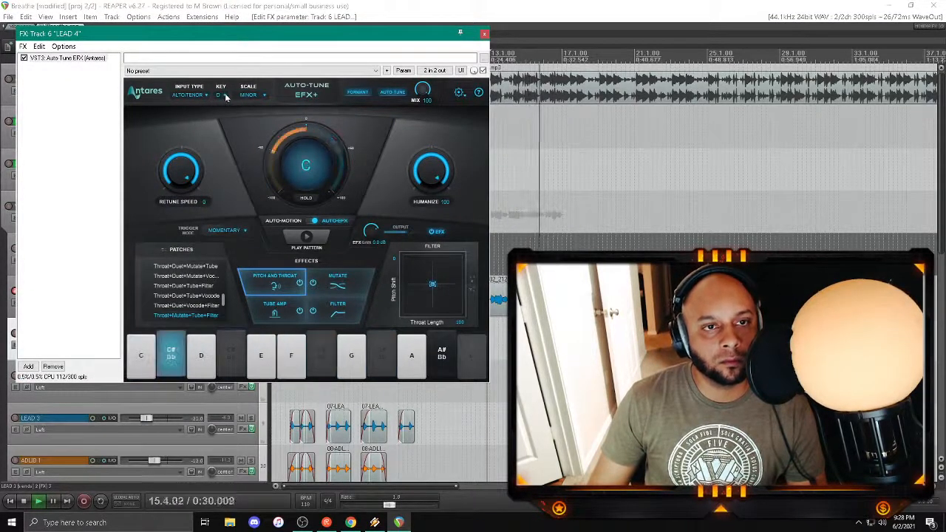
click(222, 96)
click(226, 142)
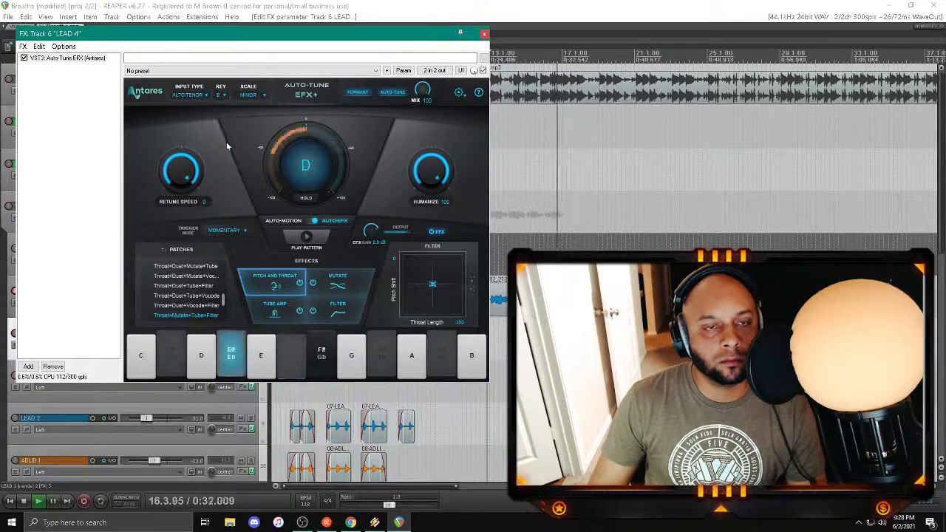
click(220, 95)
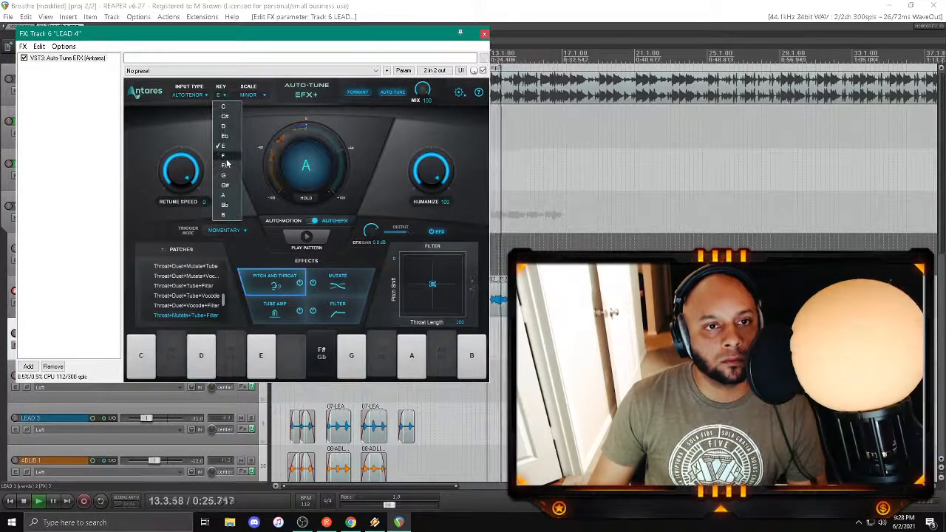
click(223, 155)
click(220, 96)
click(229, 165)
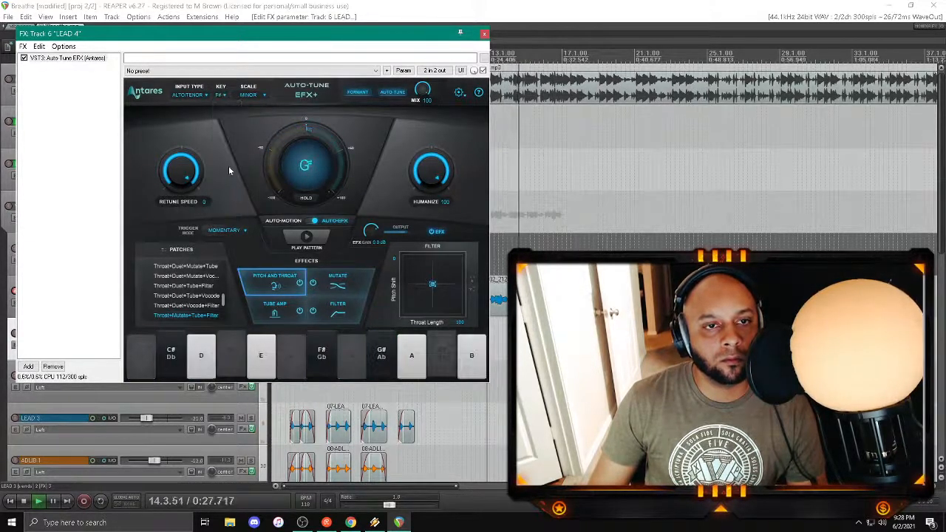
Step: Try the keys G, G# and A on the second LEAD 4 track, set its Auto-Tune key to Bb, replay the take and close the effects chain
click(224, 96)
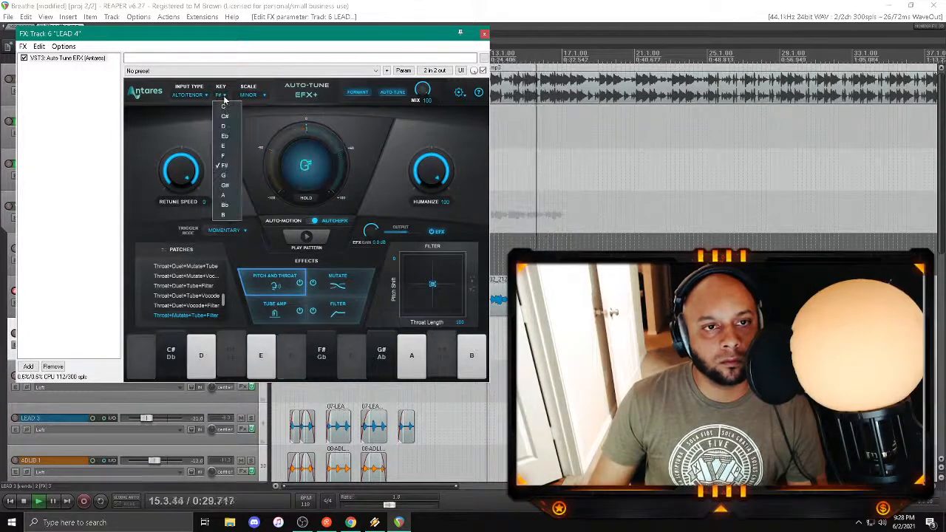
click(228, 171)
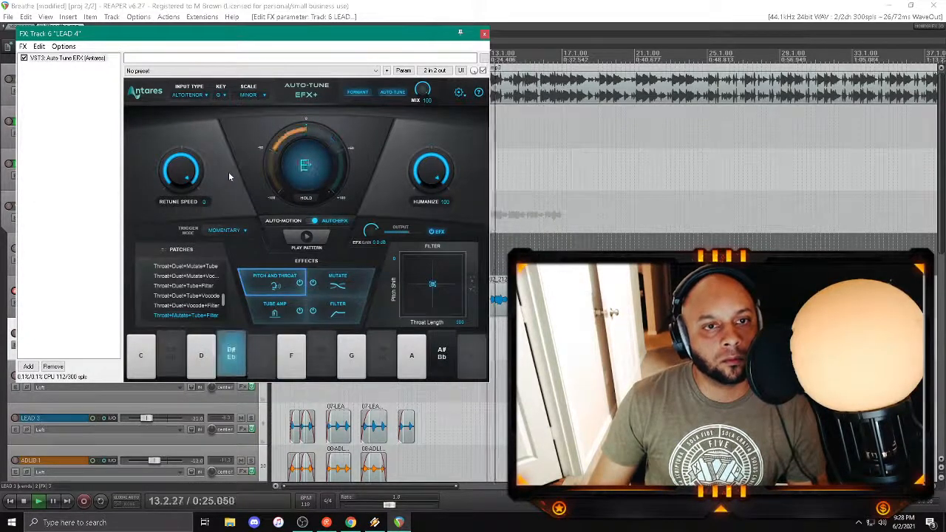
click(220, 95)
click(224, 185)
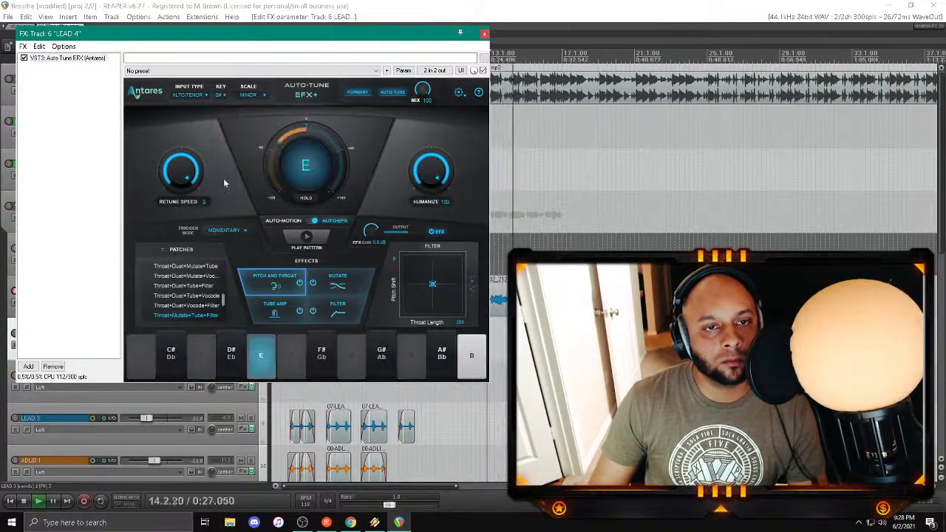
click(221, 95)
click(222, 194)
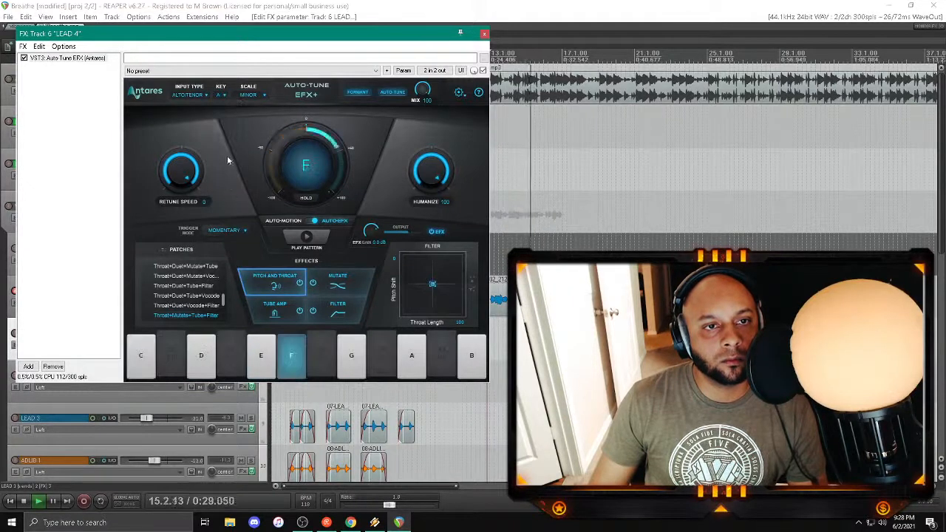
click(221, 96)
click(225, 202)
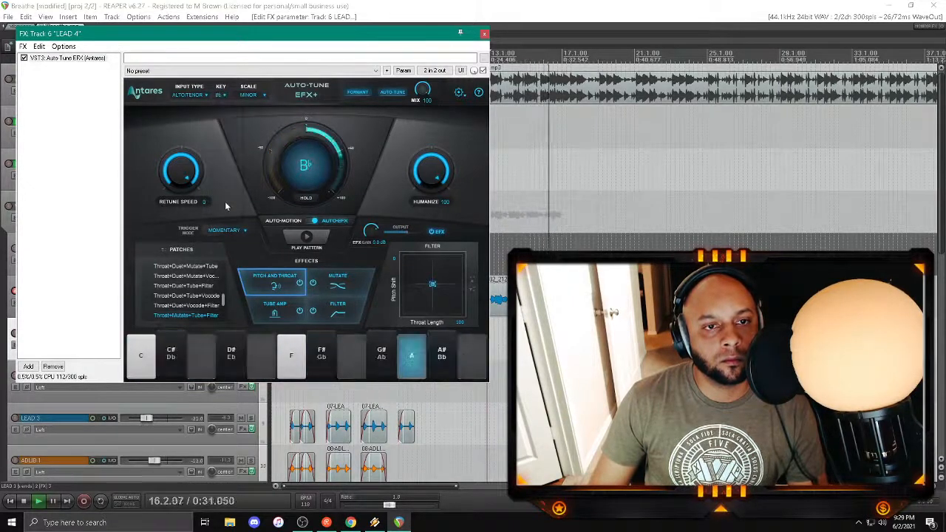
click(490, 423)
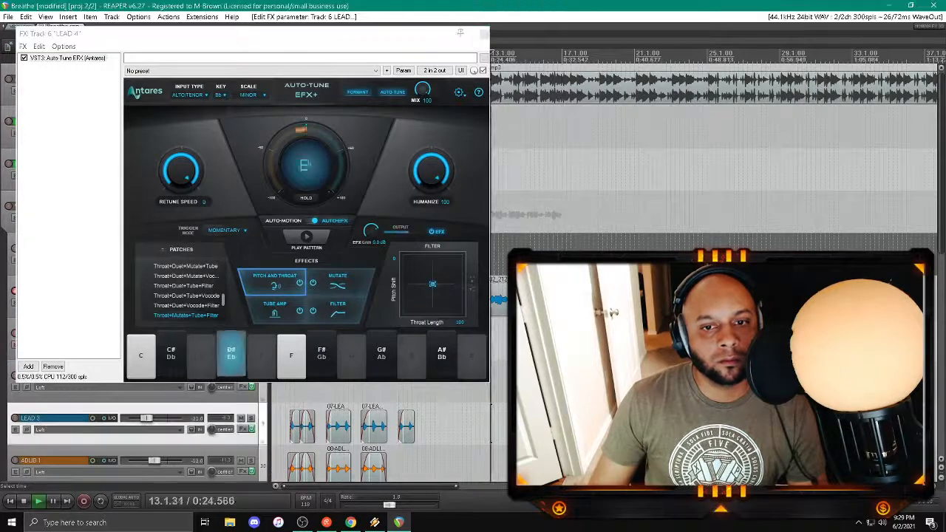
click(478, 423)
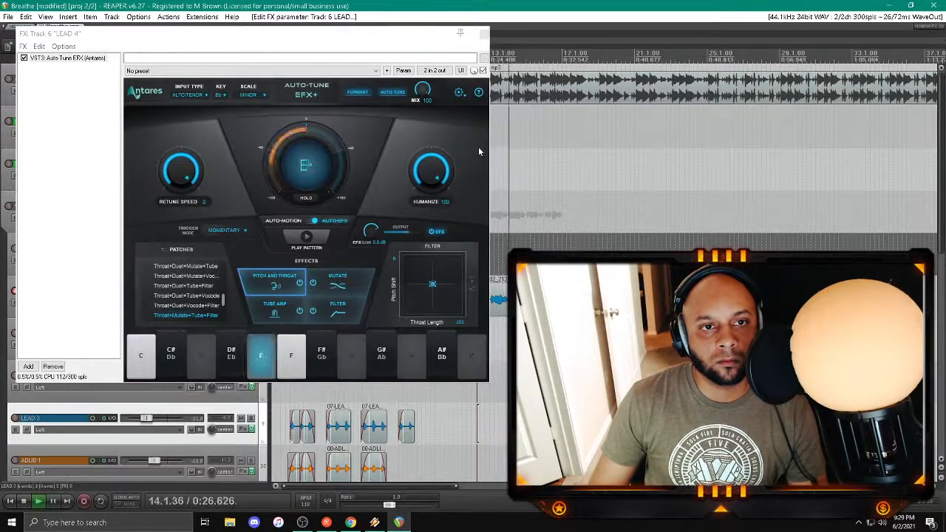
click(484, 33)
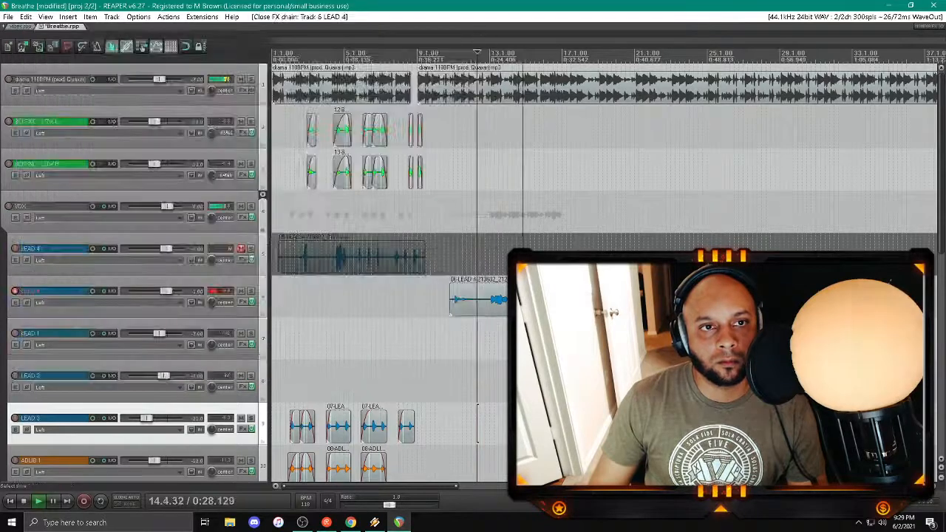
Step: Delete the test take from the second LEAD 4 track, disarm that track and unmute the first LEAD 4 track
click(496, 309)
key(Delete)
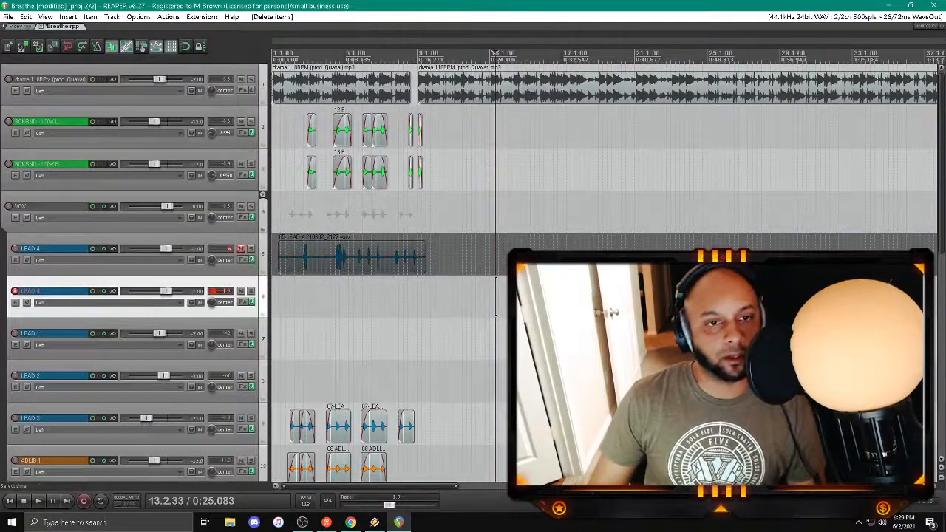
click(240, 249)
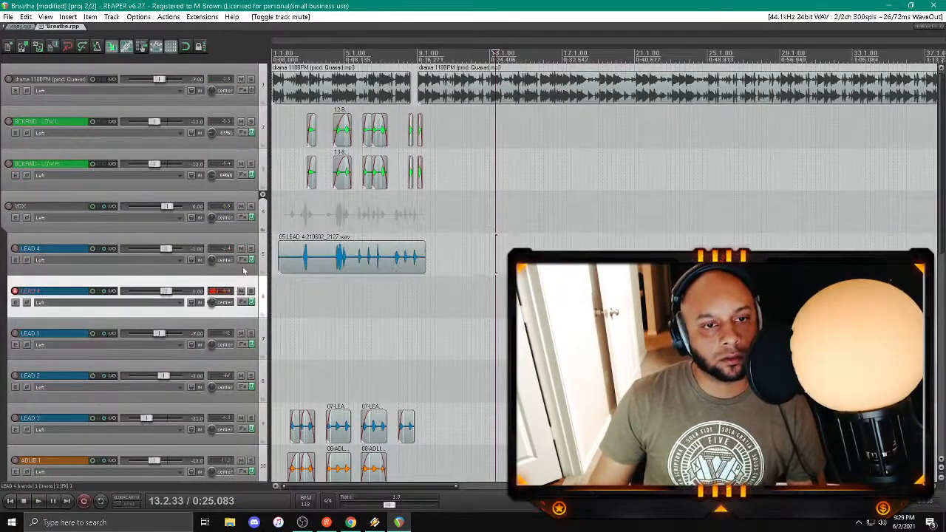
click(15, 290)
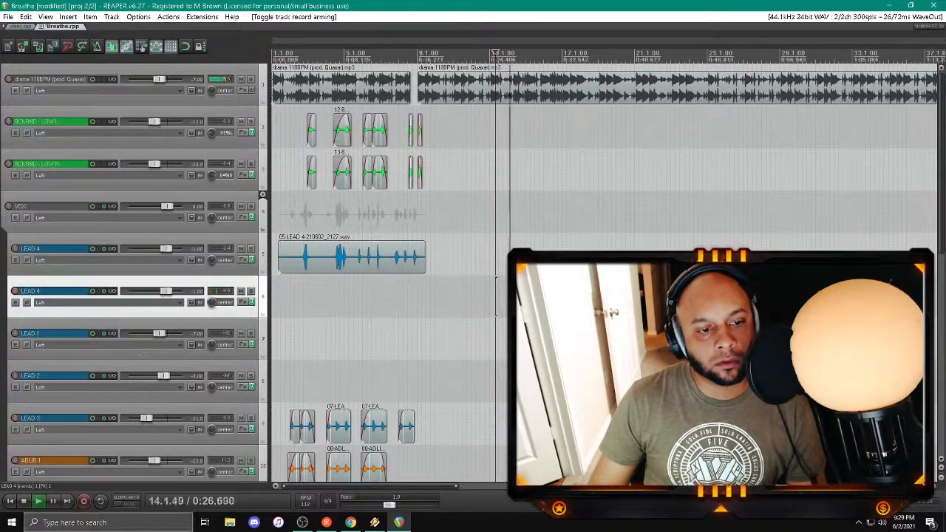
Step: Play from the project start and set the first LEAD 4 track's Auto-Tune EFX+ key to Bb
click(9, 501)
click(242, 259)
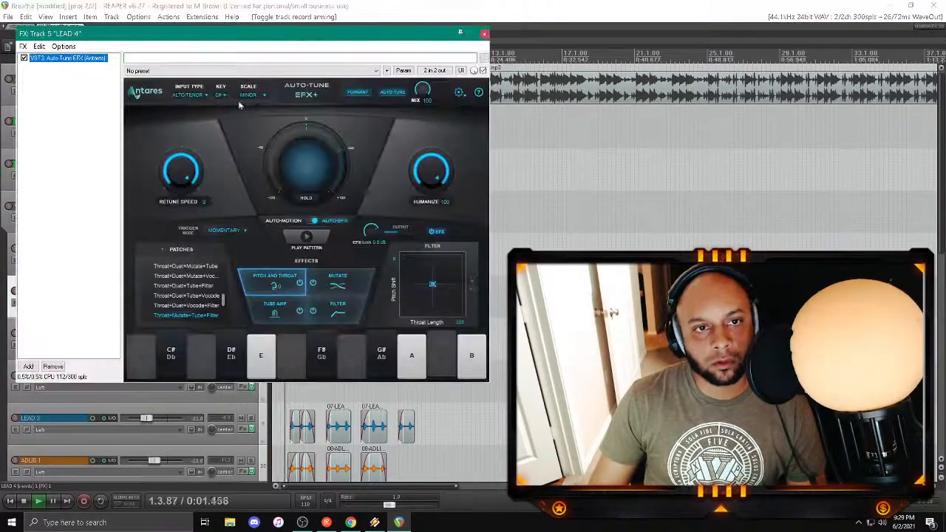
click(220, 94)
click(231, 205)
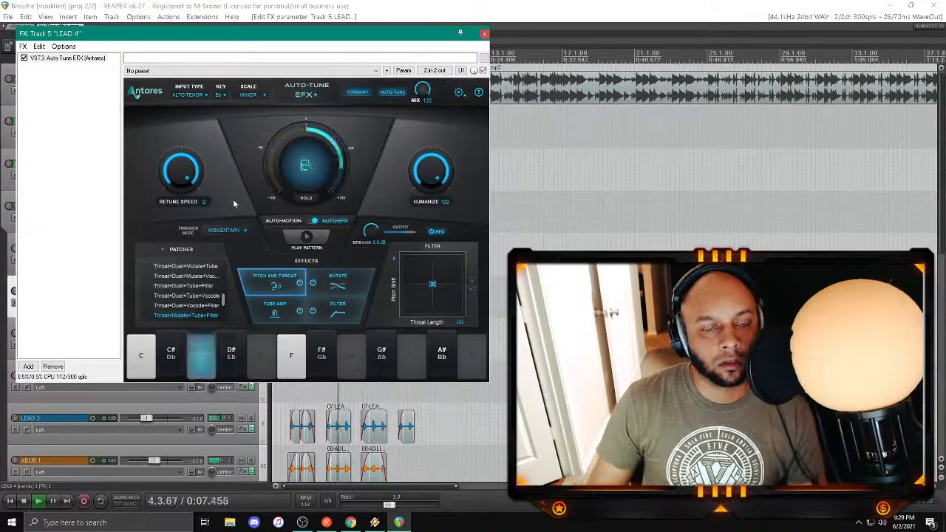
Step: Close the effects chain, lower the first LEAD 4 take's item volume to about -10.9 dB and replay from about bar 2
click(484, 34)
click(322, 262)
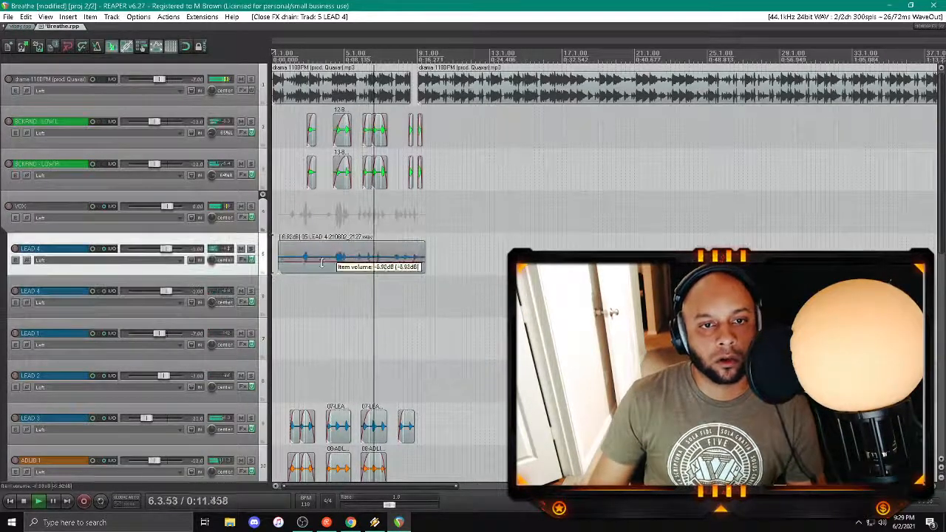
drag(322, 262, 321, 269)
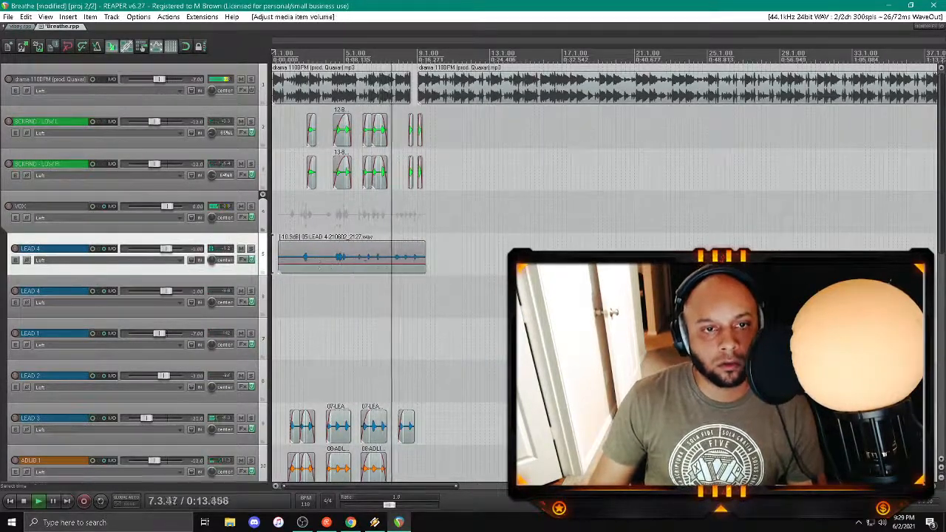
click(294, 217)
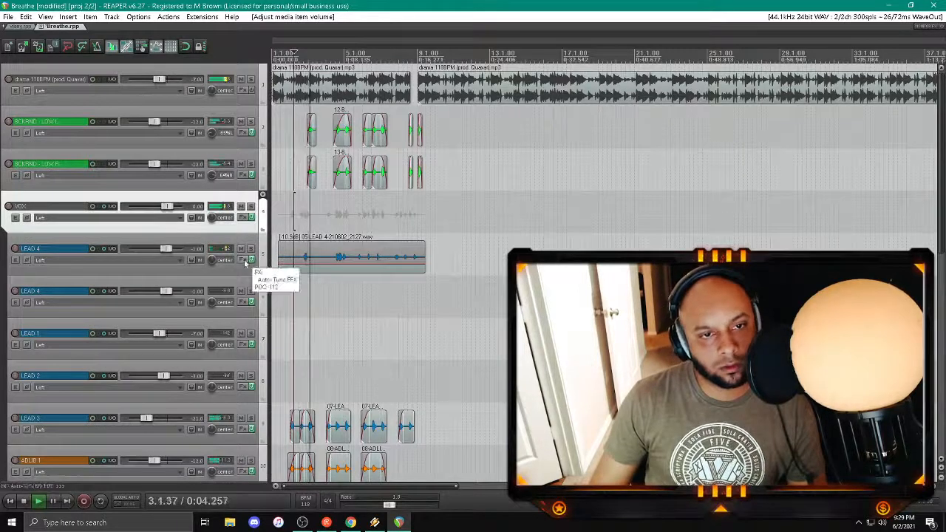
Step: Trim the first LEAD 4 take's start to about bar 4.3, fade it in and lower its item volume to about -17.4 dB
drag(279, 268, 334, 268)
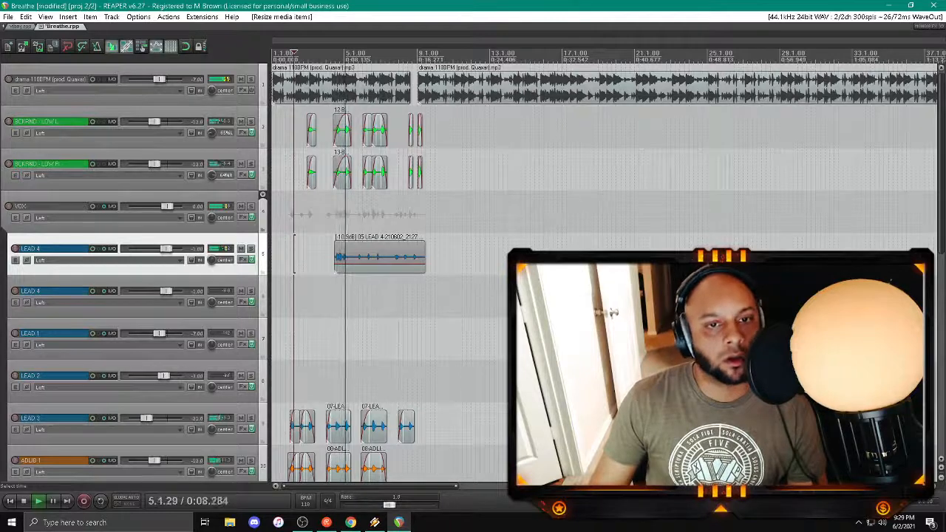
drag(334, 244, 352, 269)
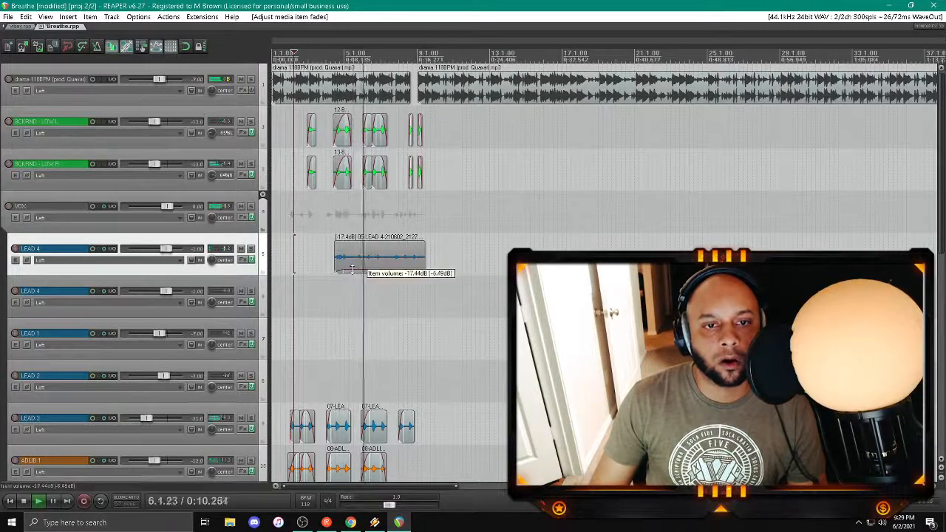
Step: Add the Waves H-Delay Stereo plug-in after Auto-Tune on the first LEAD 4 track
click(242, 260)
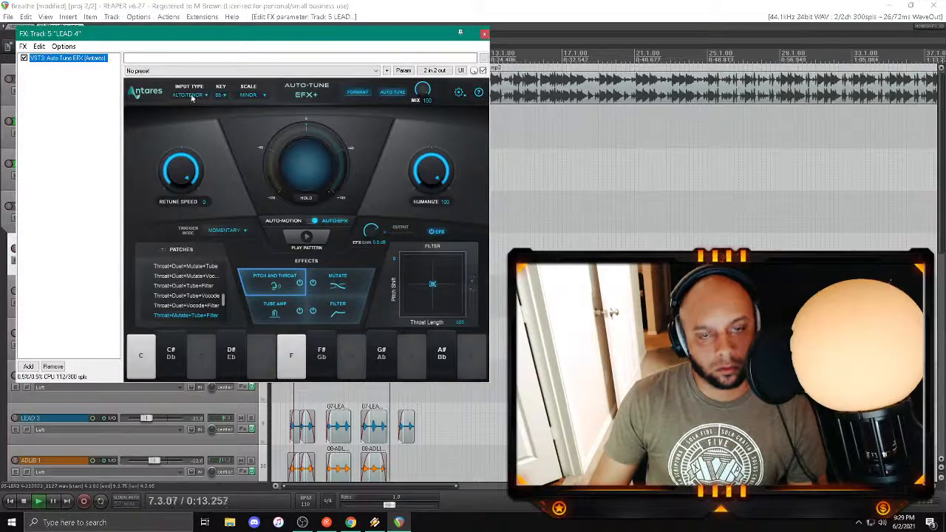
click(484, 33)
click(244, 258)
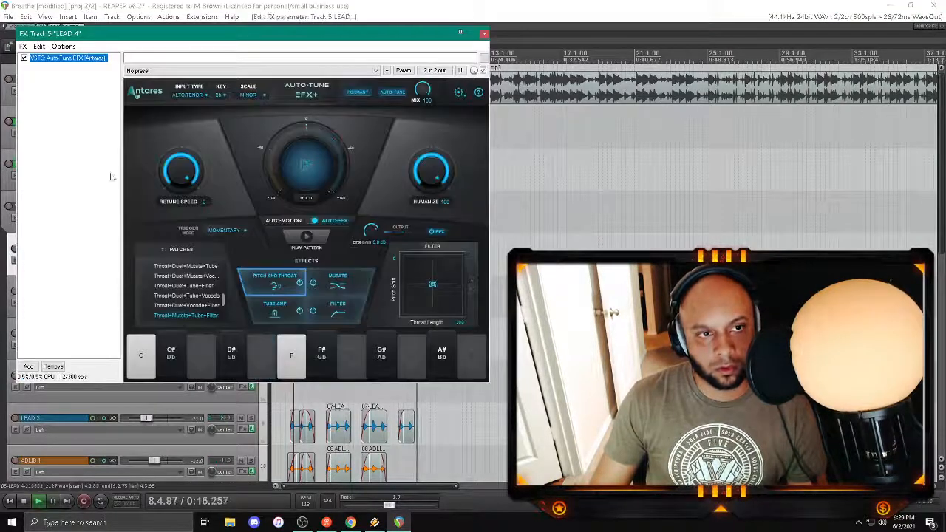
double_click(91, 152)
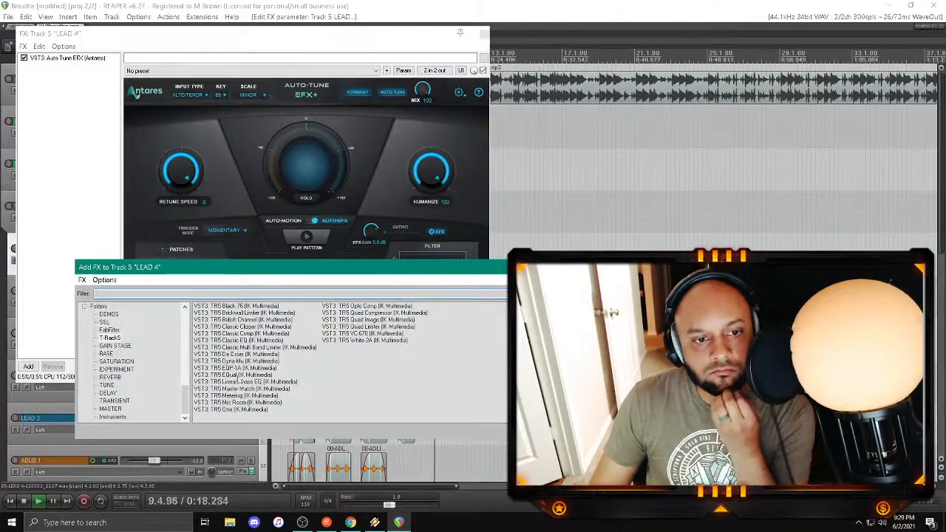
click(107, 393)
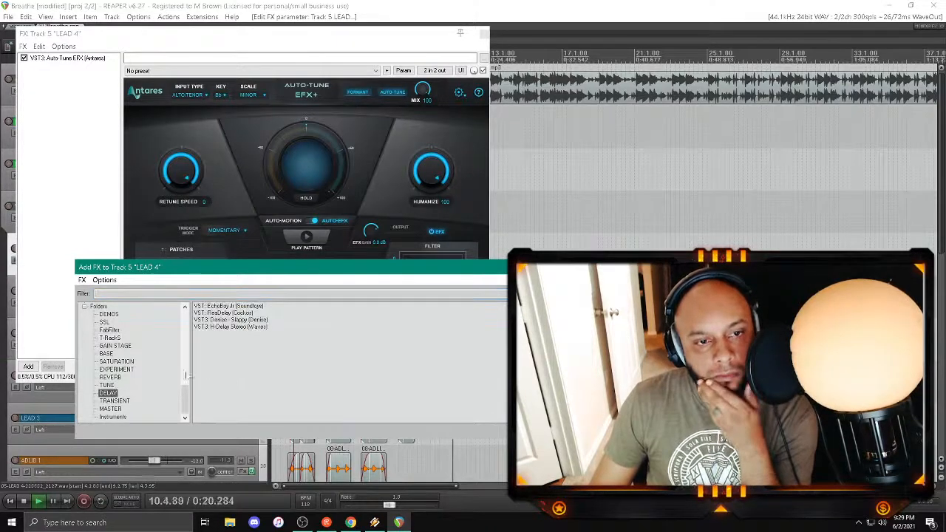
double_click(241, 328)
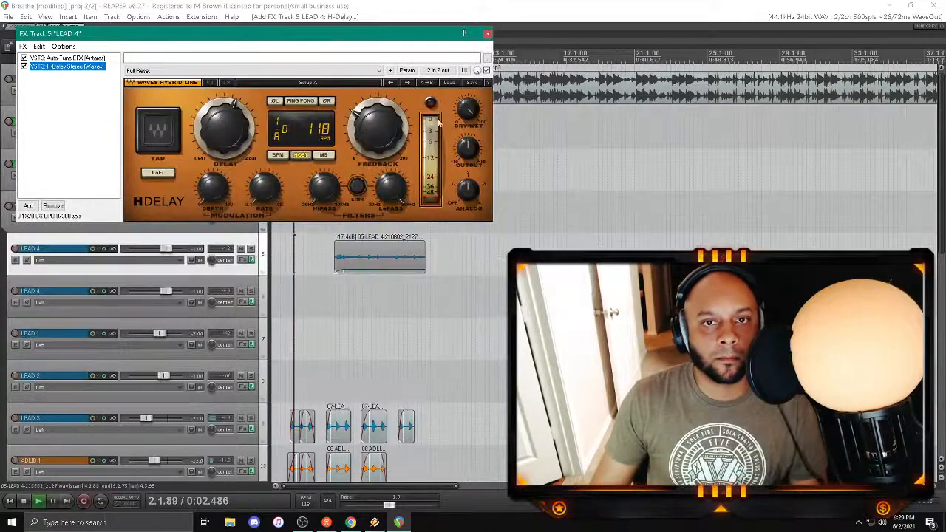
Step: Configure H-Delay with analog off, LoFi and ping-pong on, an adjusted high-pass filter and a 1/4 delay
drag(468, 112, 466, 189)
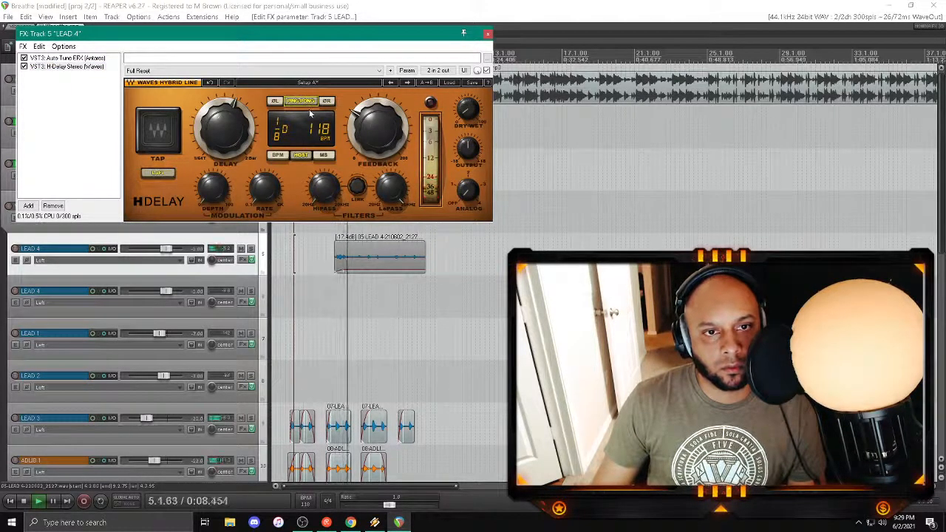
click(324, 188)
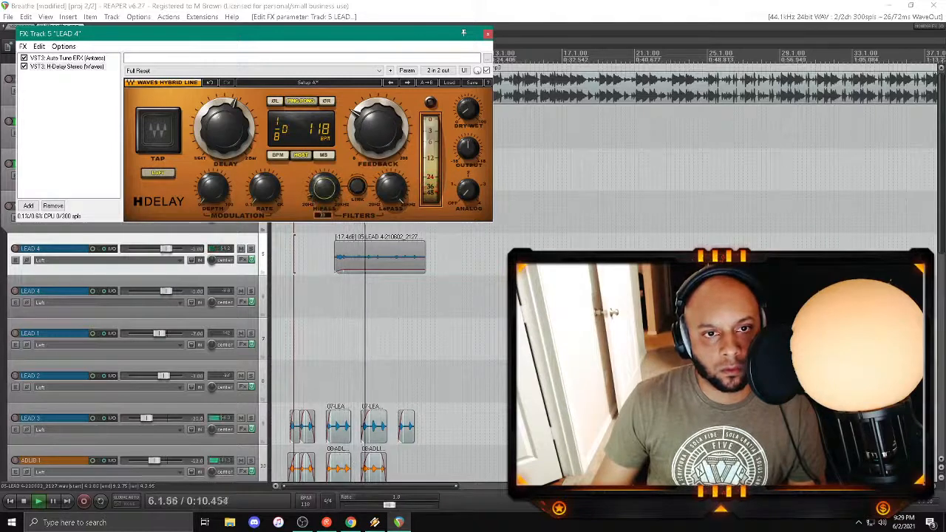
scroll(228, 143, up, 2)
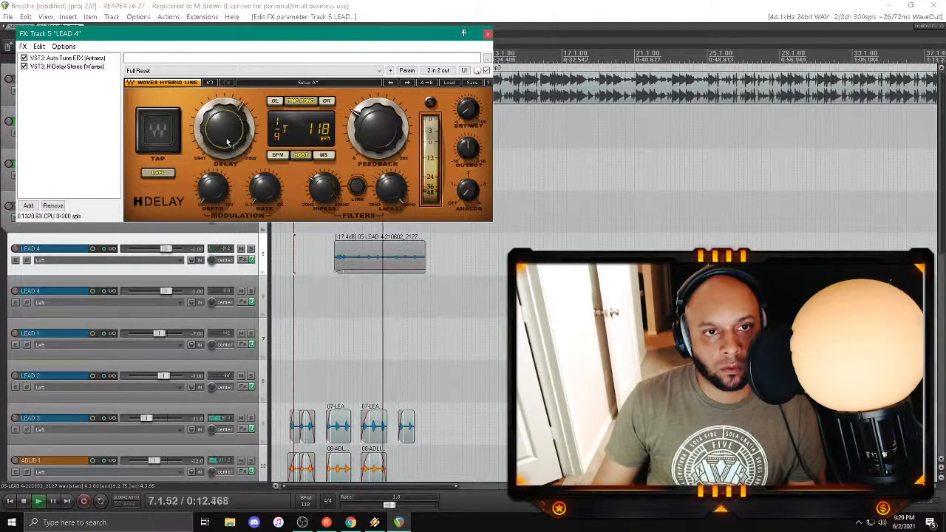
Step: Play from about bar 4.3 and audition the first LEAD 4 track's delay with solo switched on and off
click(331, 293)
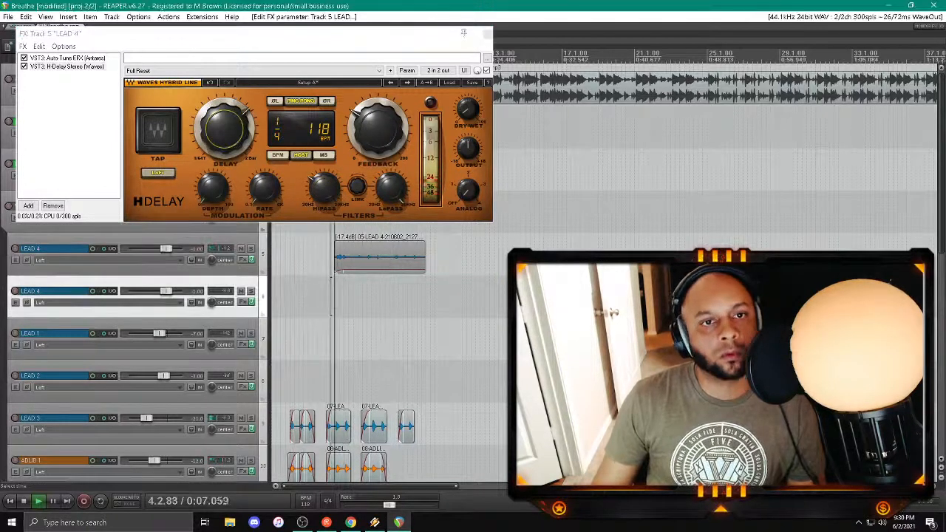
click(250, 249)
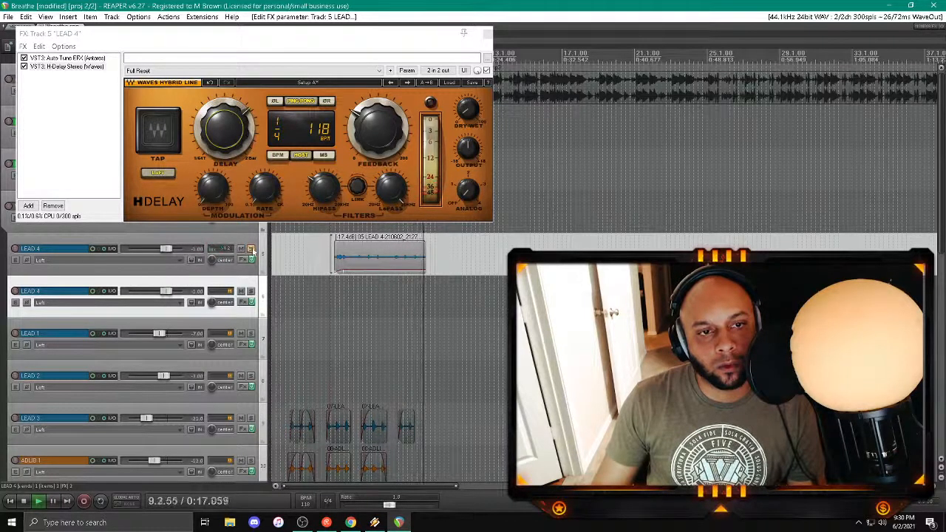
click(251, 249)
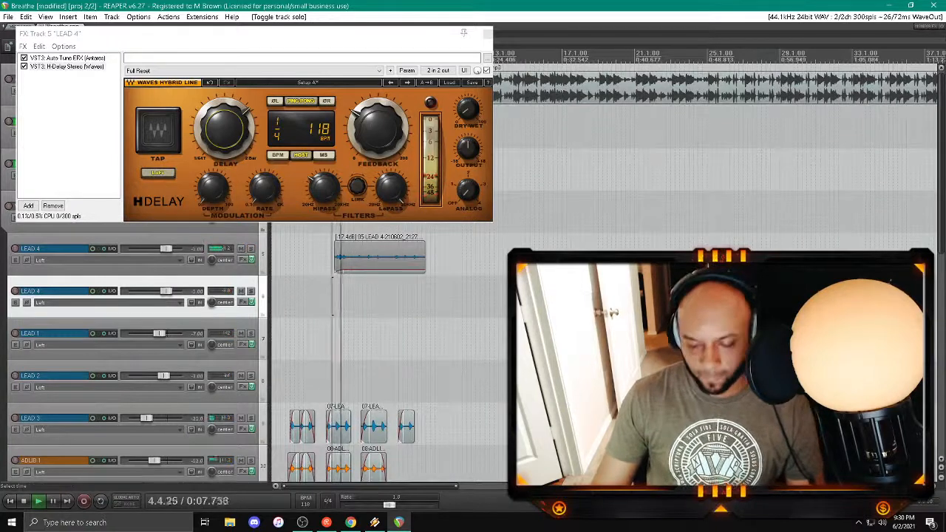
Step: Add the Waves RCompressor Stereo plug-in to the first LEAD 4 track and place it between Auto-Tune and H-Delay
double_click(63, 83)
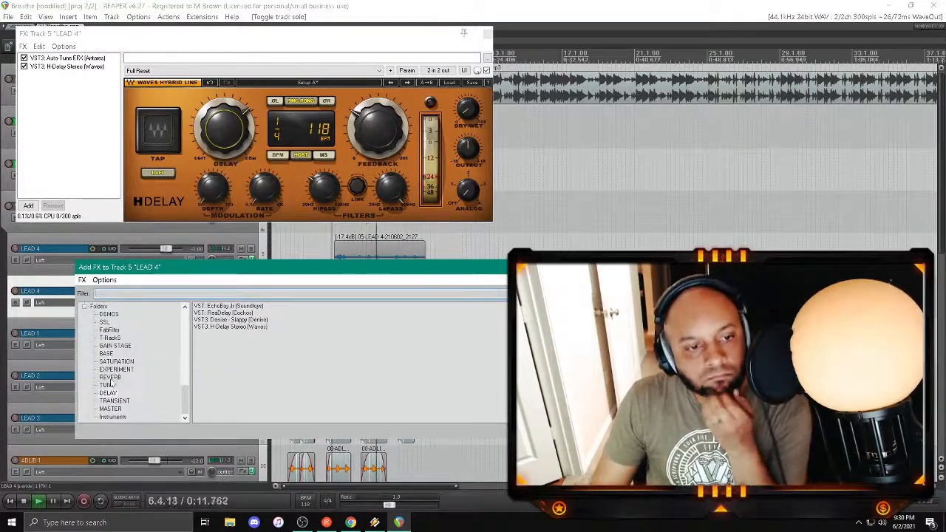
click(108, 329)
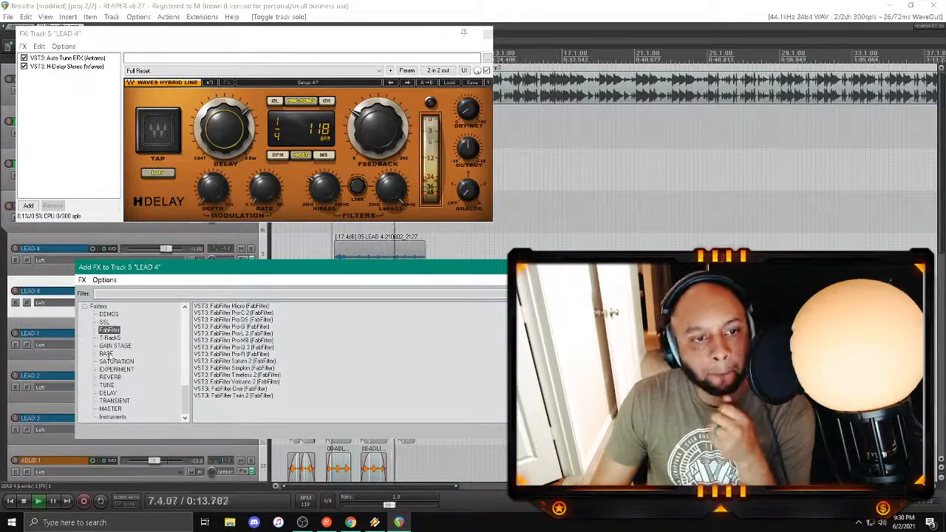
click(107, 353)
double_click(235, 326)
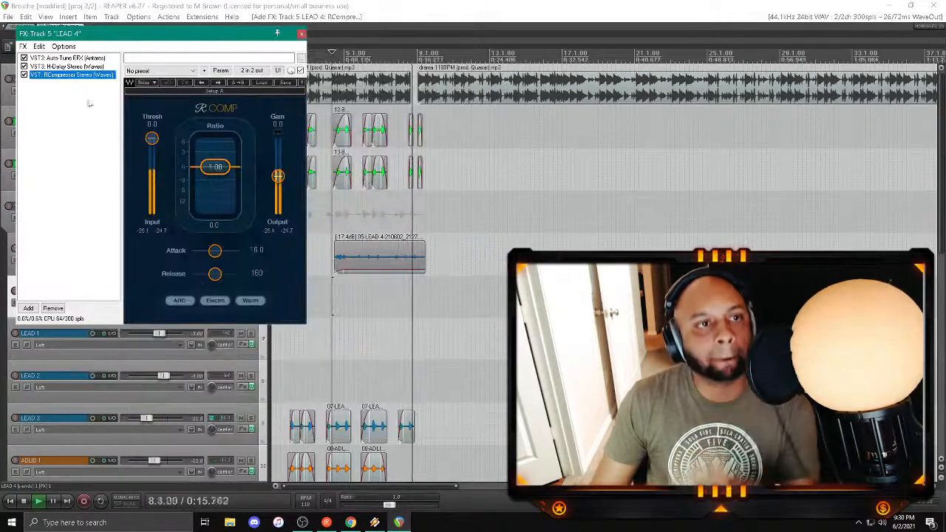
Step: Set RCompressor's threshold to -20, ratio to 2.00 and release to 200 while replaying, and close the effects chain
click(153, 124)
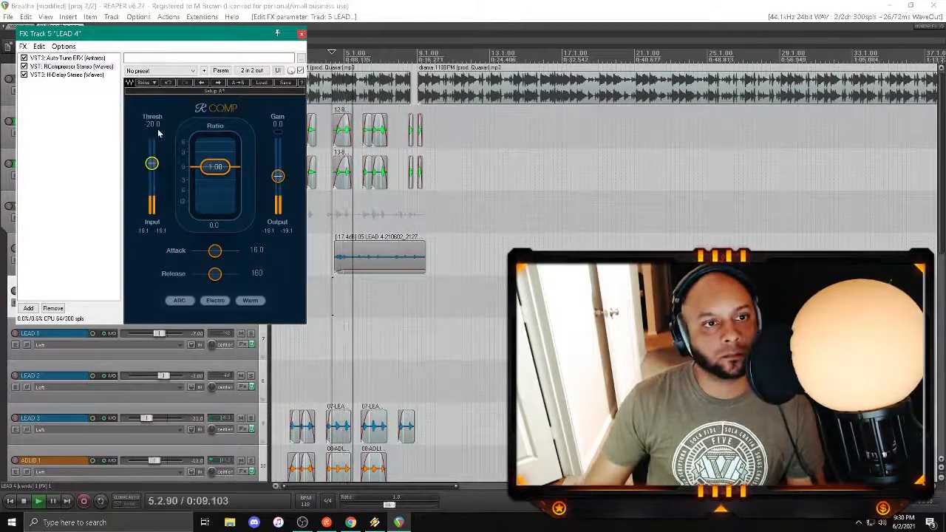
key(space)
key(space)
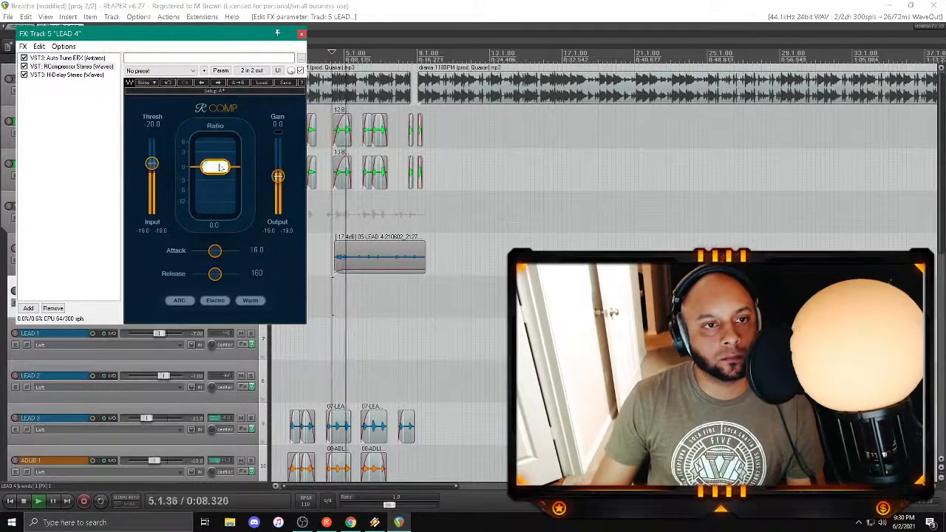
key(Return)
key(space)
key(space)
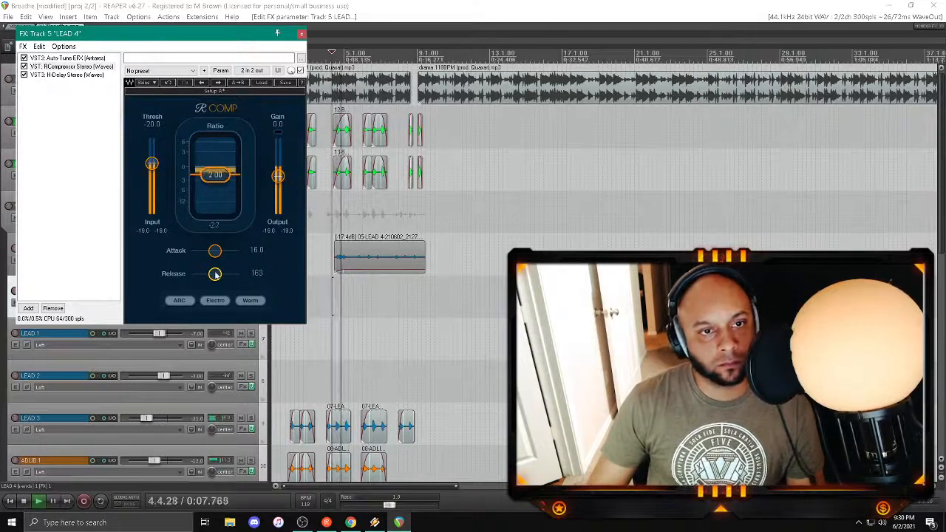
drag(214, 274, 215, 274)
key(space)
key(space)
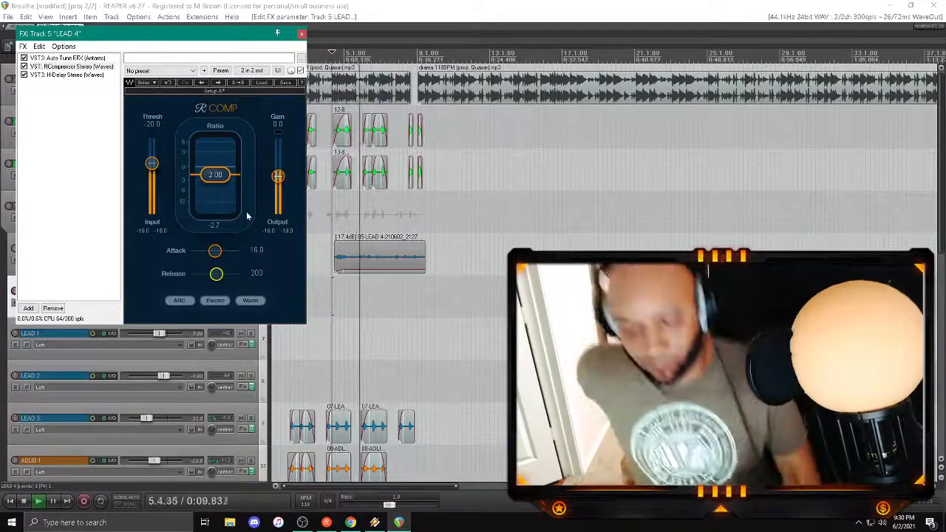
click(302, 35)
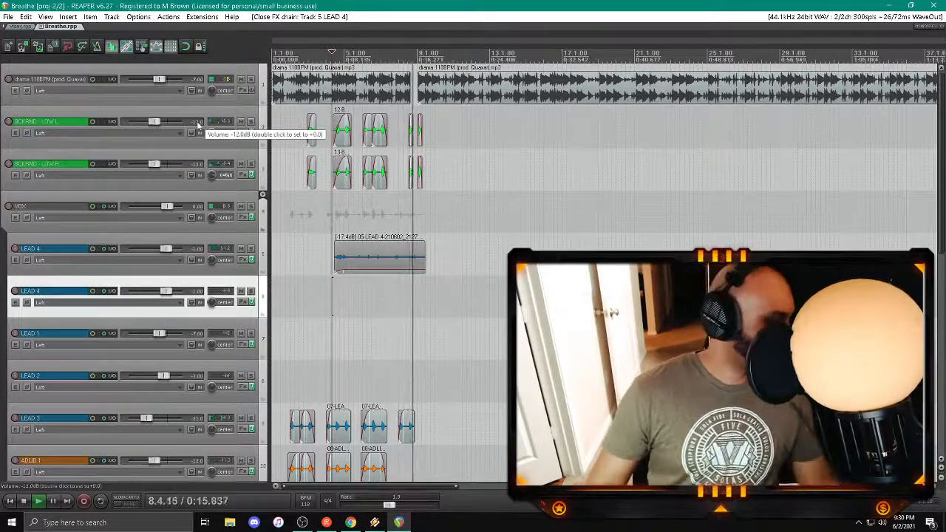
Step: Trim the end of the first LEAD 4 take to about bar 8.3 and replay its ending
click(412, 284)
scroll(411, 281, up, 4)
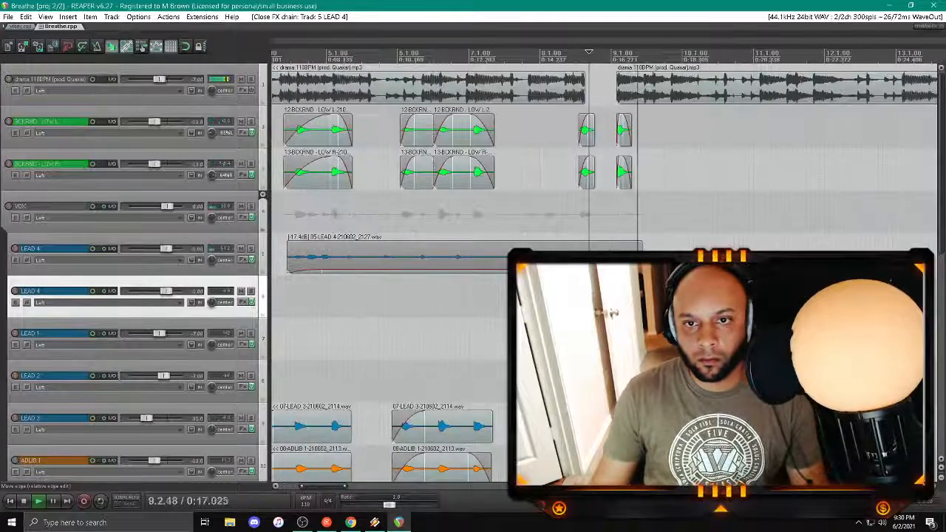
drag(642, 258, 577, 259)
click(566, 295)
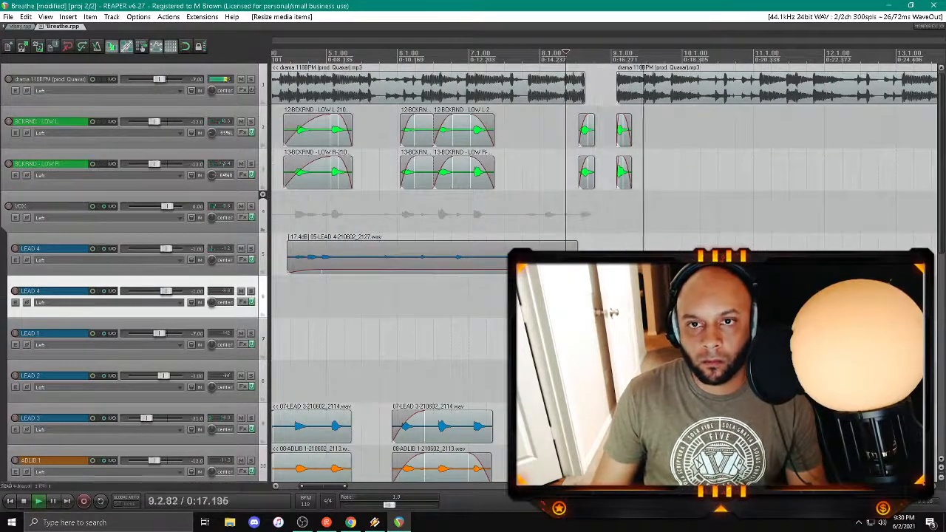
Step: Arm the second LEAD 4 track, record a short take from about bar 8.3 and save the recorded file
scroll(410, 332, down, 3)
click(268, 381)
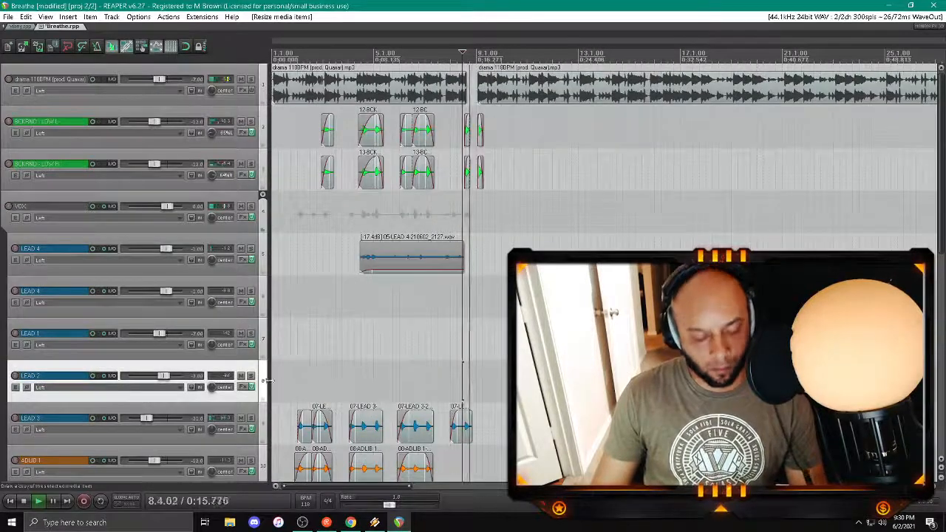
click(15, 290)
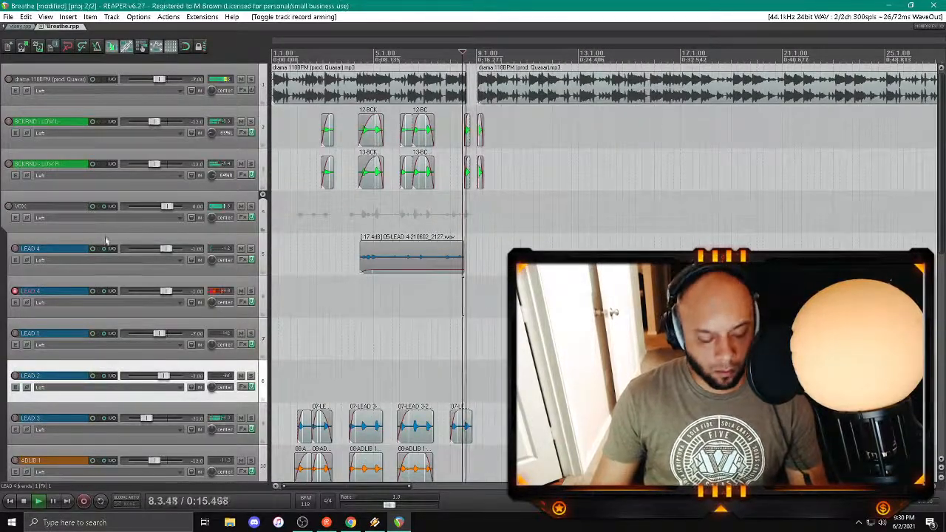
key(space)
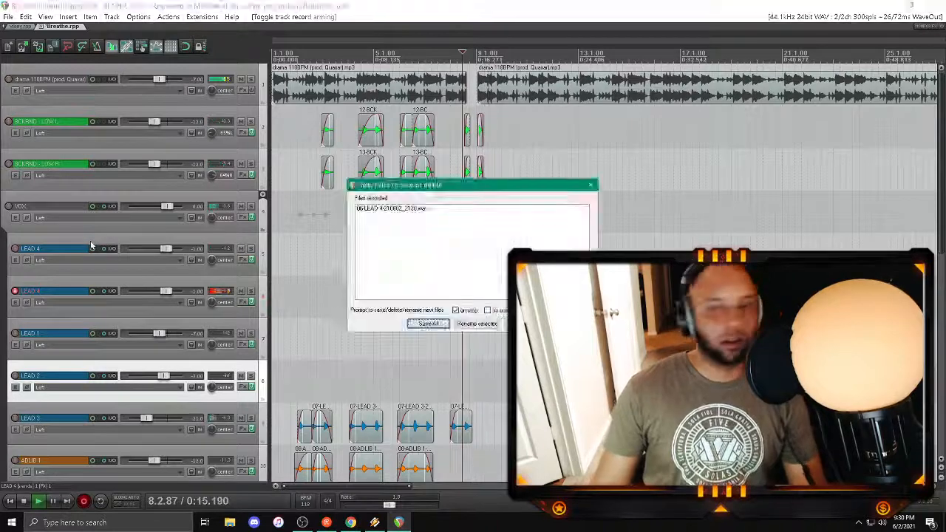
key(Return)
key(space)
Step: Trim the new take on the second LEAD 4 track to start at about bar 9 and adjust its fades
click(476, 307)
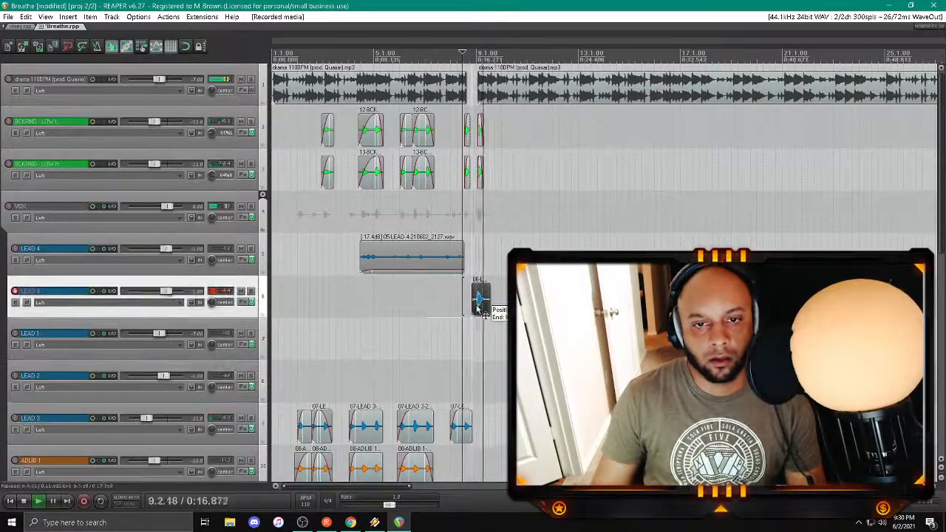
scroll(476, 307, up, 3)
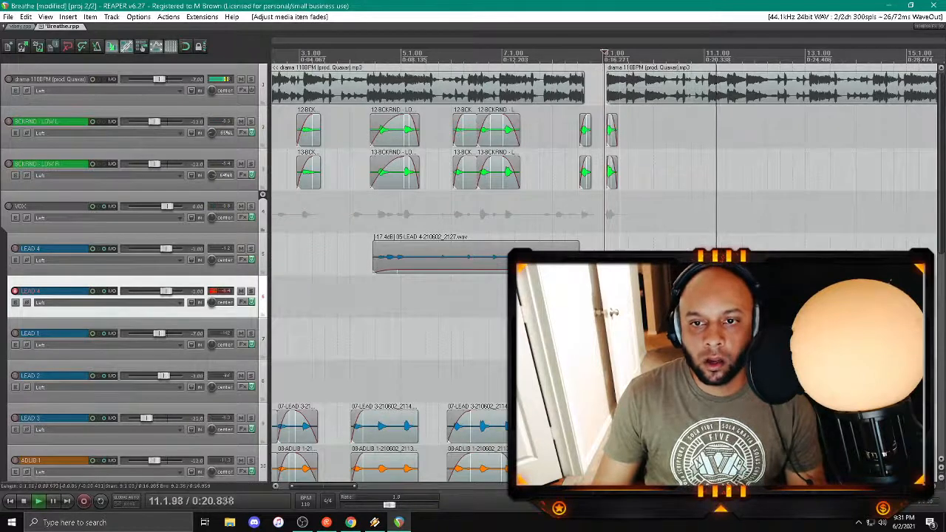
scroll(621, 300, down, 3)
drag(394, 487, 422, 489)
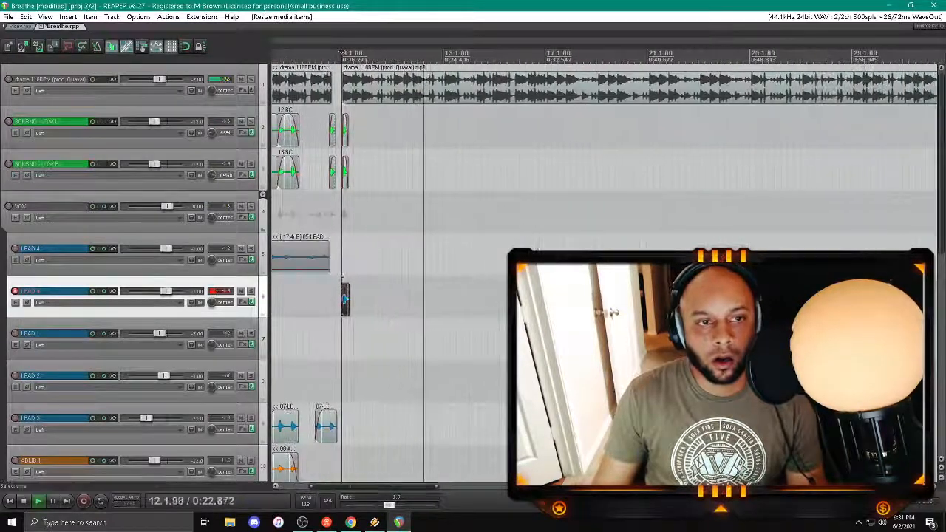
Step: Disarm the second LEAD 4 track, save the project and replay the section from about bar 7
click(291, 212)
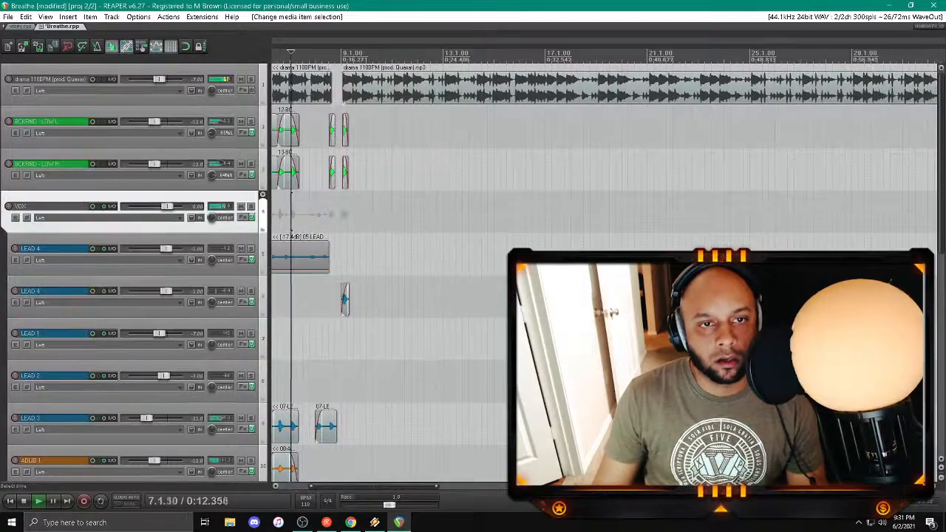
key(ctrl+s)
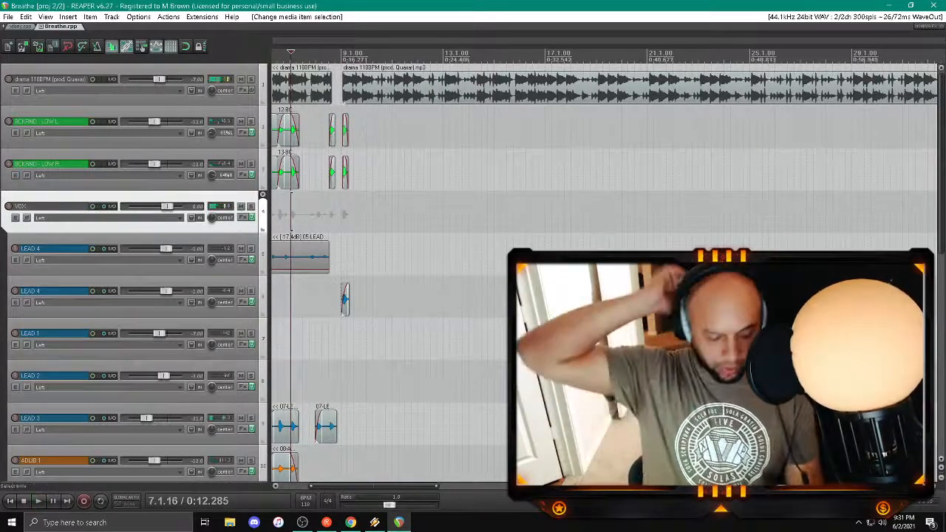
key(space)
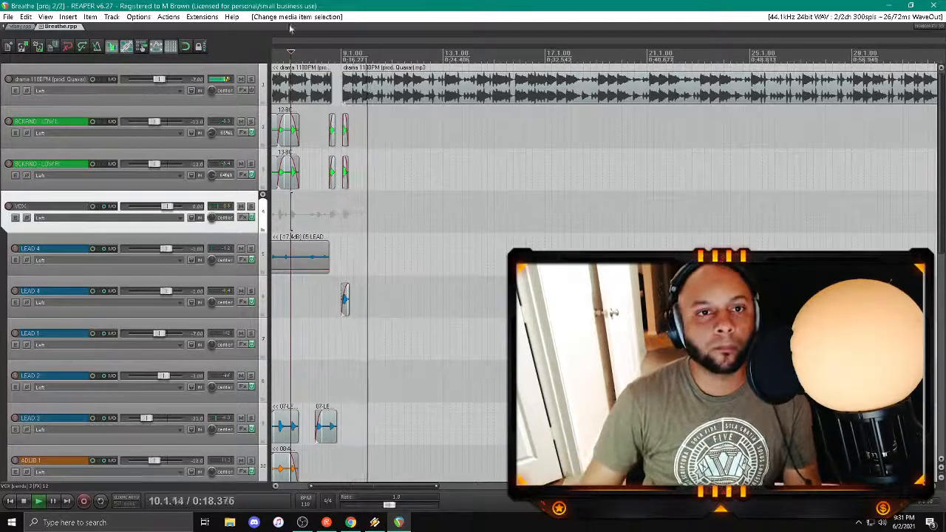
Step: Extend the end of the first beat clip slightly past bar 8.3
click(322, 129)
scroll(323, 128, up, 6)
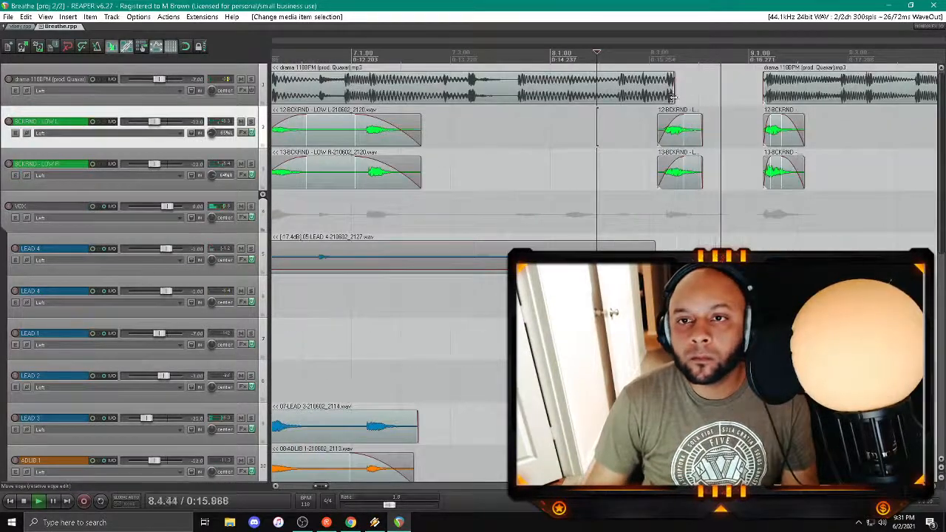
drag(673, 97, 678, 97)
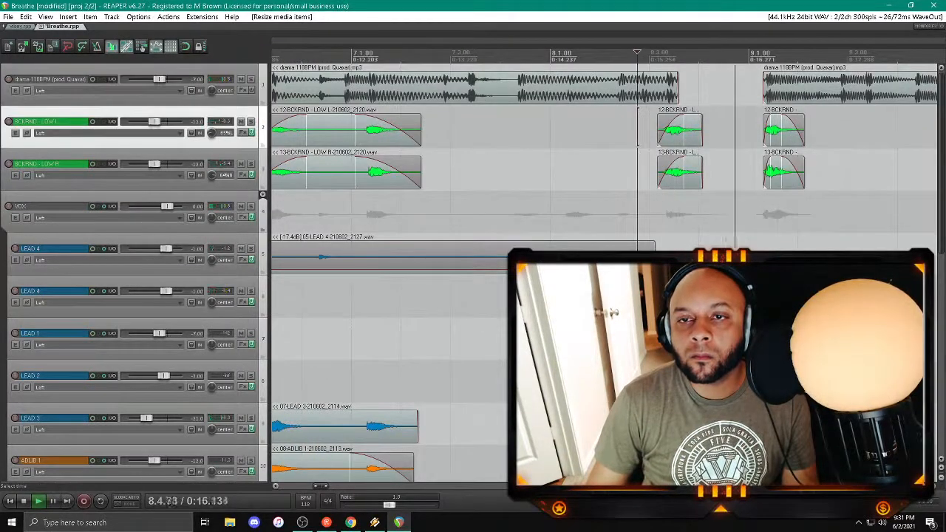
Step: Trim the ends of both BCKRND LOW clips near bar 8.3 to about bar 8.4 and give them short fade-outs
click(692, 172)
ctrl+click(691, 133)
drag(701, 132, 693, 129)
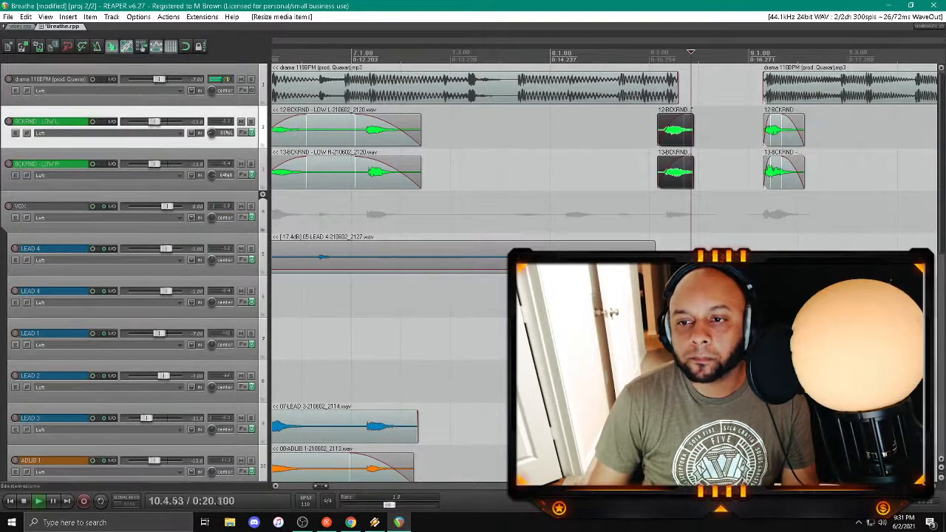
click(156, 311)
key(ctrl+z)
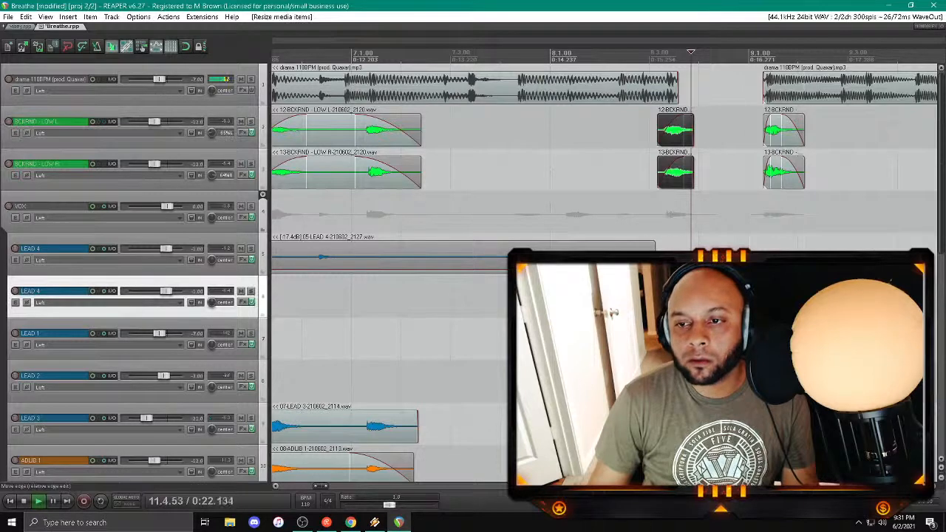
drag(692, 116, 685, 116)
scroll(685, 118, down, 4)
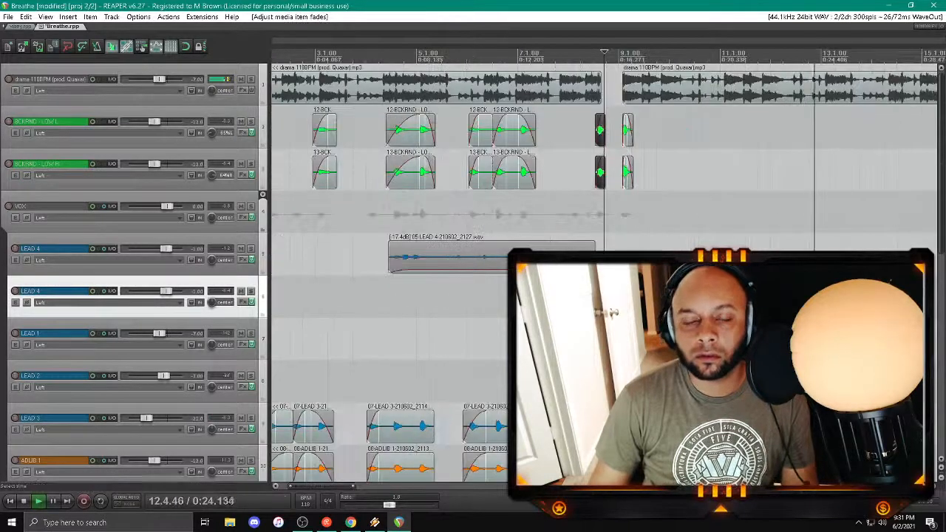
Step: Replay the section from about bar 8.4 and save the project
click(600, 263)
key(ctrl+s)
scroll(600, 262, down, 5)
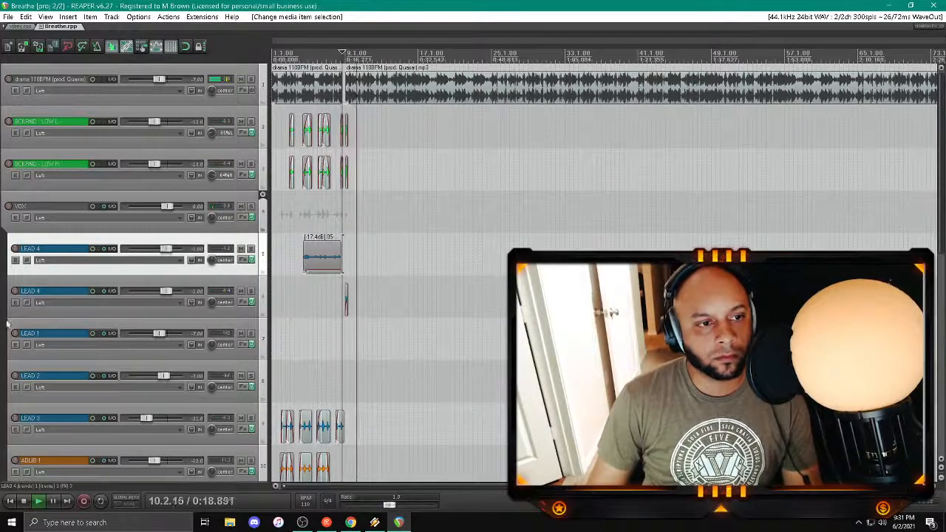
Step: Move the two LEAD 4 tracks together below LEAD 2 in the track order
click(108, 282)
shift+click(96, 244)
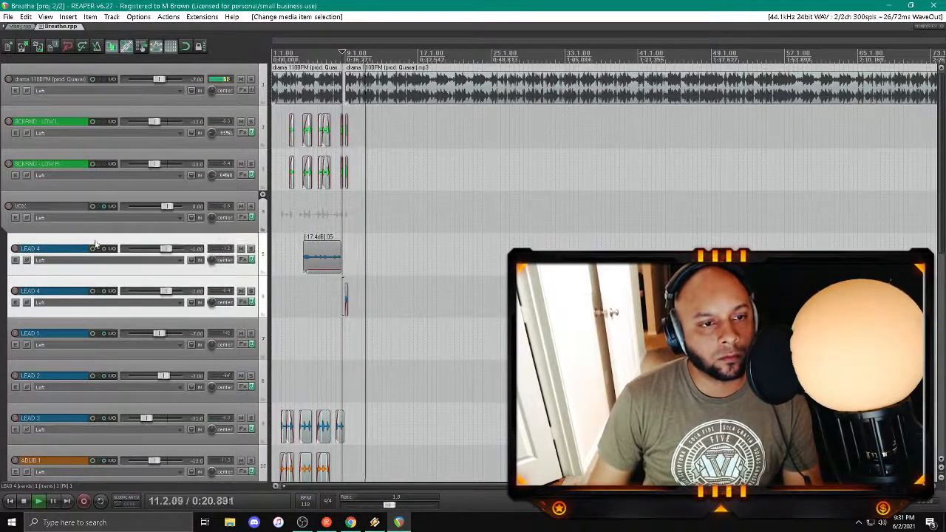
drag(91, 314, 64, 403)
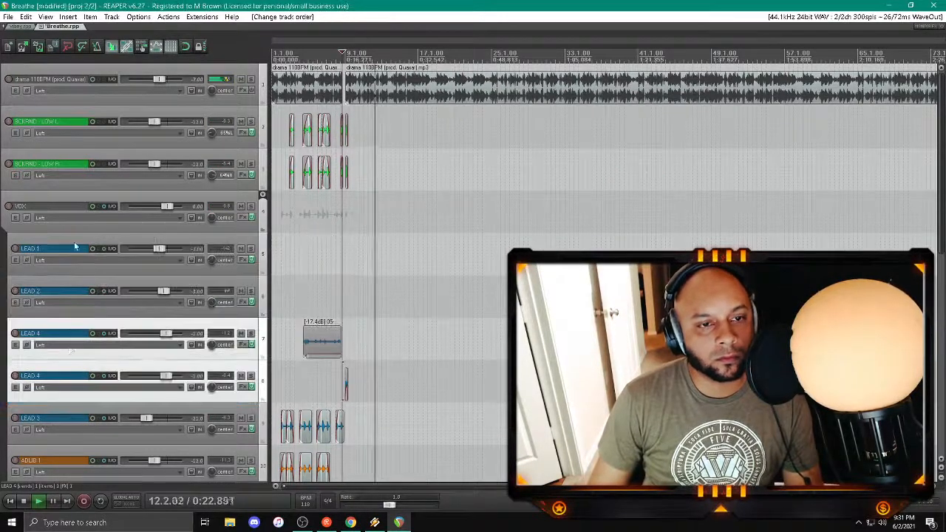
Step: Arm the LEAD 1 track for recording, replay from about bar 7.3 and save the project
click(15, 248)
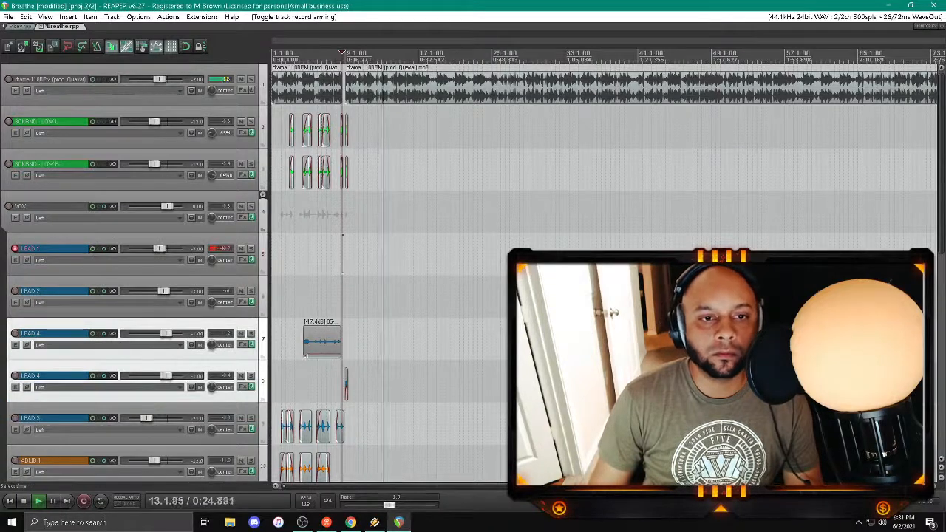
click(331, 253)
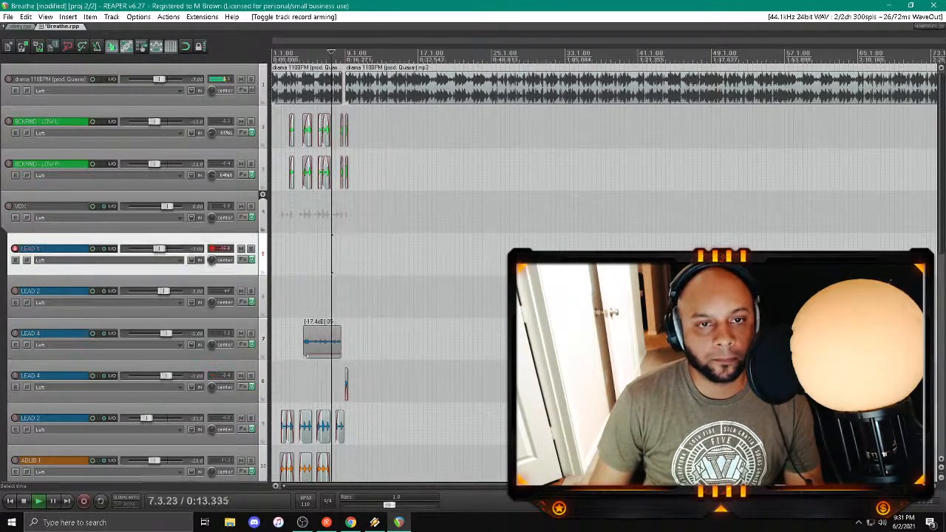
key(ctrl+s)
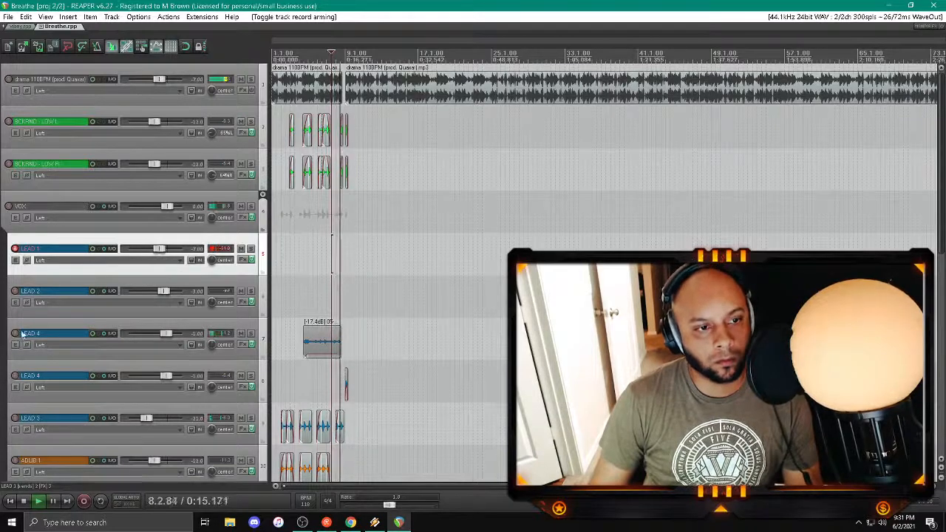
Step: Record a new take on the first LEAD 4 track from about bar 8.4 and save the recorded file
click(16, 376)
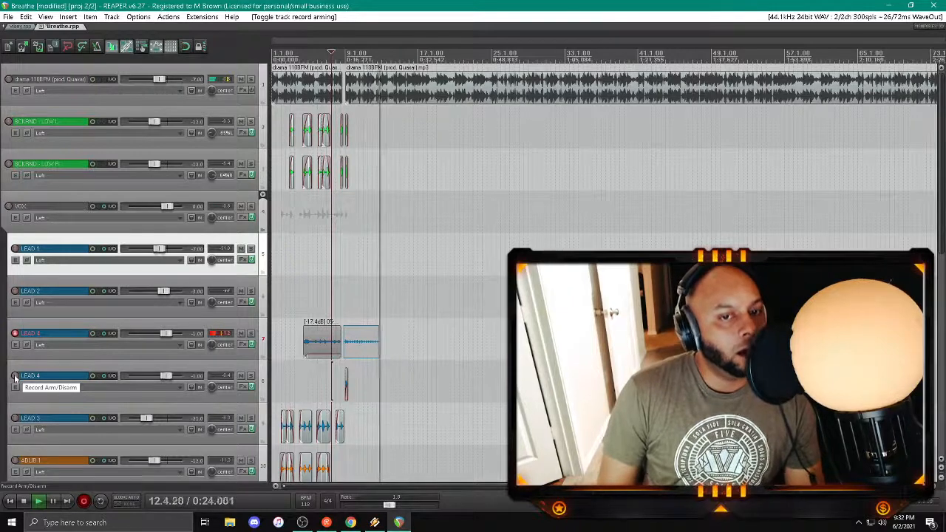
key(space)
key(Return)
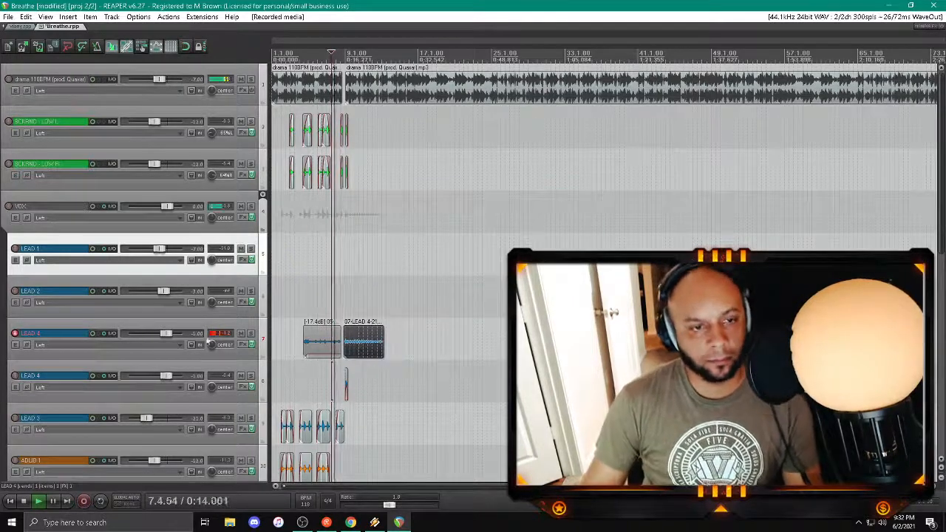
Step: Check the first LEAD 4 track's effects chain and add a short fade-in to its new take
click(242, 345)
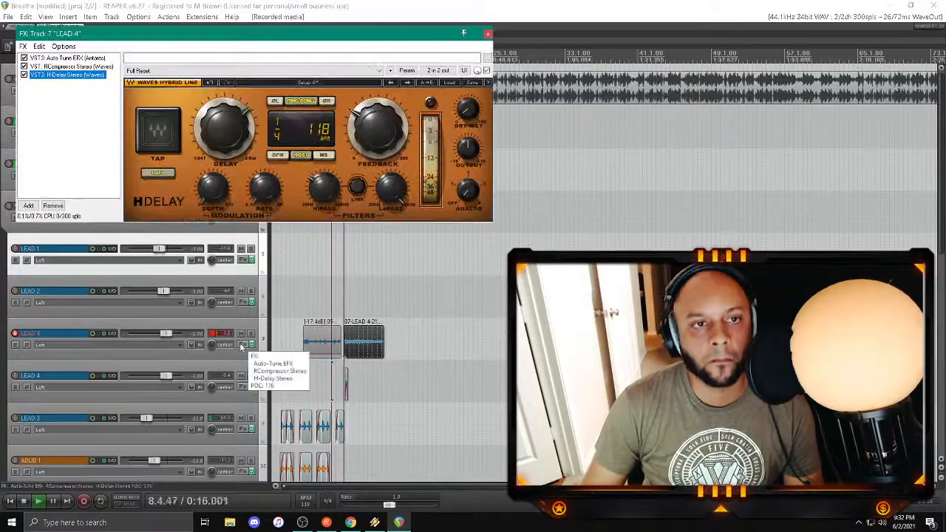
drag(344, 331, 348, 332)
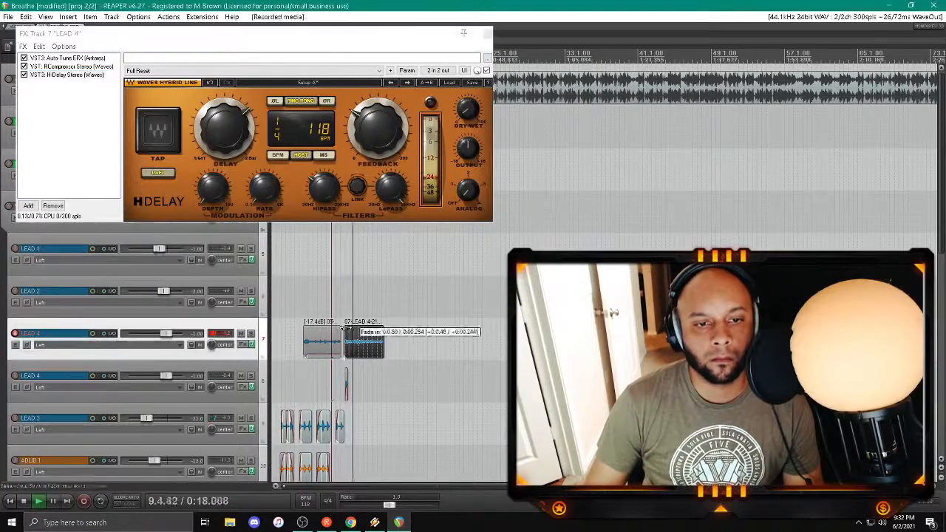
click(487, 34)
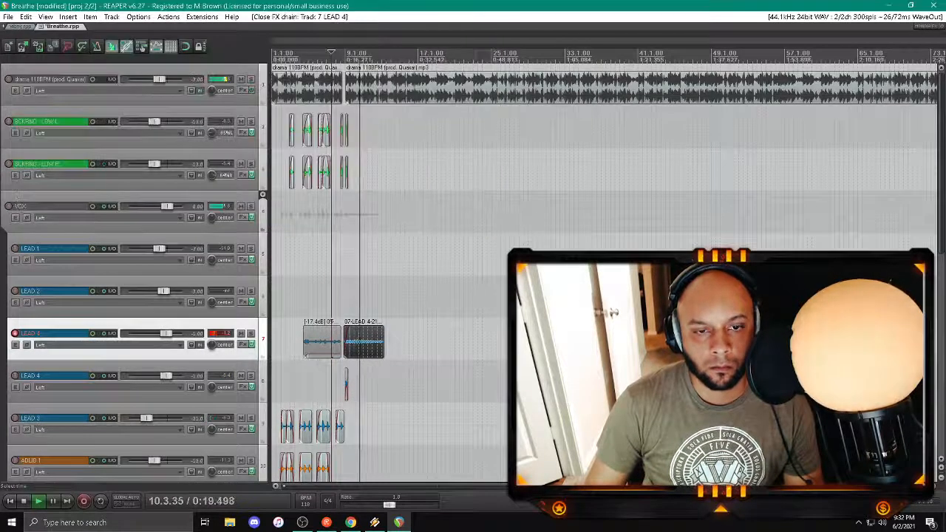
Step: Lower the volume of the new LEAD 4 take to -14.9 dB while replaying it from about bar 9
click(364, 344)
scroll(364, 344, up, 4)
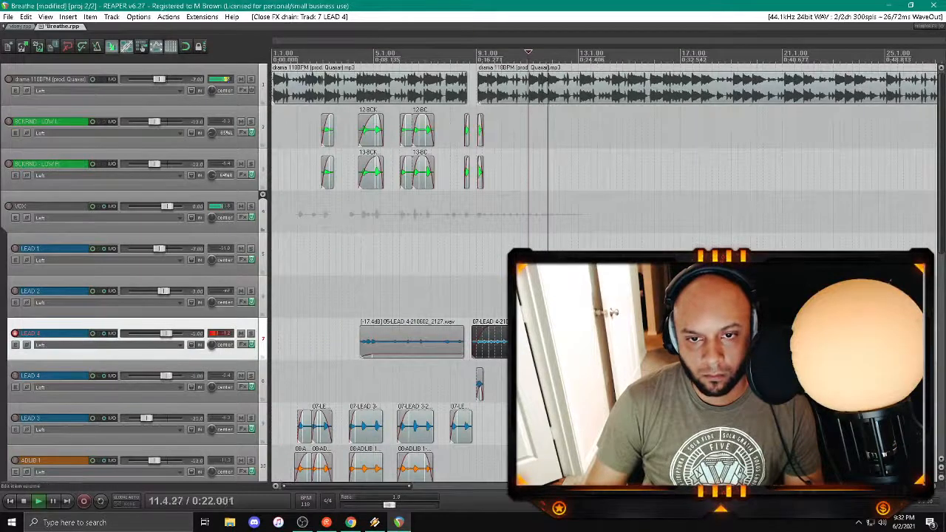
drag(504, 327, 505, 355)
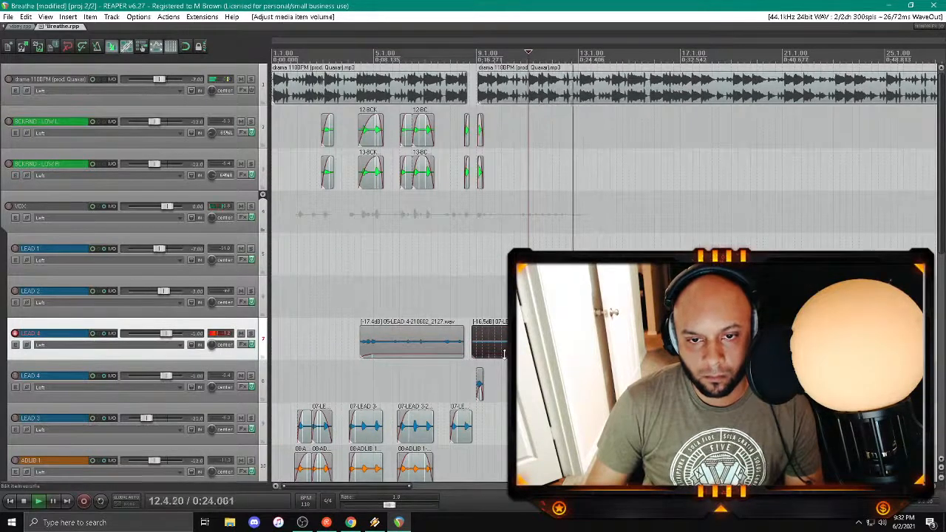
click(473, 302)
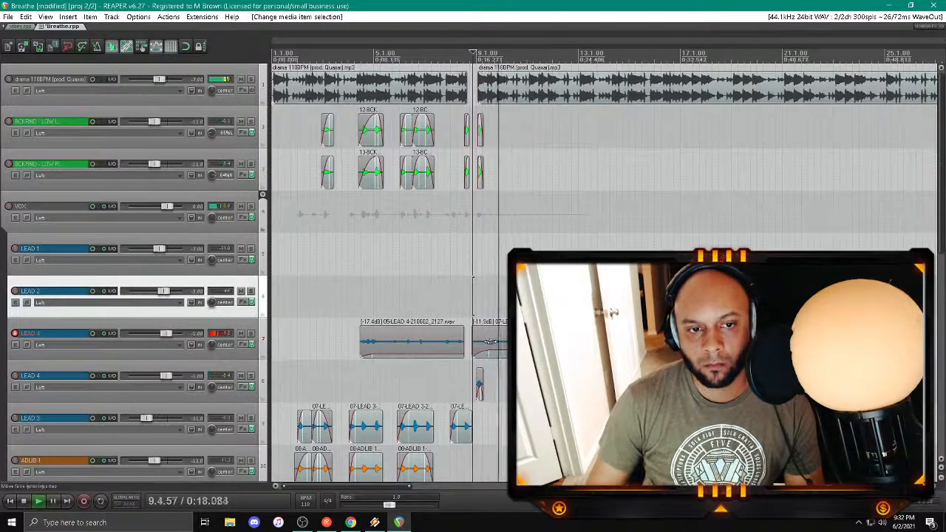
scroll(473, 301, down, 2)
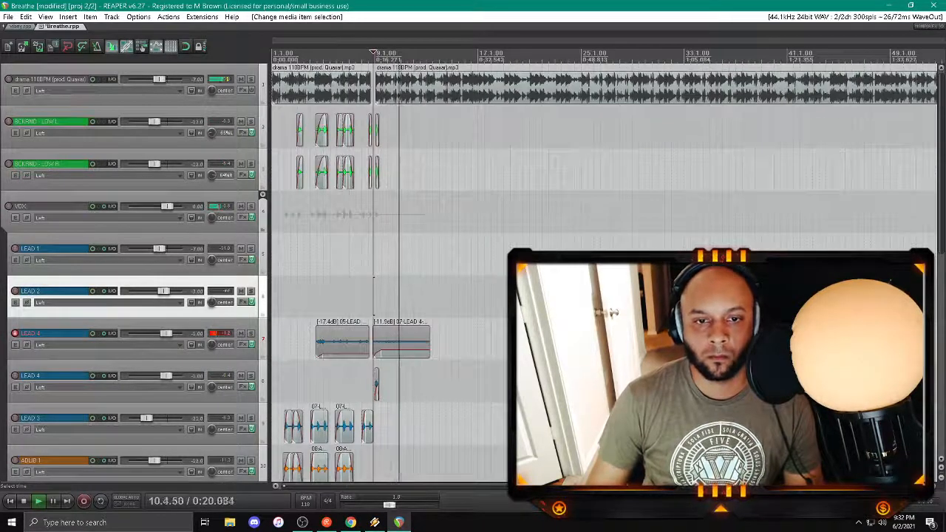
drag(390, 349, 392, 353)
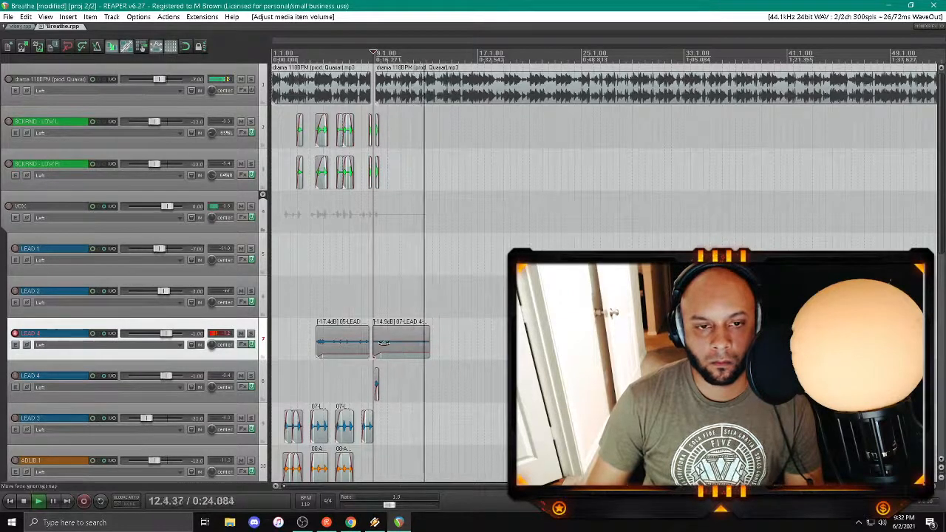
Step: Duplicate the first LEAD 4 track, keeping only the earlier take on the original and only the new take on the duplicate
right_click(231, 328)
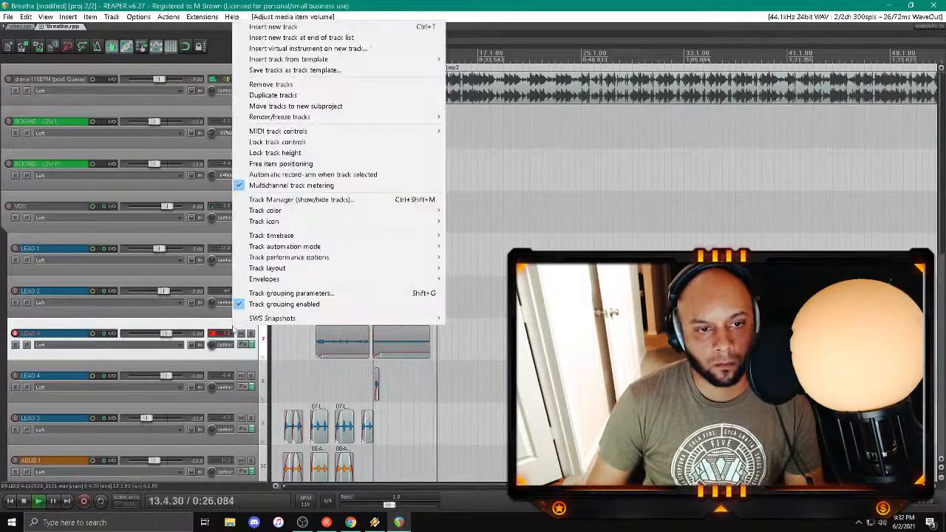
click(329, 97)
click(351, 387)
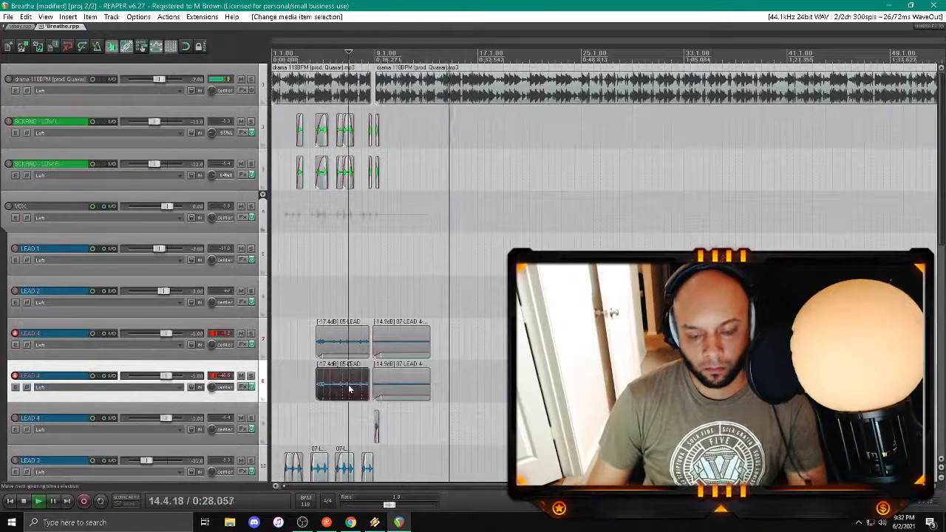
key(Delete)
click(406, 340)
key(Delete)
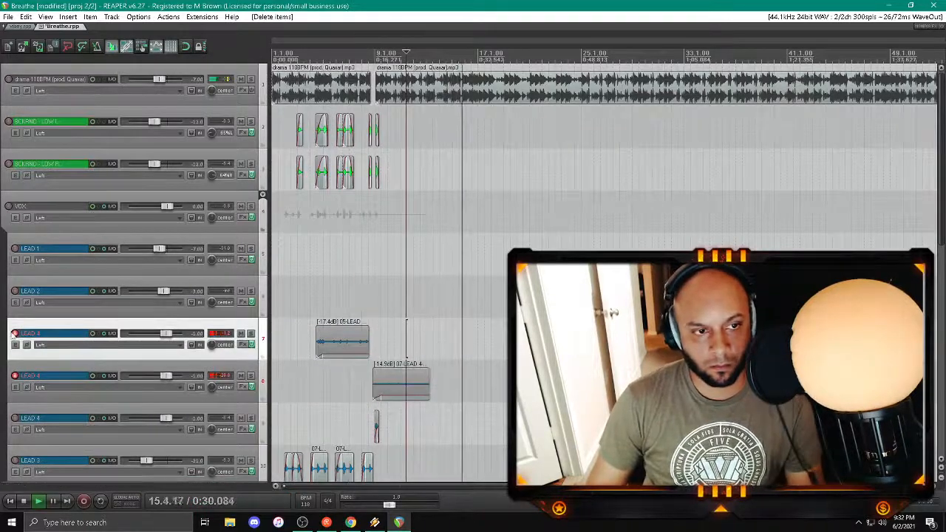
Step: Disarm the original and the duplicated LEAD 4 tracks
click(15, 333)
key(space)
click(15, 376)
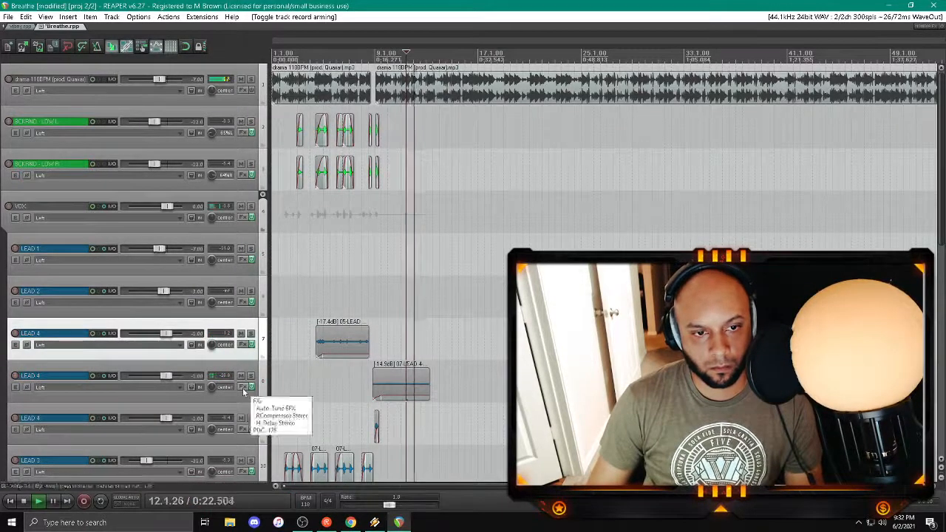
Step: Try toggling LoFi and adjusting the HiPass filter of H-Delay on the duplicated LEAD 4 track
click(242, 376)
click(158, 174)
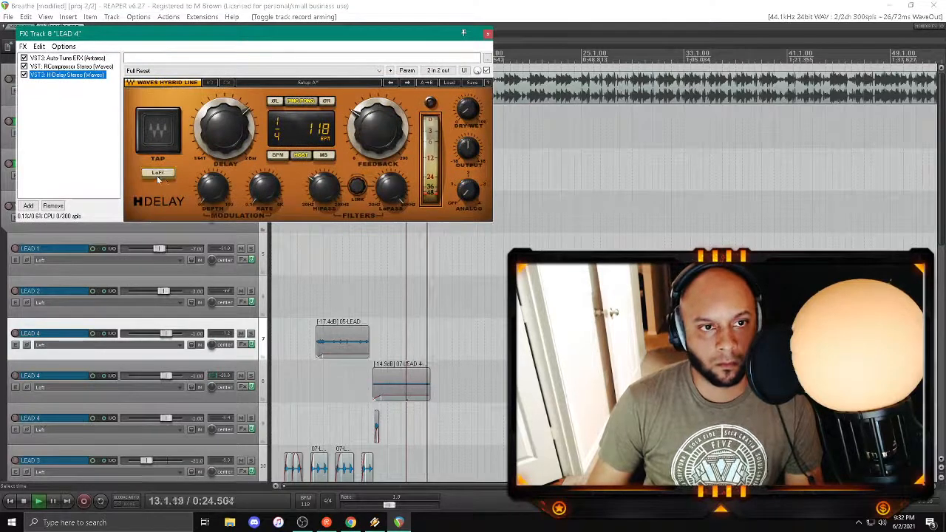
drag(325, 188, 325, 185)
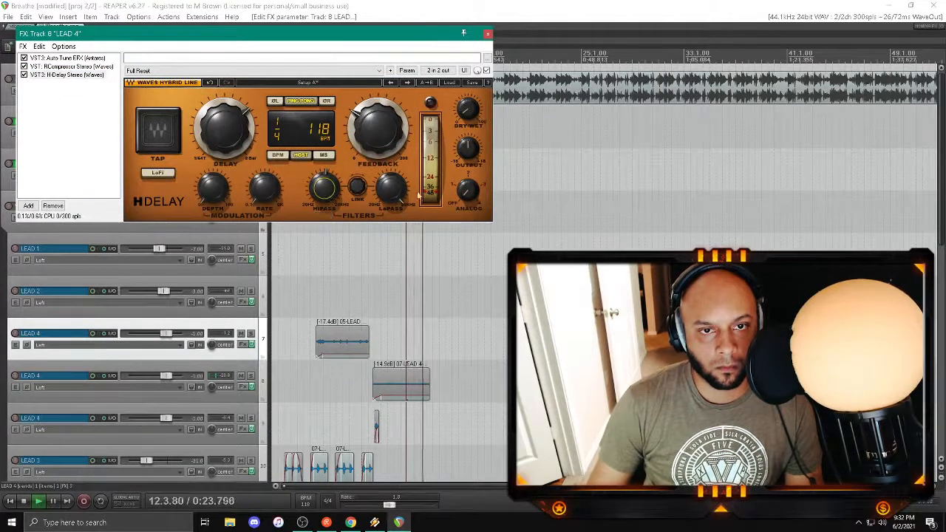
Step: Replace H-Delay on the duplicated LEAD 4 track with EchoBoy Jr from the DELAY folder
click(73, 76)
key(Delete)
double_click(51, 101)
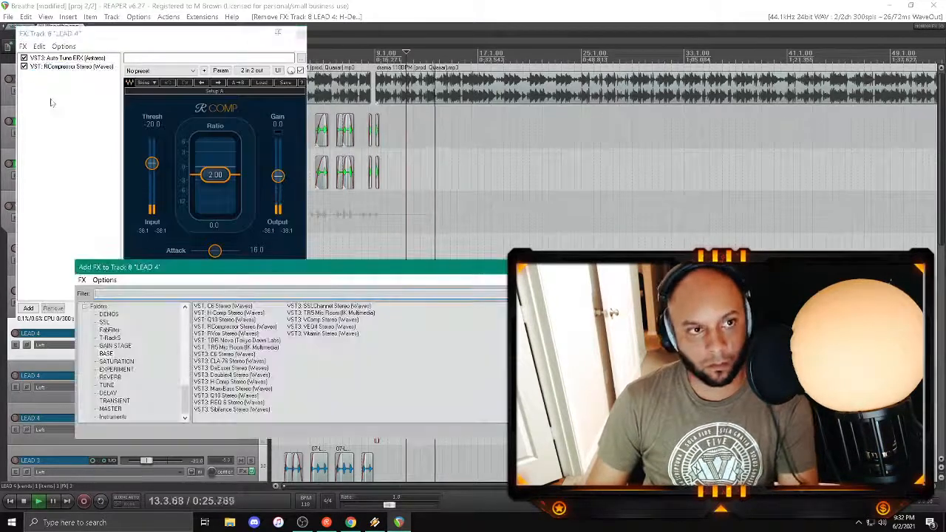
click(108, 393)
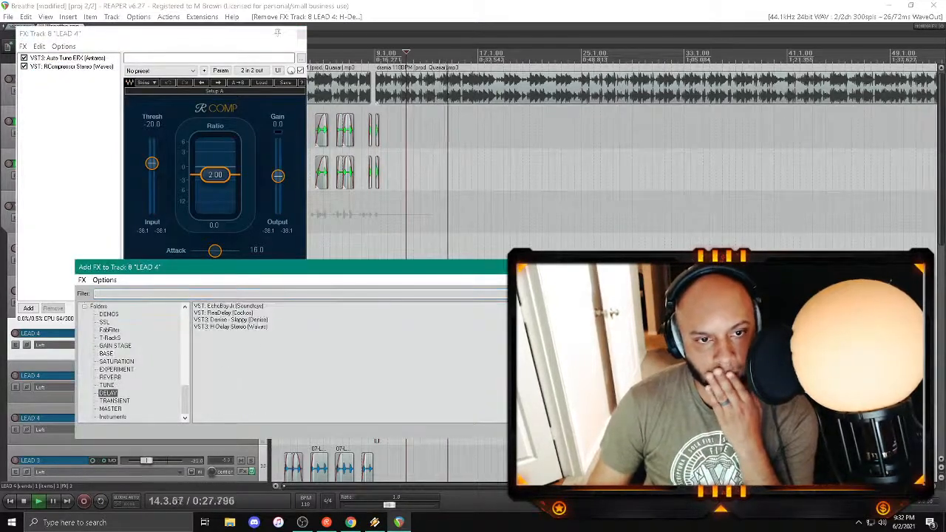
double_click(220, 308)
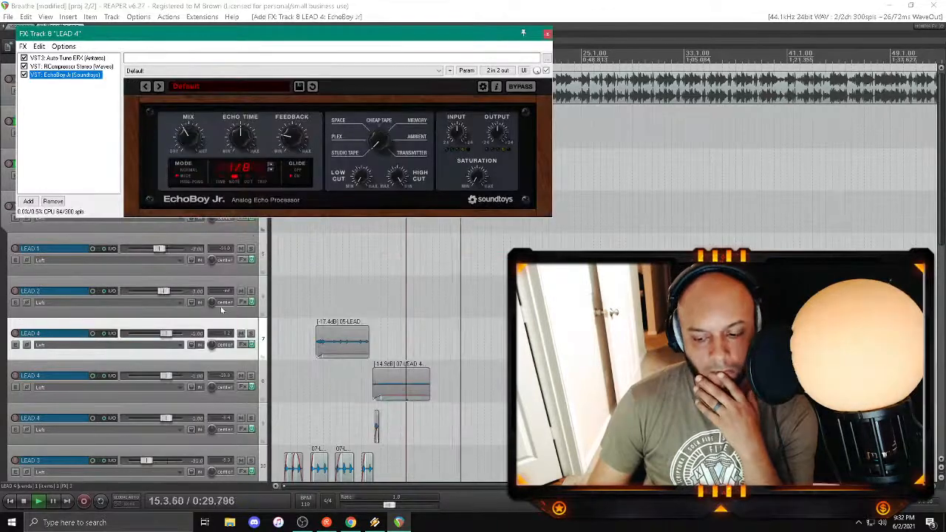
Step: Set EchoBoy Jr to Ping-Pong mode and Transmitter style, and lower its feedback and mix while replaying from about bar 8.3
click(363, 296)
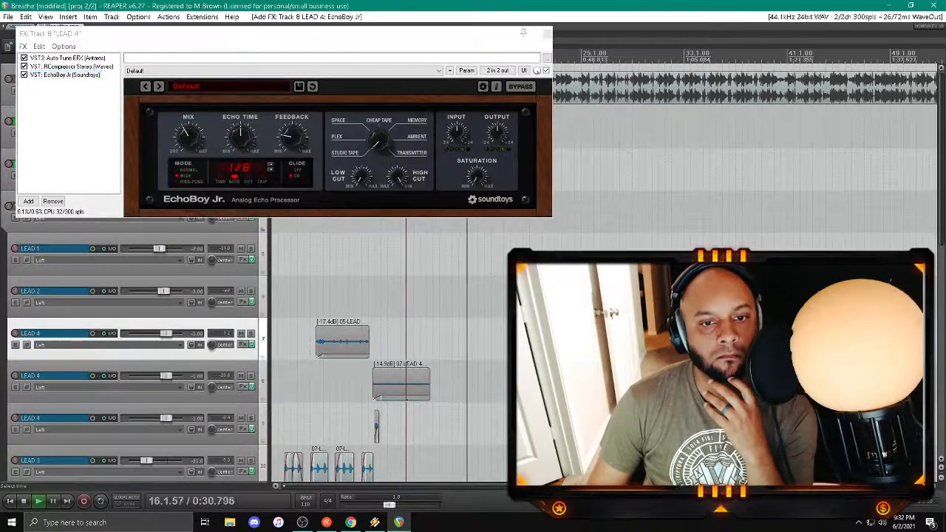
click(291, 139)
drag(291, 139, 288, 137)
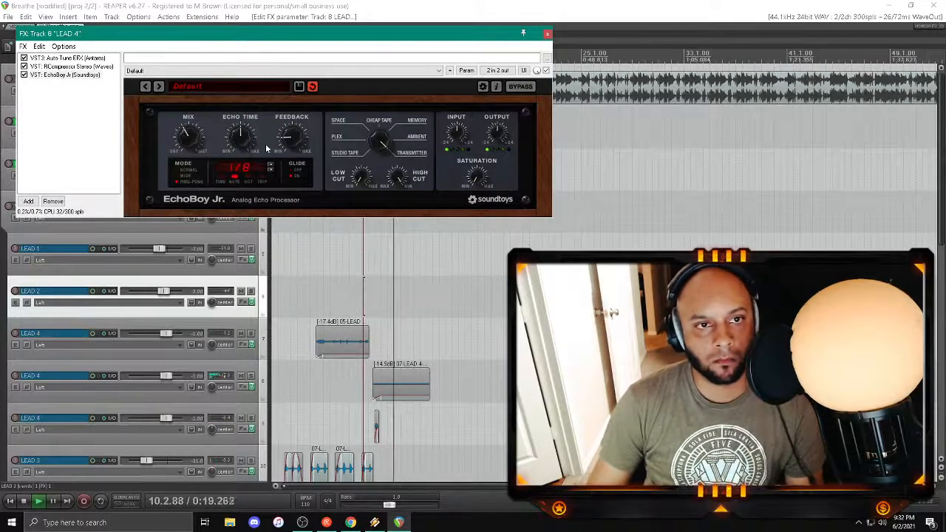
drag(190, 141, 187, 159)
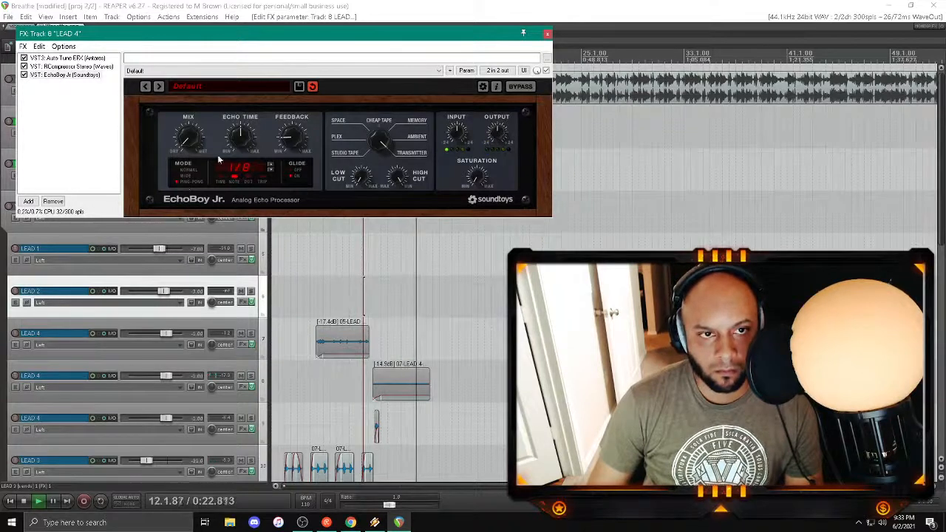
click(547, 34)
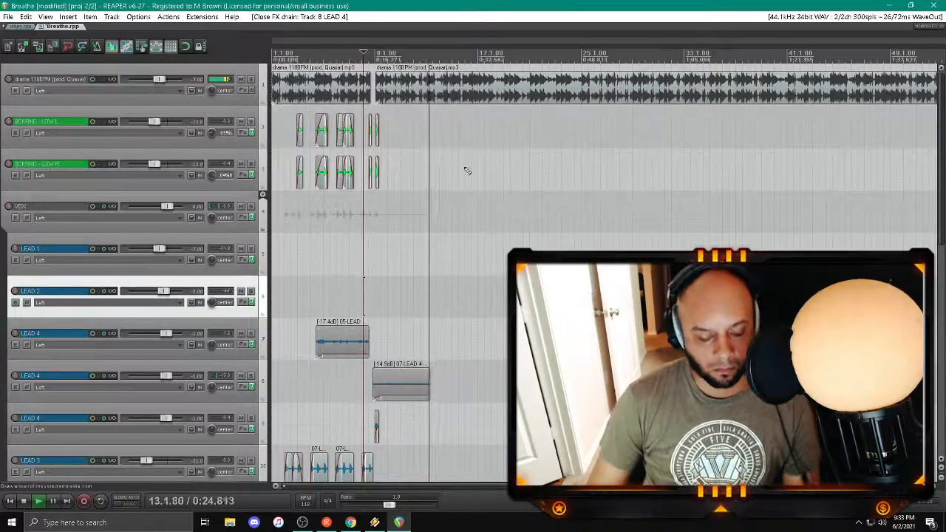
Step: Arm the LEAD 1 track for recording and replay the session from about bar 8
click(15, 249)
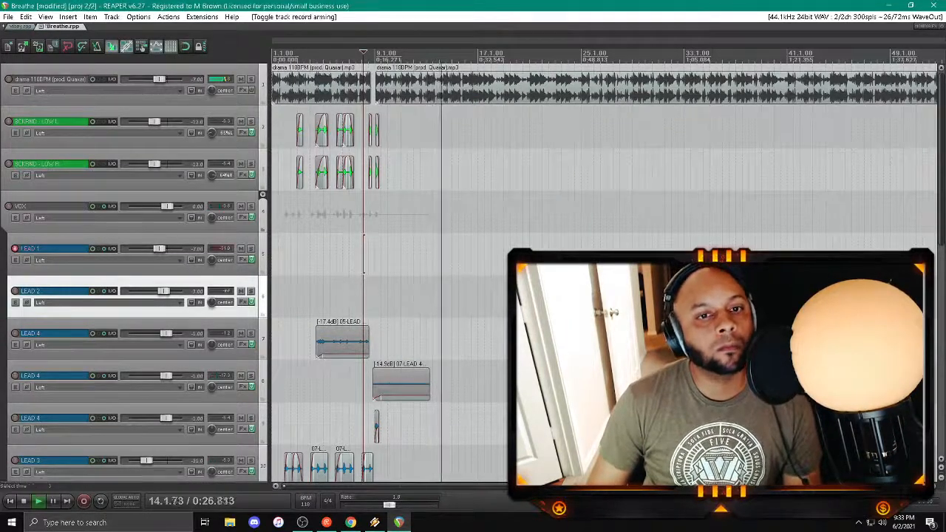
key(space)
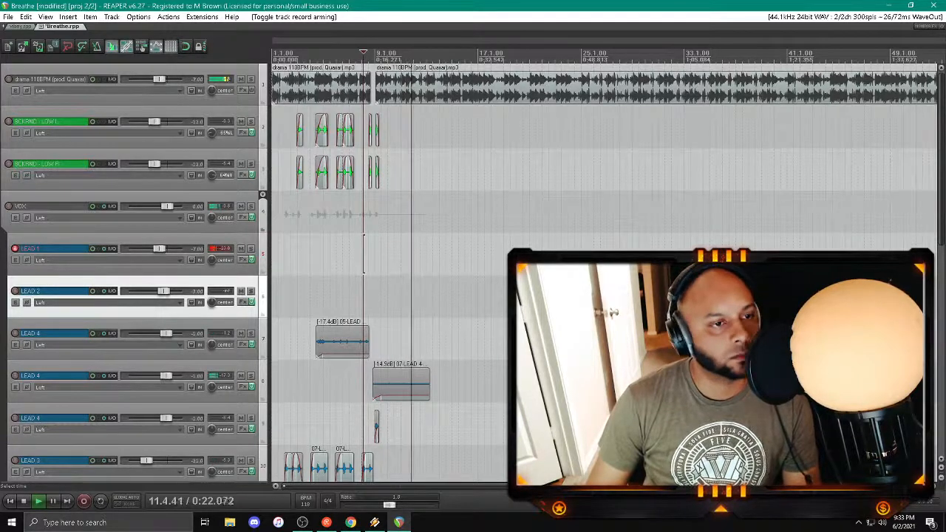
key(space)
key(space)
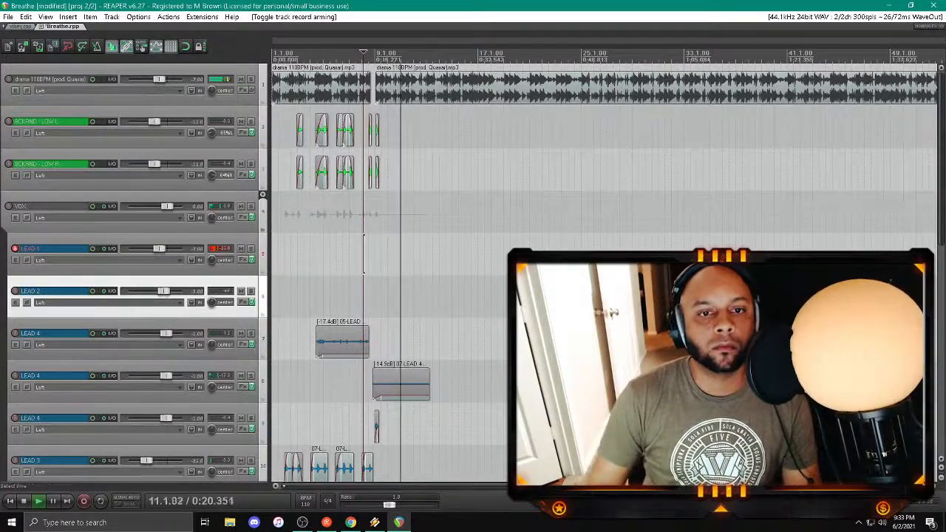
Step: Replay the beat and existing vocals repeatedly from about bar 7.4 to rehearse the LEAD 1 part
click(360, 254)
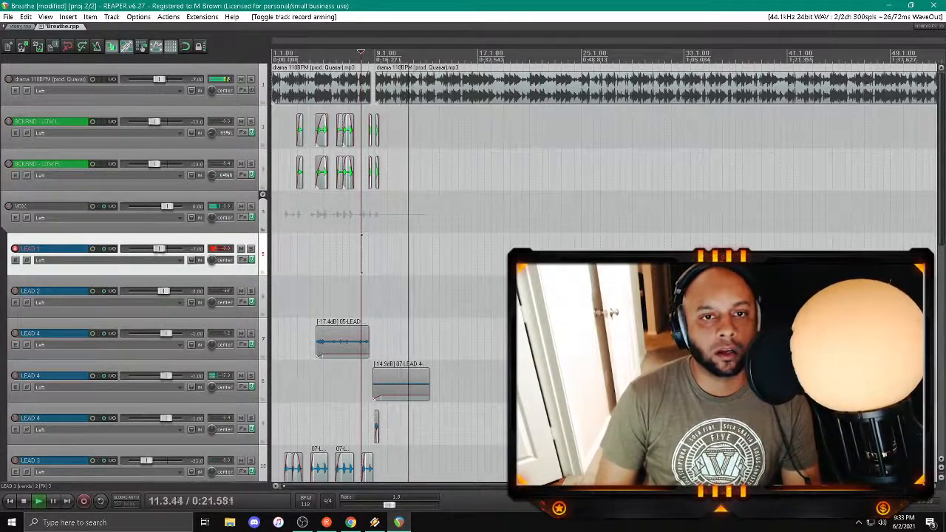
key(space)
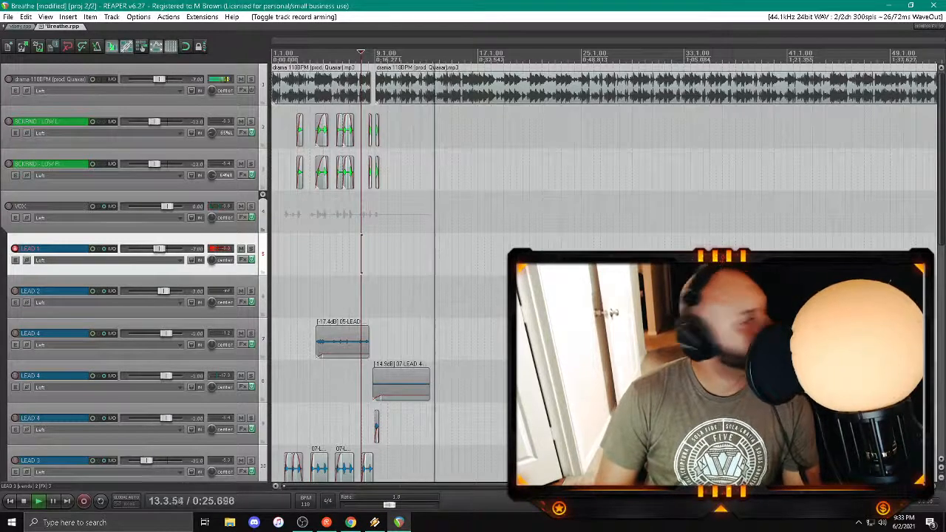
key(space)
key(space)
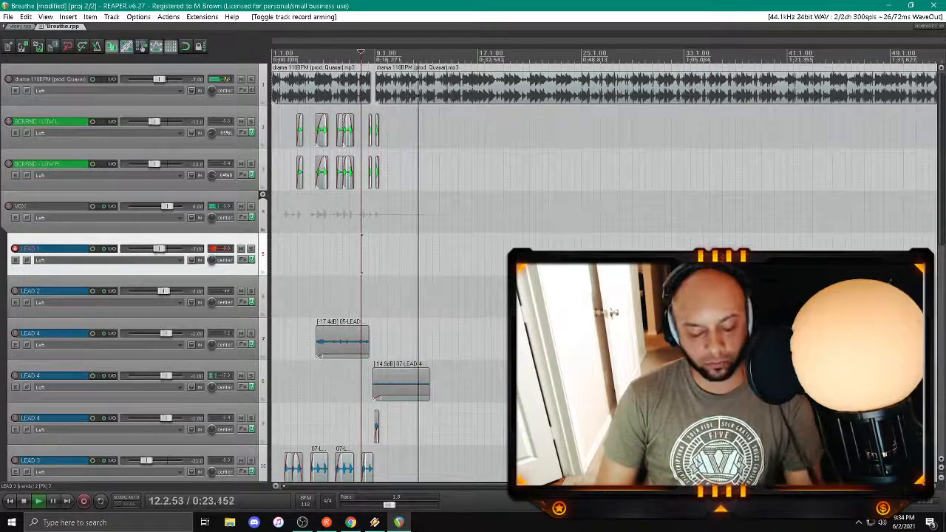
key(space)
key(space)
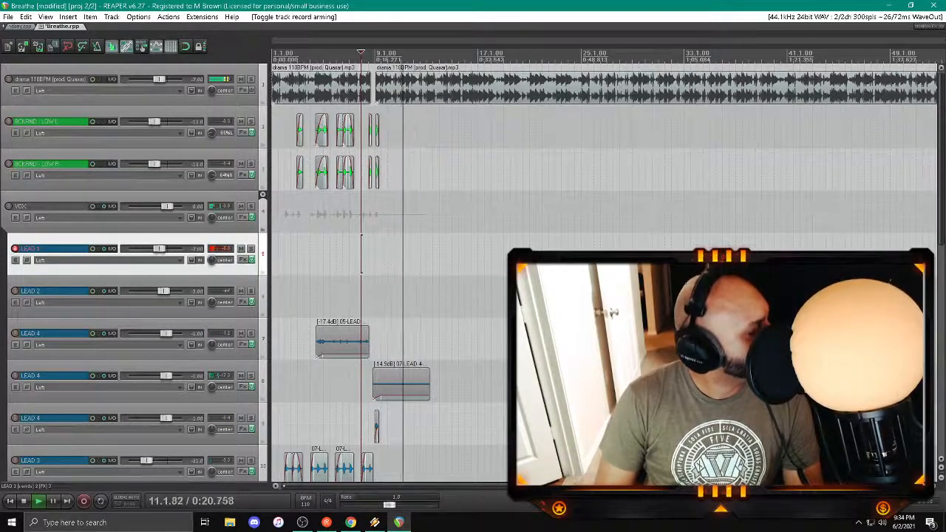
key(space)
key(space)
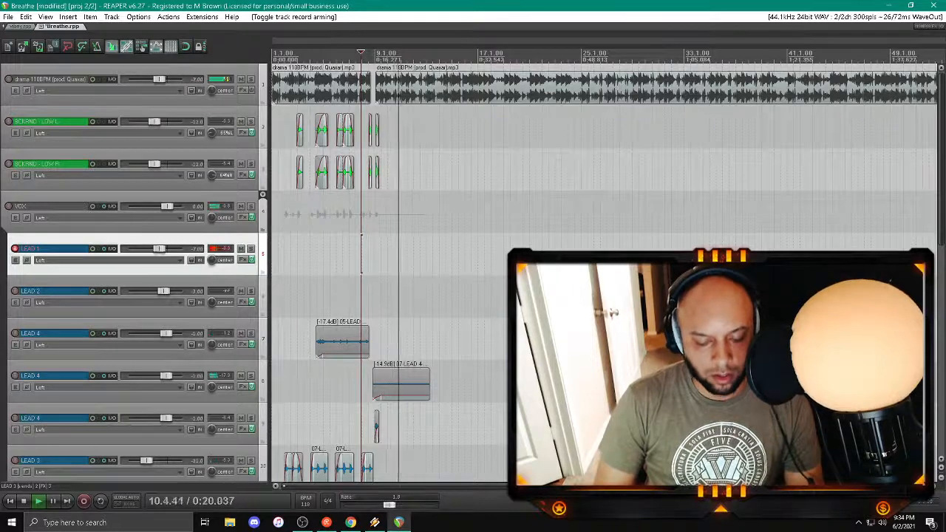
key(space)
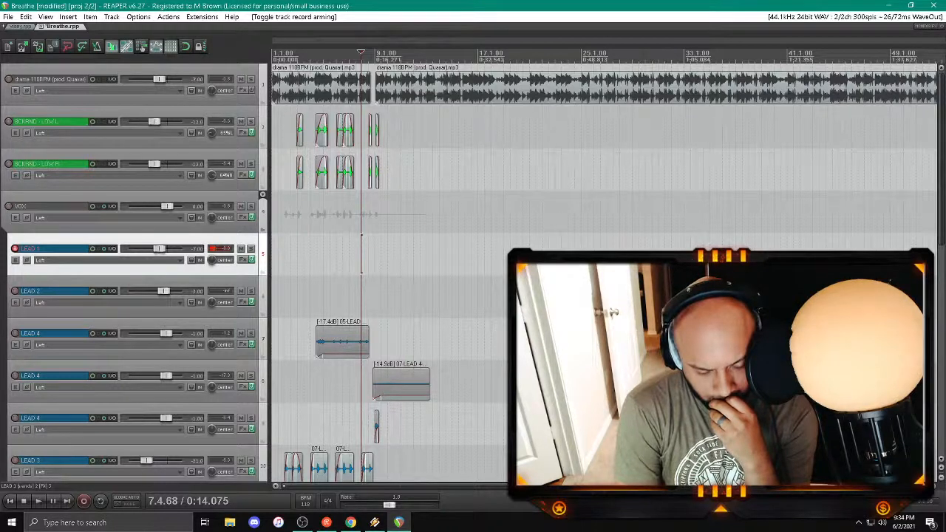
key(space)
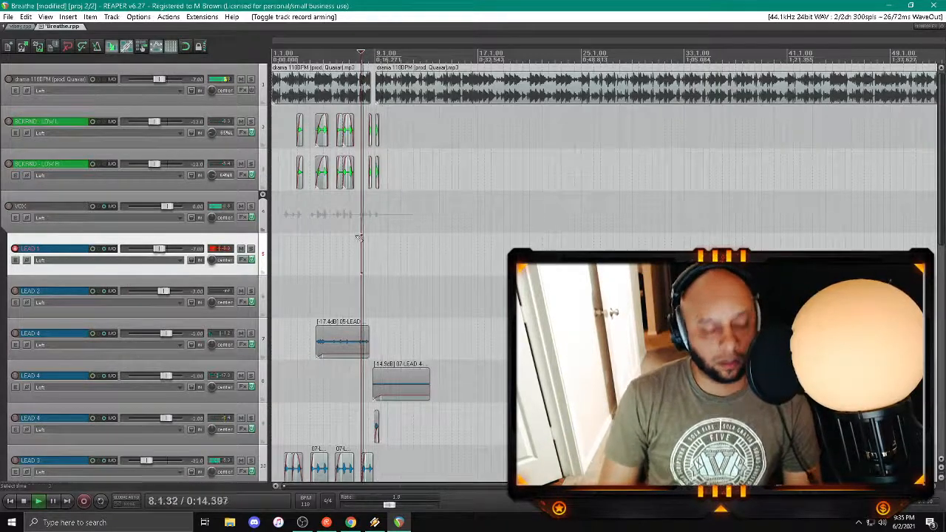
Step: Record a vocal take on LEAD 1 starting near bar 8 and play it back from about bar 9
key(ctrl+r)
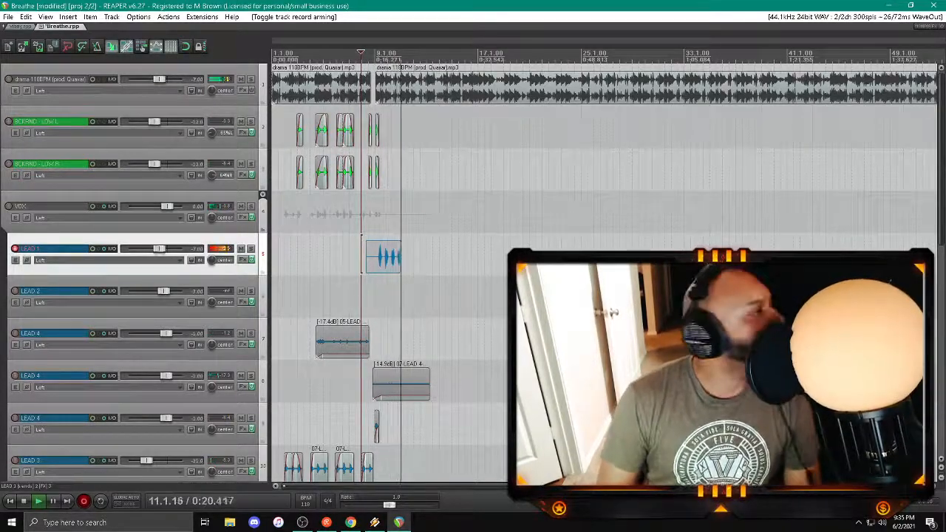
key(space)
key(Return)
key(space)
click(376, 215)
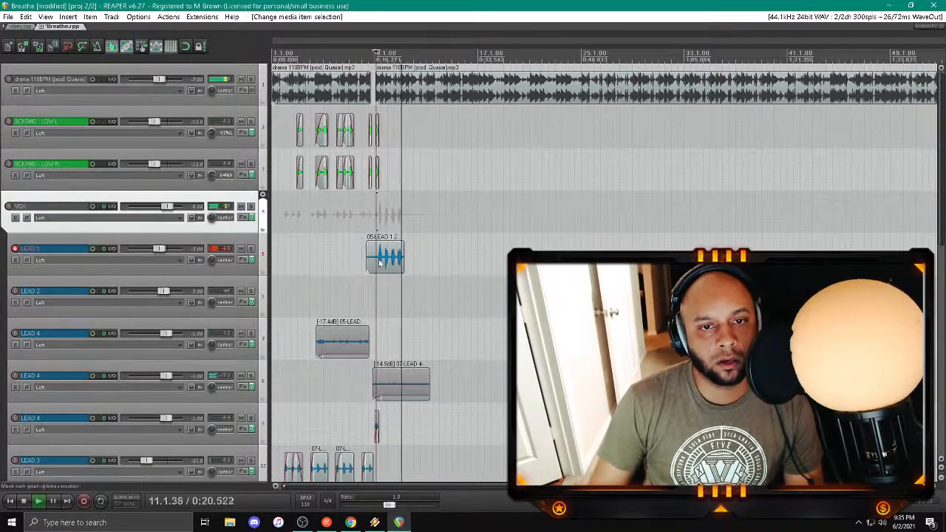
Step: Remove FabFilter Pro-Q 3 from LEAD 1's effects, set H-Delay's feedback to 20 and lower its dry/wet mix
click(243, 260)
click(56, 46)
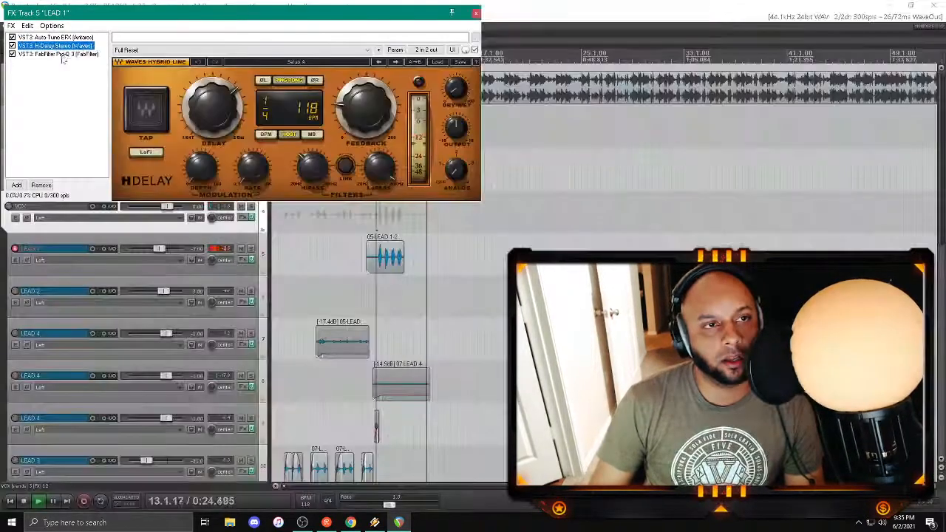
click(64, 55)
key(Delete)
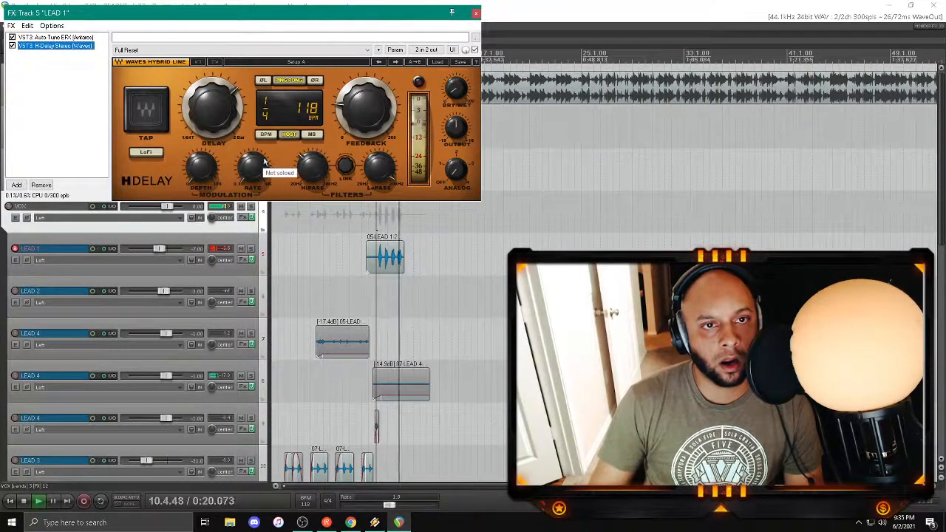
double_click(368, 114)
text(20)
key(Return)
key(space)
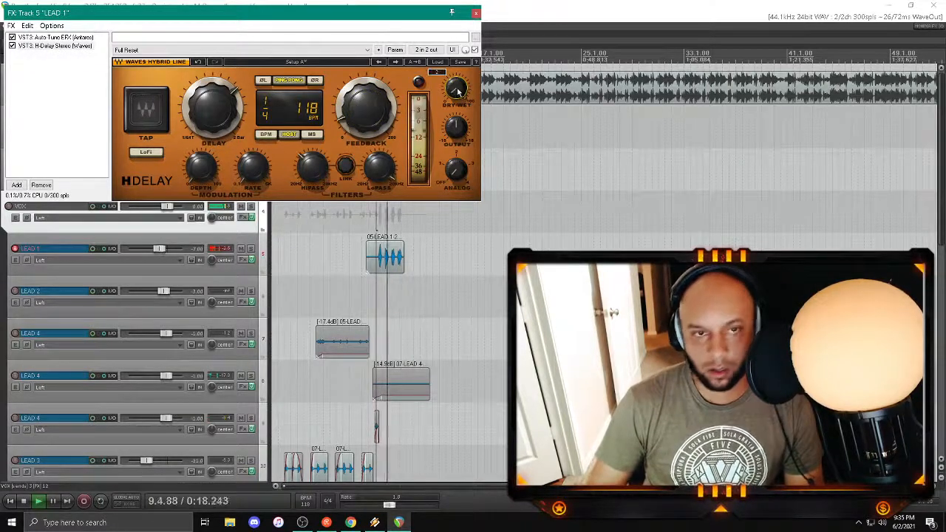
click(476, 13)
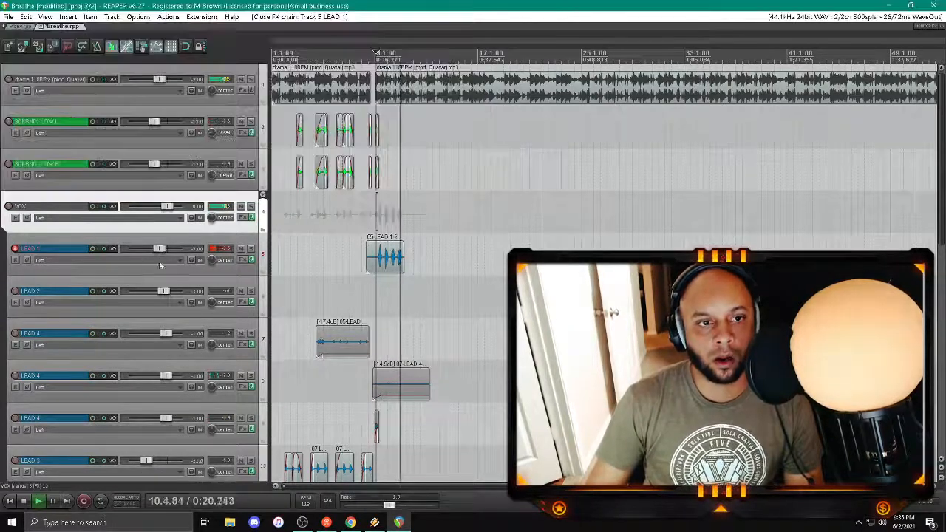
Step: Check the VOX track's sends and the VERB track's ValhallaVintageVerb, and lower the VERB track's volume
scroll(111, 207, down, 10)
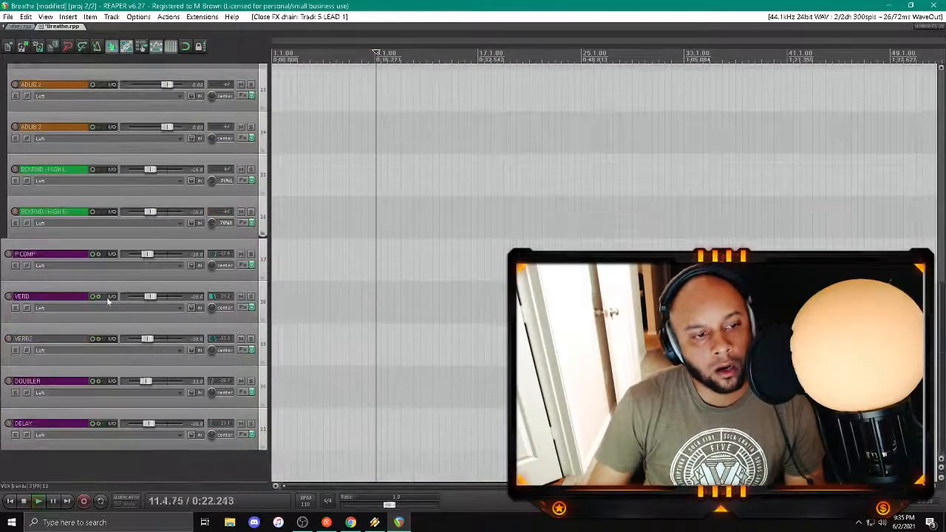
scroll(125, 296, up, 10)
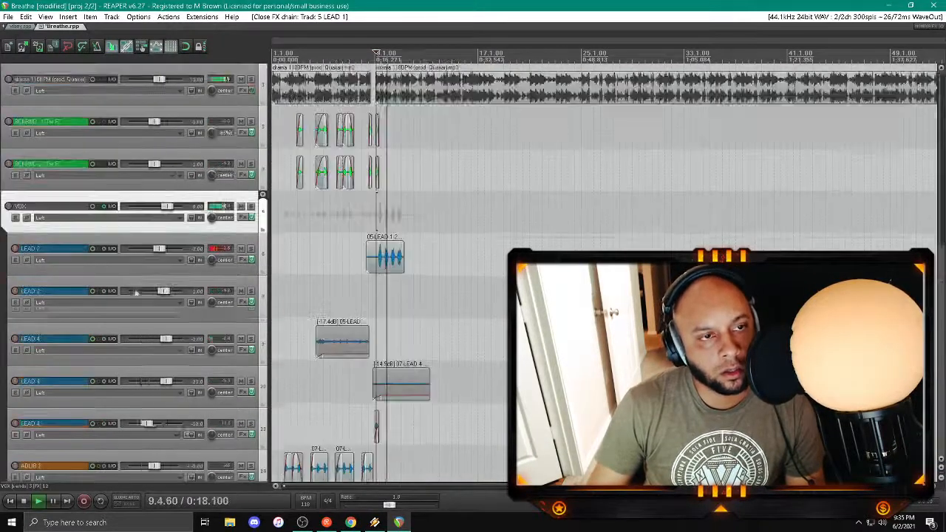
click(111, 207)
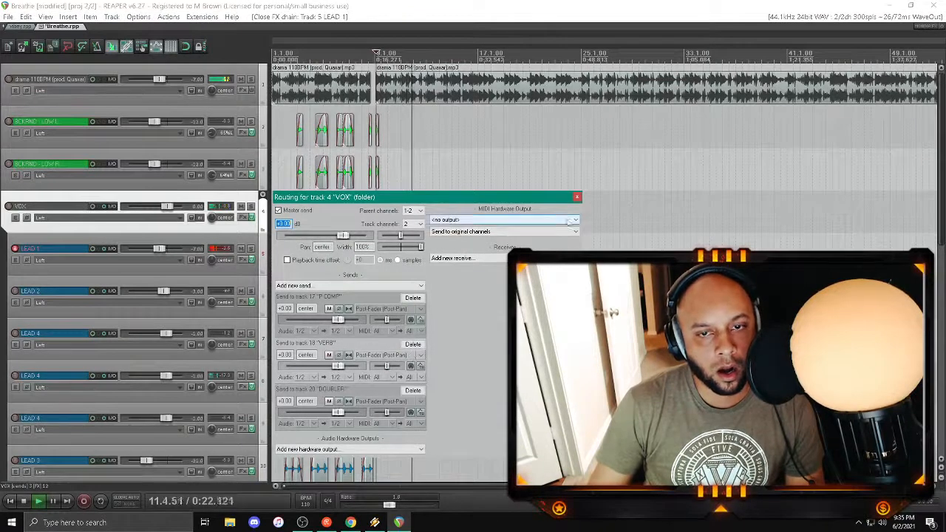
scroll(131, 394, down, 10)
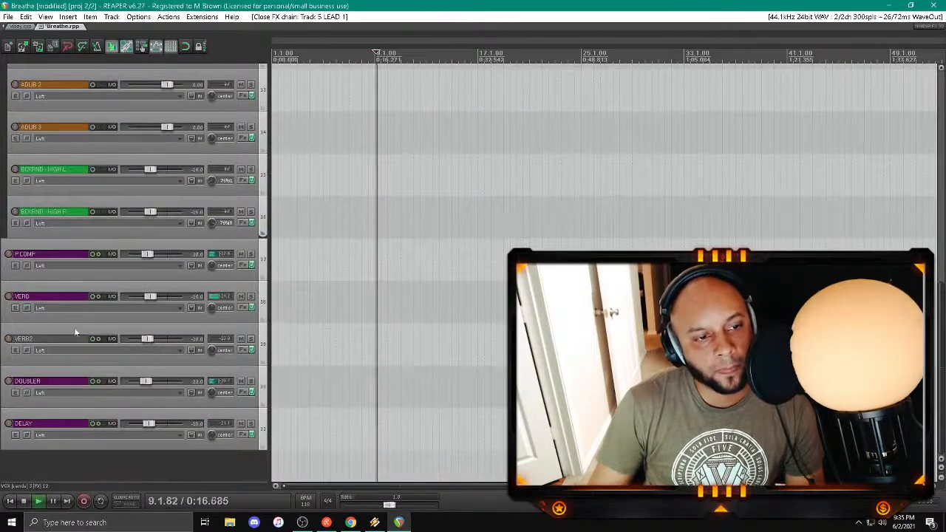
click(243, 307)
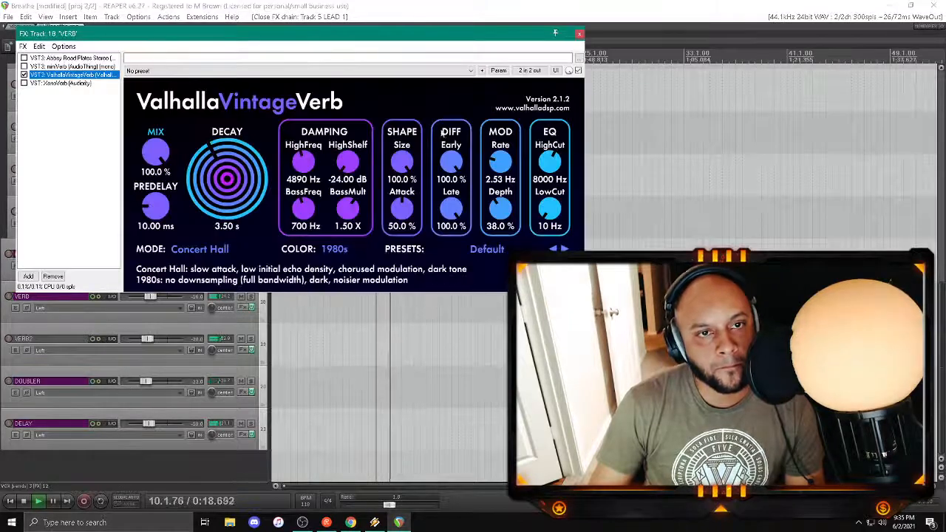
click(579, 34)
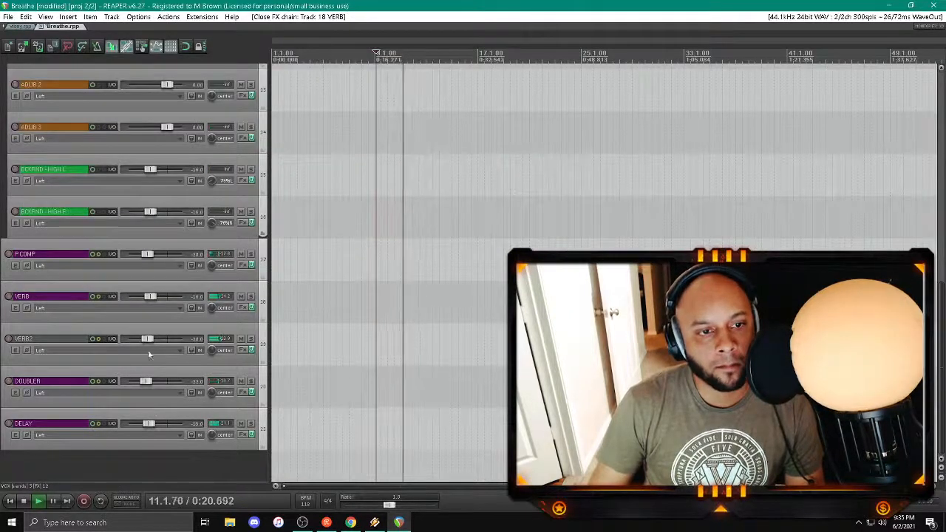
right_click(152, 296)
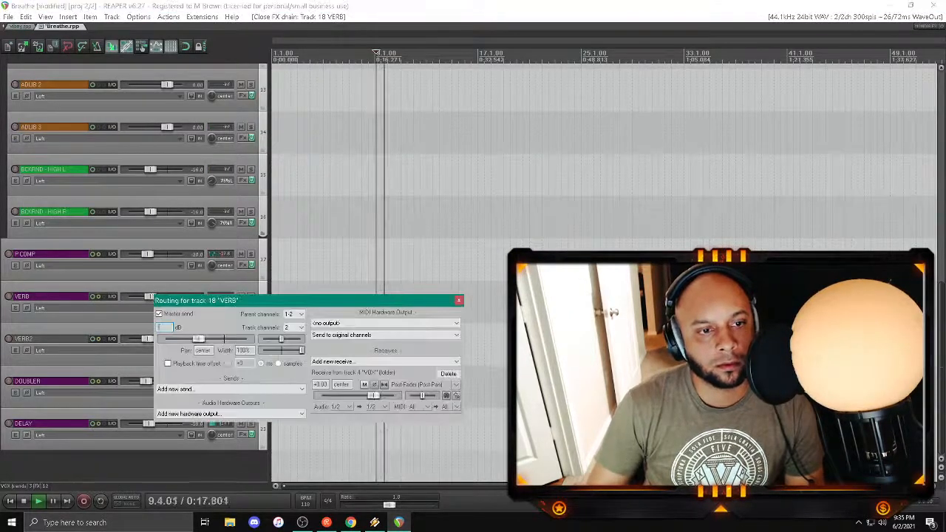
click(458, 300)
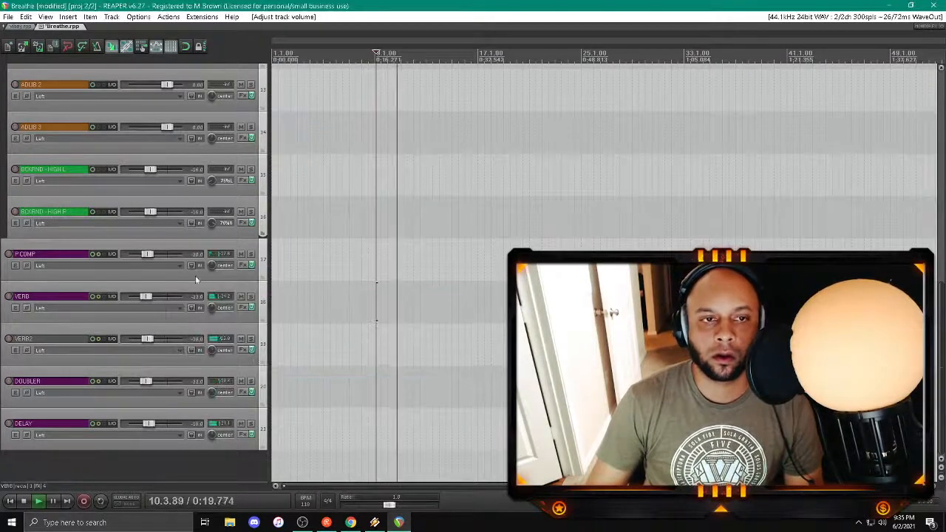
Step: Delete the LEAD 1 take, record a short replacement from about bar 8.3 and play it back
scroll(167, 270, up, 3)
scroll(167, 269, up, 3)
click(387, 221)
key(Delete)
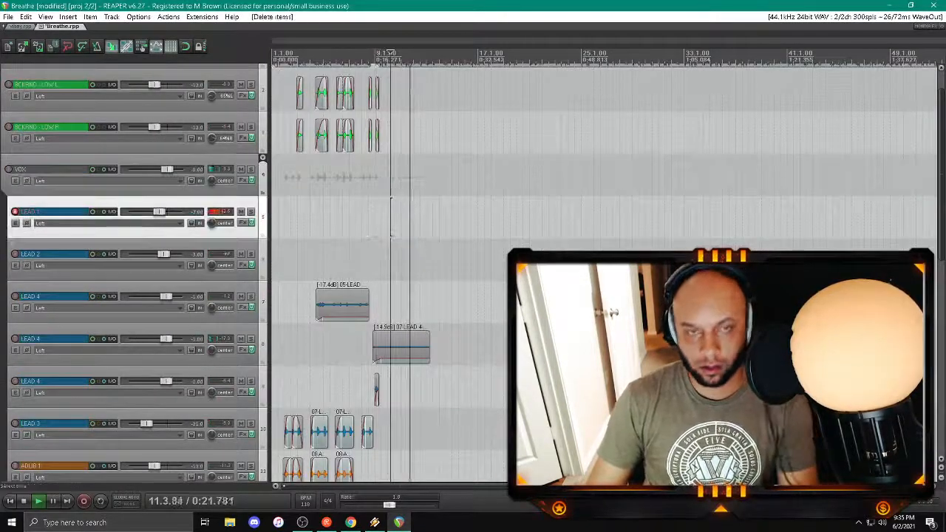
click(362, 216)
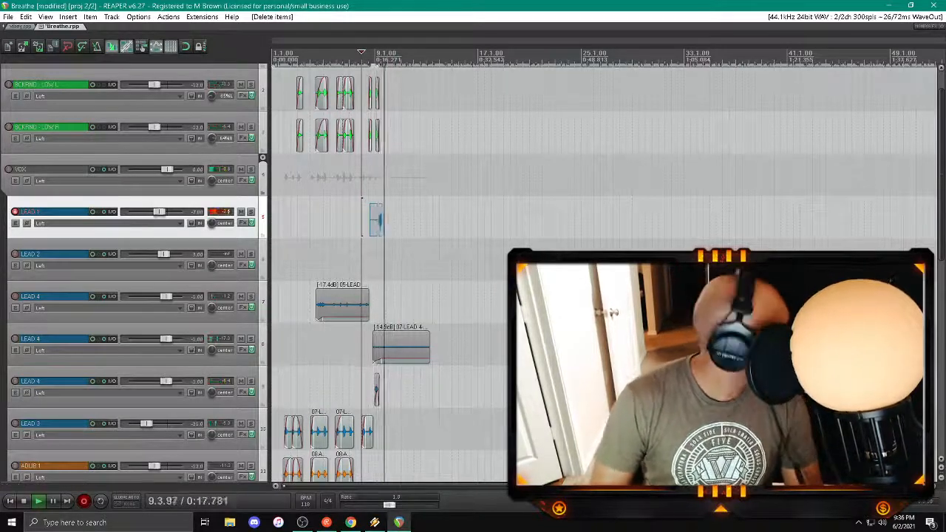
key(space)
click(377, 219)
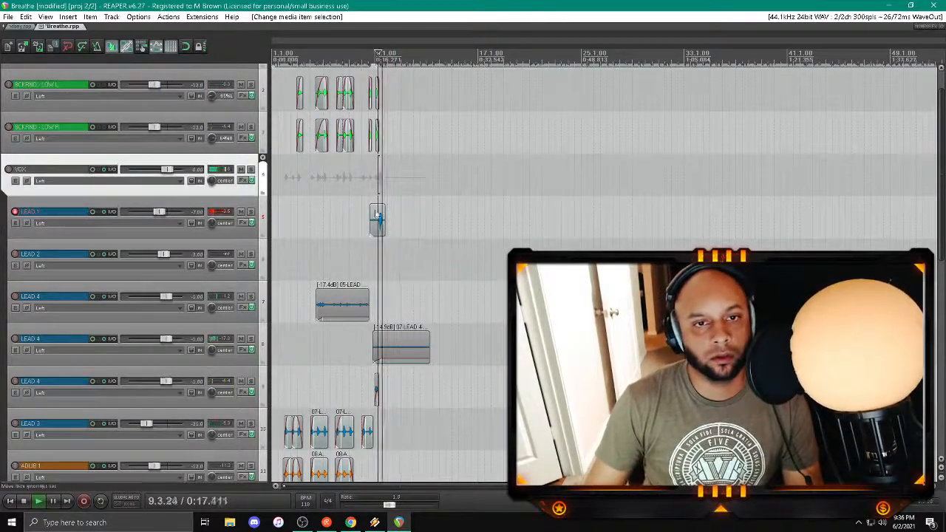
Step: Trim the LEAD 1 clip closely around the sung phrase just after bar 9, fade it in and replay it
scroll(378, 220, up, 5)
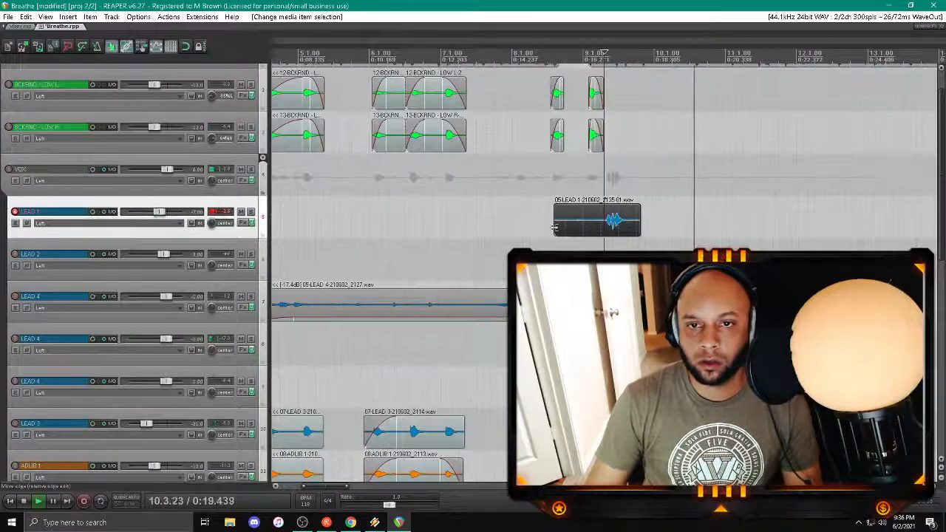
drag(554, 226, 622, 228)
click(594, 242)
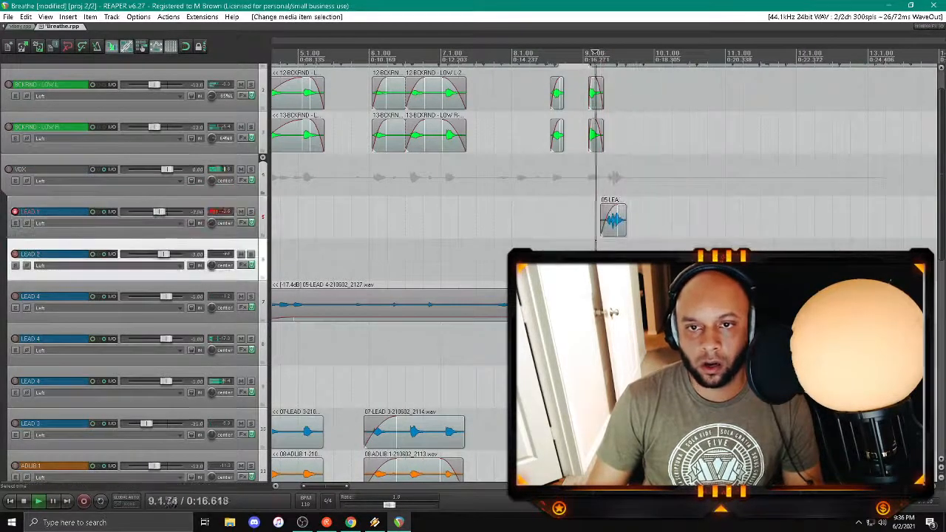
Step: Arm LEAD 2 for recording in place of LEAD 1 and replay from about bar 9
click(14, 253)
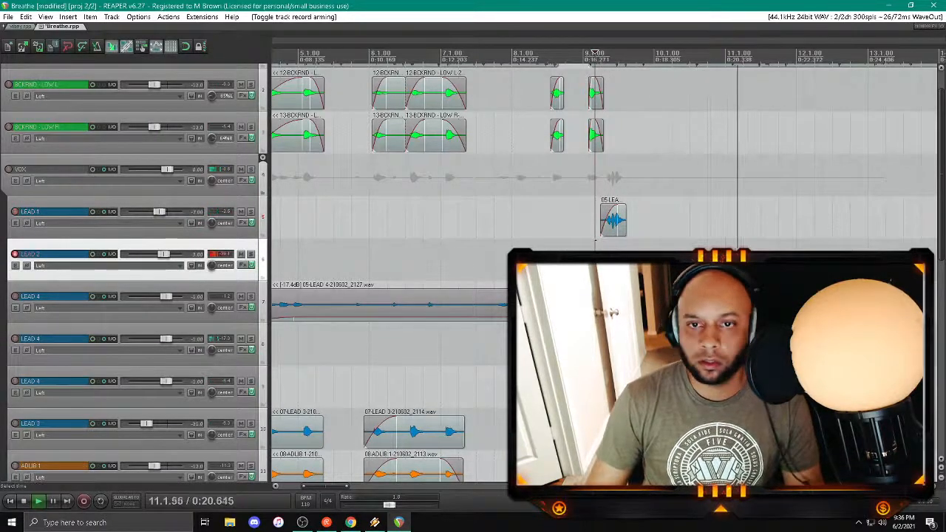
scroll(595, 53, down, 2)
drag(362, 487, 401, 488)
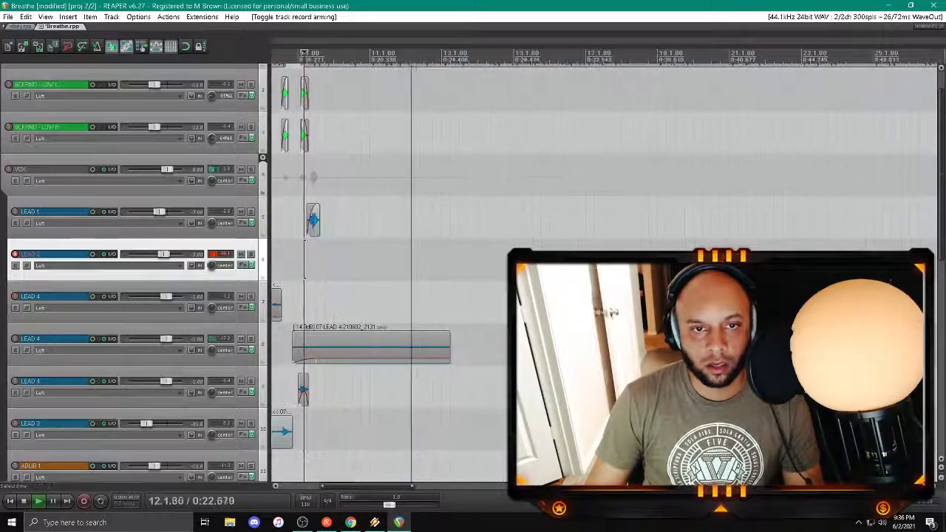
click(305, 257)
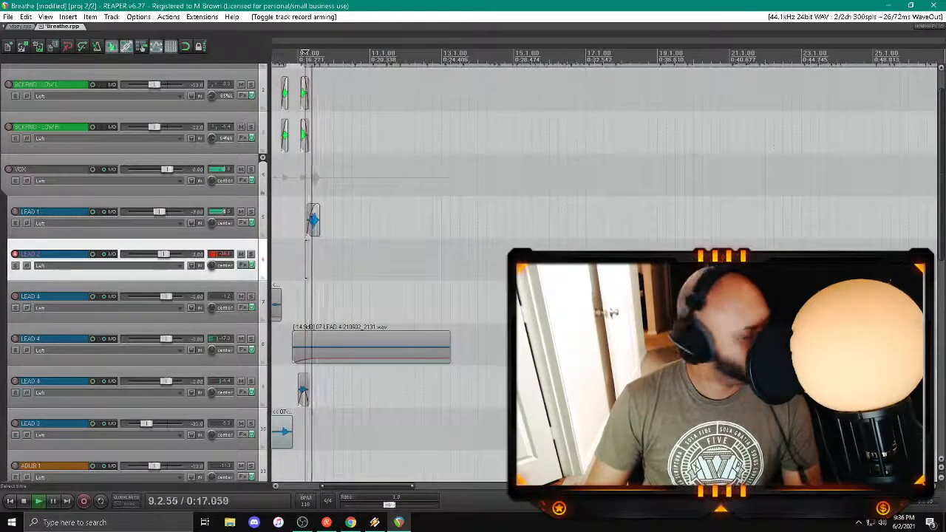
Step: Lower H-Delay's dry/wet mix on LEAD 1 and set its feedback to 10 while replaying
click(241, 223)
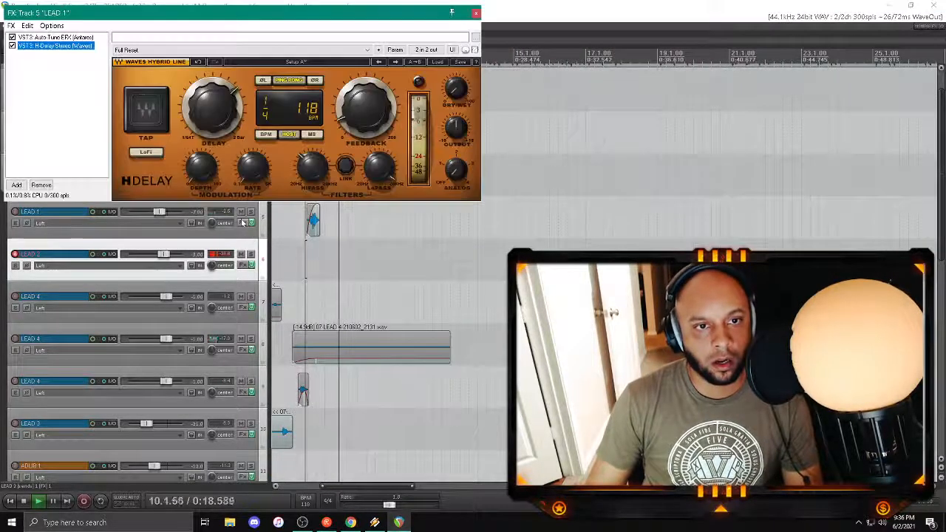
double_click(456, 86)
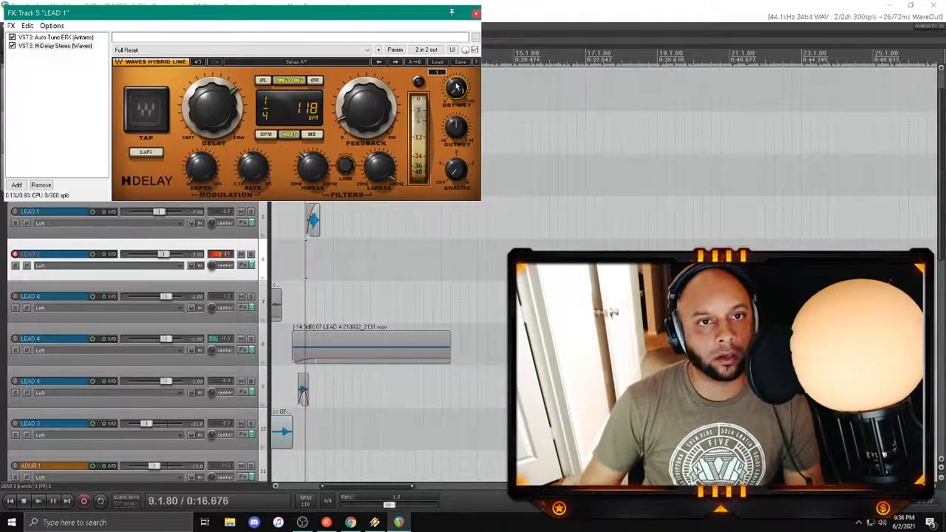
key(space)
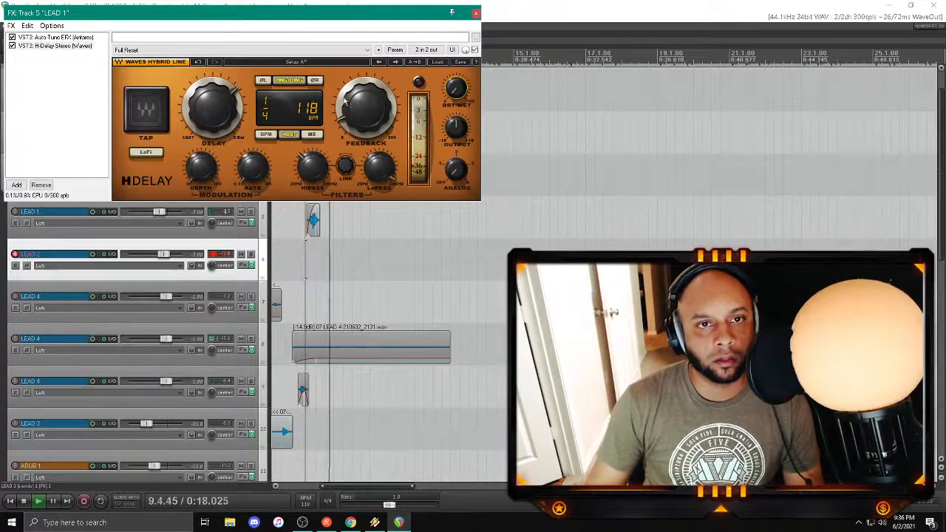
double_click(364, 109)
text(10)
key(Return)
key(space)
key(space)
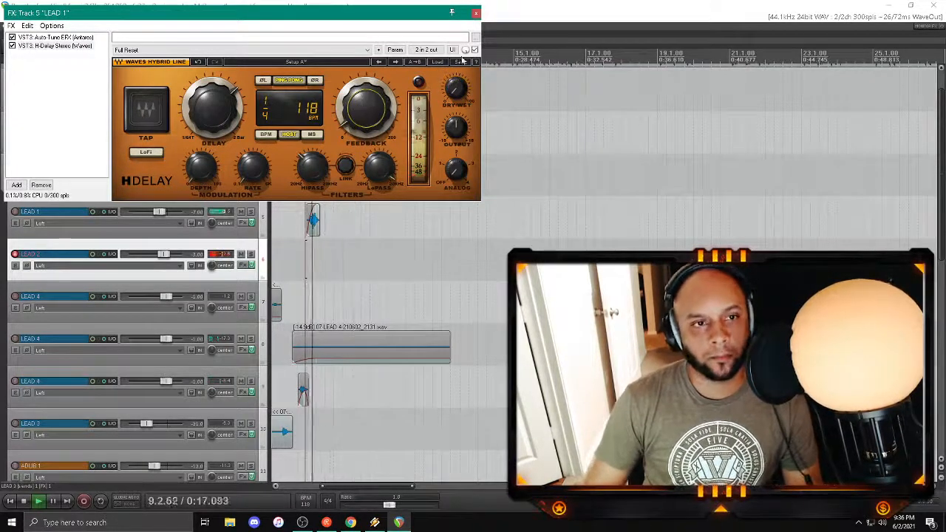
Step: Lower the LoPass filter of H-Delay on LEAD 1, replay from just before bar 9 and save the project
drag(380, 173, 380, 186)
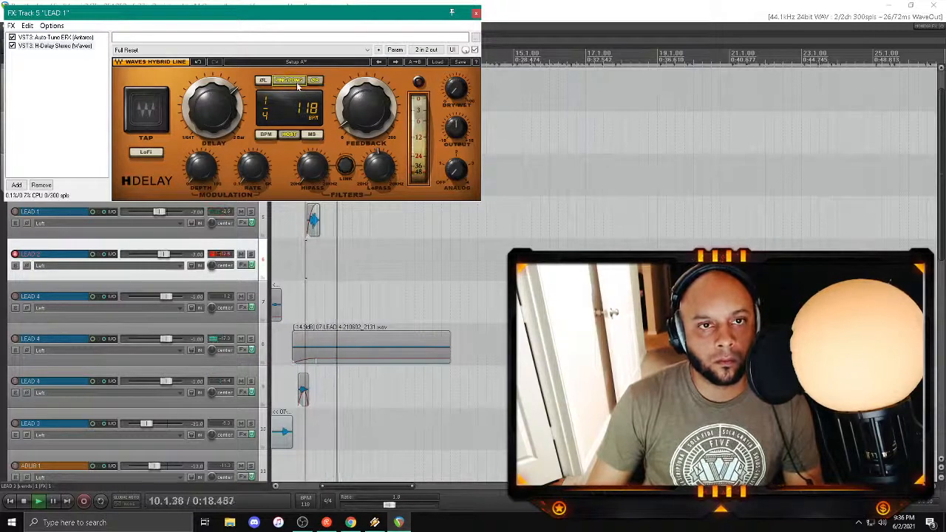
key(Escape)
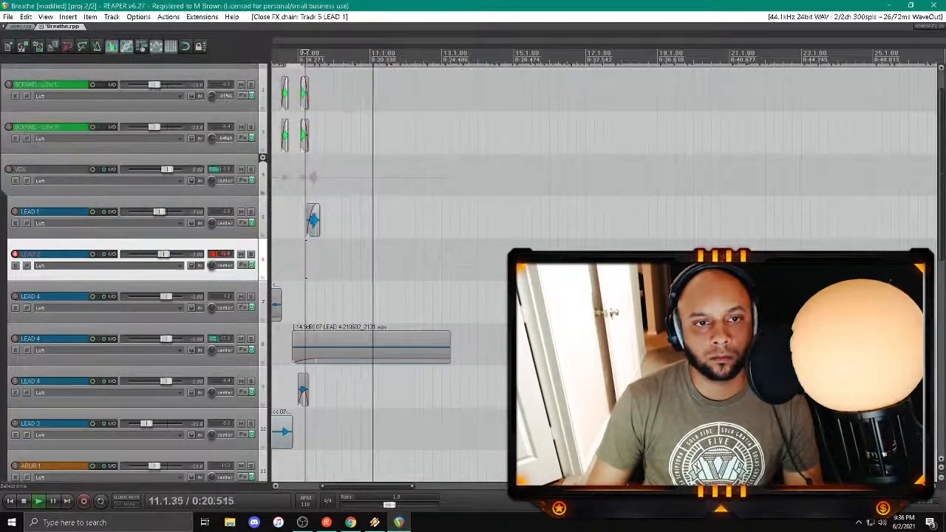
click(299, 178)
key(ctrl+s)
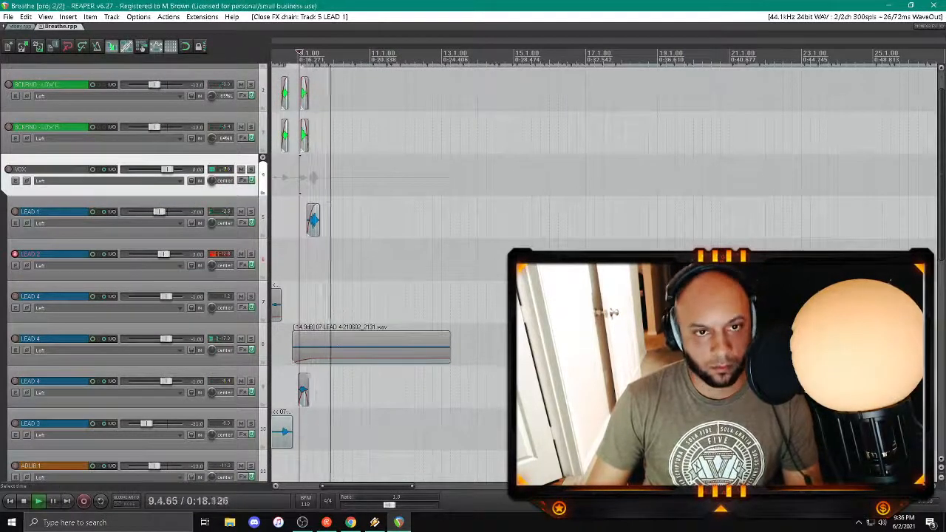
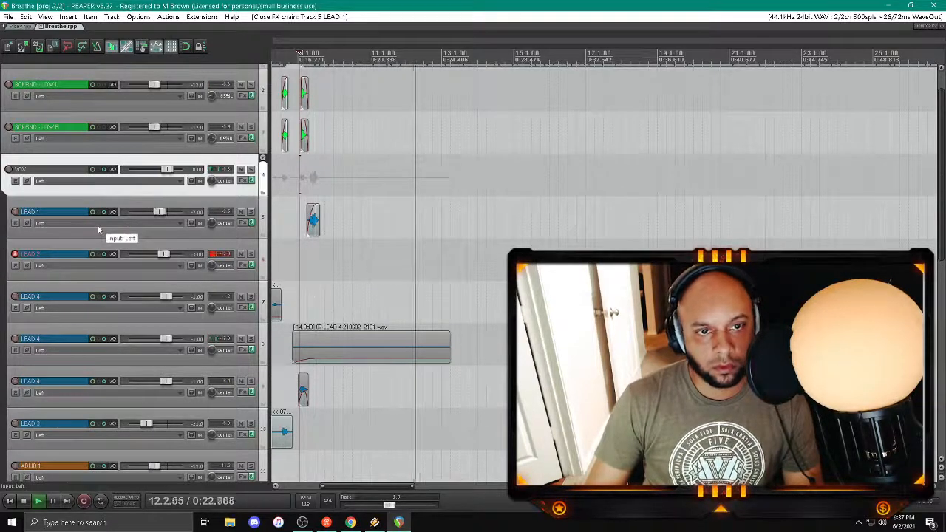
Step: Play back the recorded vocals around bar 9, followed by a replay of the song from the beginning
key(space)
key(space)
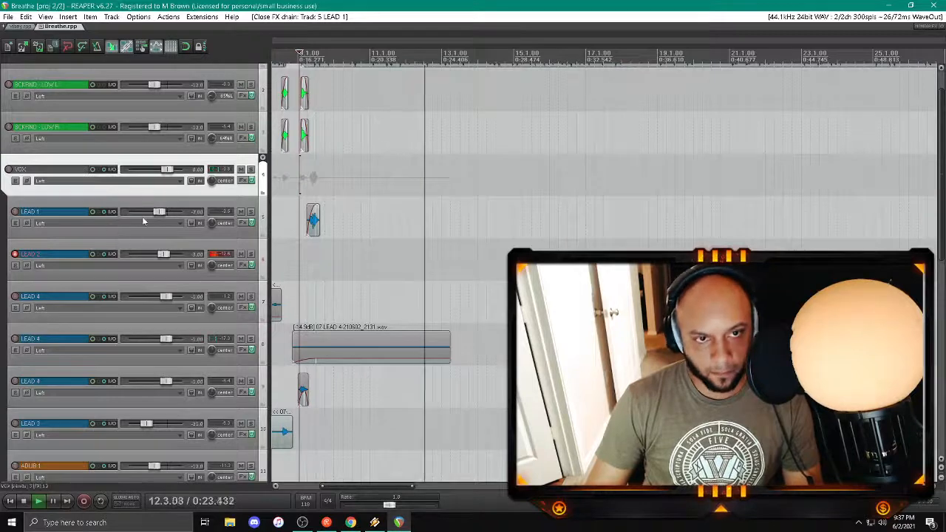
key(space)
key(space)
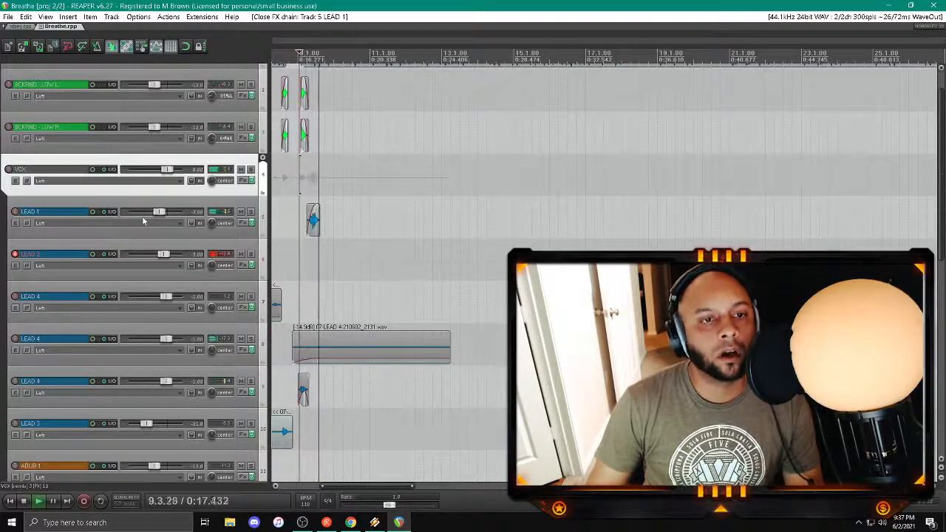
scroll(296, 236, down, 4)
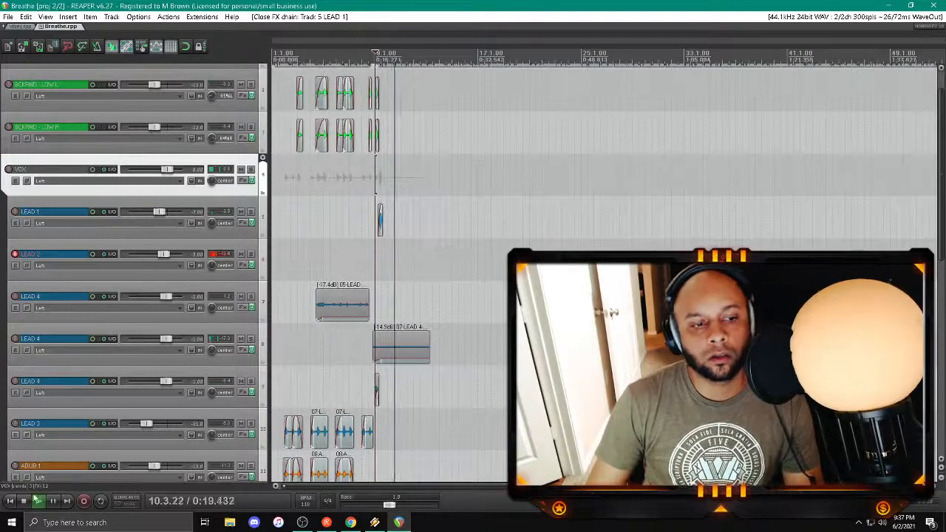
click(11, 501)
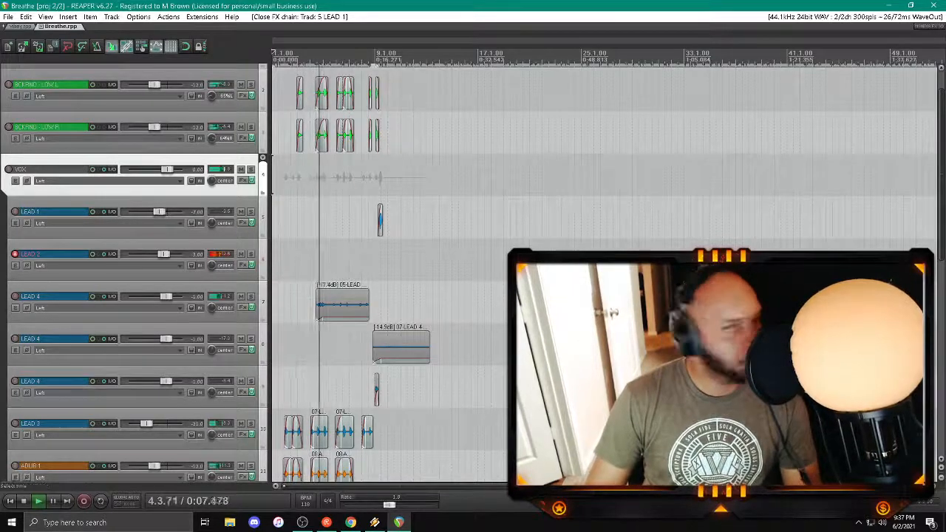
Step: Record a vocal take on the LEAD 2 track from just before bar 9 and play it back
click(25, 259)
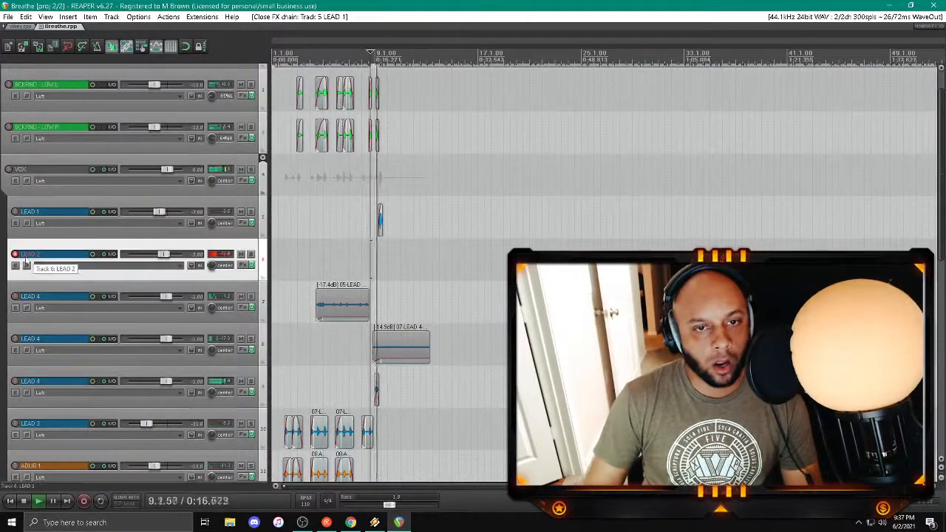
key(ctrl+r)
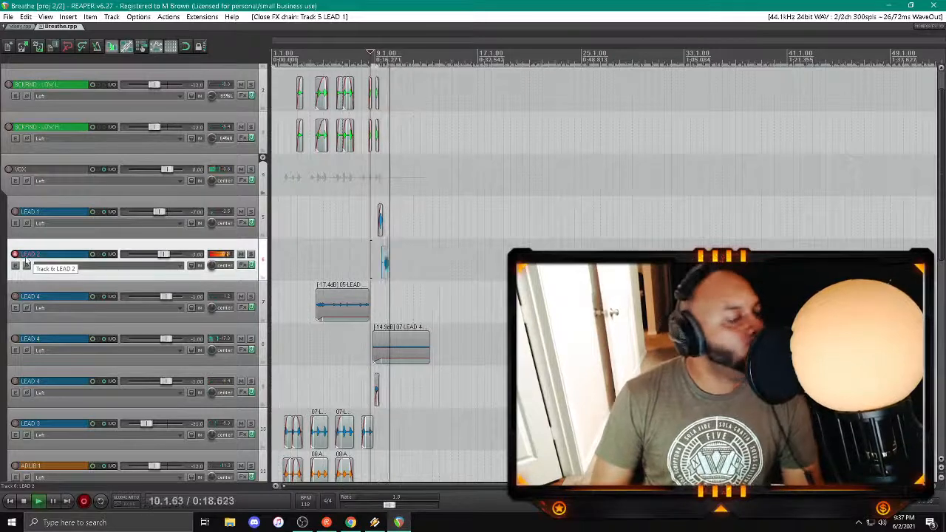
key(space)
key(space)
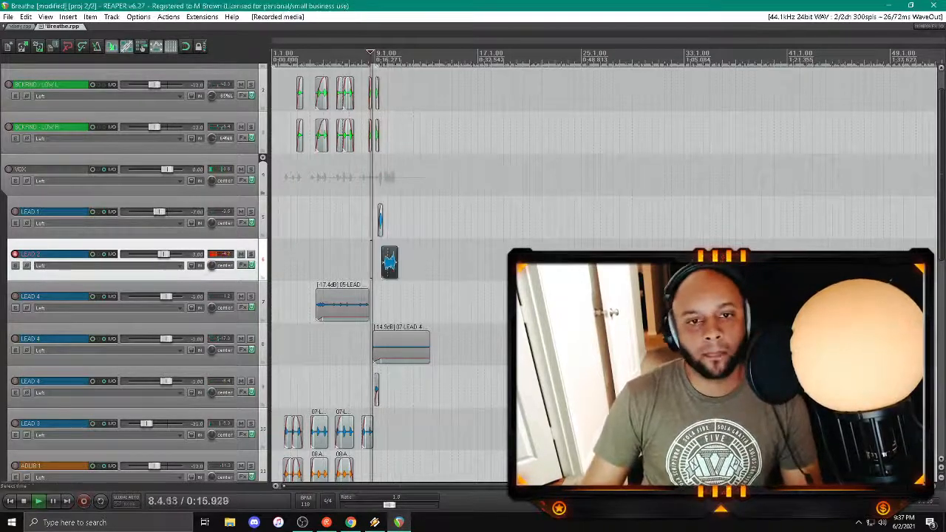
Step: Listen to the recorded phrase after bar 9 and delete its clip from the LEAD 2 track
click(383, 303)
scroll(383, 303, up, 3)
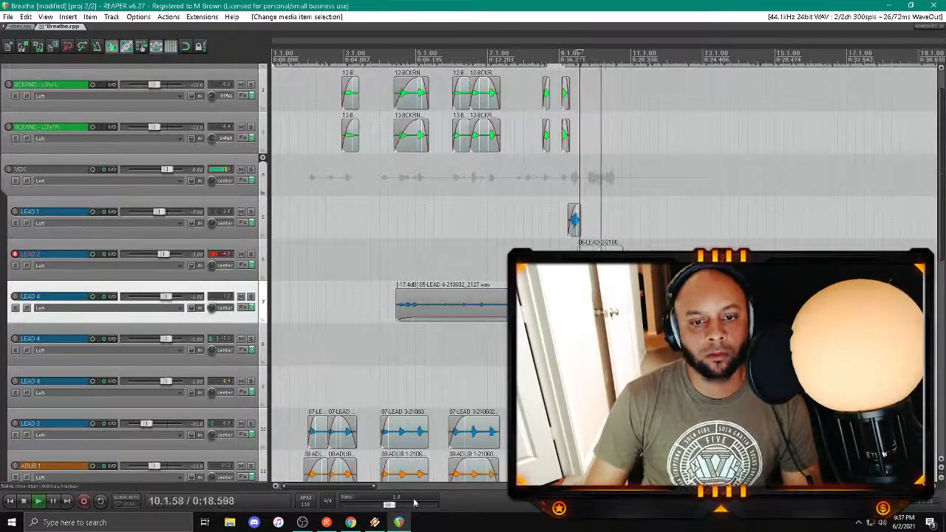
mouse_move(351, 488)
mouse_down()
mouse_move(400, 495)
mouse_move(367, 493)
mouse_up()
click(495, 269)
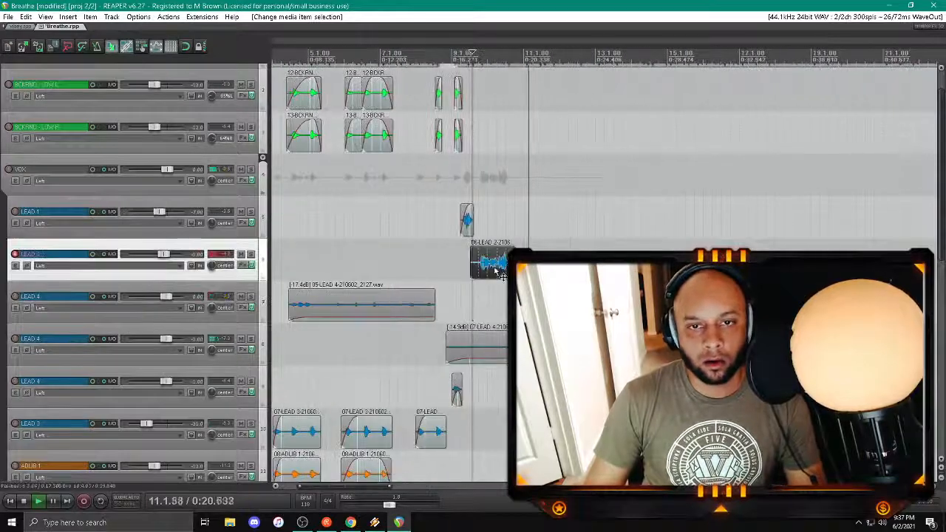
key(Delete)
Step: Record another vocal take on LEAD 2 starting shortly before bar 9 and listen to it
click(448, 267)
key(ctrl+r)
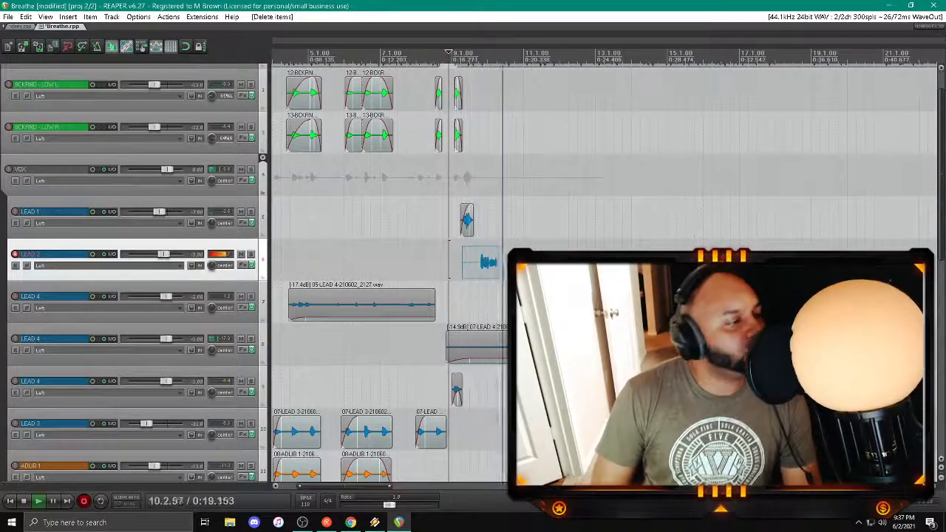
key(space)
key(Return)
key(space)
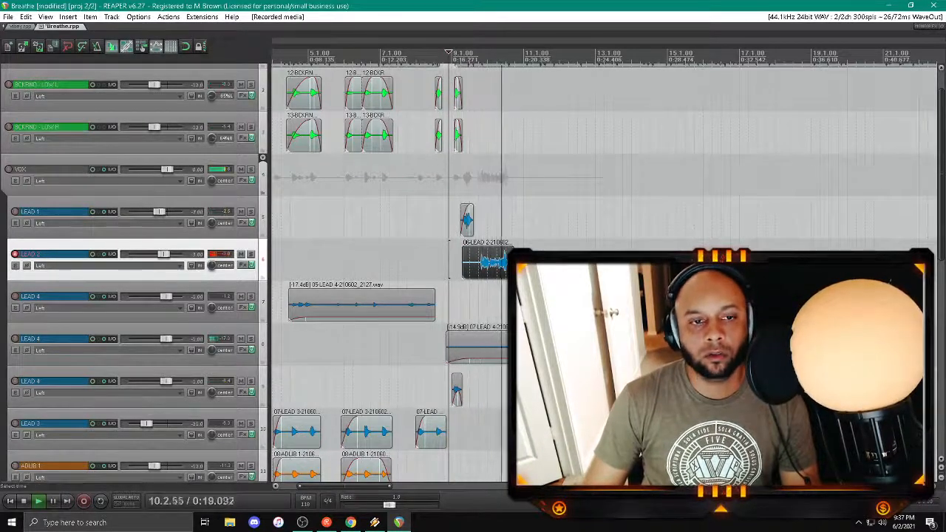
key(space)
Step: Set the key of the LEAD 2 track's Auto-Tune EFX plug-in to Bb
click(247, 265)
click(441, 182)
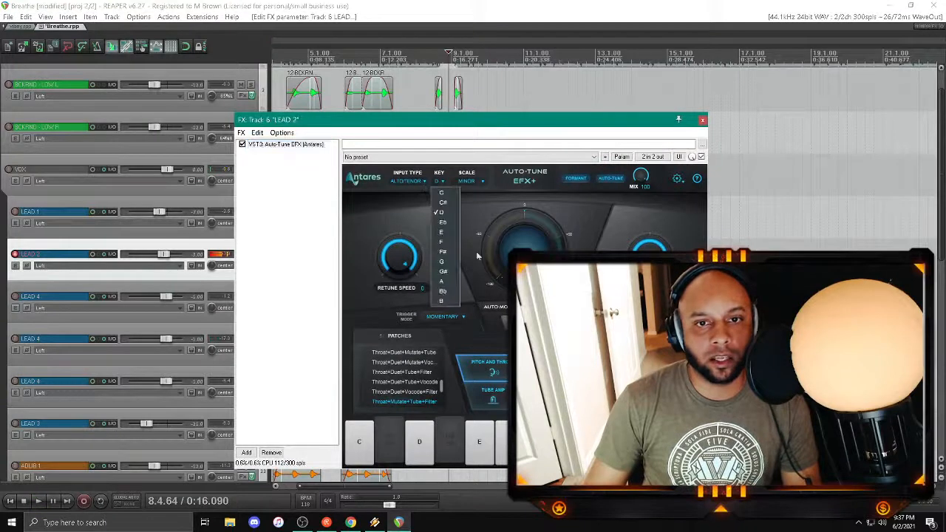
click(450, 293)
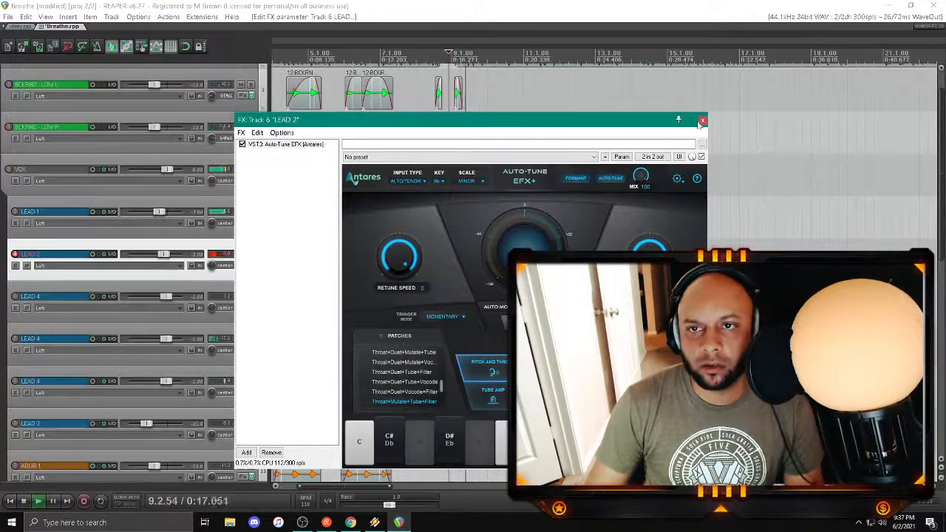
click(702, 120)
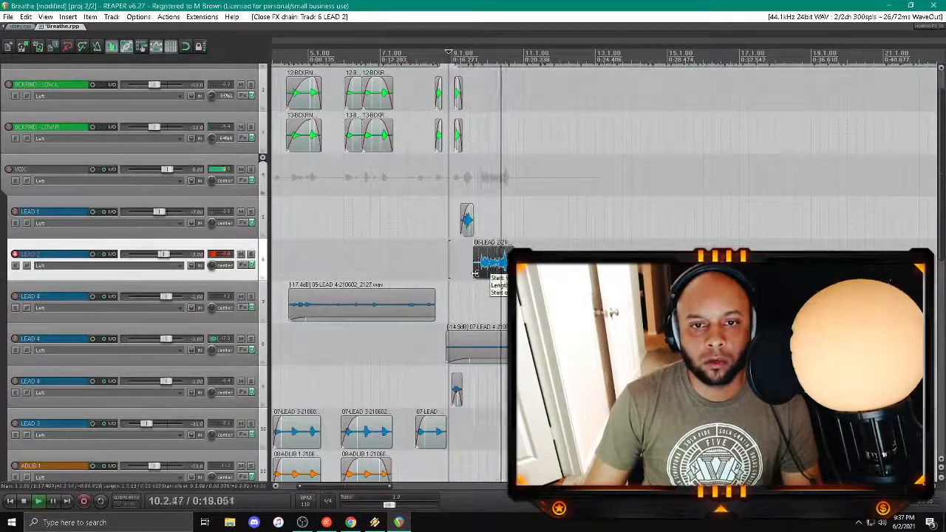
Step: Replace the LEAD 2 take with a new recording from just before bar 9, trimming and fading in its start
drag(475, 273, 478, 264)
key(Delete)
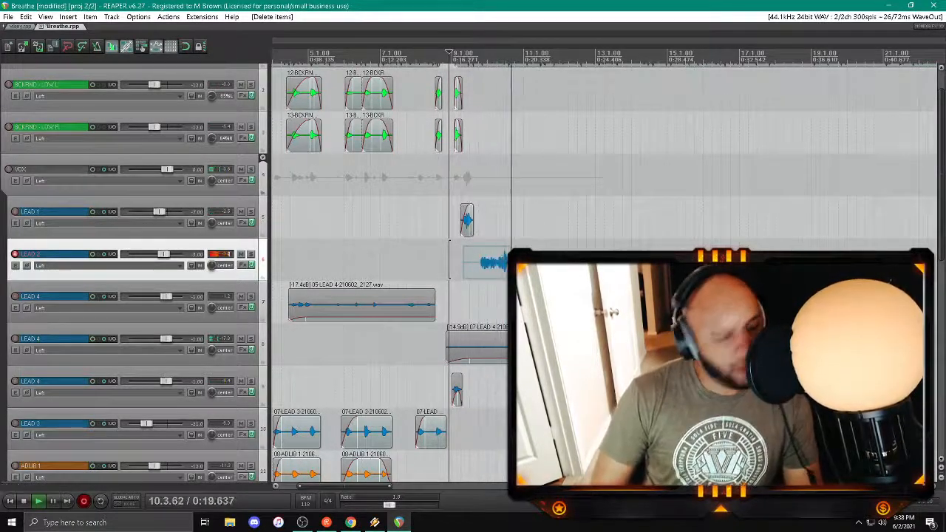
key(space)
key(Return)
key(space)
click(470, 303)
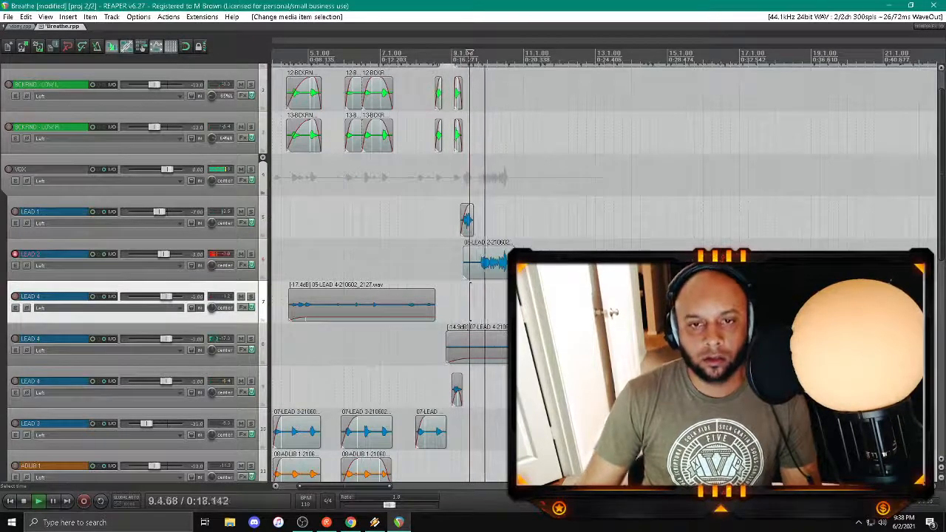
drag(464, 274, 485, 251)
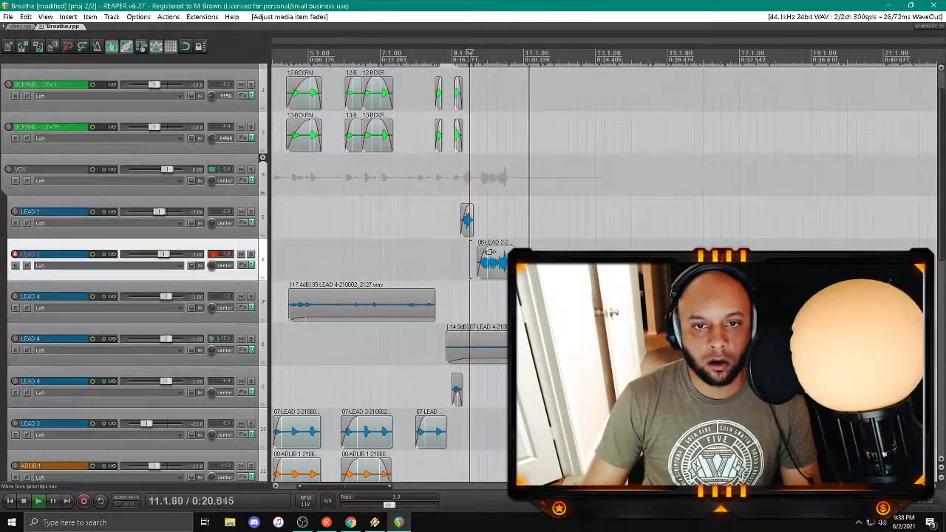
Step: Check the Auto-Tune EFX settings in the LEAD 2 track's effects chain
click(242, 267)
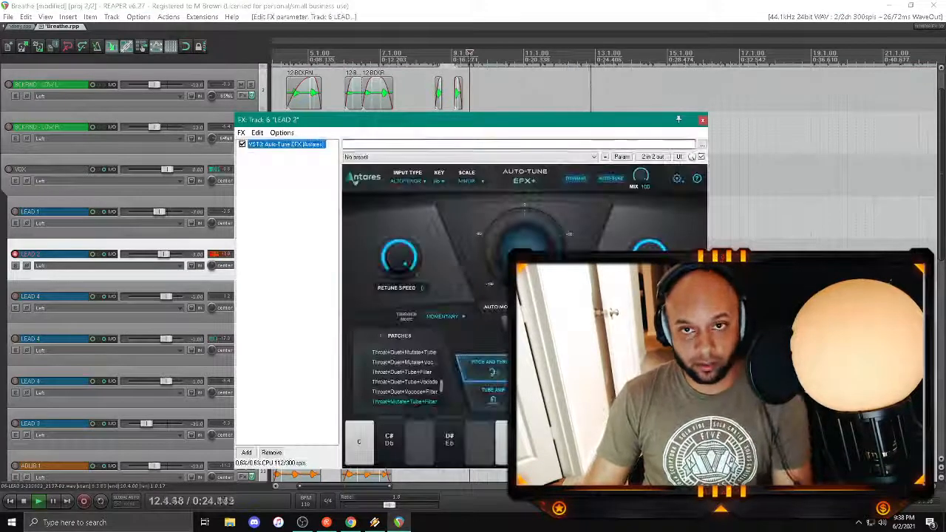
click(703, 121)
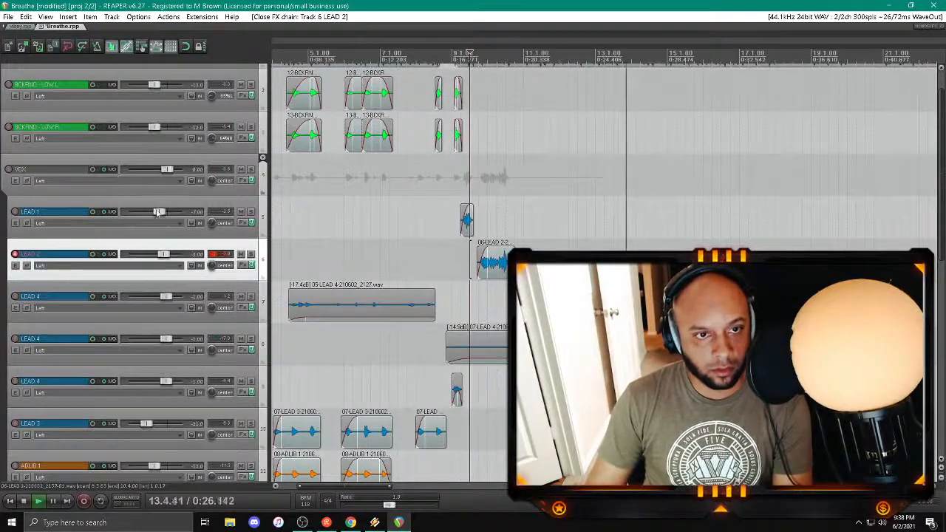
click(244, 266)
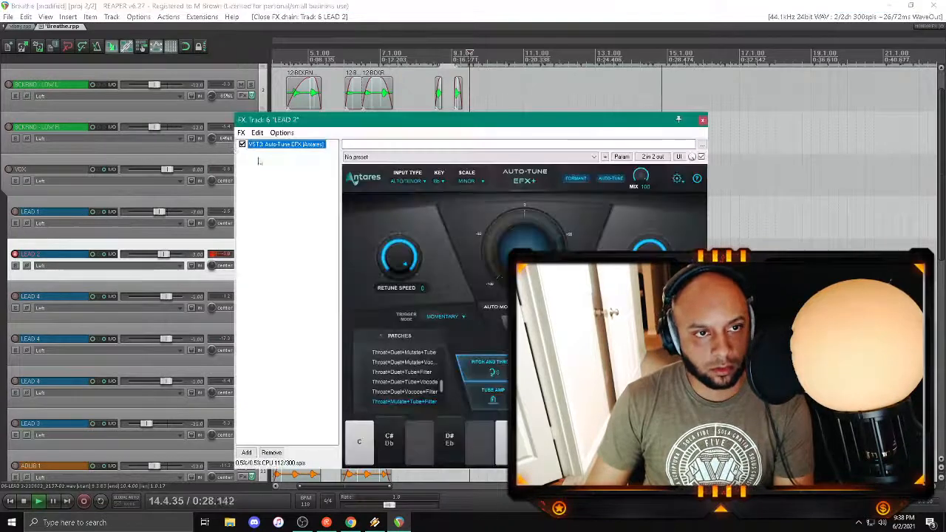
click(702, 121)
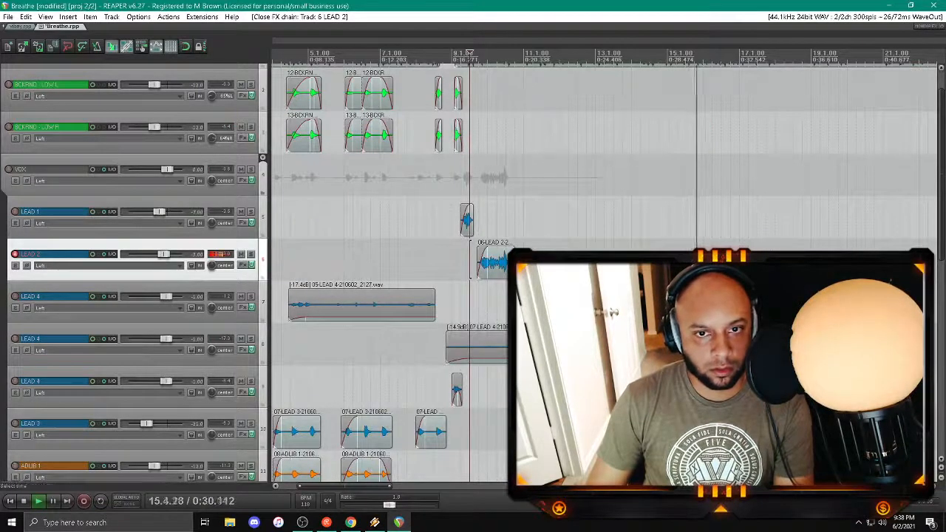
Step: Lower the DELAY track's volume to -22 dB while the section after bar 9 plays
click(496, 219)
scroll(138, 276, down, 6)
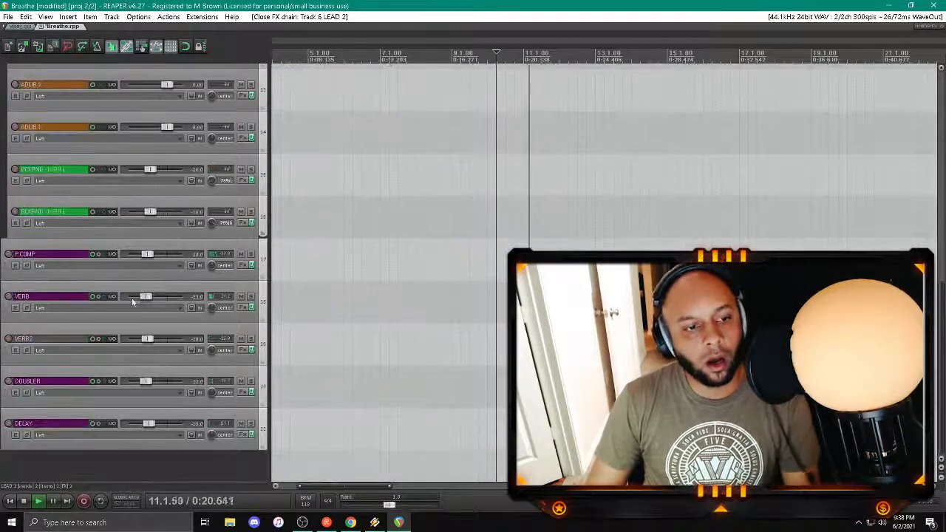
right_click(149, 425)
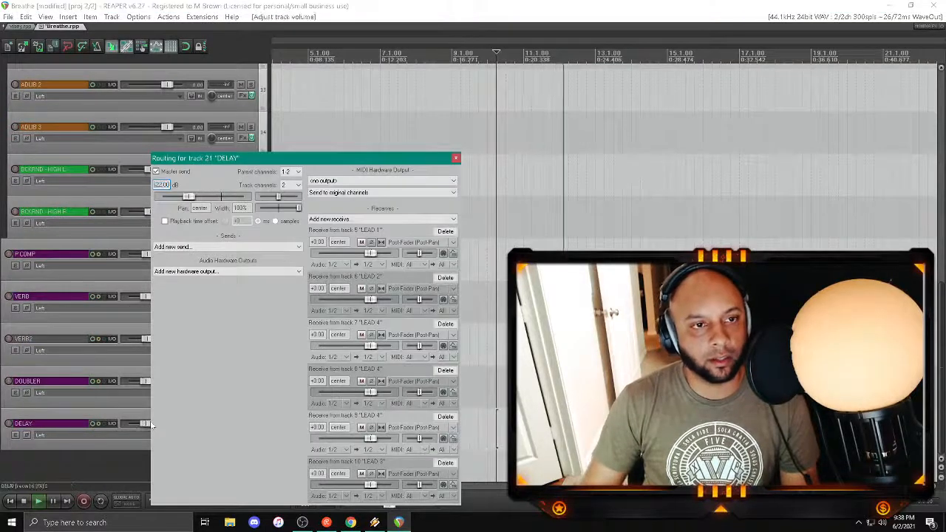
click(454, 159)
scroll(454, 222, up, 10)
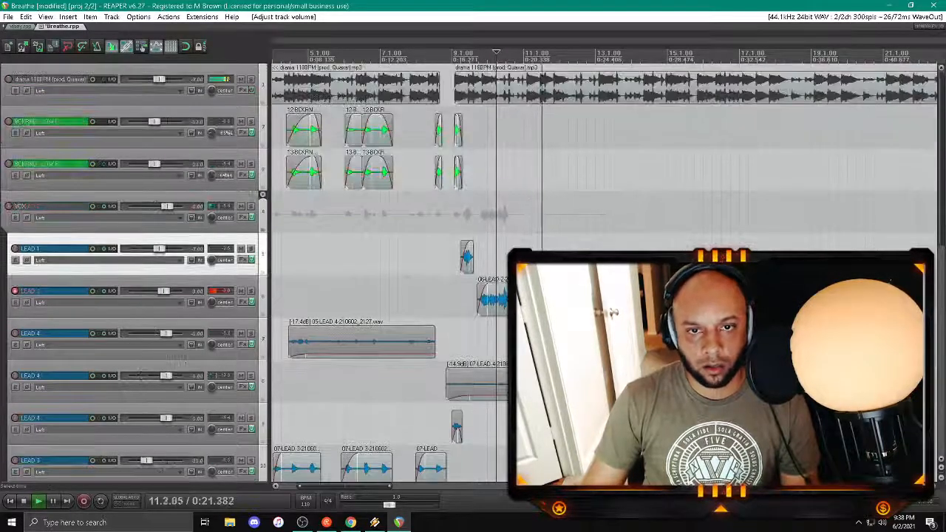
Step: Play back the section from bar 9 and save the project
click(458, 297)
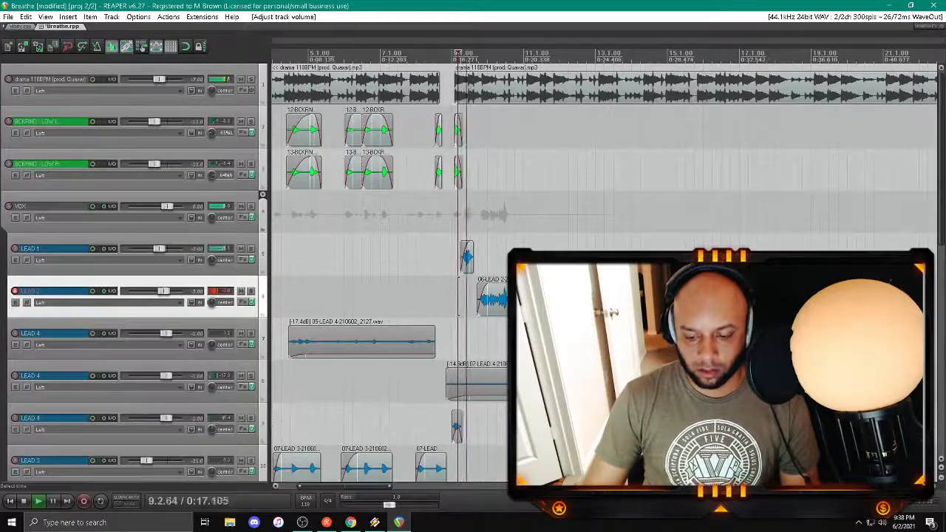
key(space)
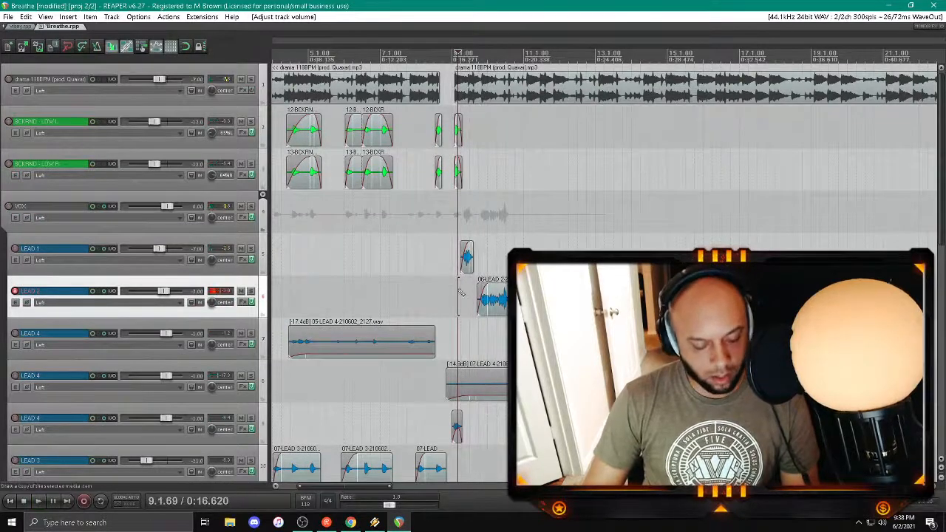
key(ctrl+s)
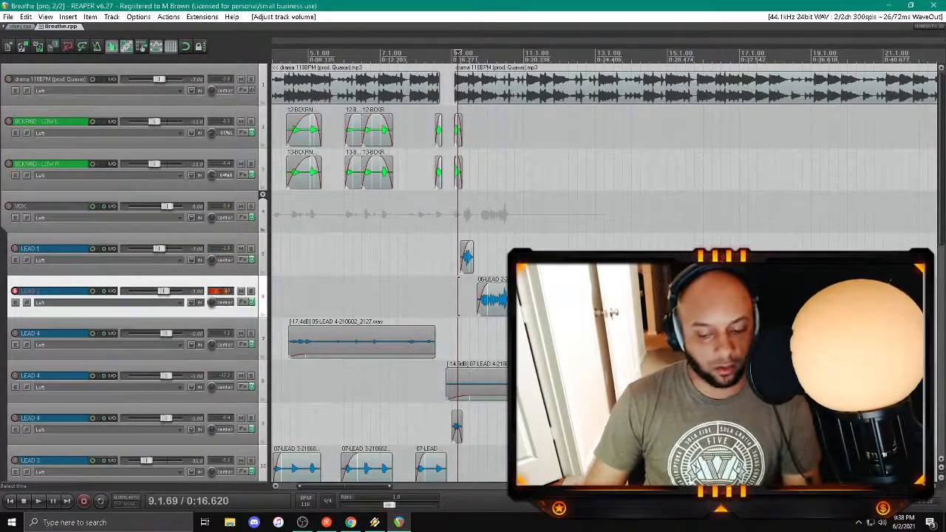
key(space)
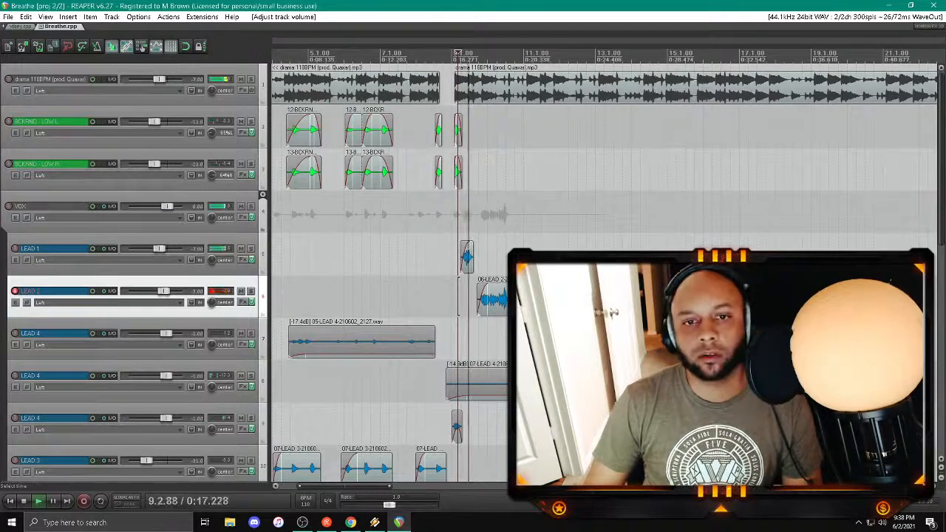
key(space)
Step: Replay the LEAD 2 take against the beat from just before bar 9 and delete the take
click(499, 301)
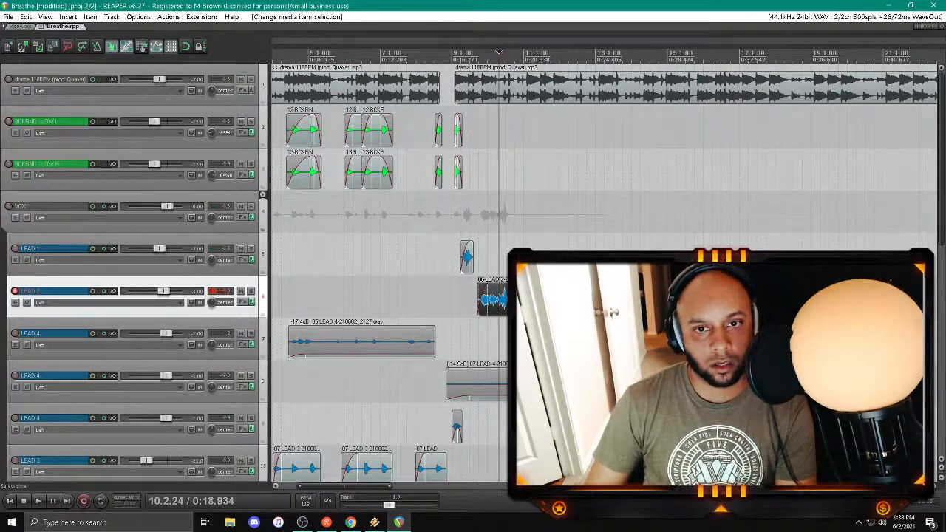
click(443, 300)
click(446, 300)
key(space)
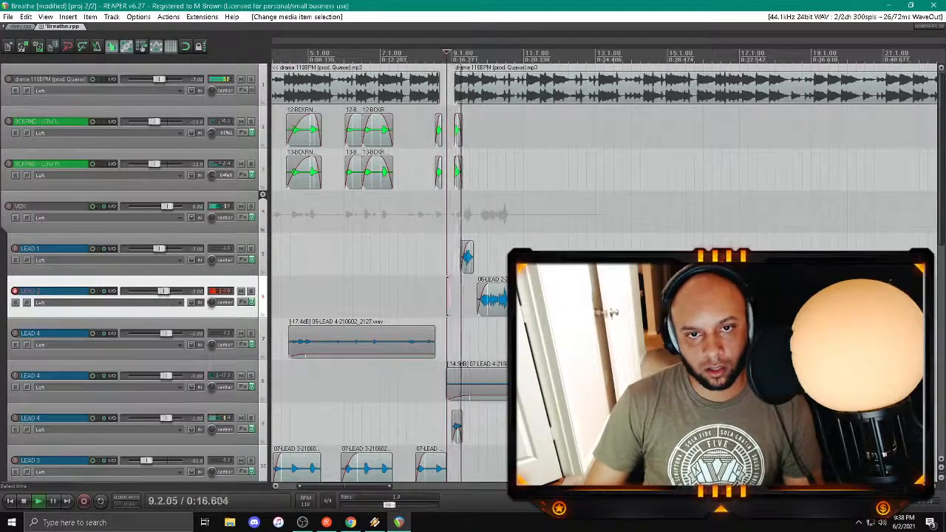
scroll(385, 473, up, 4)
drag(320, 487, 335, 488)
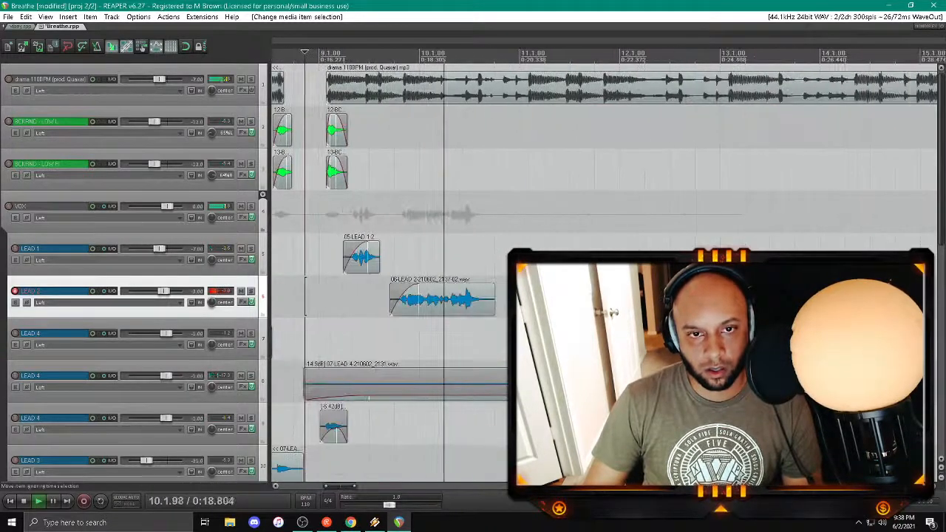
click(444, 304)
key(Delete)
Step: Delete the short vocal clip just after bar 9 on the LEAD 1 track
click(316, 255)
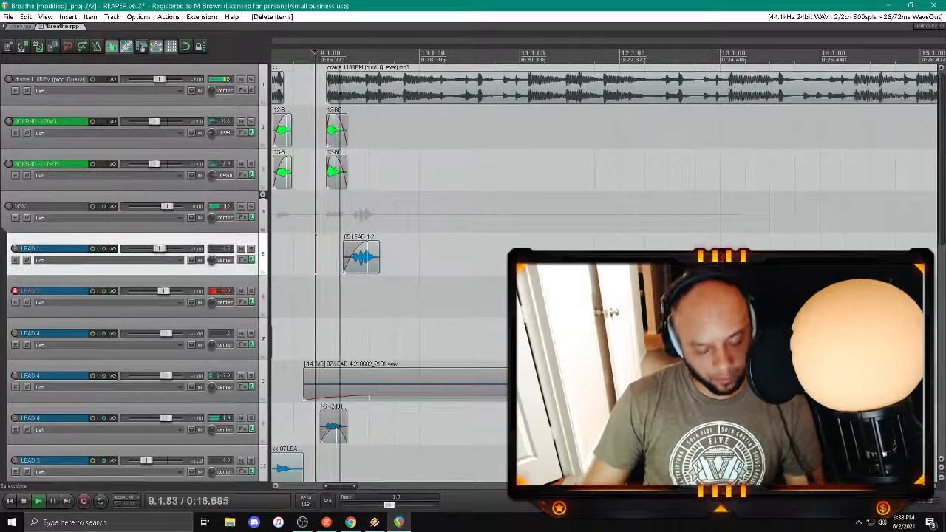
click(354, 253)
key(Delete)
Step: Record a new short vocal phrase on LEAD 2 just after bar 9 and play it back
click(291, 255)
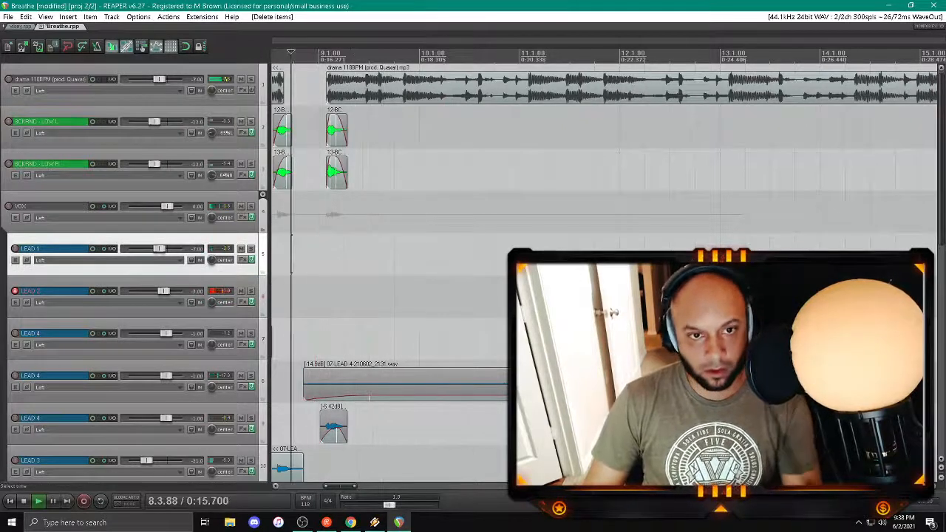
key(ctrl+r)
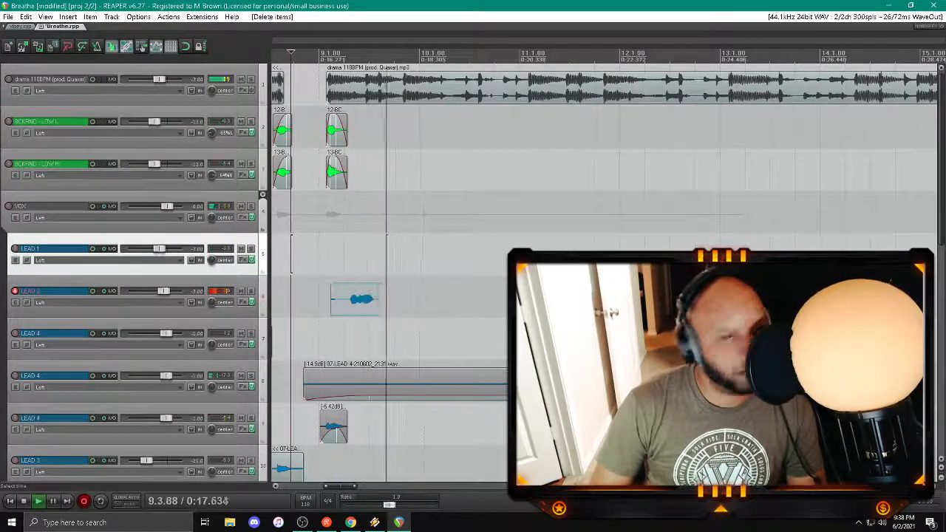
key(space)
key(Return)
key(space)
click(346, 255)
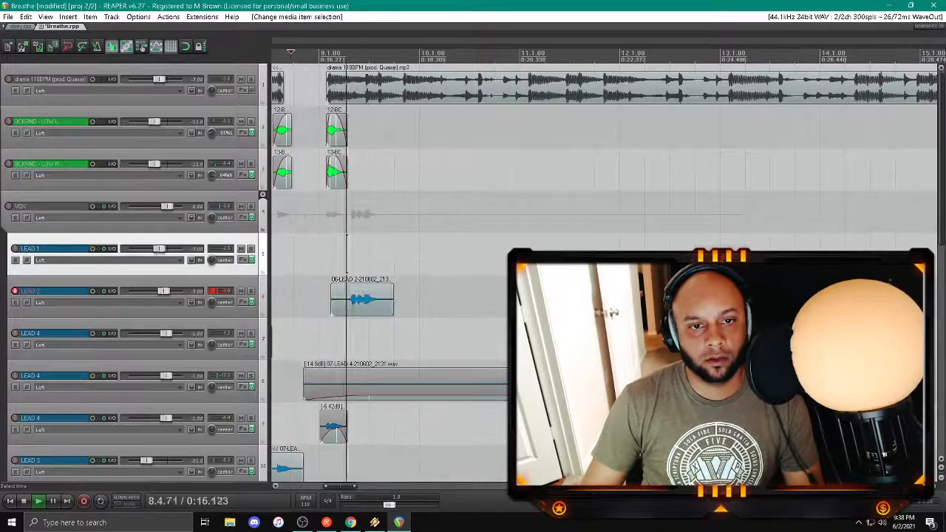
Step: Delete the LEAD 2 vocal clip just after bar 9 and restart playback from just before bar 9
click(343, 299)
key(Delete)
click(306, 255)
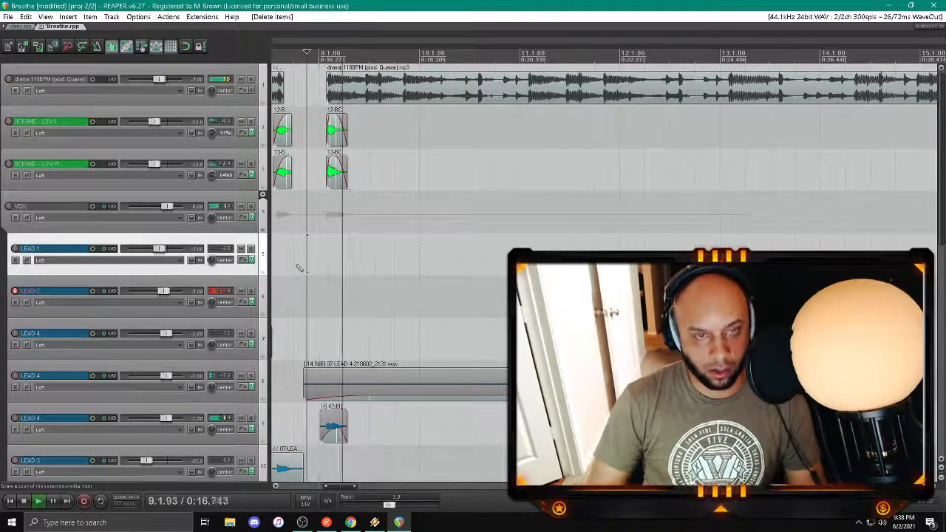
Step: Record another short vocal phrase on LEAD 2 just after bar 9 and discard the recorded file
key(space)
key(space)
key(ctrl+r)
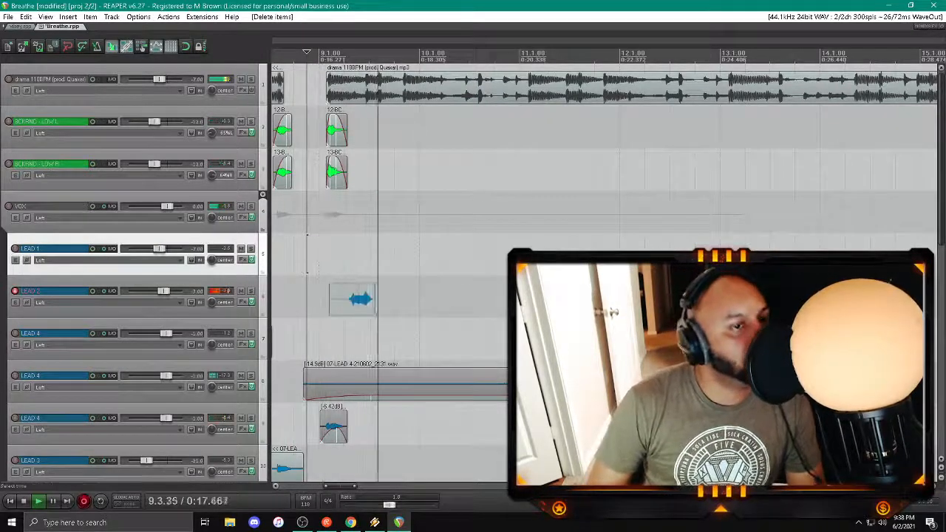
key(space)
click(569, 324)
click(452, 292)
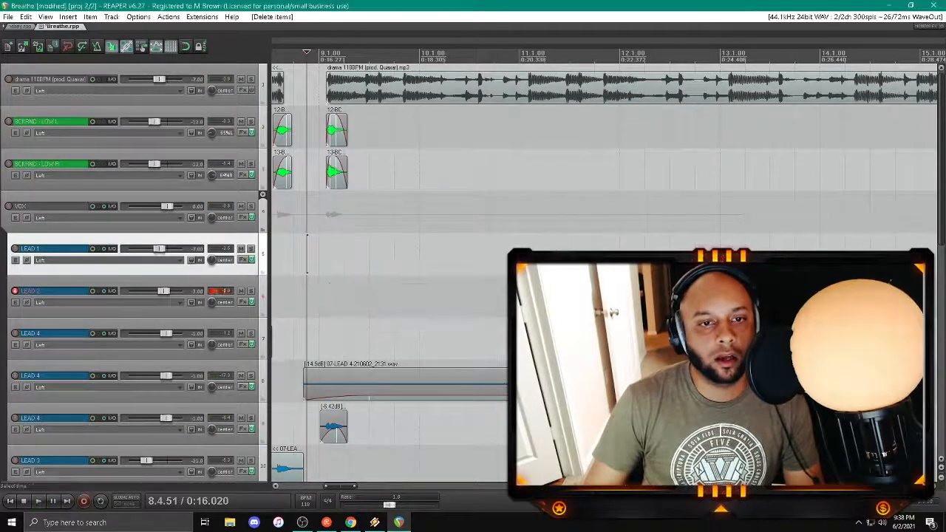
Step: Record and keep a new LEAD 2 phrase just after bar 9, trimming its edges with fades
click(288, 249)
key(space)
key(ctrl+r)
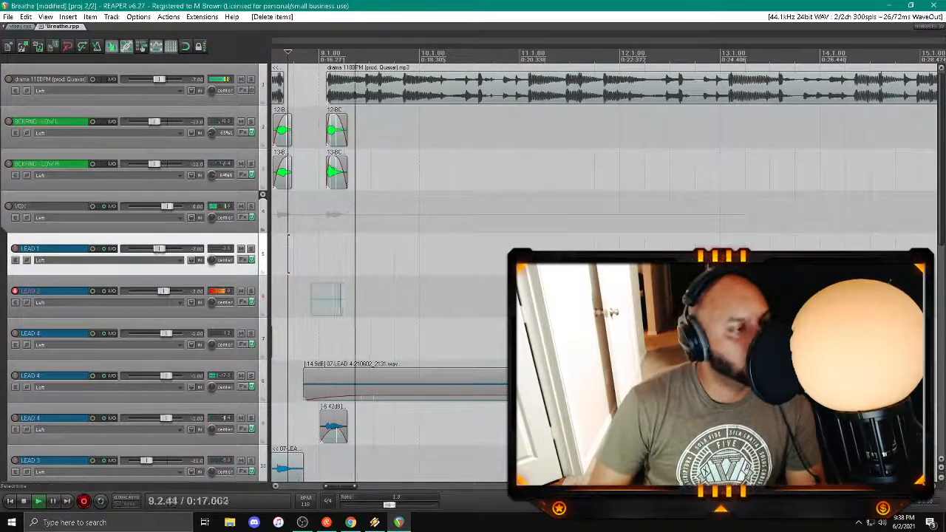
key(space)
key(Return)
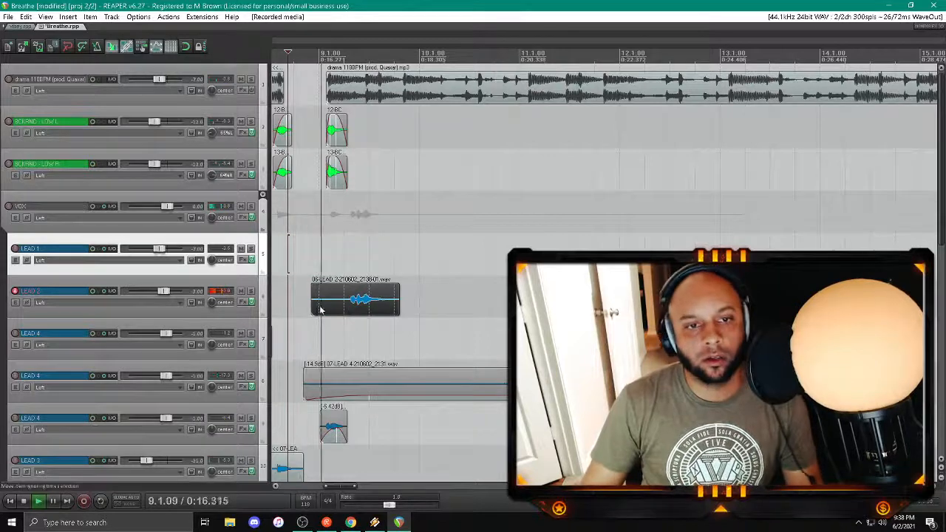
drag(312, 308, 371, 287)
click(333, 257)
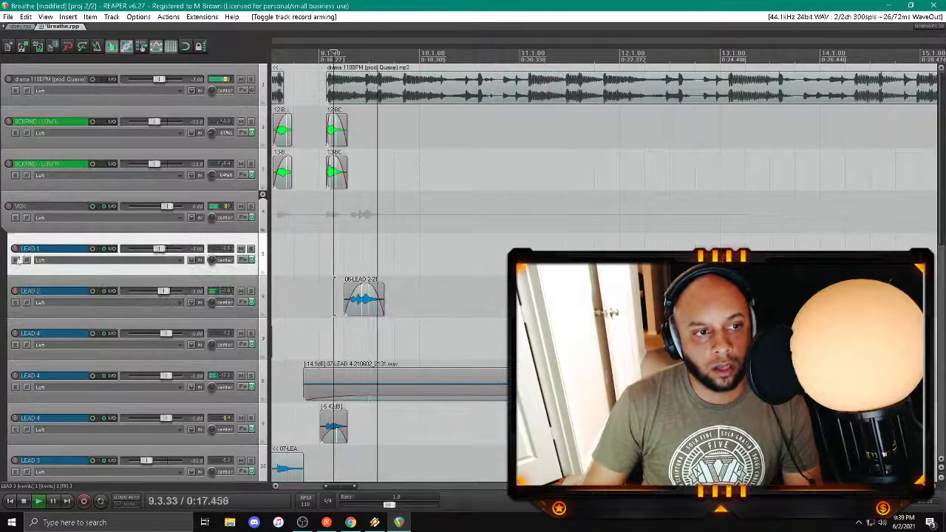
Step: Record a vocal phrase on LEAD 1 around bar 10 and trim both of its ends
click(15, 249)
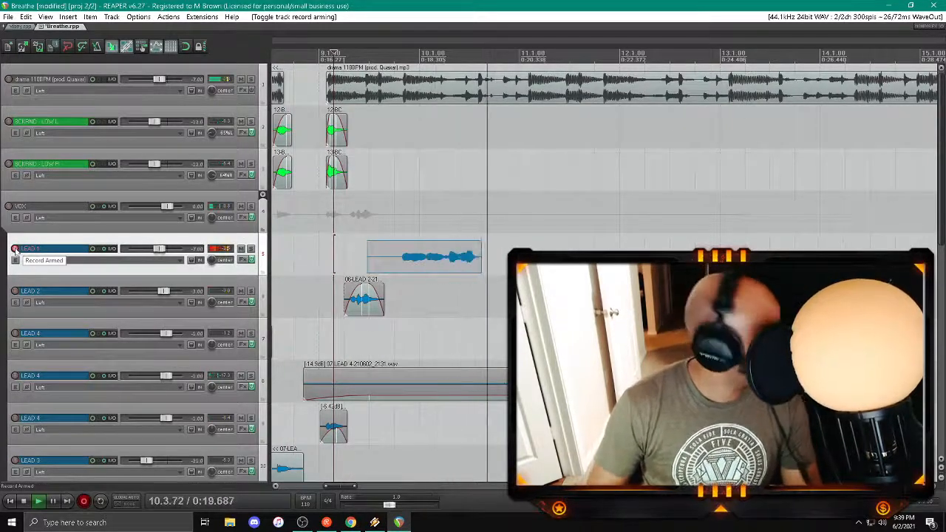
key(space)
drag(370, 264, 412, 246)
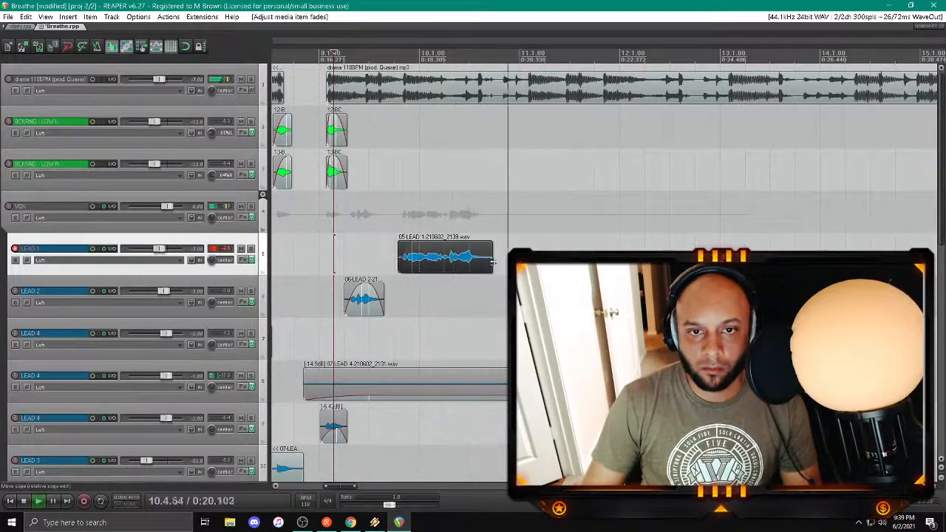
drag(491, 267, 466, 249)
scroll(820, 242, down, 3)
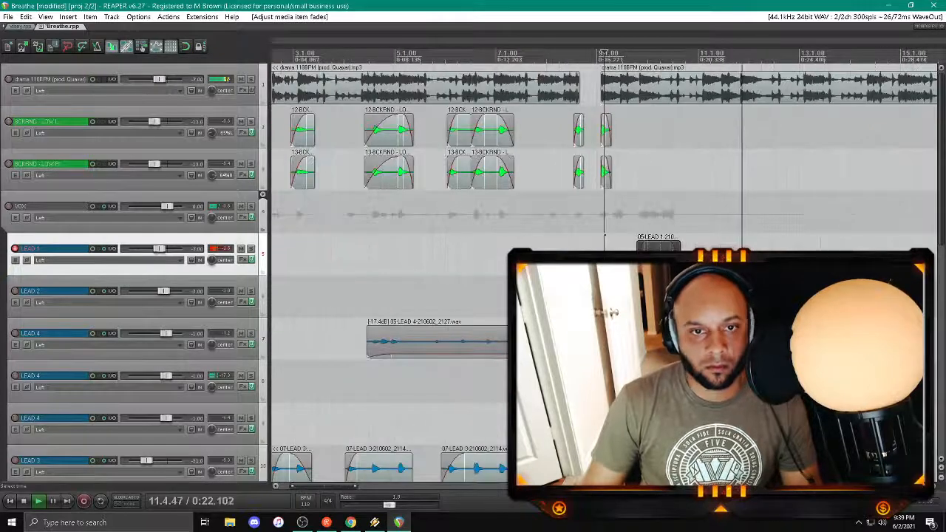
drag(315, 486, 347, 491)
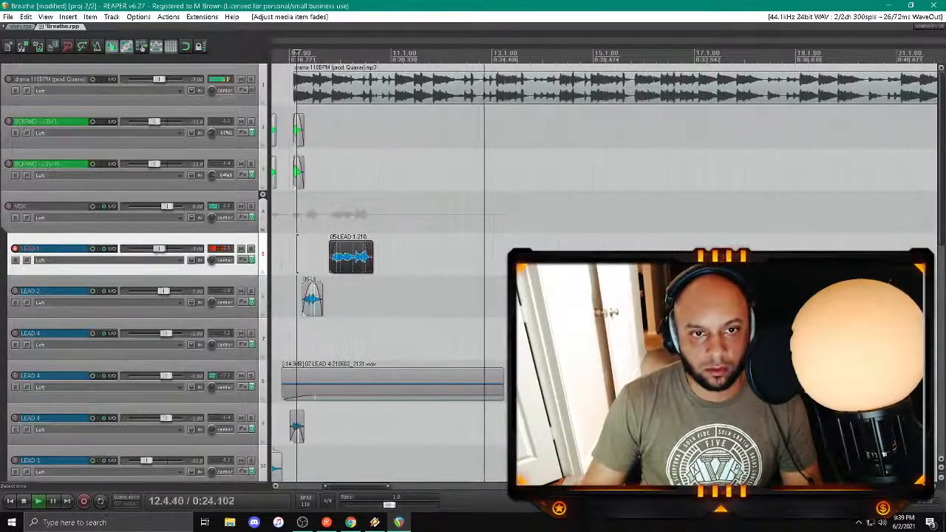
Step: Switch record arming from LEAD 1 to LEAD 2 and record a vocal phrase leading across bar 11
click(325, 214)
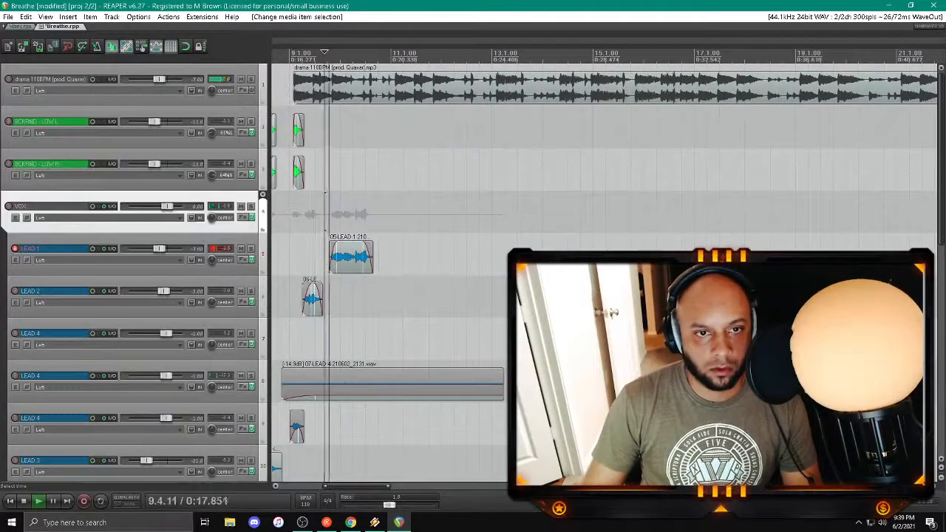
click(14, 249)
click(14, 290)
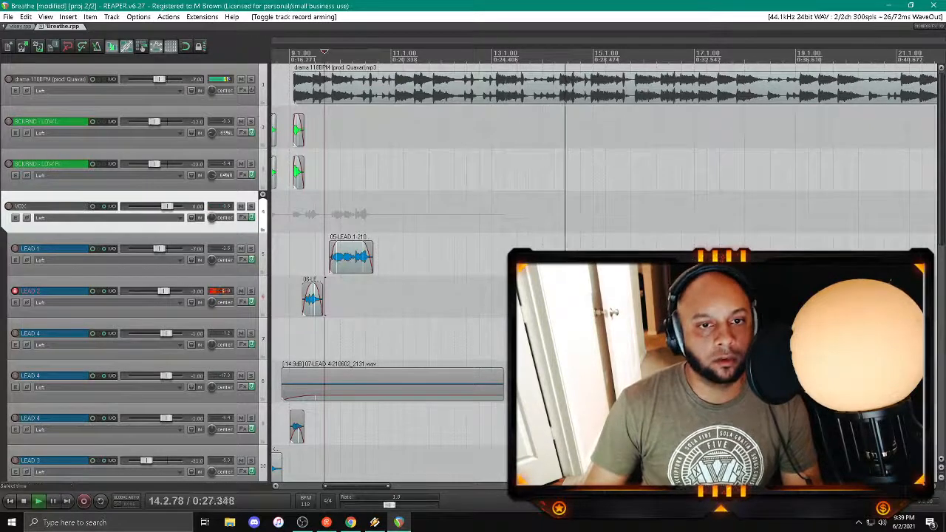
key(space)
key(space)
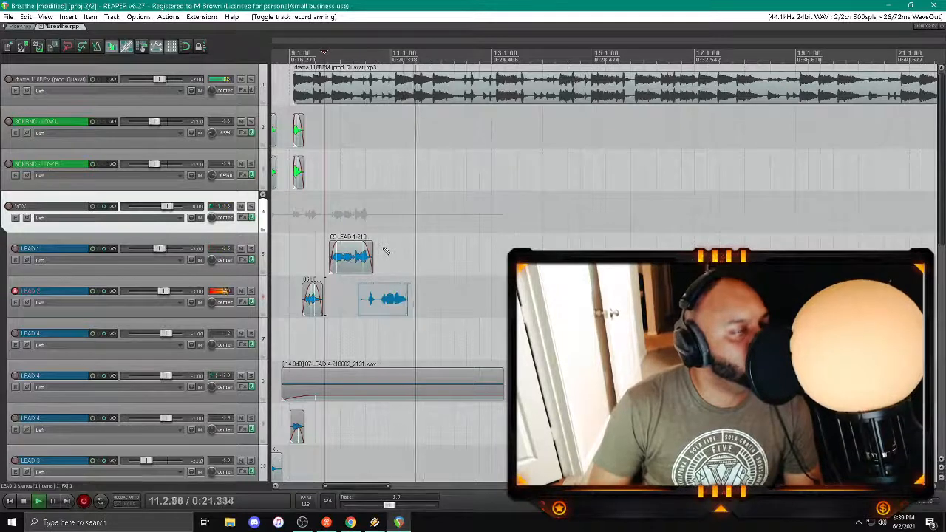
key(space)
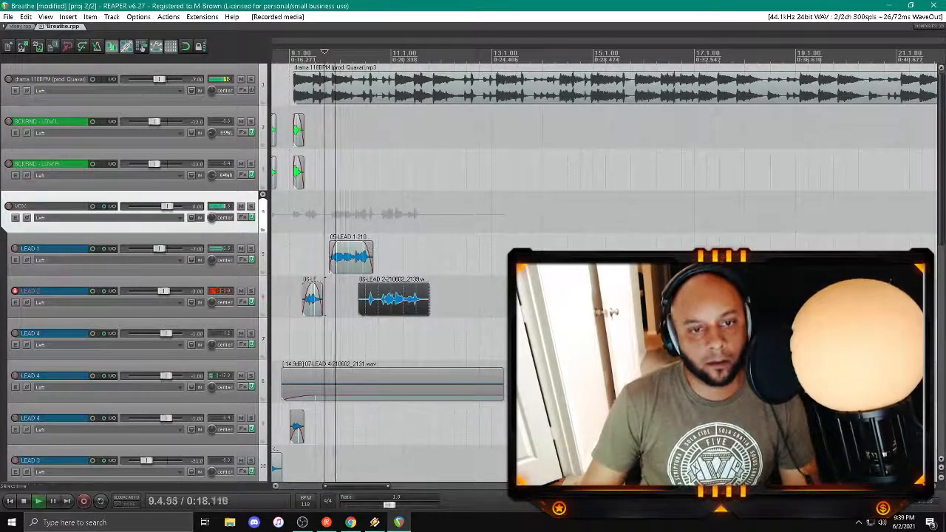
Step: Trim the start and end of the new LEAD 2 phrase around bar 11 and replay it
drag(359, 292, 365, 289)
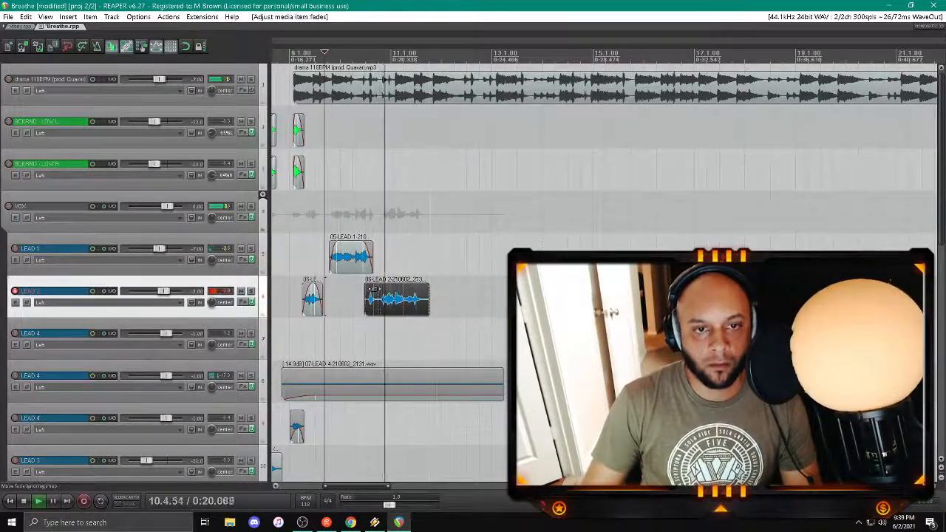
drag(427, 301, 425, 301)
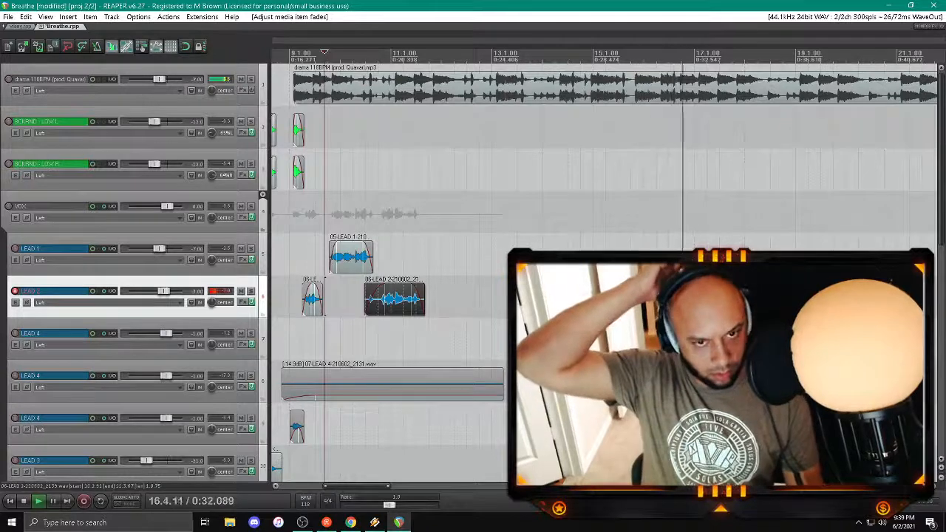
key(space)
key(space)
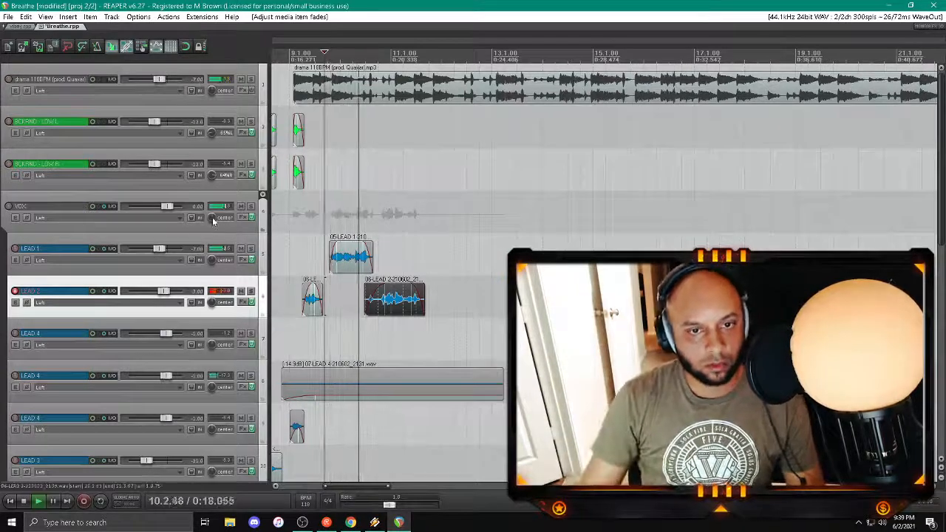
Step: Arm the LEAD 4 track directly below LEAD 2, disarm LEAD 2 and replay from just before bar 9
click(14, 333)
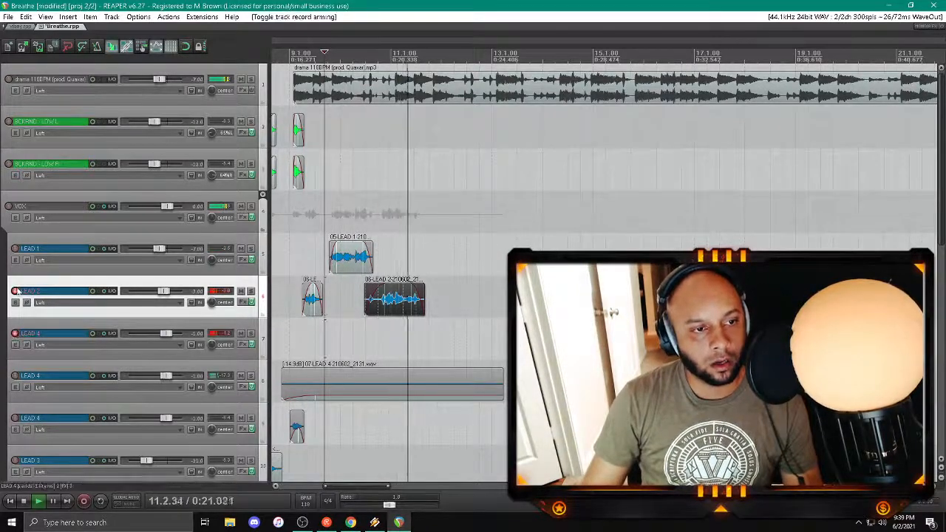
click(14, 292)
click(283, 297)
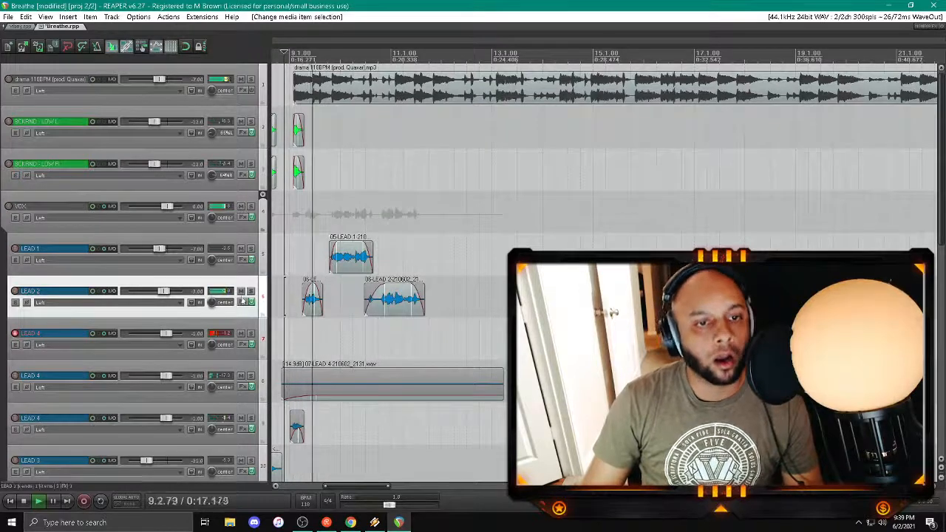
Step: Check the RCompressor and Auto-Tune EFX settings in the armed LEAD 4 track's effects chain
click(243, 345)
click(77, 66)
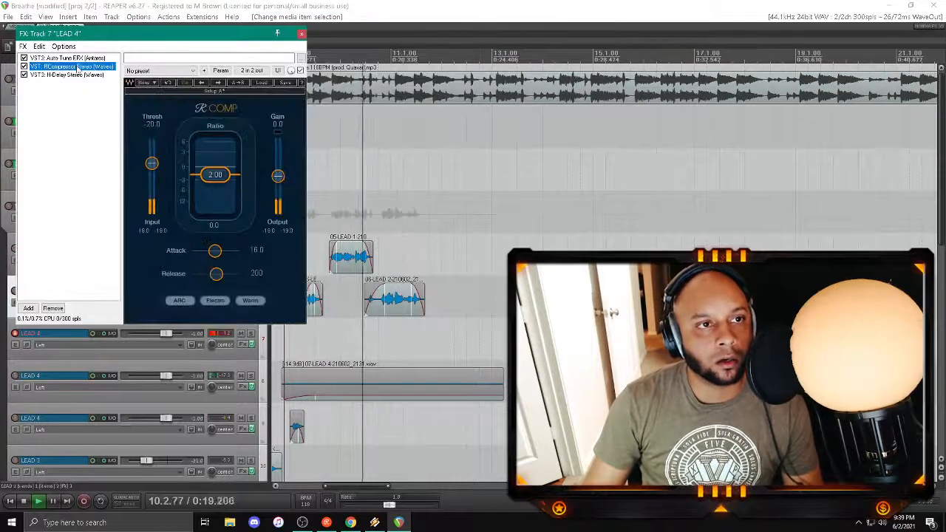
click(74, 58)
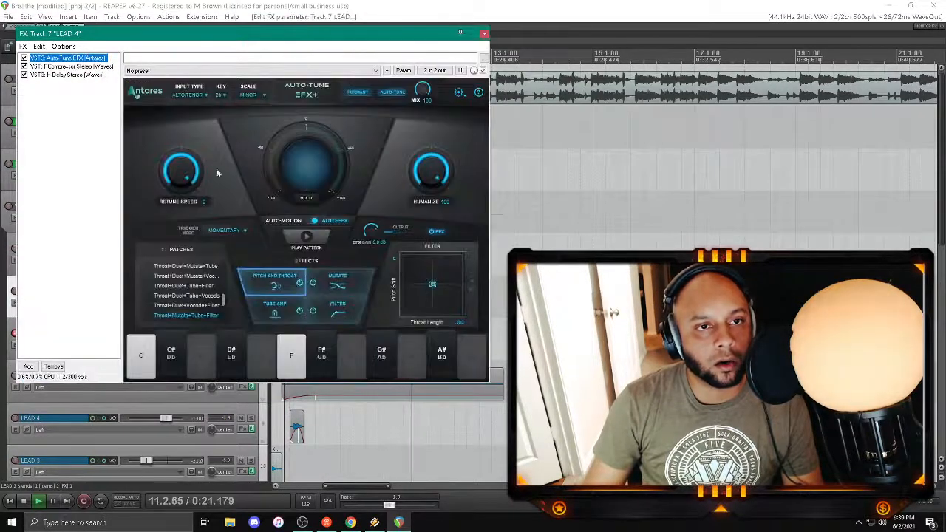
click(484, 33)
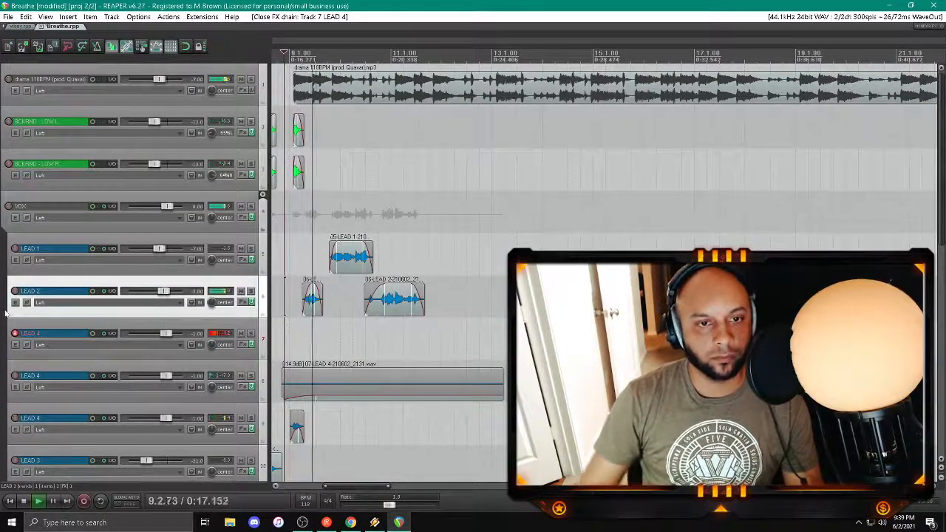
Step: Record a vocal take on the armed LEAD 4 track from around bar 9, save it and trim its end
scroll(439, 466, up, 3)
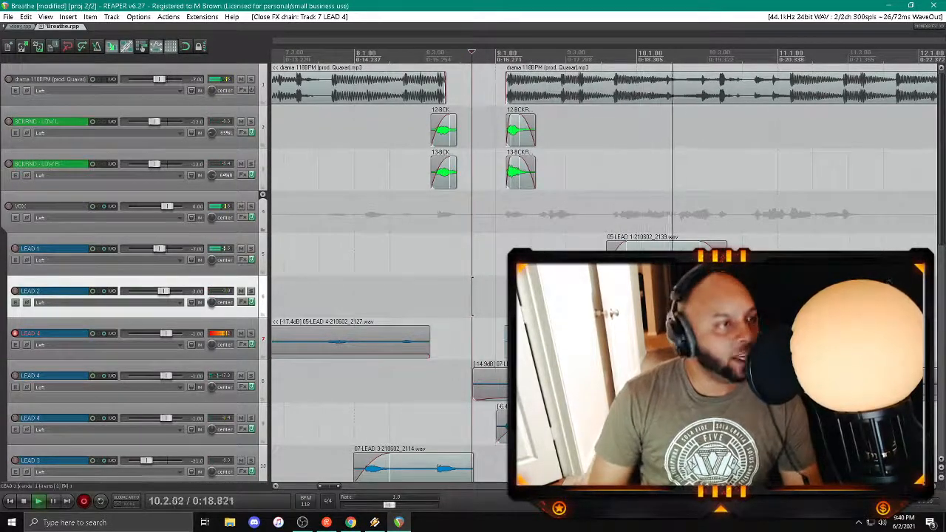
key(space)
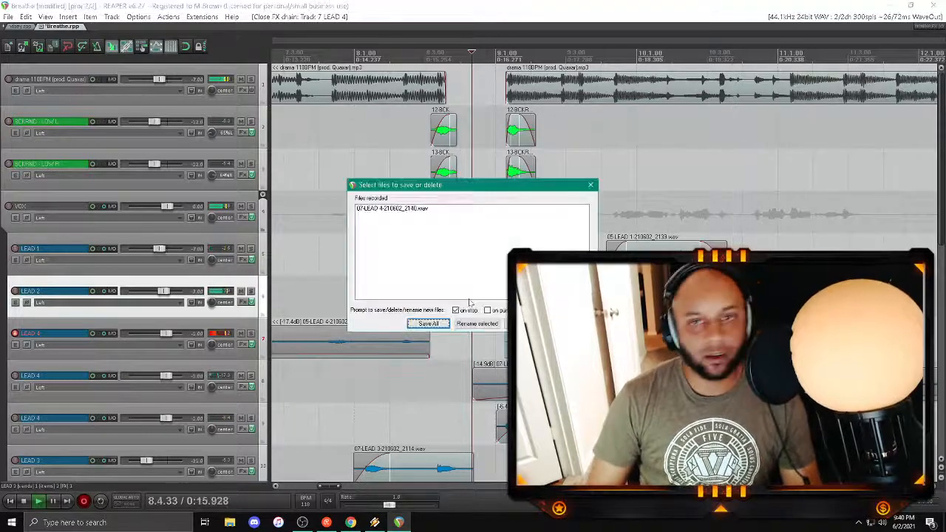
click(435, 323)
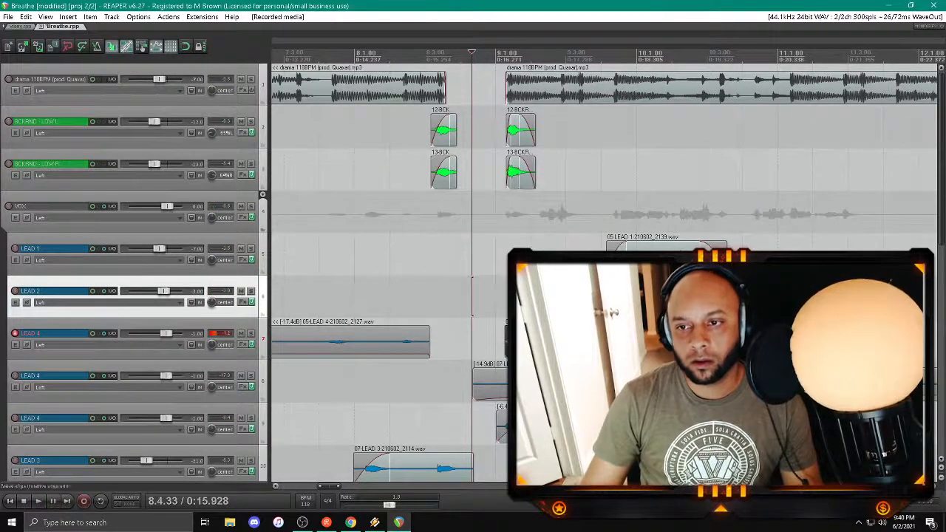
drag(817, 341, 740, 341)
Step: Record another LEAD 4 take starting just after bar 10 and delete the recorded file
click(685, 170)
key(space)
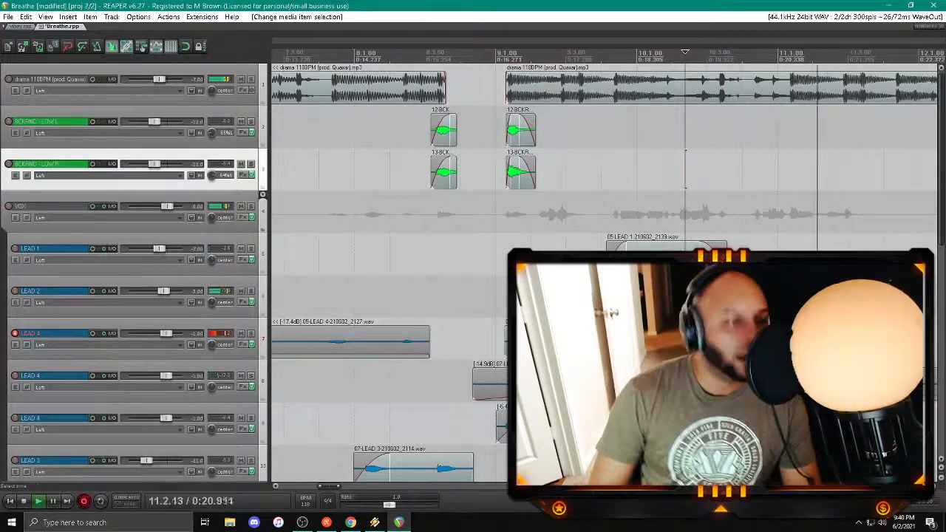
key(space)
click(574, 323)
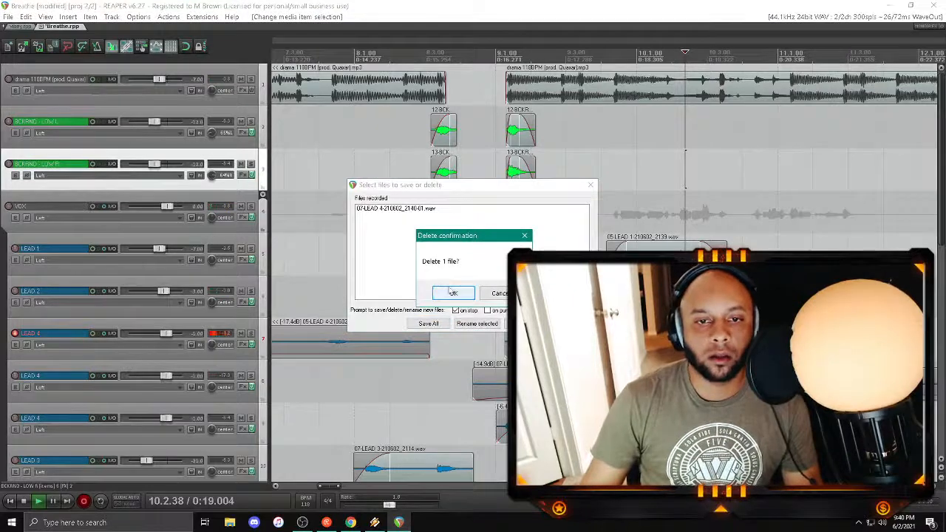
click(453, 293)
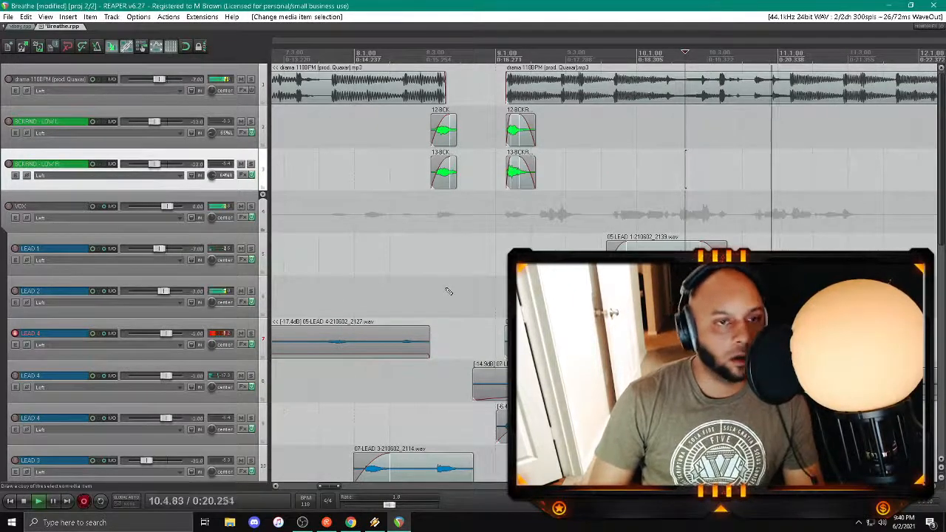
Step: Record and save a LEAD 4 phrase near bar 11, listen back and delete the clip
key(space)
key(Return)
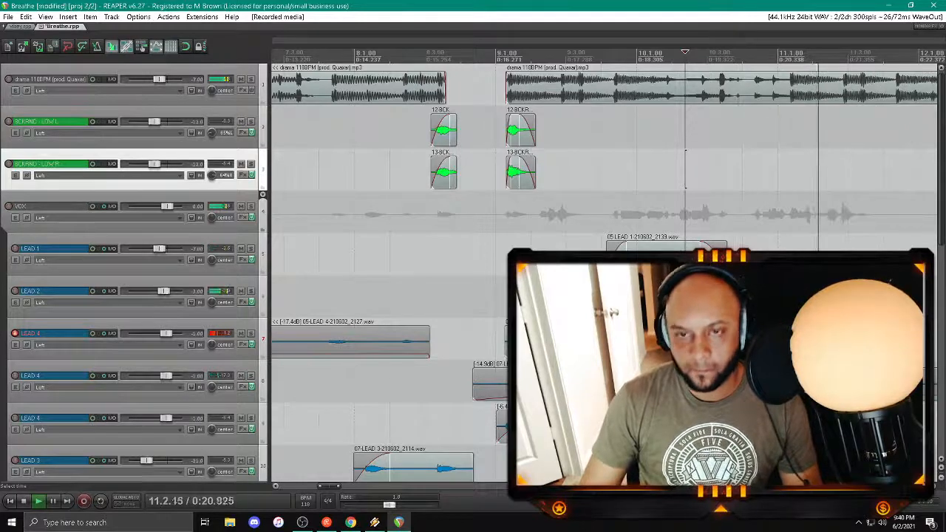
click(763, 339)
key(Delete)
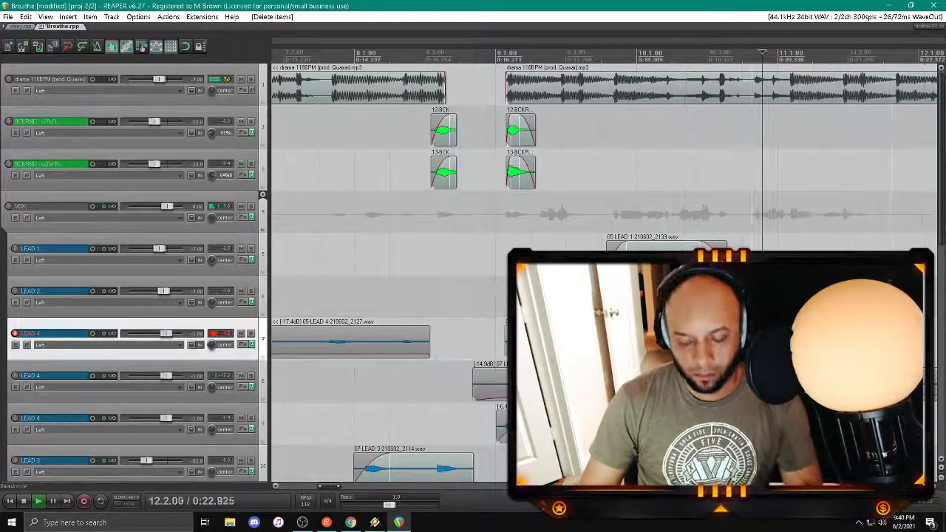
Step: Record a replacement LEAD 4 phrase near bar 11 and trim its edges with fades
click(673, 170)
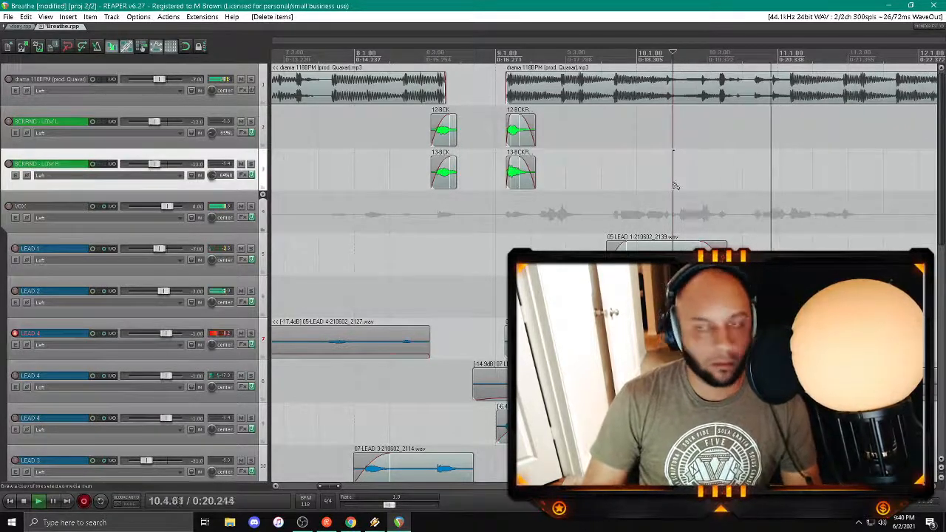
key(ctrl+z)
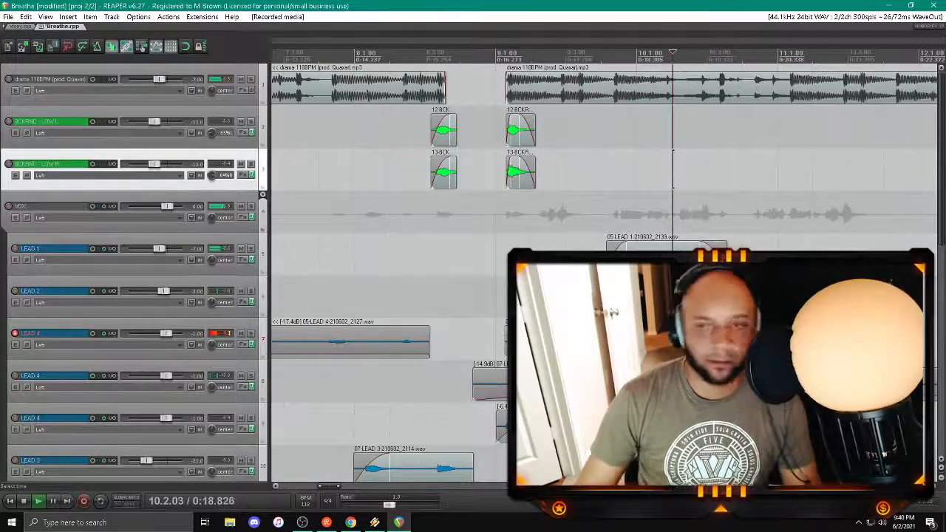
key(ctrl+z)
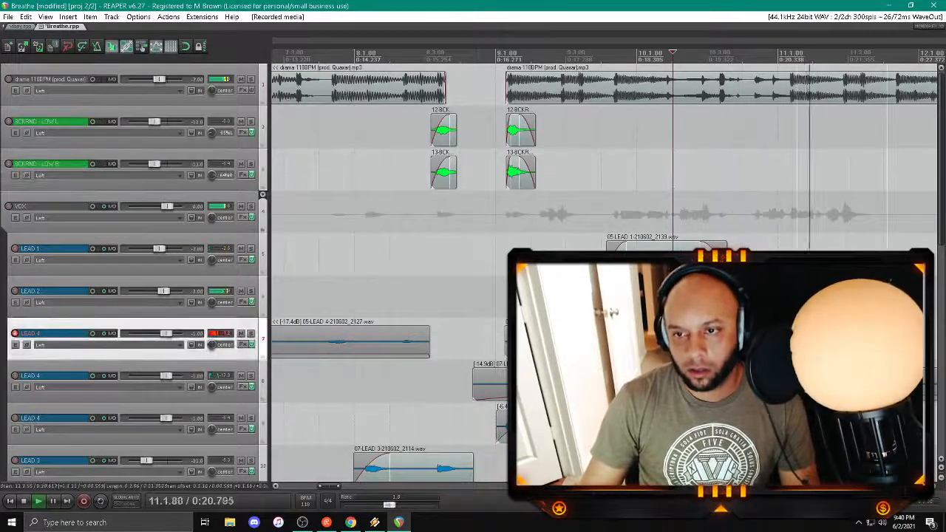
key(ctrl+z)
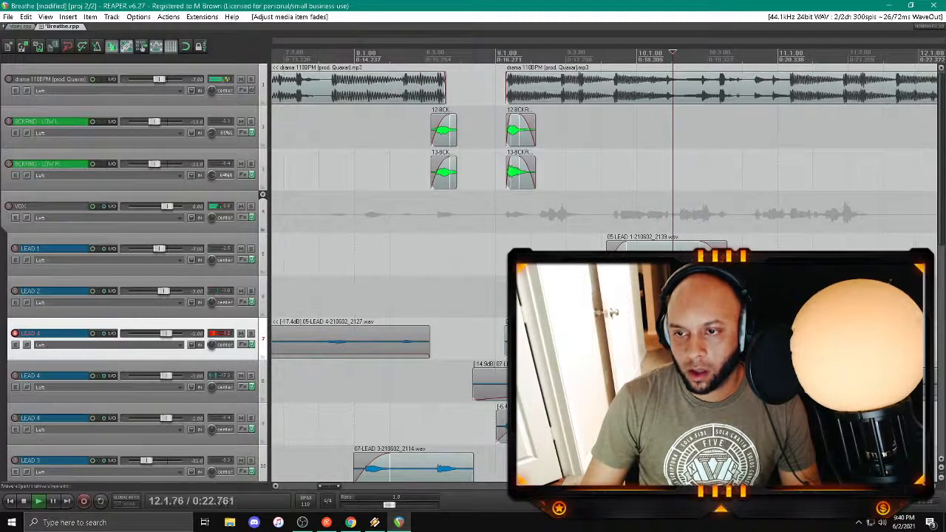
key(ctrl+z)
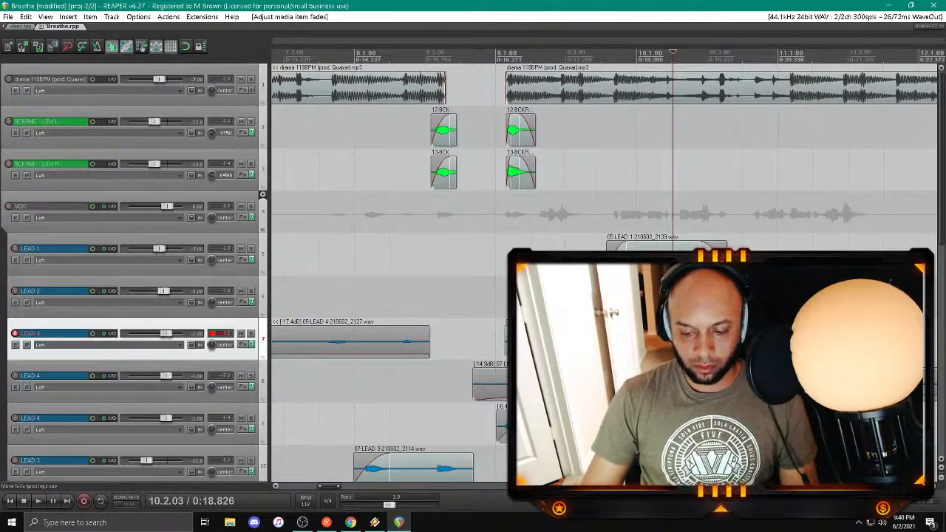
Step: Undo the last fade adjustment, play the song from around bar 9 and save the project
scroll(535, 342, down, 2)
key(ctrl+z)
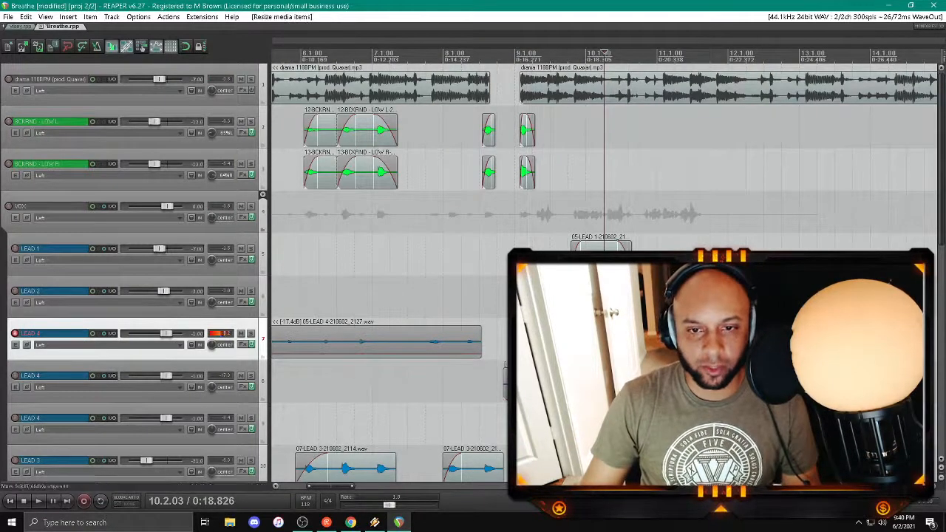
click(526, 238)
key(ctrl+s)
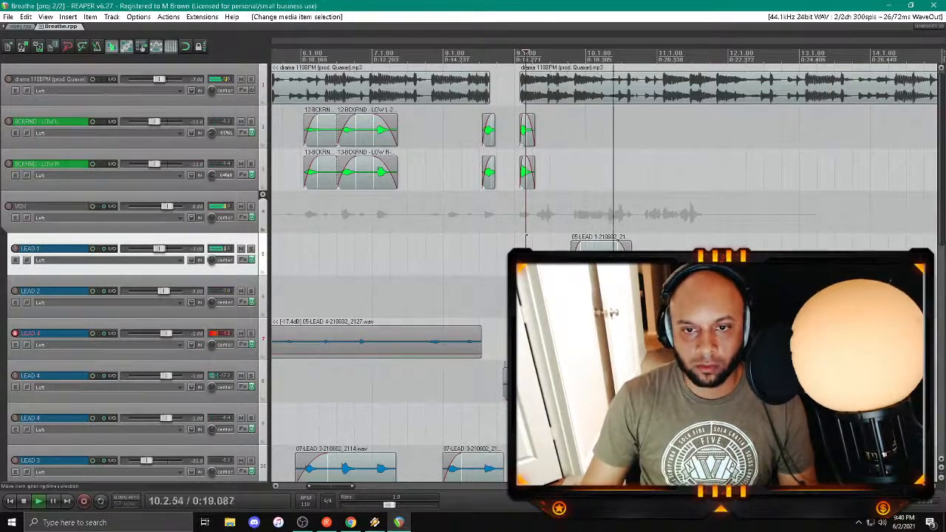
Step: Listen through the recorded LEAD 4 clips between bars 9 and 11 and refine their split points, fades and volume
click(684, 340)
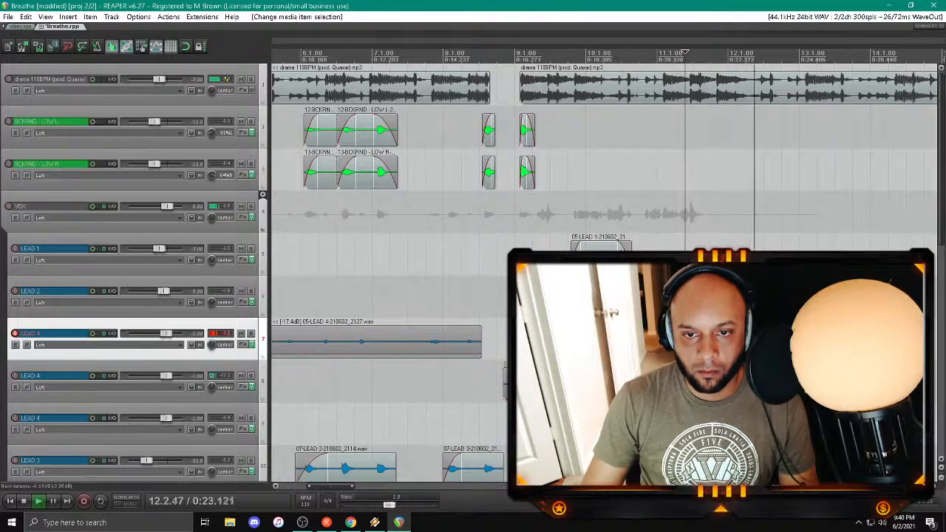
click(521, 236)
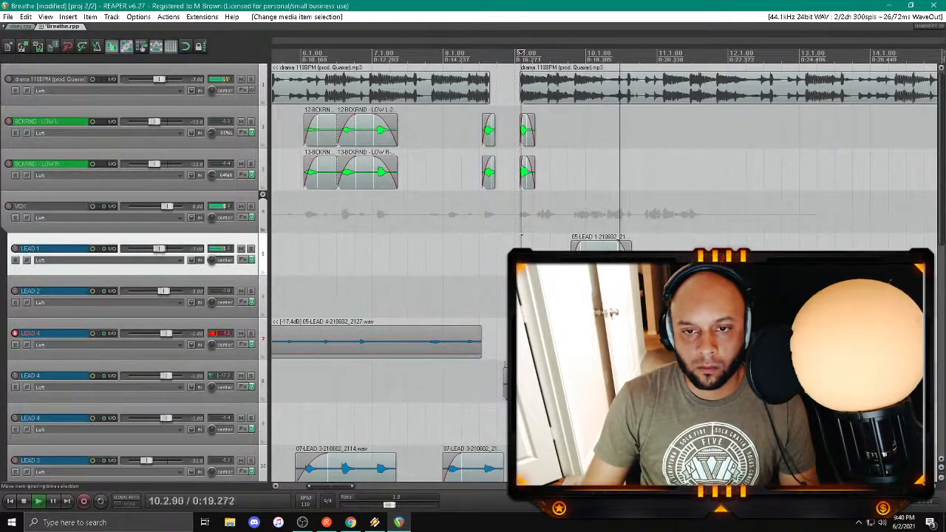
click(560, 340)
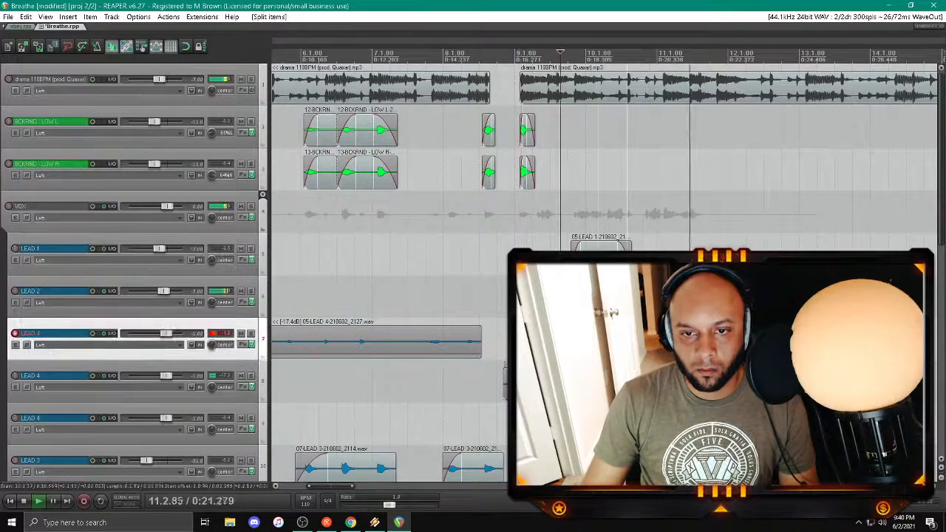
click(589, 296)
drag(599, 341, 604, 341)
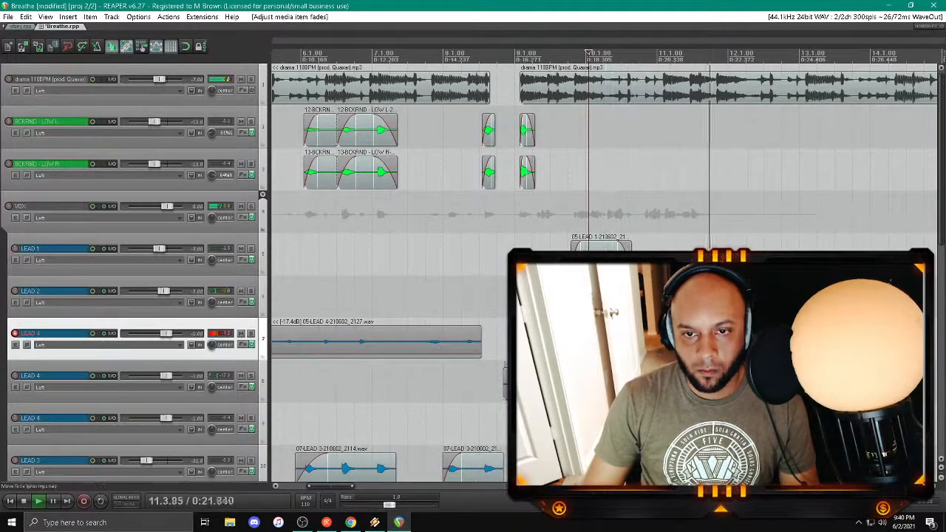
click(540, 341)
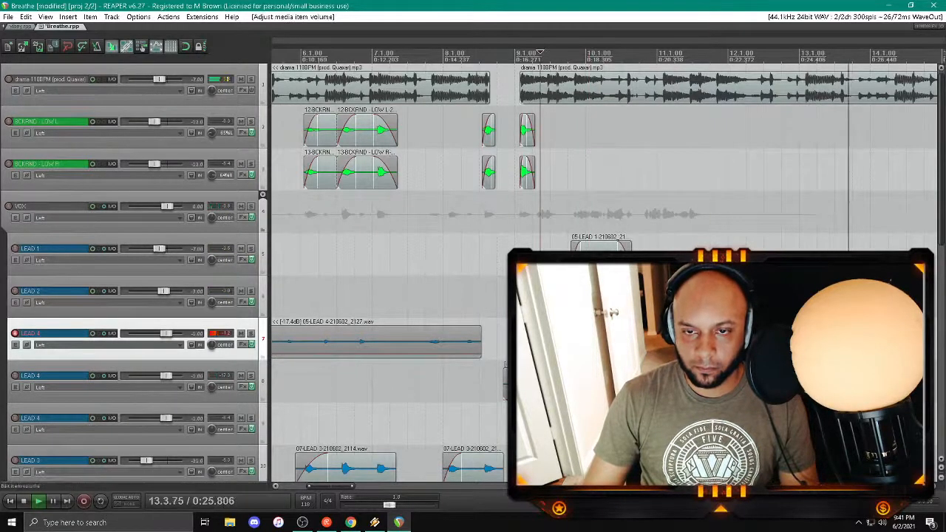
Step: Save the project, disarm LEAD 4 and arm LEAD 1 for recording
click(652, 216)
key(ctrl+s)
scroll(652, 216, down, 3)
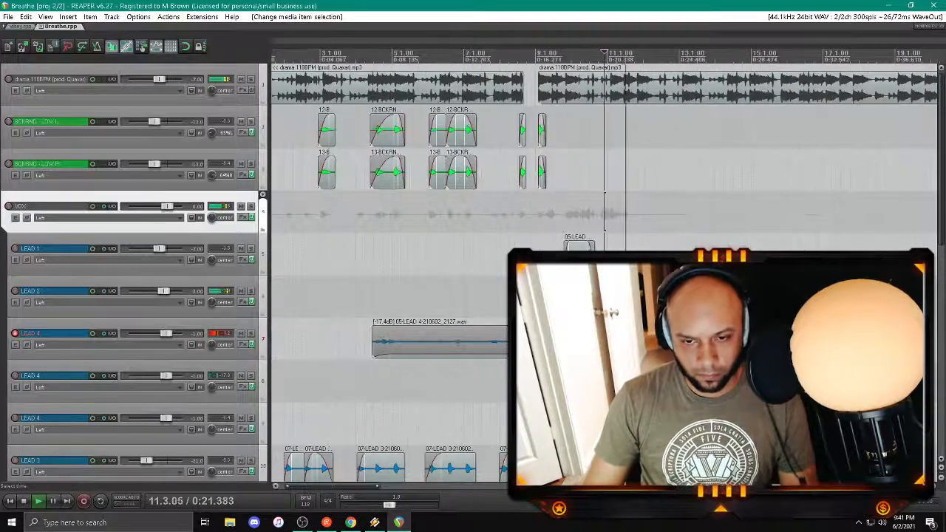
drag(358, 491, 396, 494)
click(329, 214)
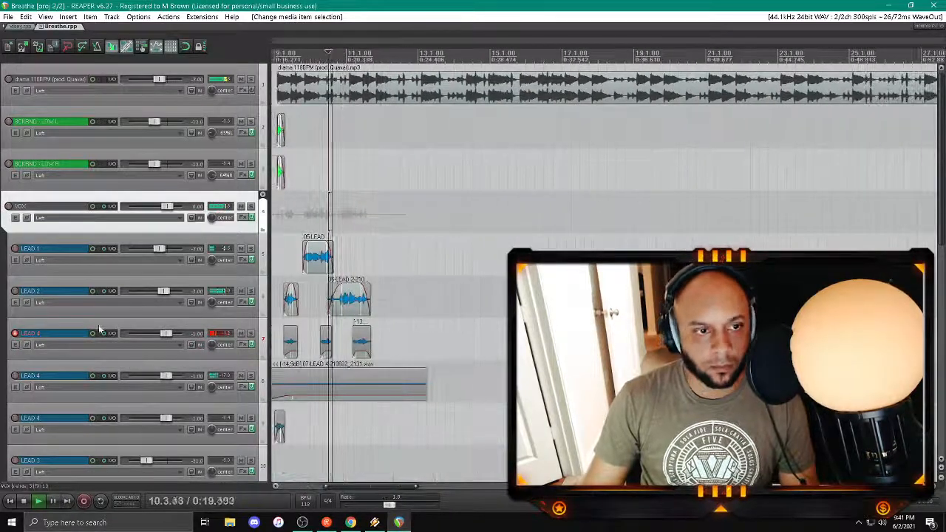
click(14, 333)
click(15, 249)
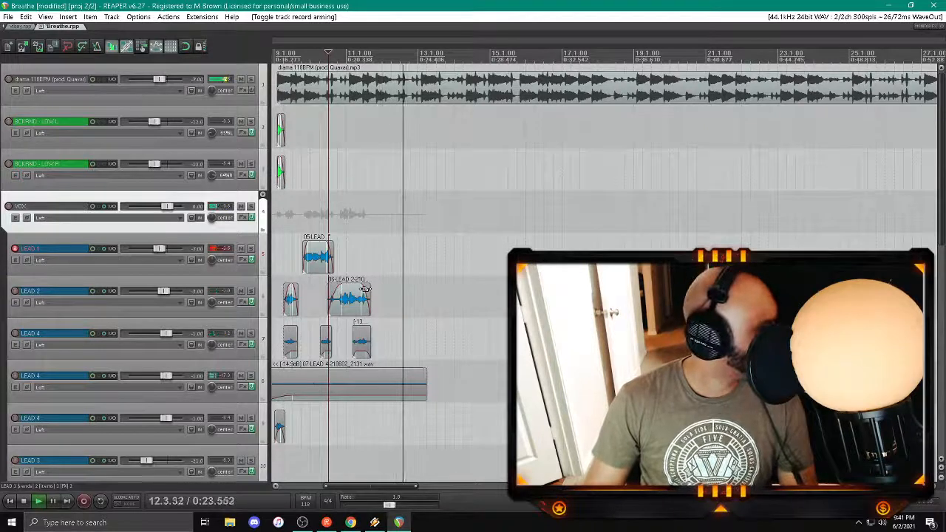
Step: Play from around bar 10, record a LEAD 1 take starting after bar 11 and delete the recorded file
key(space)
key(space)
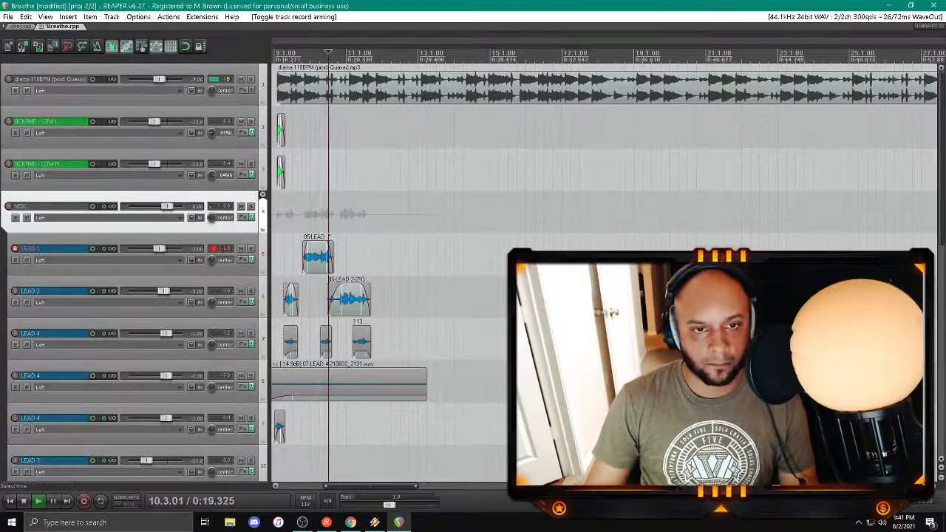
key(ctrl+r)
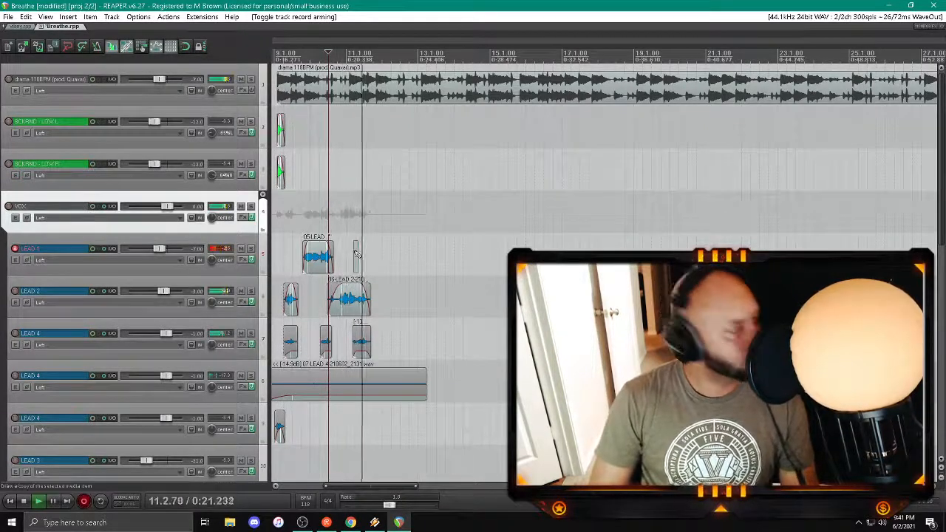
key(space)
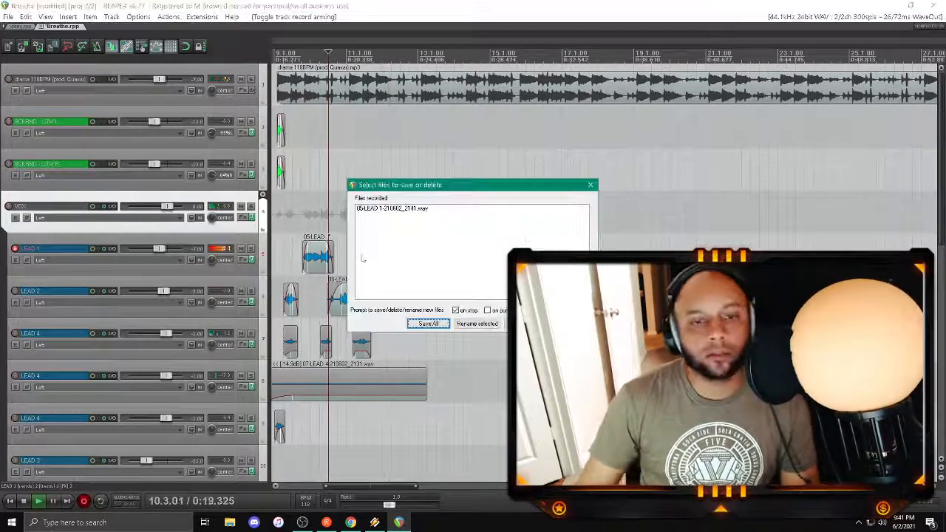
click(575, 324)
click(453, 294)
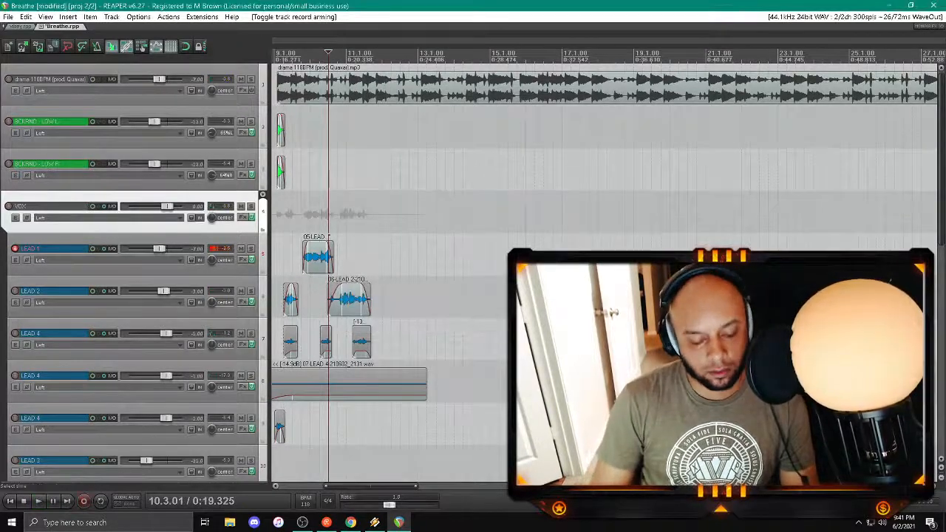
Step: Retry the LEAD 1 phrase after bar 11 and discard the new take's file
key(space)
key(ctrl+r)
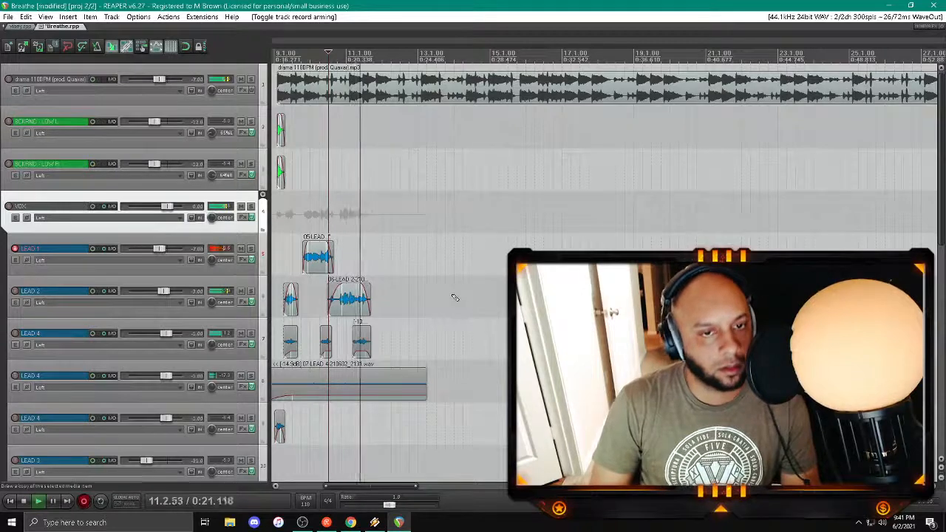
key(space)
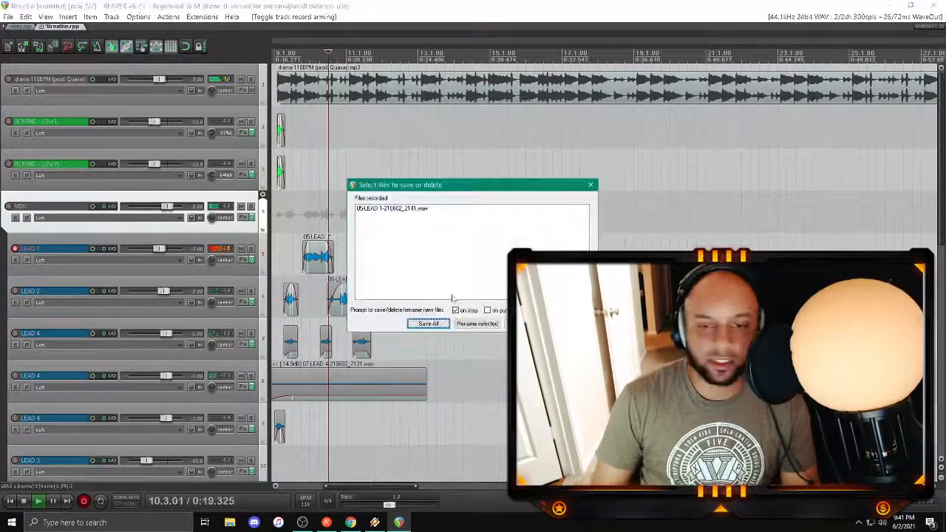
click(526, 324)
click(470, 296)
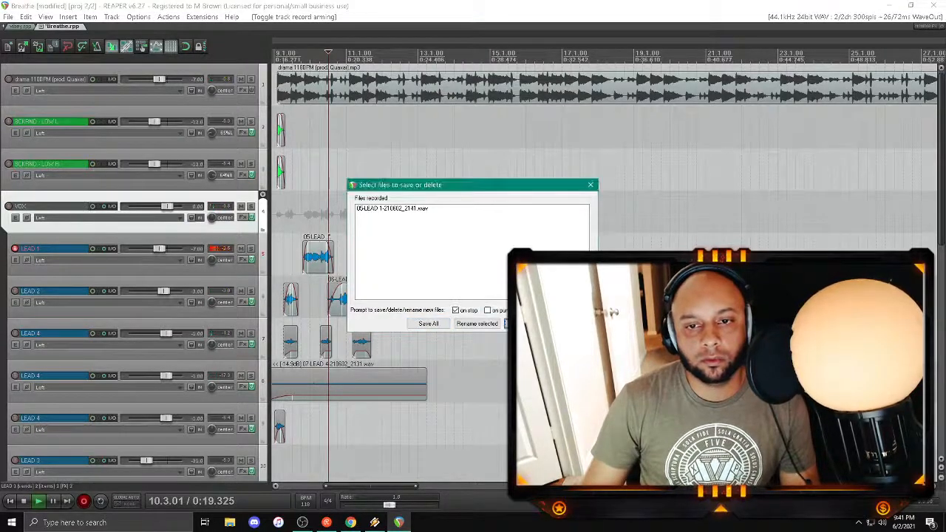
click(570, 324)
click(454, 293)
Step: Record a third LEAD 1 attempt from about bar 11 to bar 12 and delete its file
key(space)
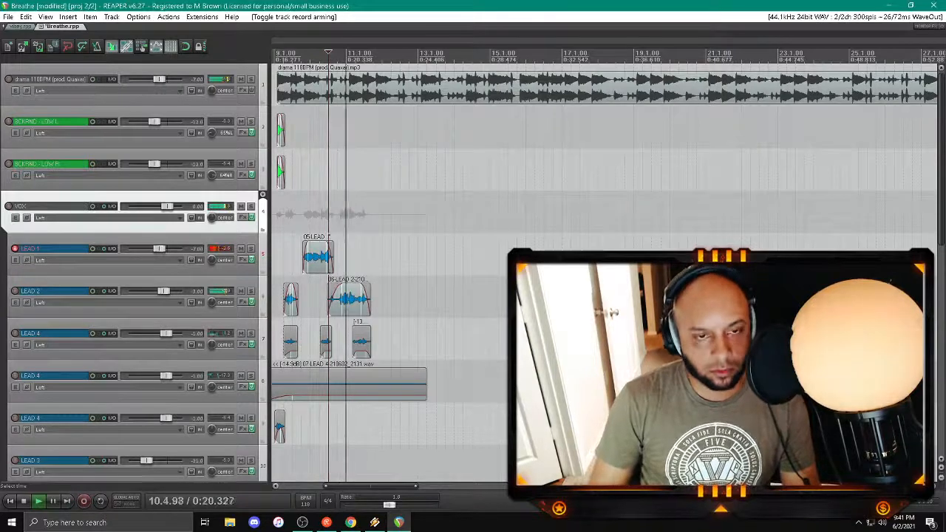
key(ctrl+r)
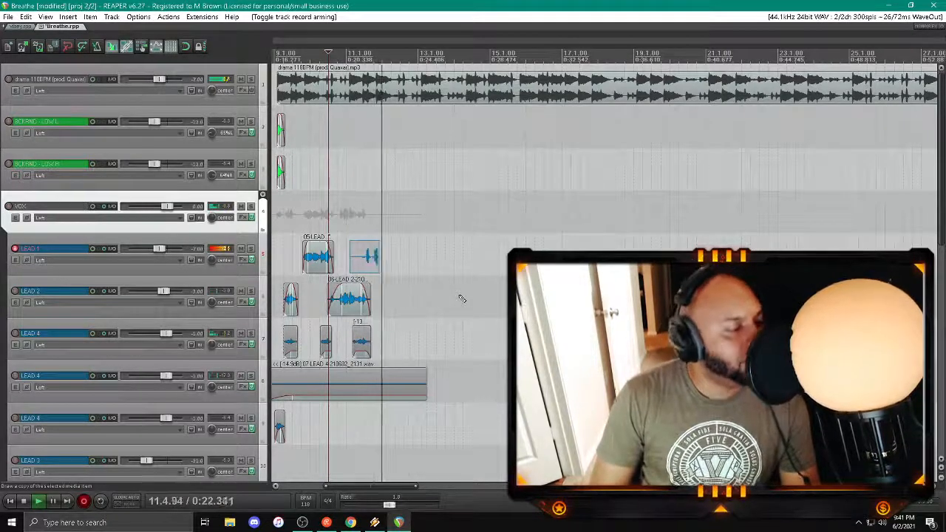
key(space)
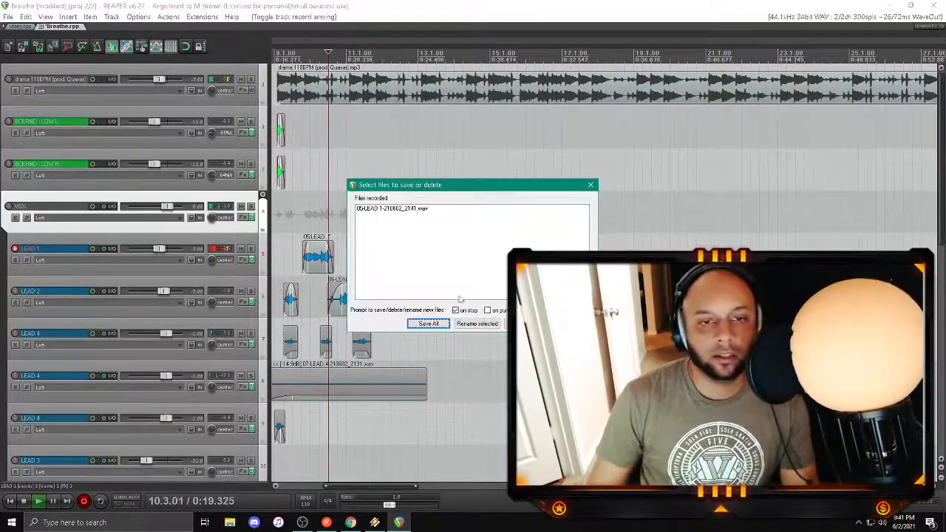
click(569, 324)
click(454, 293)
Step: Record a LEAD 1 phrase from just after bar 11 to nearly bar 13, then trim both ends with fades
key(space)
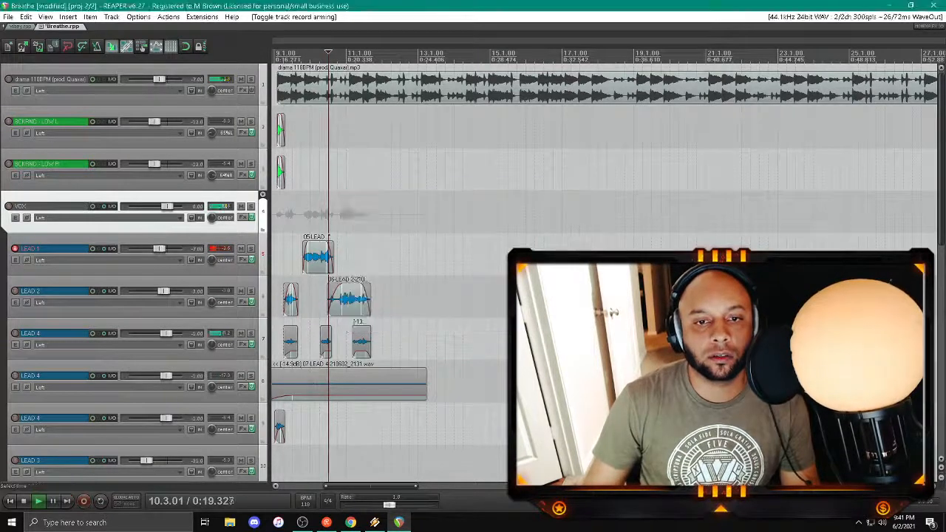
key(ctrl+r)
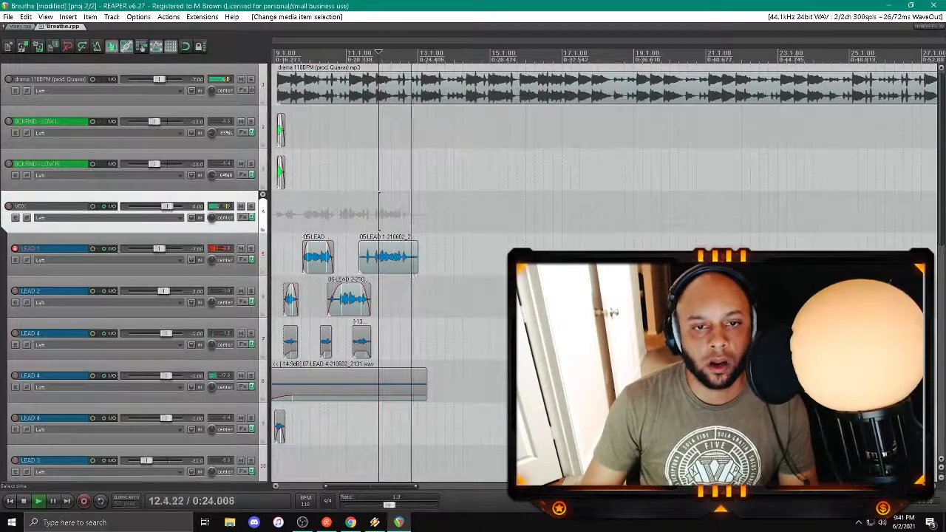
drag(415, 267, 402, 247)
drag(358, 270, 368, 246)
click(299, 211)
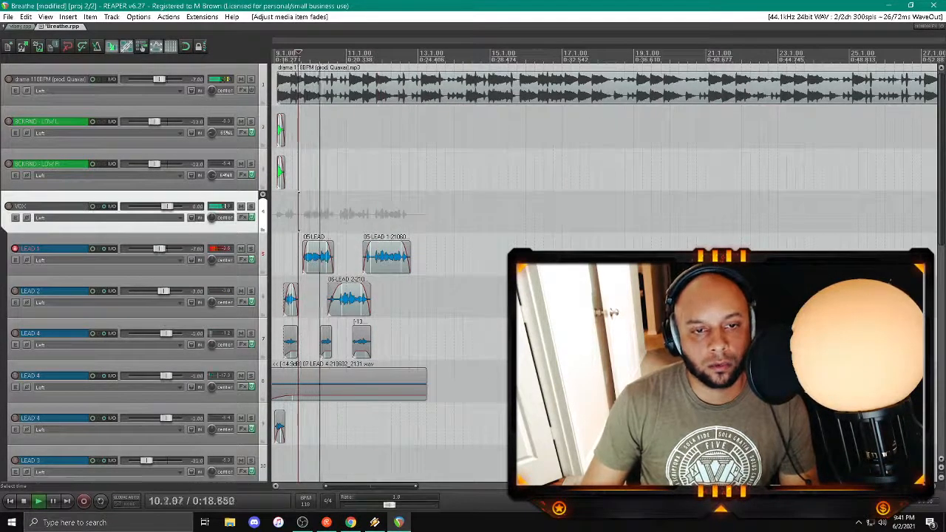
Step: Disarm LEAD 1 and arm the BCKRND - HIGH L track for recording
scroll(259, 257, down, 4)
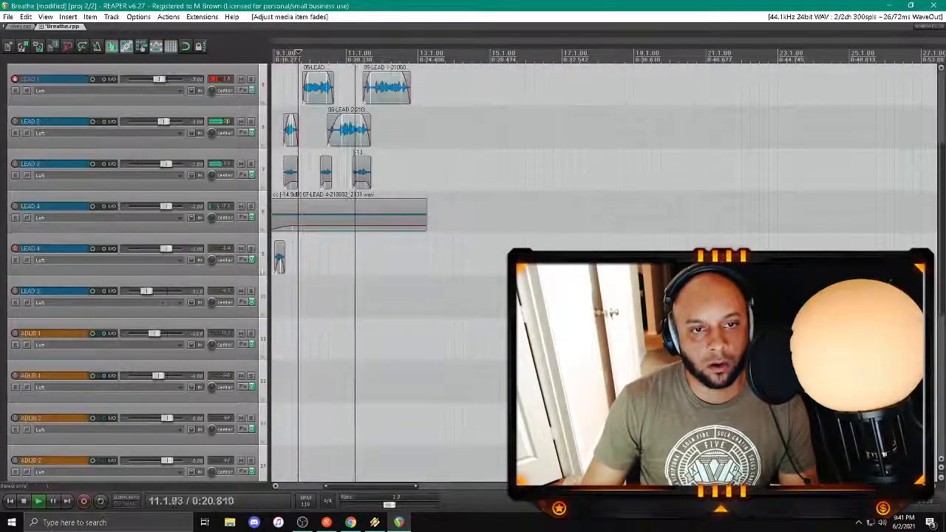
scroll(272, 259, up, 4)
scroll(236, 292, down, 3)
scroll(275, 251, down, 4)
scroll(167, 248, up, 6)
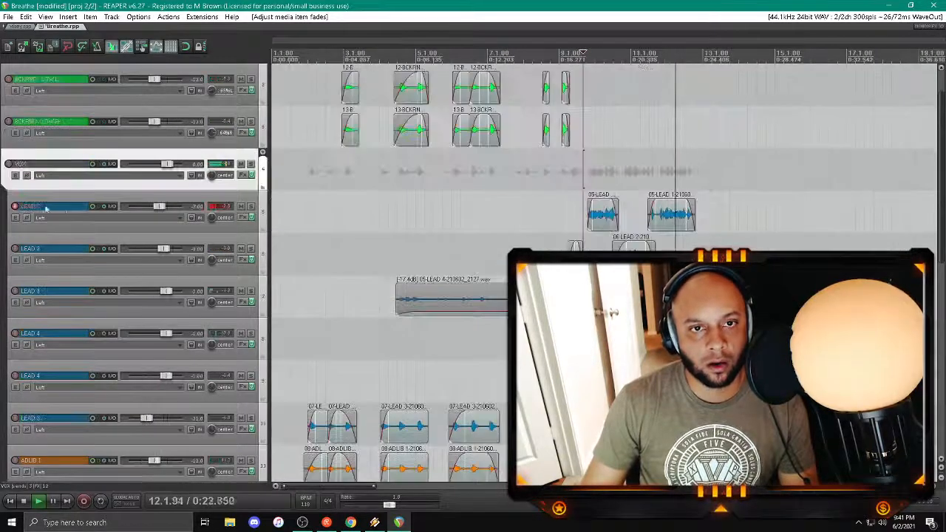
click(15, 207)
scroll(274, 265, down, 3)
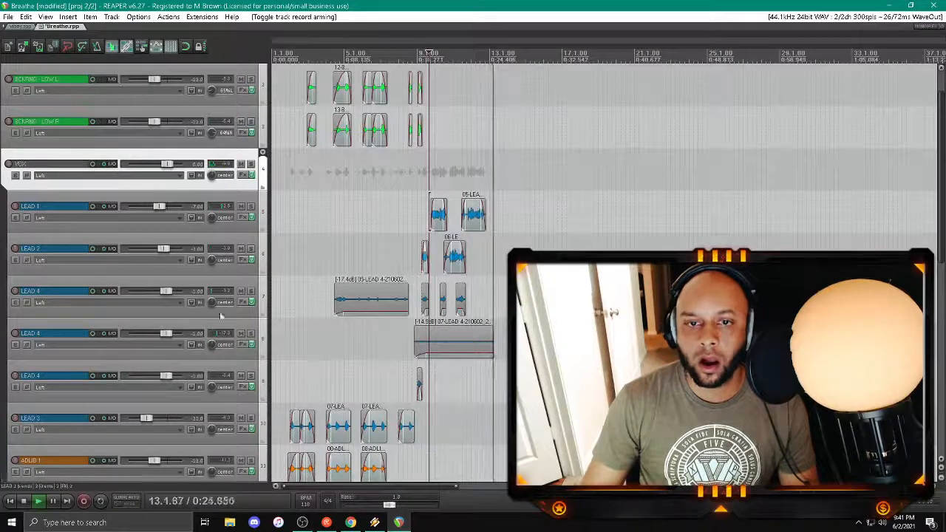
scroll(173, 294, down, 8)
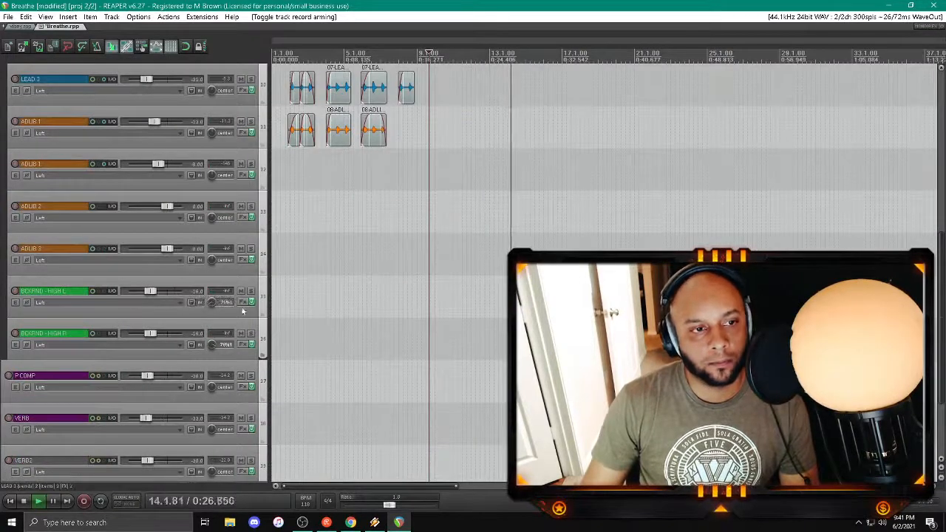
click(15, 290)
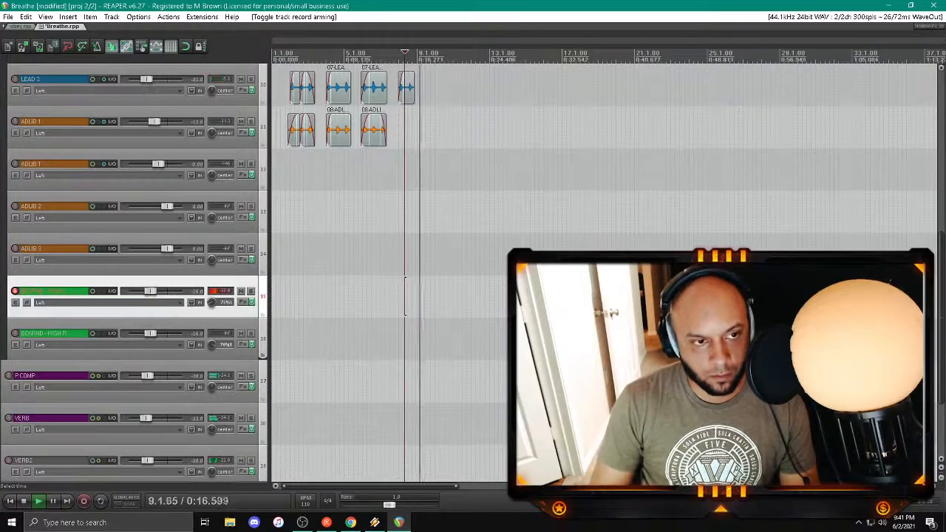
Step: Try two BCKRND - HIGH L takes from around bar 8 and delete both recorded files
key(ctrl+r)
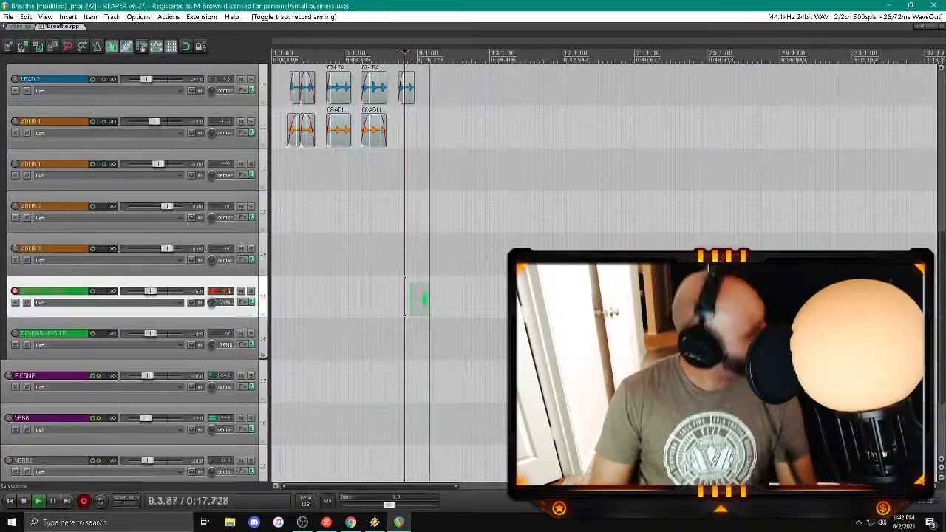
key(space)
key(d)
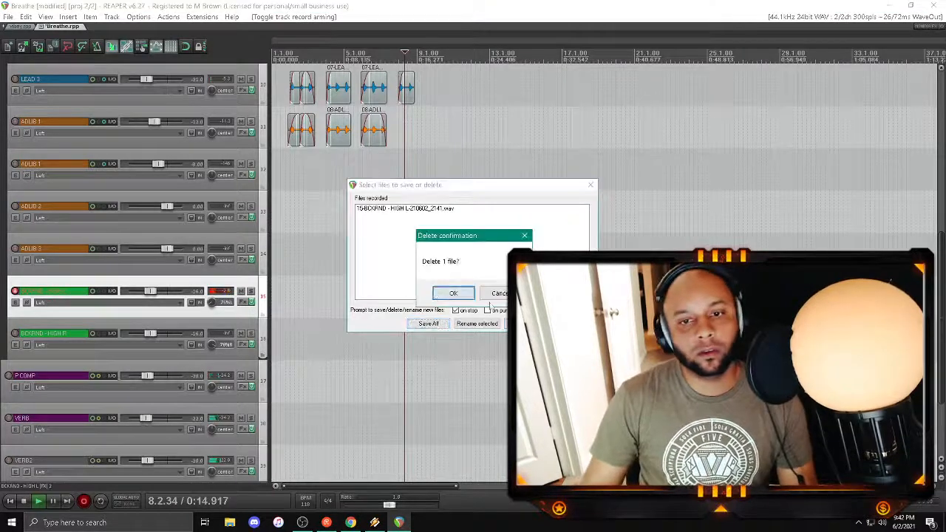
key(Return)
key(ctrl+r)
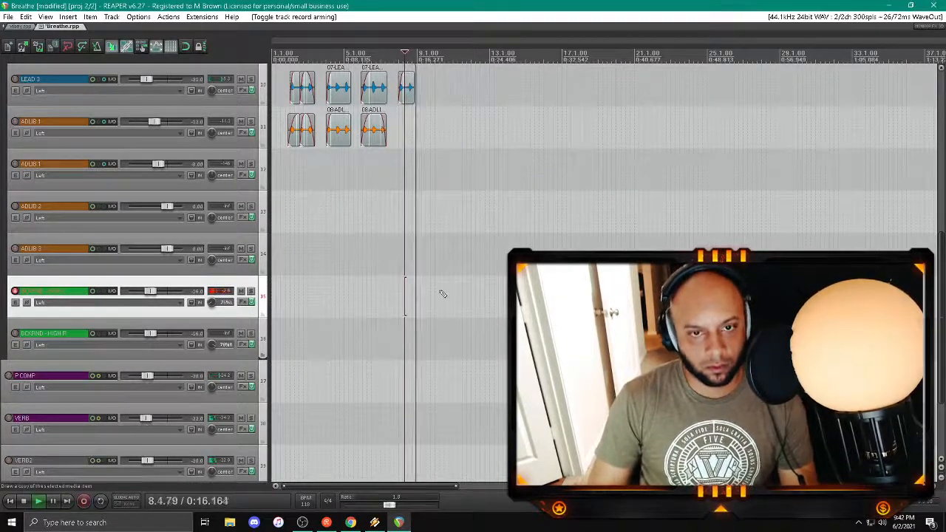
key(space)
key(d)
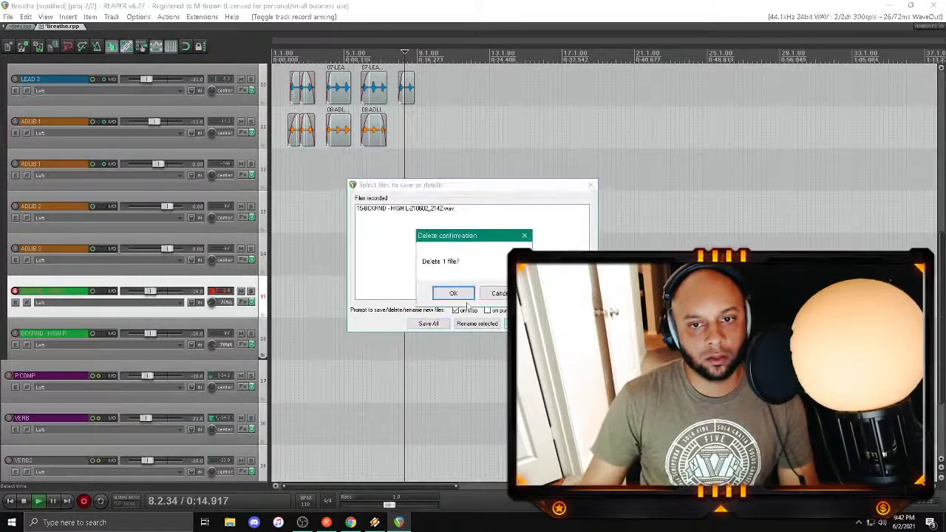
key(Return)
Step: Open Notepad and write "who gives life", "who be in the womb and get to chose a life", "who be all around it like a food fight"
key(alt+Tab)
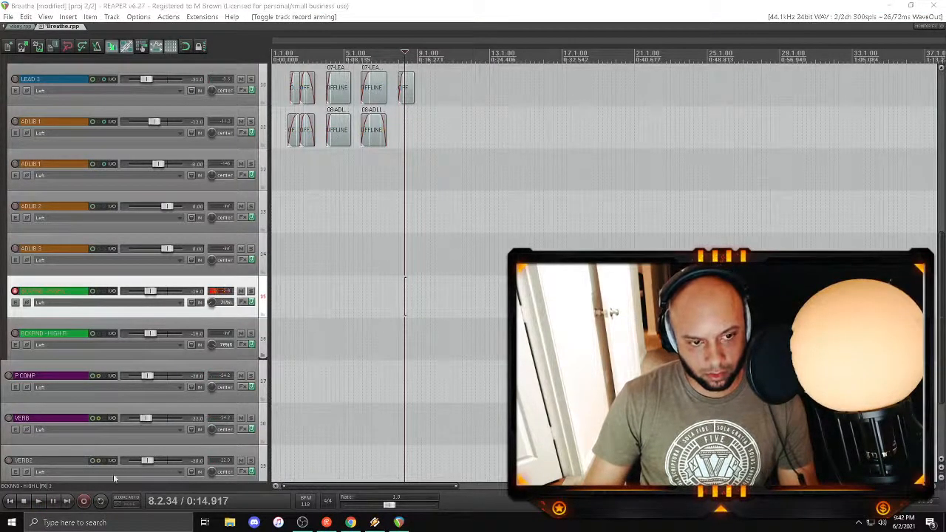
click(126, 520)
text(notepad)
key(Return)
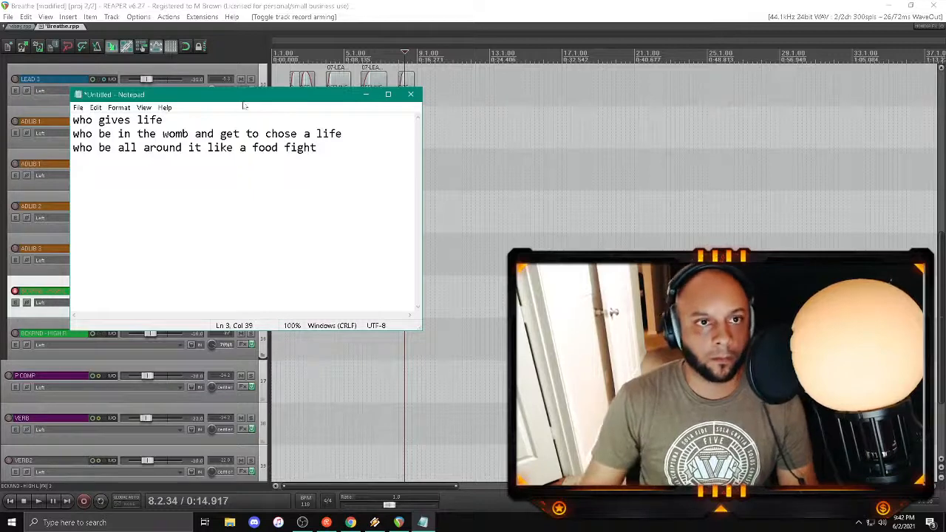
Step: Move the lyrics window down, return to REAPER and play the song from about bar 2
drag(244, 102, 275, 234)
click(296, 170)
key(space)
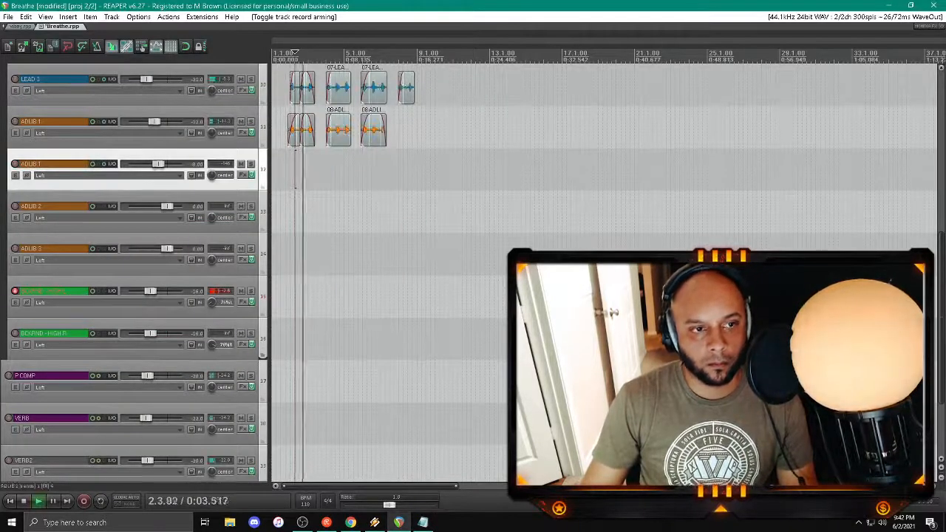
Step: Check the lyrics in Notepad, then try a BCKRND - HIGH L take from about bar 8 and delete the recorded file
click(423, 522)
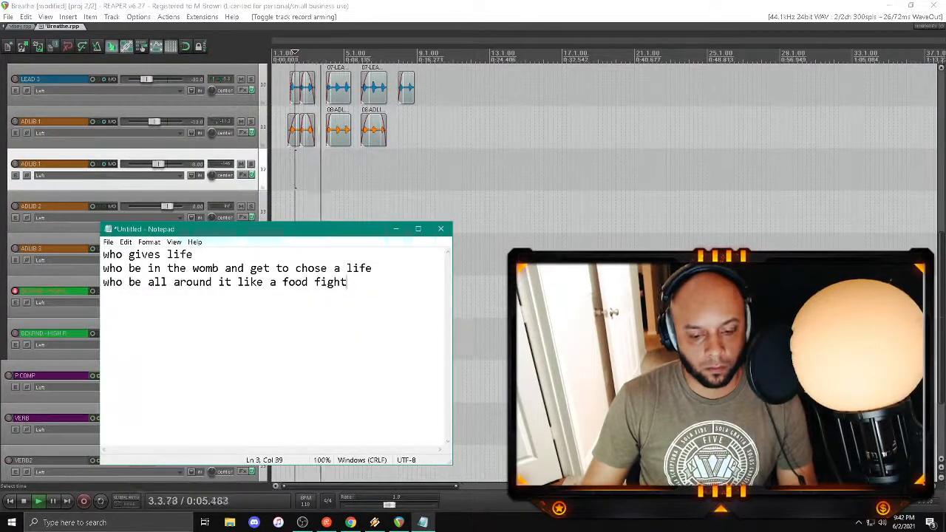
click(423, 522)
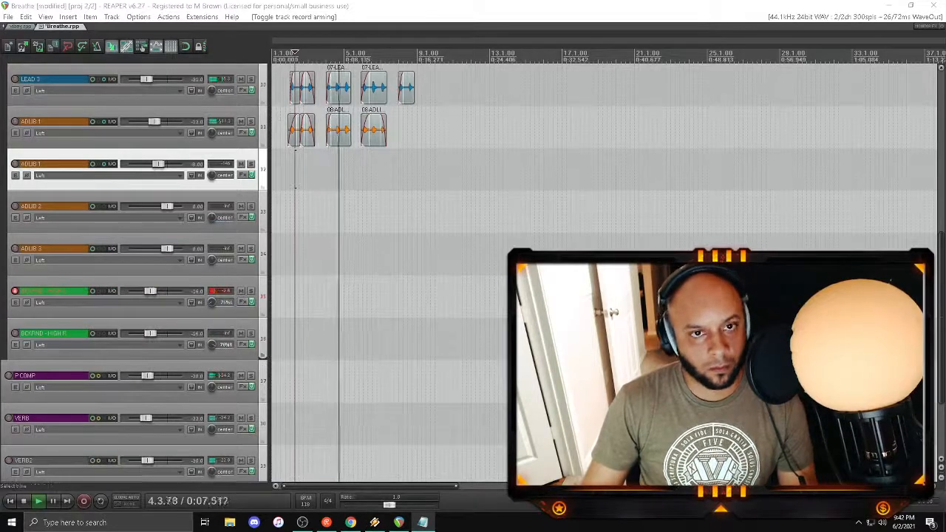
click(397, 297)
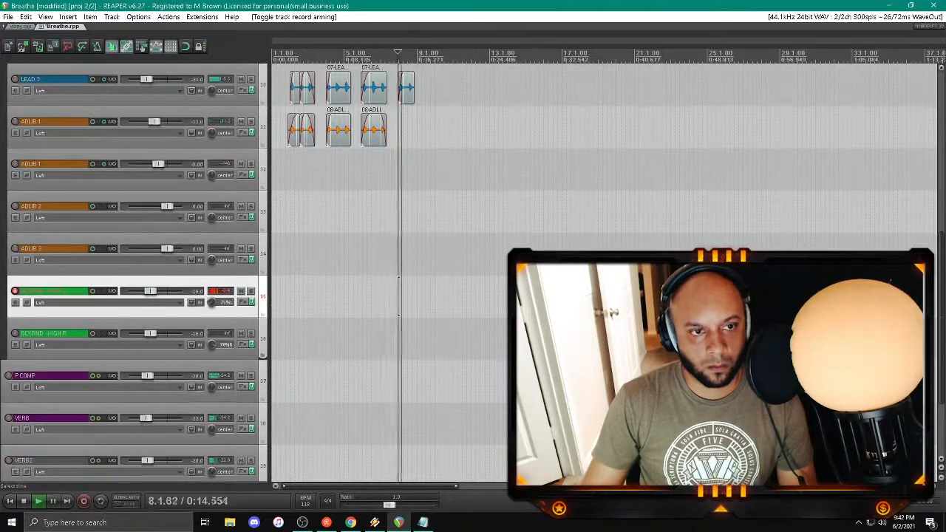
key(ctrl+r)
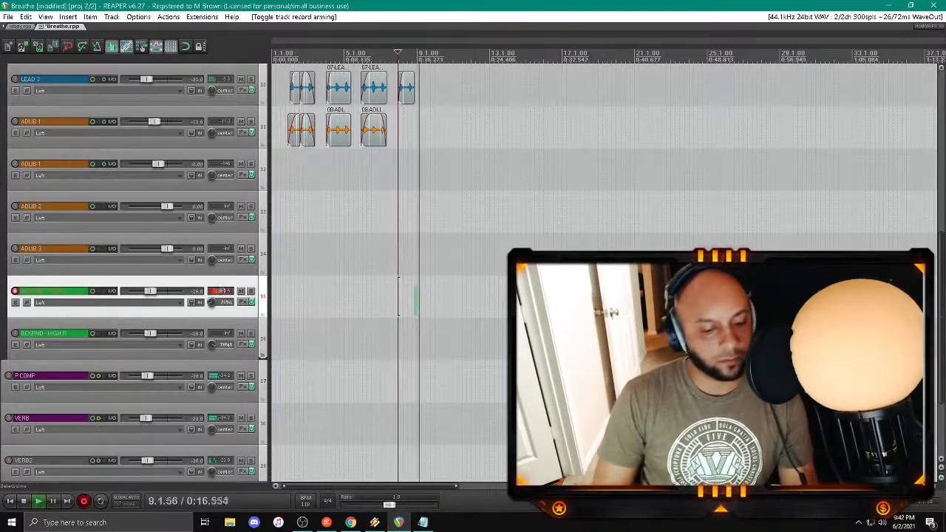
key(space)
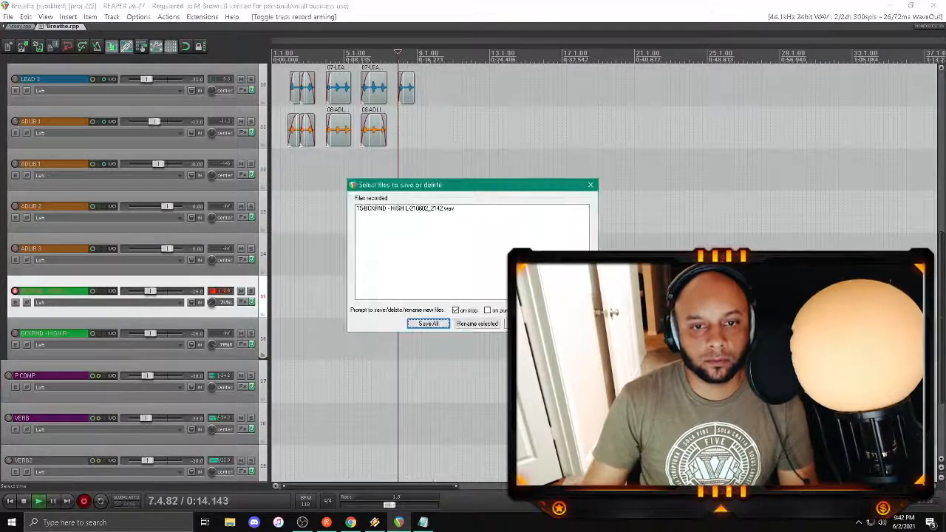
click(568, 323)
click(463, 296)
Step: Try another BCKRND - HIGH L take from about bar 8 and discard its recorded file
key(space)
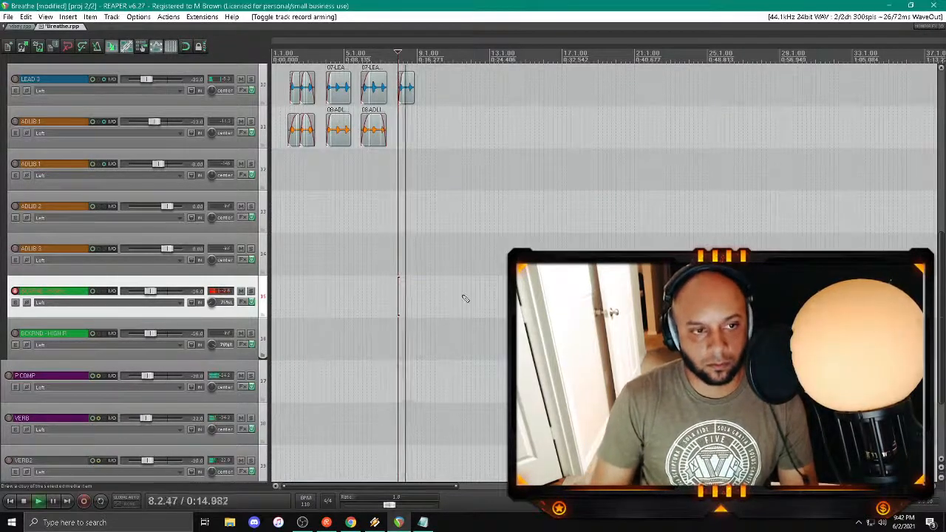
key(ctrl+r)
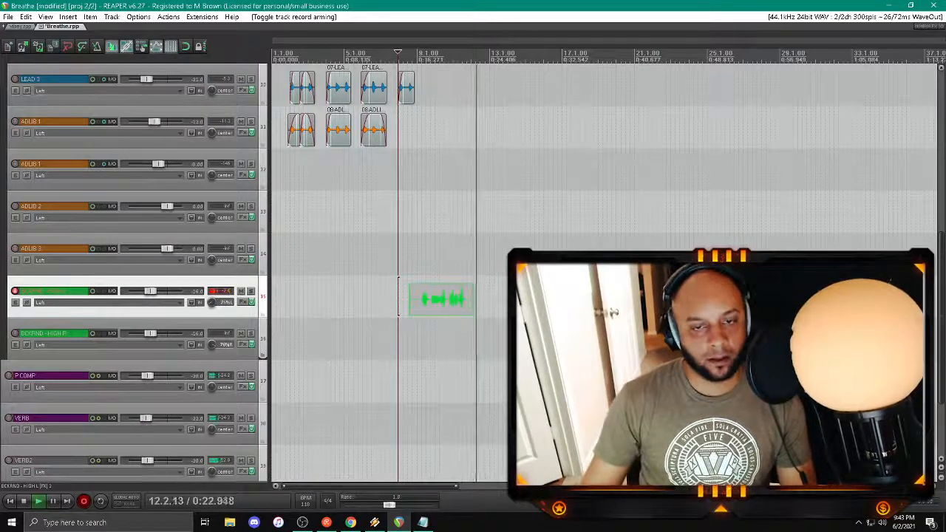
key(space)
key(alt+Tab)
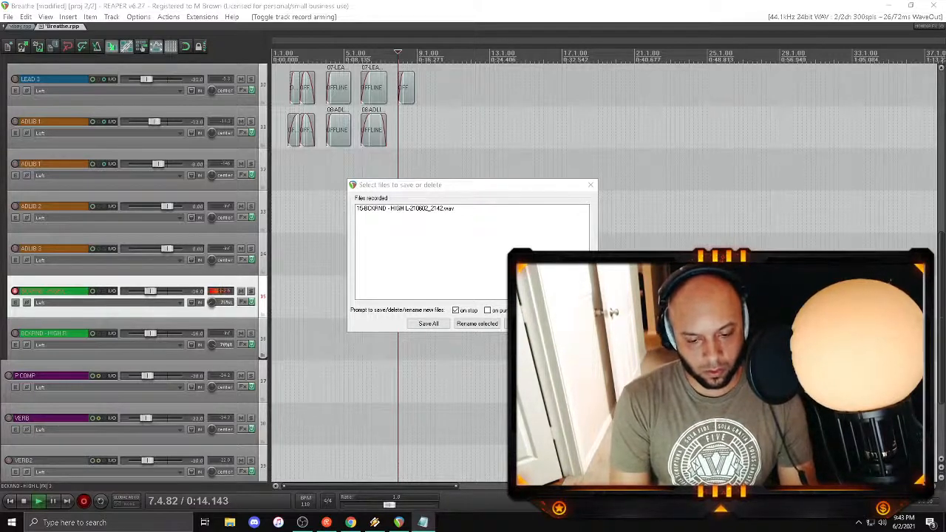
click(572, 323)
click(454, 294)
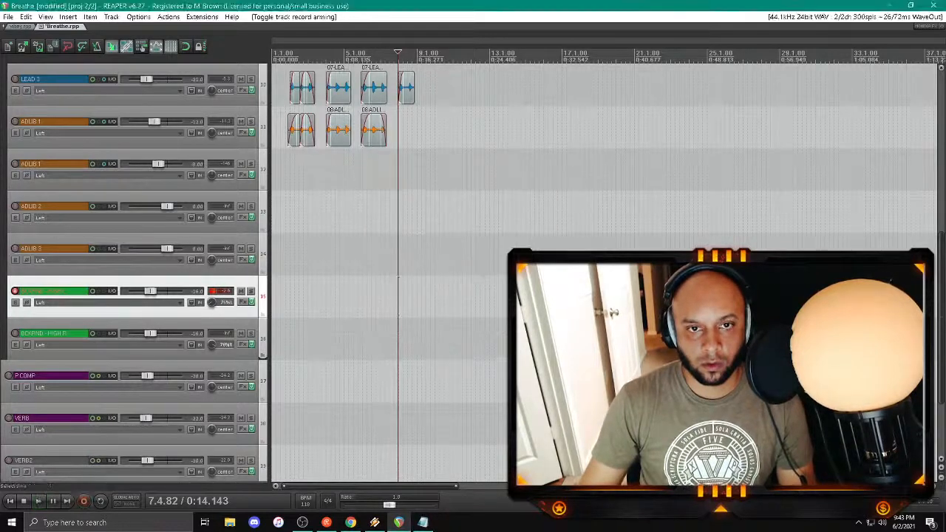
Step: Delete the last LEAD 1 clip around bar 12 and arm LEAD 1 for recording
scroll(142, 190, up, 5)
click(474, 170)
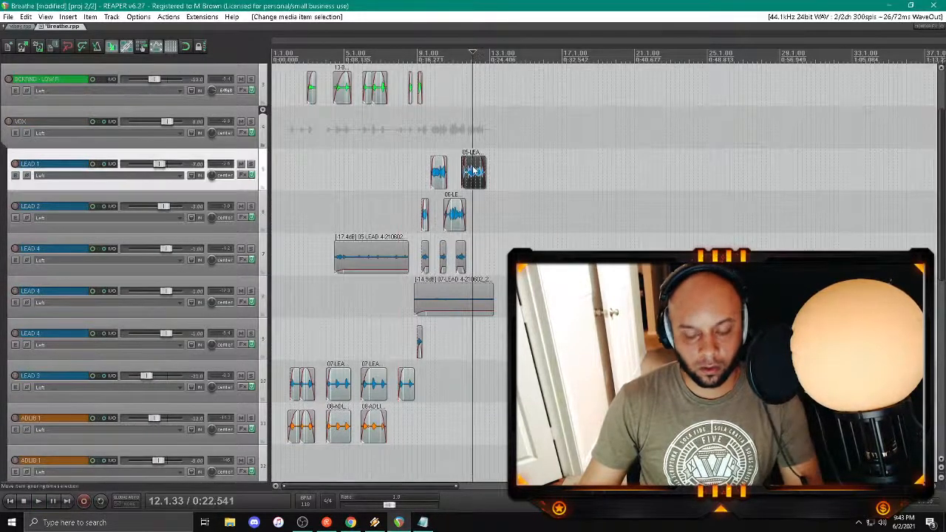
key(Delete)
click(455, 153)
key(space)
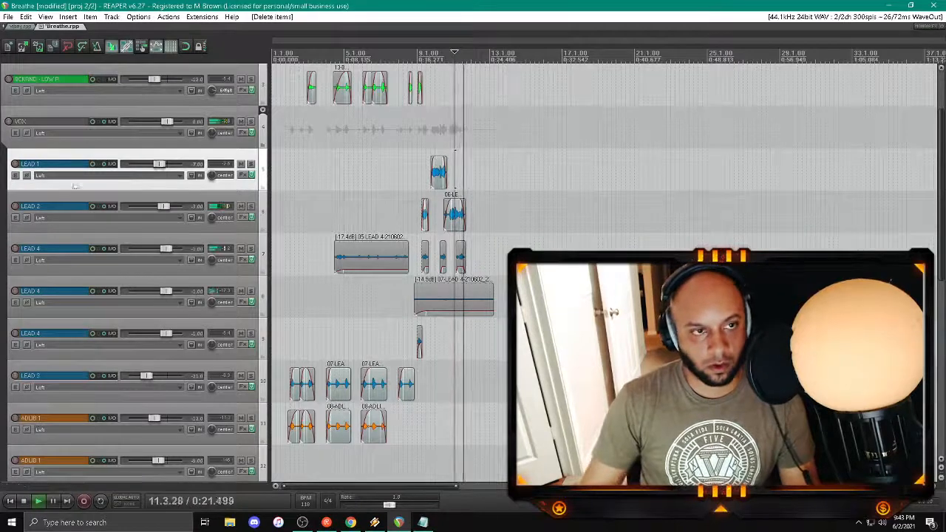
click(15, 163)
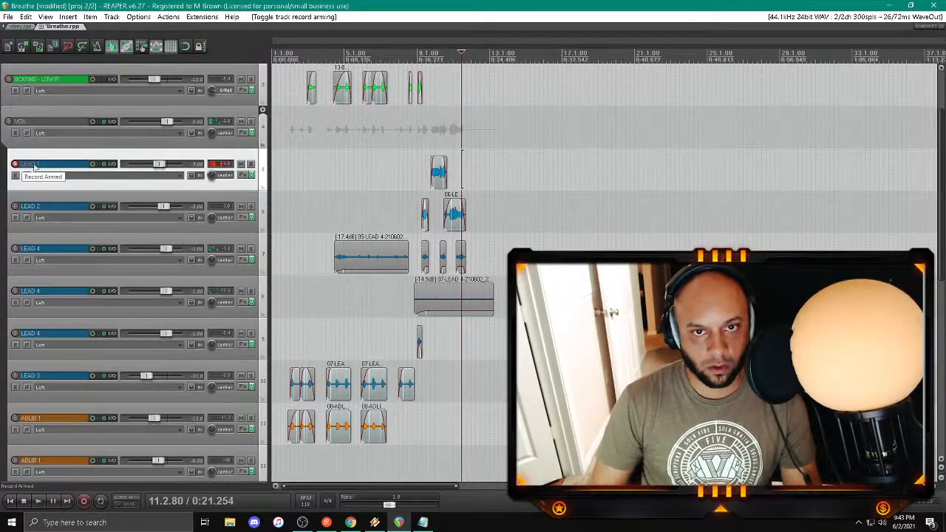
Step: Cancel the multi-track recording started at about bar 11 and disarm the BCKRND - HIGH L track
click(455, 139)
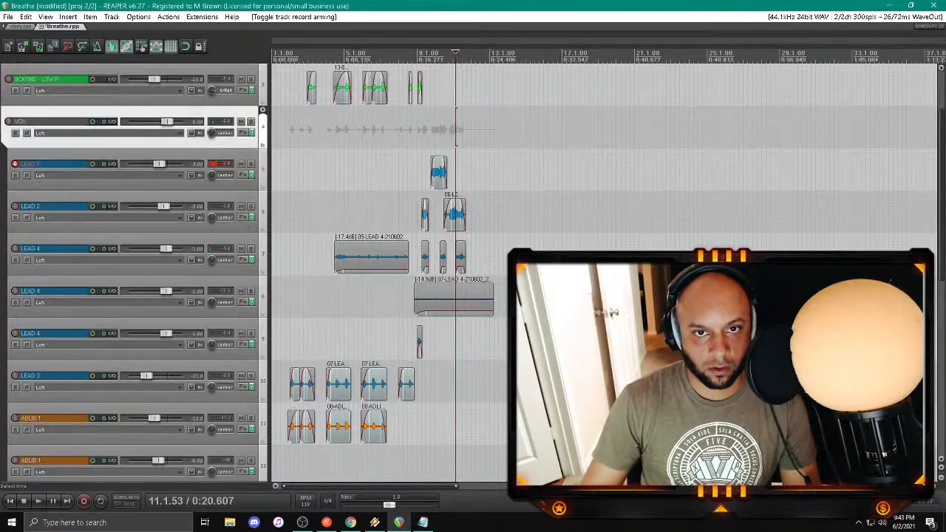
key(ctrl+r)
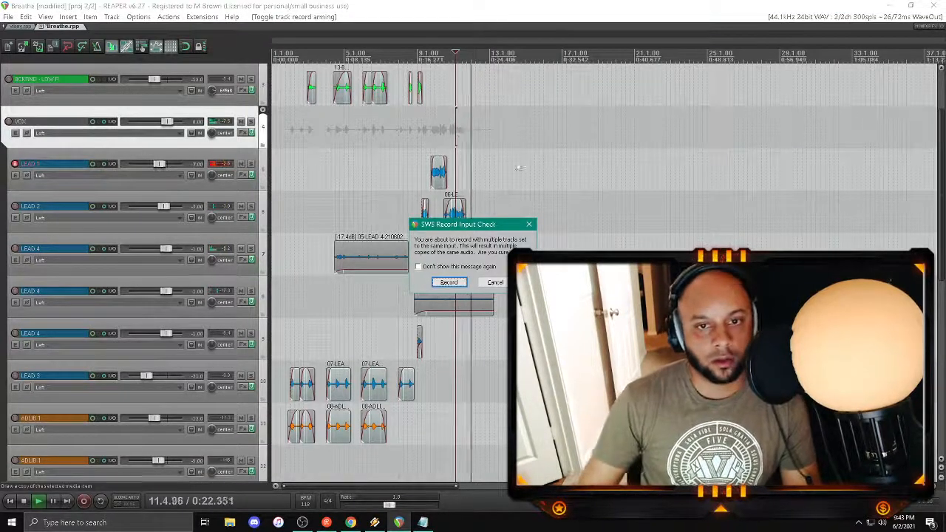
click(495, 283)
scroll(68, 273, down, 3)
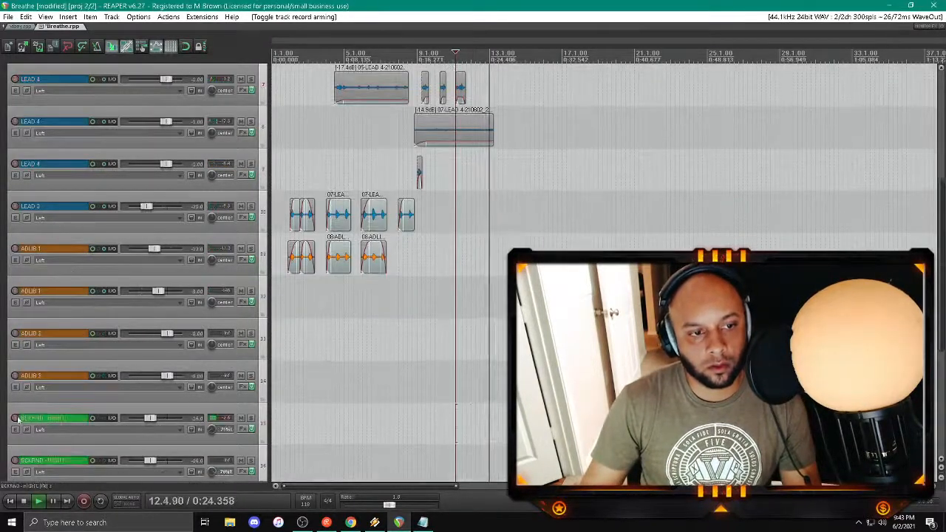
scroll(44, 384, up, 5)
click(16, 249)
key(space)
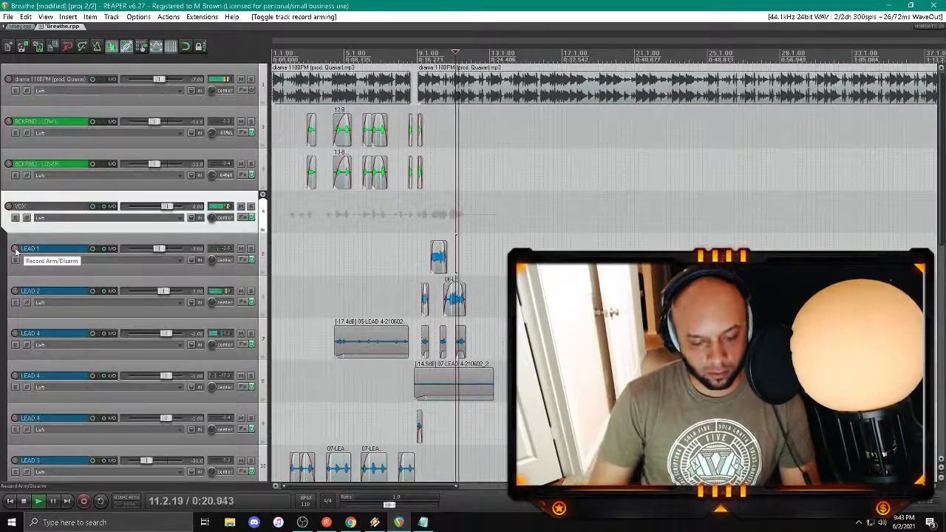
Step: Rearm LEAD 1, try a take from about bar 11 and delete the recorded clip
key(ctrl+r)
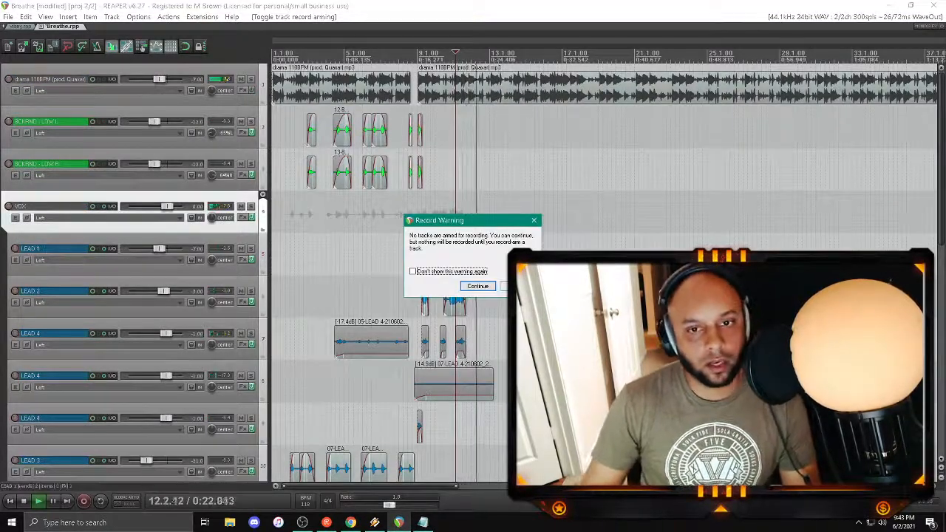
key(Return)
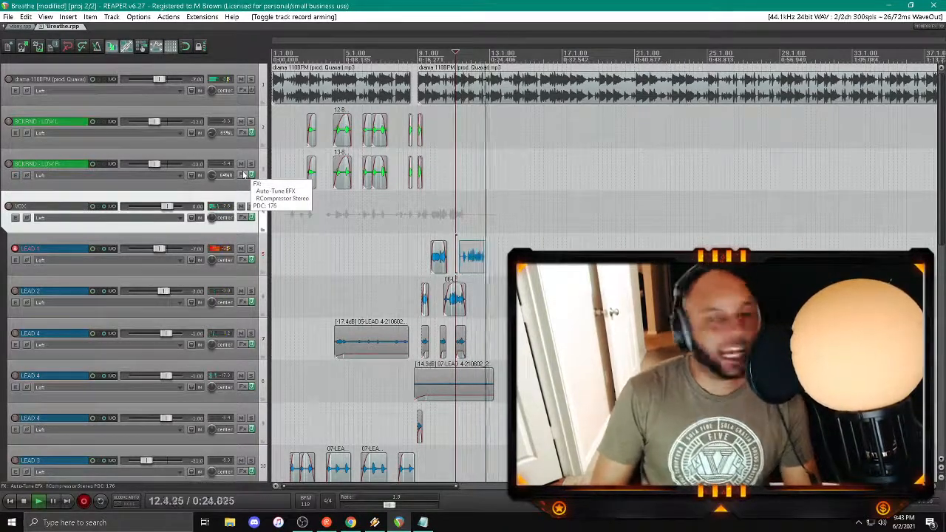
key(space)
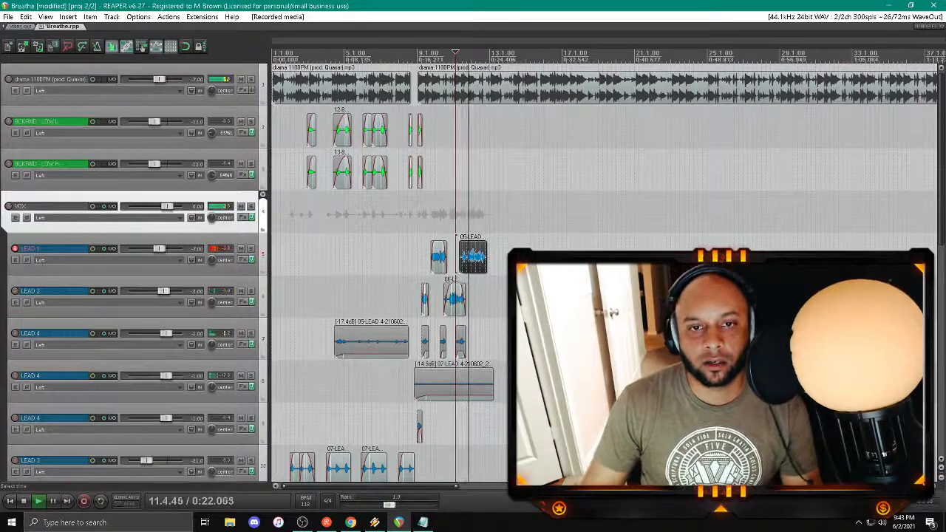
key(Delete)
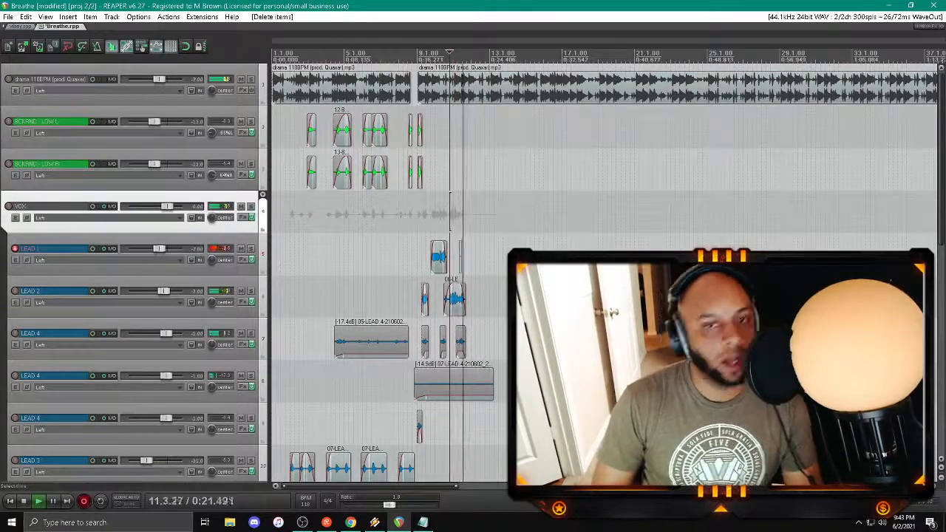
Step: Try three further LEAD 1 takes from just before bar 11 and discard each of them
key(space)
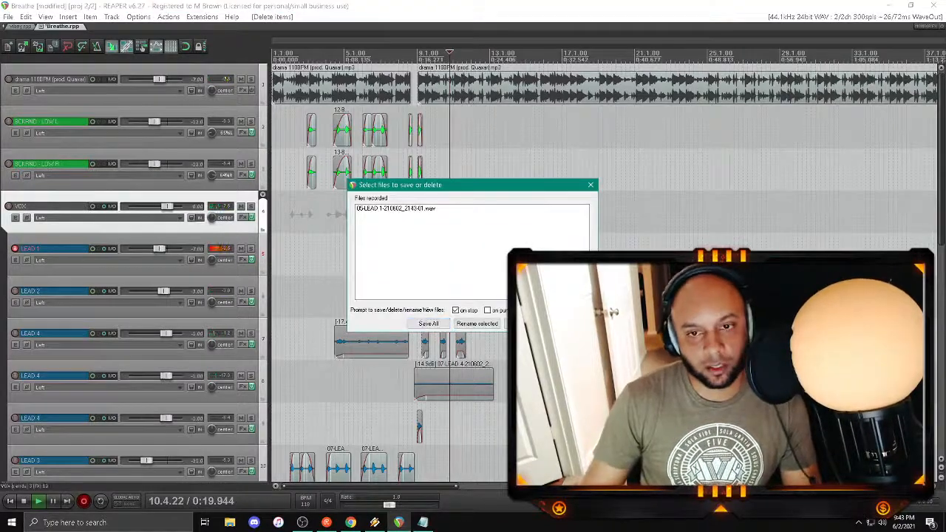
key(Escape)
key(Return)
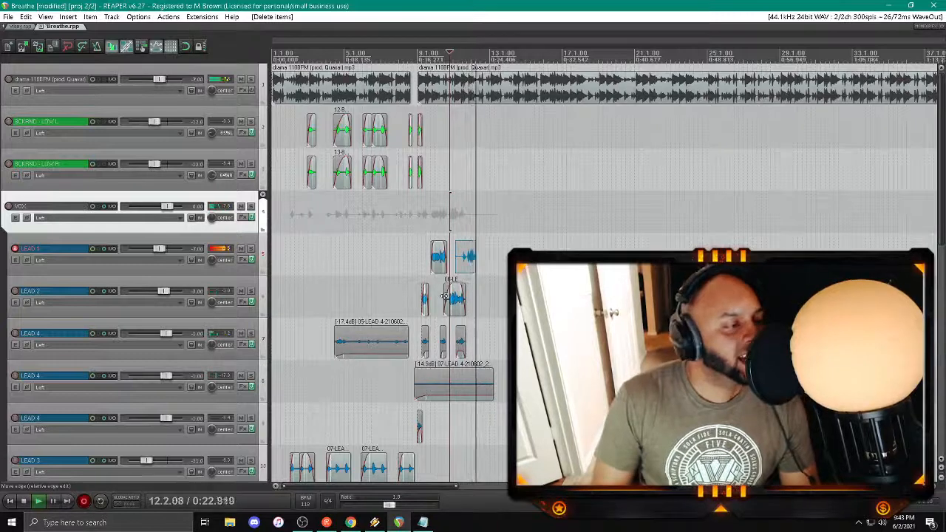
key(space)
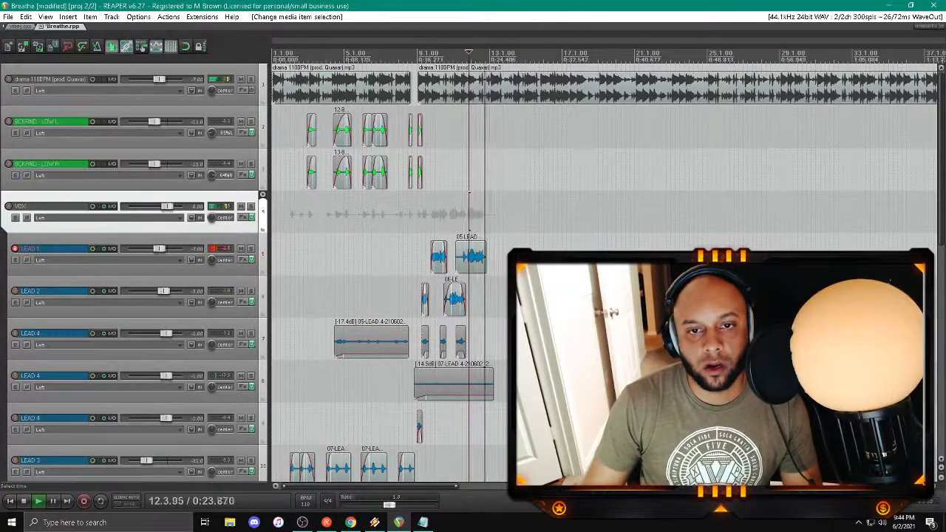
key(Delete)
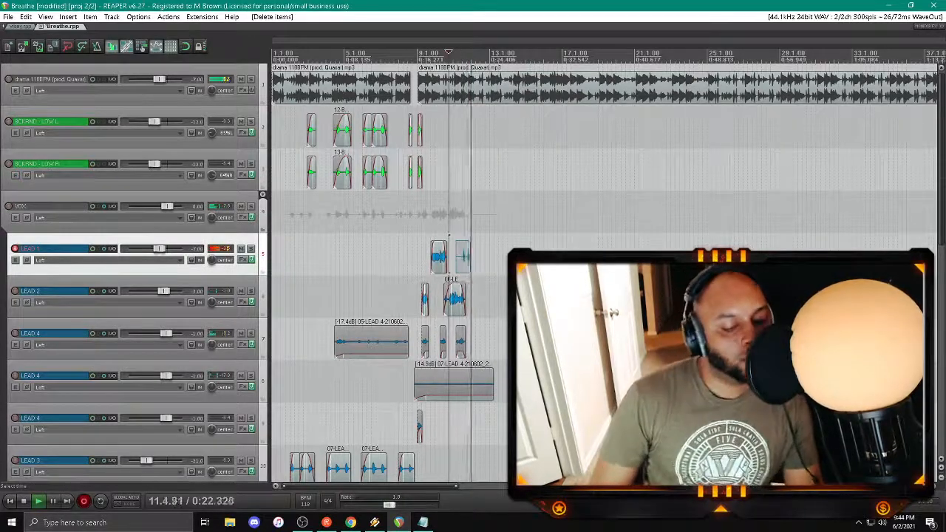
key(space)
key(d)
key(Return)
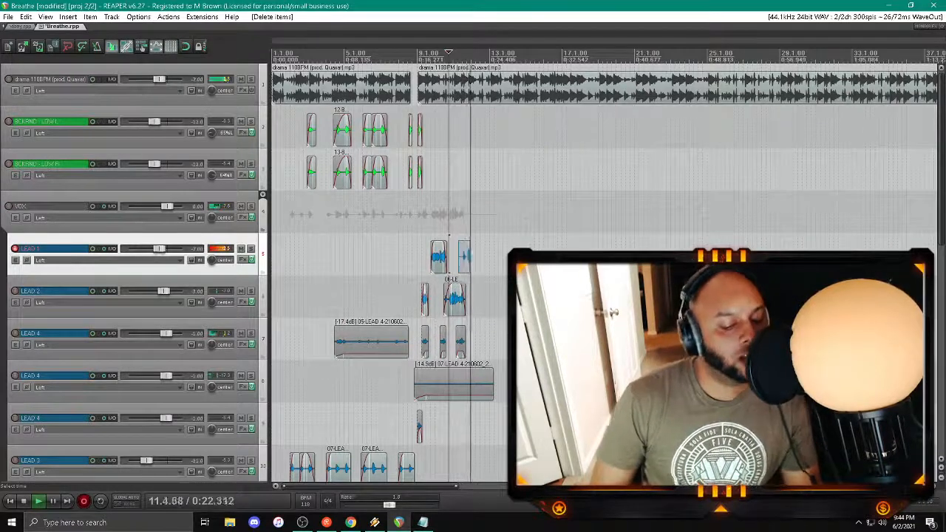
Step: Save the LEAD 1 take recorded from just before bar 11 and adjust the clip's fade-in
key(space)
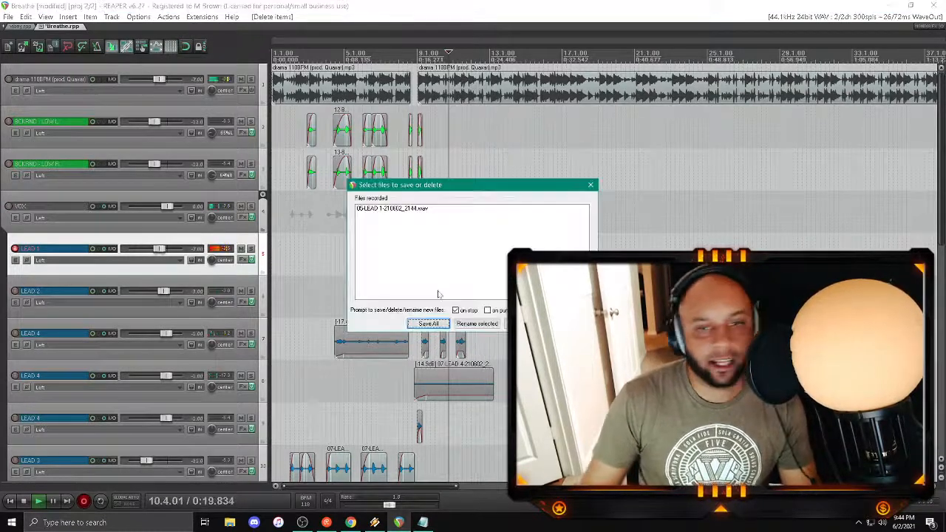
key(Return)
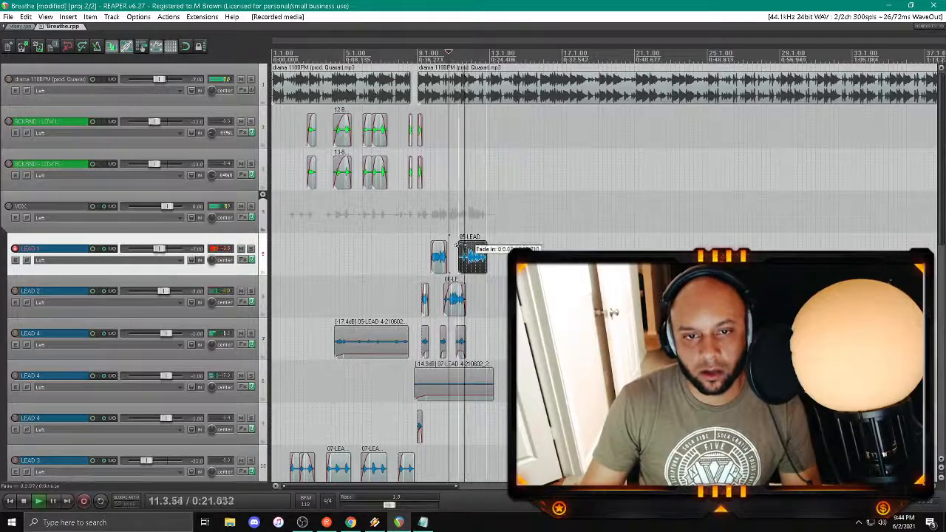
drag(473, 249, 473, 260)
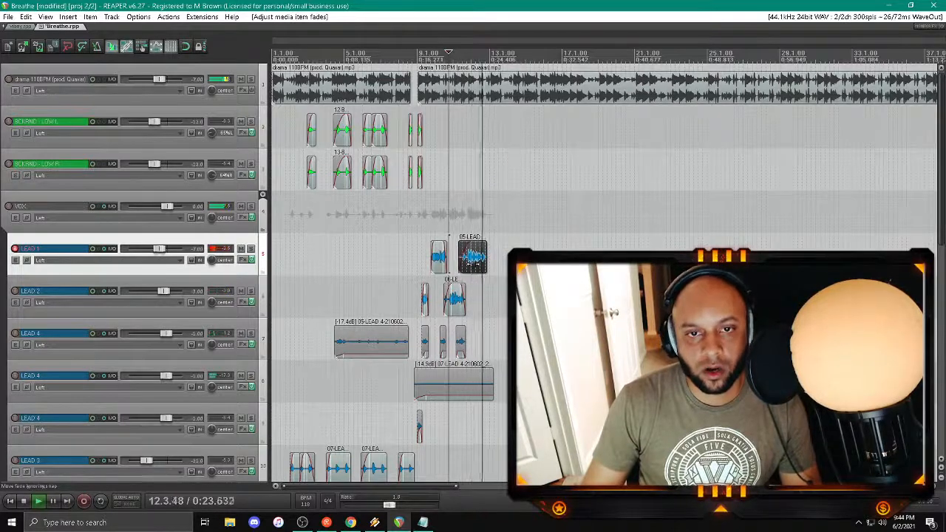
Step: Split the new LEAD 1 clip late in bar 11, adjust the fade at the split and change the first piece's volume
scroll(473, 259, up, 5)
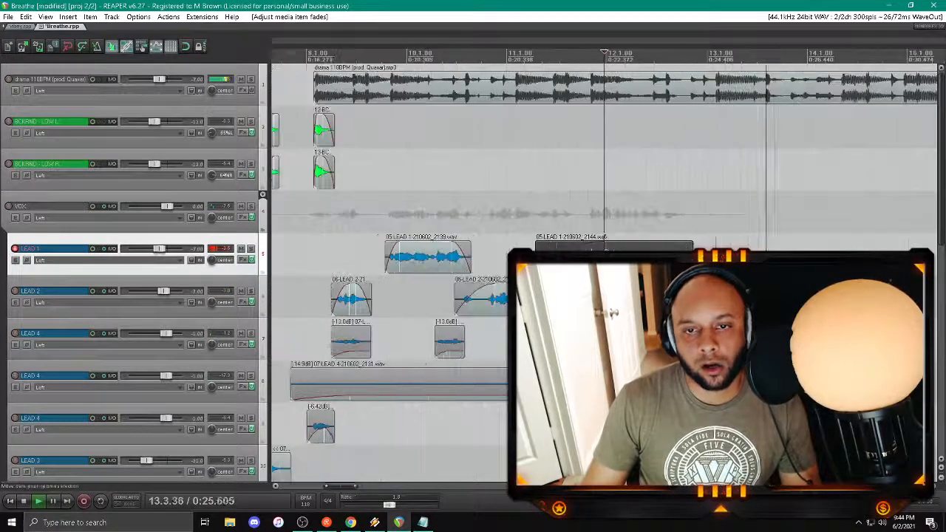
click(582, 246)
key(s)
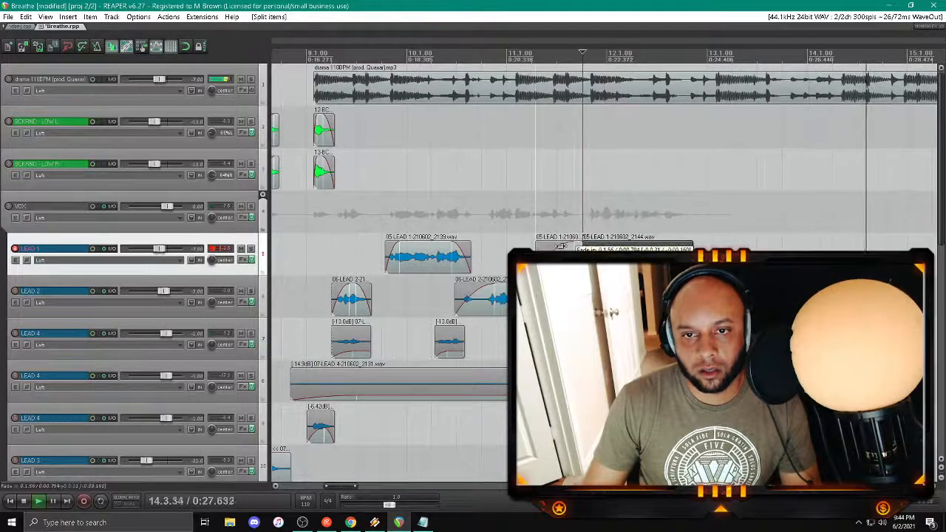
drag(579, 247, 577, 250)
click(538, 220)
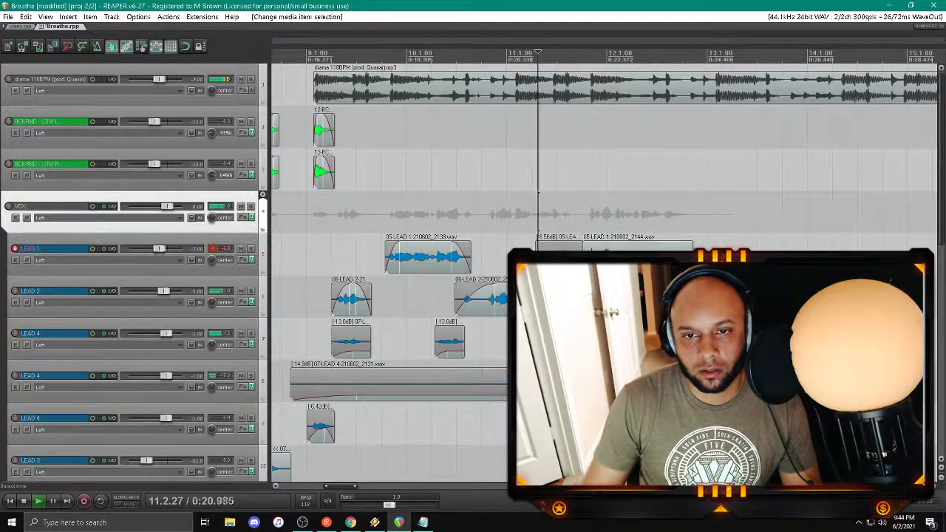
scroll(376, 336, down, 5)
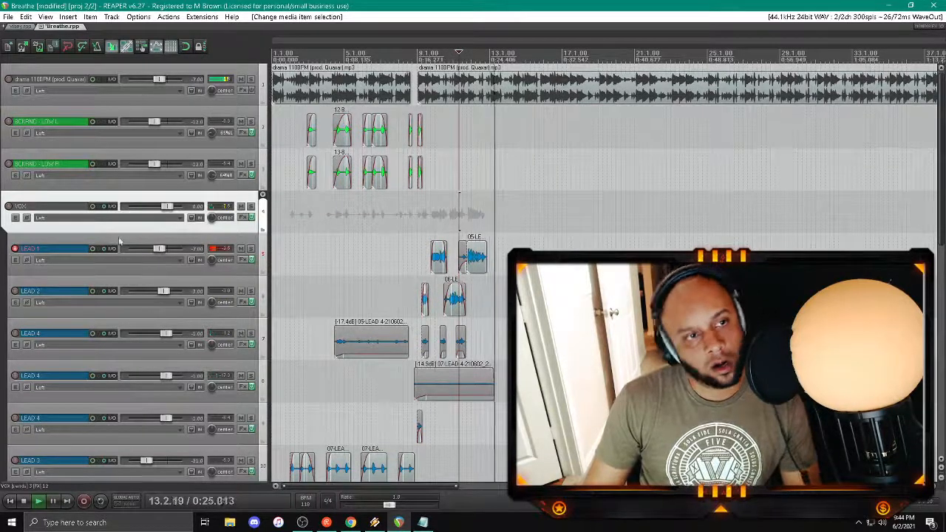
Step: Set the VOX folder's send to the VERB track to -3 dB and play back from about bar 11
click(110, 206)
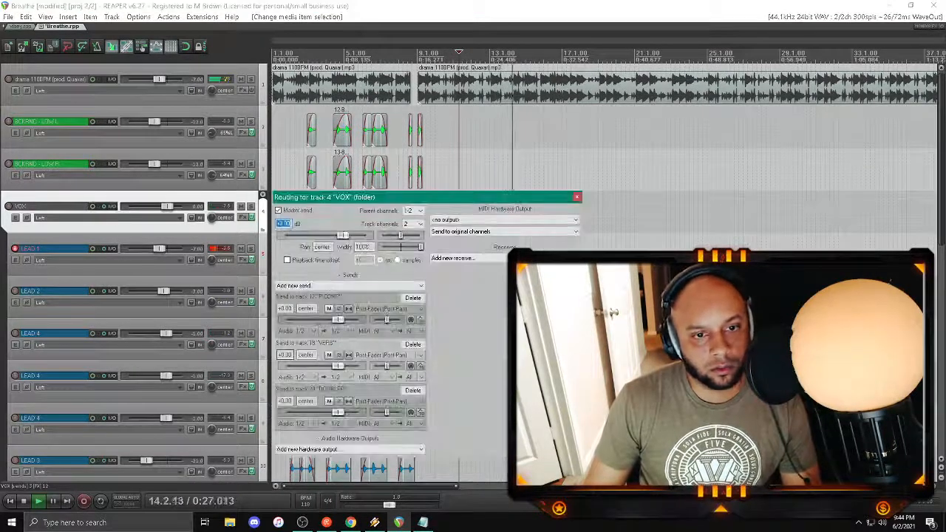
double_click(285, 355)
text(-3)
key(Return)
key(space)
key(space)
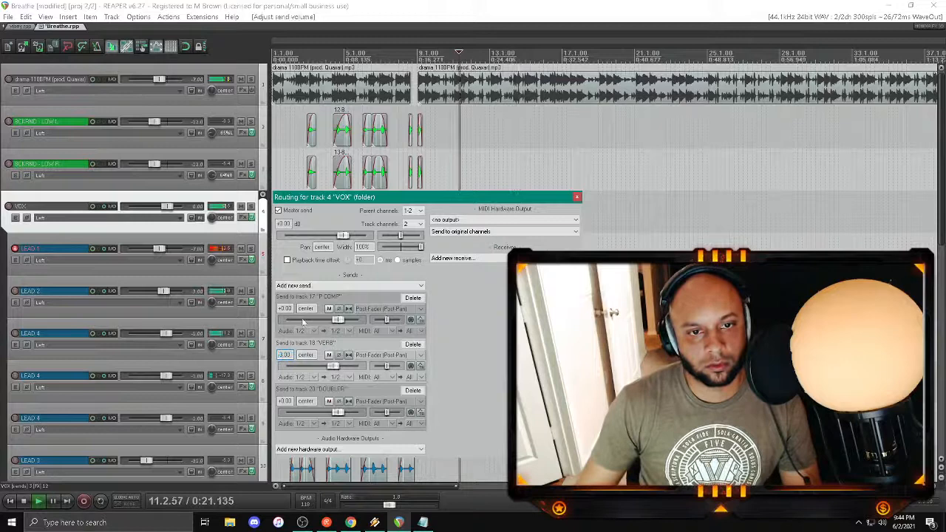
click(577, 196)
scroll(208, 279, down, 2)
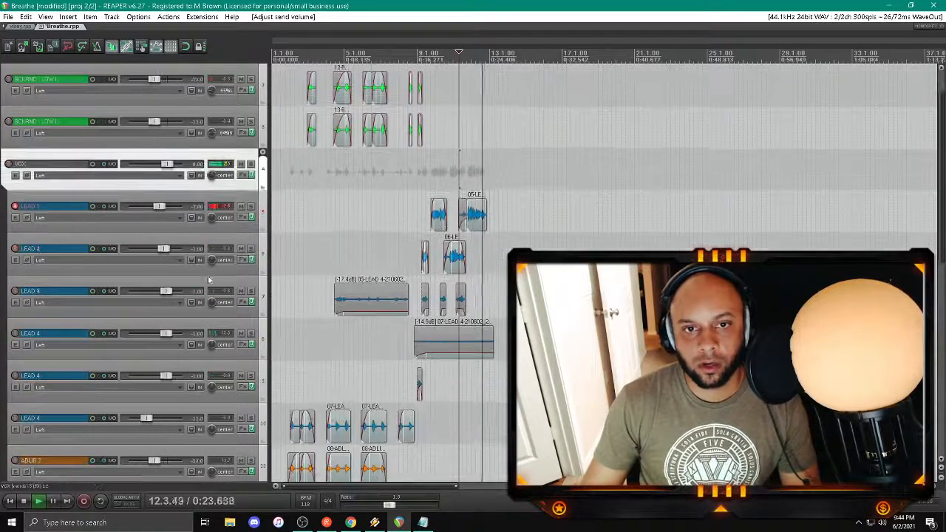
Step: Delete both pieces of the split LEAD 1 clip in bars 11 and 12
click(473, 214)
key(Delete)
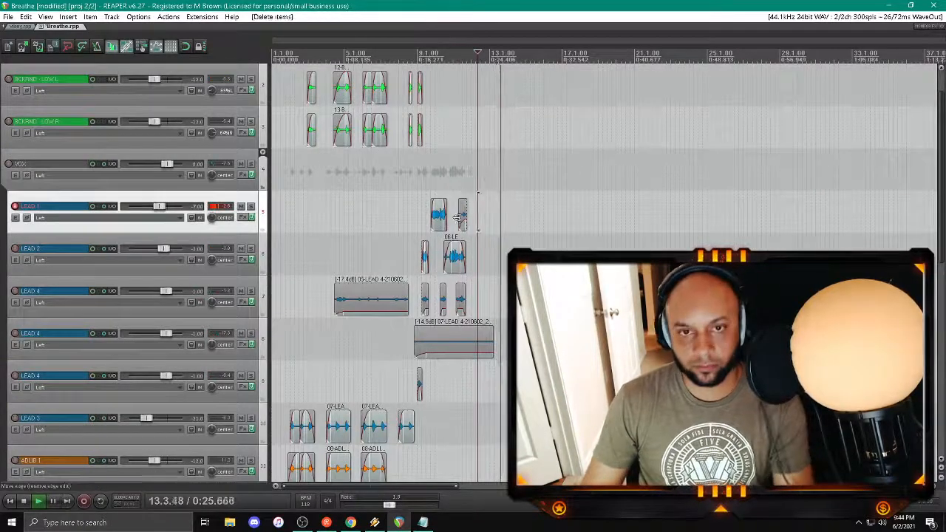
click(461, 216)
key(Delete)
Step: Try a new LEAD 1 take from about bar 11 and discard it
click(456, 210)
key(space)
key(space)
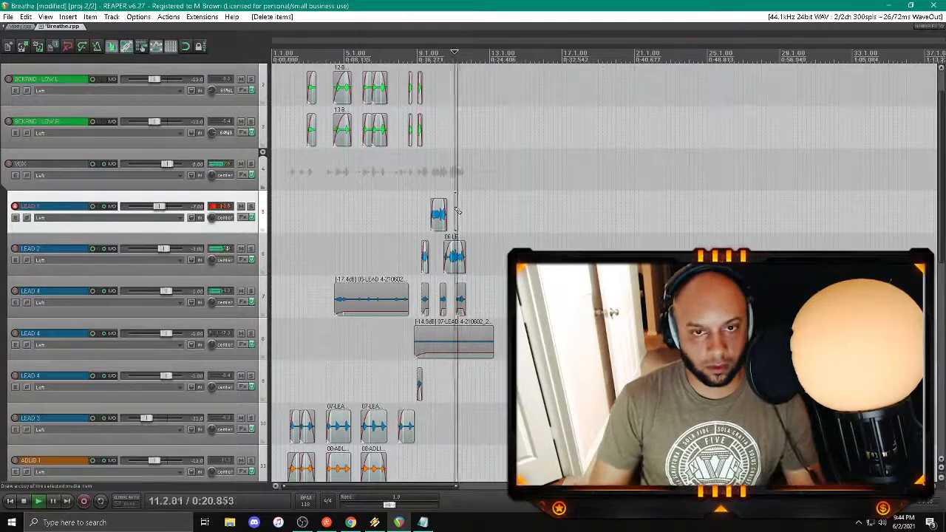
key(ctrl+r)
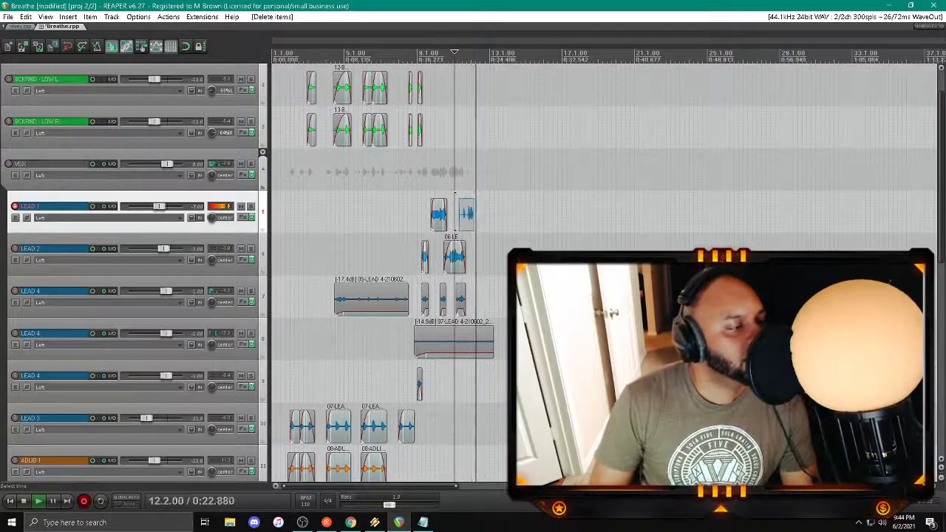
key(space)
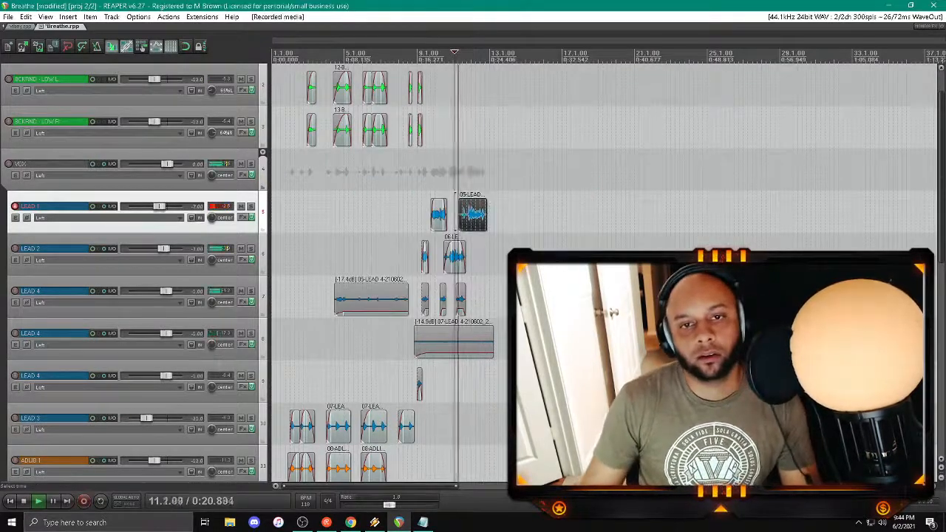
scroll(583, 221, up, 3)
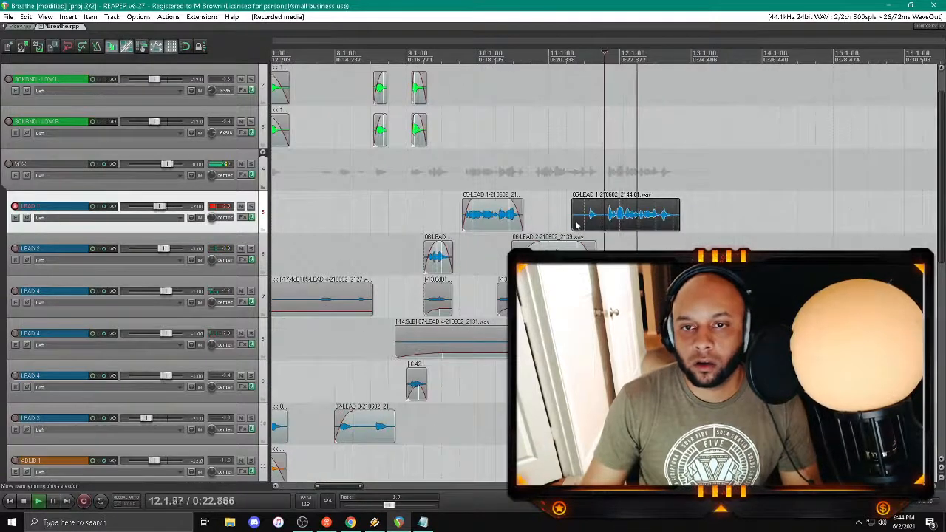
key(Delete)
Step: Try another LEAD 1 take starting just before bar 11 and play it back
click(545, 158)
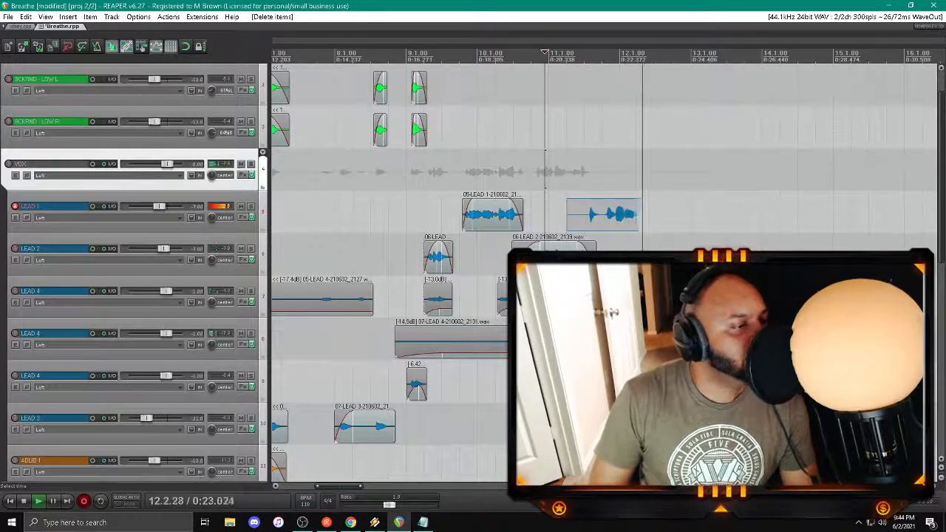
key(space)
key(space)
Step: Trim and fade the new LEAD 1 take in bars 11 and 12, audition it and delete the clip
click(581, 164)
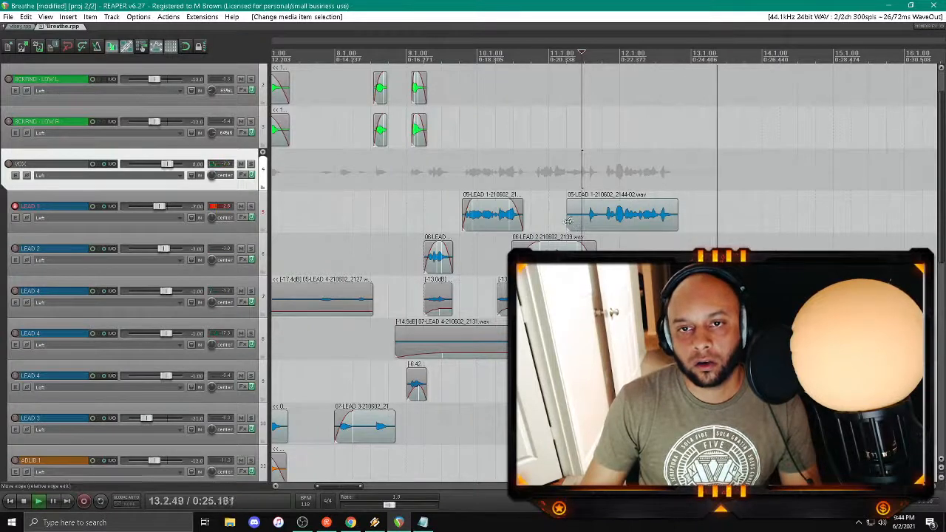
drag(568, 221, 585, 221)
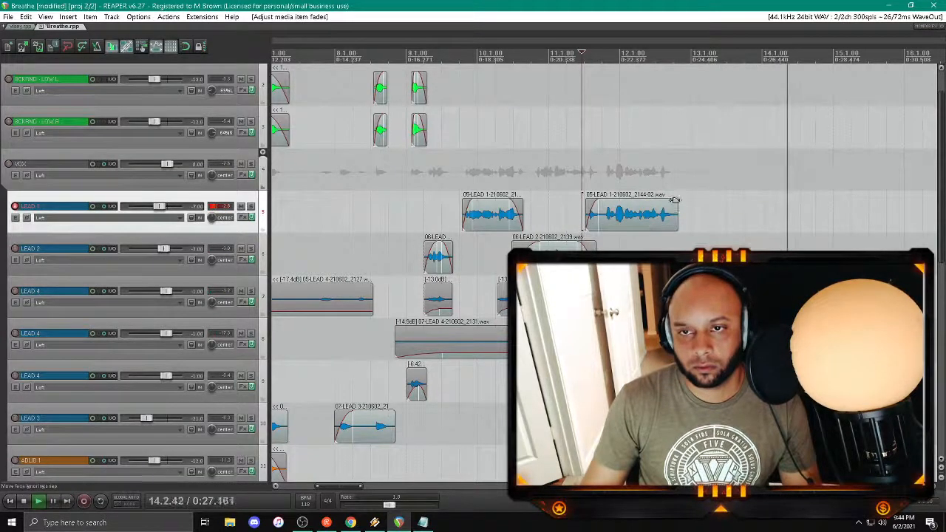
click(594, 150)
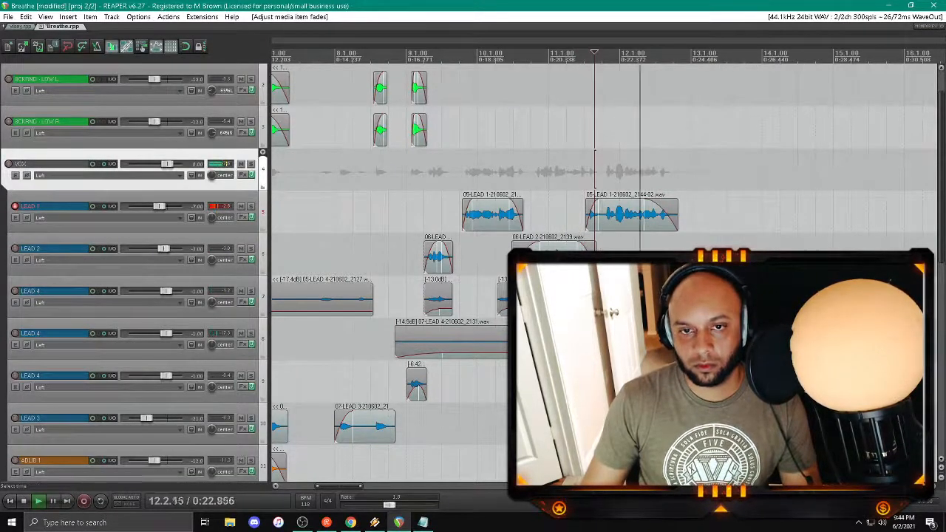
click(595, 214)
key(Delete)
Step: Try a LEAD 1 take starting late in bar 10 and discard the recorded file
click(535, 152)
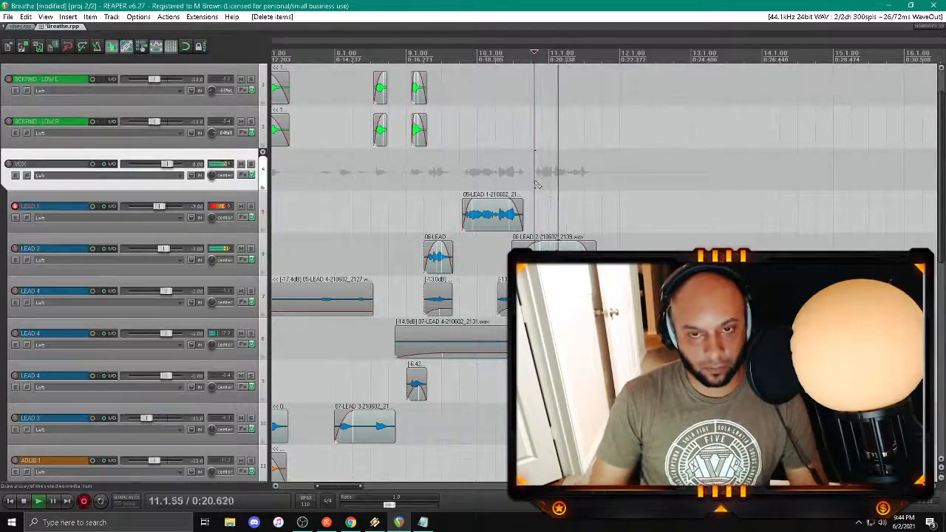
key(space)
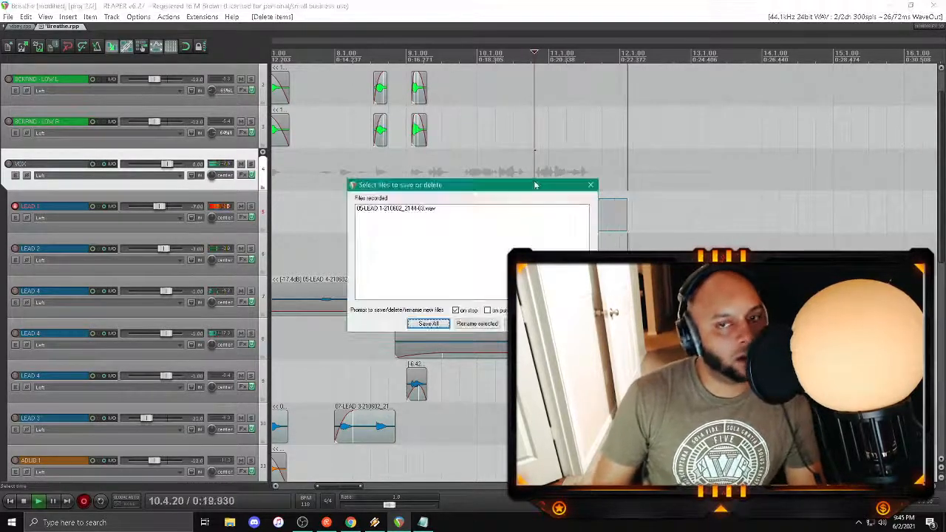
key(Return)
click(448, 295)
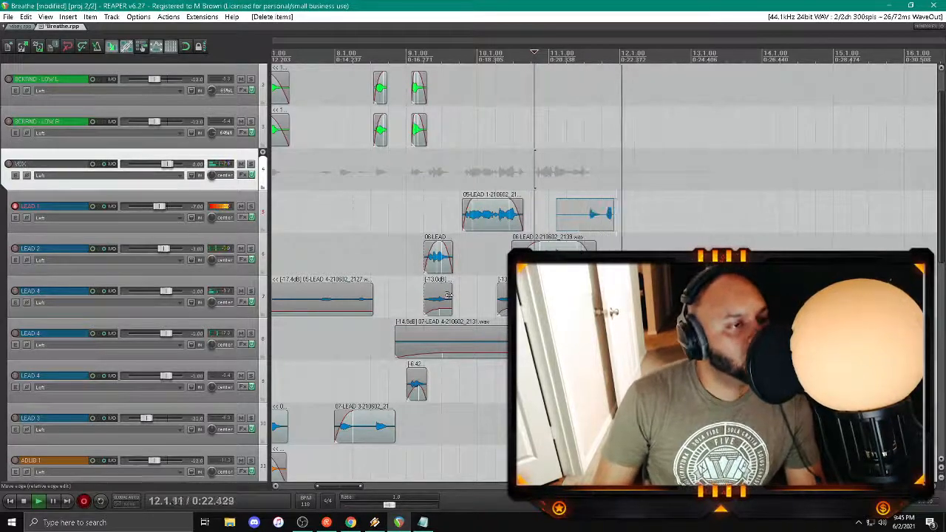
Step: Keep the new LEAD 1 take, trim its start, then split it late in bar 11 and adjust the clip volume
key(space)
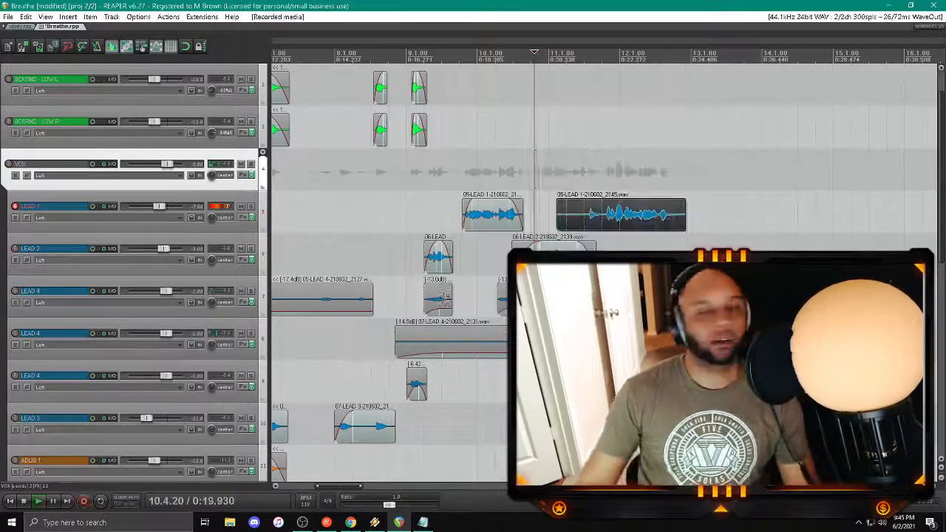
drag(556, 211, 589, 212)
scroll(600, 218, up, 5)
key(s)
scroll(589, 212, down, 10)
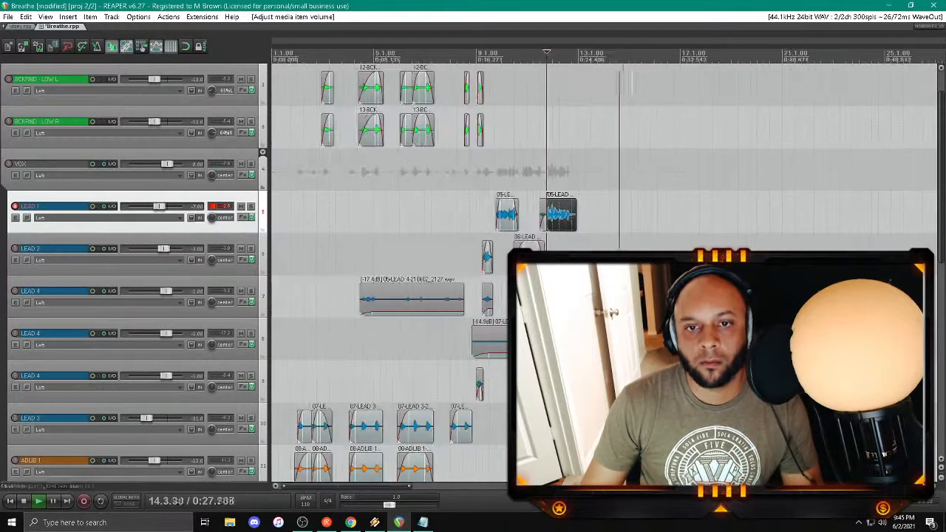
Step: Disarm LEAD 1, arm BCKRND - HIGH L and record a background take on it from about bar 9 to bar 13
scroll(204, 224, down, 3)
click(475, 340)
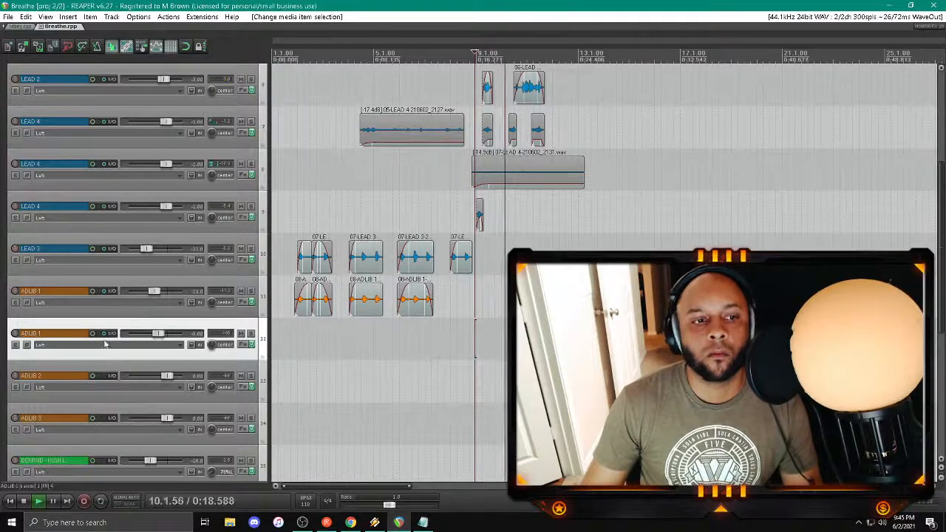
scroll(25, 156, up, 4)
click(14, 206)
scroll(137, 262, down, 9)
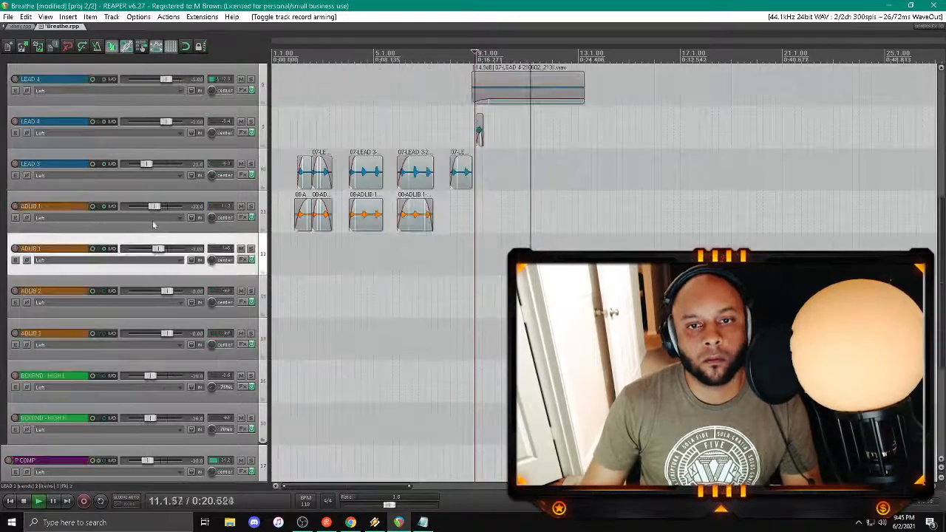
key(space)
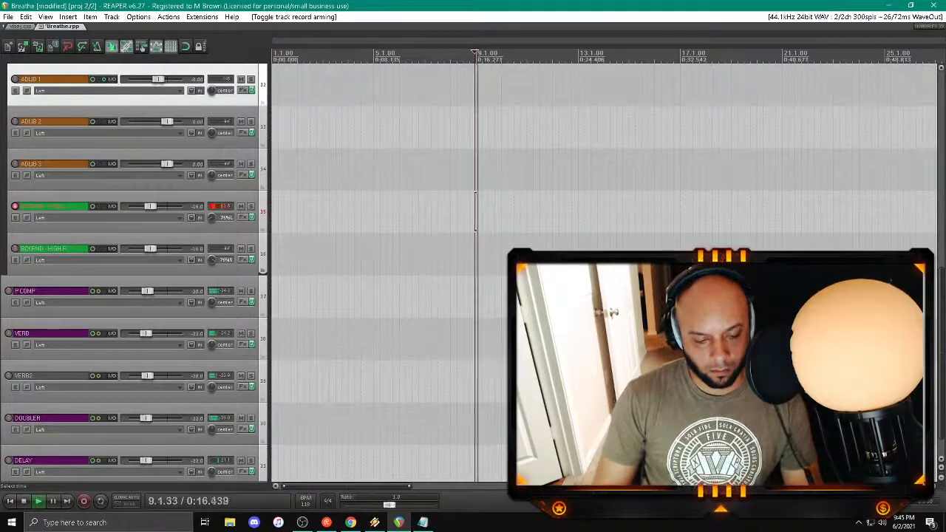
key(space)
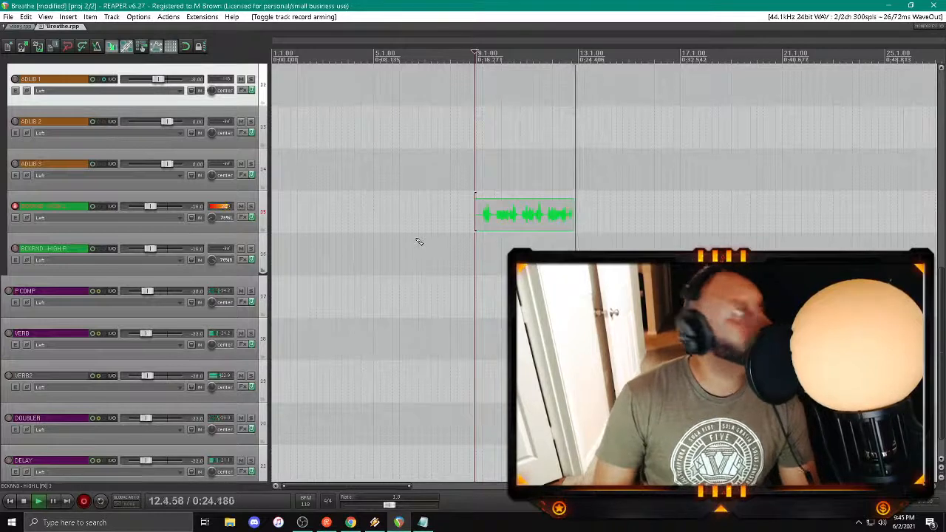
key(space)
Step: Arm BCKRND - HIGH R instead of BCKRND - HIGH L and record a matching background take from about bar 9
click(2, 251)
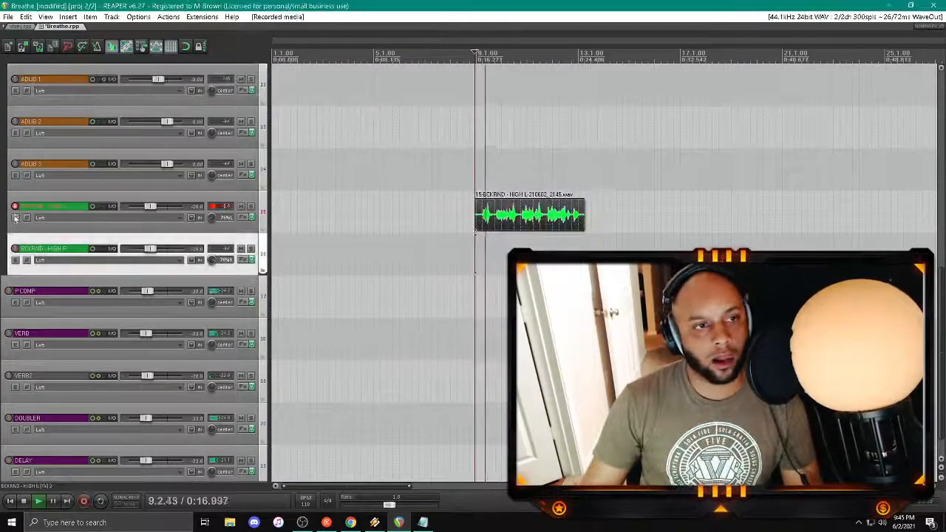
click(15, 248)
click(15, 207)
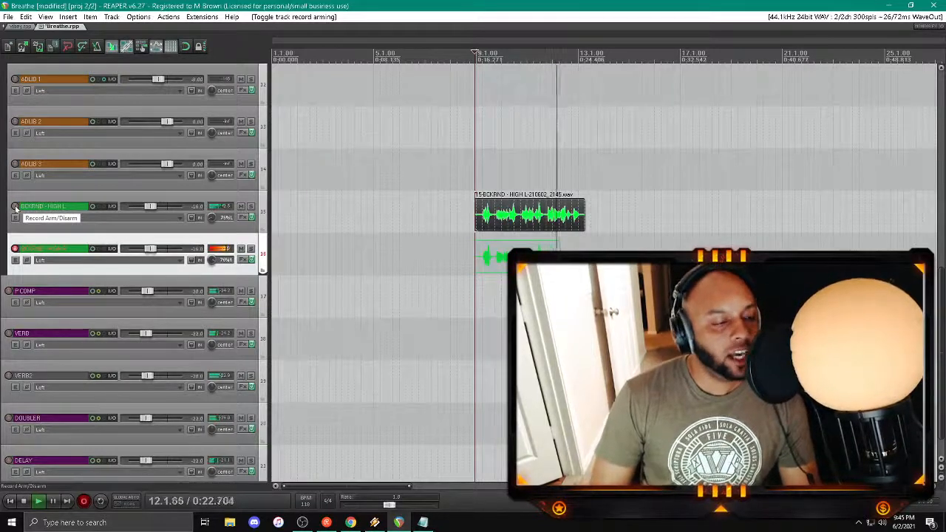
key(space)
key(Return)
key(space)
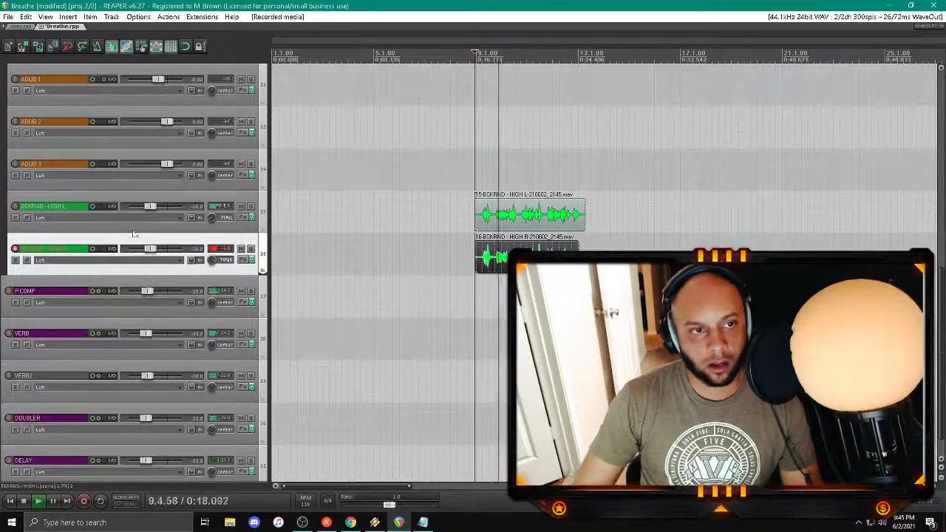
Step: Set the Auto-Tune EFX key on BCKRND - HIGH L to Bb minor
click(246, 218)
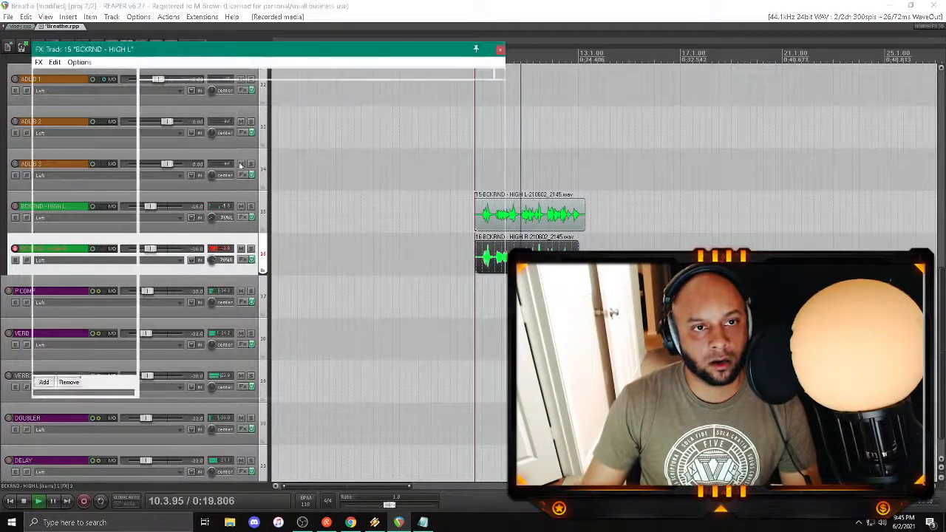
click(235, 110)
click(243, 220)
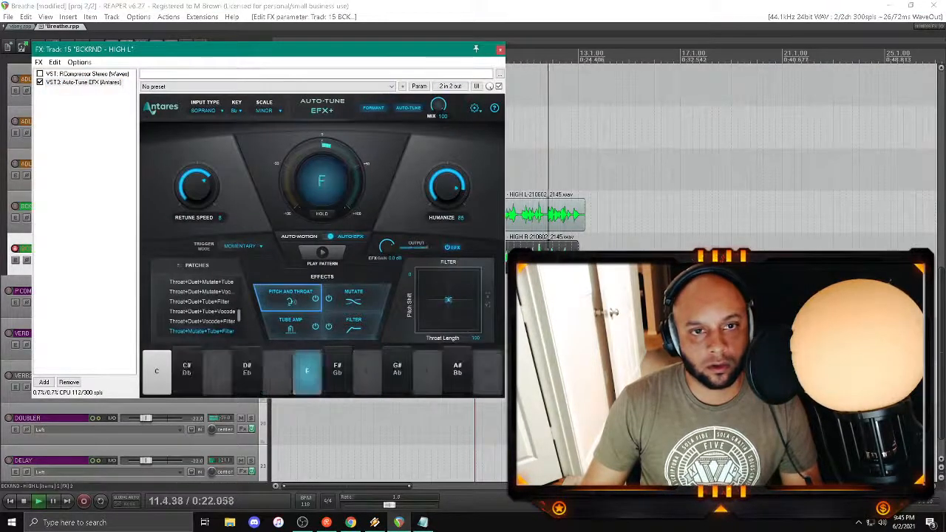
click(500, 48)
Step: Set Auto-Tune EFX on BCKRND - HIGH R to the key of Bb minor with retune speed 0
click(244, 261)
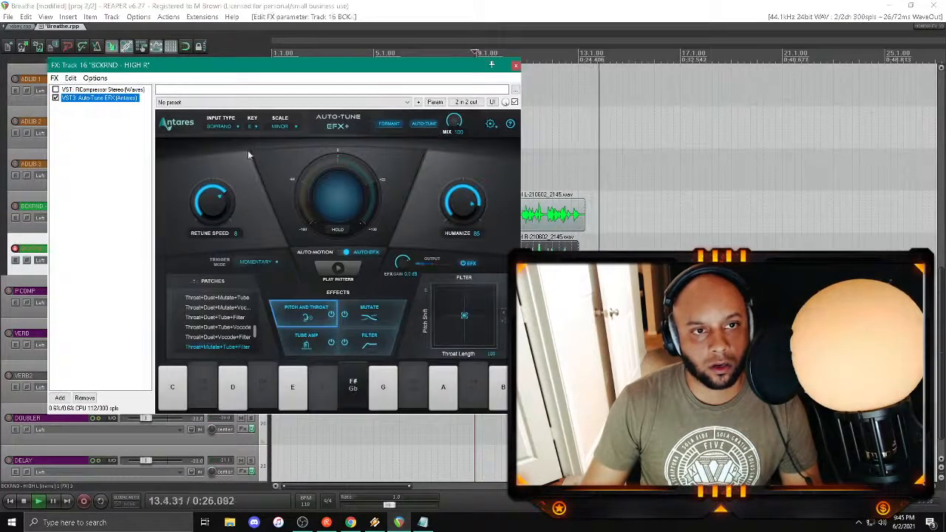
click(255, 126)
click(265, 235)
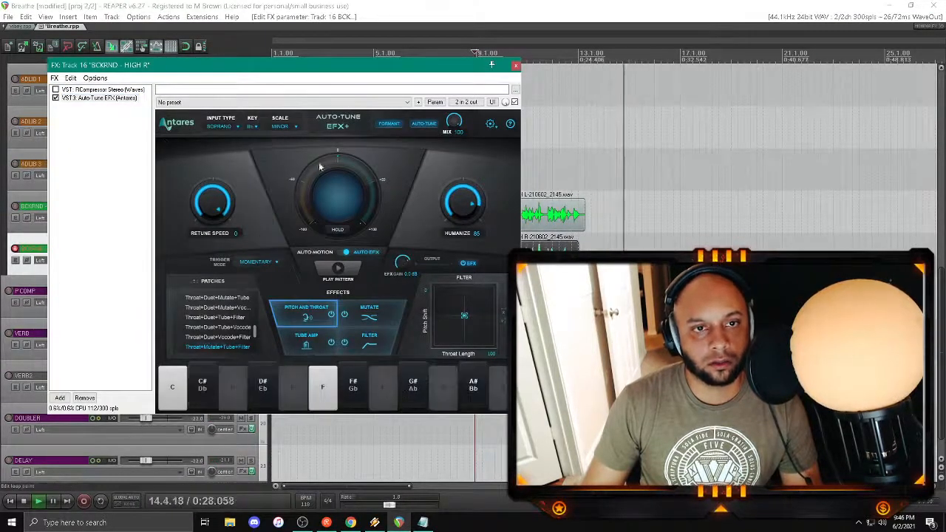
click(515, 65)
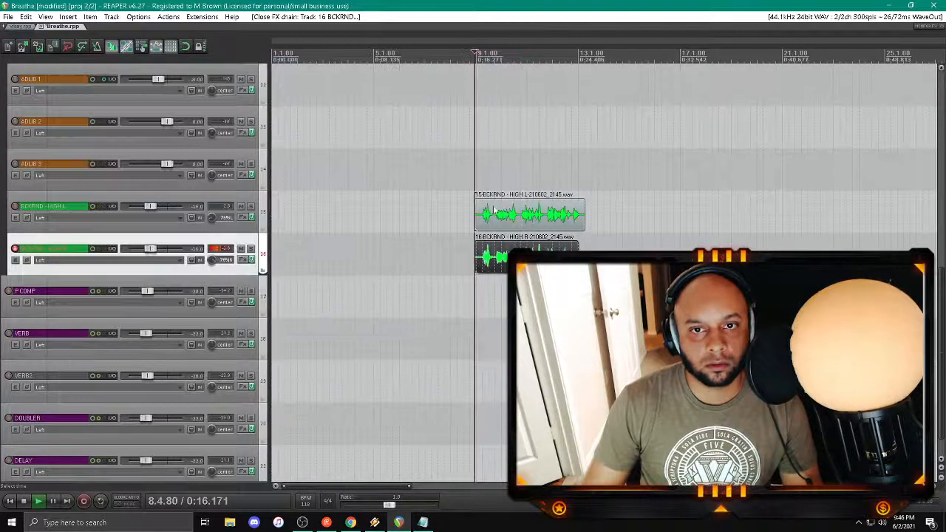
Step: Split both BCKRND - HIGH clips just before the first phrase in bar 9, add fade-ins and delete the silent leading pieces
click(485, 255)
scroll(485, 256, up, 5)
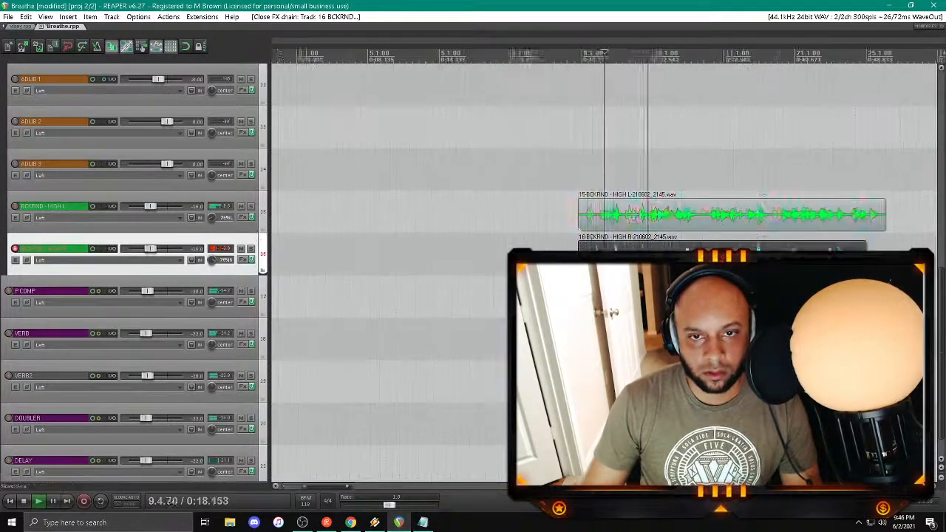
ctrl+click(600, 220)
key(s)
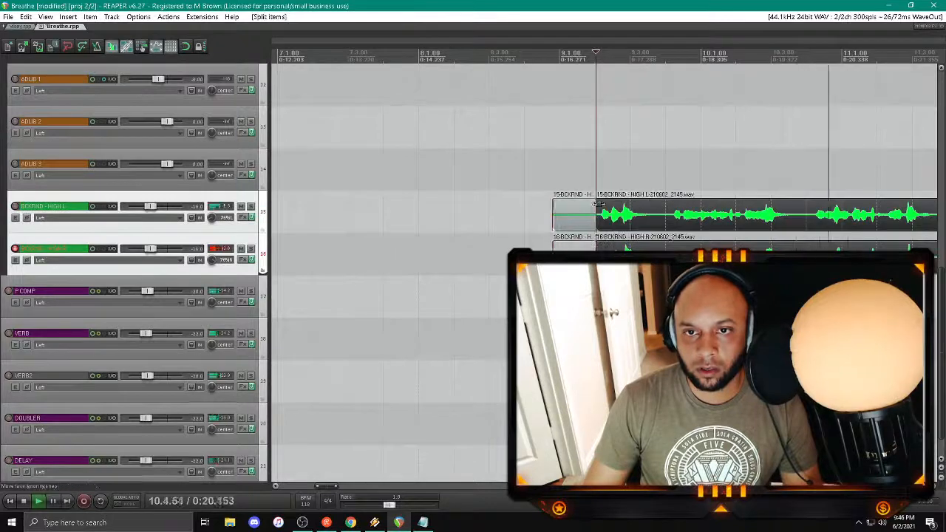
drag(598, 203, 642, 204)
click(563, 246)
key(Delete)
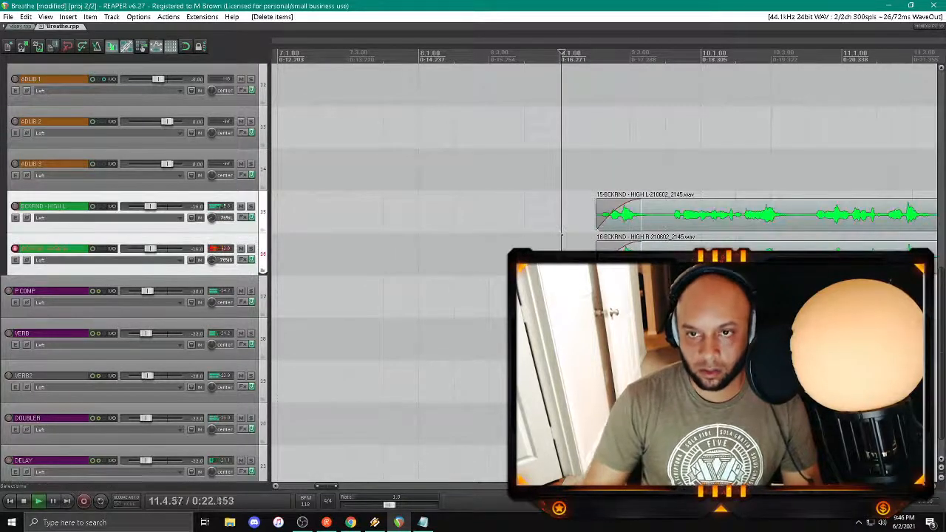
Step: Trim the ends of both BCKRND - HIGH clips to late in bar 12
scroll(560, 238, down, 5)
click(570, 244)
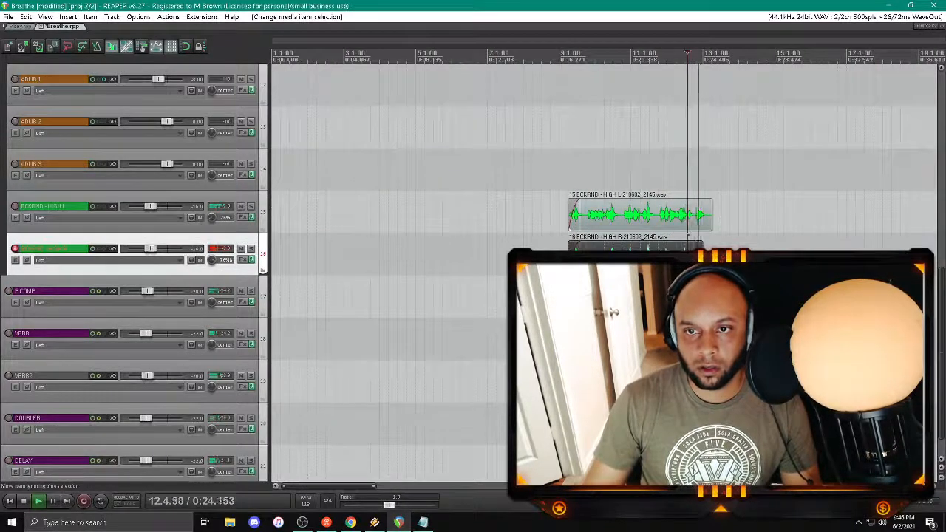
scroll(605, 238, up, 3)
drag(672, 219, 624, 244)
scroll(467, 222, down, 5)
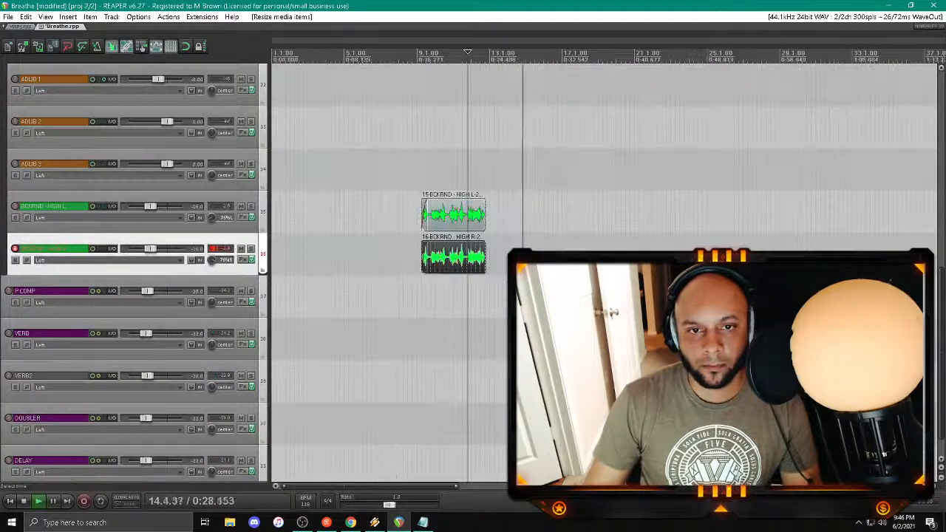
Step: Select the BCKRND - HIGH L and HIGH R tracks and set their volume to -20 dB
click(371, 170)
click(144, 218)
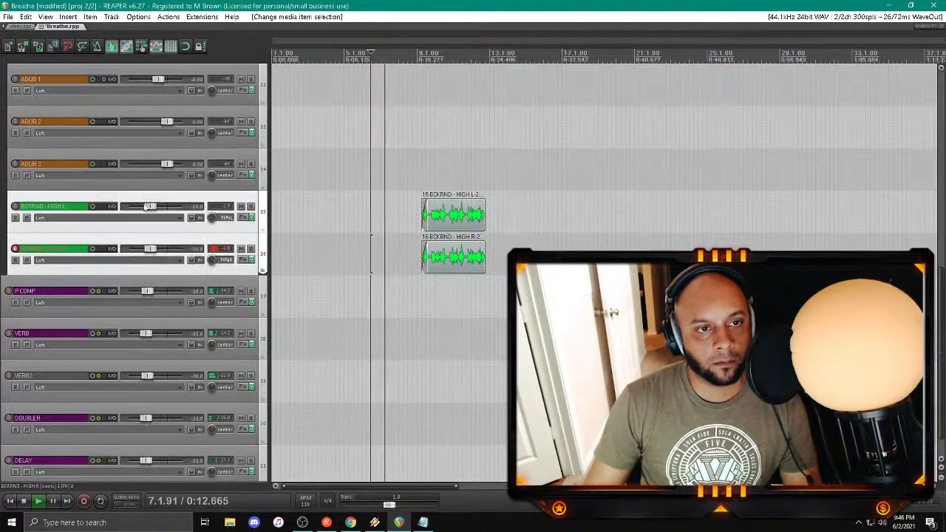
right_click(145, 207)
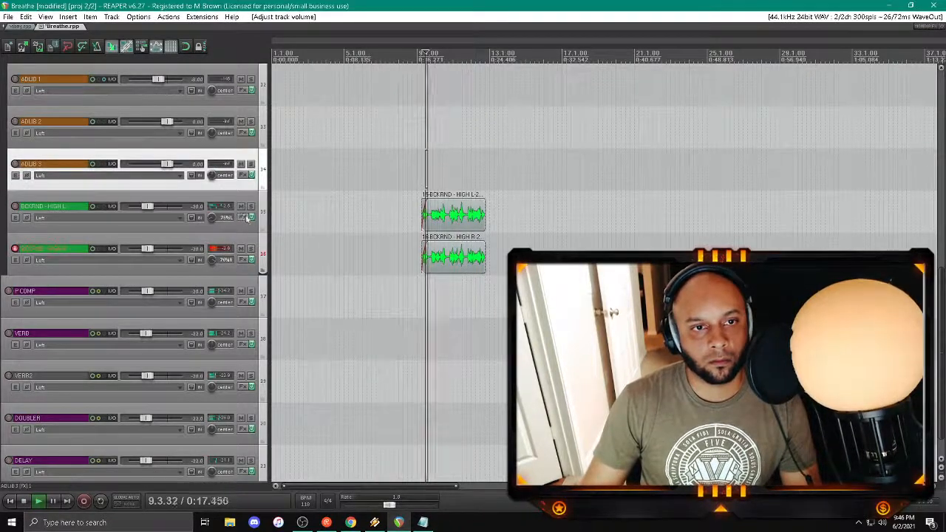
Step: Place RCompressor after Auto-Tune EFX in the BCKRND - HIGH L effects chain and enable it
click(247, 217)
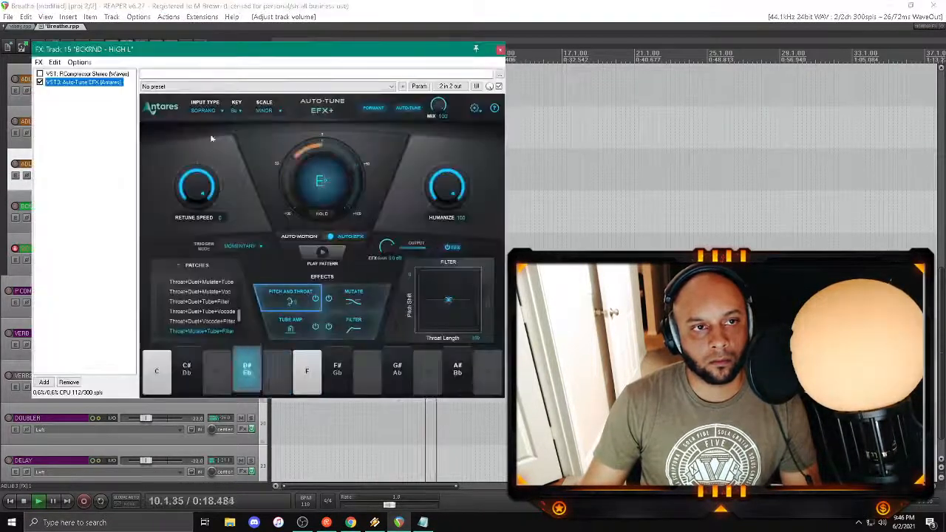
click(45, 82)
click(40, 82)
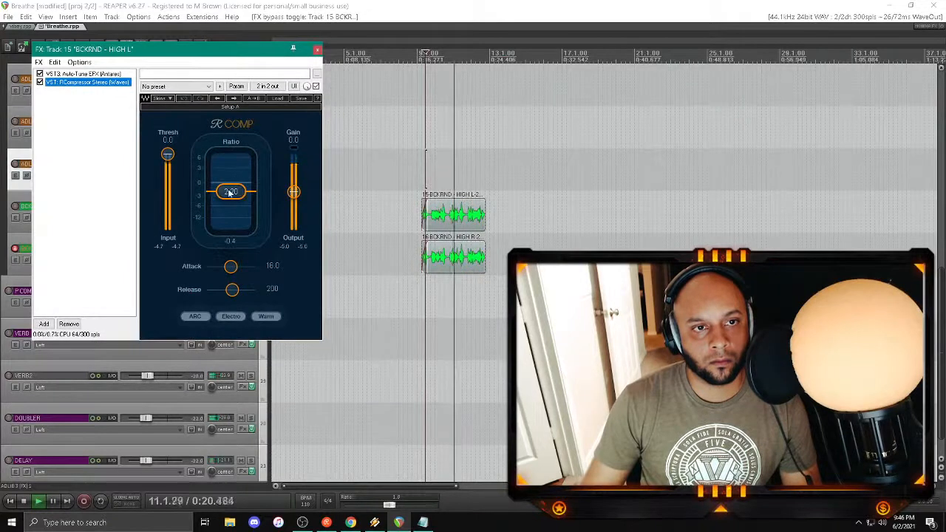
Step: Set the RCompressor threshold on BCKRND - HIGH L to -10 and copy the compressor
click(168, 155)
text(-10)
key(Return)
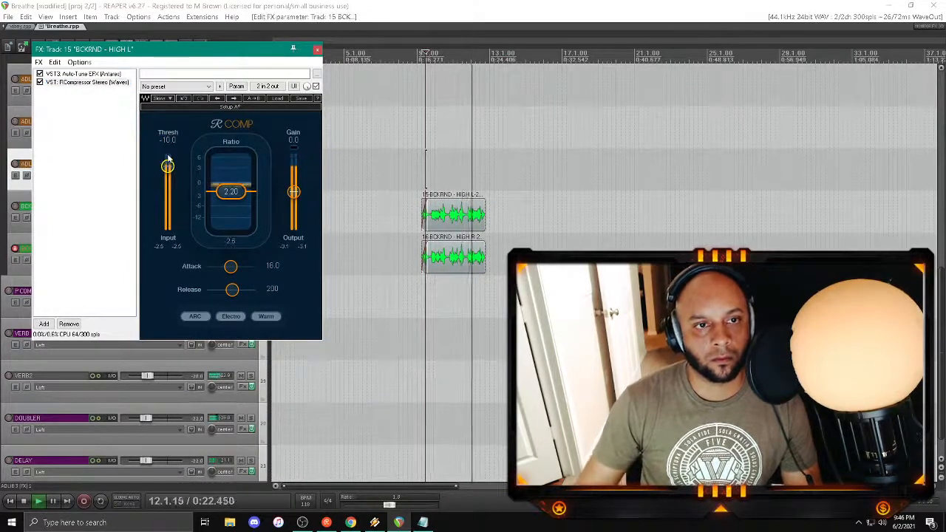
click(68, 83)
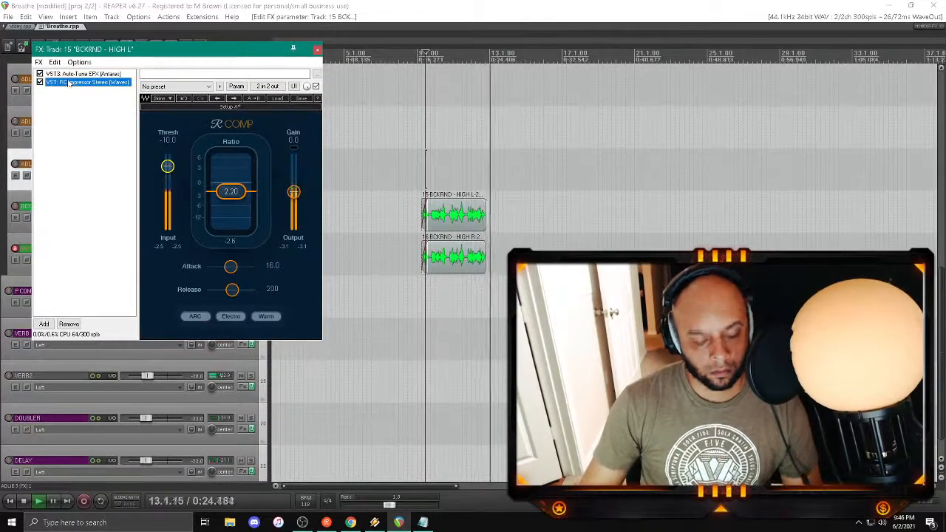
click(317, 50)
Step: Replace the RCompressor on BCKRND - HIGH R with the copied compressor, placed after Auto-Tune EFX
click(241, 260)
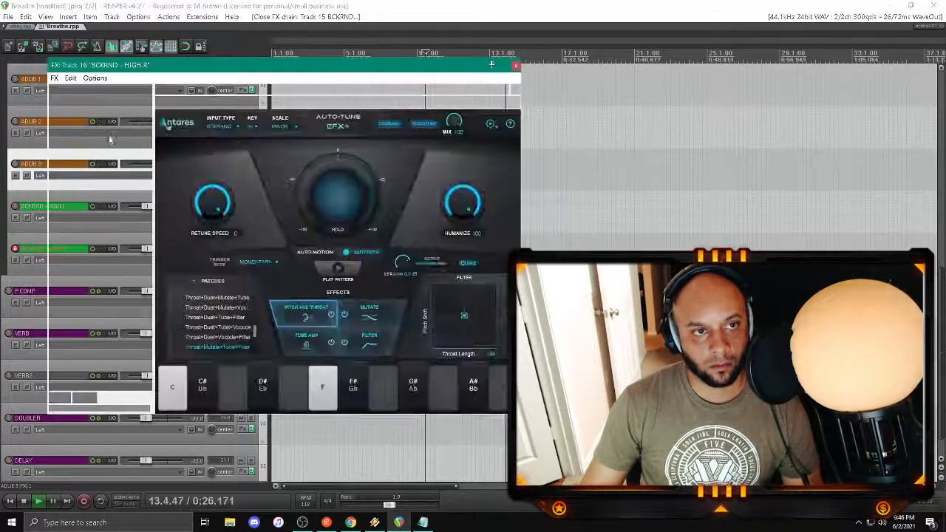
drag(82, 91, 80, 110)
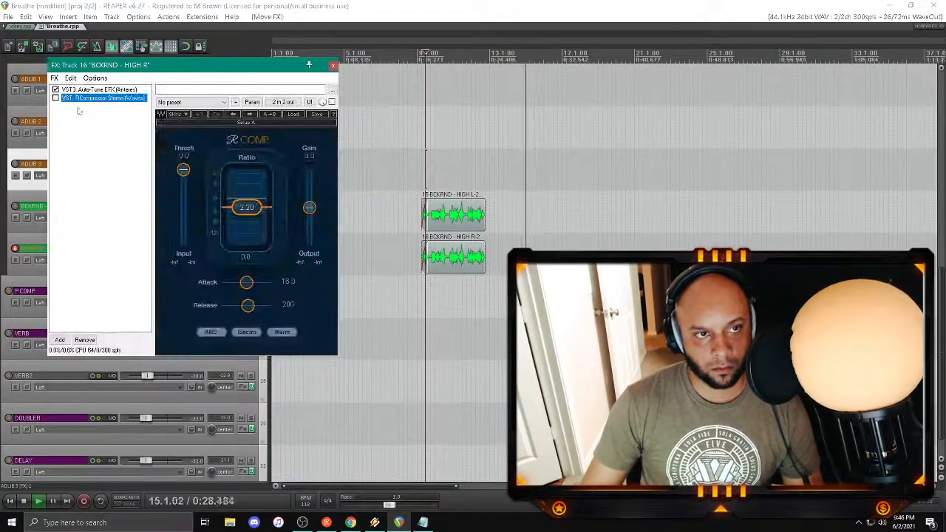
key(ctrl+v)
click(79, 99)
key(Delete)
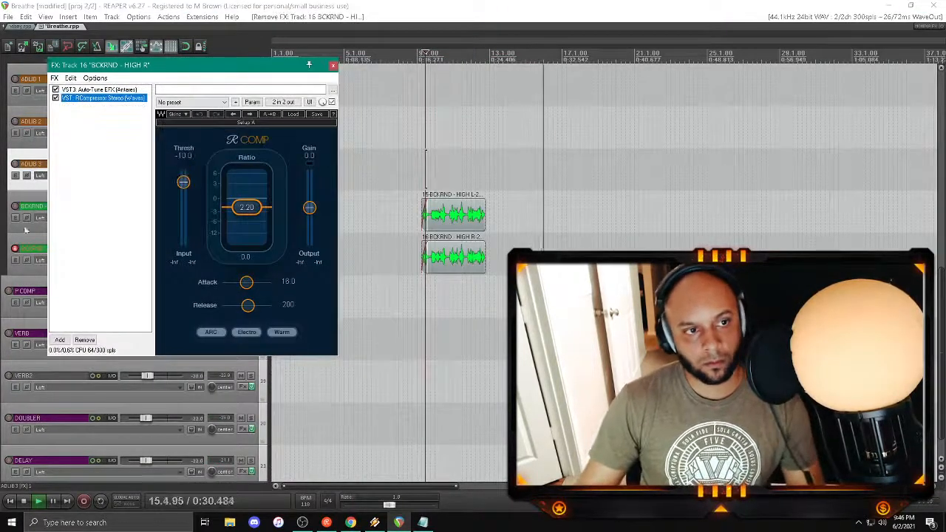
Step: Disarm the BCKRND - HIGH R track, save the project and replay from the beginning of bar 9
click(15, 249)
click(419, 145)
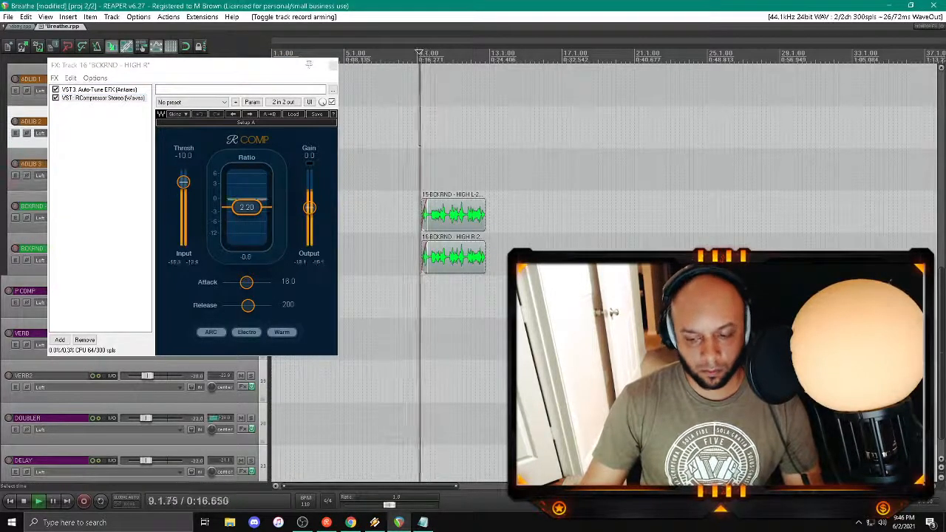
key(ctrl+s)
click(334, 67)
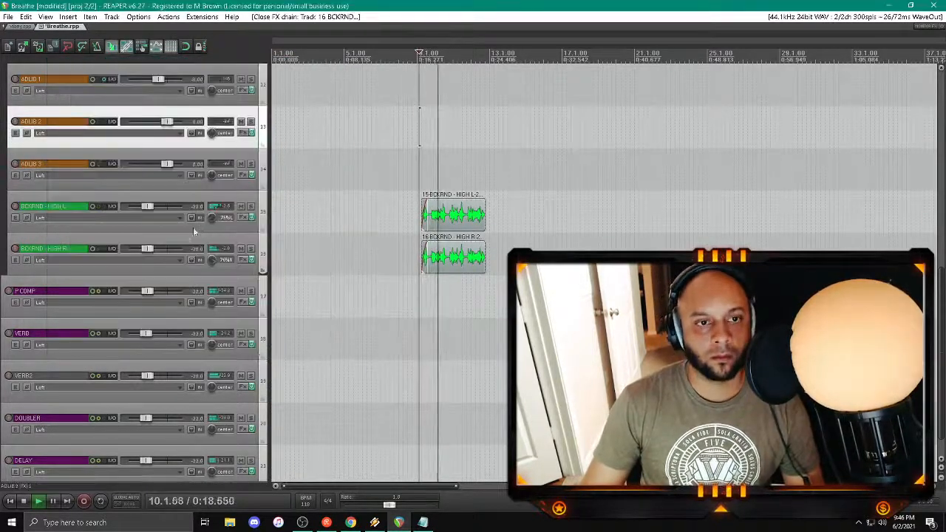
Step: Select the BCKRND - HIGH L and HIGH R tracks and set their volume to -26 dB
click(191, 240)
ctrl+click(178, 200)
right_click(151, 207)
scroll(151, 209, down, 3)
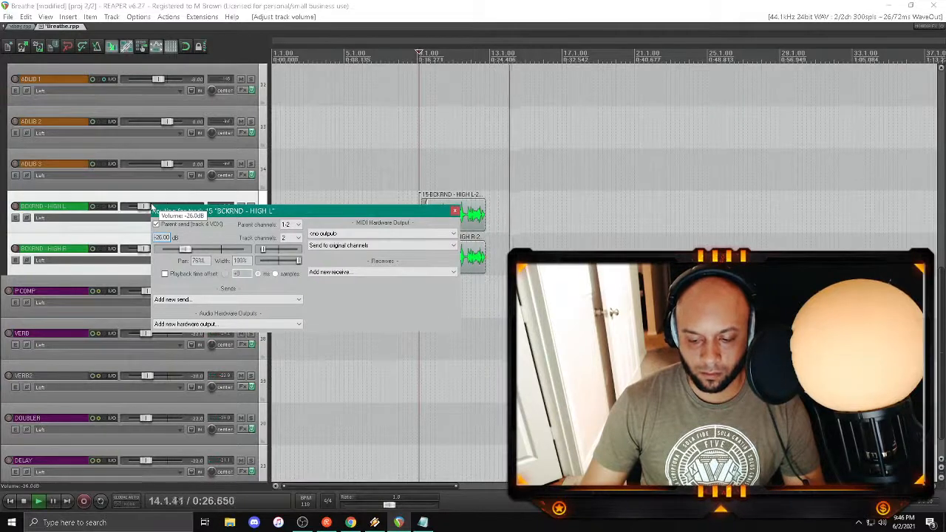
click(454, 212)
Step: Save the project and, while playing from the start, lower the long LEAD 4 clip before bar 9 to about -19.6 dB
click(9, 501)
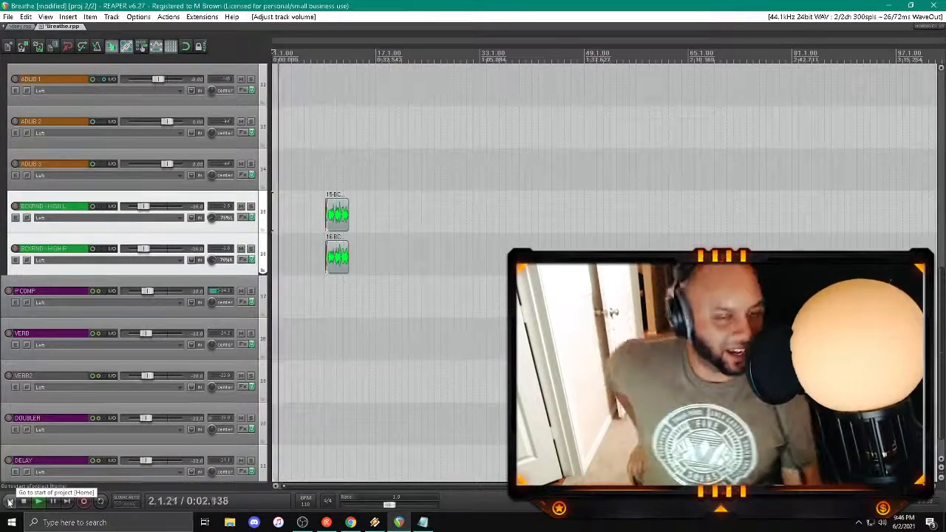
key(ctrl+s)
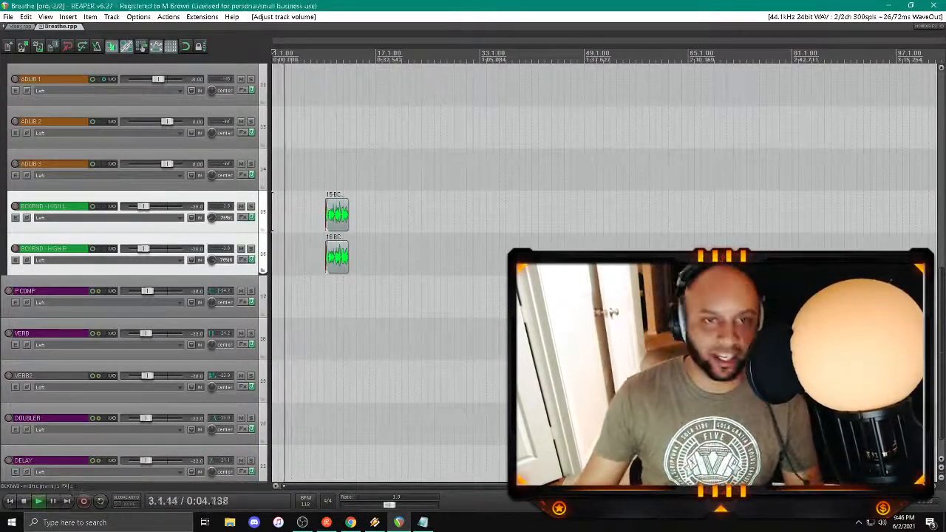
scroll(153, 326, up, 10)
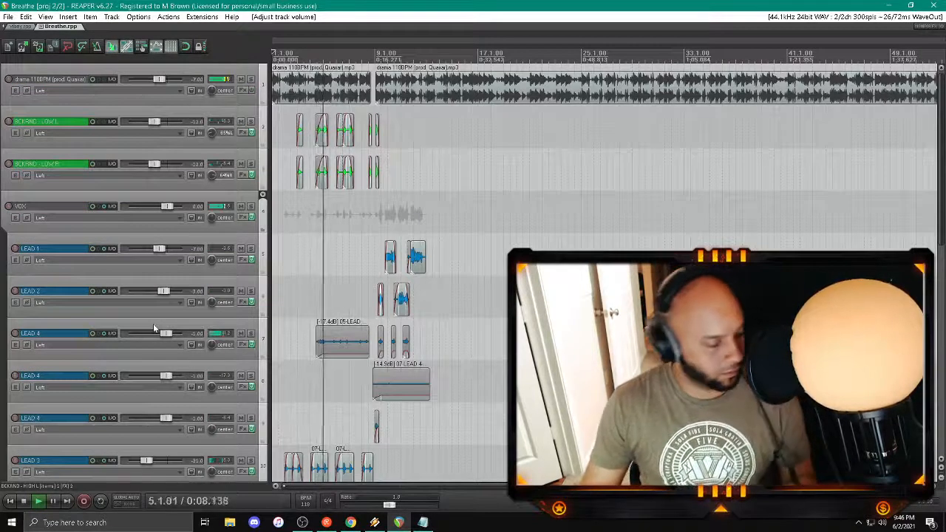
drag(332, 324, 332, 354)
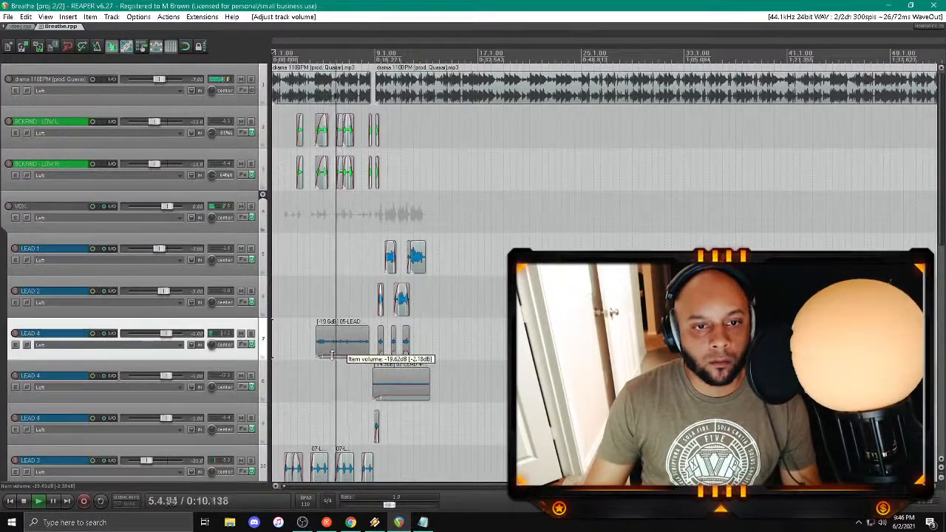
Step: Select the BCKRND - LOW L and LOW R tracks and set their volume to -9 dB
click(148, 185)
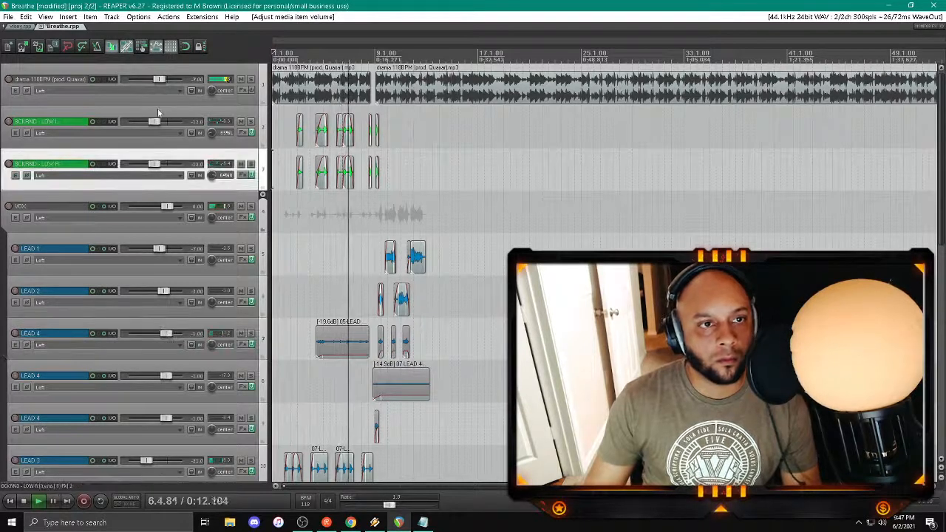
ctrl+click(158, 112)
right_click(154, 120)
text(-9)
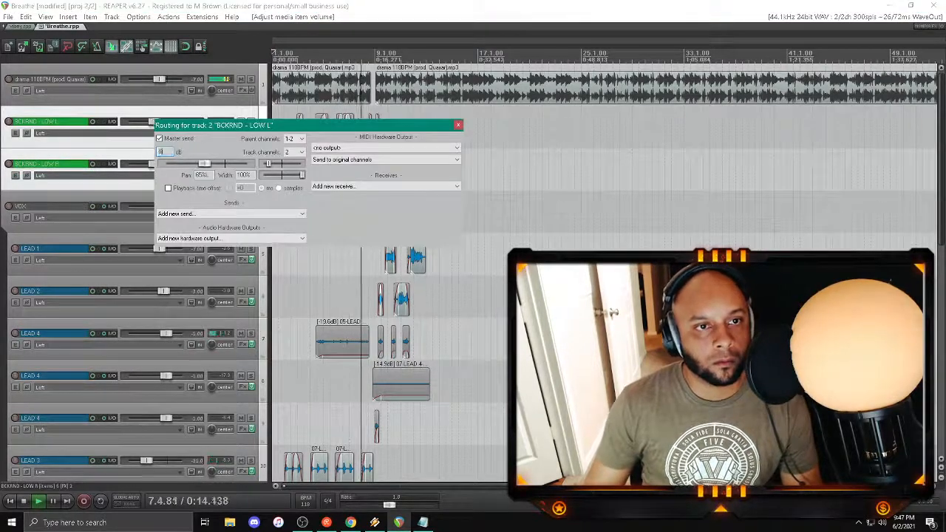
key(Return)
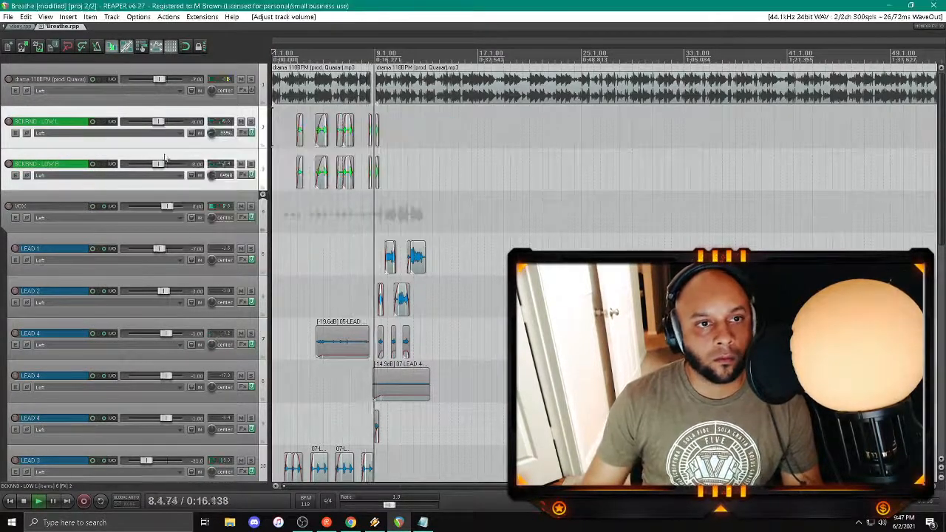
Step: Move the BCKRND - LOW L and LOW R tracks below BCKRND - HIGH R inside the VOX folder
scroll(165, 157, down, 10)
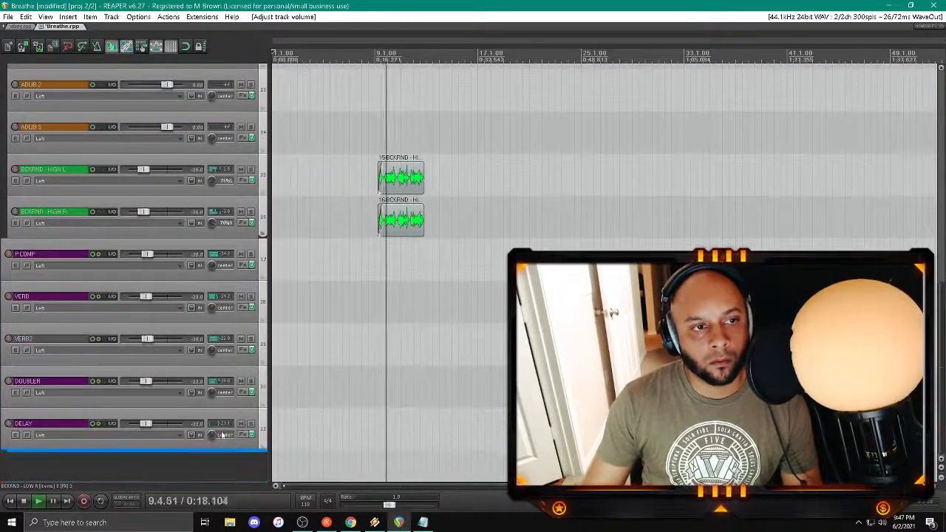
drag(222, 435, 99, 242)
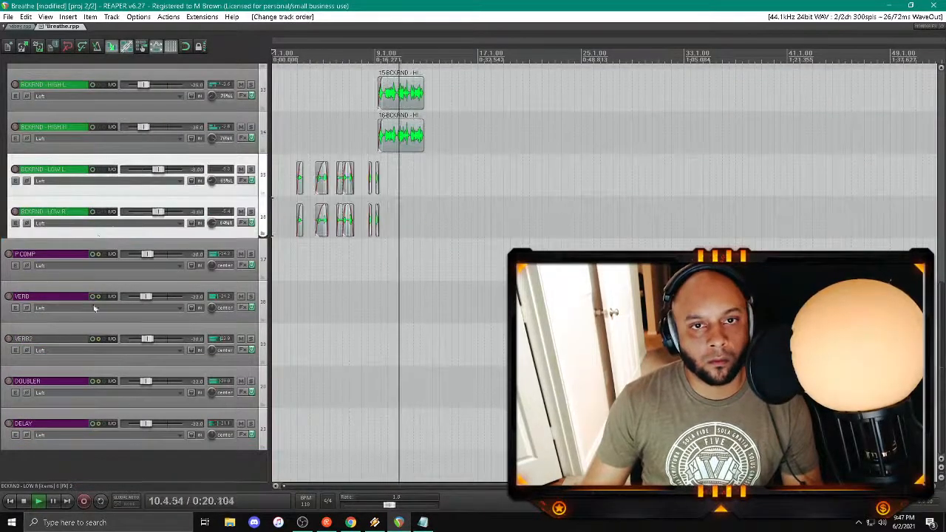
scroll(99, 339, up, 10)
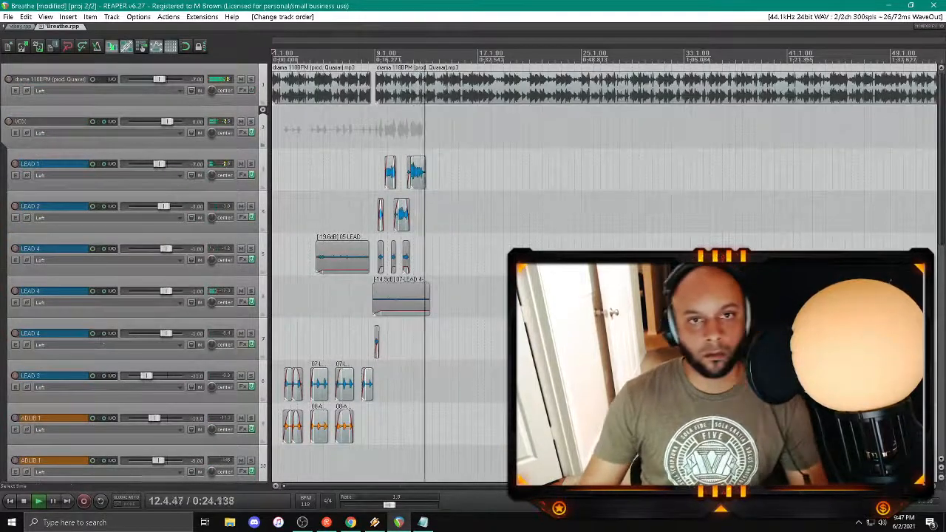
Step: Delete the last LEAD 1 clip around bar 12
click(416, 172)
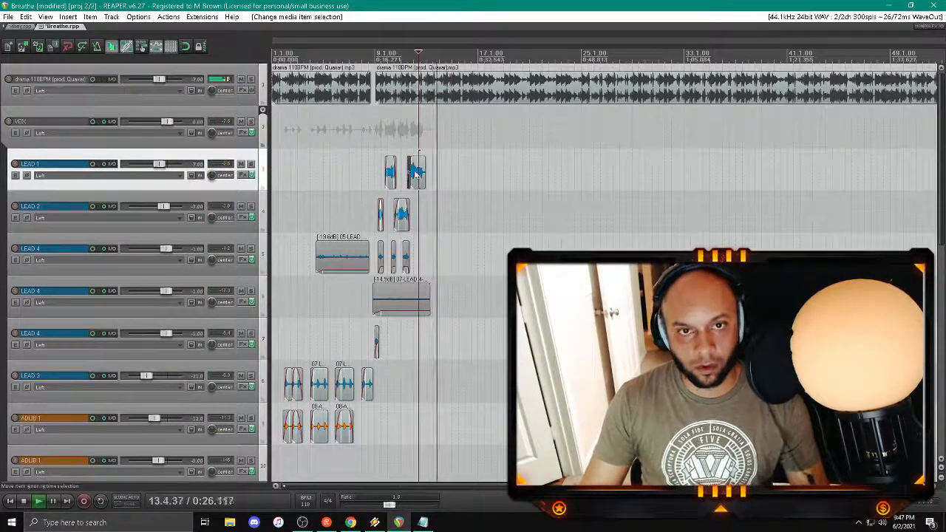
ctrl+click(416, 173)
key(Delete)
click(414, 173)
scroll(414, 173, up, 5)
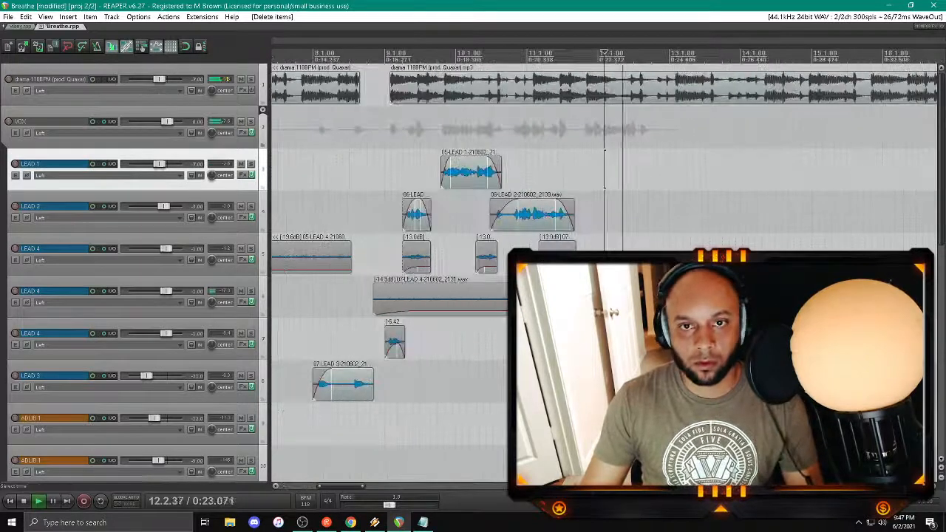
Step: Record a new LEAD 1 take from bar 11 through bar 12, save the recorded file and play it back
click(534, 151)
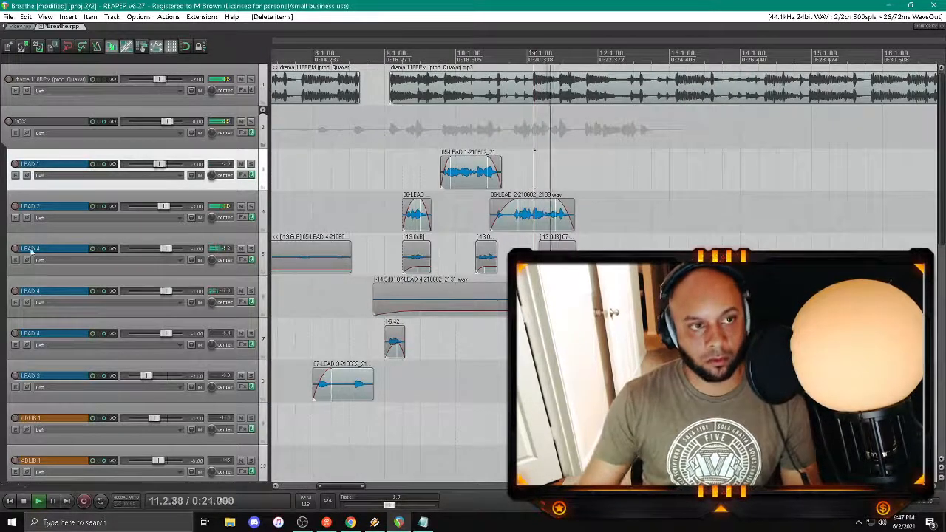
key(ctrl+r)
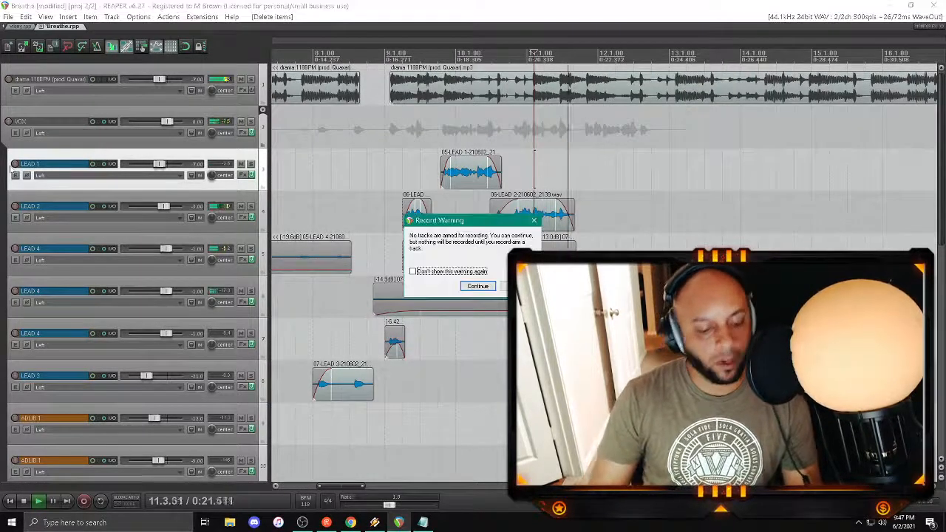
click(478, 286)
scroll(96, 316, down, 5)
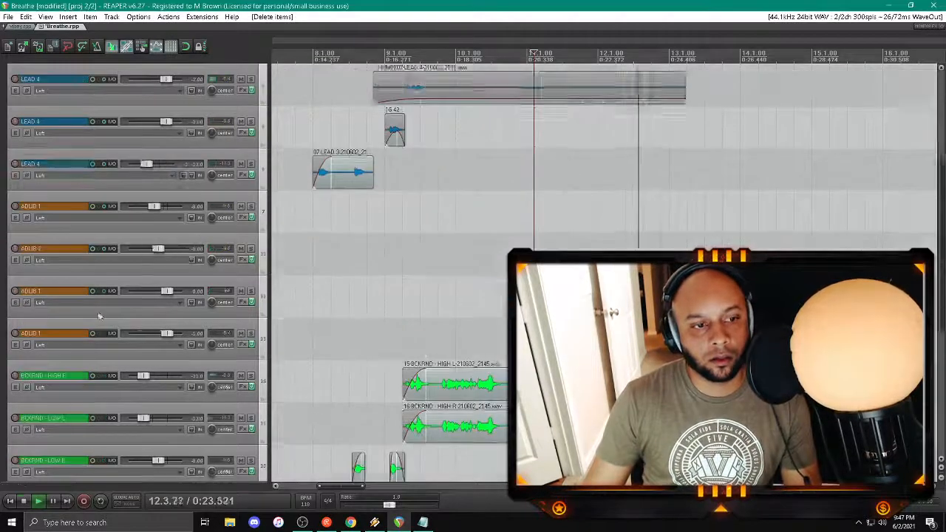
scroll(52, 339, up, 5)
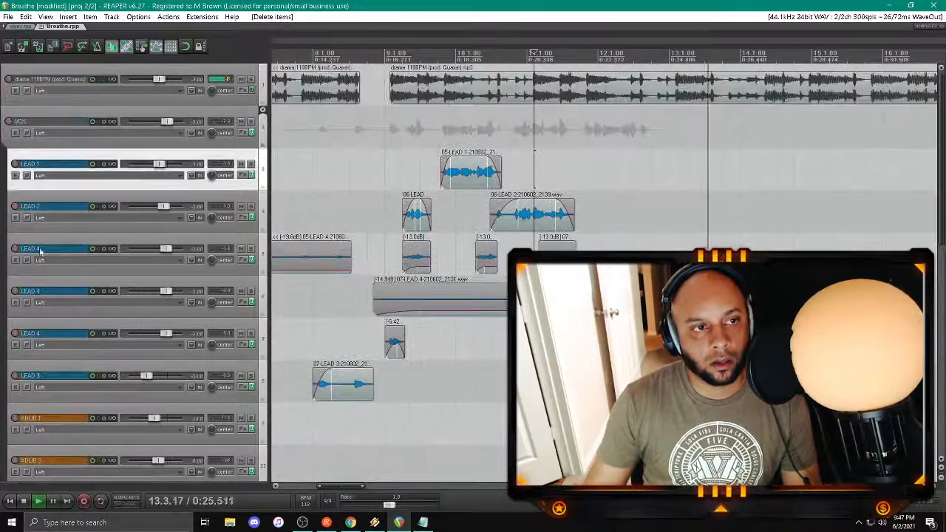
click(501, 128)
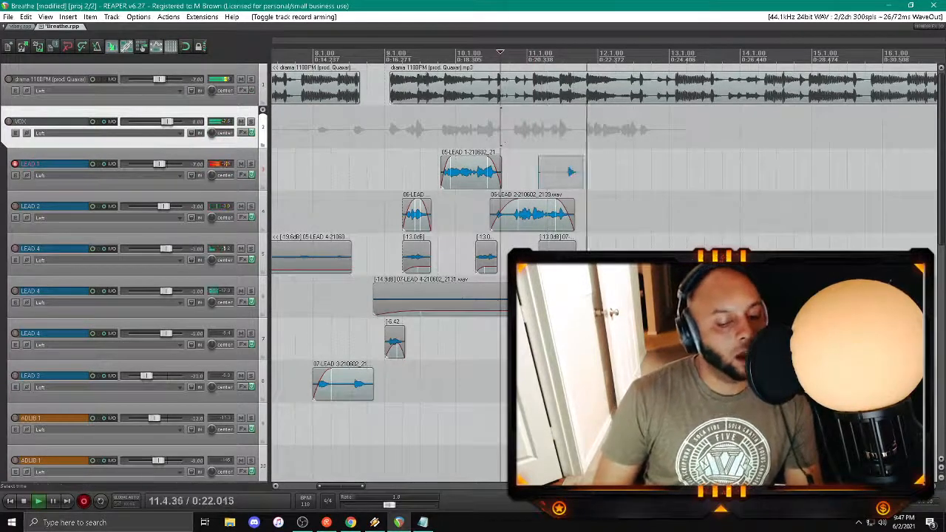
key(space)
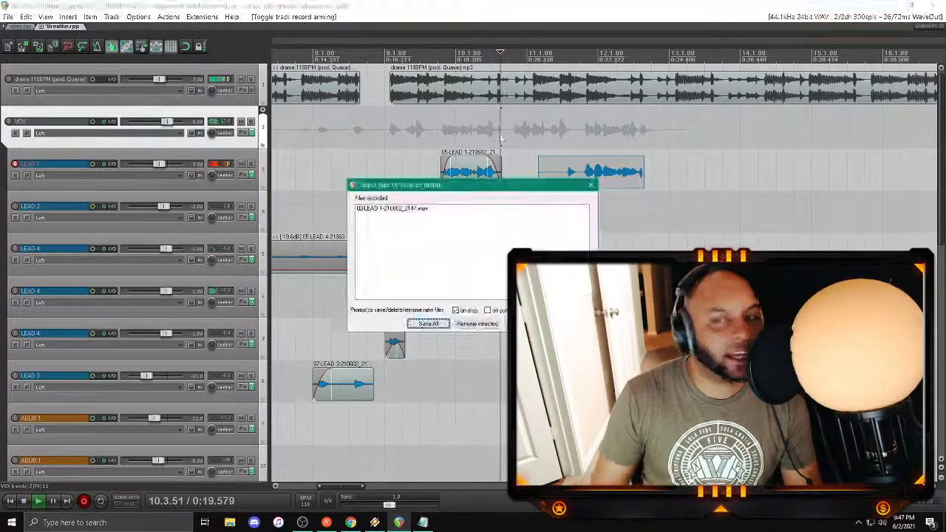
key(Return)
key(space)
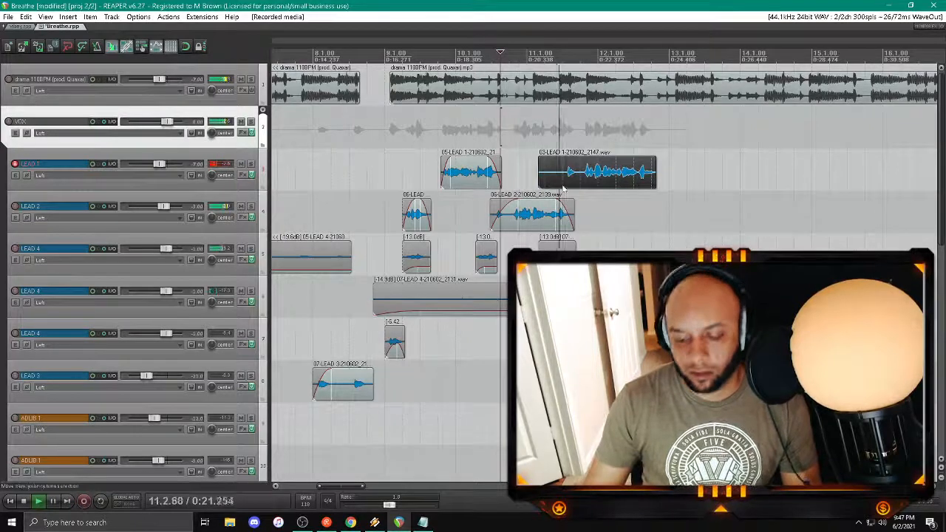
Step: Trim the start of the new LEAD 1 clip to just before its first phrase and add a short fade-in
drag(541, 177, 567, 177)
drag(565, 158, 574, 158)
scroll(223, 176, down, 4)
scroll(222, 176, down, 5)
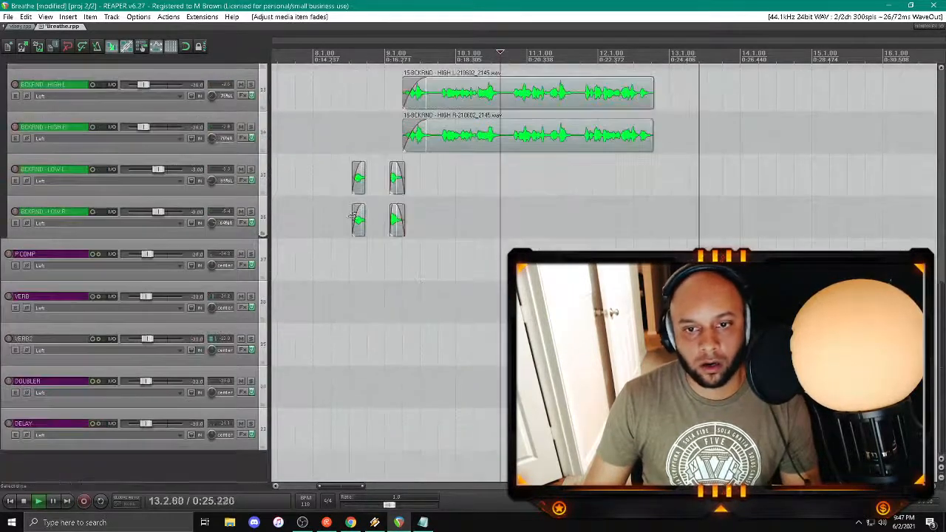
Step: Raise the volume of the BCKRND - HIGH L and HIGH R tracks, trying -20 dB and -16 dB, and settle slightly below -16 dB
click(554, 176)
scroll(222, 203, up, 2)
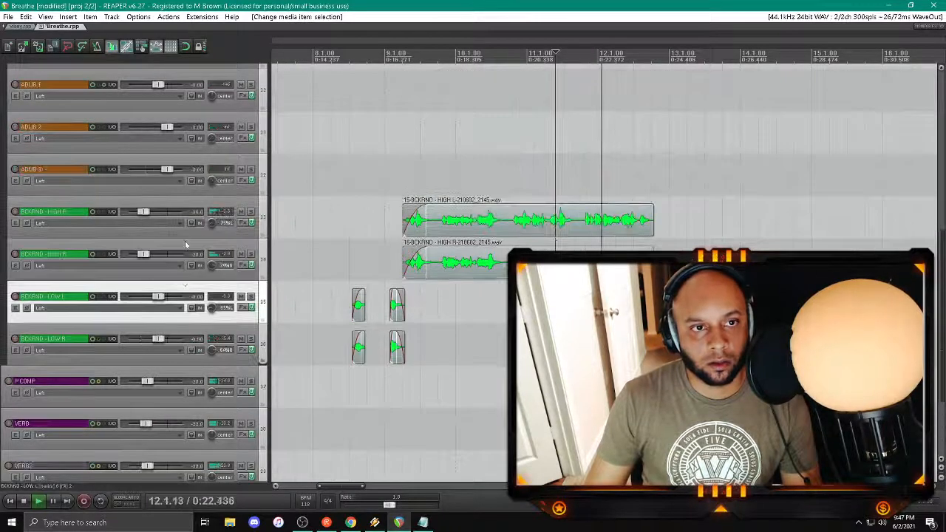
click(184, 243)
click(178, 209)
right_click(143, 212)
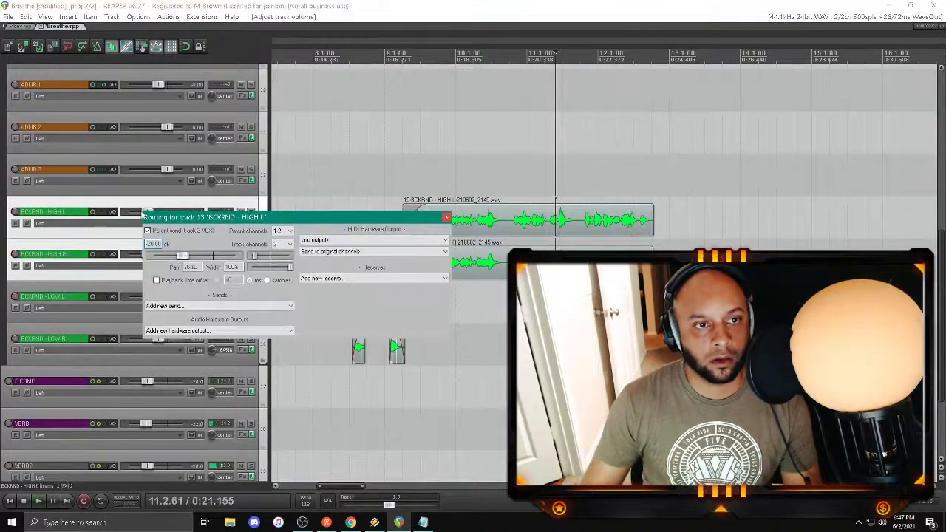
click(446, 218)
right_click(144, 215)
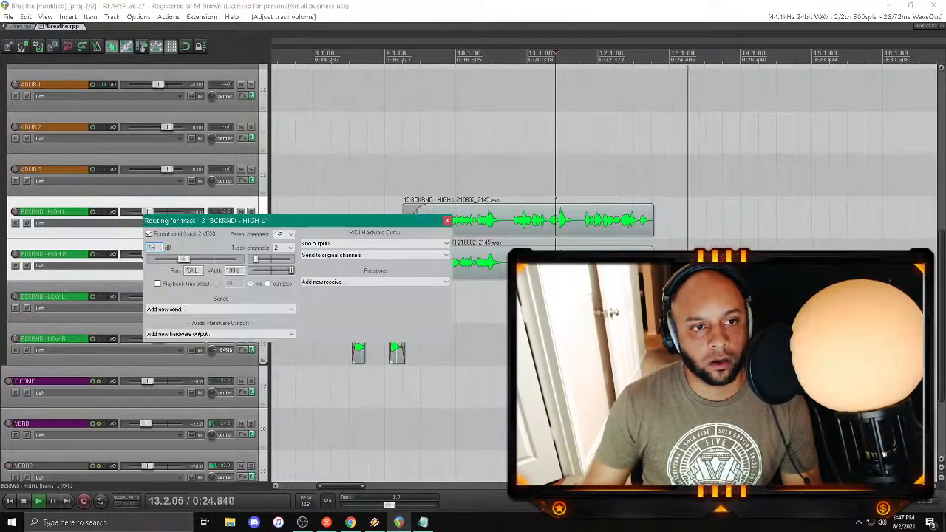
click(447, 220)
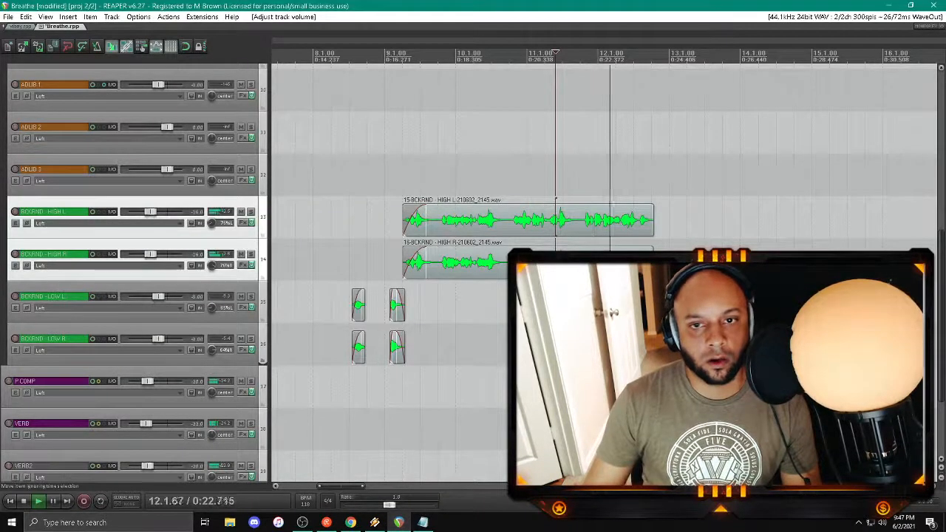
right_click(151, 214)
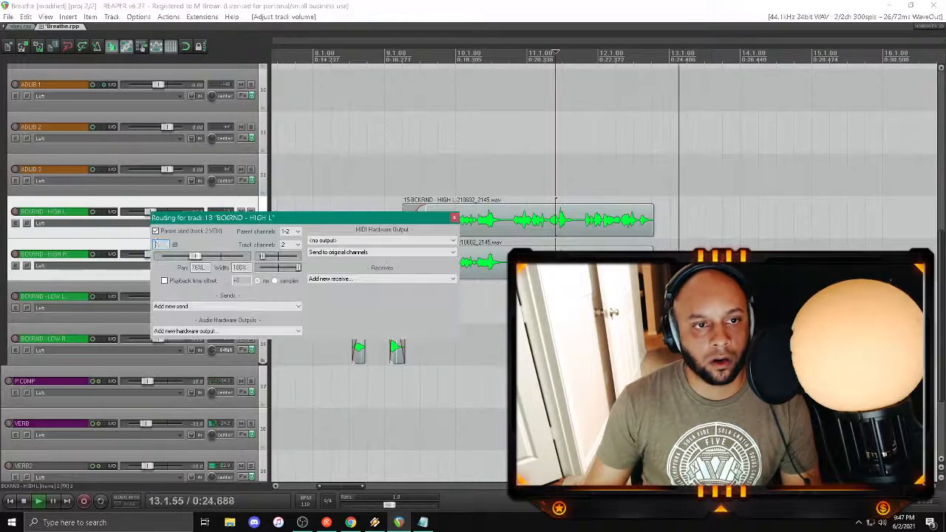
click(454, 218)
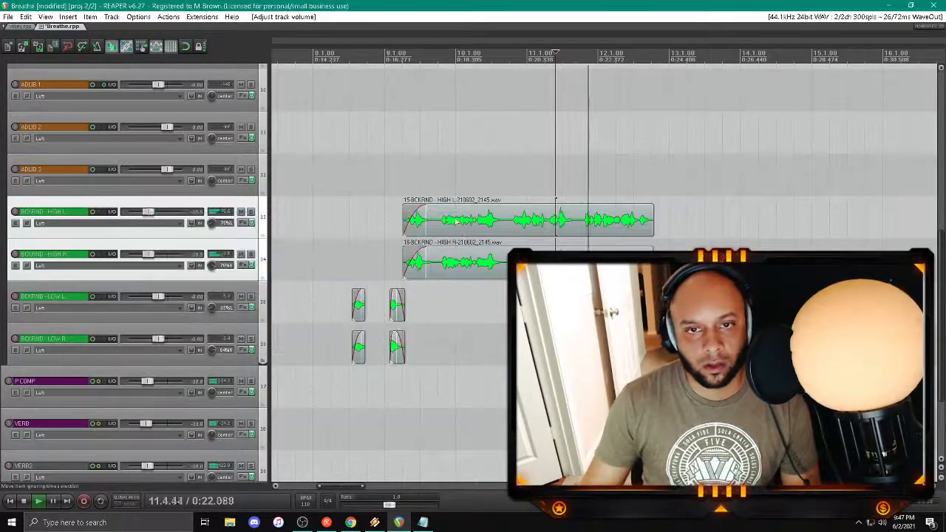
Step: Split both BCKRND - HIGH clips late in bar 11, just before the last phrase
click(580, 261)
ctrl+click(584, 219)
key(s)
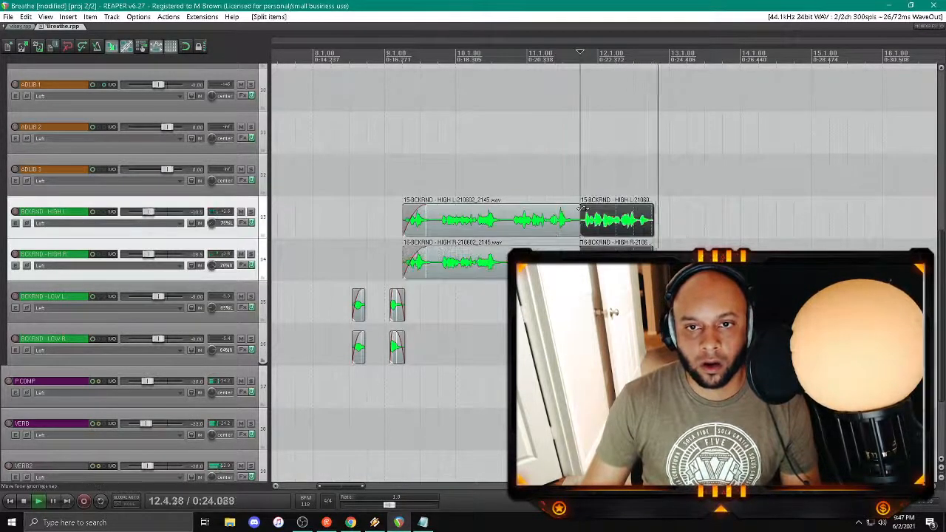
Step: Add fade-ins to the last-phrase BCKRND - HIGH L and R clips, and split the preceding clips late in bar 10
drag(651, 207, 628, 208)
click(508, 261)
ctrl+click(514, 216)
key(s)
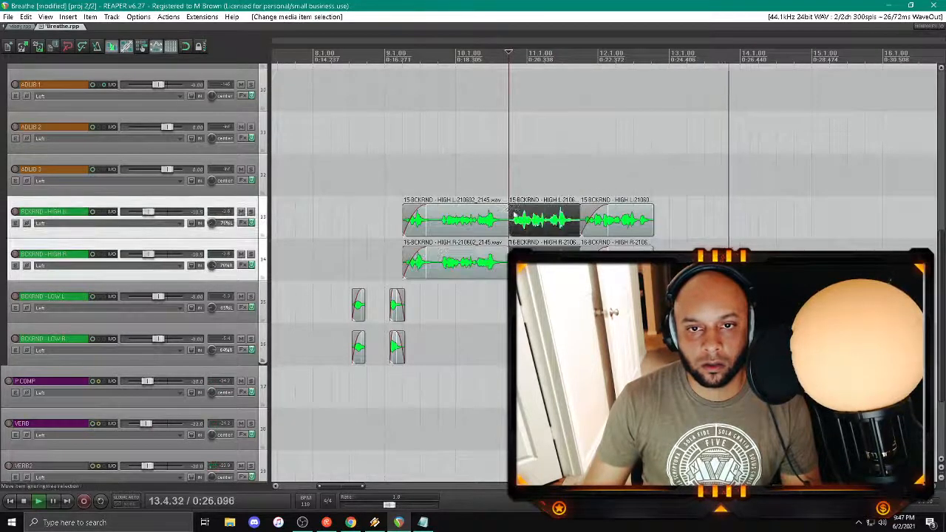
Step: Fade in the middle BCKRND - HIGH clips and shorten the first pair's ends late in bar 10 with fade-outs
mouse_move(510, 208)
mouse_down()
mouse_move(529, 209)
mouse_move(501, 208)
mouse_up()
click(499, 262)
ctrl+click(501, 220)
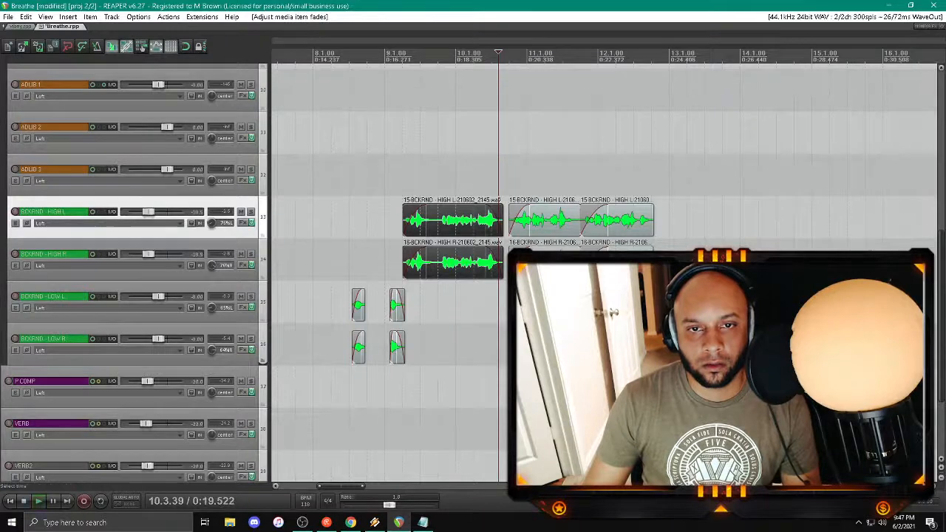
Step: Lower the volume of the BCKRND - HIGH L and HIGH R tracks slightly
click(170, 243)
ctrl+click(155, 232)
right_click(148, 212)
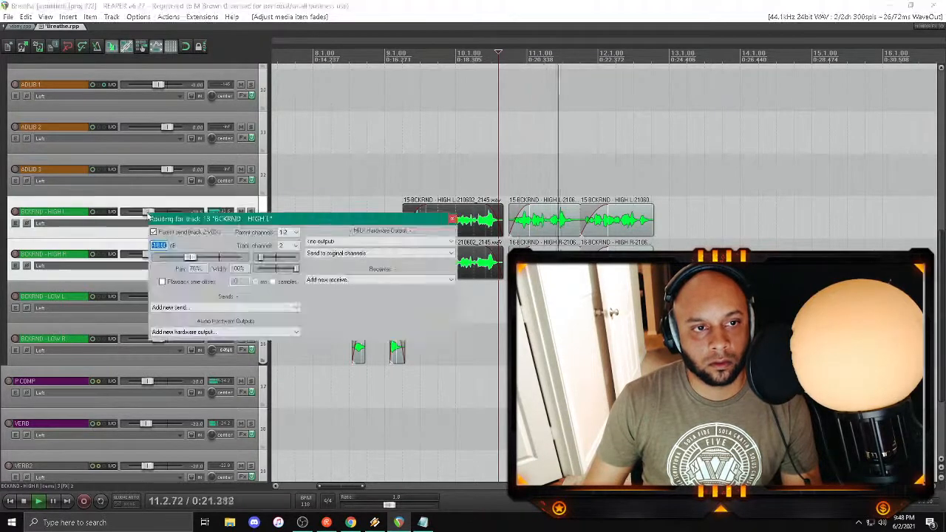
click(452, 219)
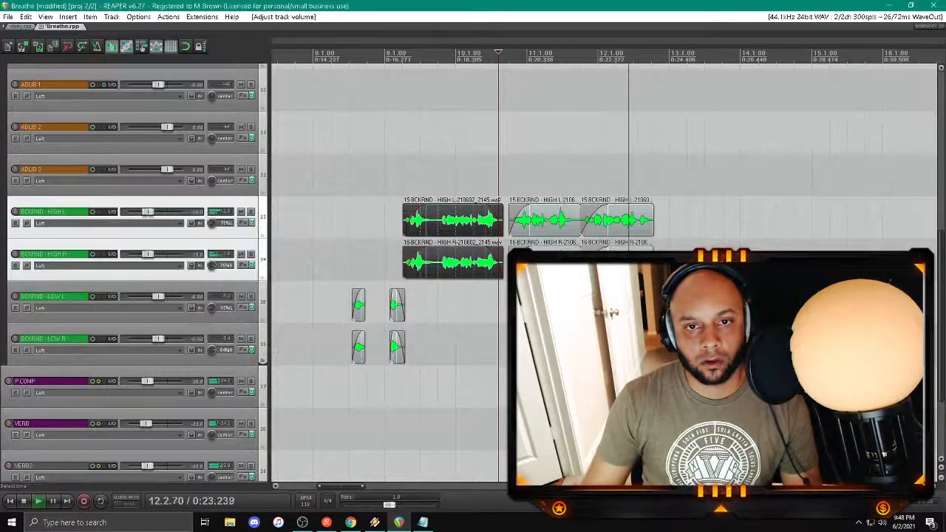
Step: Arm BCKRND - LOW L with LEAD 1 disarmed, record a take from bar 9 through bar 12 and save the file
click(390, 176)
click(15, 297)
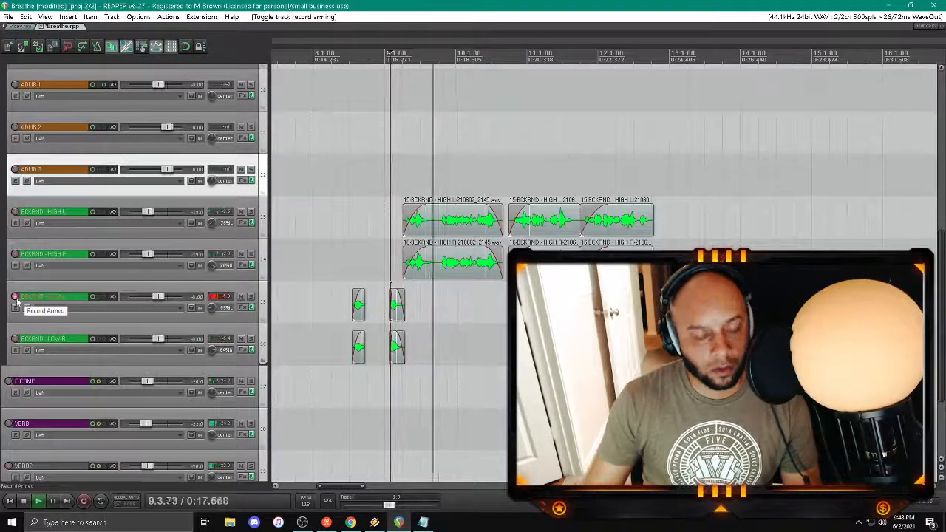
key(space)
key(ctrl+r)
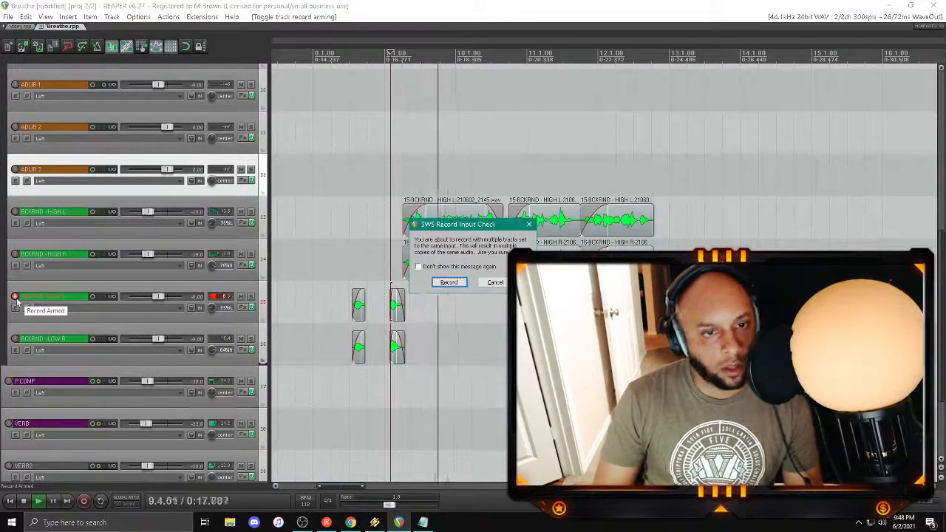
click(495, 282)
scroll(122, 189, up, 4)
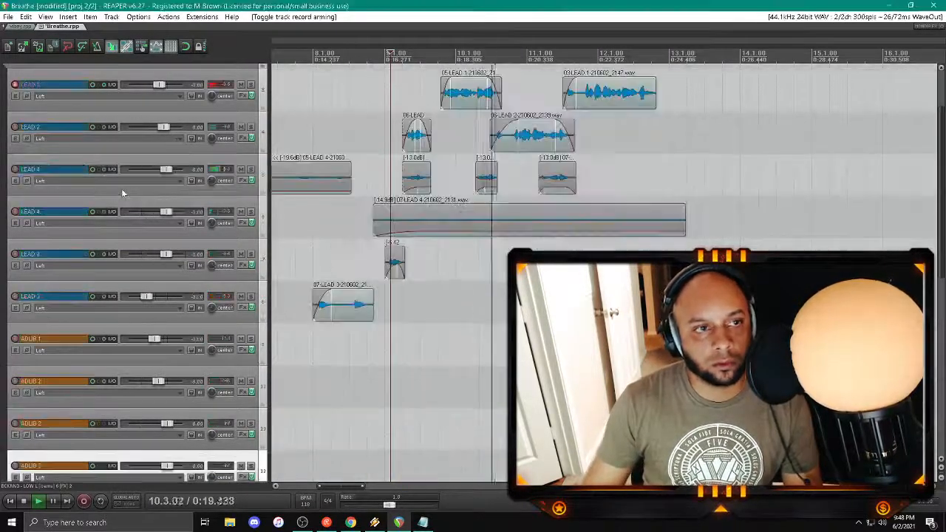
click(14, 84)
scroll(74, 155, down, 5)
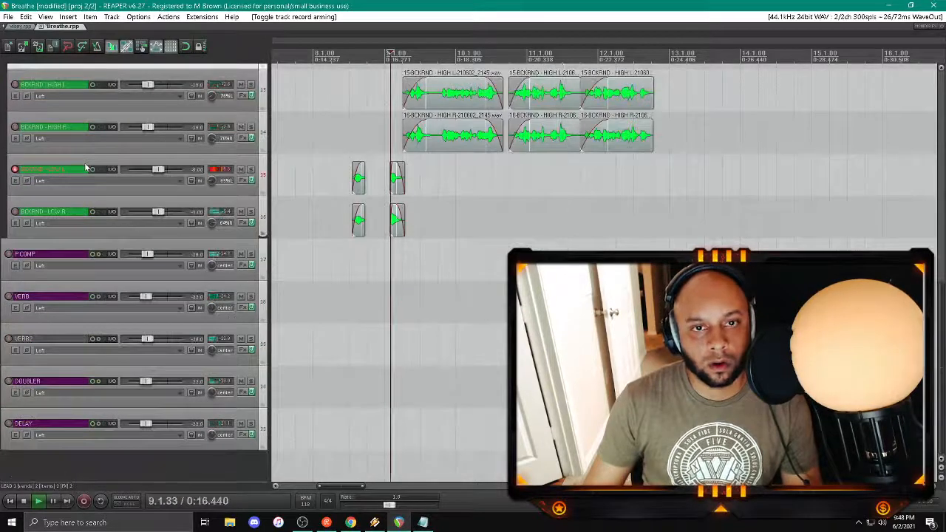
key(ctrl+r)
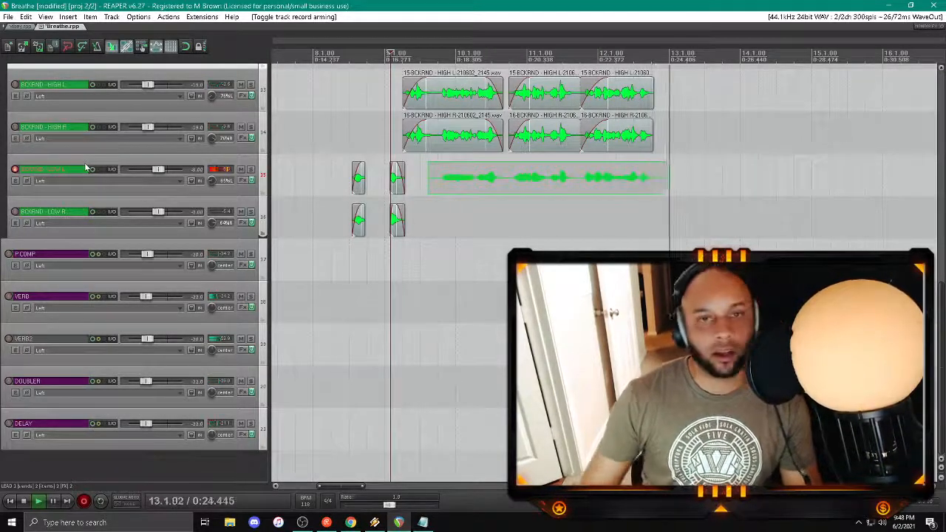
key(space)
key(Return)
key(space)
Step: Switch record arming from BCKRND - LOW L to LOW R, record a matching take through bar 12 and save the file
click(14, 212)
click(14, 170)
key(ctrl+r)
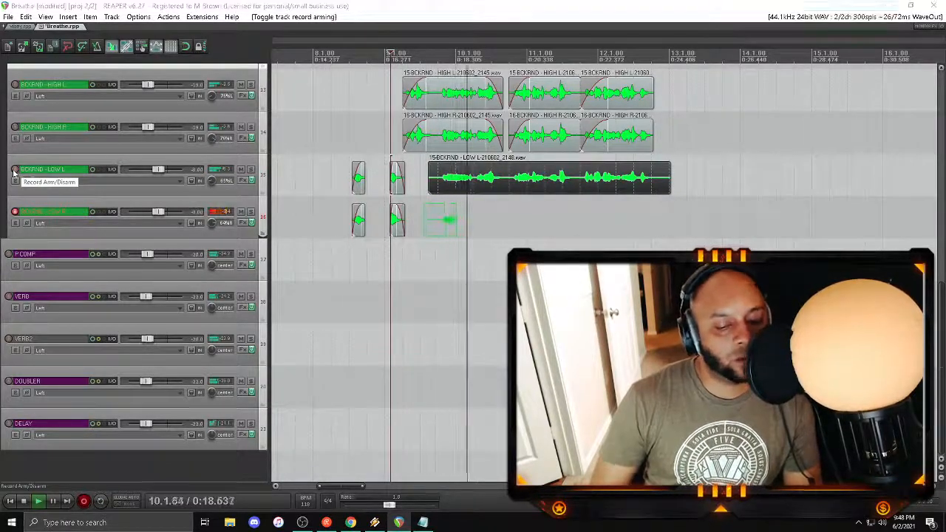
key(space)
key(Return)
key(space)
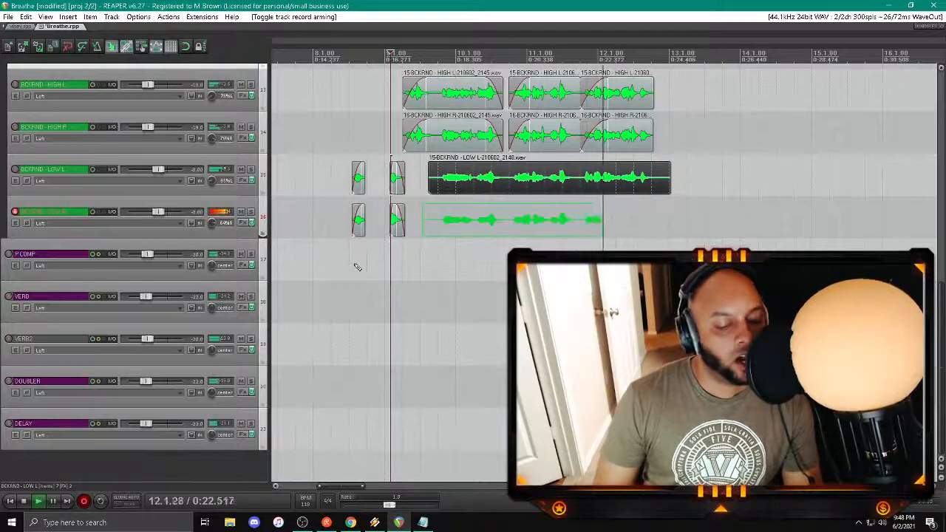
key(space)
key(Return)
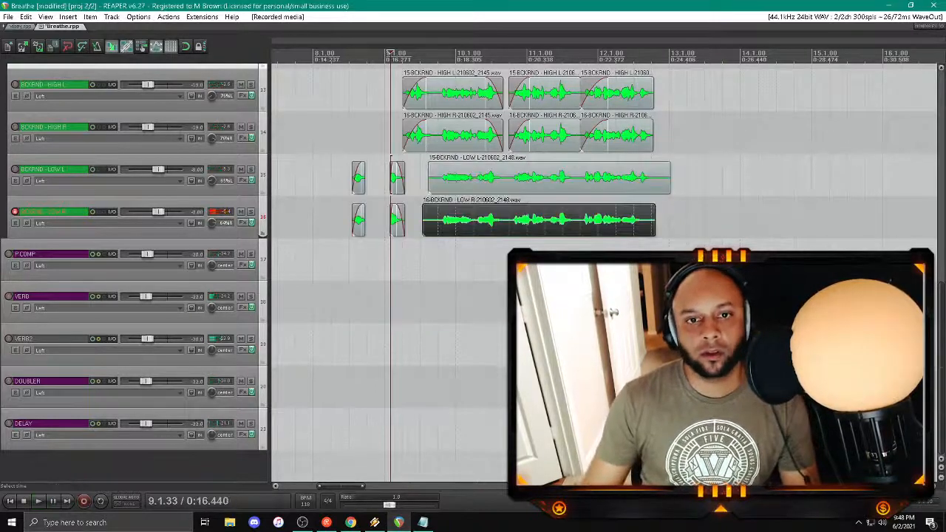
Step: Mute the BCKRND - LOW R and LOW L tracks and play back the lead vocals from late bar 9 and late bar 10
click(240, 212)
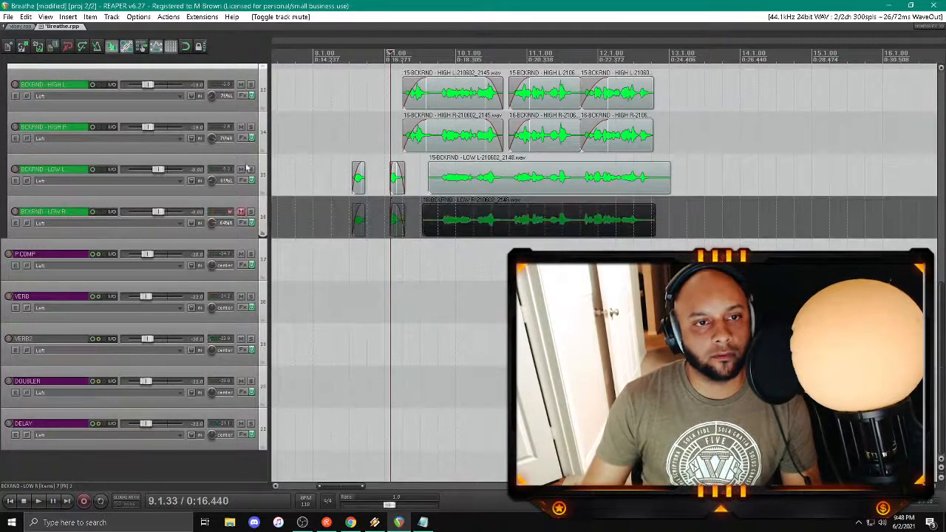
click(241, 170)
scroll(241, 169, up, 10)
click(490, 132)
key(space)
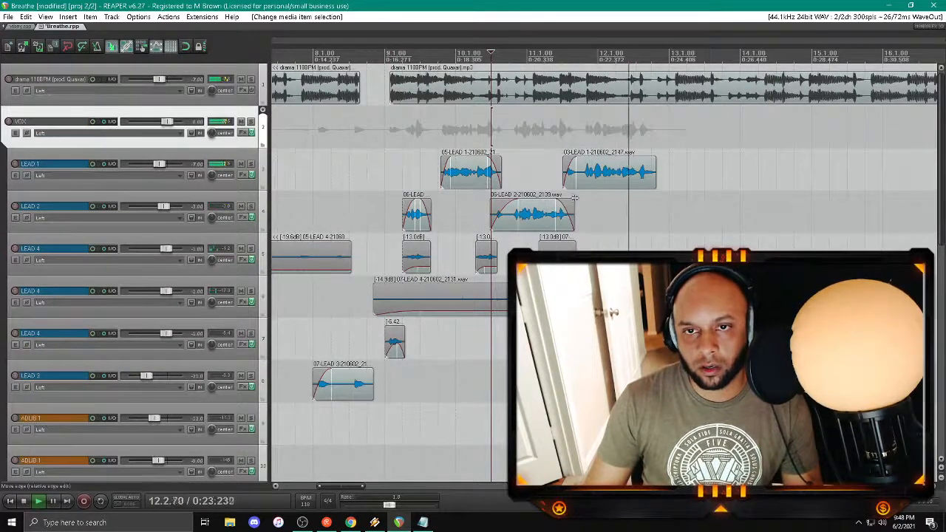
key(space)
click(442, 131)
key(space)
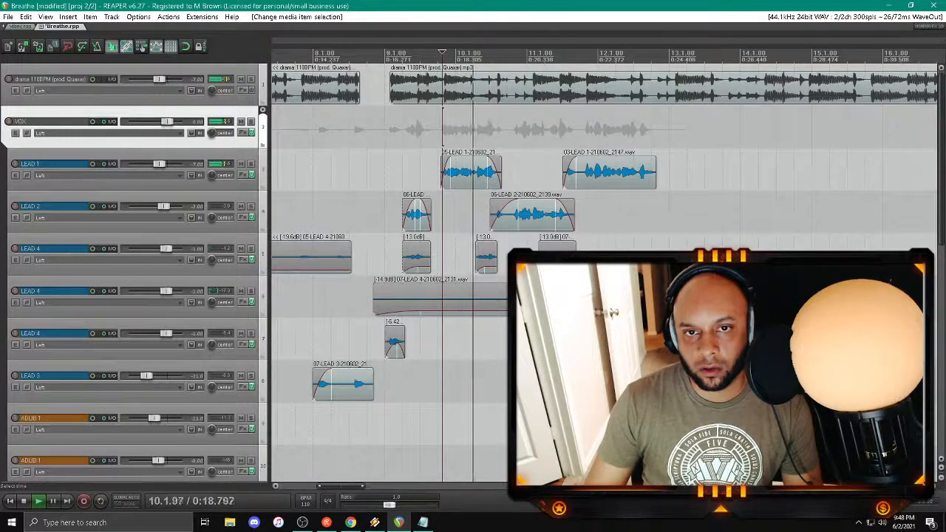
Step: Delete the LEAD 2 clip spanning bars 10 and 11 and arm LEAD 2 in place of BCKRND - LOW R
click(537, 220)
key(Delete)
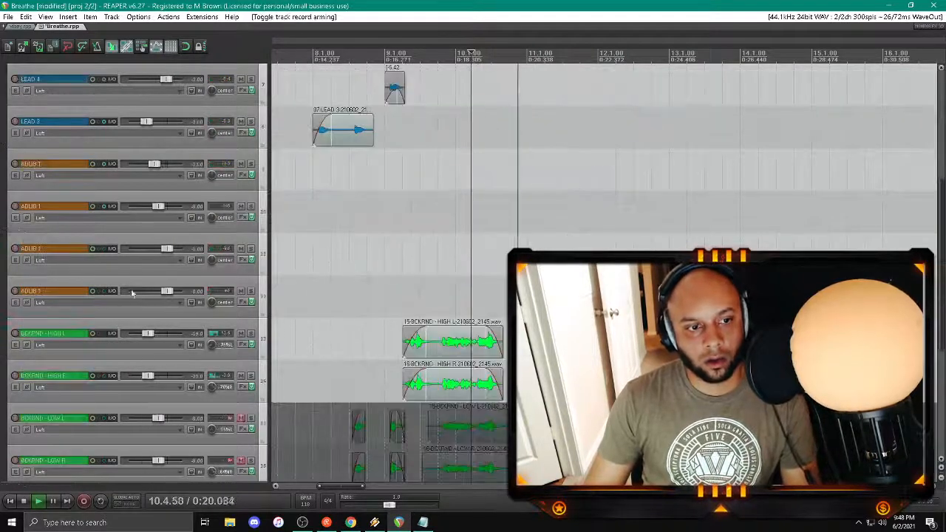
scroll(61, 298, down, 3)
scroll(63, 297, up, 3)
key(space)
key(ctrl+r)
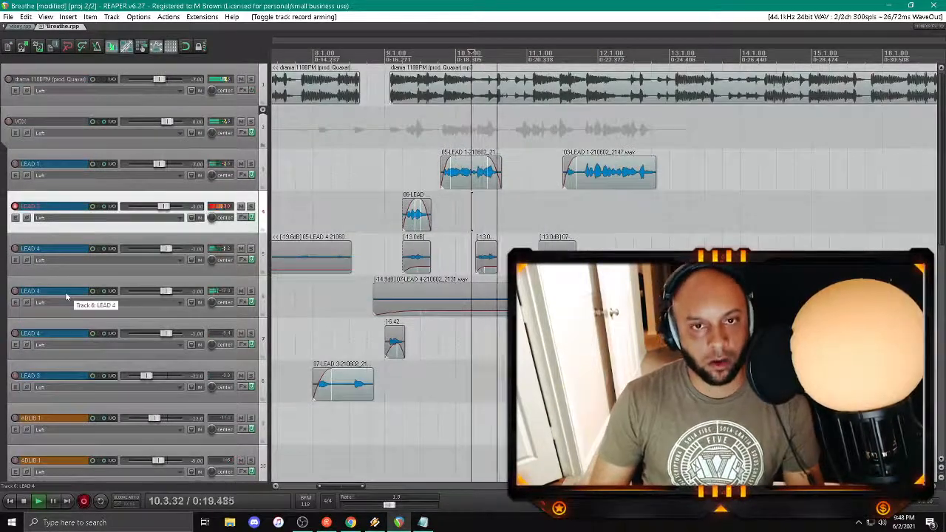
key(space)
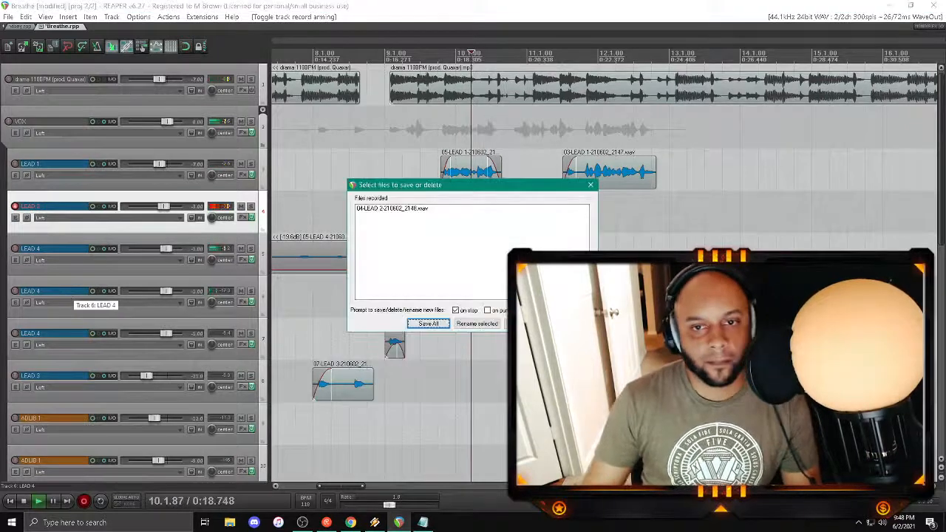
click(572, 323)
click(460, 294)
Step: Record and save a new LEAD 2 take from bar 10 into bar 11, and add a fade-in and fade-out
key(space)
key(ctrl+r)
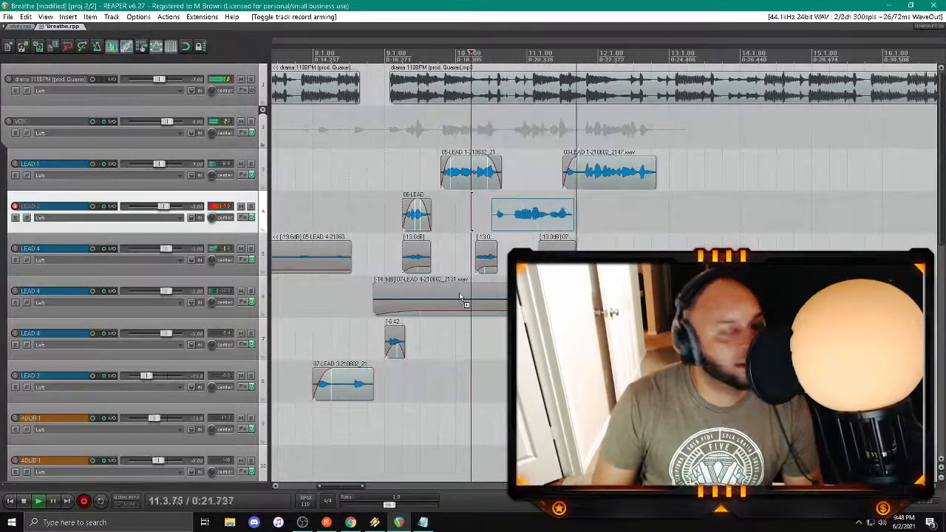
key(space)
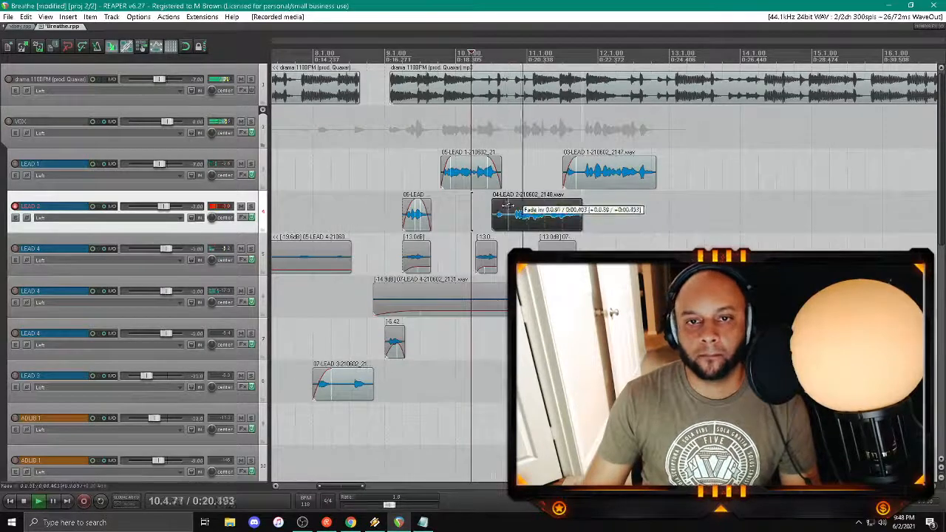
drag(497, 210, 516, 223)
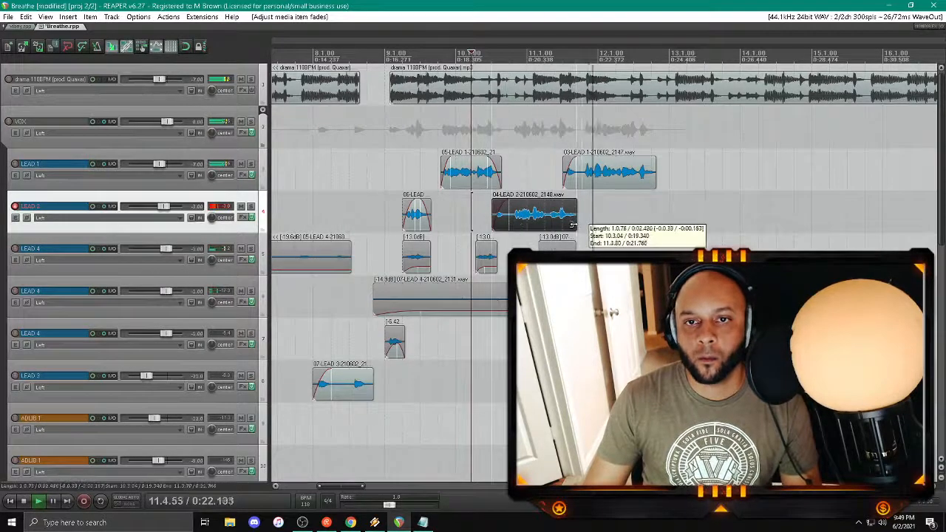
Step: Delete the LEAD 1 clip across bars 11 and 12 and switch record arming from LEAD 2 to LEAD 1
click(602, 172)
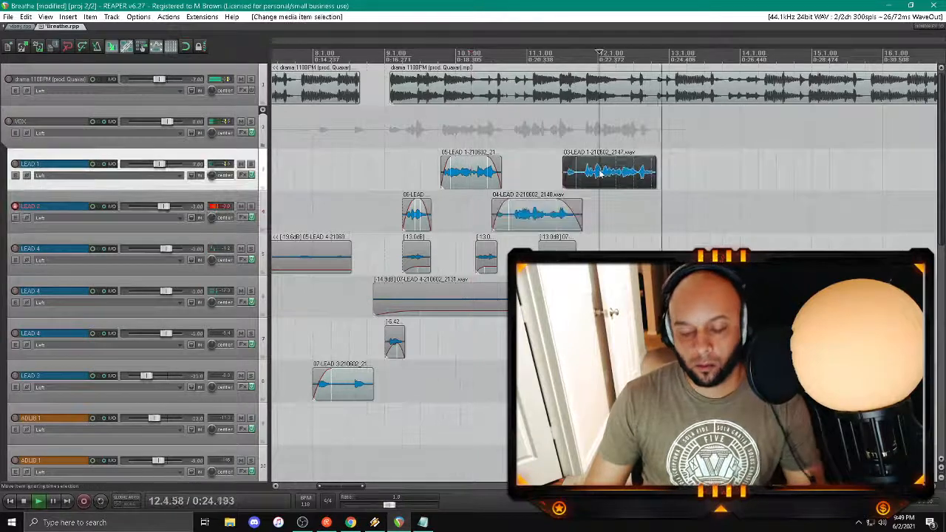
key(Delete)
click(504, 153)
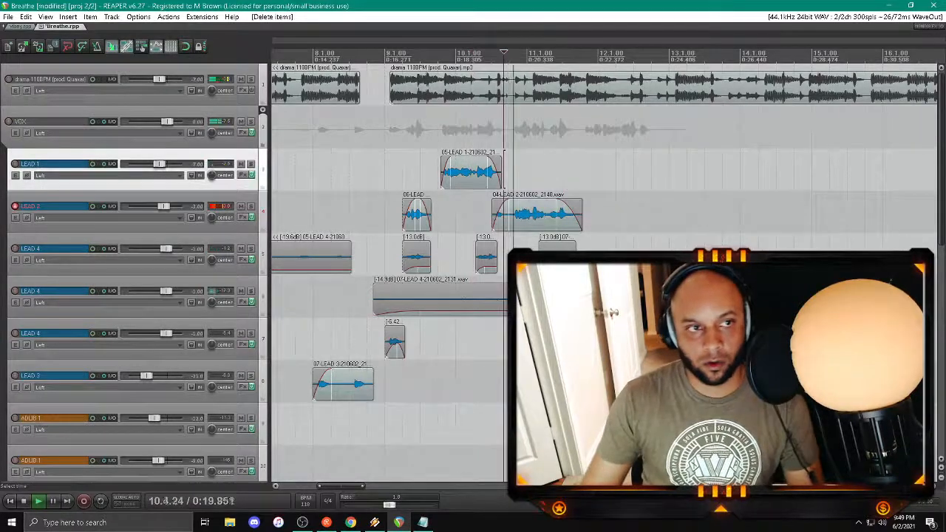
click(13, 207)
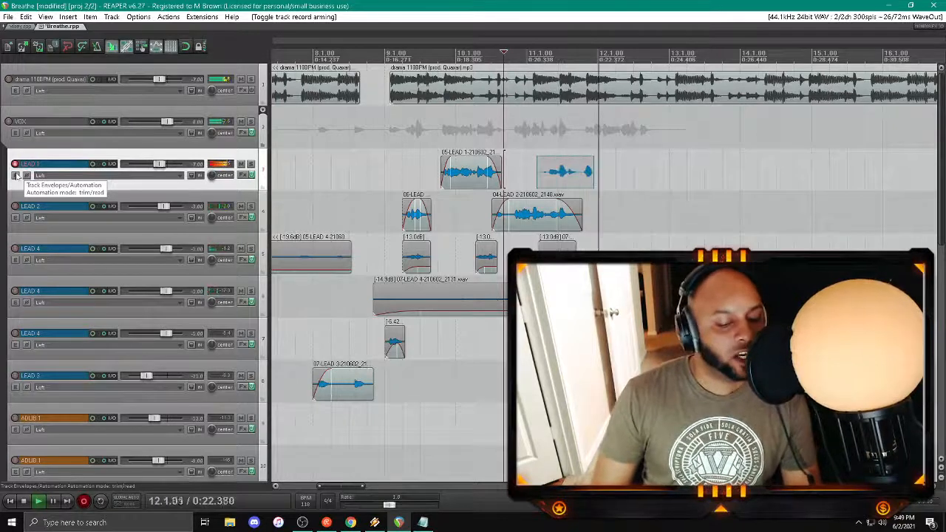
key(space)
key(d)
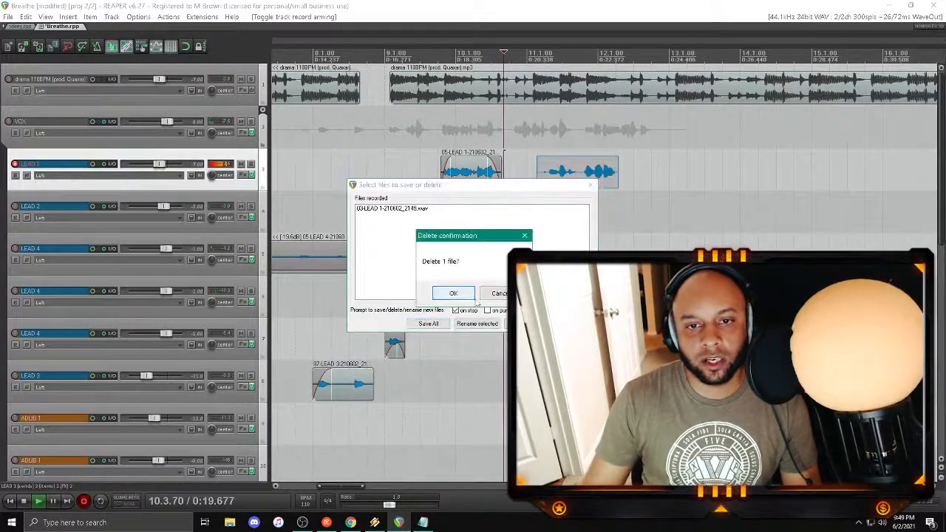
key(Return)
Step: Record and save another LEAD 1 take across bars 11 and 12, and trim its start with a short fade-in
scroll(214, 264, down, 5)
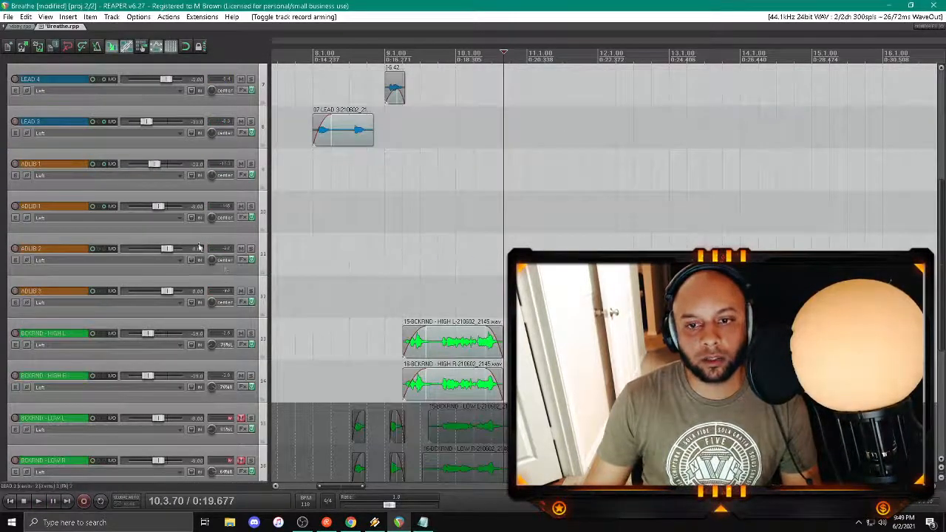
scroll(198, 249, up, 5)
key(space)
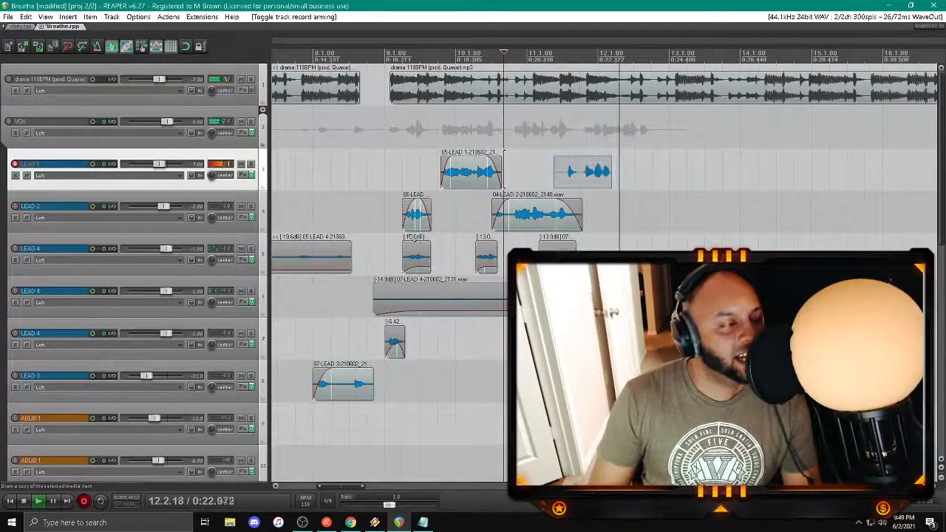
key(space)
key(Return)
key(space)
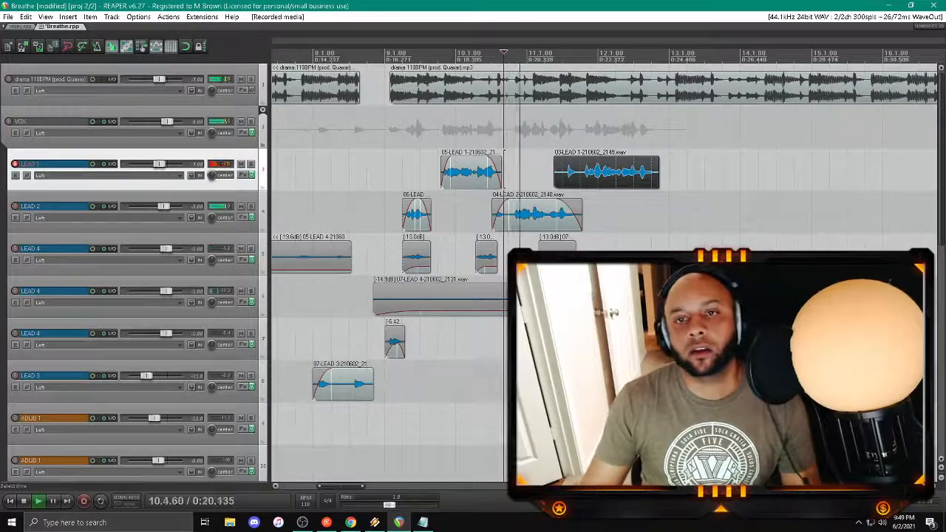
click(559, 132)
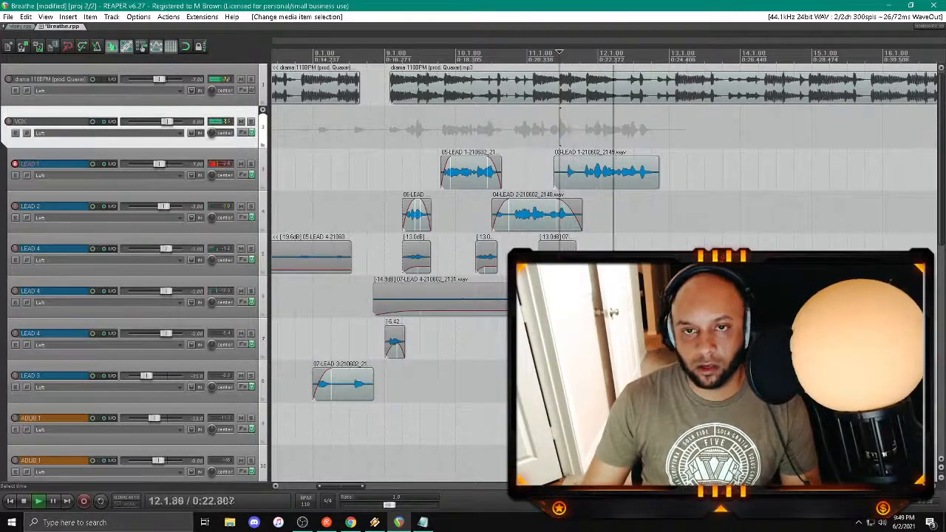
drag(557, 183, 563, 183)
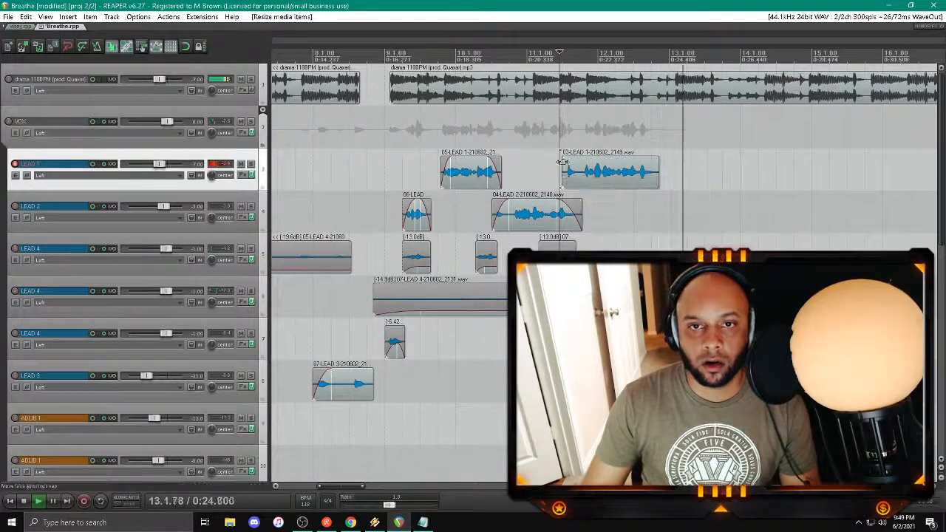
Step: Remove the LEAD 1 track's send to VERB2, keeping the DELAY send
click(111, 163)
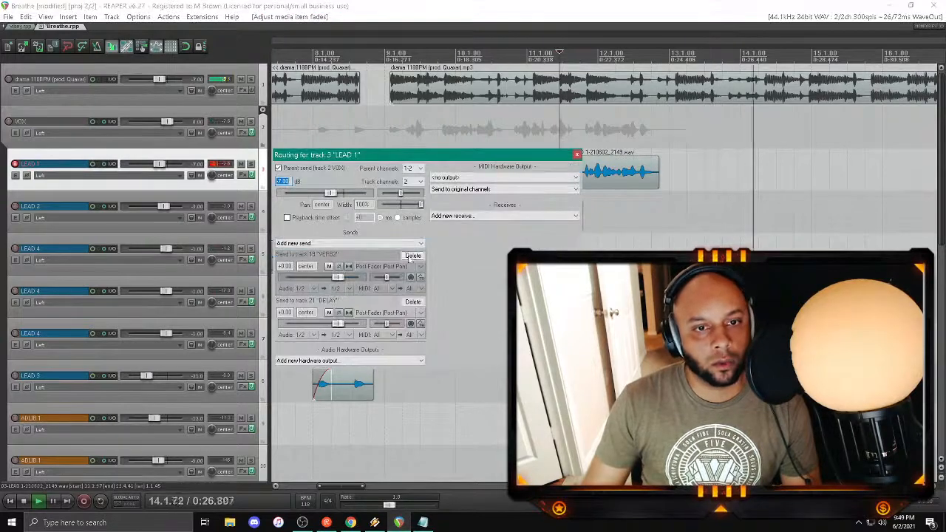
click(419, 257)
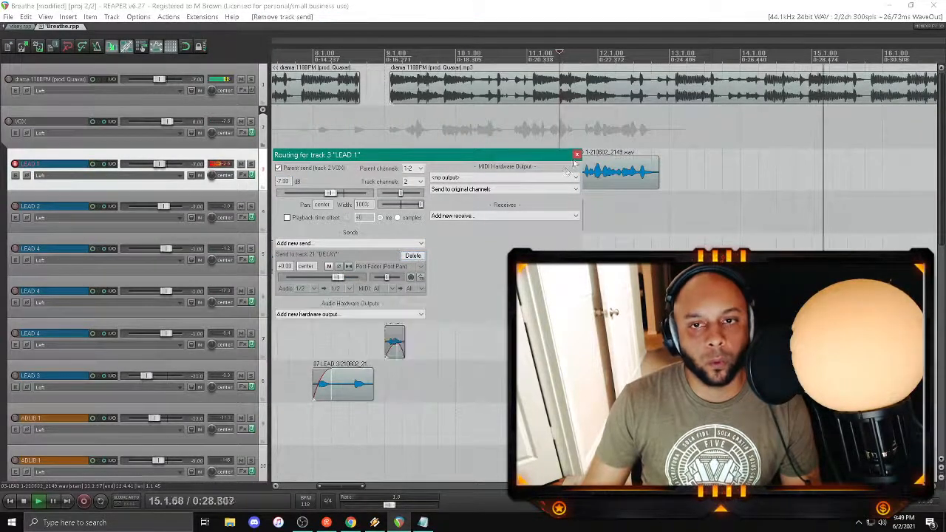
click(577, 154)
Step: Play back the vocals from the start of bar 11 and save the project
click(537, 127)
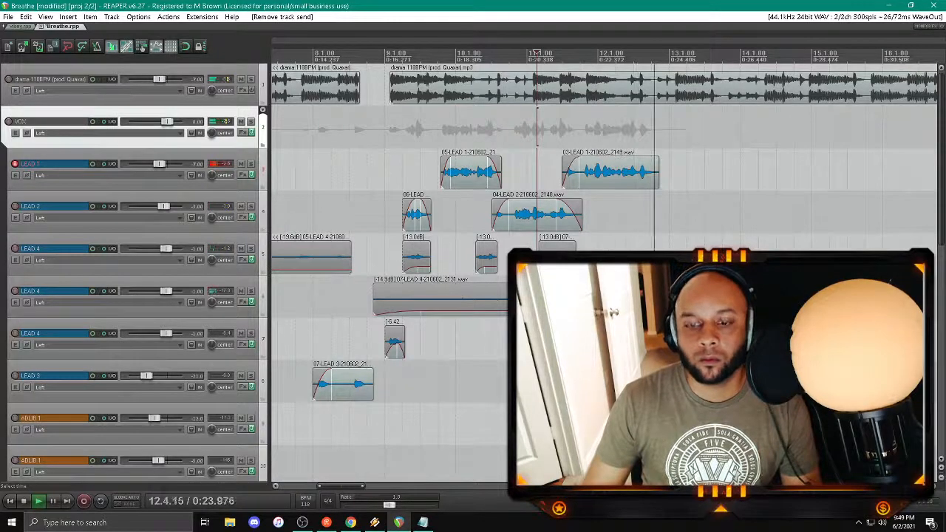
key(ctrl+s)
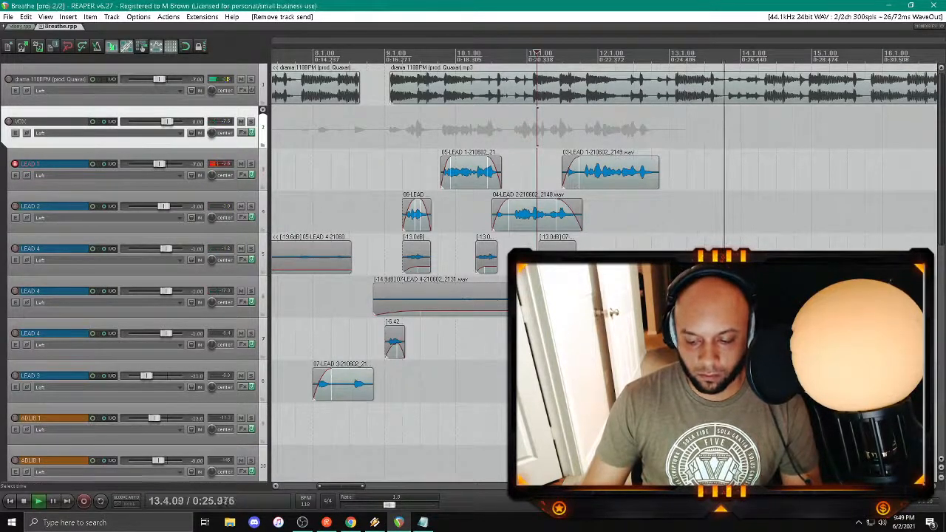
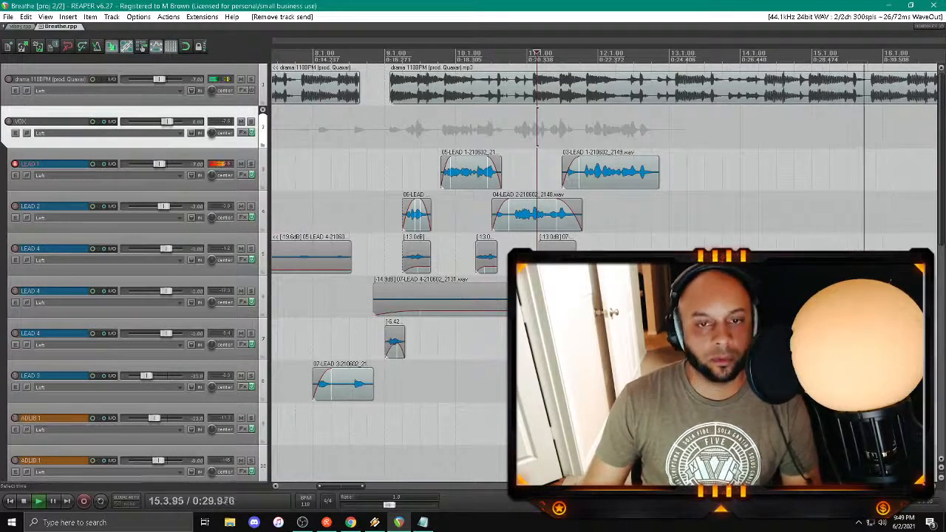
Step: Play back the vocals from bar 9 and disarm the LEAD 1 track for recording
scroll(497, 291, down, 2)
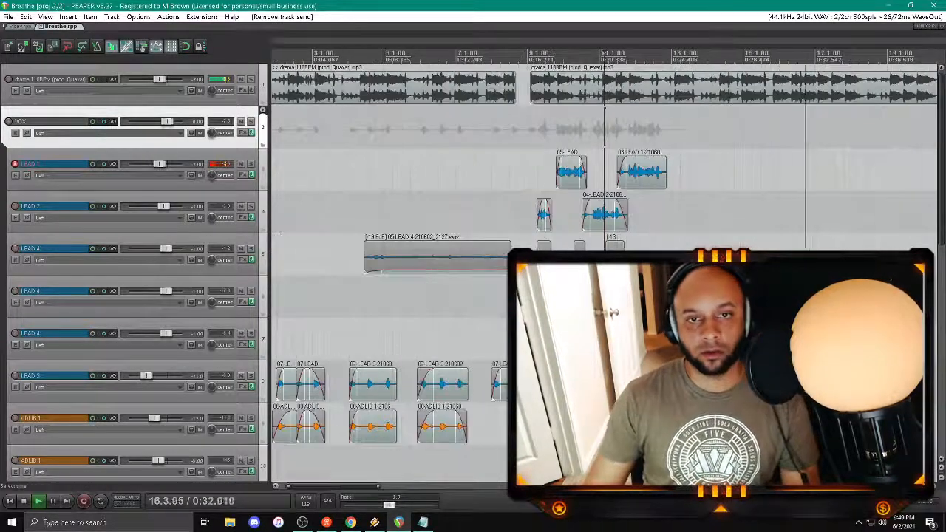
click(539, 170)
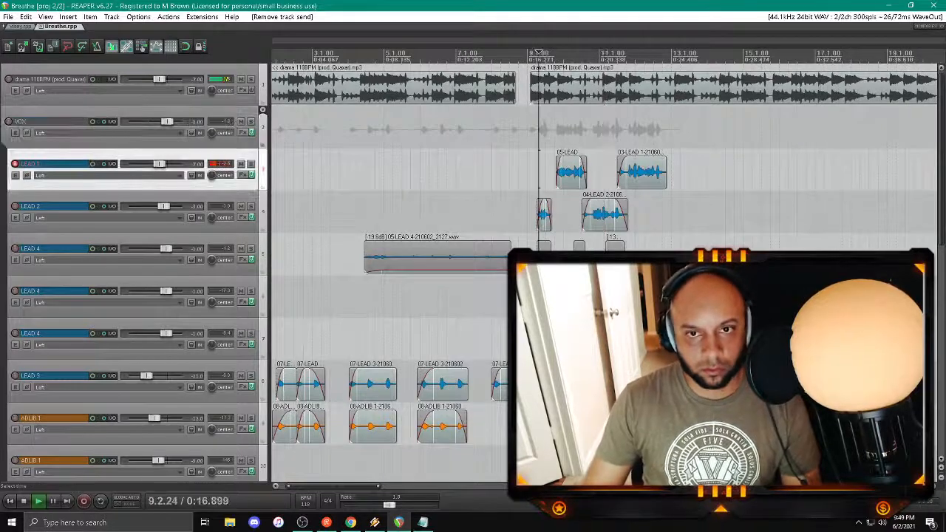
click(15, 165)
Step: Unmute the BCKRND - LOW L and BCKRND - LOW R tracks
scroll(130, 259, down, 4)
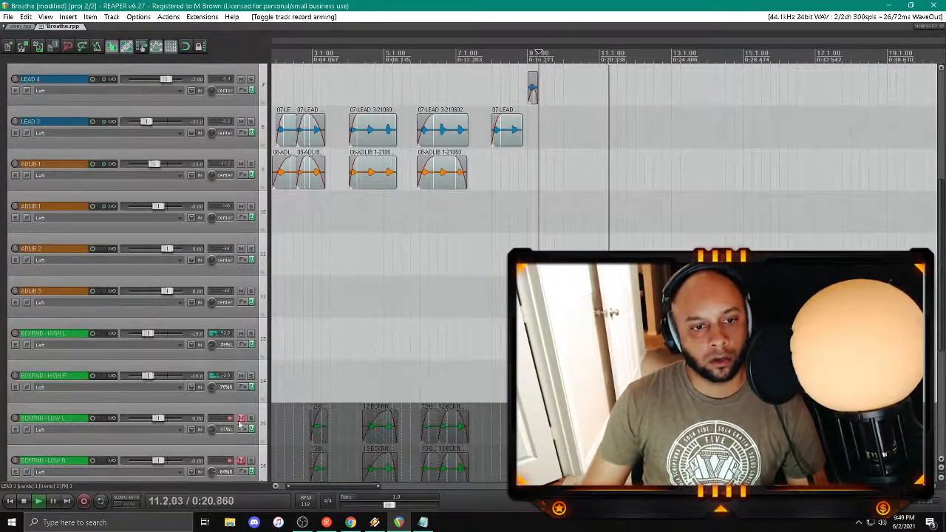
click(240, 420)
click(243, 465)
click(241, 460)
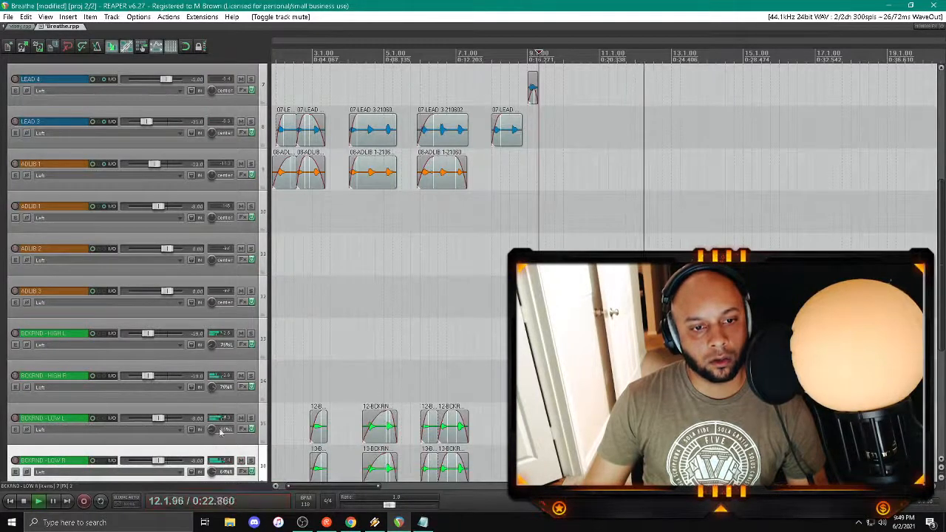
Step: Set the volume of the BCKRND - LOW L and BCKRND - LOW R tracks to -12 dB
shift+click(155, 338)
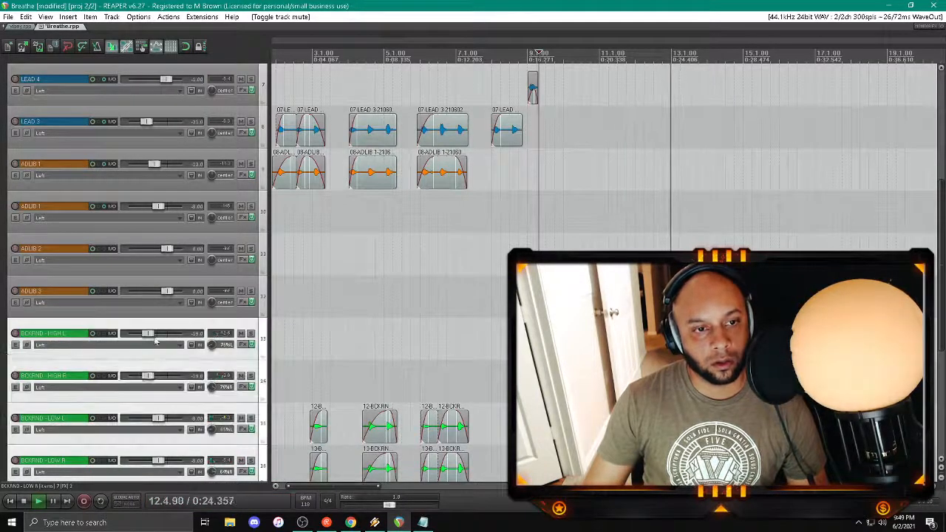
click(207, 451)
shift+click(198, 411)
right_click(157, 419)
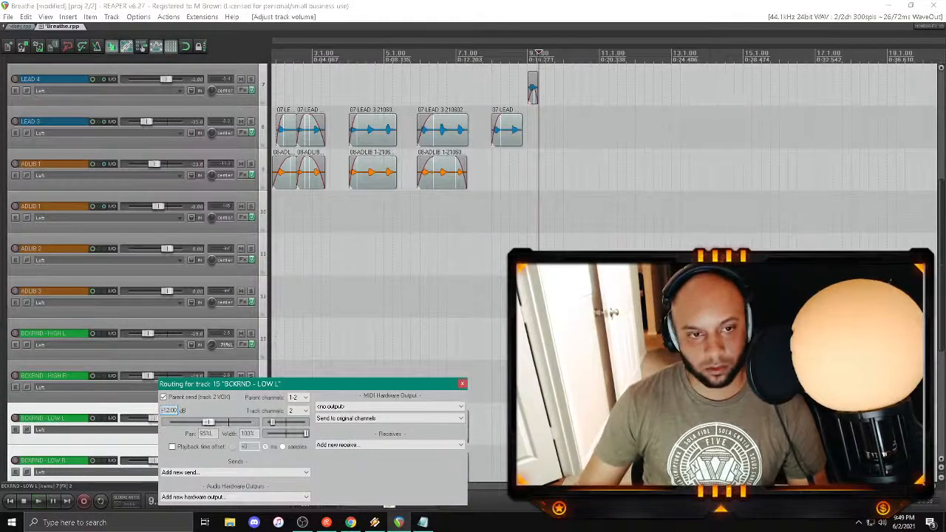
Step: Lower all four BCKRND tracks together, bringing the HIGH pair to -24 dB and the LOW pair to -17 dB
scroll(161, 355, down, 3)
click(164, 324)
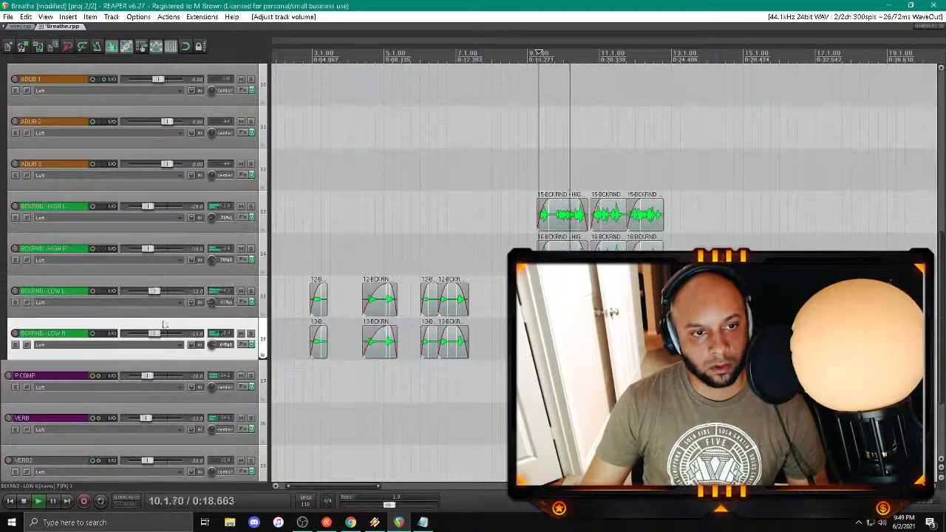
shift+click(163, 201)
right_click(148, 206)
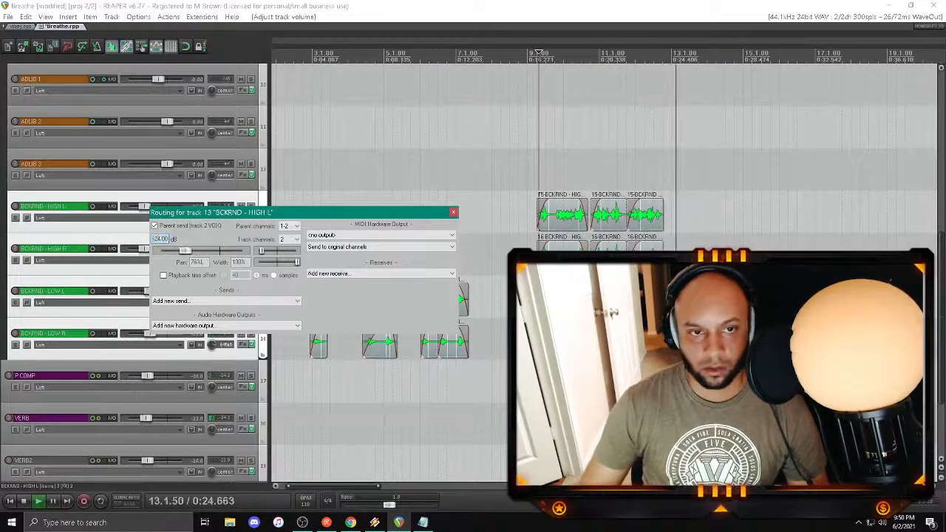
key(Escape)
Step: Set the VERB track's volume to -18 dB
scroll(186, 251, down, 5)
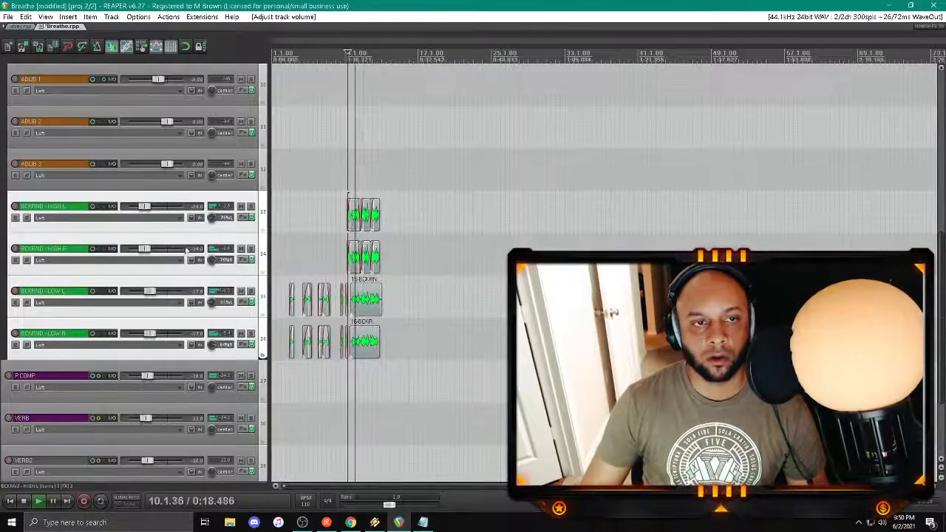
scroll(187, 251, up, 5)
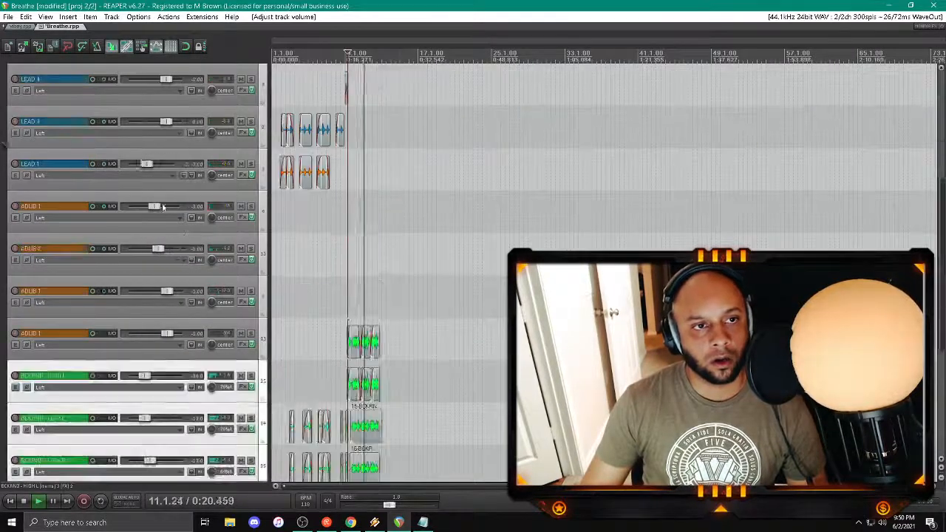
scroll(164, 207, down, 5)
click(146, 296)
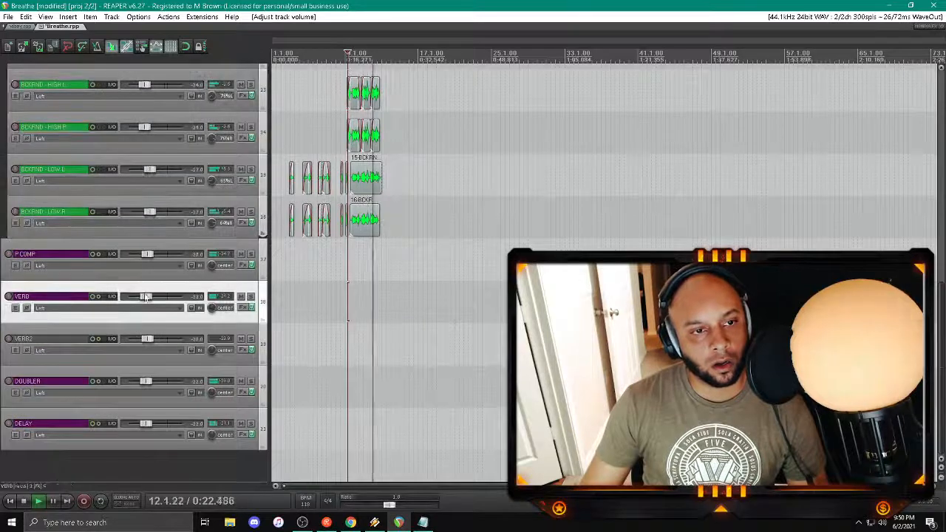
key(i)
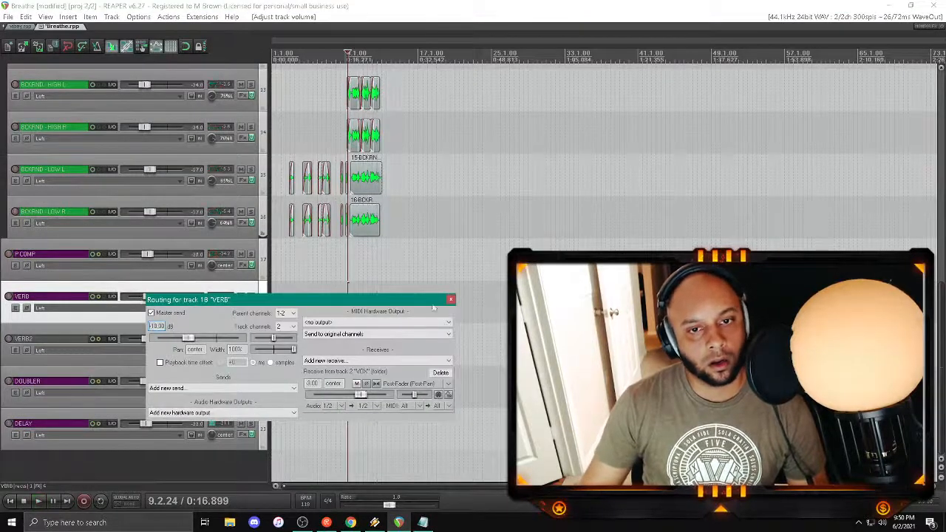
click(451, 299)
Step: Mute the DOUBLER track and save the project
click(241, 381)
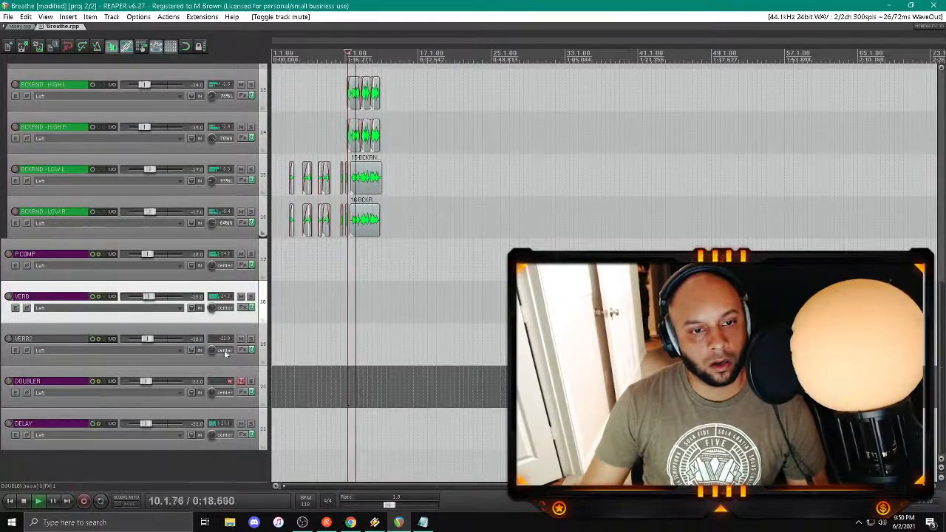
scroll(188, 310, up, 5)
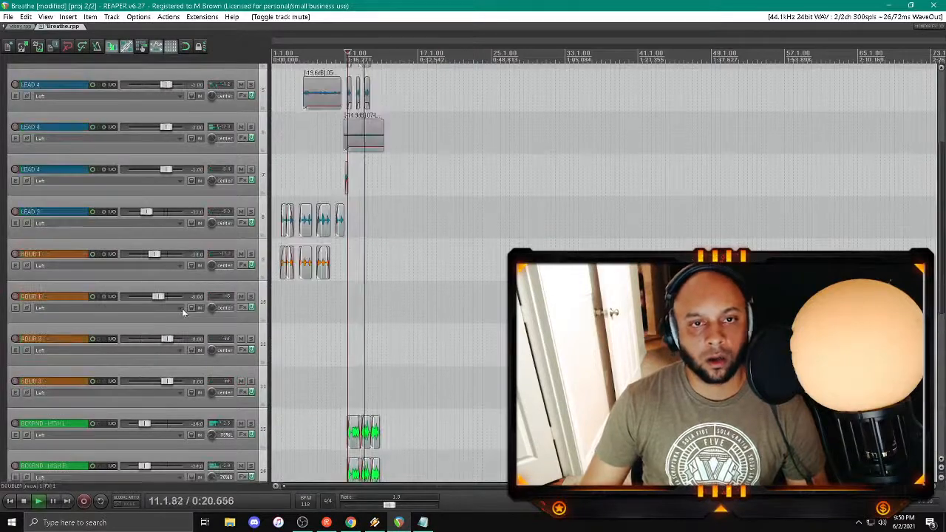
scroll(183, 311, up, 3)
key(ctrl+s)
scroll(443, 298, up, 5)
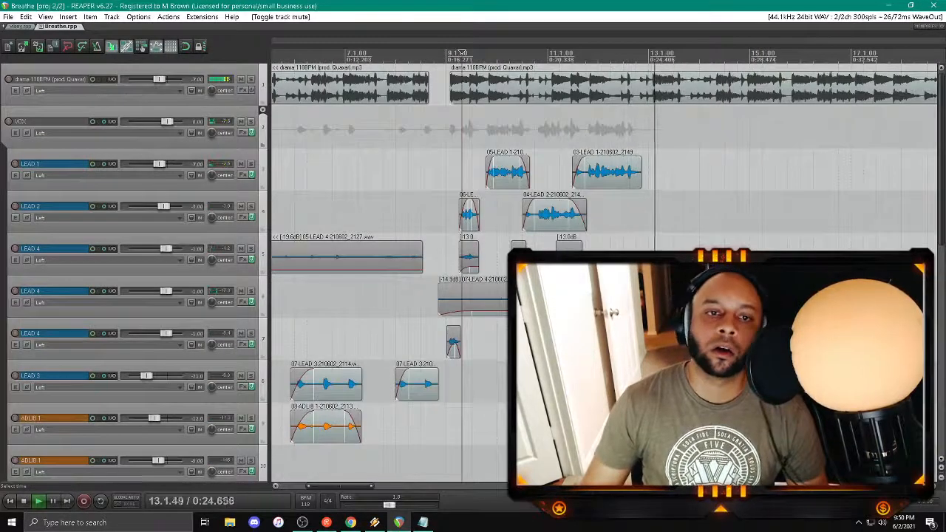
Step: Play back the lead and background vocals from just before bar 9
click(442, 168)
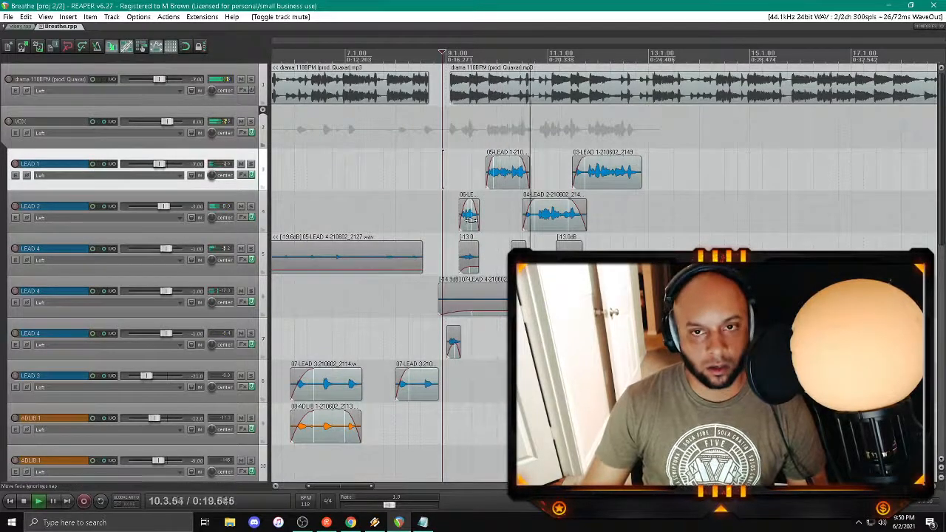
scroll(510, 237, down, 3)
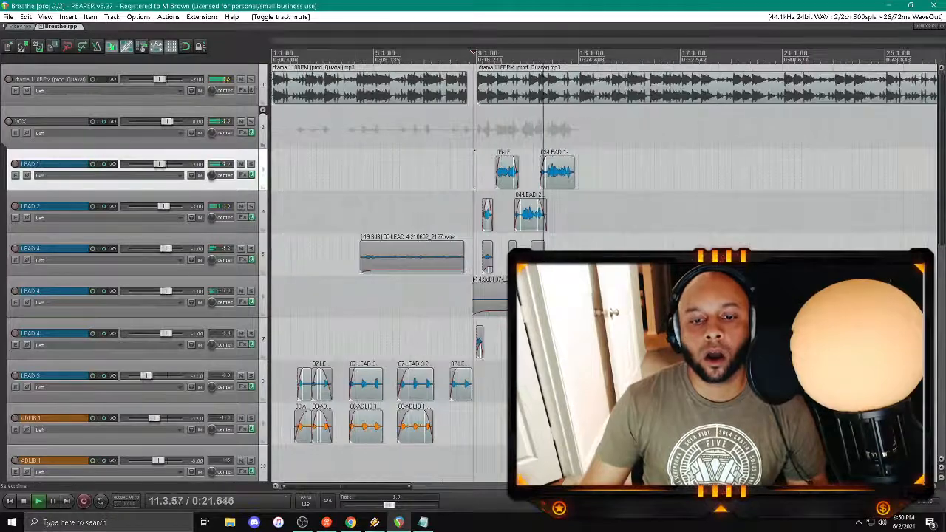
drag(361, 487, 397, 494)
scroll(186, 304, down, 6)
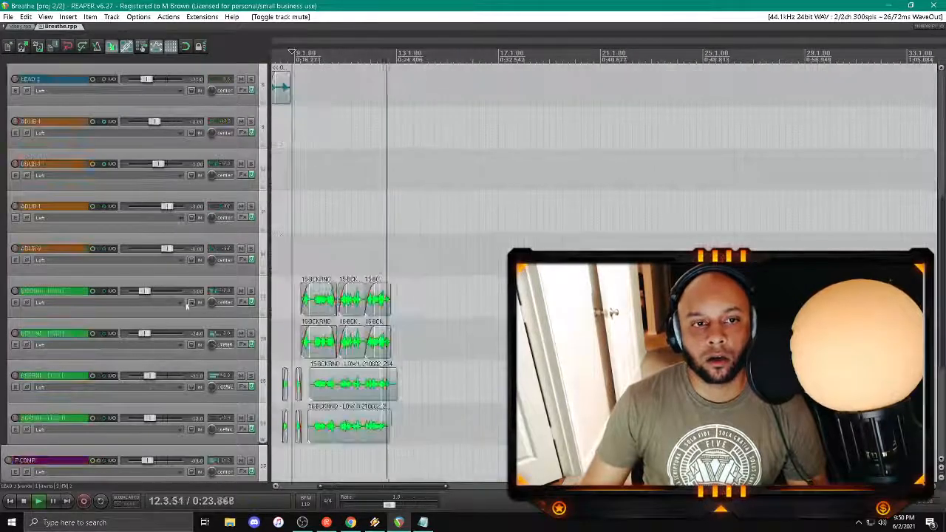
Step: Split the BCKRND - LOW L and LOW R clips where the last BCKRND - HIGH clips start, just before bar 12
click(369, 218)
scroll(458, 220, up, 8)
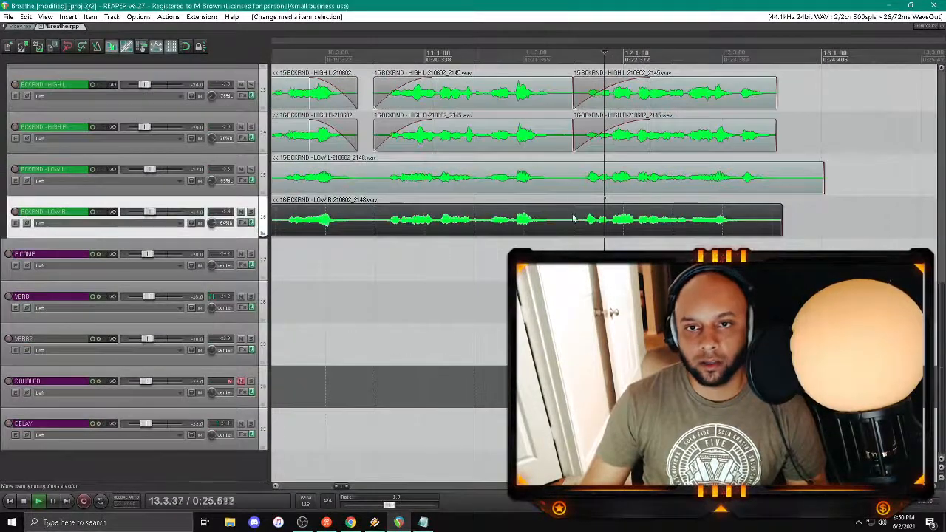
click(573, 219)
ctrl+click(572, 181)
key(s)
Step: Delete the last clips around bar 12 on all four BCKRND tracks and save the project
click(628, 220)
shift+click(680, 95)
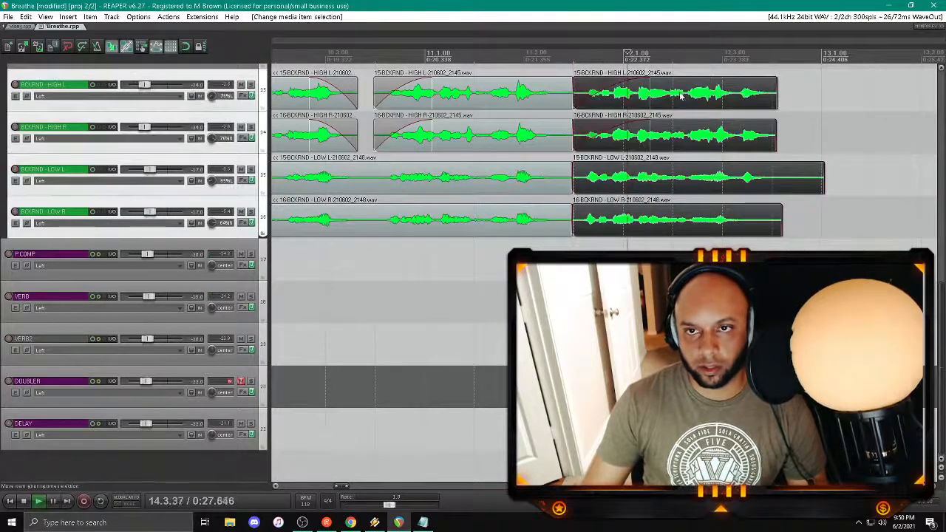
key(Delete)
scroll(119, 180, up, 10)
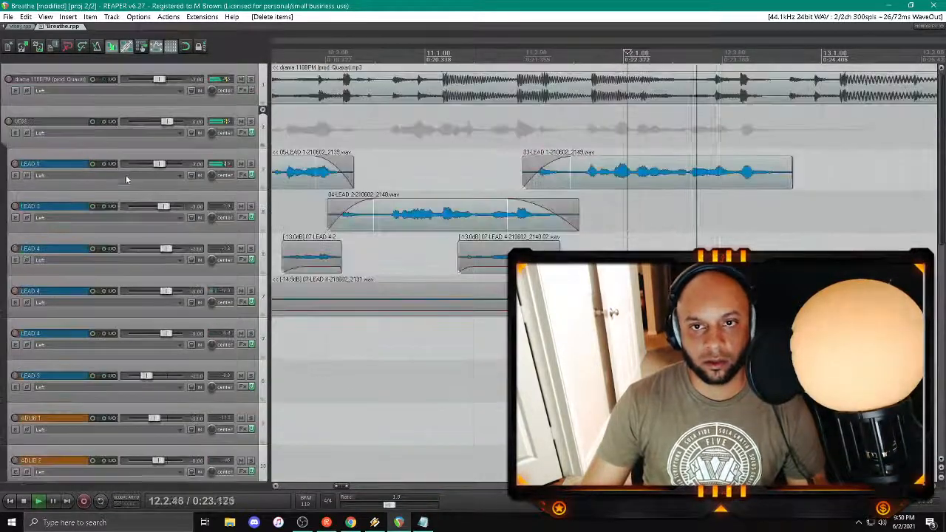
scroll(496, 209, down, 3)
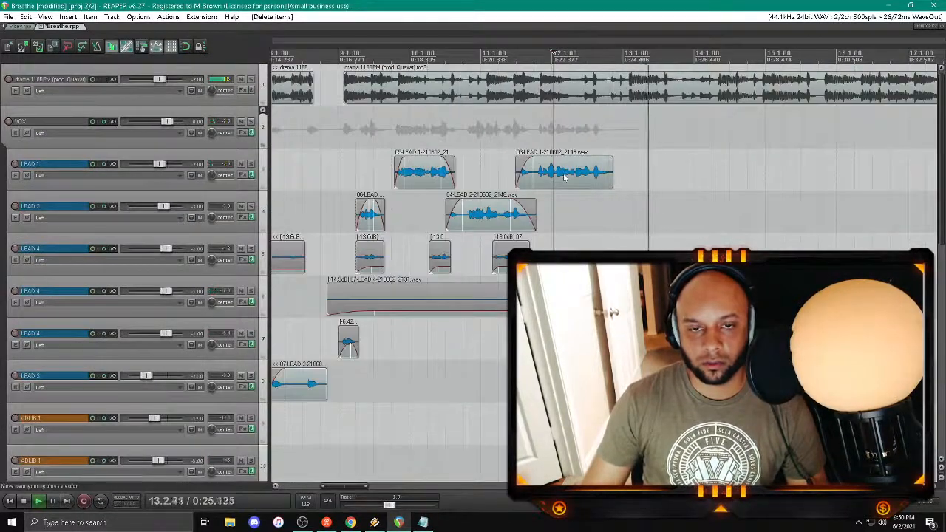
Step: Switch to the vibey project and enlarge the heights of its tracks
click(20, 27)
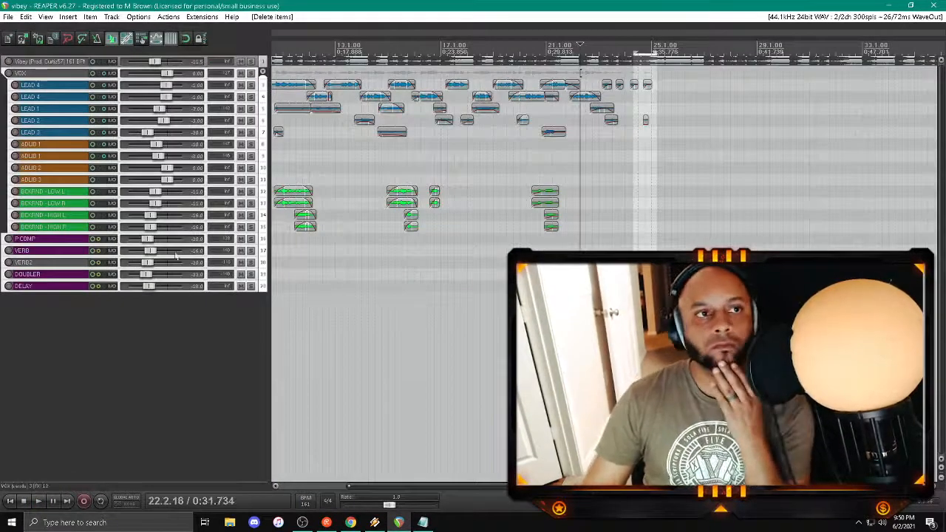
key(space)
scroll(444, 258, down, 4)
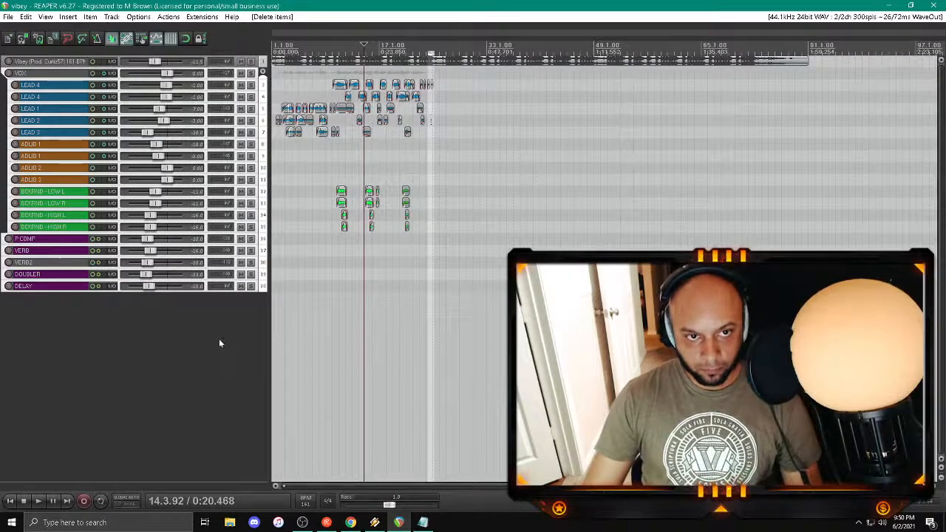
key(grave)
scroll(214, 322, up, 8)
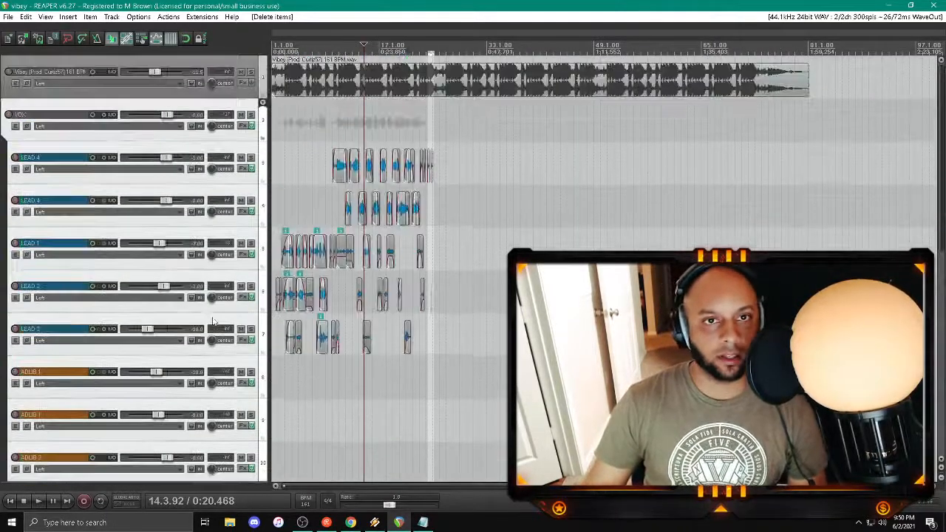
Step: Play back the vibey project from the end of bar 20, and again from its start
click(406, 121)
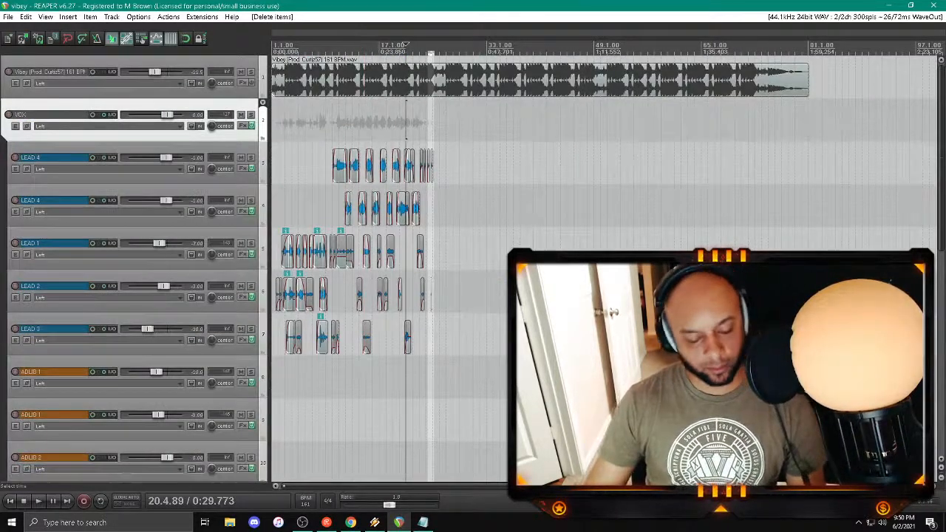
key(space)
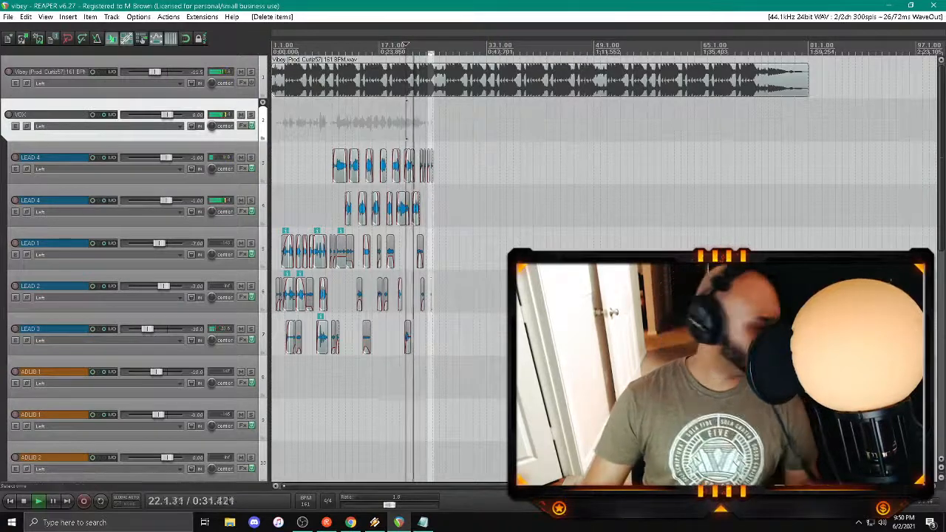
click(12, 501)
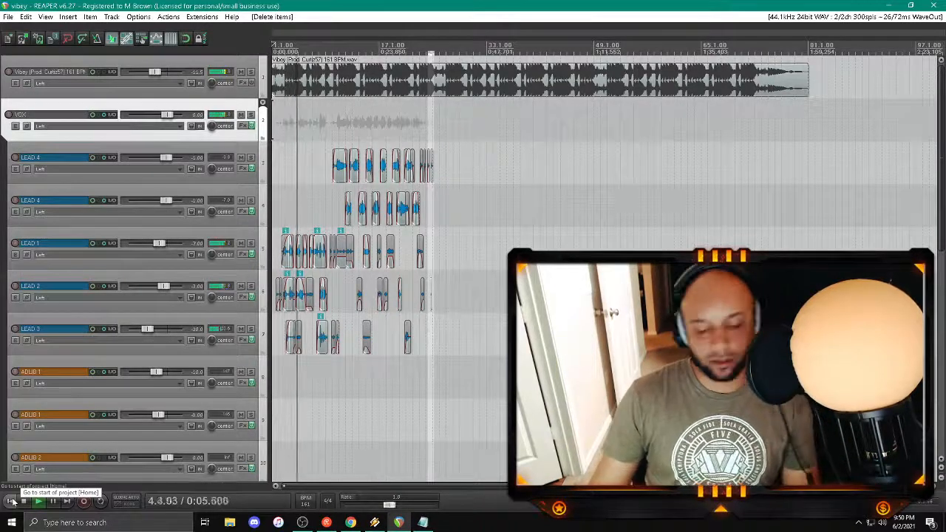
scroll(436, 364, up, 2)
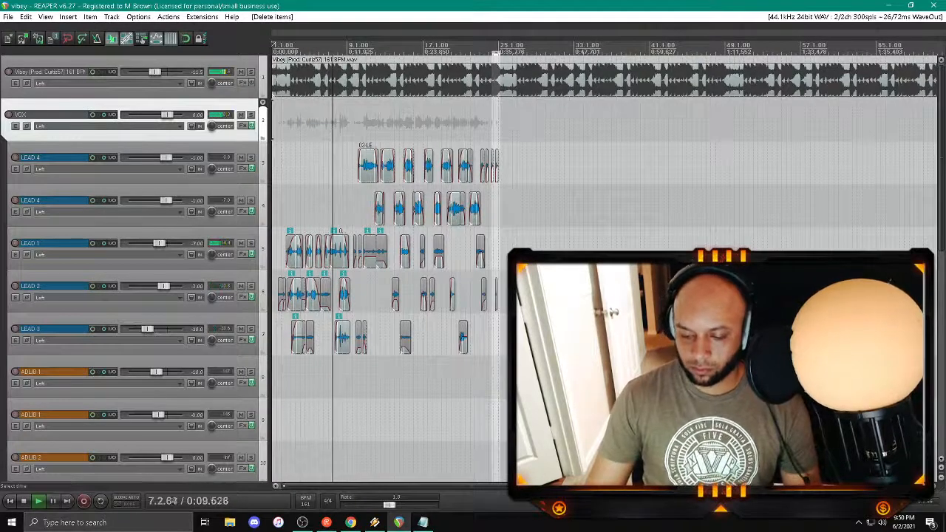
drag(440, 487, 482, 490)
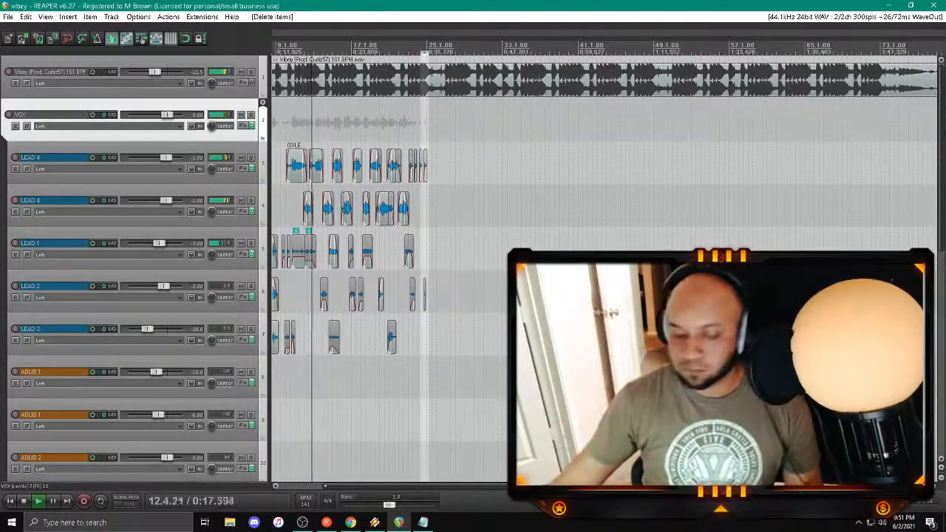
scroll(396, 338, up, 3)
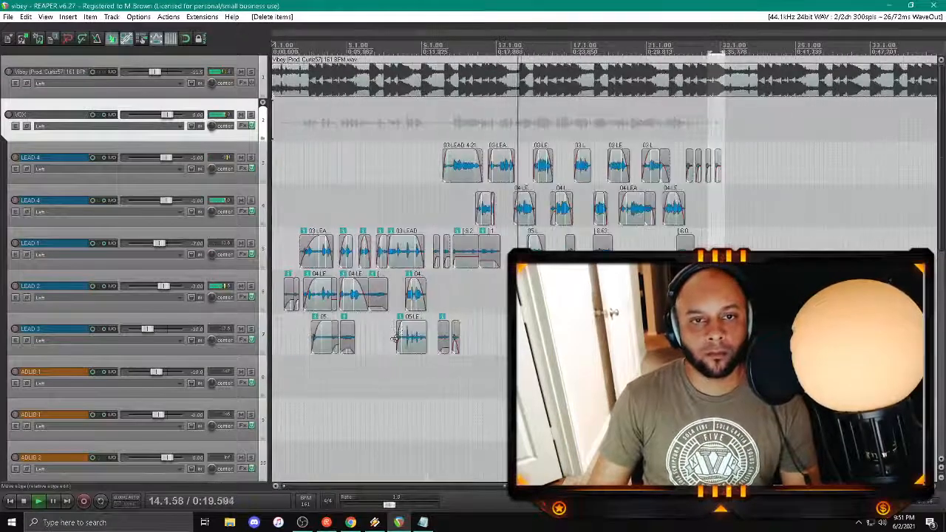
drag(366, 486, 467, 486)
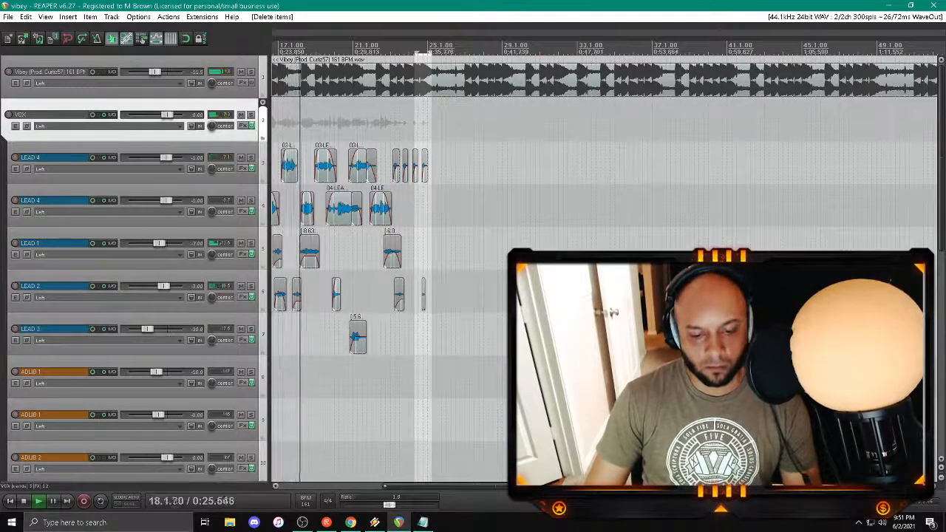
Step: Close the open text editor window and replay the vibey vocals from about bar 19
key(alt+Tab)
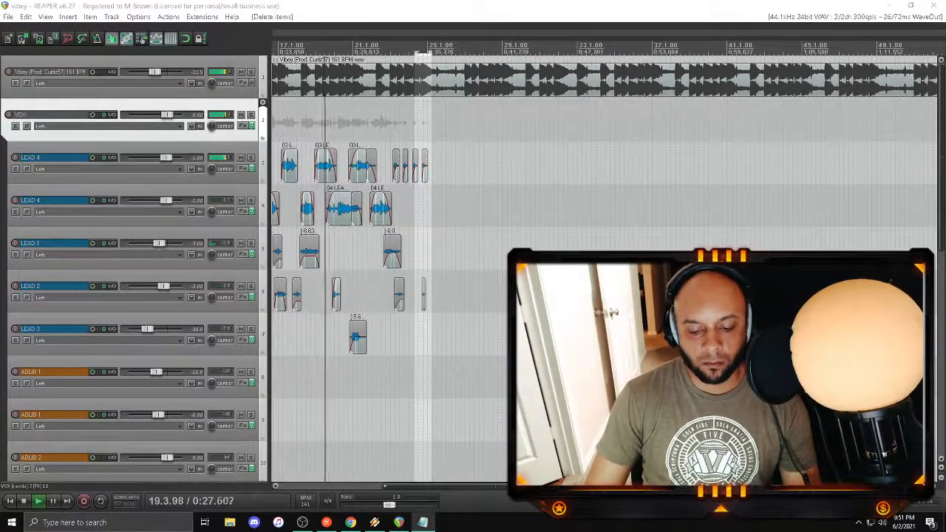
key(alt+F4)
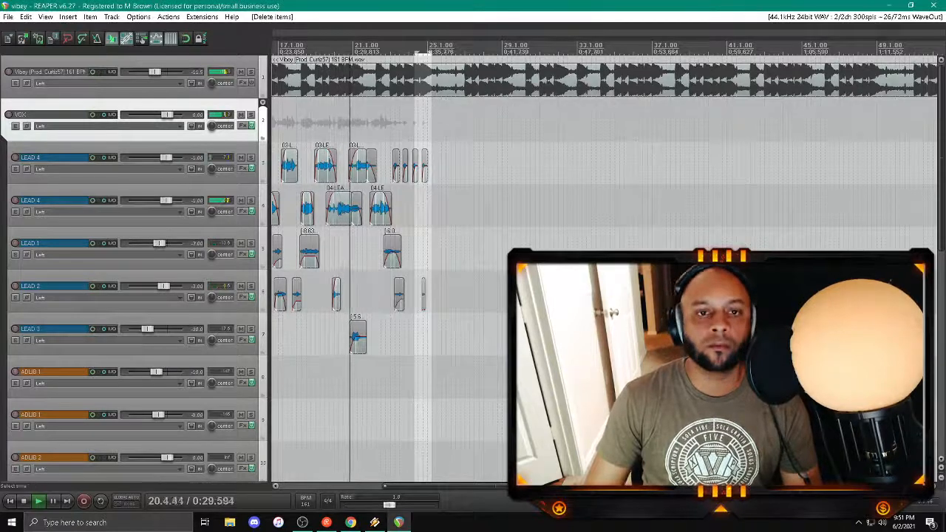
click(334, 334)
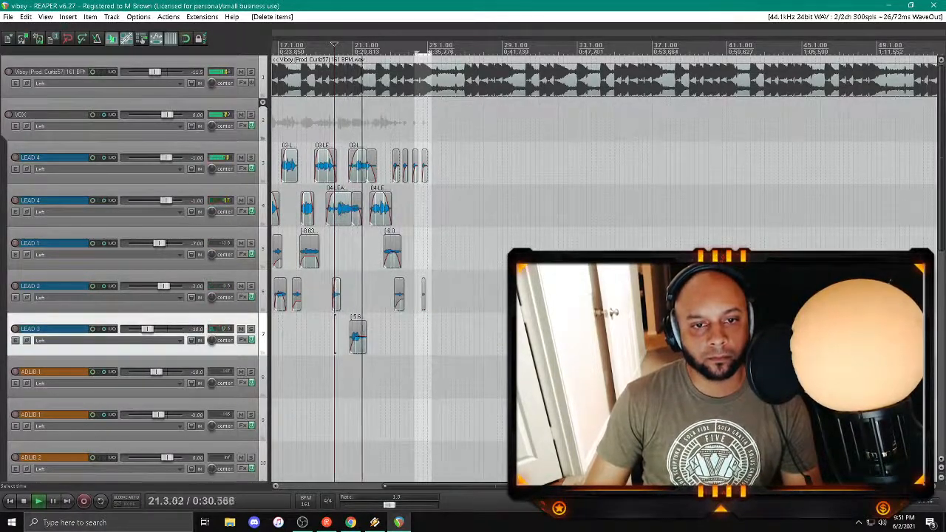
Step: Set the gain of the LEAD 3 clip around bar 21 to -12.0 dB and replay the section
click(351, 377)
scroll(352, 377, up, 3)
drag(621, 332, 621, 326)
click(582, 377)
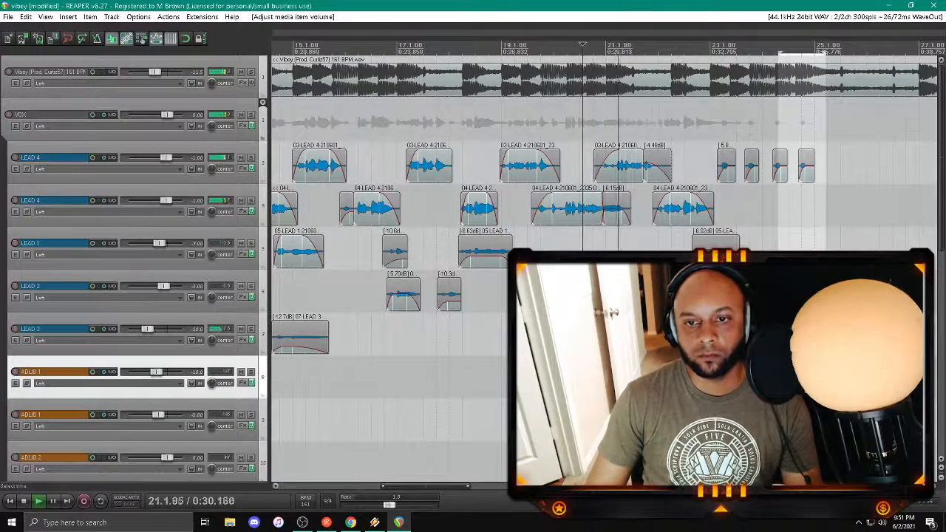
Step: Record a short take around bar 24 on the lower LEAD 4 track, with its start trimmed and its gain at -6.55 dB
scroll(457, 221, down, 5)
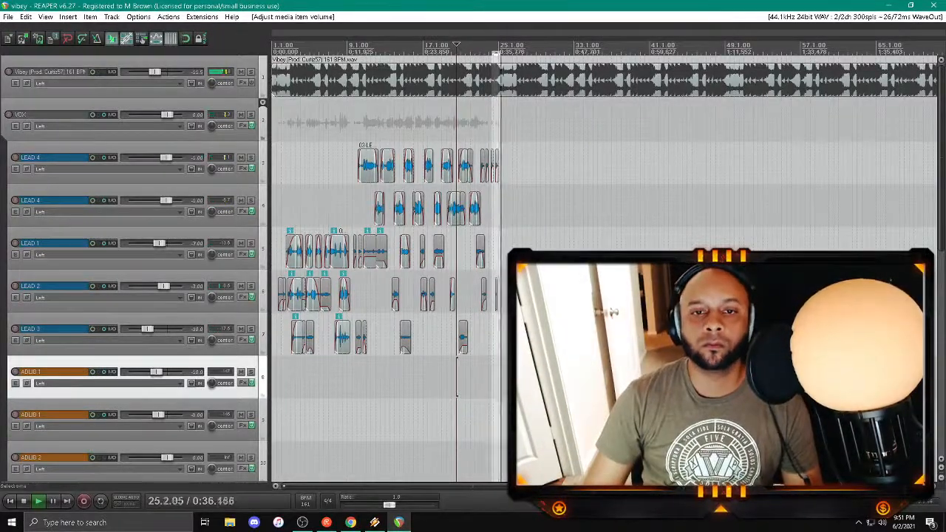
click(484, 212)
scroll(485, 212, up, 4)
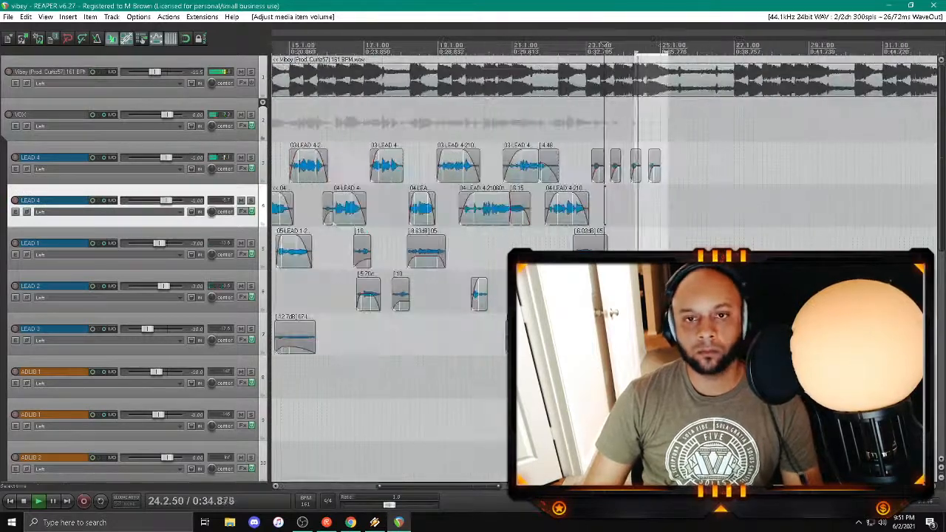
click(15, 202)
key(ctrl+r)
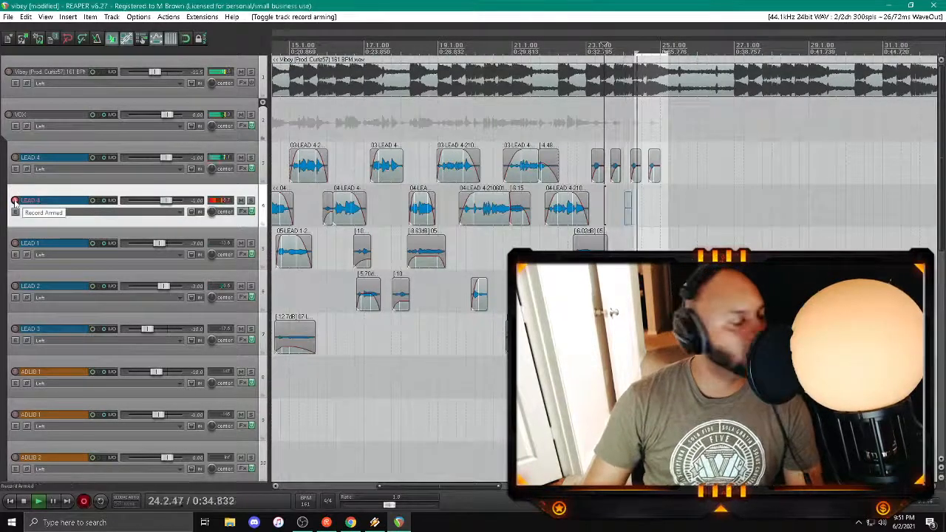
key(space)
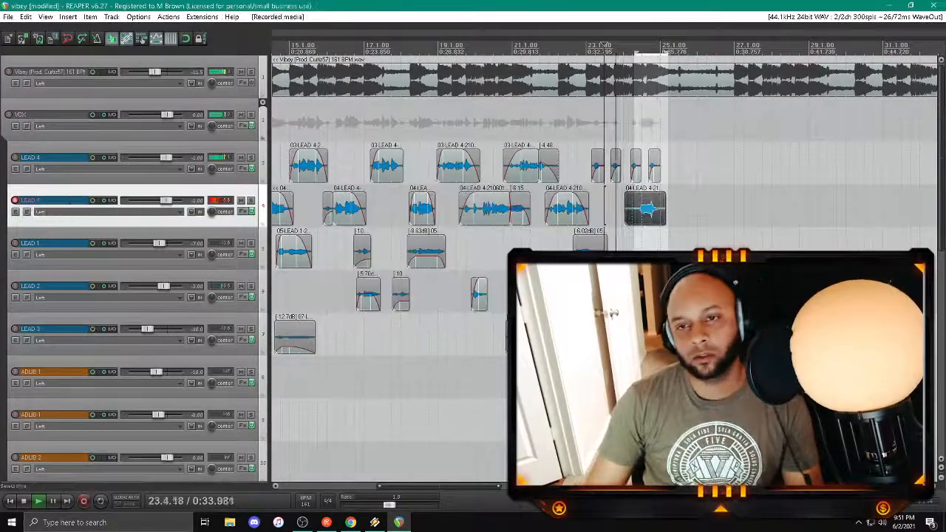
drag(468, 487, 513, 486)
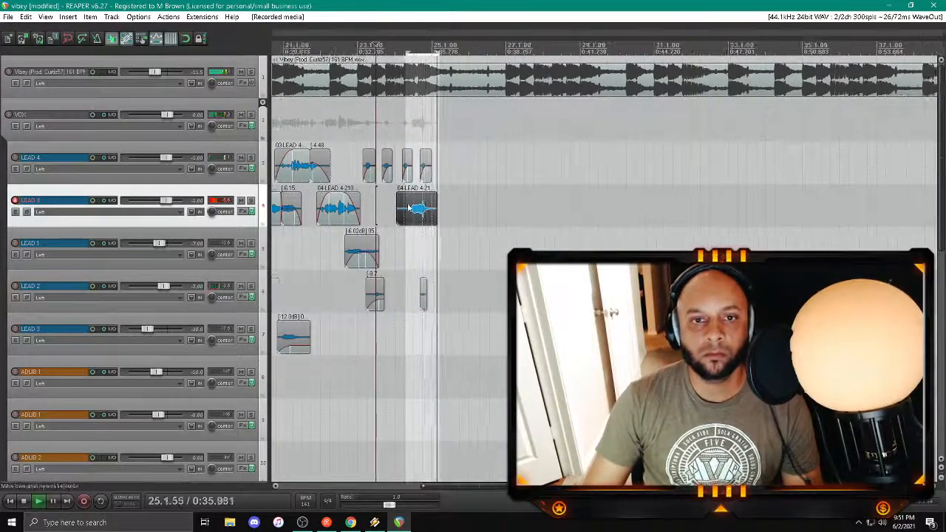
drag(399, 216, 423, 210)
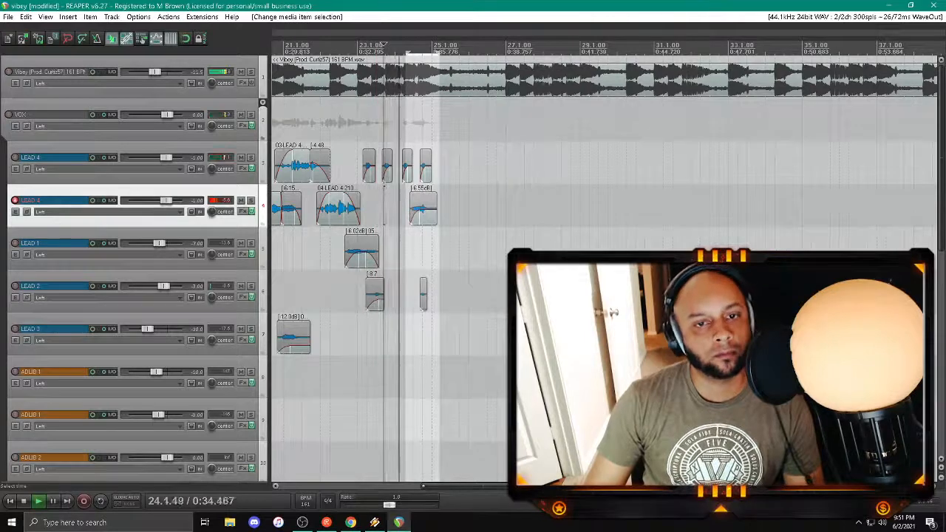
Step: Switch record arming from LEAD 4 to LEAD 3 and record a vocal take from about bar 23 to bar 25
click(15, 334)
click(15, 329)
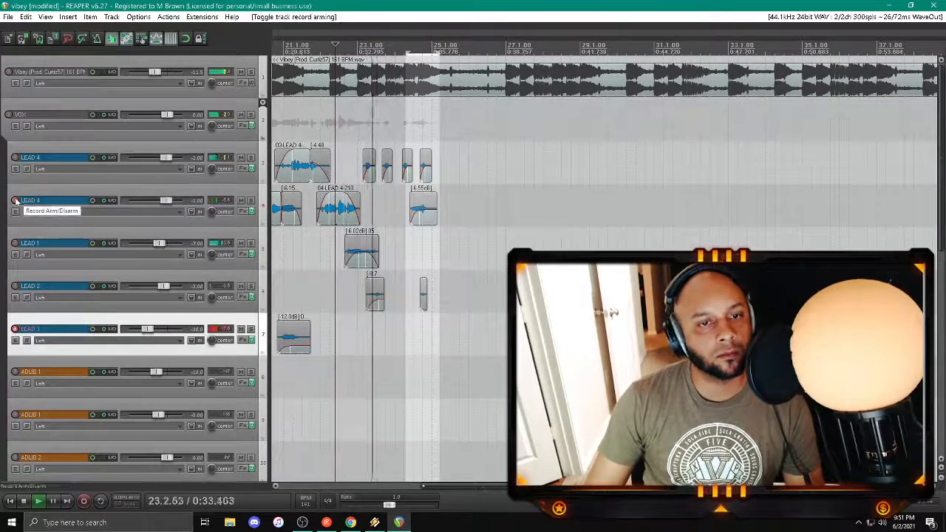
click(16, 201)
key(ctrl+r)
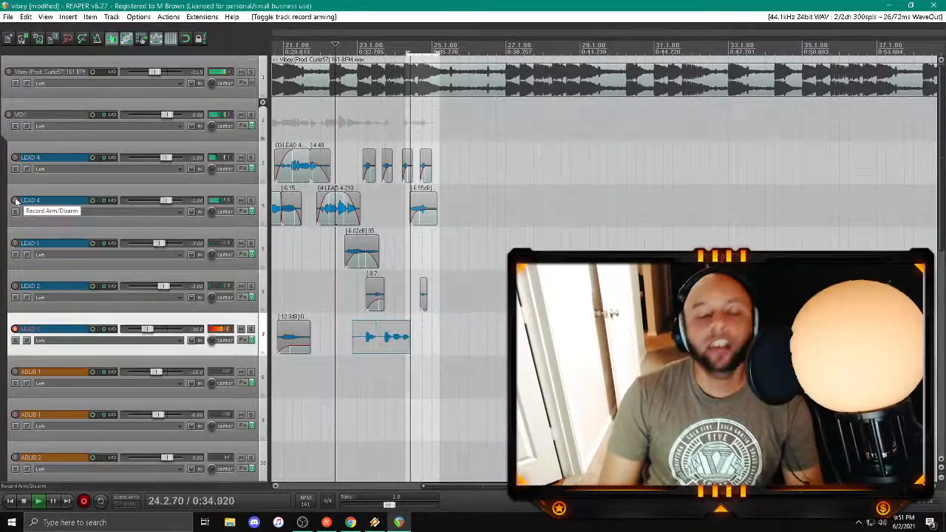
key(space)
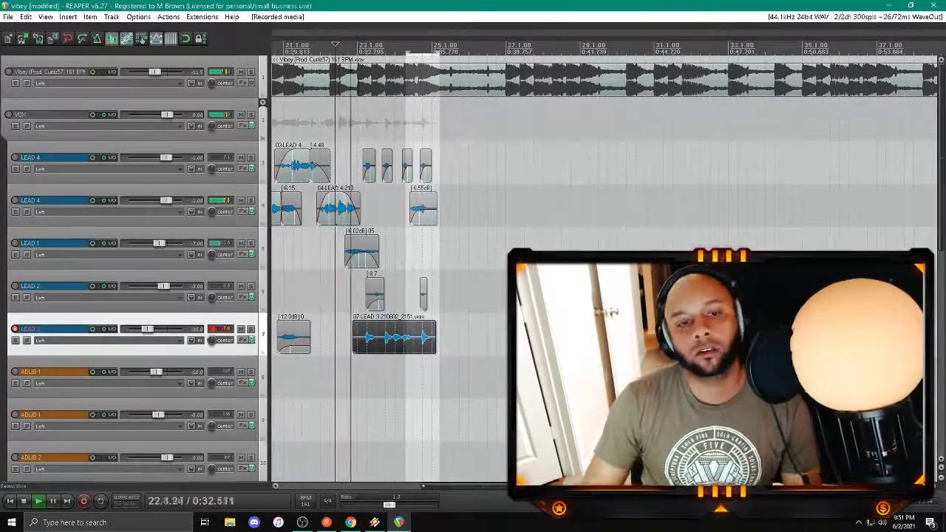
Step: Trim the start of the new LEAD 3 clip and draw pan changes on the track's pan envelope around bars 23 to 24
drag(353, 337, 385, 334)
click(352, 359)
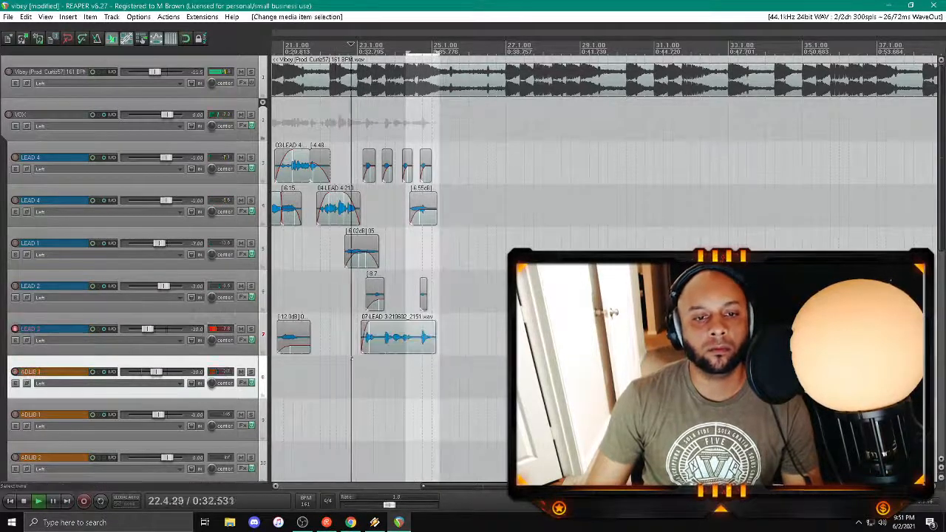
click(392, 342)
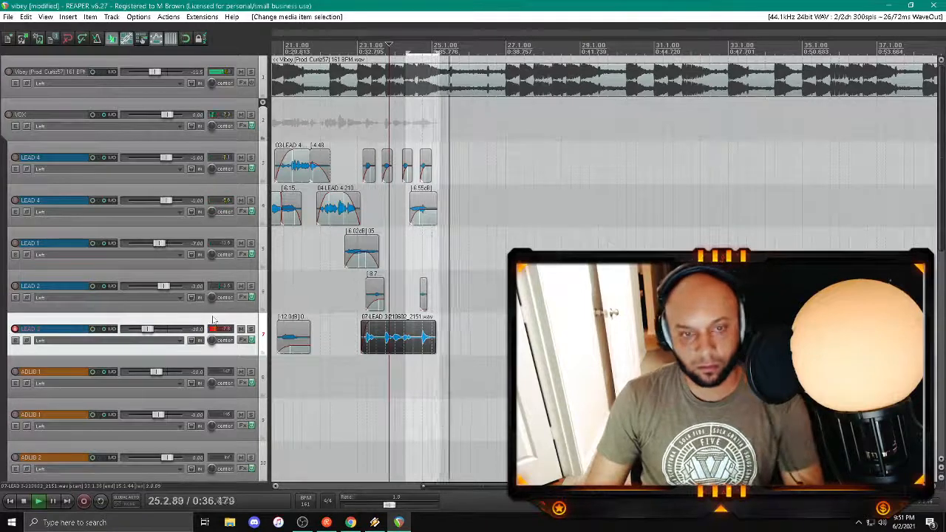
key(p)
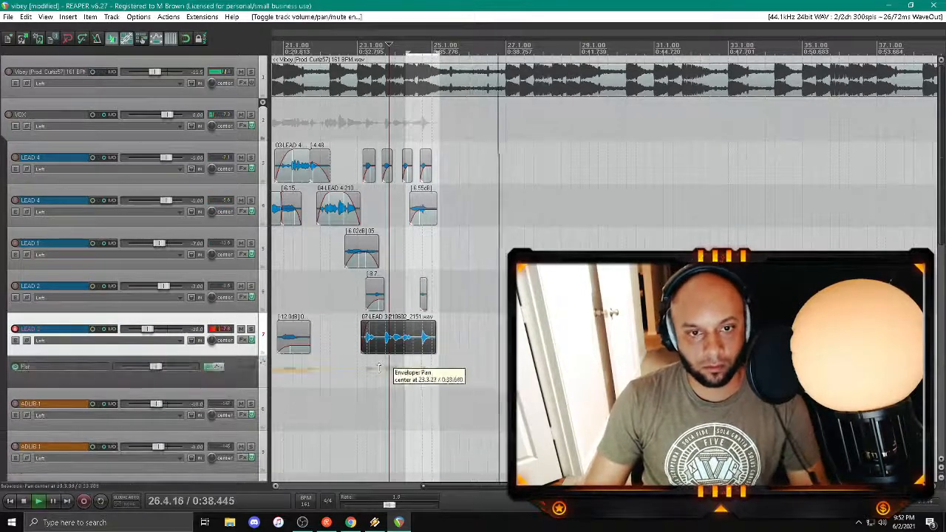
drag(378, 367, 382, 365)
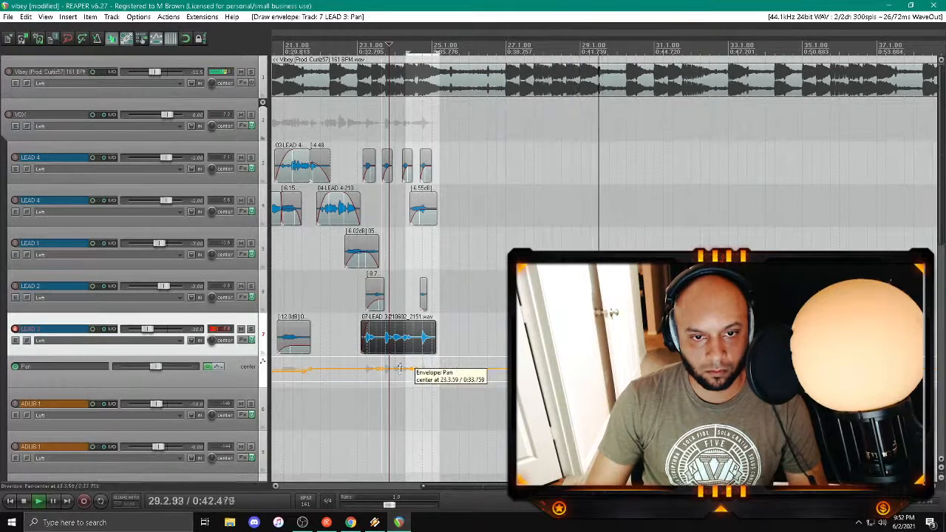
click(382, 390)
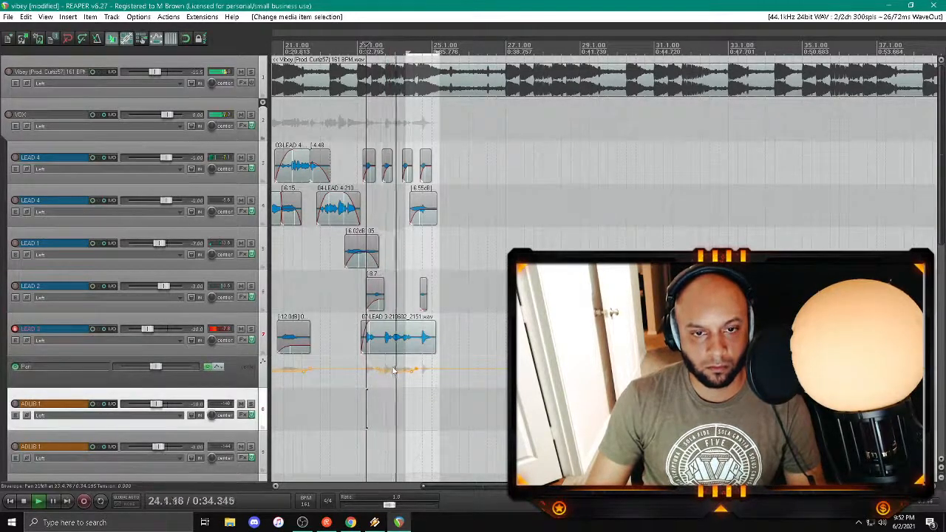
Step: Split the new LEAD 3 clip within bars 23 and 24, lower the middle piece to -6.02 dB, and replay from about bar 22
click(381, 343)
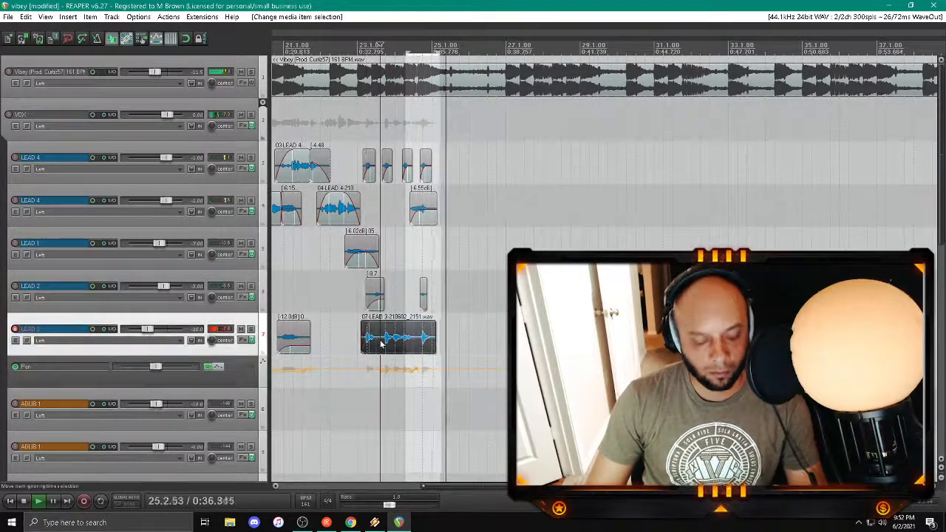
key(s)
mouse_move(382, 327)
mouse_down()
mouse_move(415, 345)
mouse_move(396, 324)
mouse_up()
key(s)
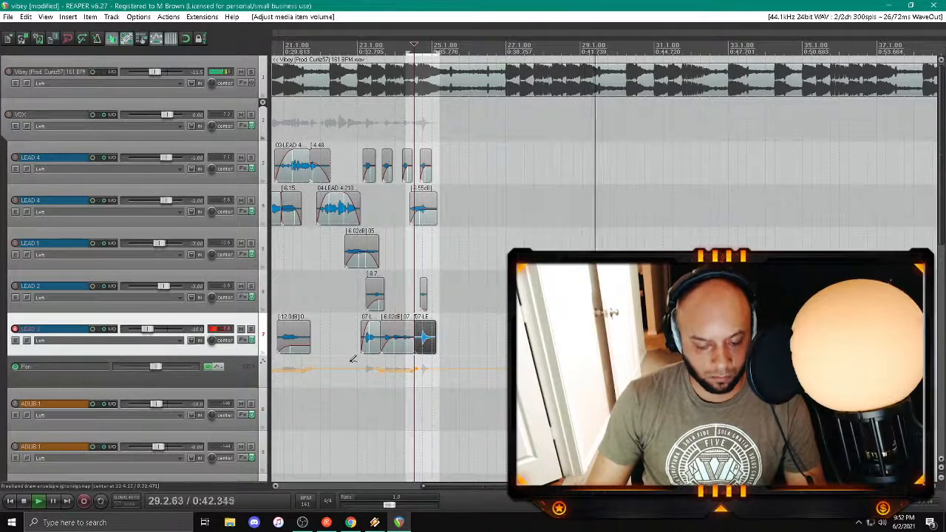
click(327, 427)
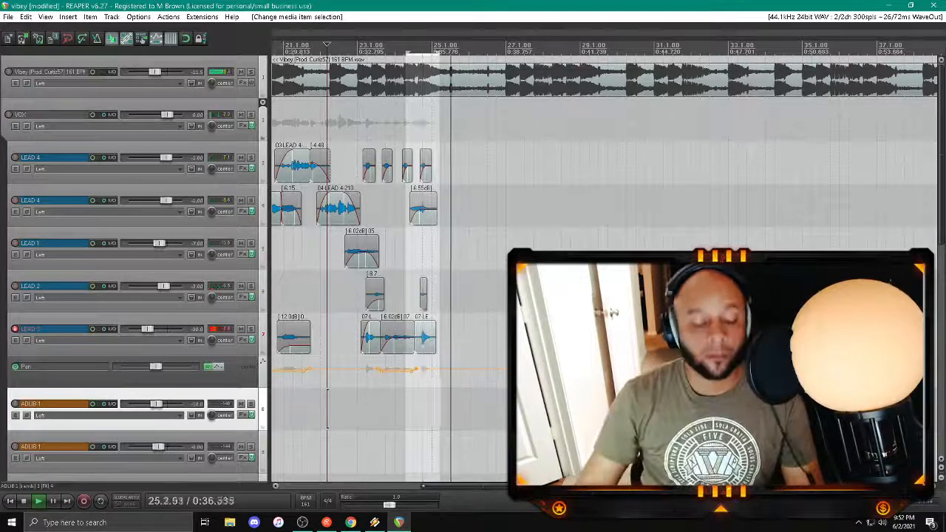
Step: Disarm LEAD 3 and hide its pan envelope, and save the project
click(403, 253)
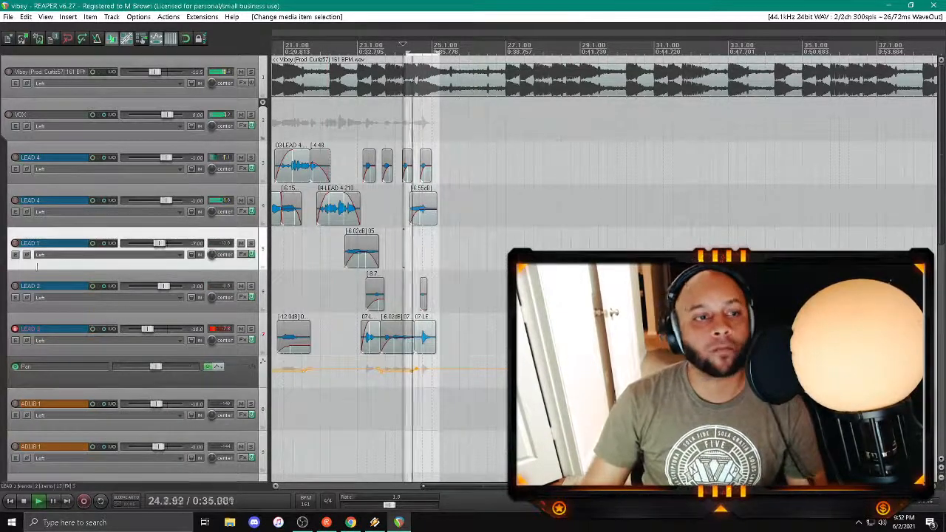
click(15, 329)
click(32, 325)
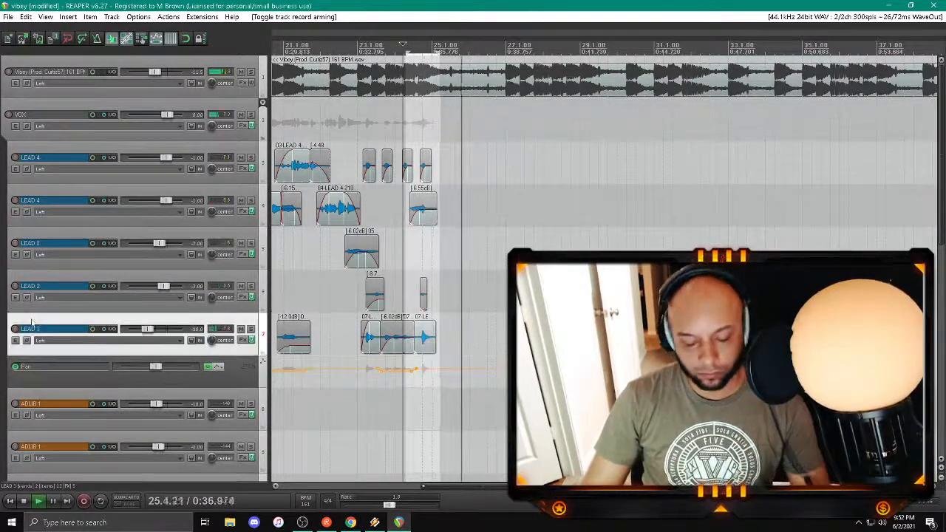
key(p)
key(space)
key(ctrl+s)
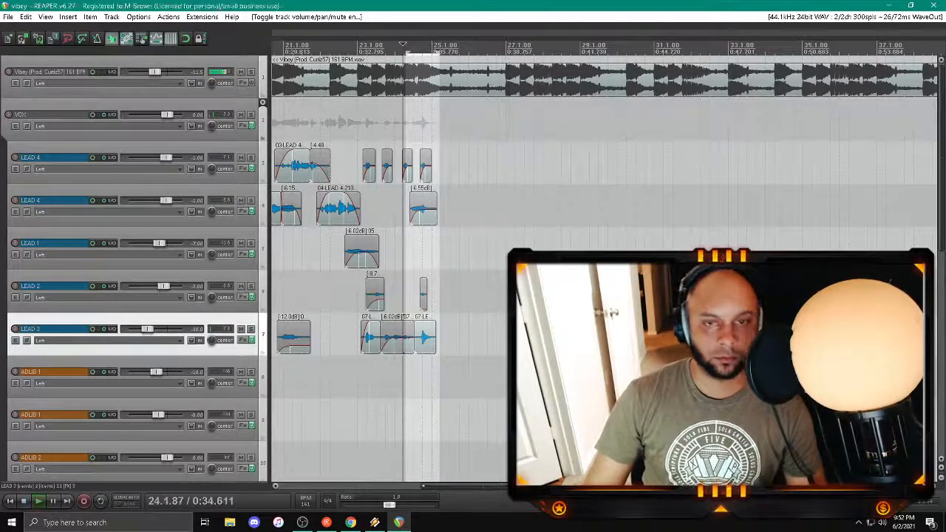
Step: Arm LEAD 1 and record a vocal take around bar 25
click(15, 243)
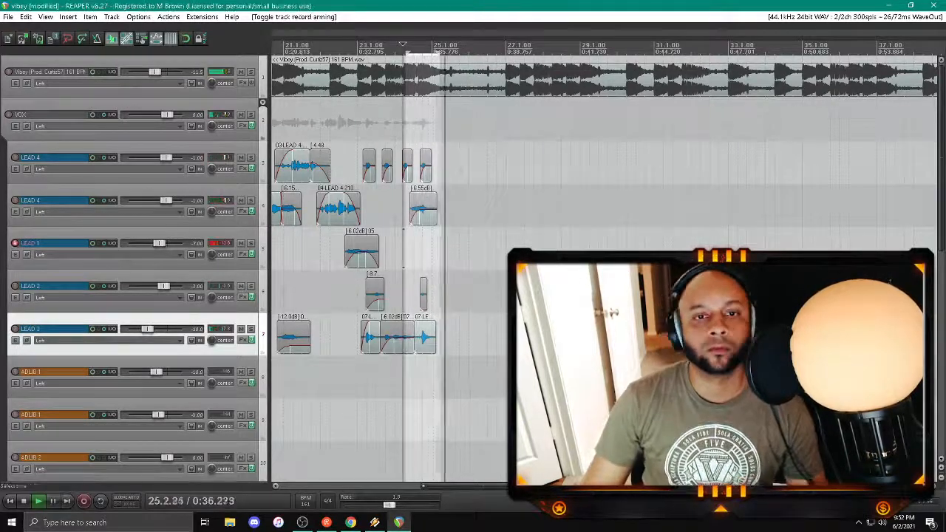
key(space)
key(space)
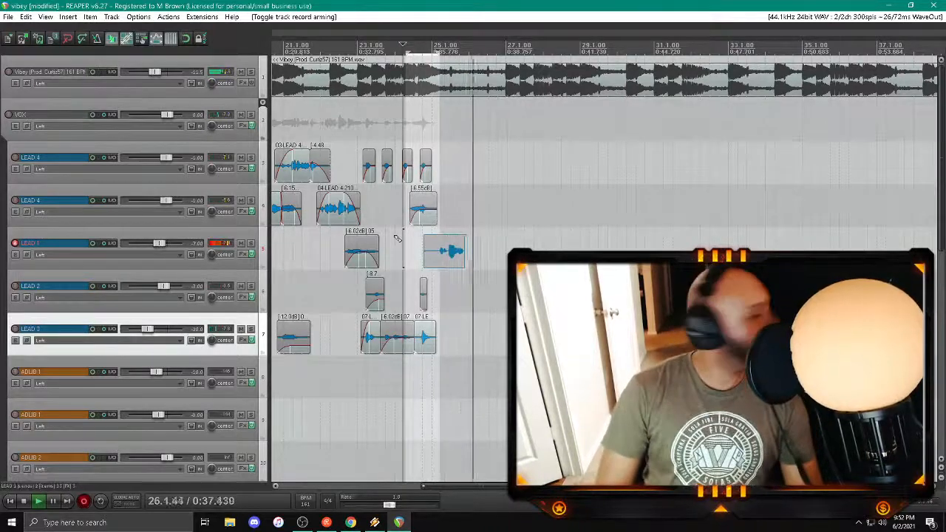
key(space)
Step: Trim the new LEAD 1 clip to start at about bar 25, fade its ends, and replay from about bar 24
drag(424, 257, 442, 240)
key(ctrl+z)
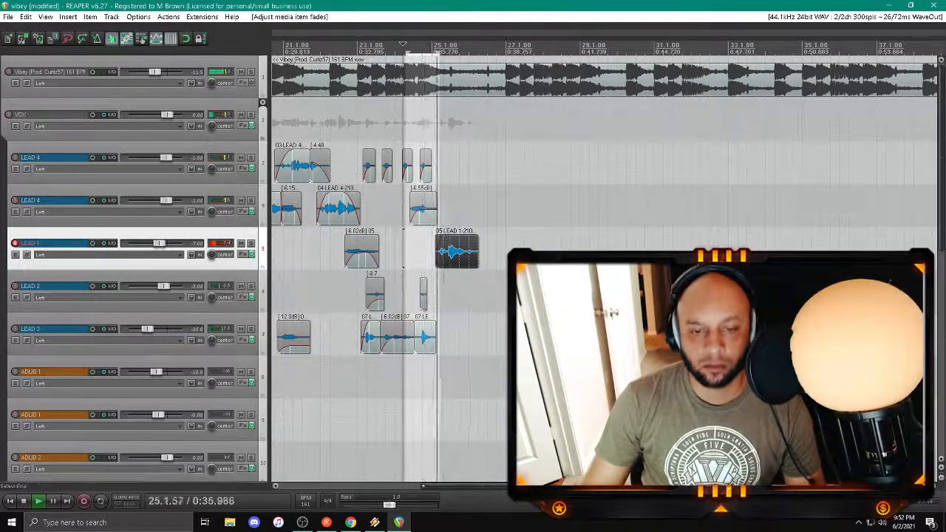
scroll(443, 241, up, 3)
drag(453, 487, 495, 488)
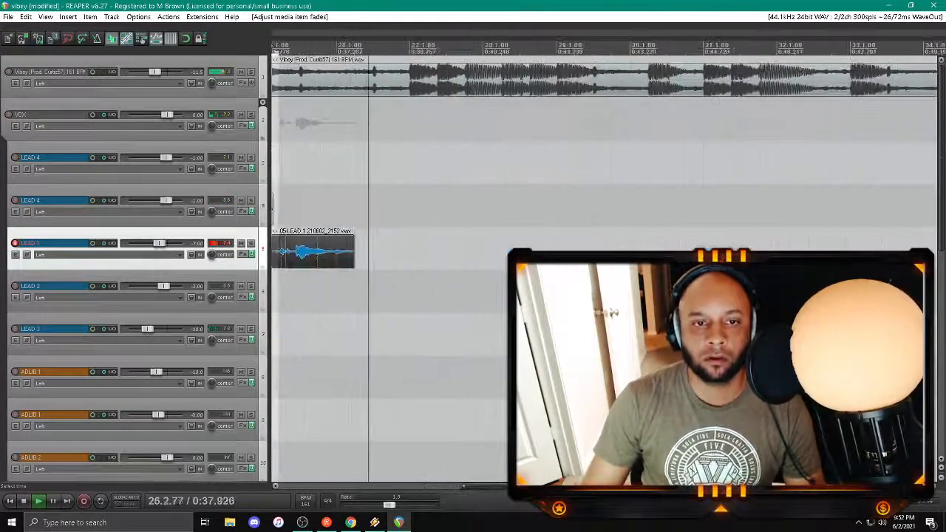
scroll(444, 303, down, 5)
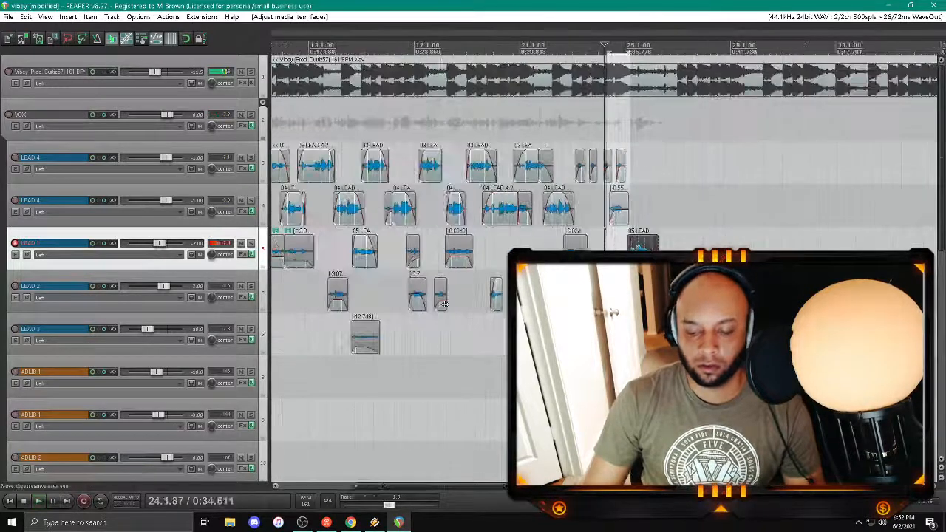
drag(458, 488, 537, 488)
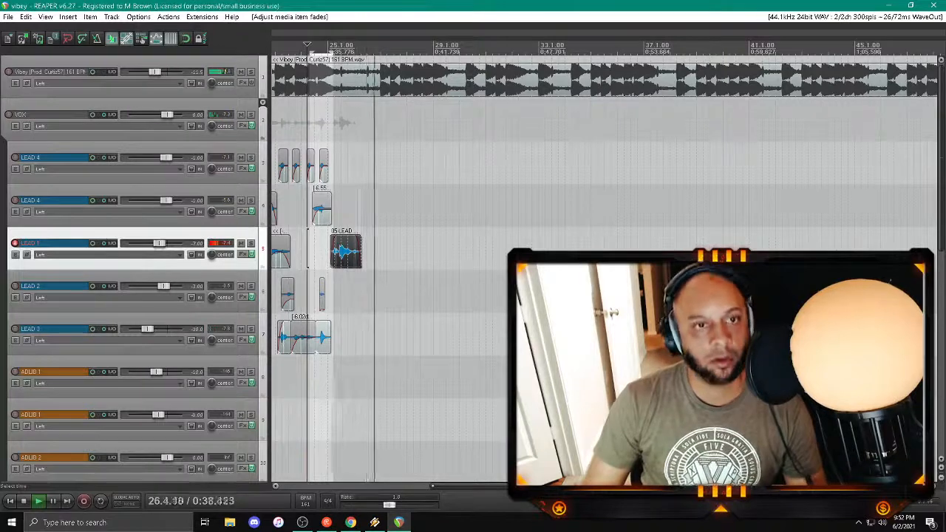
Step: Switch record arming from LEAD 1 to the lower LEAD 4 track and record a take around bar 26, saving the recorded file
click(15, 243)
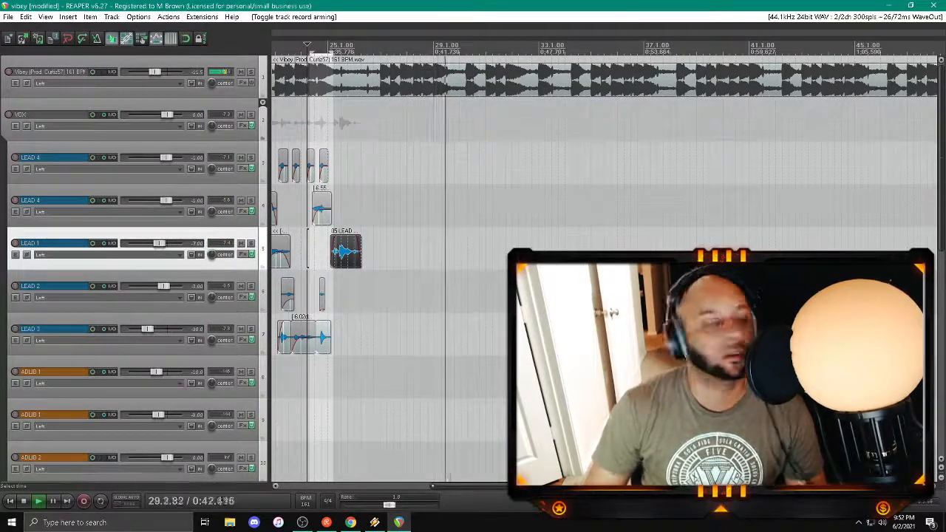
key(space)
key(space)
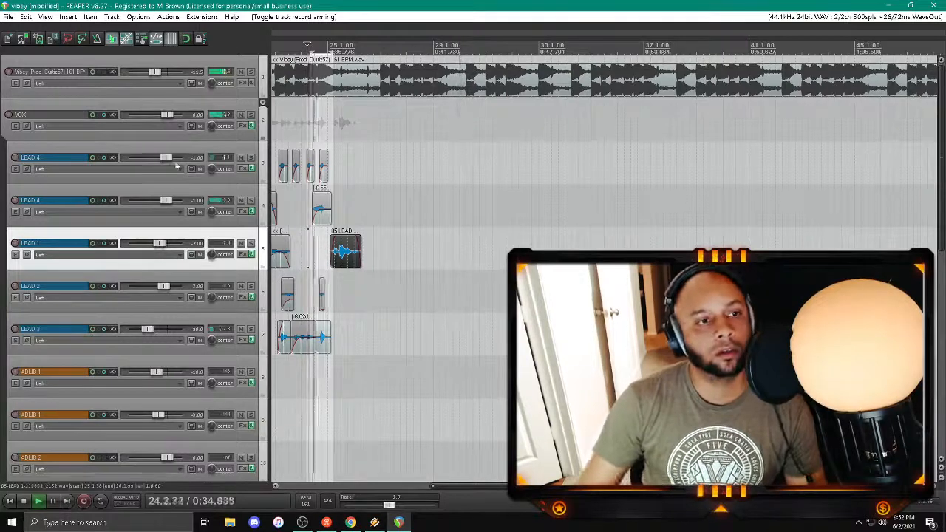
click(15, 200)
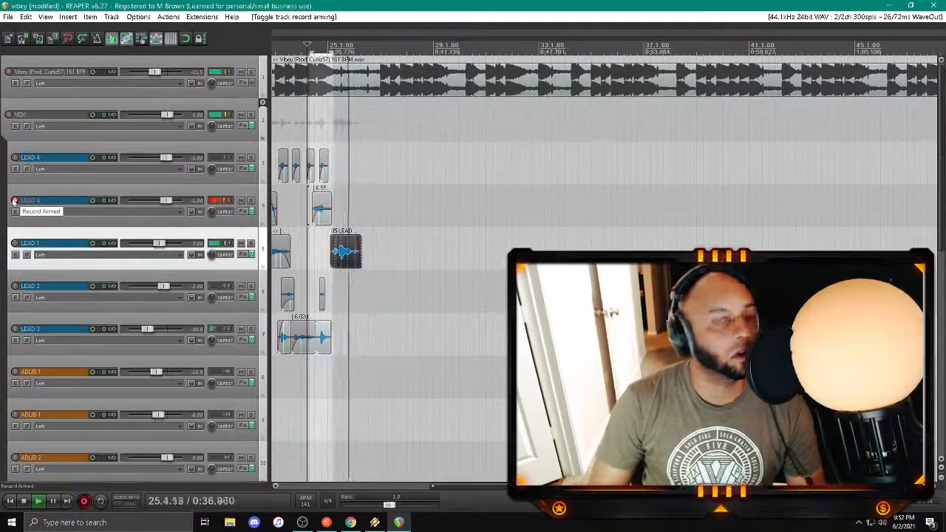
key(space)
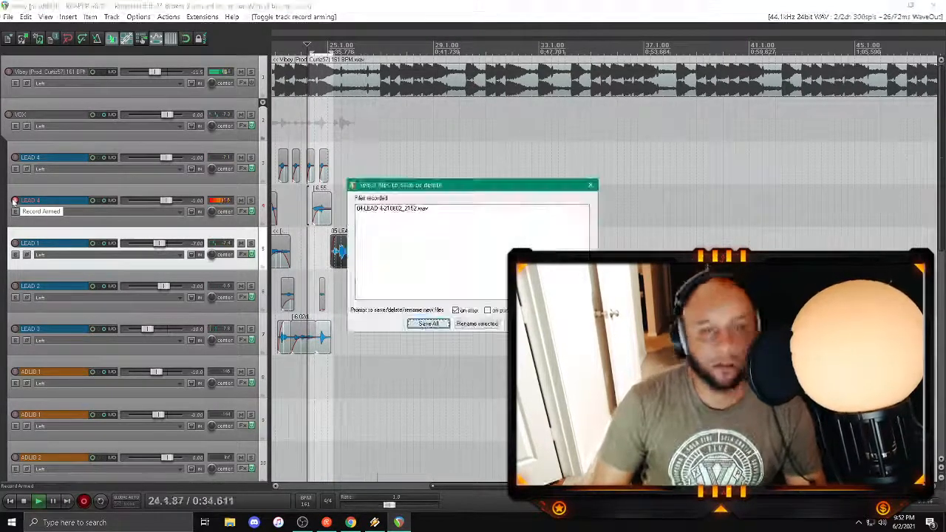
key(Return)
Step: Replace the last LEAD 4 take with a new recording from about bar 26 to bar 27
click(375, 205)
scroll(377, 207, up, 3)
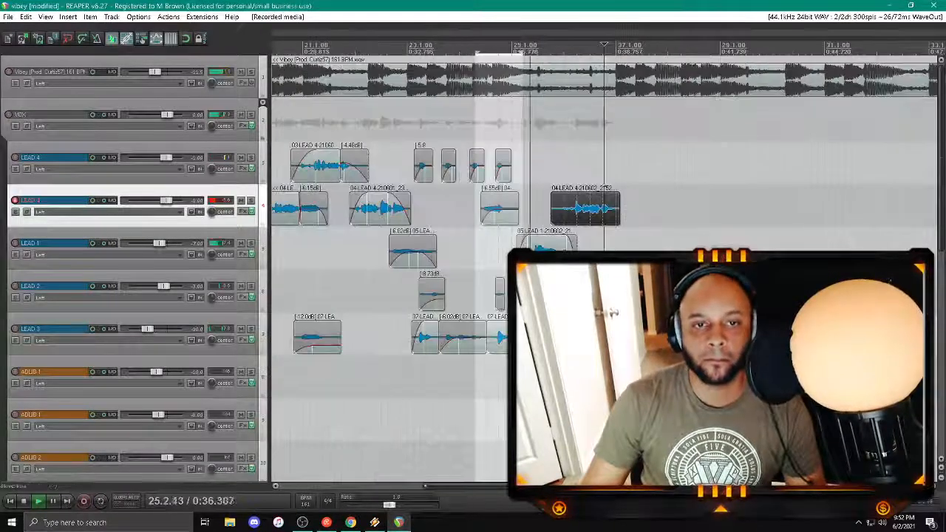
drag(463, 487, 493, 488)
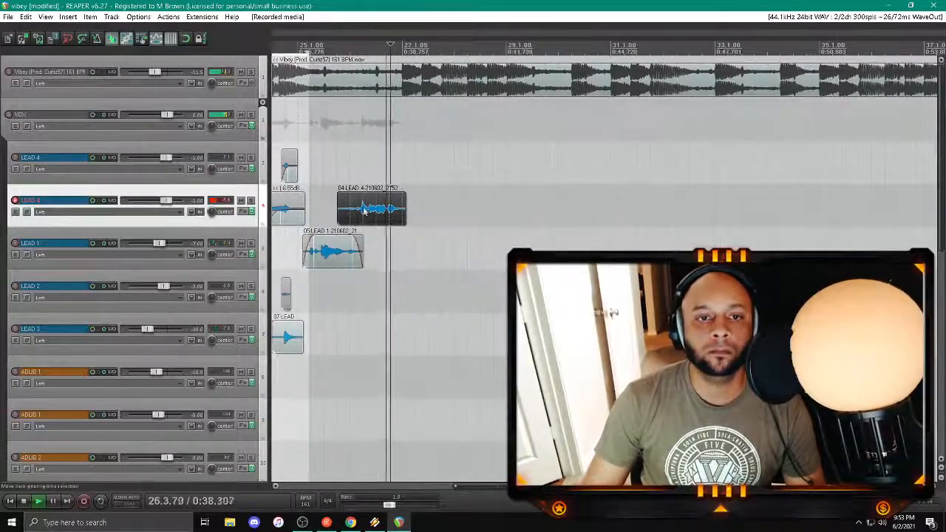
key(Delete)
click(320, 157)
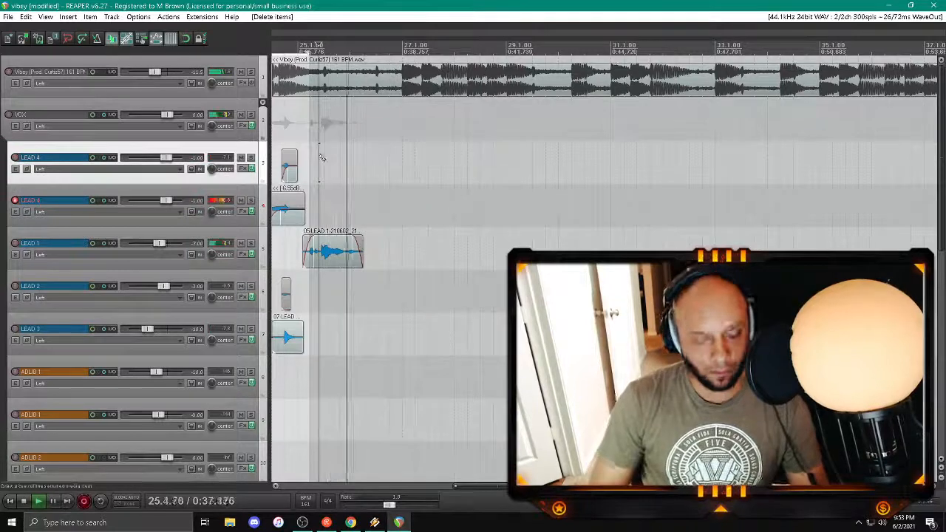
key(space)
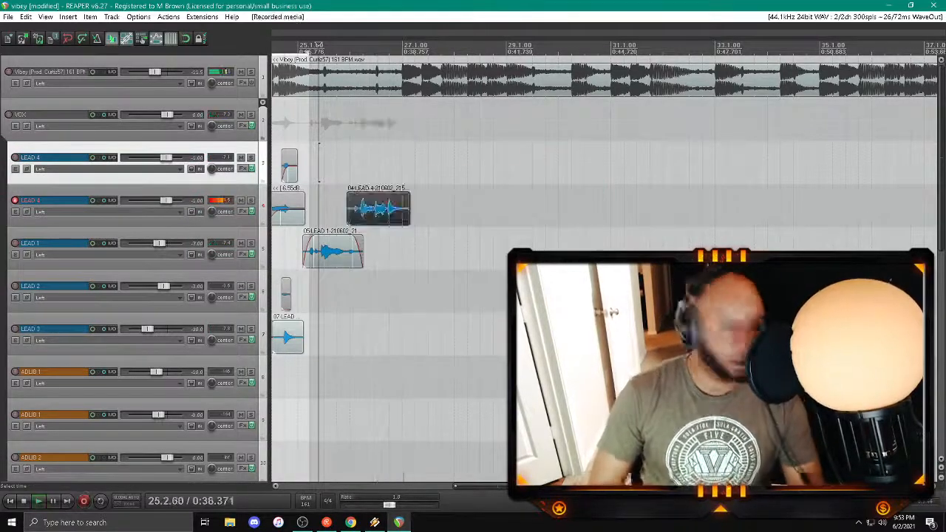
Step: Trim the new lower LEAD 4 clip around bars 26 to 27, fade both ends, and disarm the track
key(space)
click(352, 216)
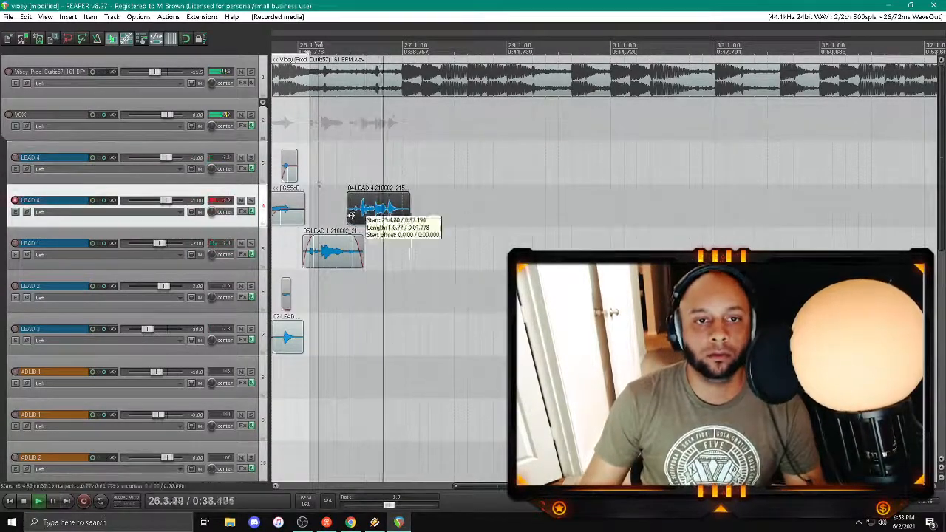
drag(351, 216, 371, 197)
click(358, 174)
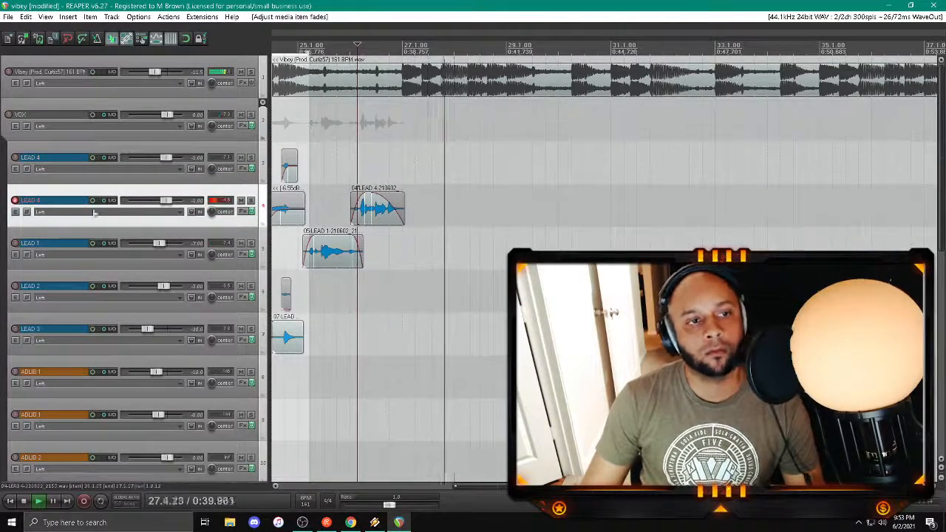
click(15, 200)
Step: Record a backing vocal take on BCKRND - LOW L, playing from about bar 23, and save the recorded file
scroll(110, 213, down, 5)
scroll(325, 214, down, 4)
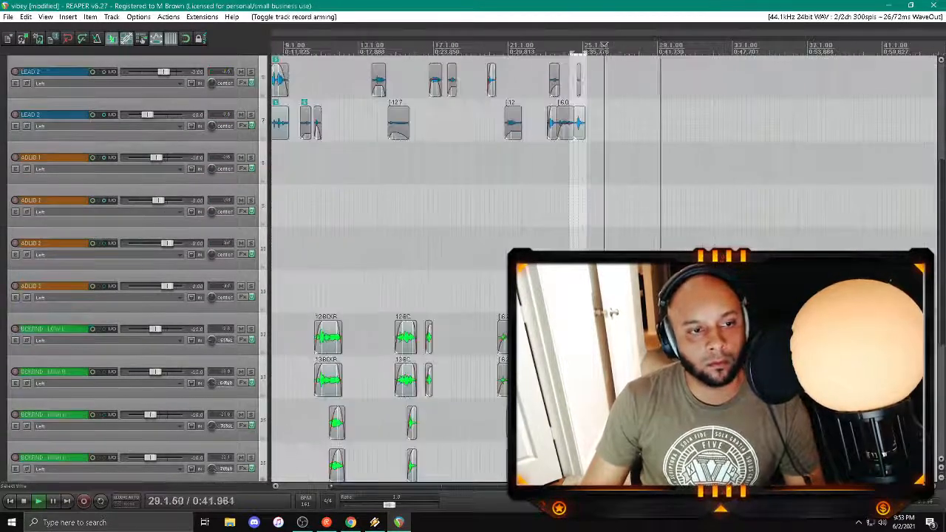
click(558, 336)
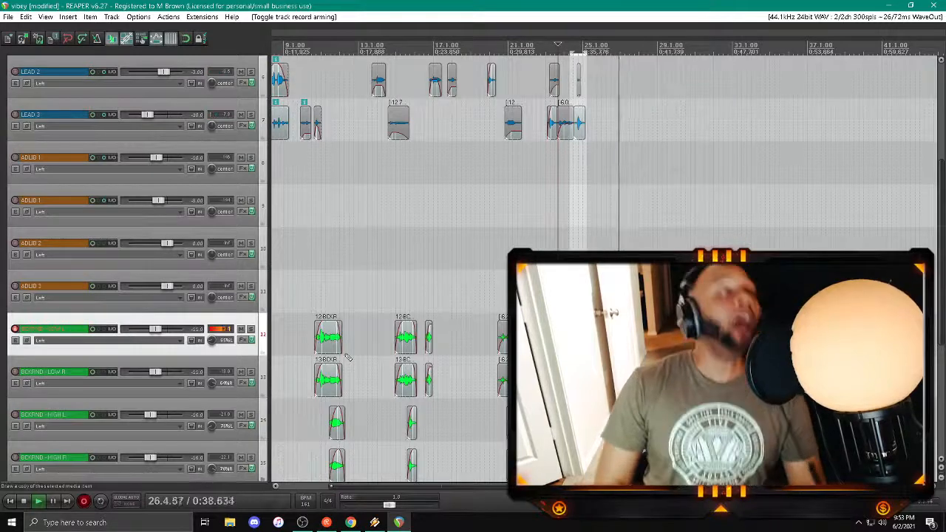
key(space)
key(Return)
Step: Record a matching take on BCKRND - LOW R from about bar 23 and save the recorded file
key(space)
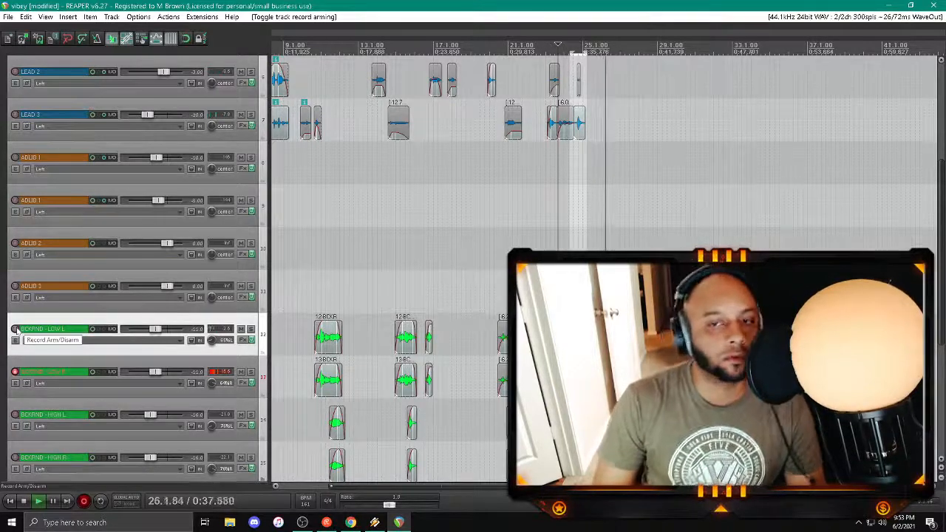
key(space)
key(Return)
key(space)
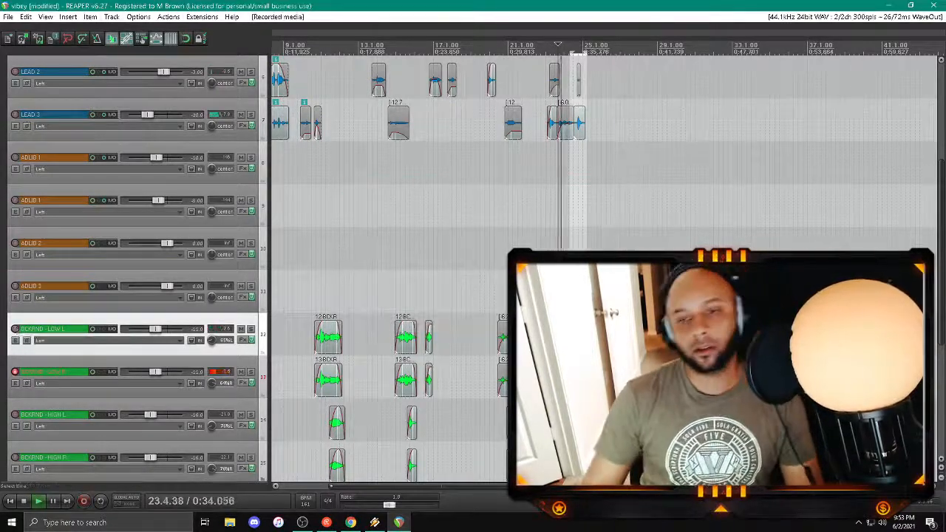
Step: Split the new BCKRND - LOW L and LOW R clips at about bar 26 and delete the parts before it
click(600, 422)
click(613, 379)
scroll(613, 379, up, 5)
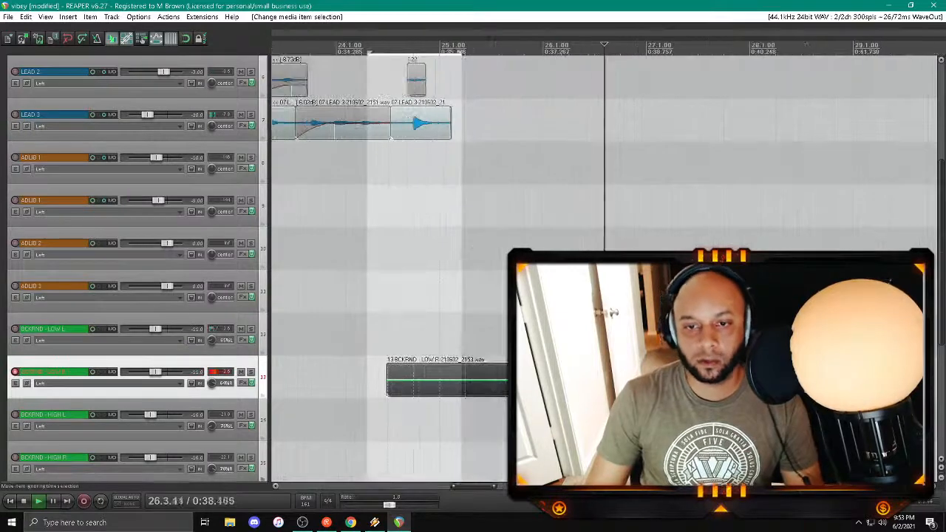
shift+click(612, 337)
click(612, 337)
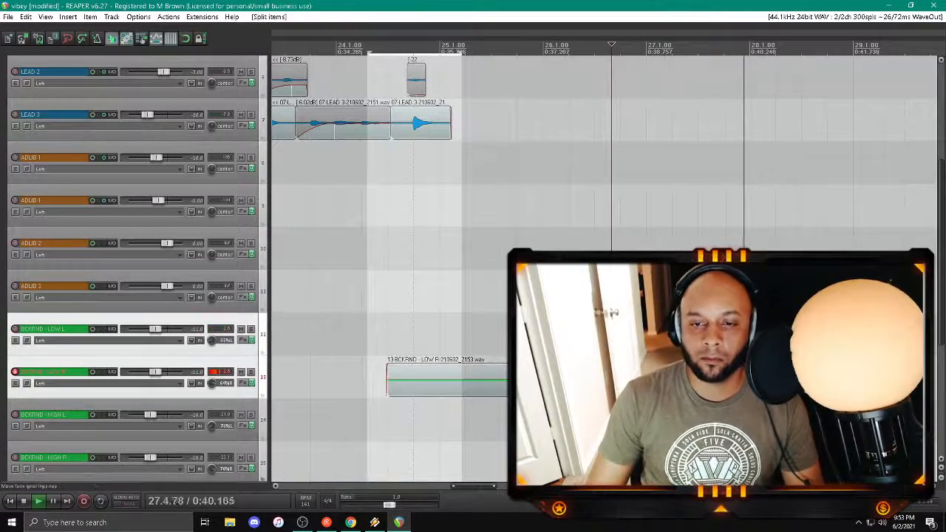
click(562, 379)
shift+click(564, 336)
key(Delete)
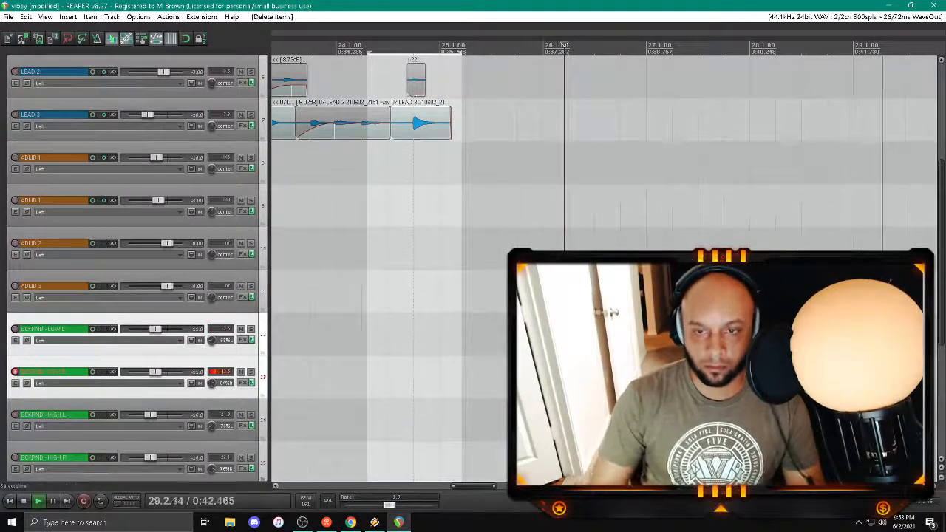
Step: Adjust the edges of both BCKRND - LOW clips, disarm BCKRND - LOW R, and save the project
drag(608, 336, 612, 336)
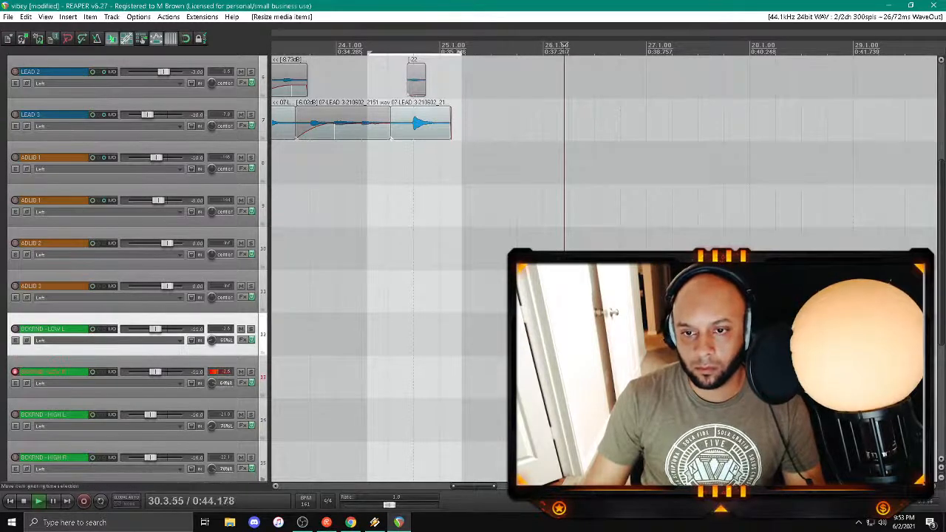
drag(600, 379, 612, 379)
scroll(611, 377, down, 2)
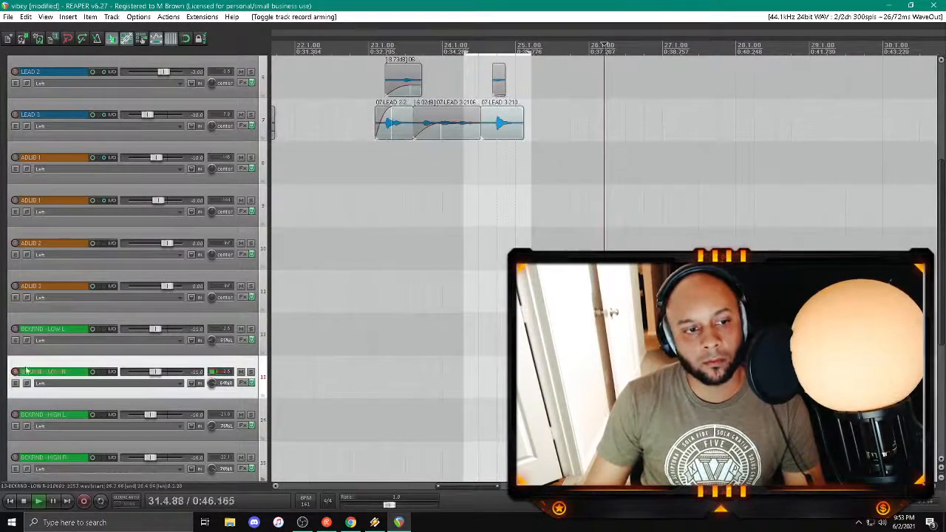
scroll(91, 327, up, 5)
key(ctrl+s)
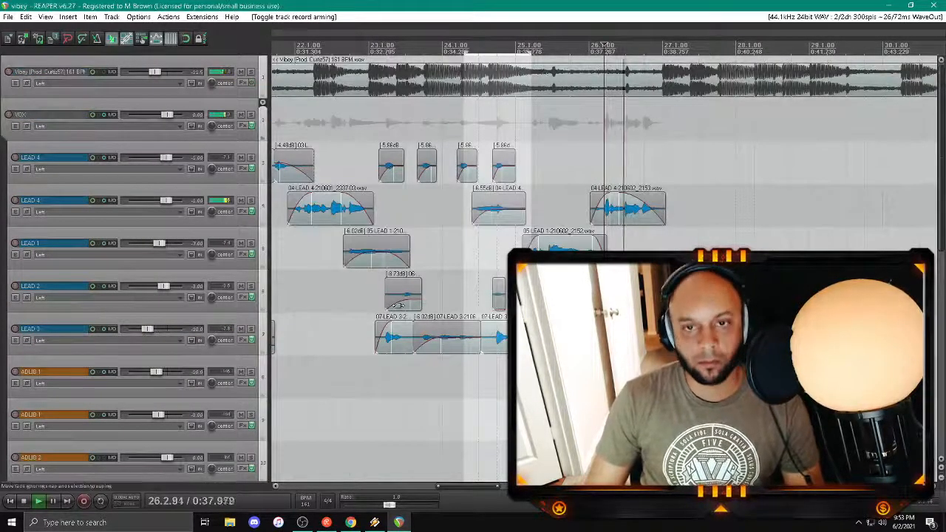
Step: Arm LEAD 1, record a vocal take around bars 27 to 28, and trim the clip's start
scroll(591, 332, down, 2)
drag(458, 488, 494, 488)
click(350, 164)
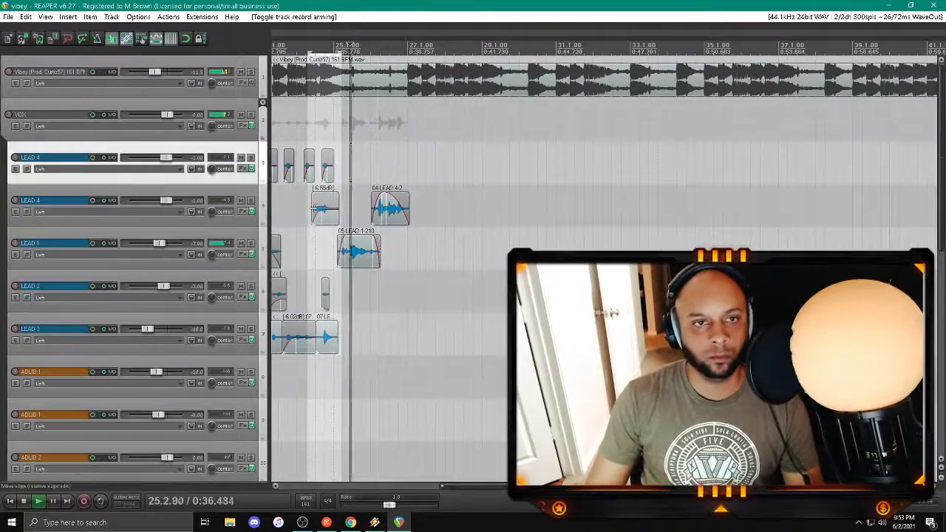
key(space)
click(15, 244)
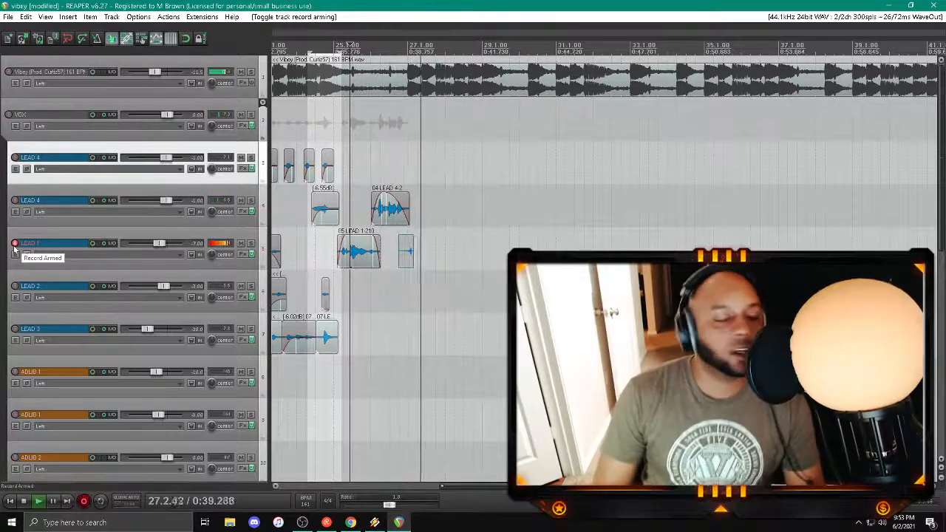
key(space)
key(Return)
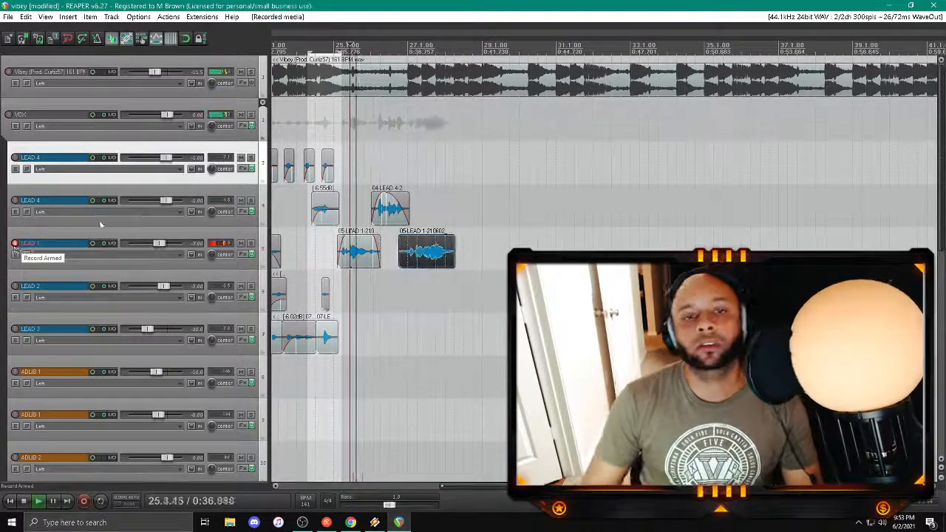
drag(453, 239, 404, 252)
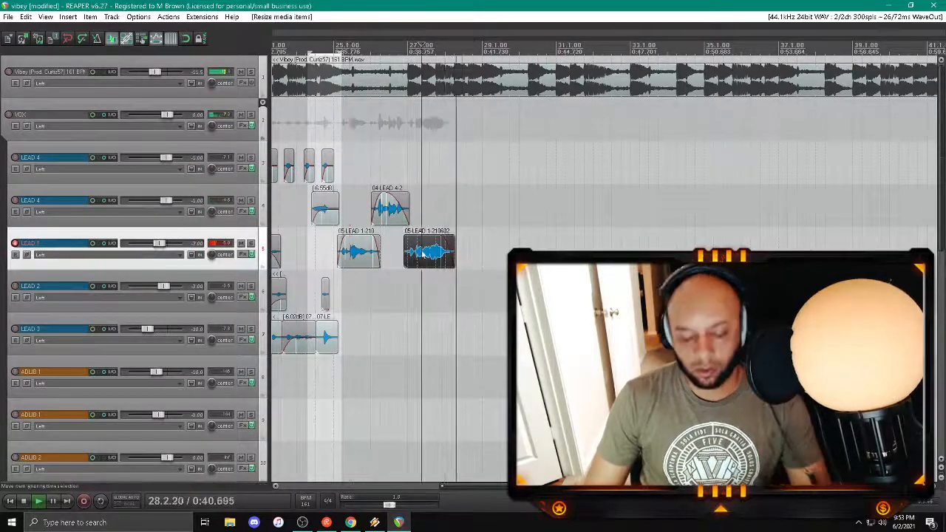
Step: Replace the LEAD 1 take around bar 27 with a new recording, playing in from about bar 26
key(Delete)
click(379, 244)
key(ctrl+r)
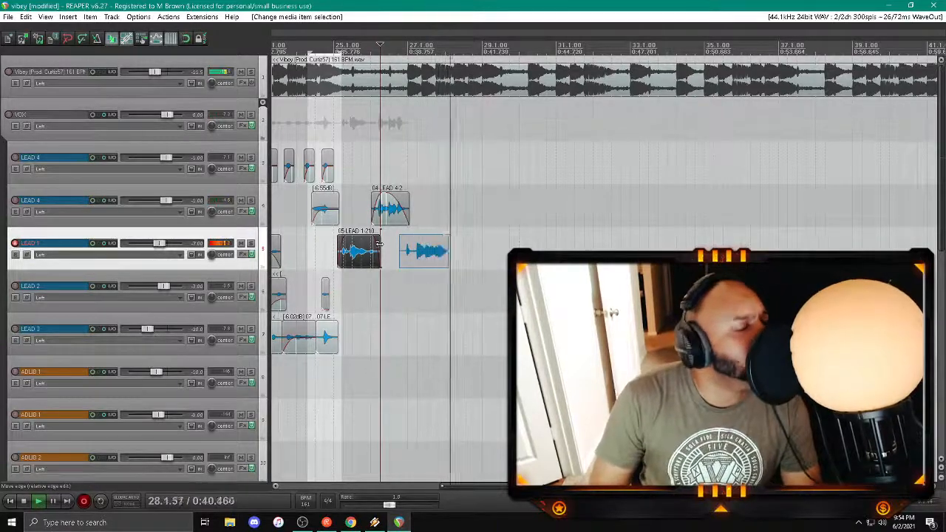
key(space)
key(Return)
key(space)
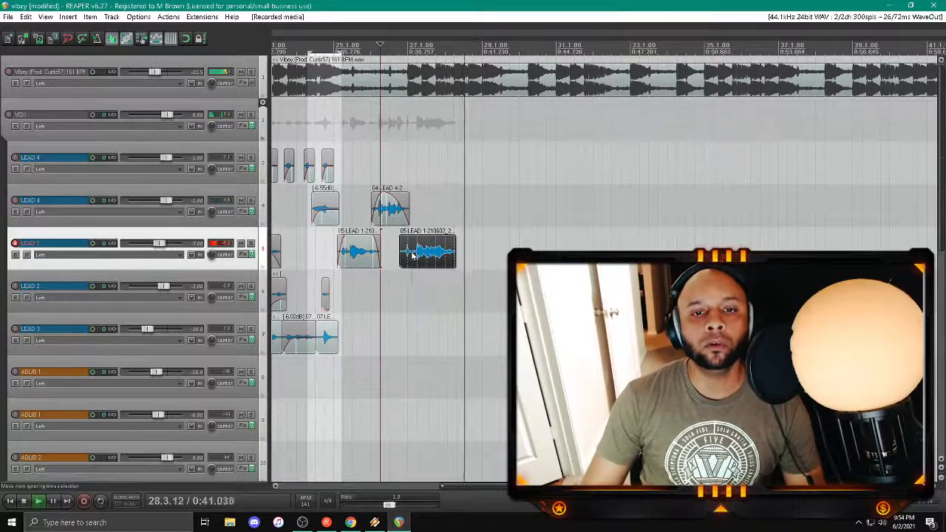
Step: Delete the last LEAD 1 take and record another from about the middle of bar 26 to bar 28
key(Delete)
key(ctrl+r)
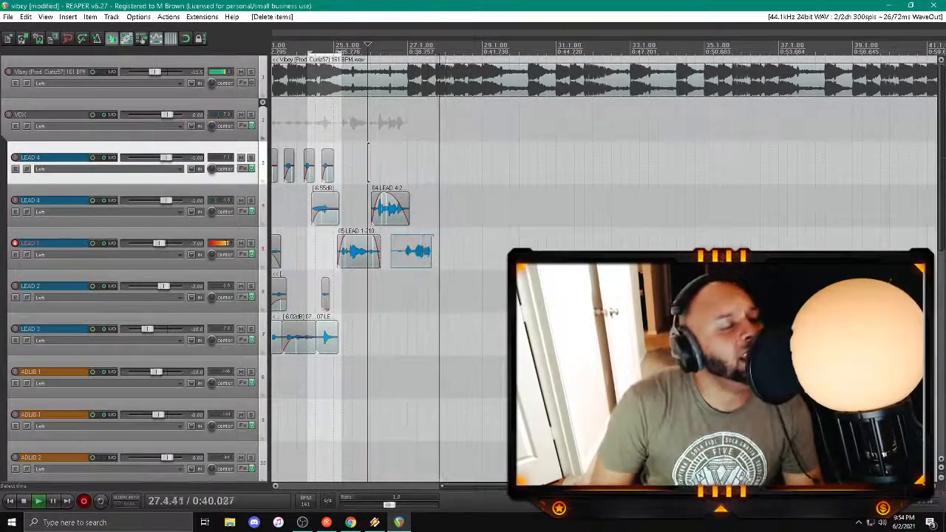
key(space)
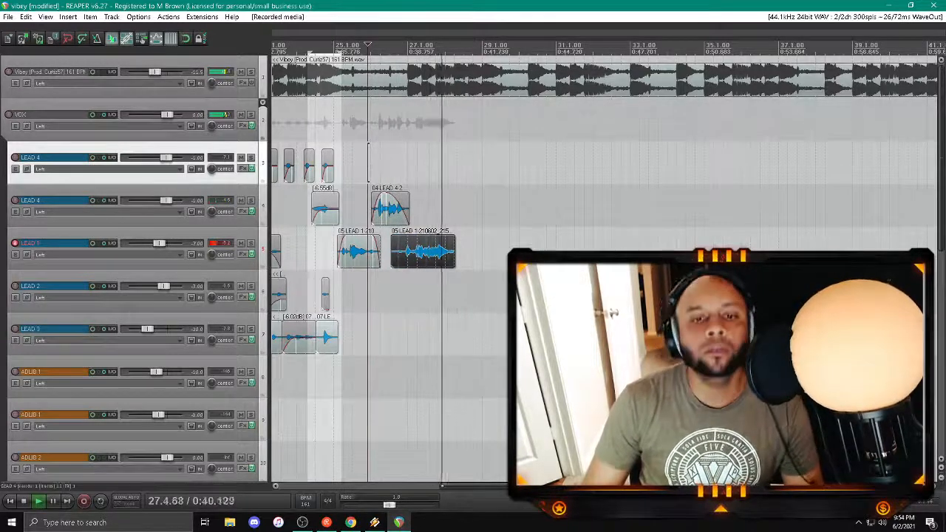
Step: Duplicate the LEAD 1 track and delete the earlier clips from the copy, keeping its newest take
right_click(232, 242)
click(272, 290)
scroll(273, 286, down, 3)
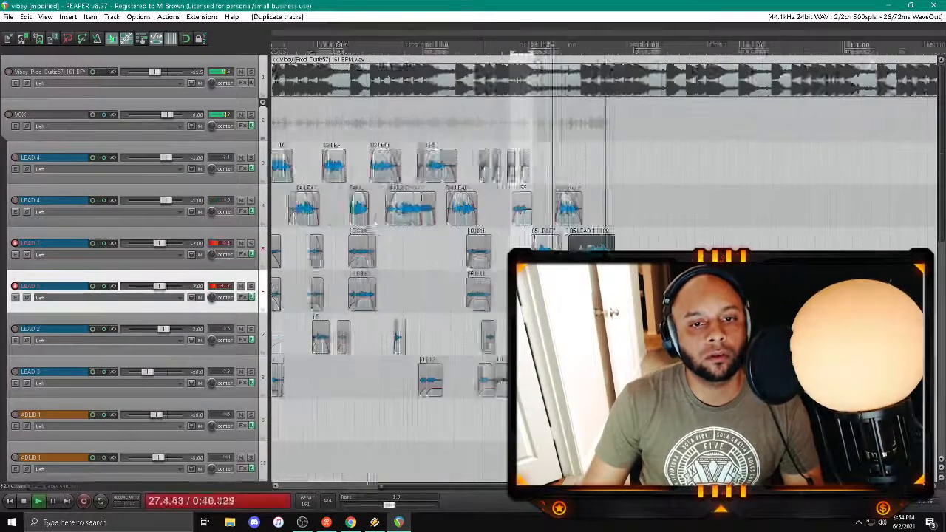
click(287, 294)
shift+click(503, 294)
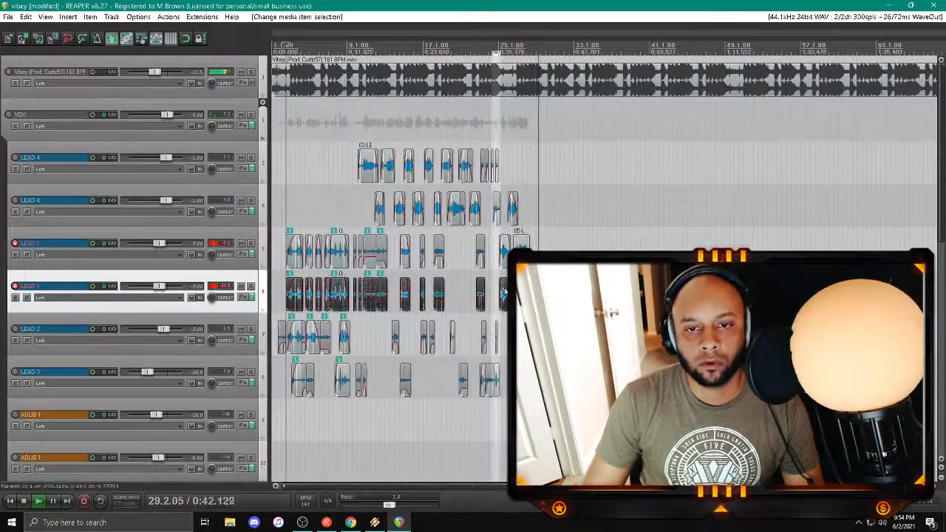
key(Delete)
Step: Play from near the song's start and disarm recording on both LEAD 1 tracks
key(space)
click(14, 243)
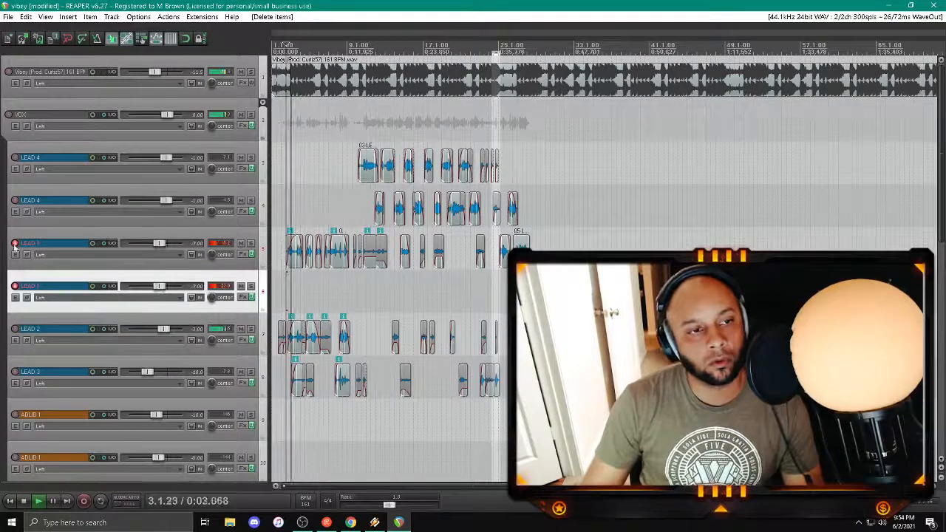
click(15, 286)
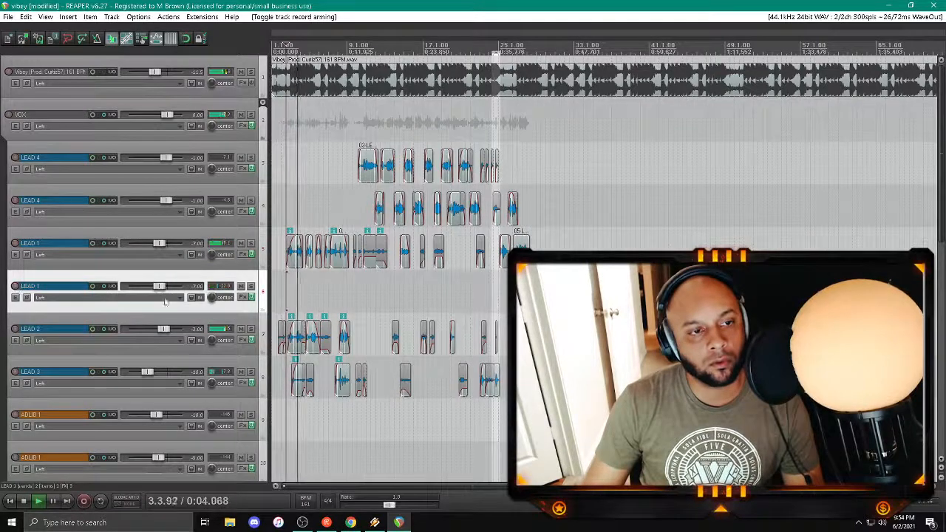
Step: Open the duplicated LEAD 1 track's FX chain, restore the window to a smaller size, and move it off the clips
click(250, 297)
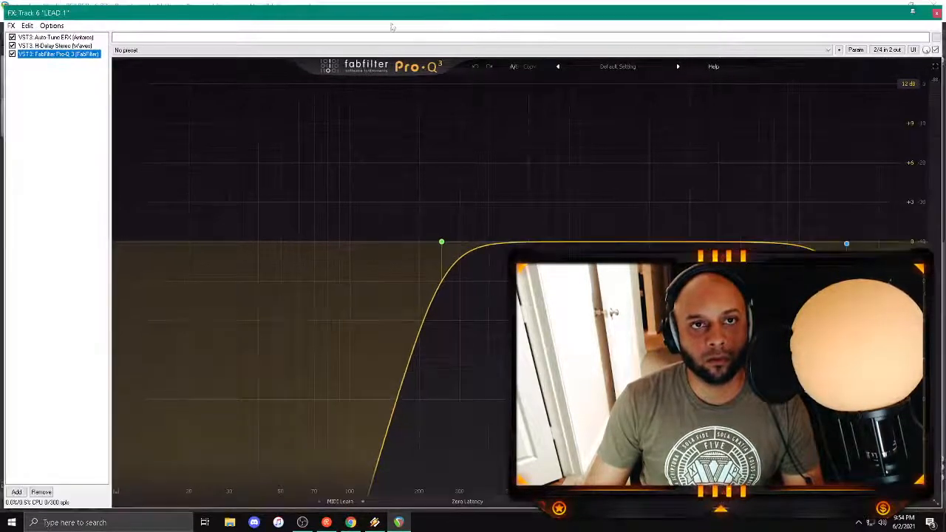
double_click(13, 12)
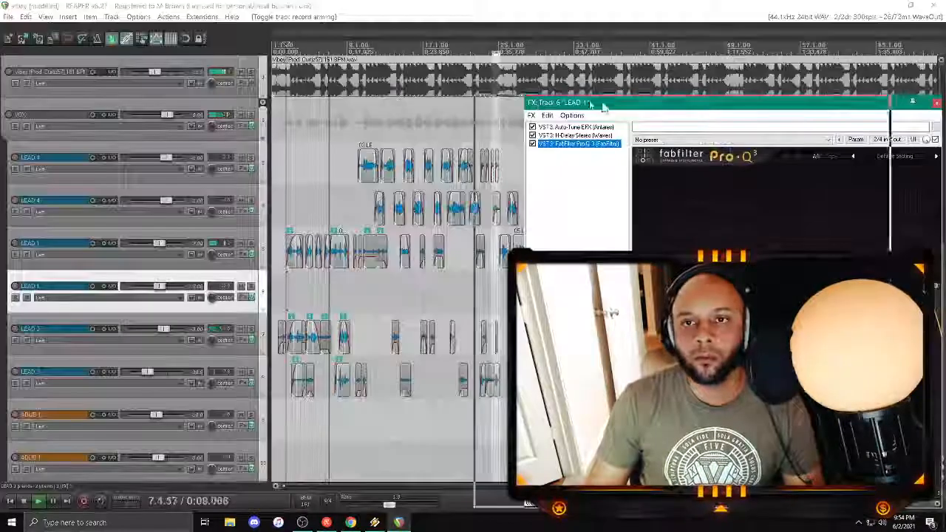
drag(654, 101, 209, 60)
Step: Delete the newest take around bar 27 from the original LEAD 1 track, leaving the copy on the duplicate
click(520, 332)
scroll(520, 333, up, 4)
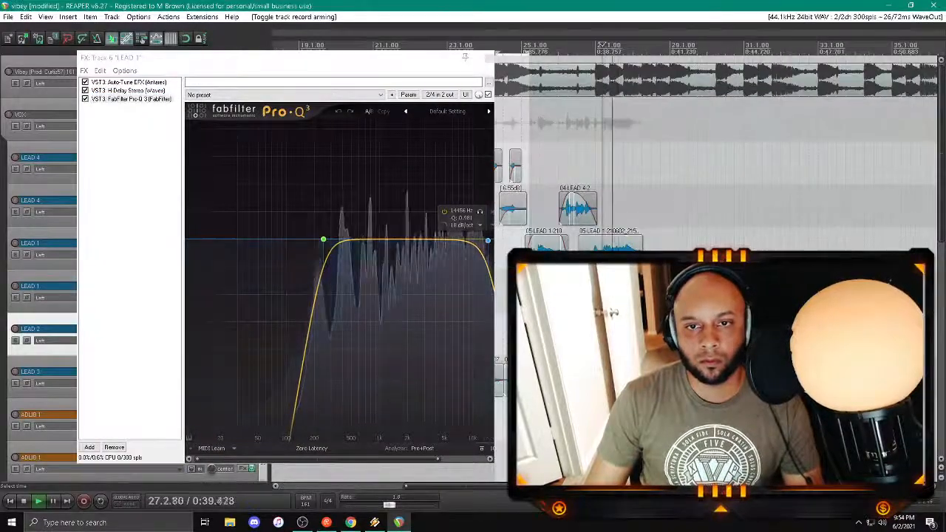
click(606, 245)
key(Delete)
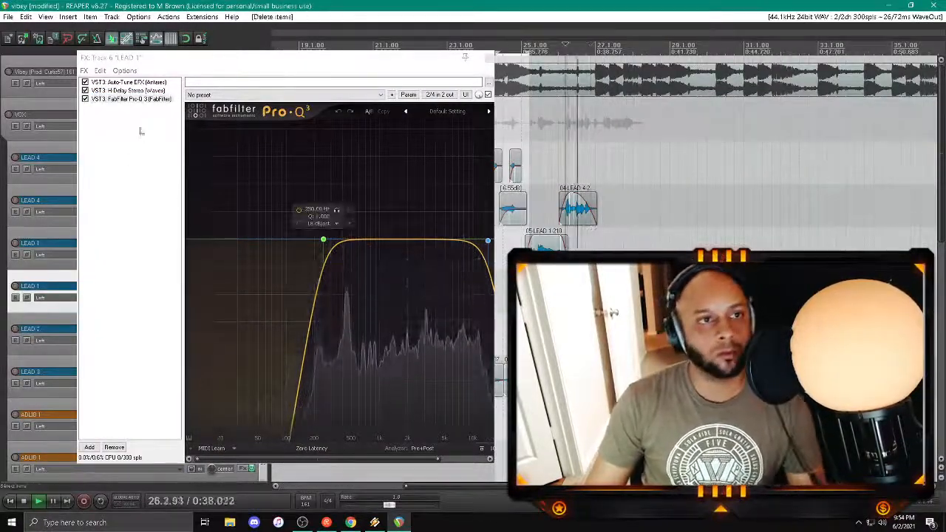
Step: Audition the Auto-Tune EFX+ keys F, F#, G and G# in turn on the duplicated LEAD 1 track, ending on G#
click(130, 99)
click(128, 82)
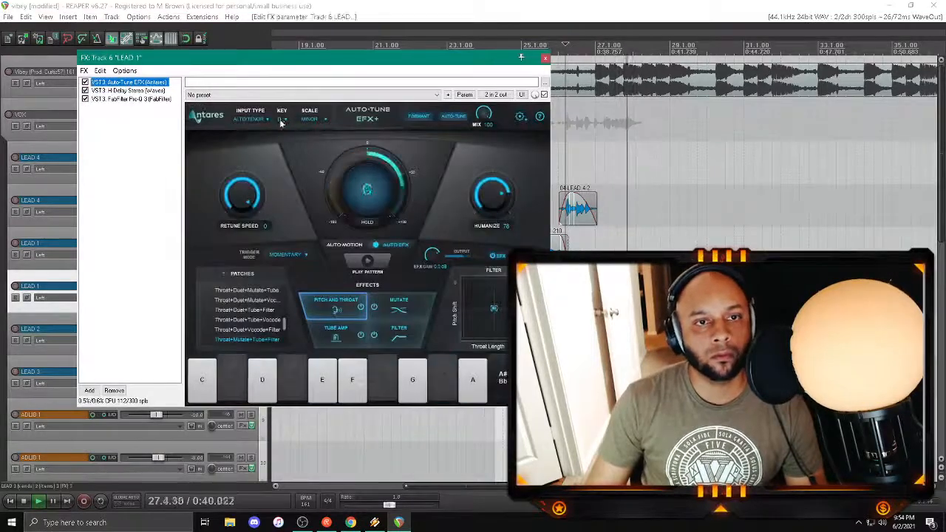
click(281, 119)
click(291, 180)
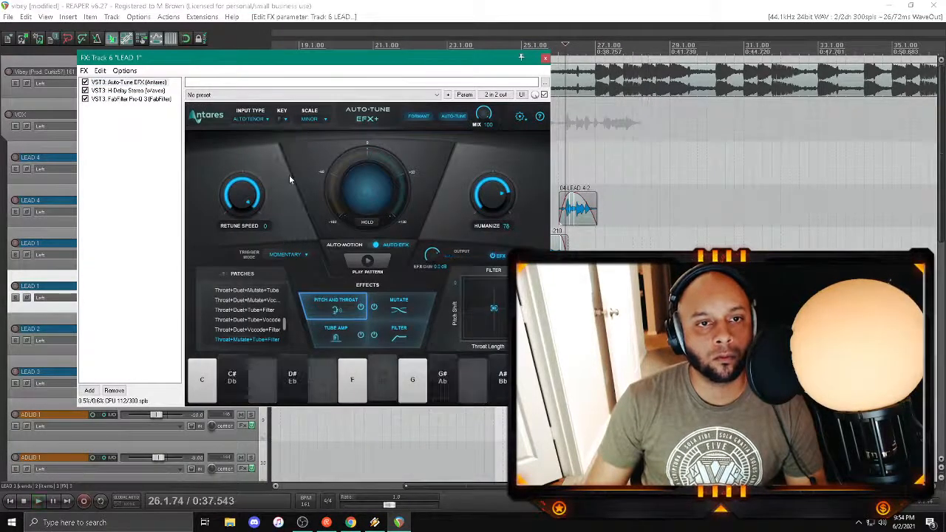
click(282, 119)
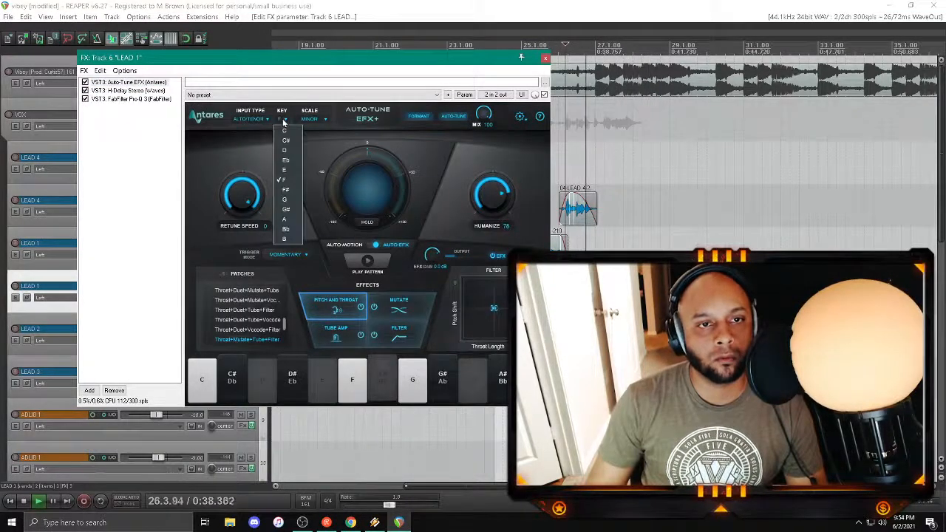
click(290, 189)
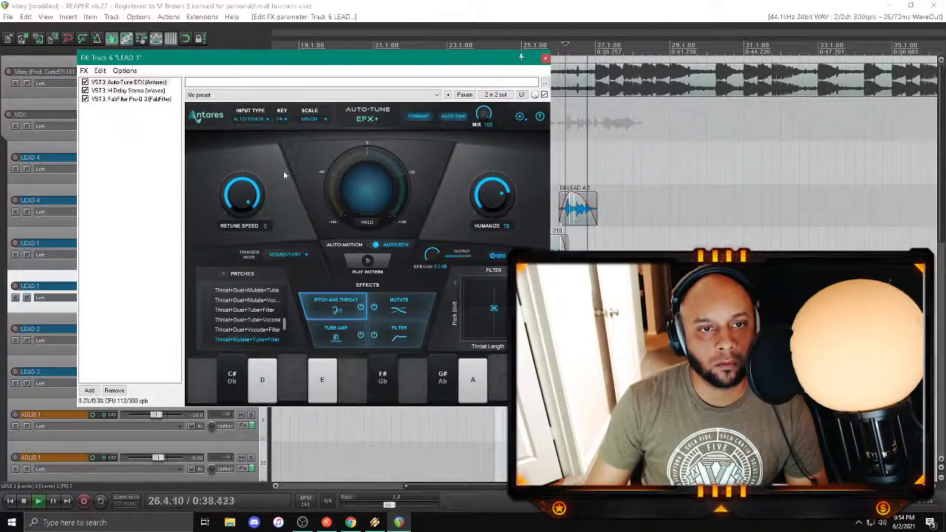
click(281, 119)
click(287, 199)
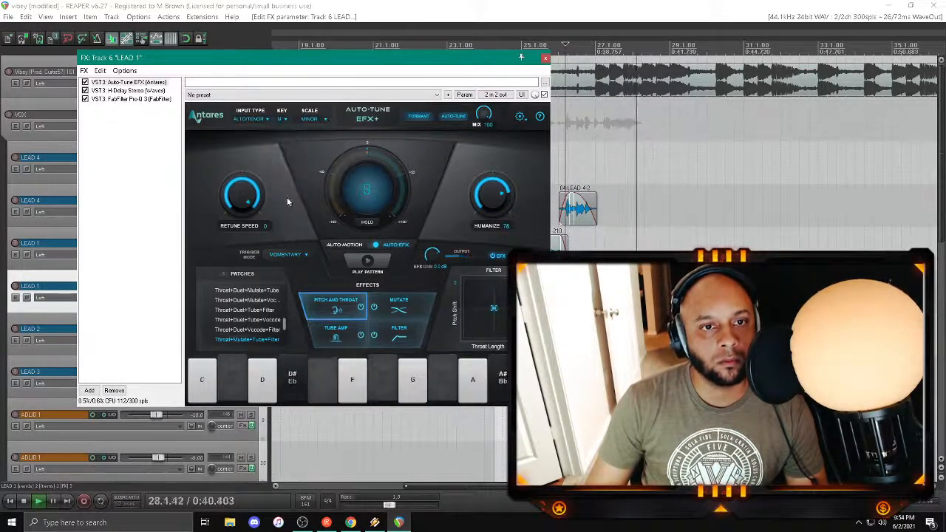
click(284, 119)
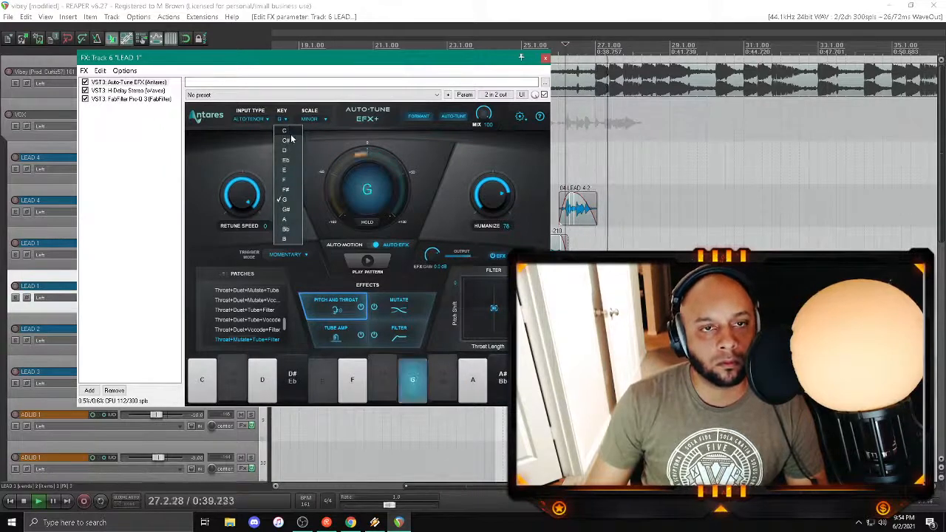
click(287, 211)
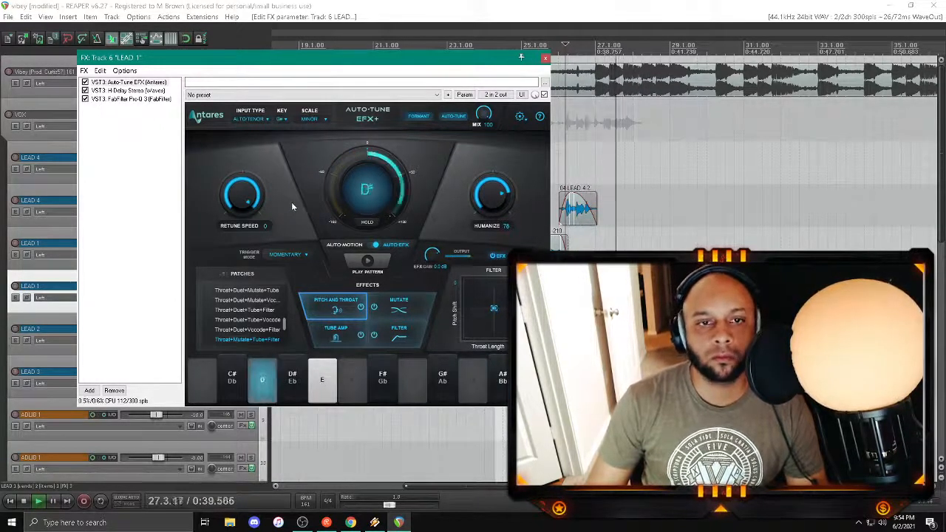
Step: Audition the Auto-Tune EFX+ keys Bb, C#, C and D on the duplicated LEAD 1 track, ending on D, and close its FX chain
click(282, 120)
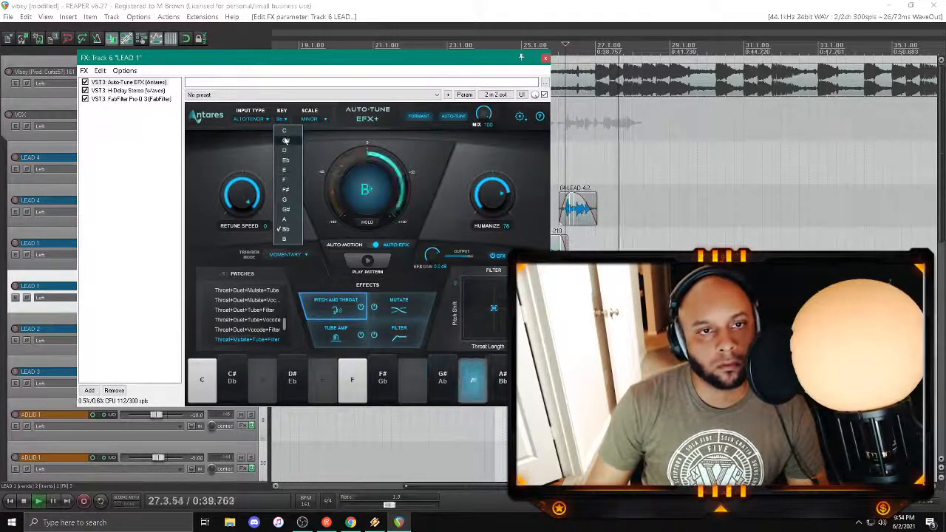
click(285, 140)
click(282, 121)
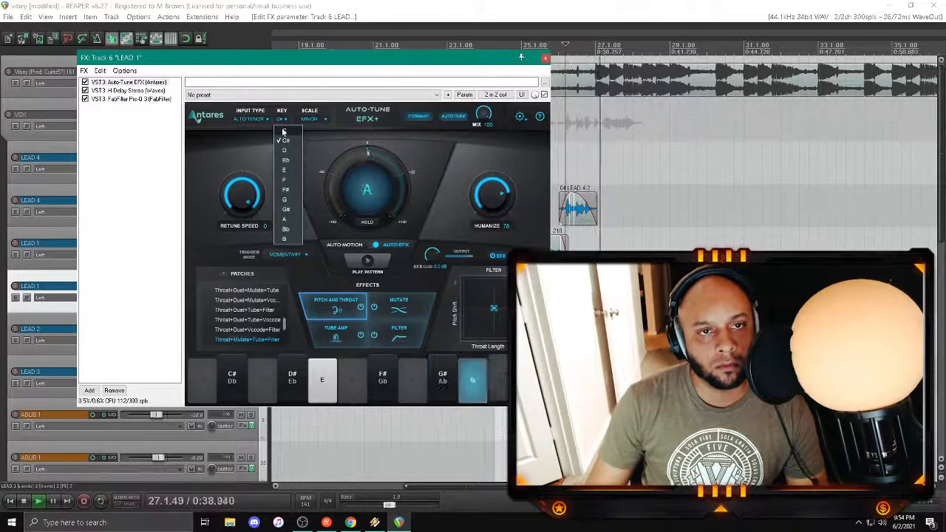
click(283, 131)
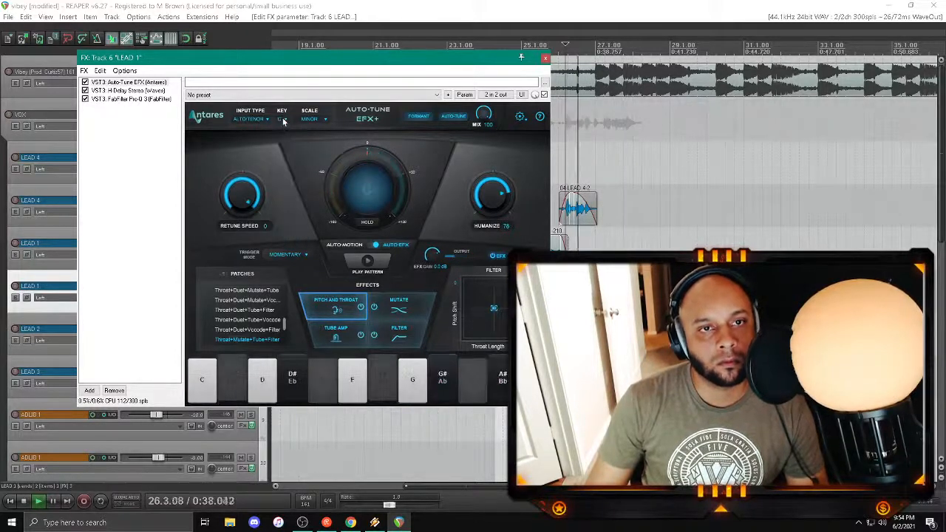
click(283, 121)
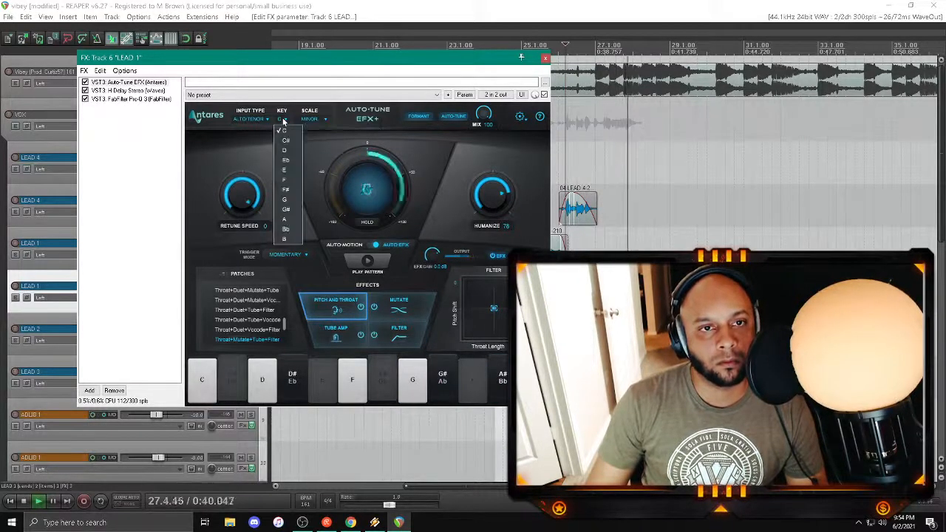
click(285, 150)
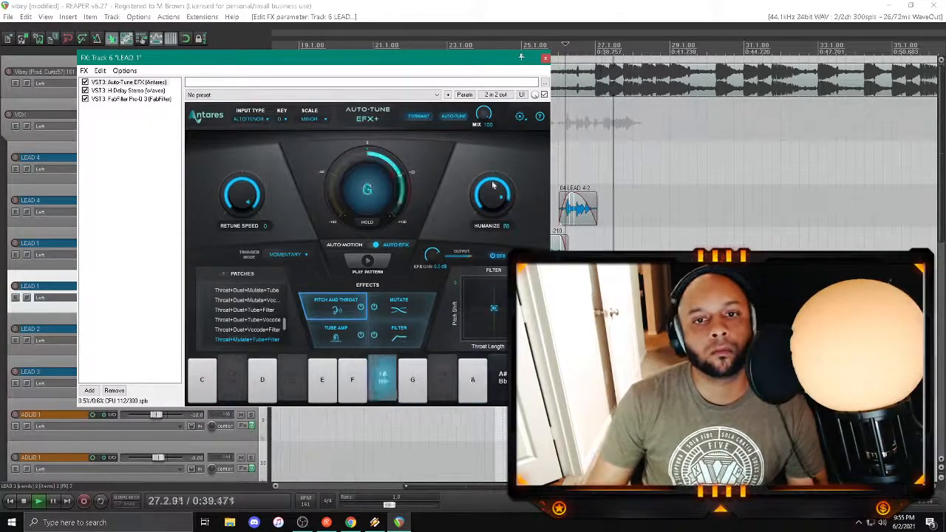
click(545, 58)
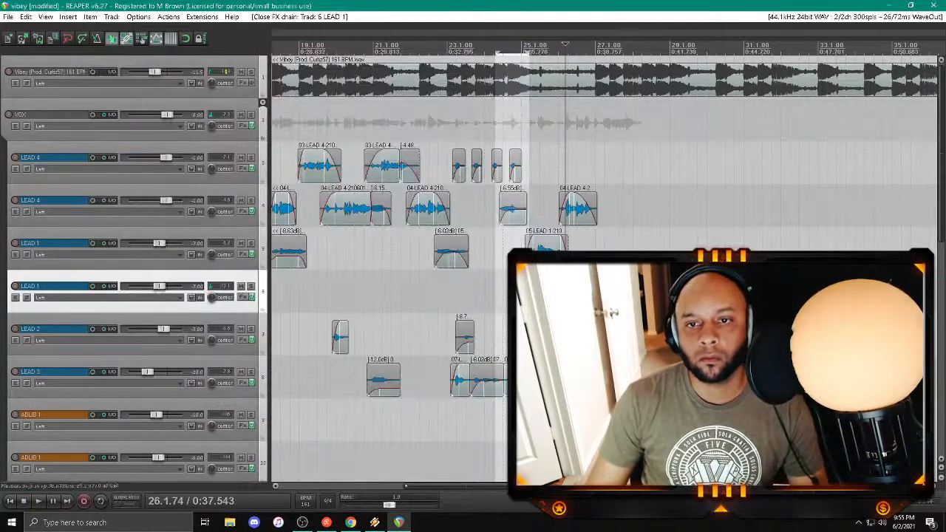
Step: Delete the existing take around bar 27 from the duplicated LEAD 1 track and arm the track for recording
click(611, 294)
key(Delete)
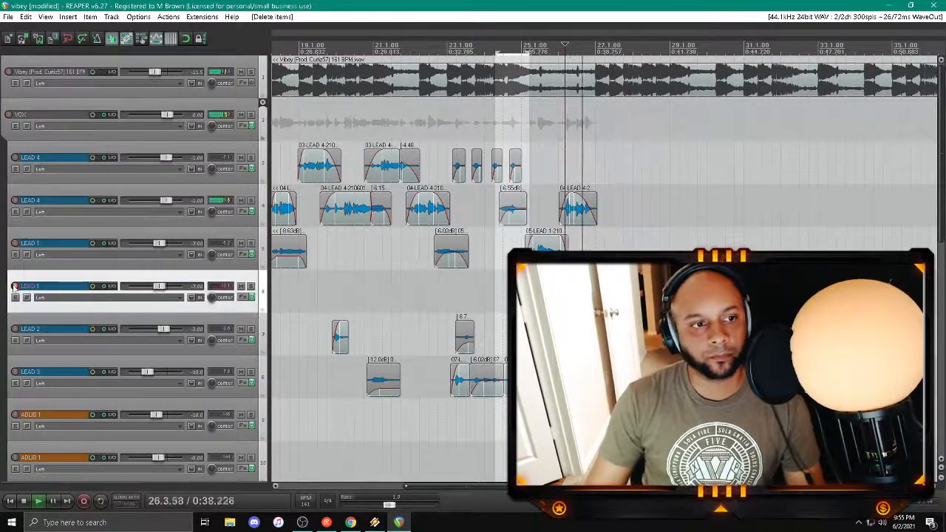
click(15, 286)
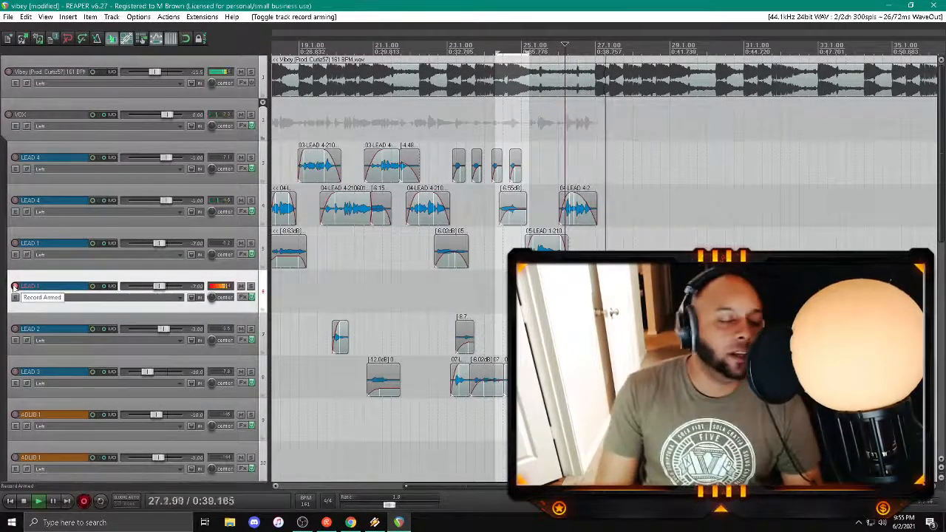
Step: Finish recording a trial take around bar 27 on the duplicated LEAD 1 track, play it back and delete it
key(space)
key(Return)
key(space)
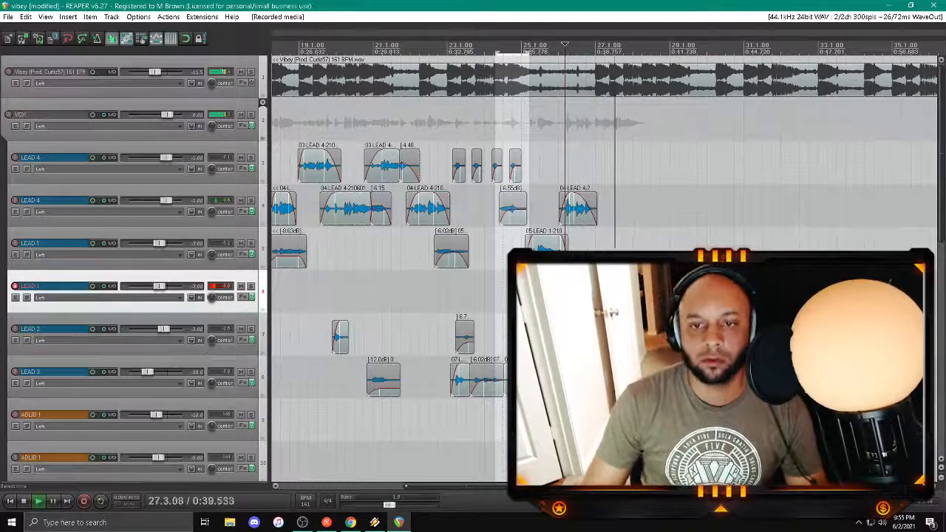
click(602, 291)
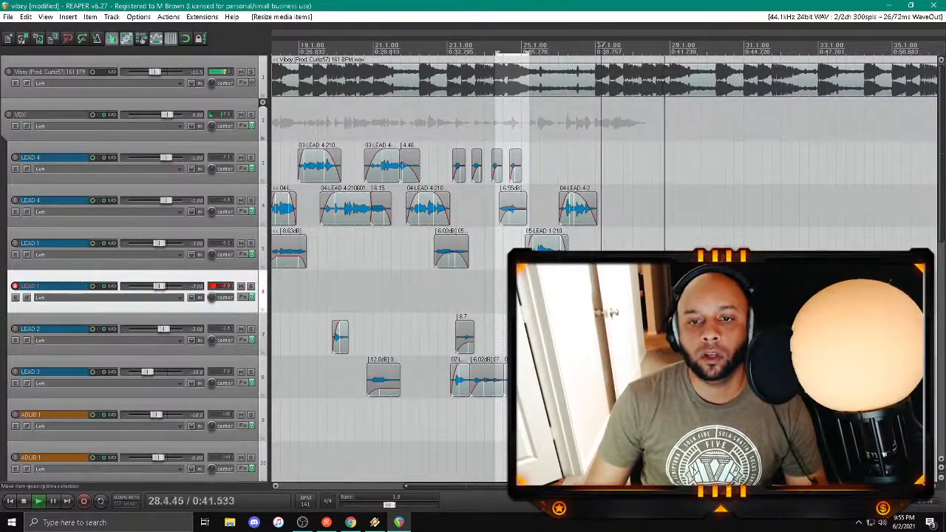
key(Delete)
Step: Record a replacement take around bar 27 on the duplicated LEAD 1 track, starting from about bar 26
click(570, 291)
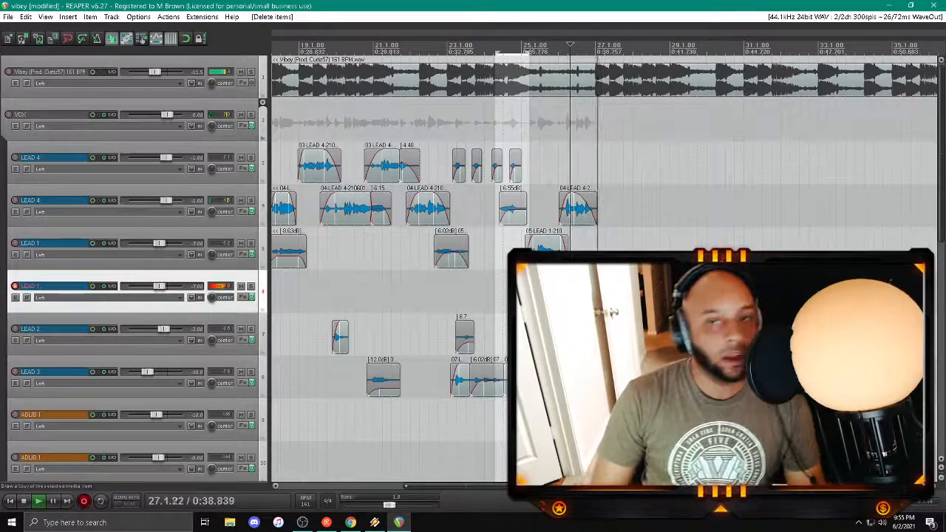
key(space)
click(566, 324)
click(452, 294)
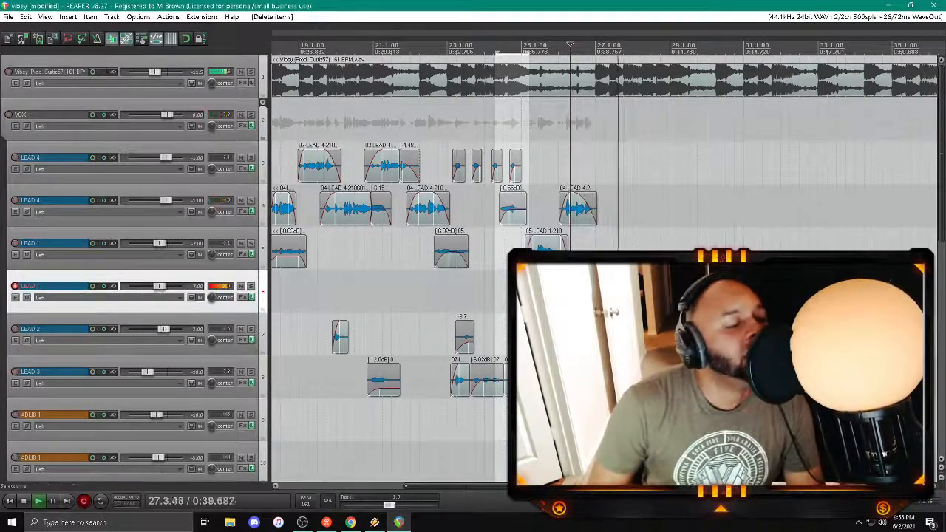
key(space)
key(Return)
key(space)
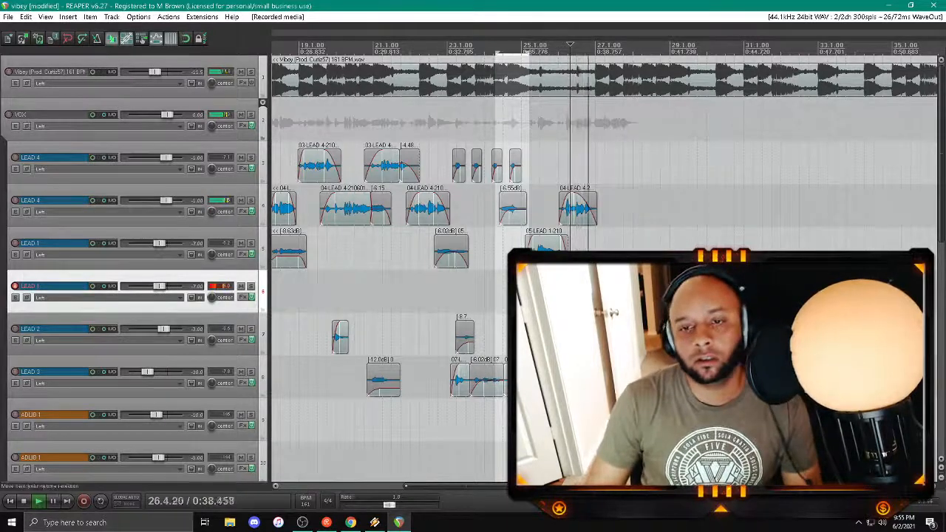
Step: Adjust the fade on the new LEAD 1 take around bar 27 and play it back from about bar 26
drag(589, 283, 600, 283)
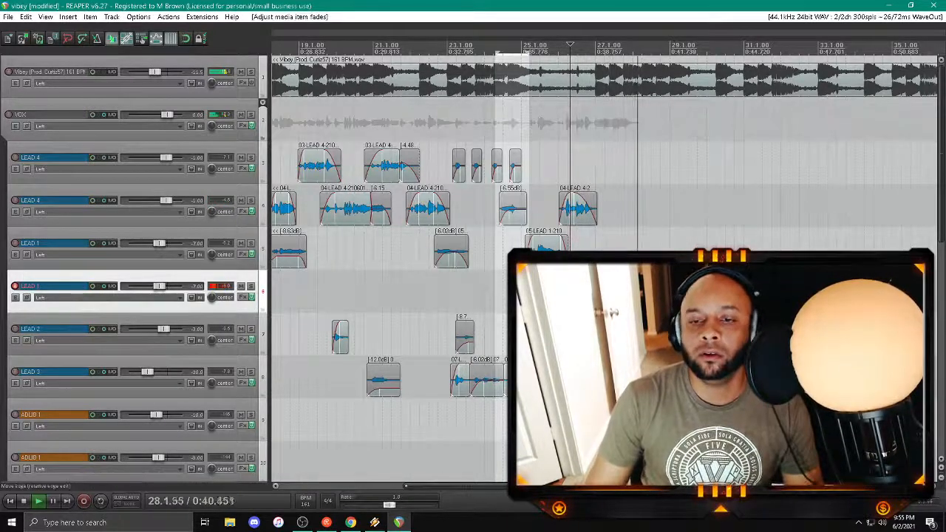
click(578, 249)
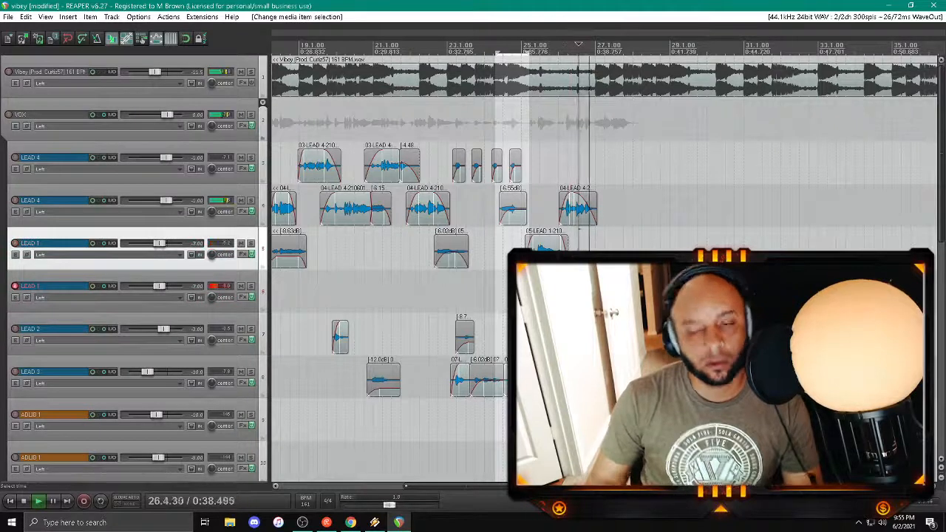
scroll(667, 295, down, 1)
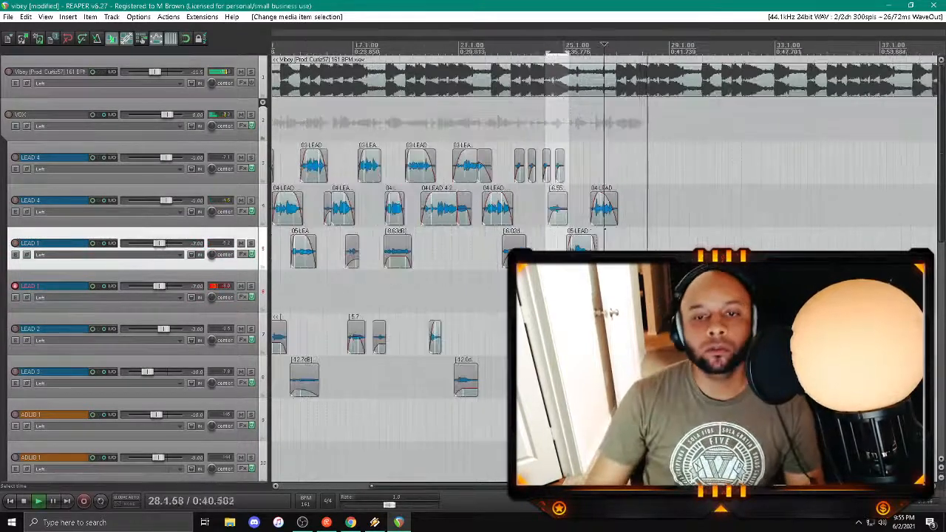
drag(463, 487, 529, 487)
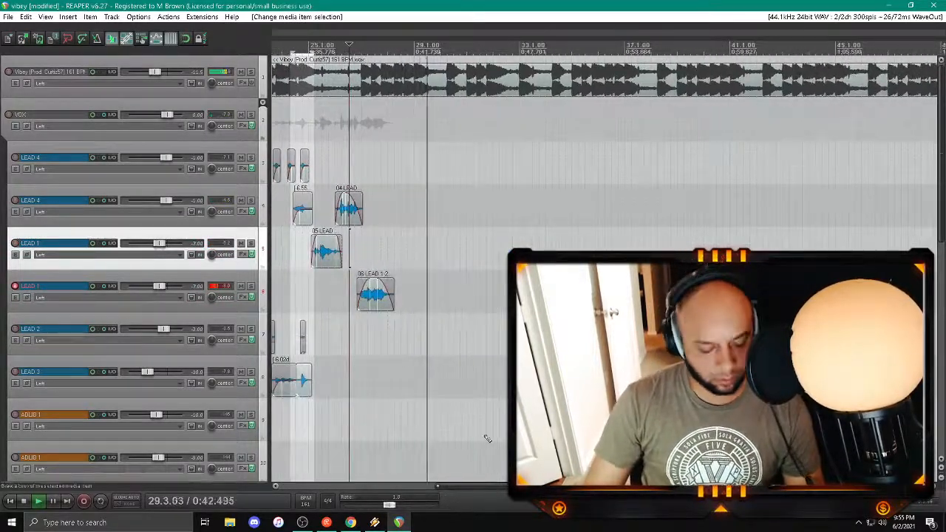
Step: Disarm recording on the duplicated LEAD 1 track during playback of the new take
click(80, 320)
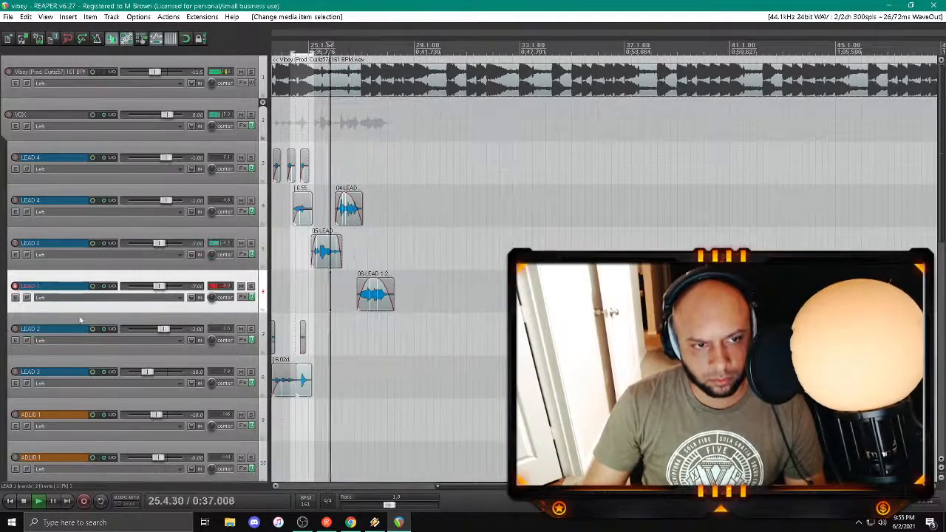
click(15, 286)
scroll(167, 324, up, 1)
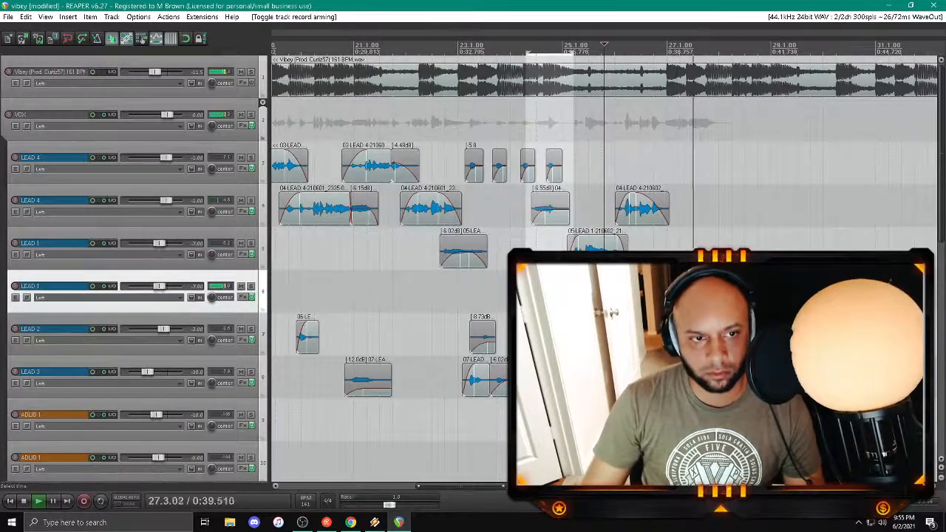
Step: Remove the VERB2 send from the duplicated LEAD 1 track, keep its DELAY send, and close the routing window
click(112, 286)
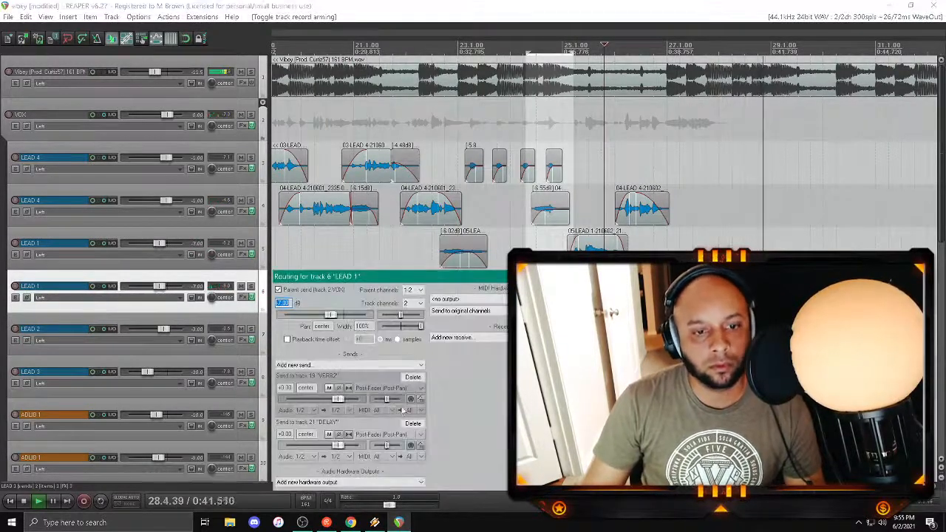
click(412, 376)
key(space)
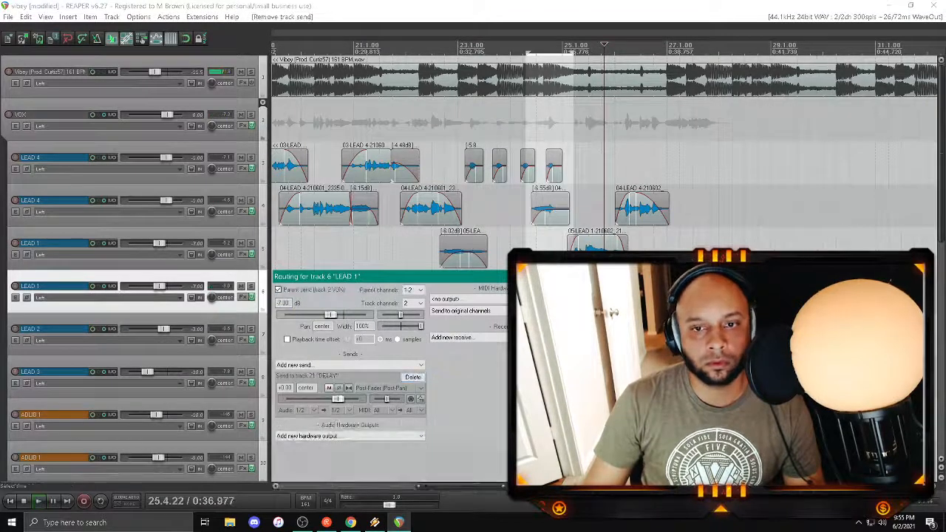
click(415, 366)
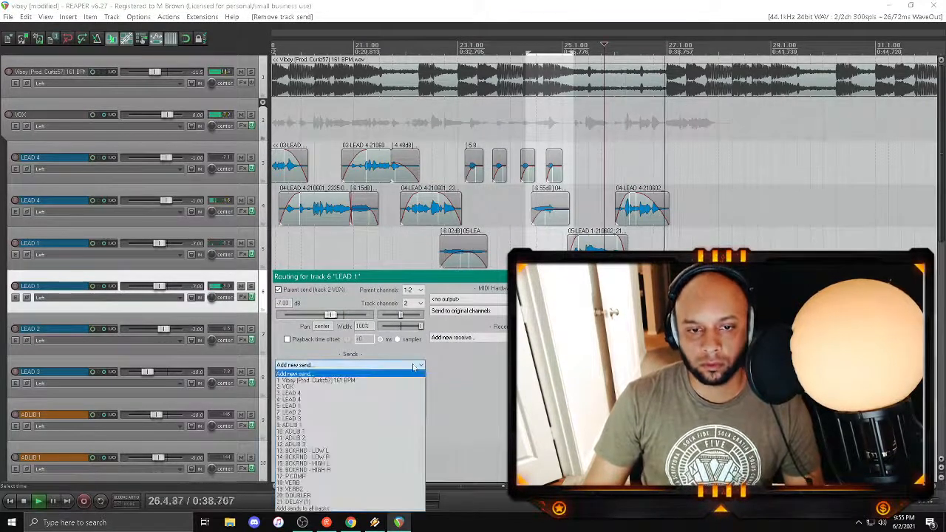
click(414, 365)
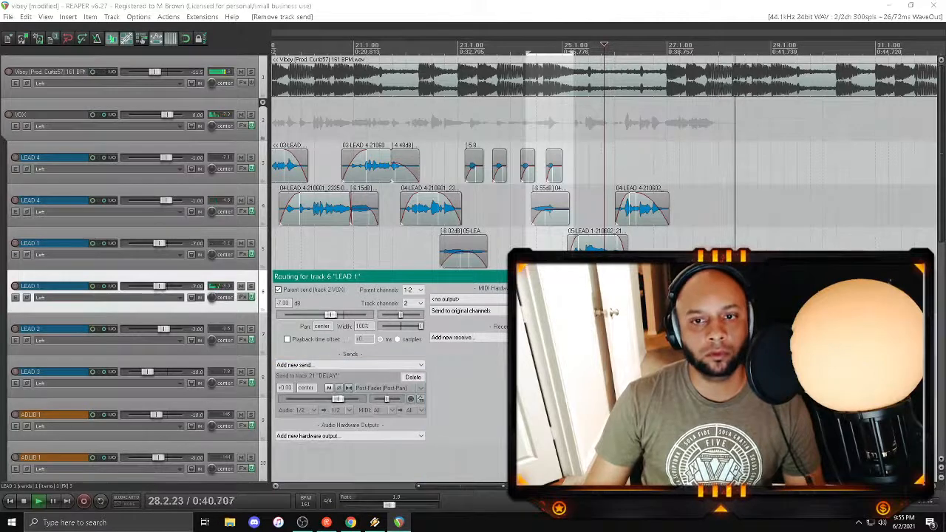
click(574, 277)
Step: Save the project and set the play position just before bar 25
scroll(574, 277, down, 2)
key(ctrl+s)
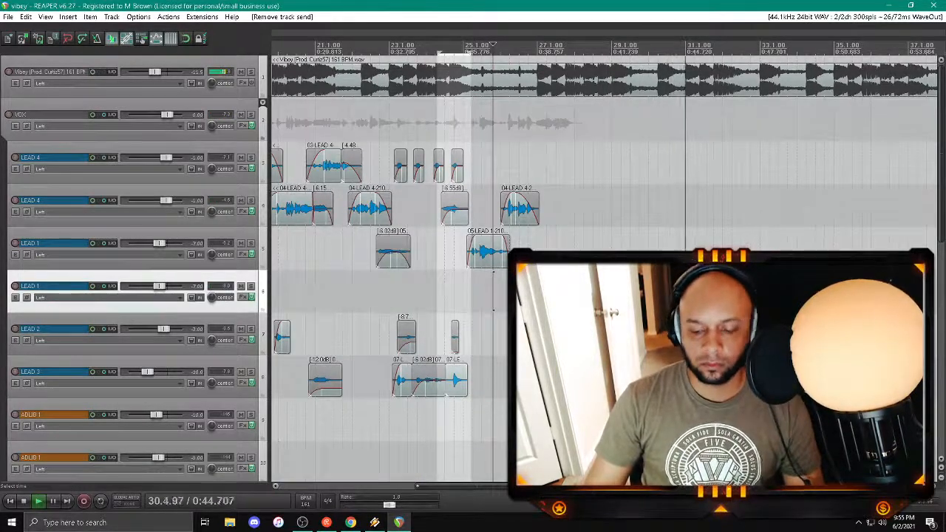
click(453, 292)
key(space)
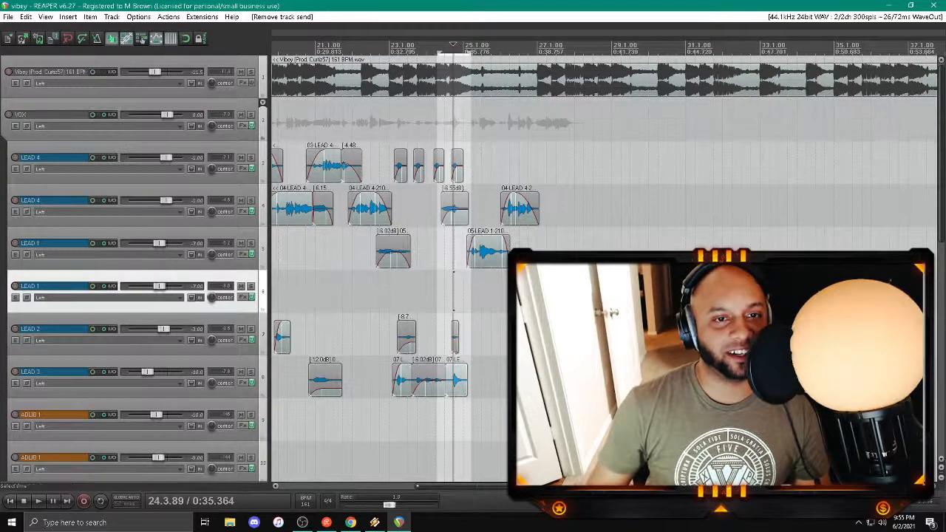
Step: Split the second LEAD 4 track's clip just after bar 20, trim the later piece's start, fade out the earlier piece, and save the project
click(300, 219)
scroll(299, 221, up, 5)
click(507, 216)
key(s)
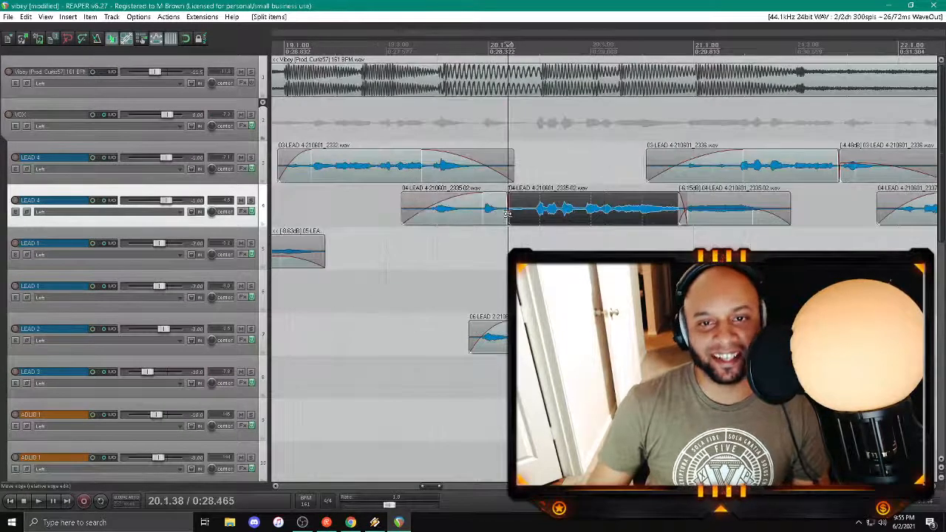
drag(510, 215, 528, 215)
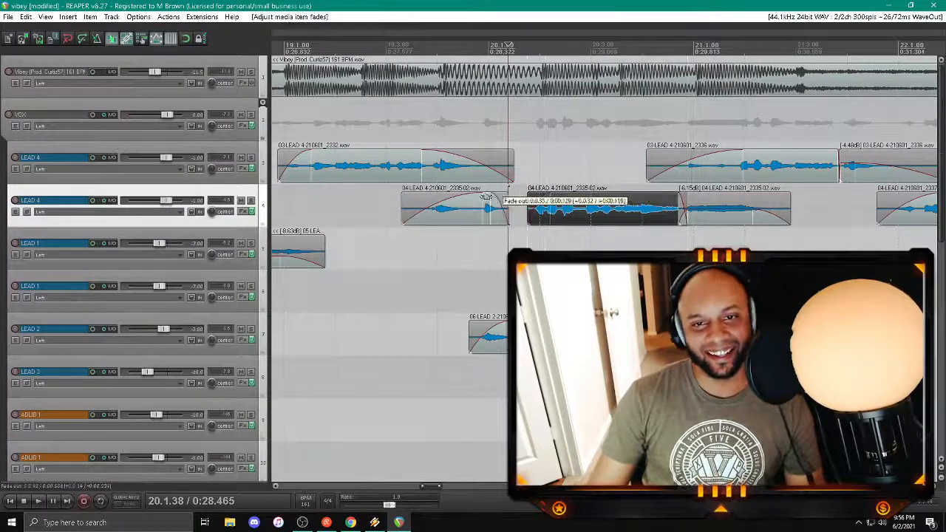
key(ctrl+s)
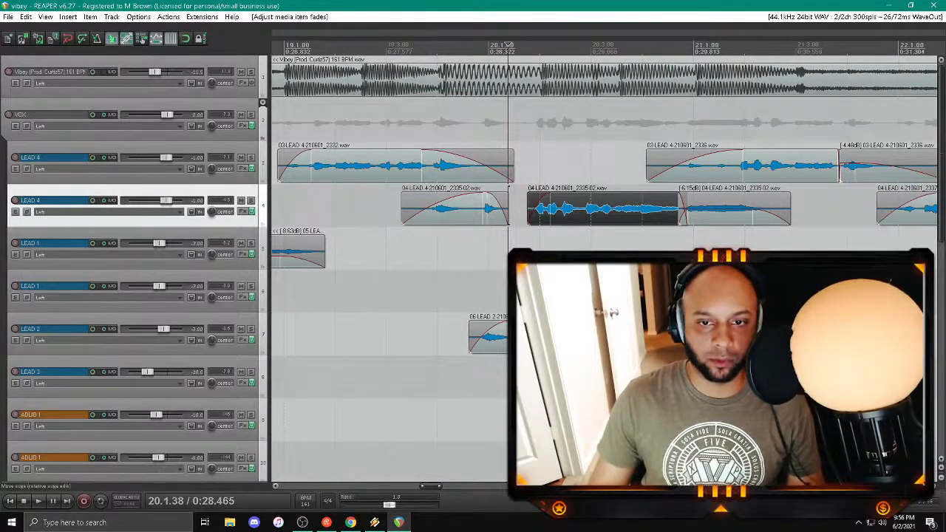
Step: Return to the newest vocal clips around bar 27 and play them back from just before bar 25 to about bar 29
key(ctrl+z)
drag(519, 324, 535, 324)
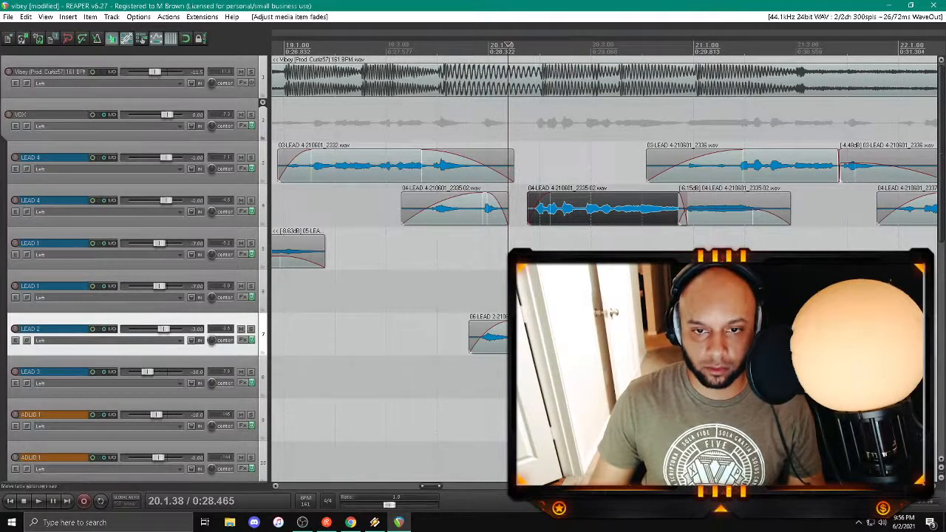
scroll(536, 324, down, 6)
scroll(535, 324, down, 3)
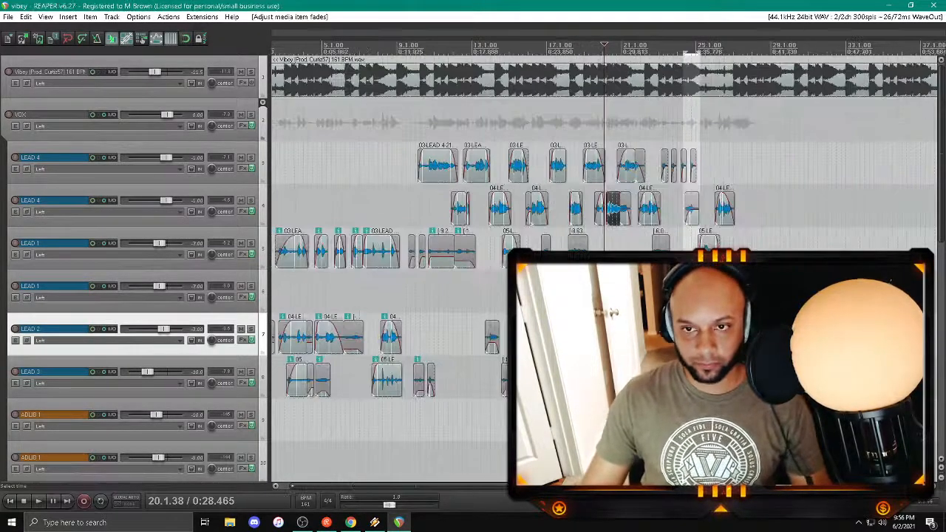
click(725, 334)
scroll(725, 334, up, 6)
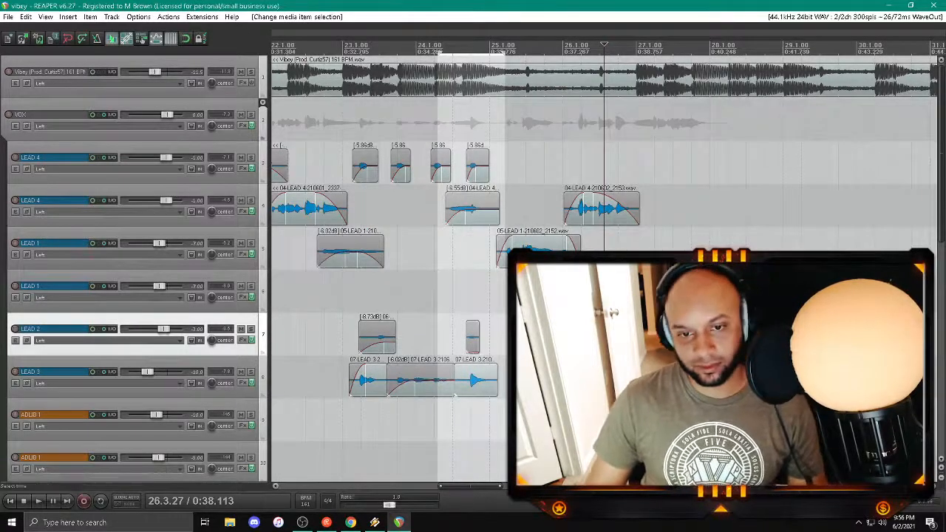
drag(475, 488, 495, 492)
click(507, 378)
scroll(507, 379, down, 2)
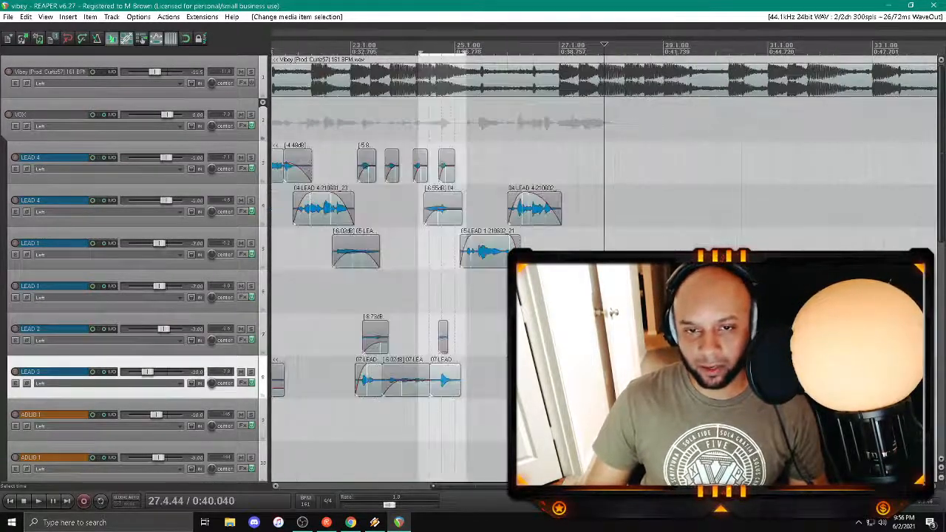
click(527, 337)
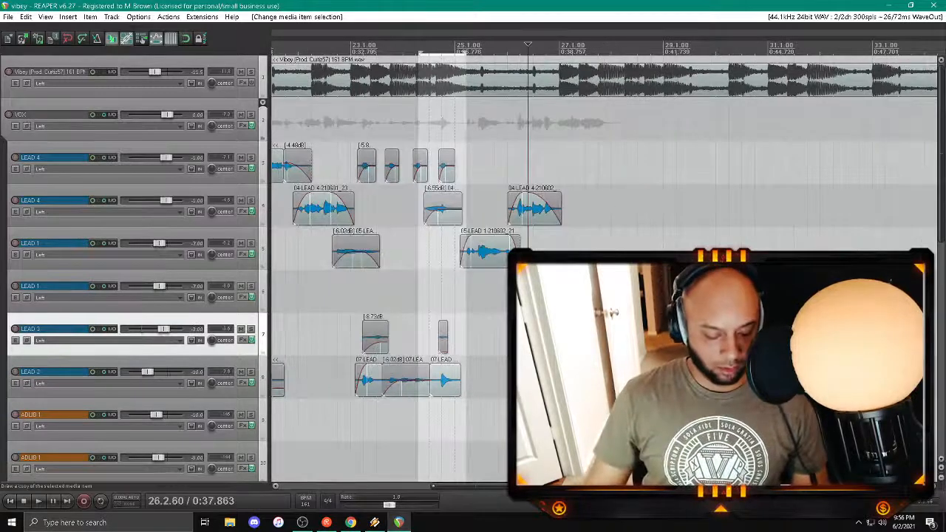
click(441, 292)
key(space)
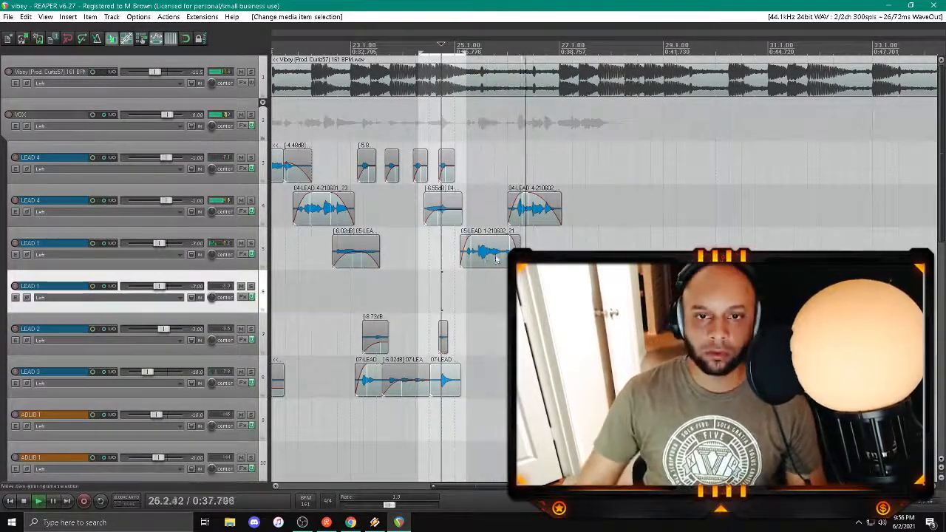
scroll(604, 269, down, 2)
scroll(405, 292, down, 1)
scroll(405, 292, down, 3)
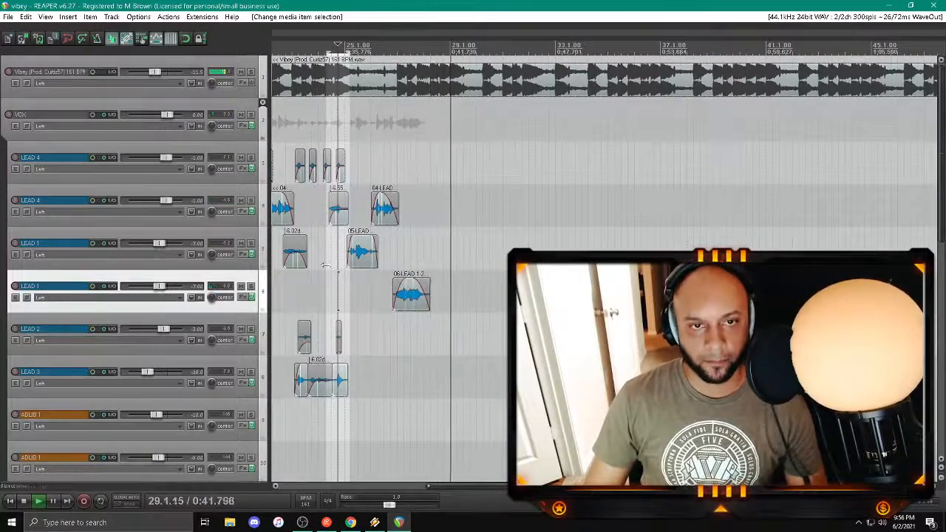
Step: Arm the upper LEAD 1 track for recording and set the play position between bars 25 and 26
click(15, 243)
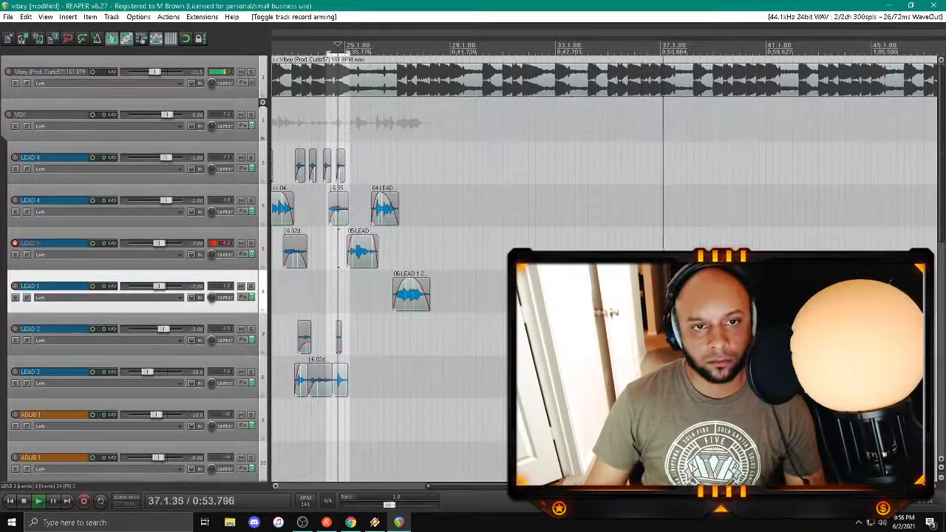
click(368, 164)
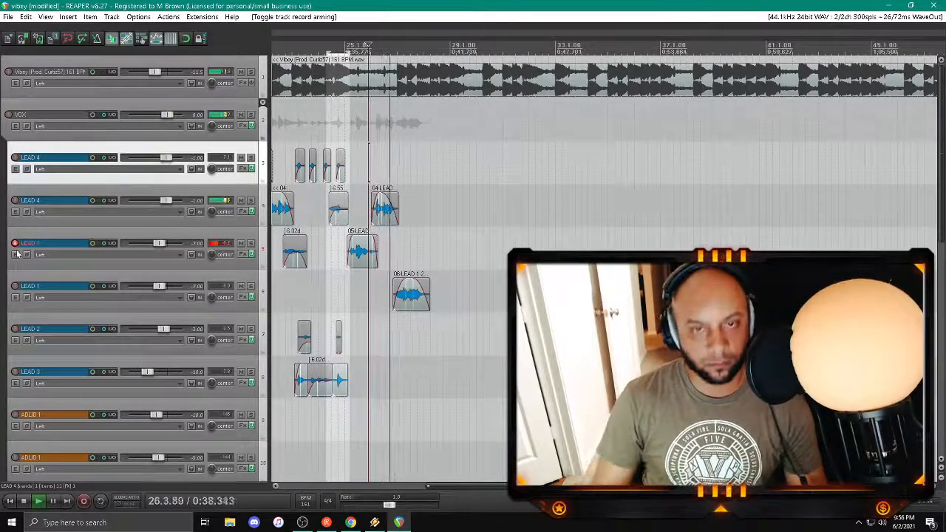
Step: Try two vocal takes on the upper LEAD 1 track from about bar 27 and discard both recordings
key(ctrl+r)
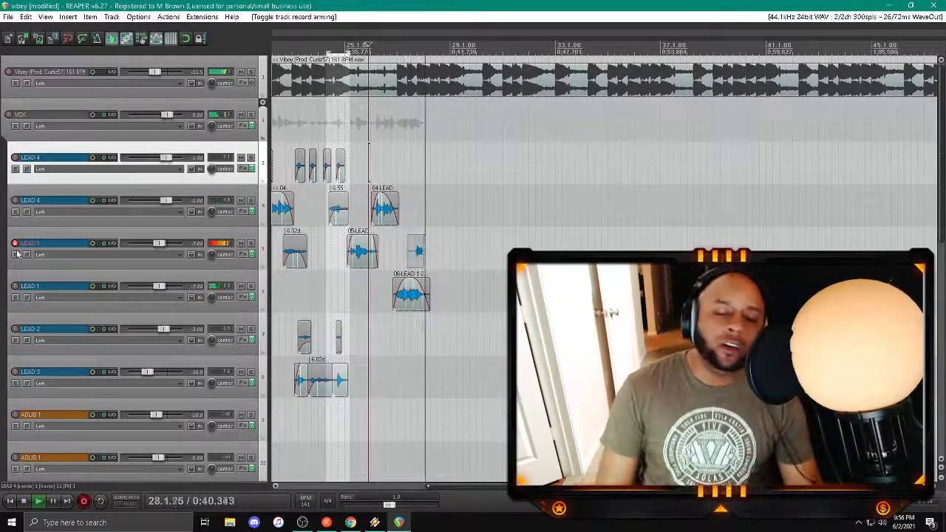
key(space)
click(574, 324)
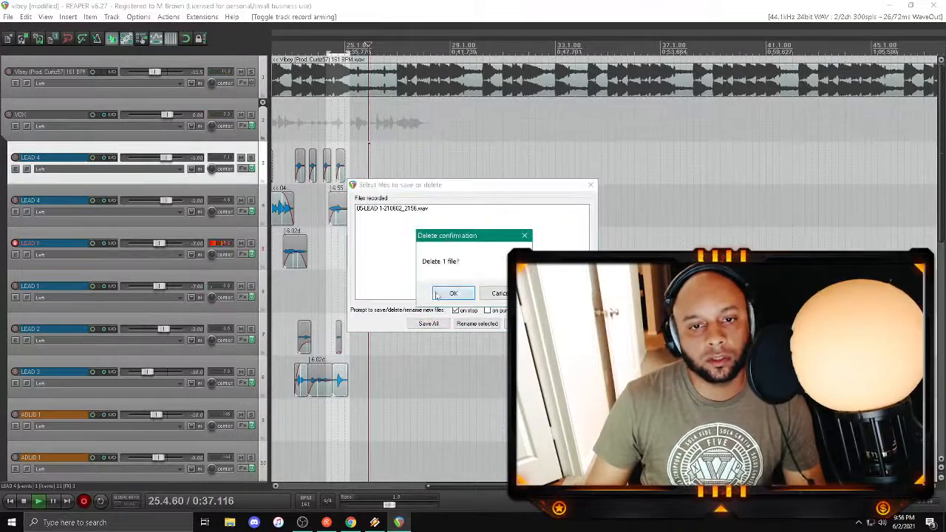
click(439, 294)
key(space)
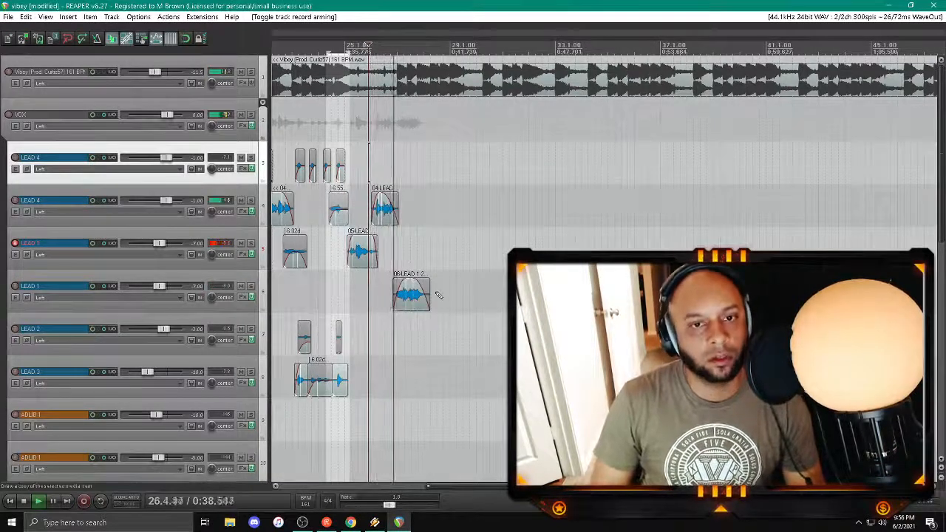
key(ctrl+r)
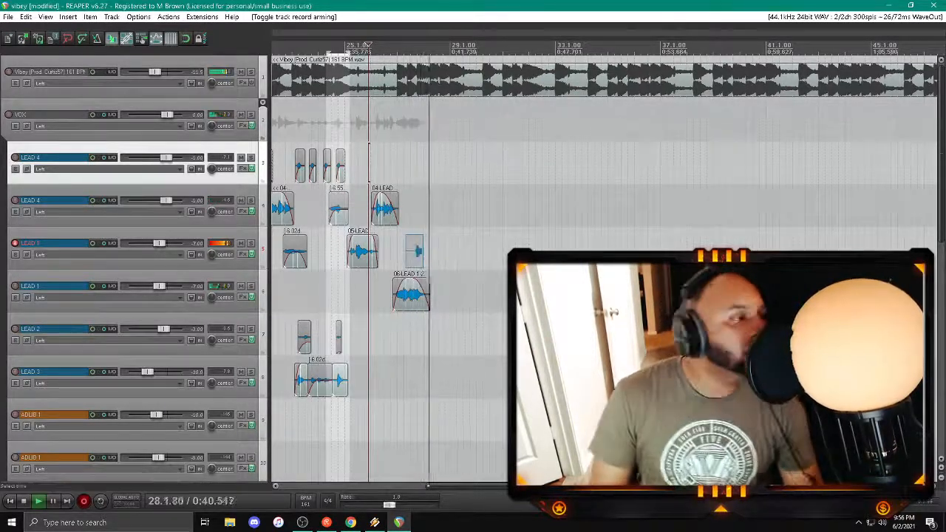
key(space)
key(Return)
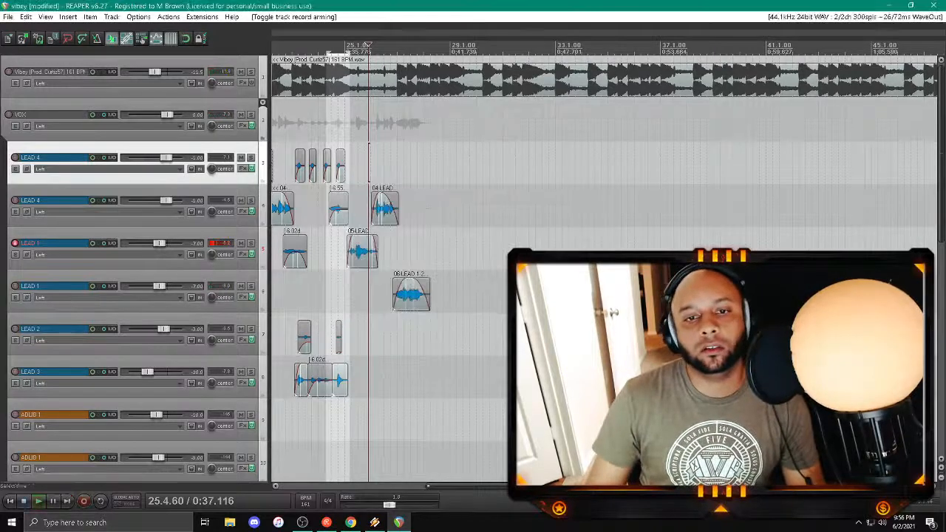
Step: Try a third LEAD 1 take over about bars 27 to 29, listen back to it, and delete its clip
key(space)
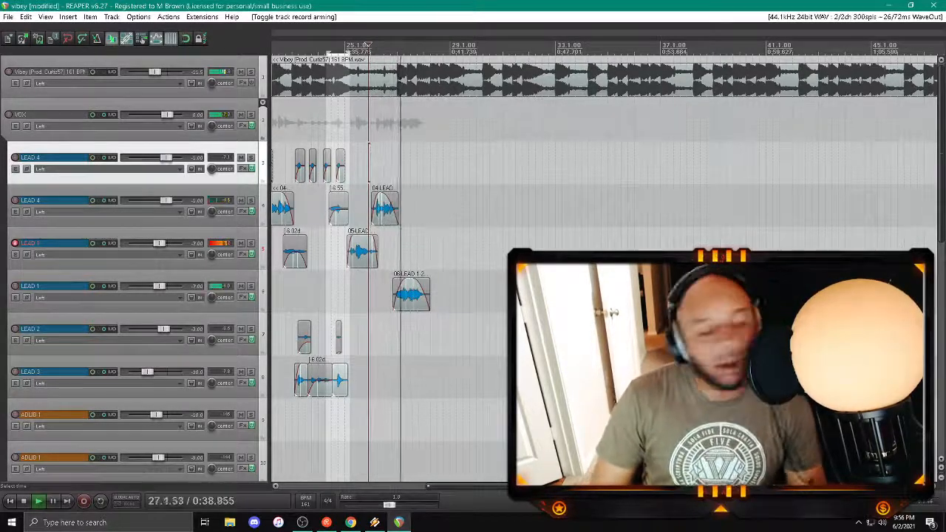
key(ctrl+r)
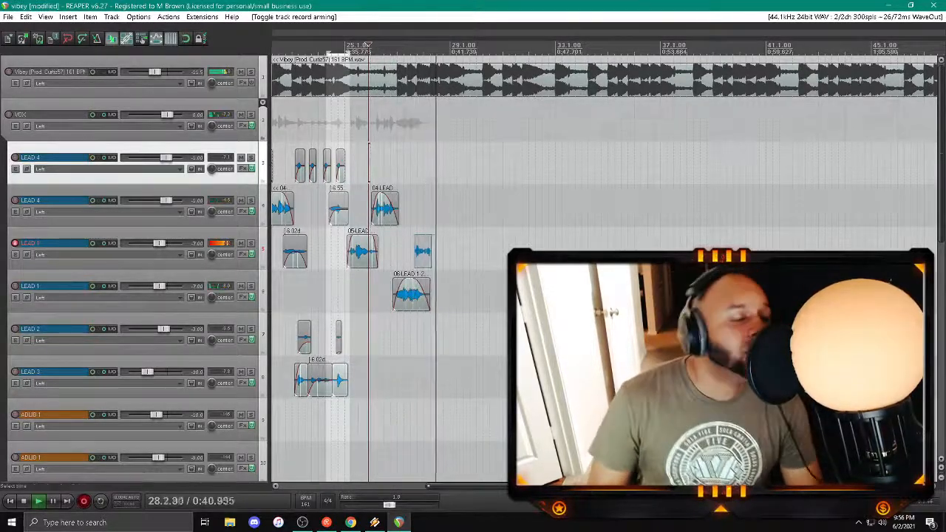
key(space)
click(412, 210)
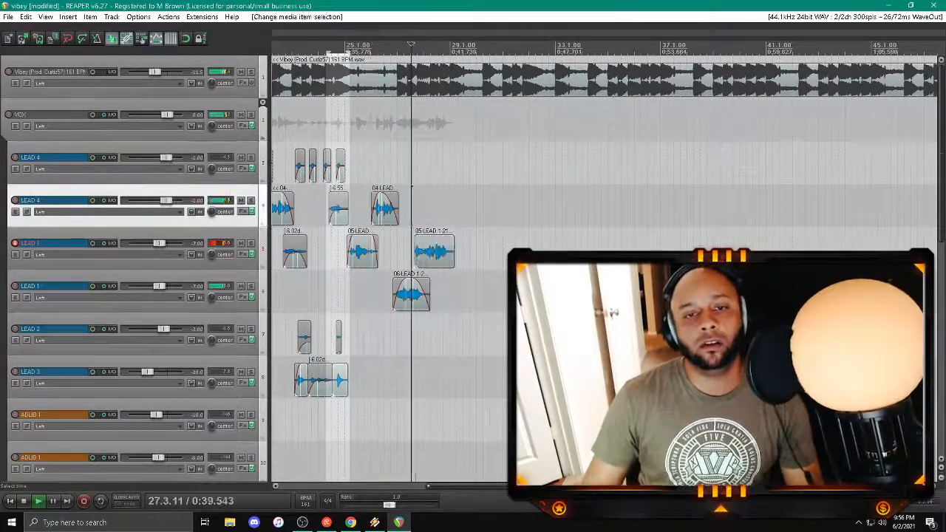
click(429, 255)
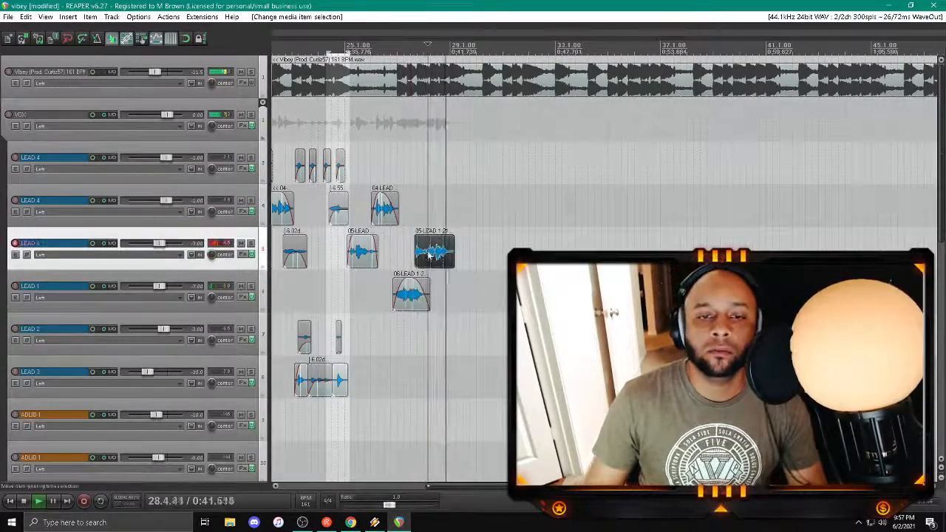
key(Delete)
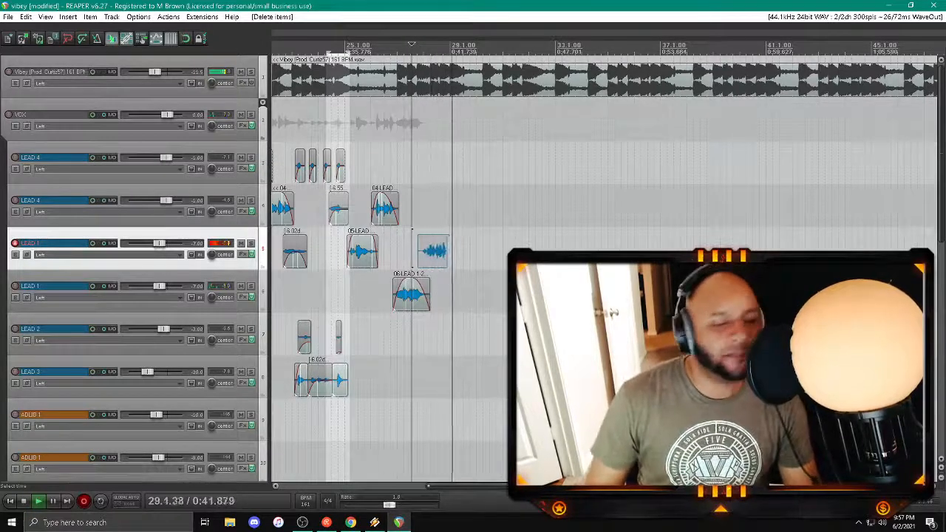
Step: Try a fade-in on the next LEAD 1 take, play it back from about bar 27, and remove the take
key(space)
key(space)
drag(418, 239, 438, 239)
click(441, 248)
click(395, 170)
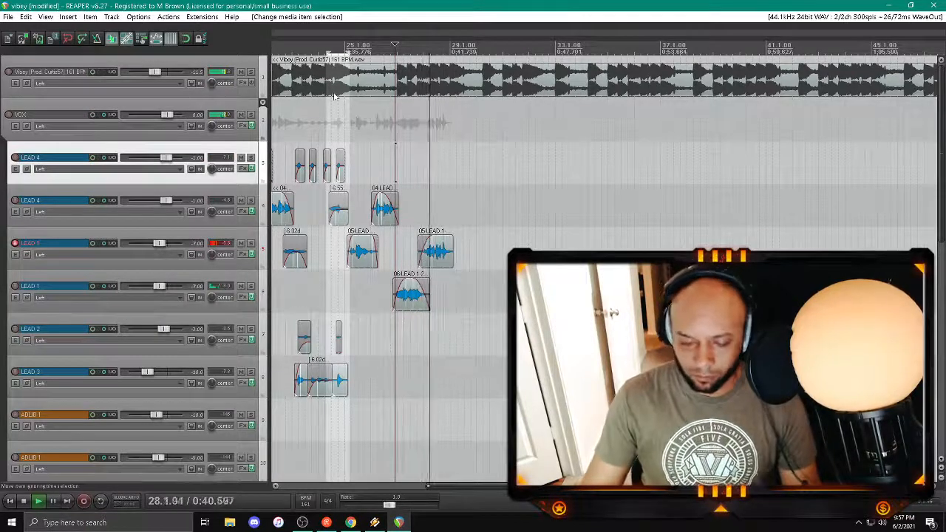
click(447, 259)
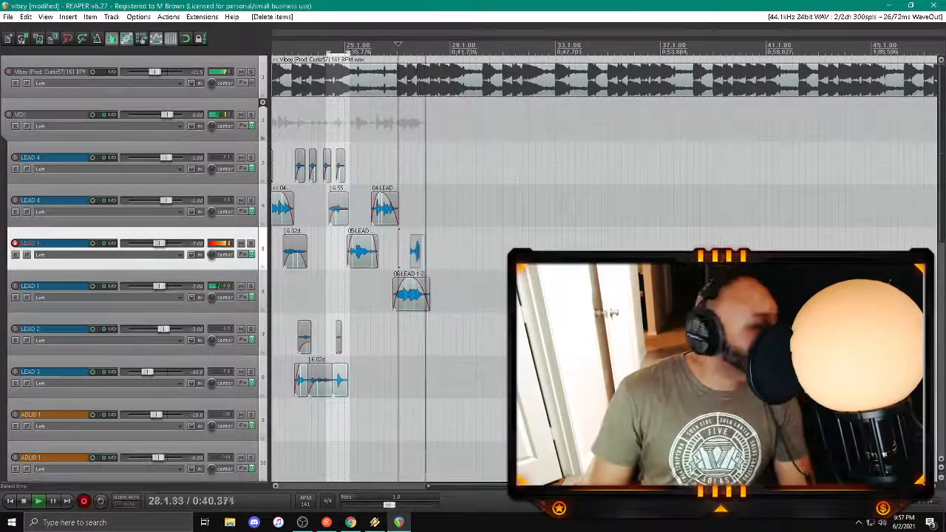
Step: Keep the re-recorded LEAD 1 take, try a long fade-in on it, and delete the clip
key(space)
key(Return)
key(space)
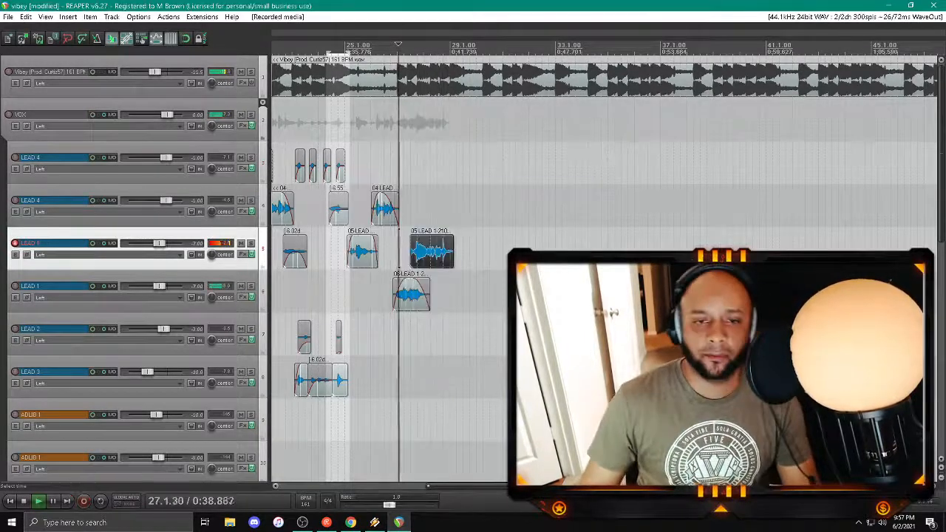
drag(412, 240, 439, 240)
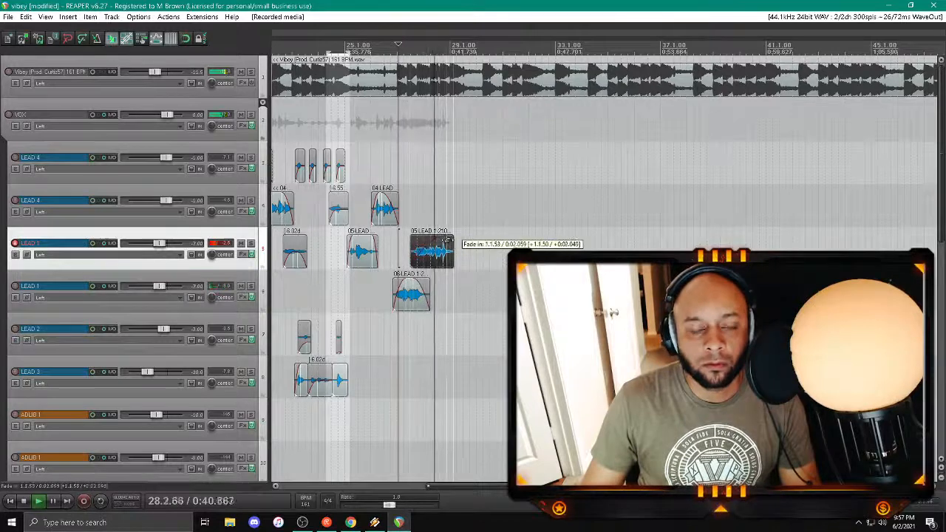
key(Delete)
key(space)
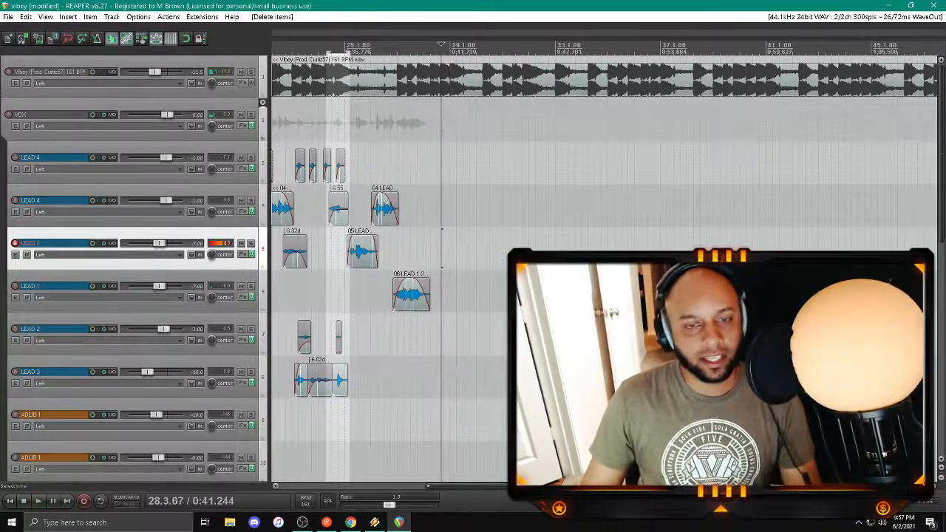
Step: Save the project and record a new vocal take on the upper LEAD 1 track over about bars 27 to 29, keeping the file
key(ctrl+s)
click(396, 252)
key(space)
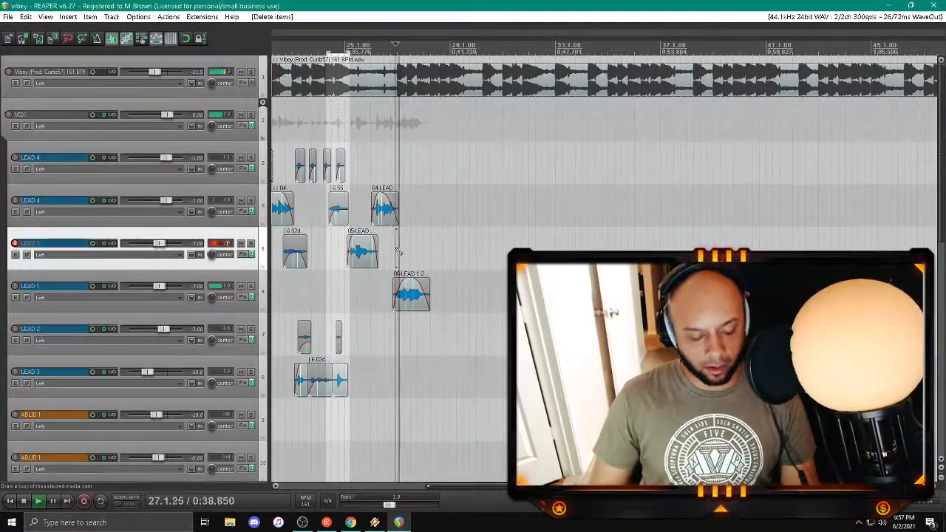
key(ctrl+r)
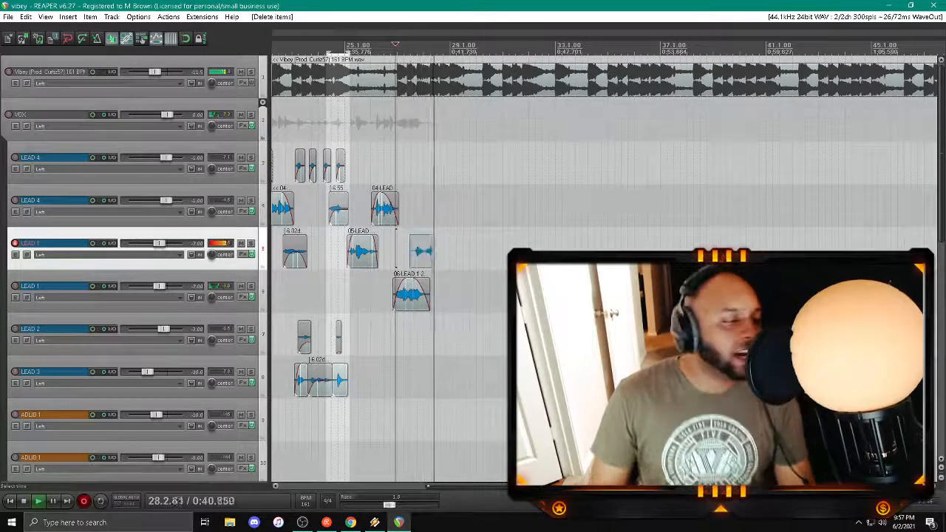
key(space)
key(Return)
key(space)
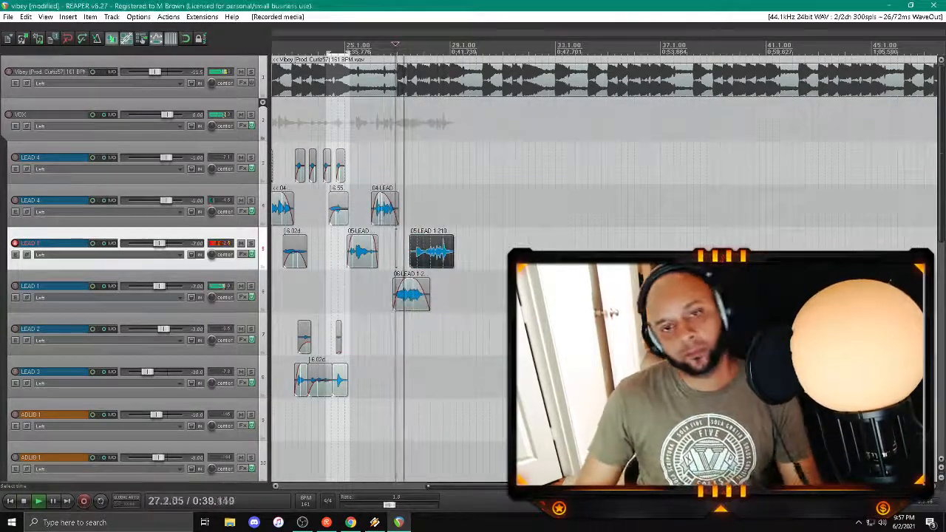
Step: Trim the start of the new LEAD 1 take slightly and set the play position just before it
drag(411, 251, 415, 251)
click(411, 187)
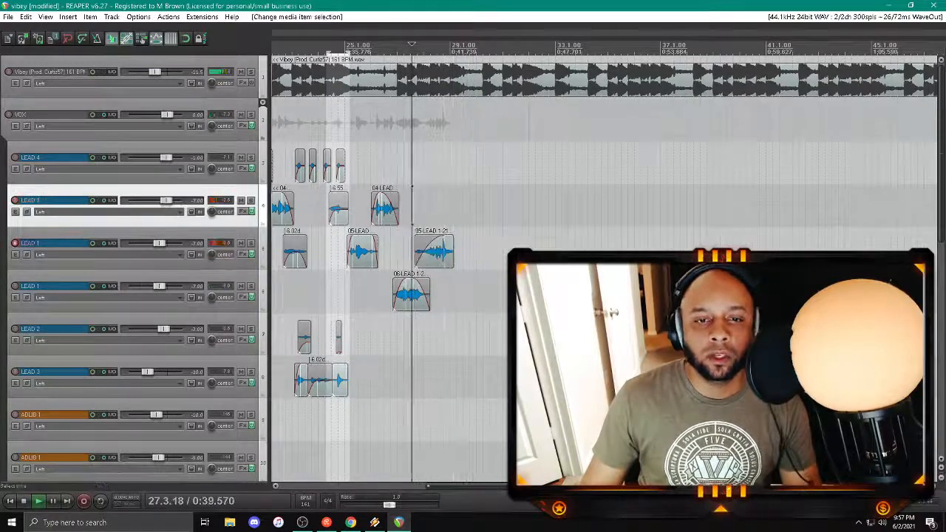
Step: Remove the VERB2 send from the upper LEAD 1 track, keep its DELAY send, and close the routing window
click(110, 244)
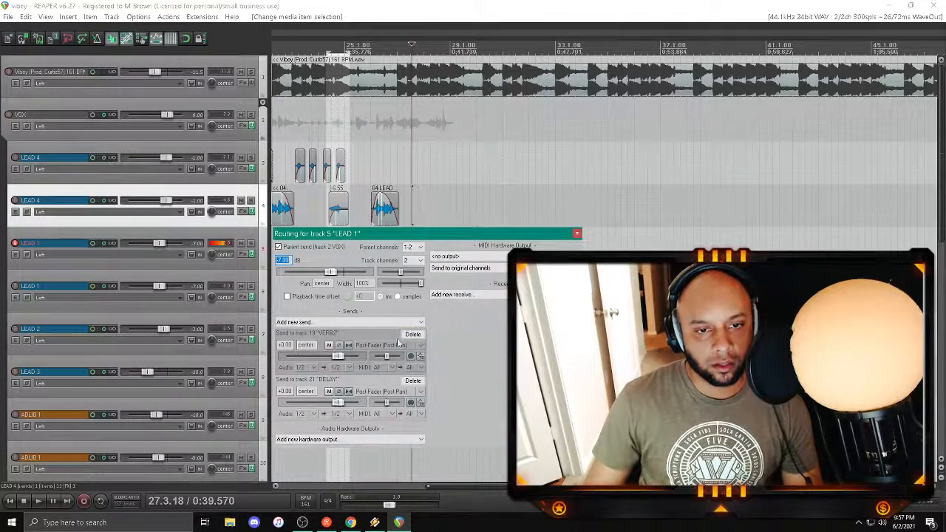
click(413, 334)
click(577, 233)
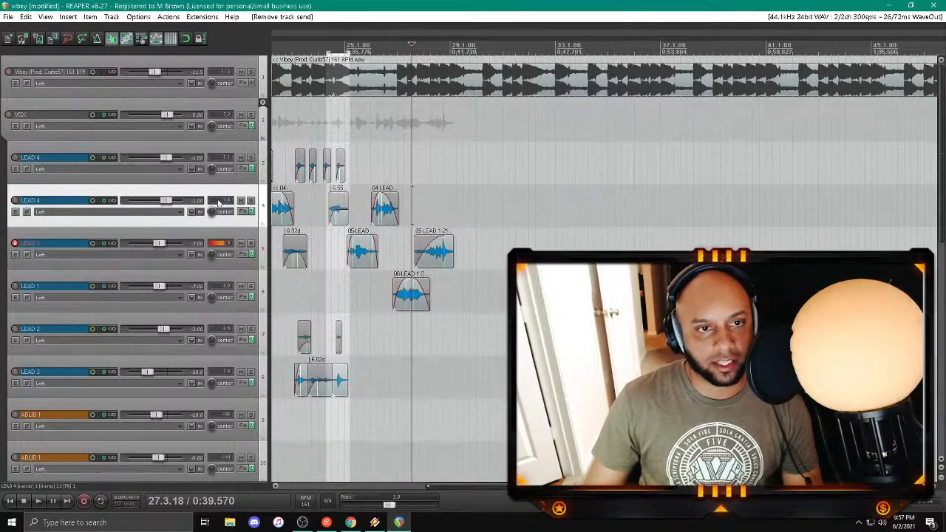
Step: Check the sends of the second LEAD 4 track and play the layered vocals through the section before bar 25
click(110, 200)
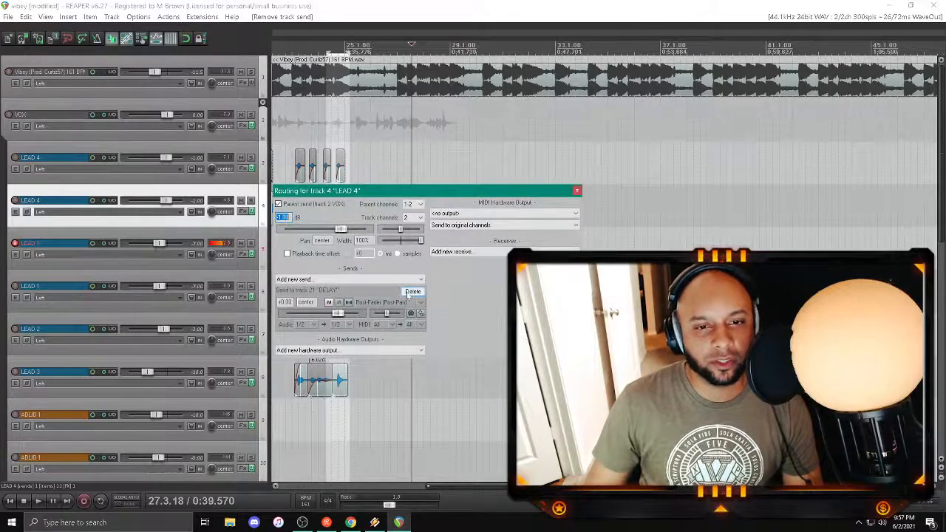
click(576, 191)
key(space)
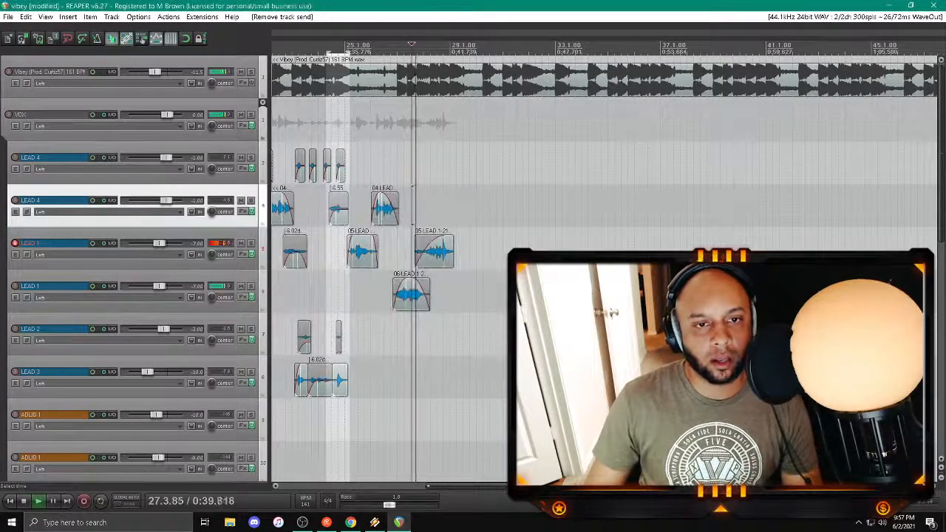
scroll(361, 122, down, 3)
click(361, 122)
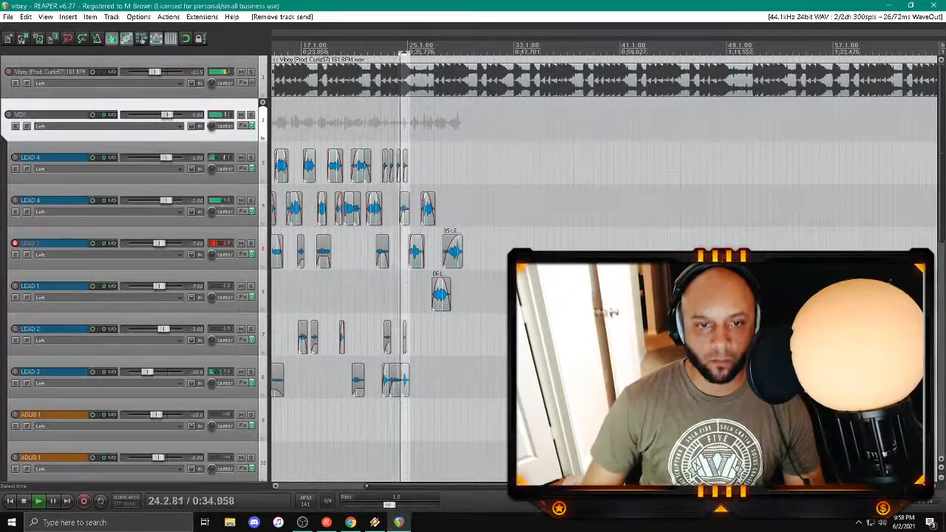
Step: Adjust the start of the last LEAD 3 clip just before bar 25 and set the play position at about bar 25
click(407, 380)
scroll(407, 381, up, 5)
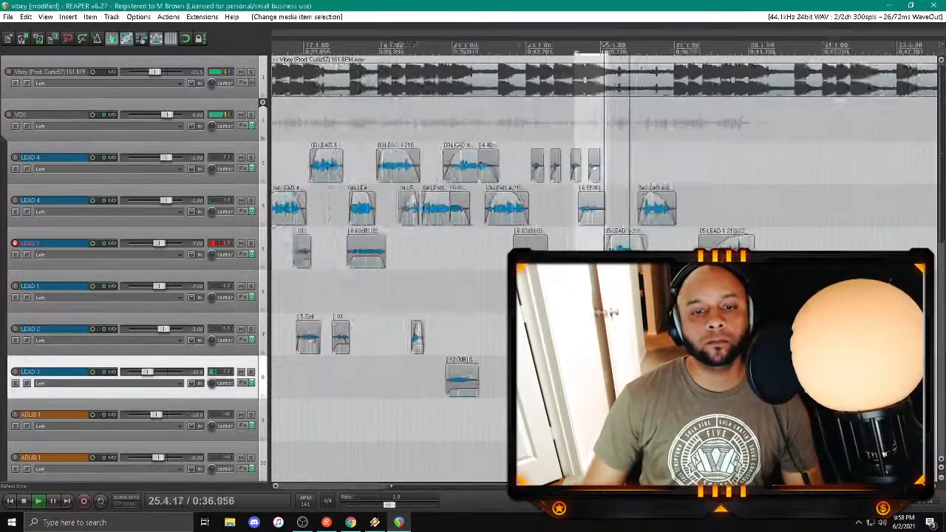
drag(582, 367, 585, 368)
scroll(585, 376, down, 2)
click(600, 420)
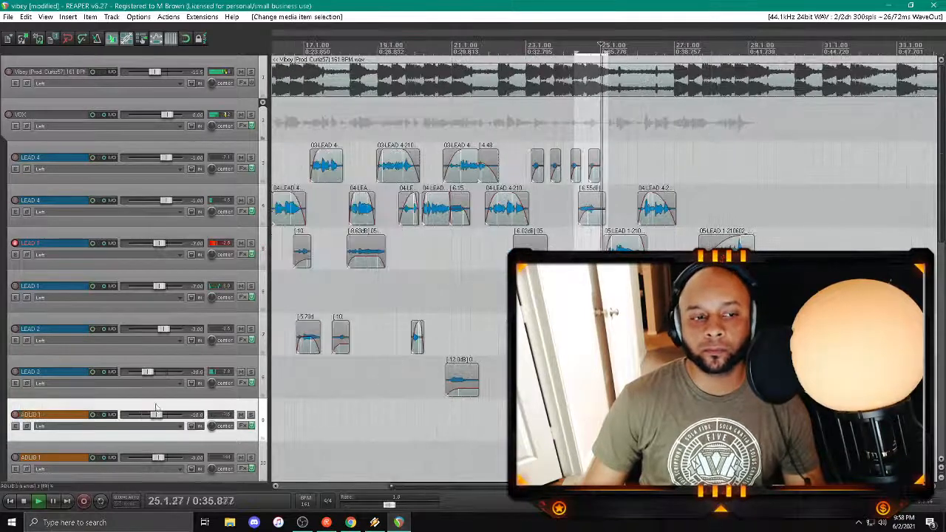
Step: Disarm the upper LEAD 1 track and arm the BCKRND - HIGH L track for recording
click(15, 243)
scroll(111, 282, down, 4)
scroll(269, 317, down, 2)
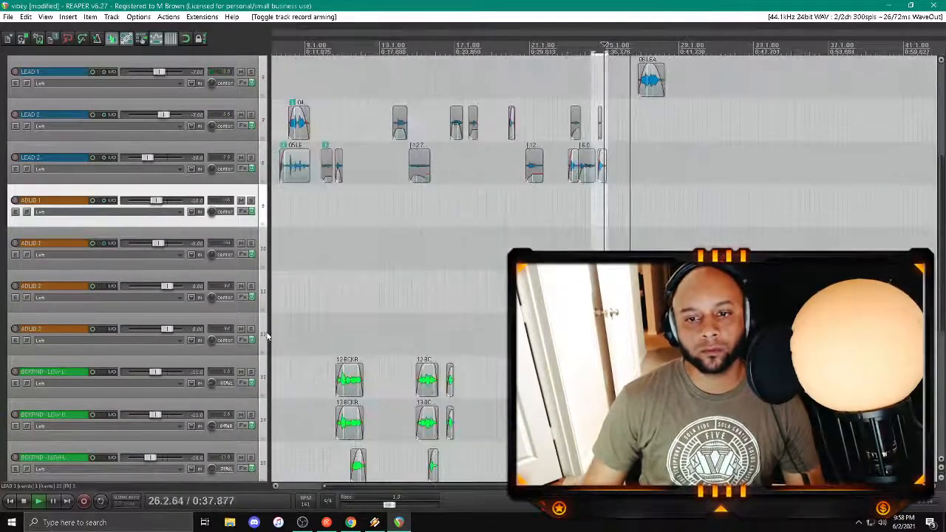
scroll(222, 337, down, 4)
click(15, 286)
Step: Record a high backing vocal on BCKRND - HIGH L from about bar 26 and keep the take
key(space)
key(space)
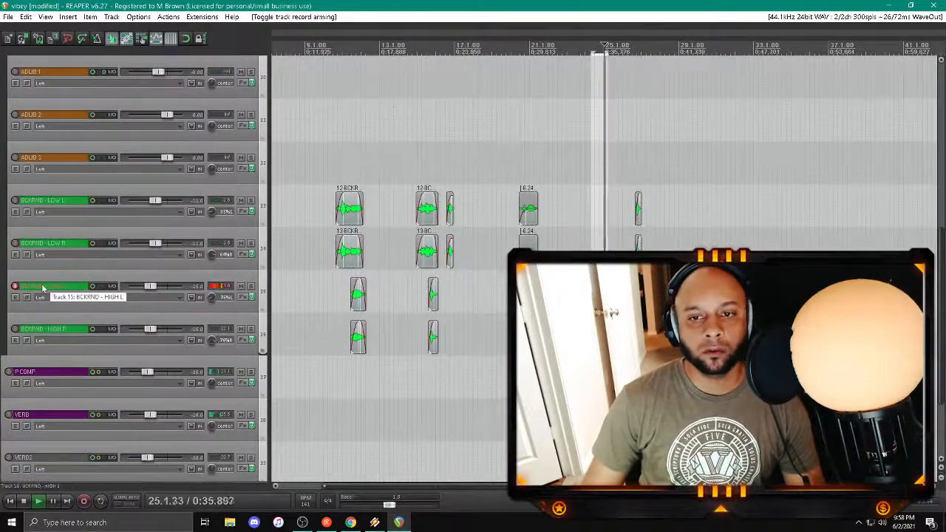
key(ctrl+r)
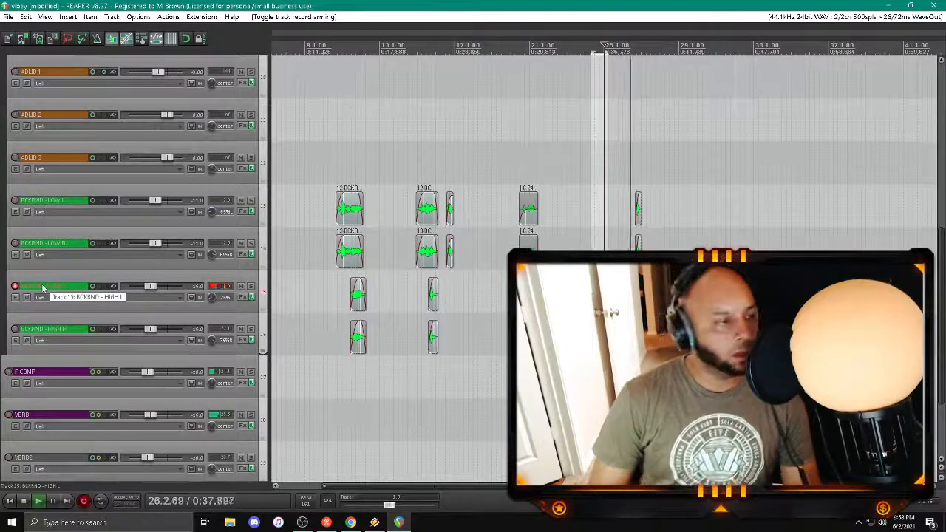
key(space)
key(Return)
Step: Switch record arming from BCKRND - HIGH L to BCKRND - HIGH R, record the matching backing vocal from about bar 26, and keep it
key(space)
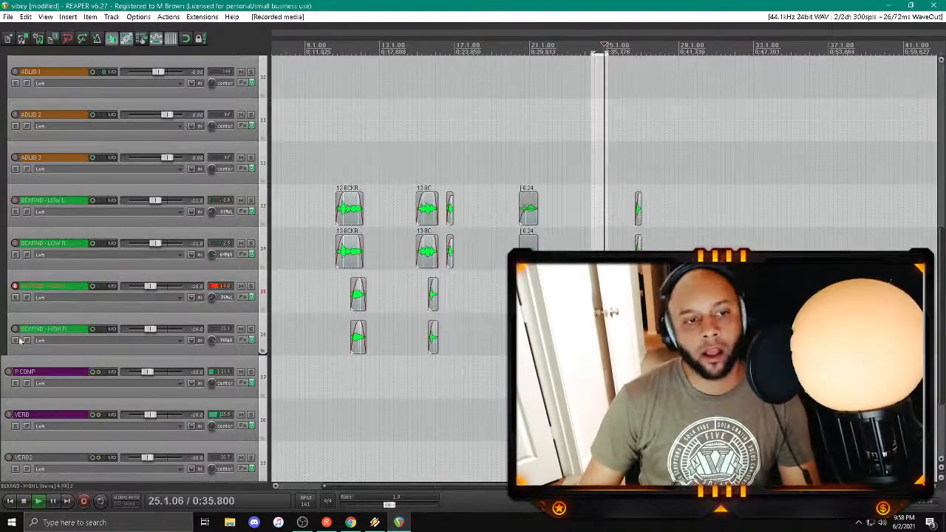
click(15, 328)
click(16, 286)
key(space)
key(space)
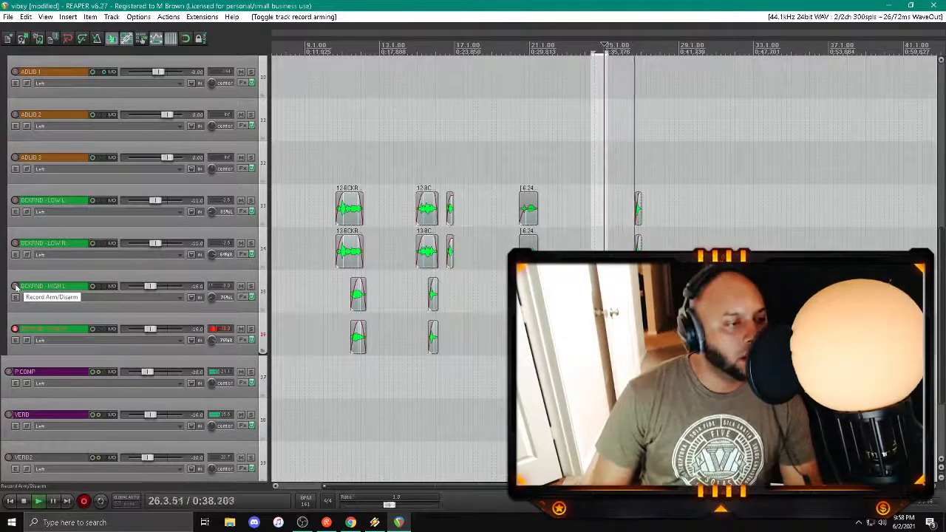
key(space)
key(Return)
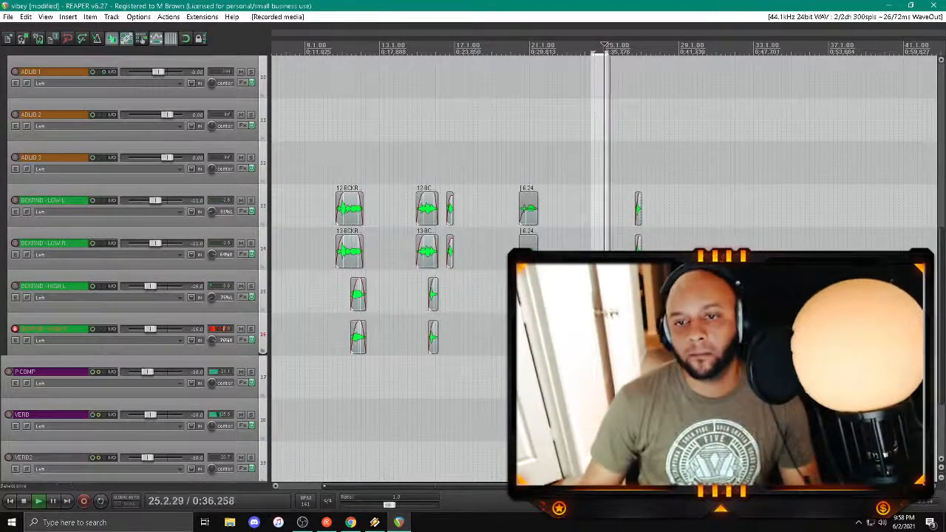
Step: Split the new takes on BCKRND - HIGH L and BCKRND - HIGH R around the phrase near bar 27
click(626, 371)
click(631, 338)
scroll(632, 338, up, 2)
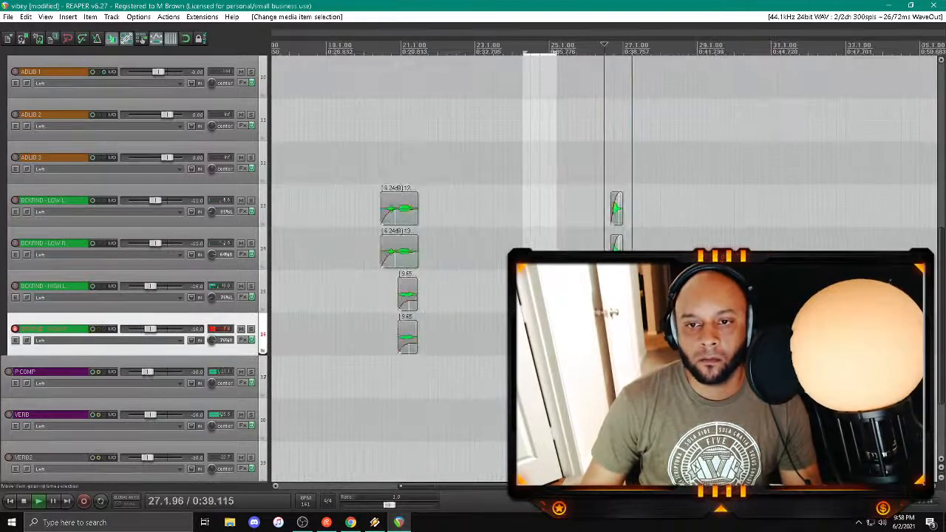
click(609, 339)
shift+click(609, 296)
key(s)
drag(611, 285, 632, 266)
Step: Delete the unwanted pieces before and after the phrase on both high backing vocal tracks
click(631, 336)
click(632, 337)
shift+click(632, 295)
click(604, 296)
shift+click(604, 338)
key(Delete)
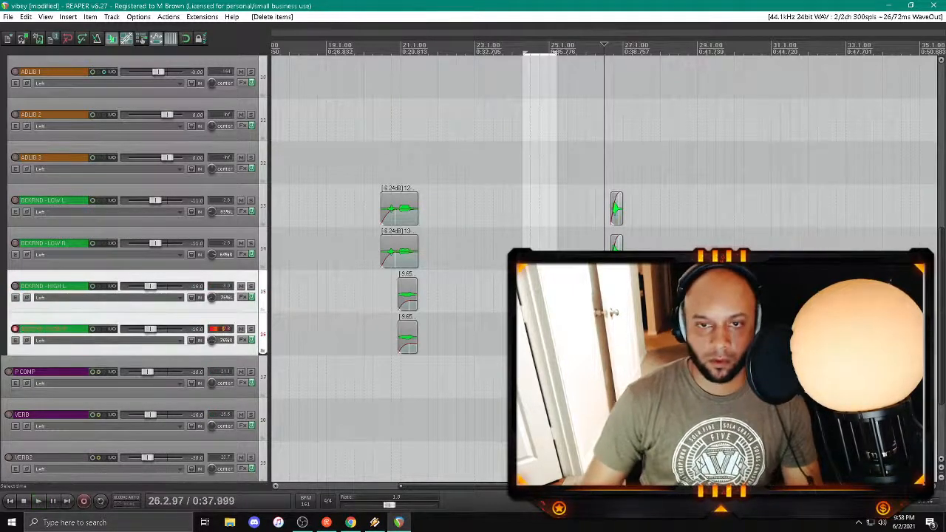
Step: Disarm the BCKRND - HIGH R track
scroll(604, 338, down, 4)
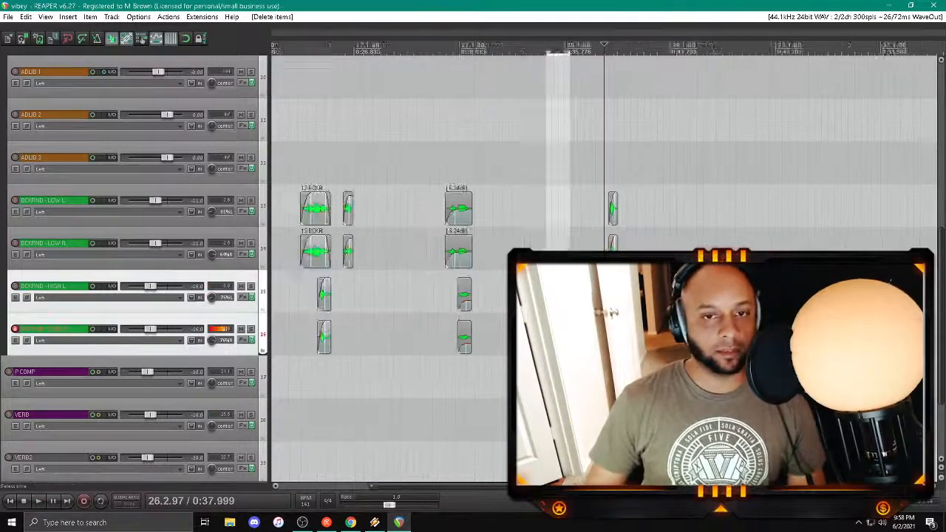
click(15, 329)
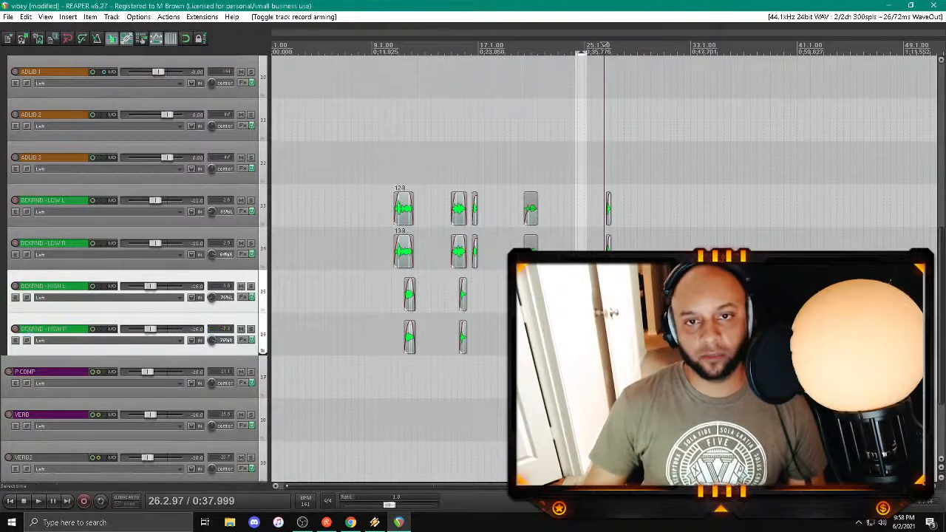
scroll(605, 46, up, 2)
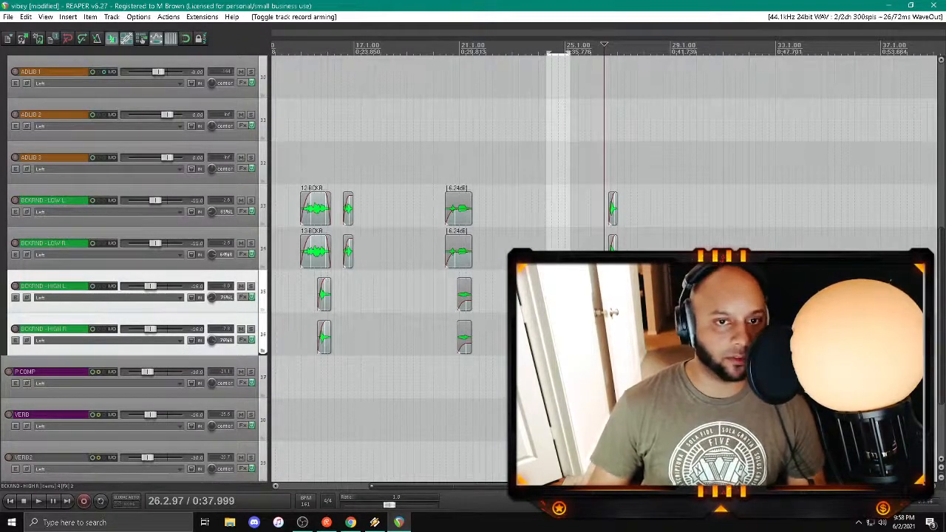
scroll(450, 379, down, 4)
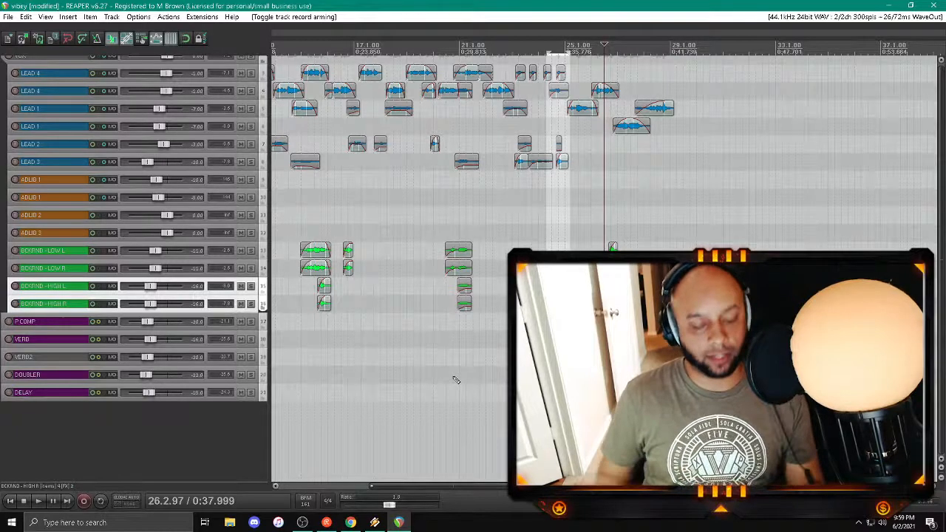
Step: Adjust the edges of the new high backing vocal clips near bar 27 and save the project
scroll(456, 379, up, 4)
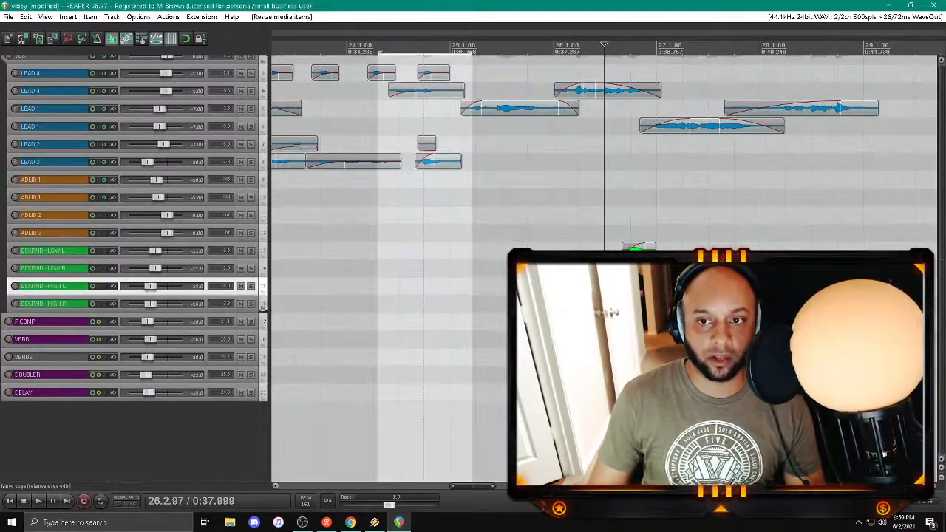
click(263, 305)
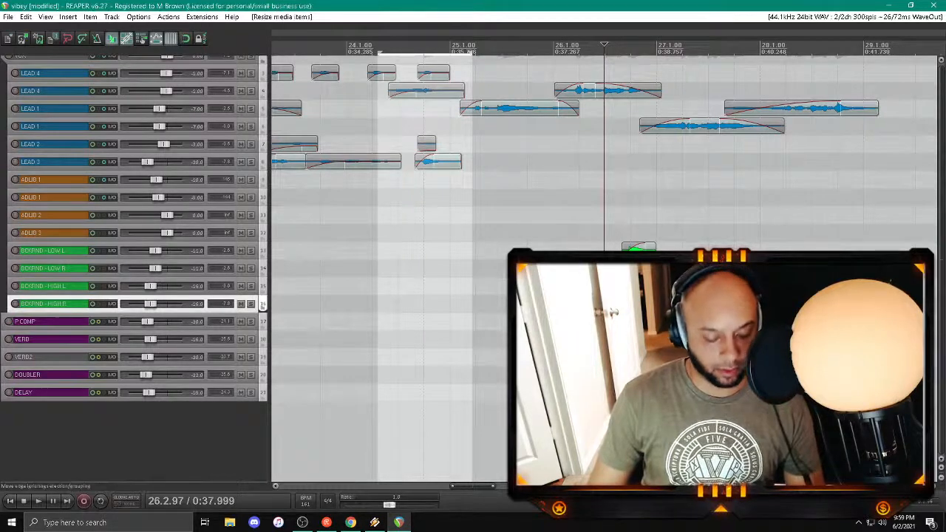
key(ctrl+s)
Step: Look over the lead and backing vocal clips across all tracks, especially around bars 23 to 29
scroll(614, 295, down, 2)
drag(467, 486, 492, 485)
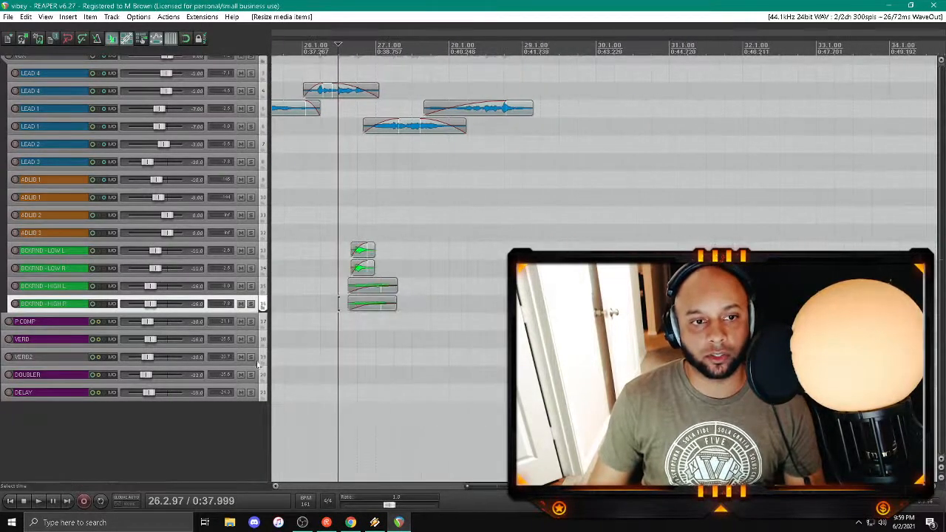
scroll(145, 302, up, 1)
scroll(209, 282, down, 3)
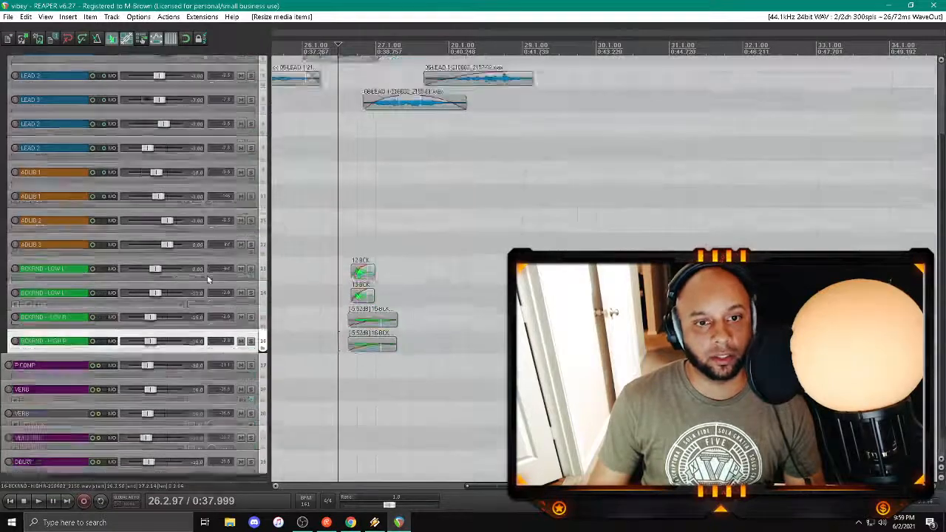
scroll(207, 275, up, 2)
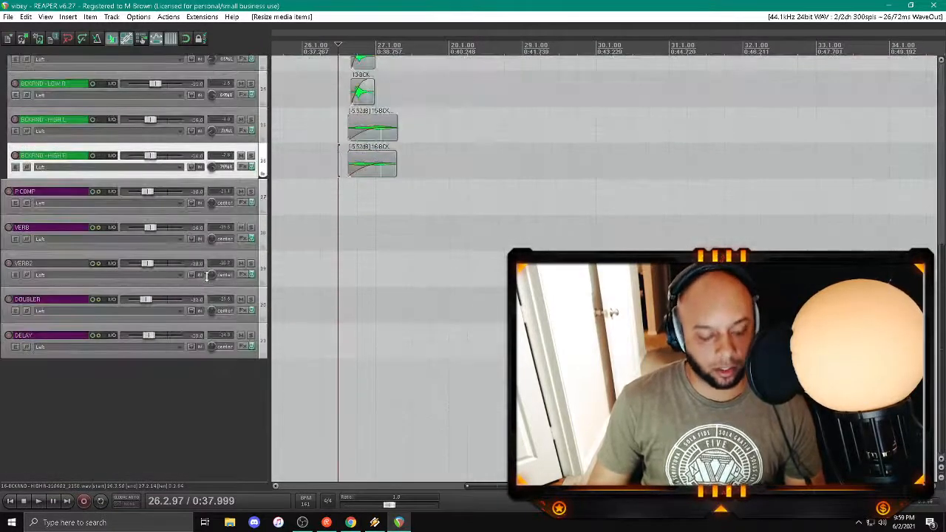
scroll(207, 276, down, 2)
scroll(199, 279, up, 2)
scroll(392, 318, down, 3)
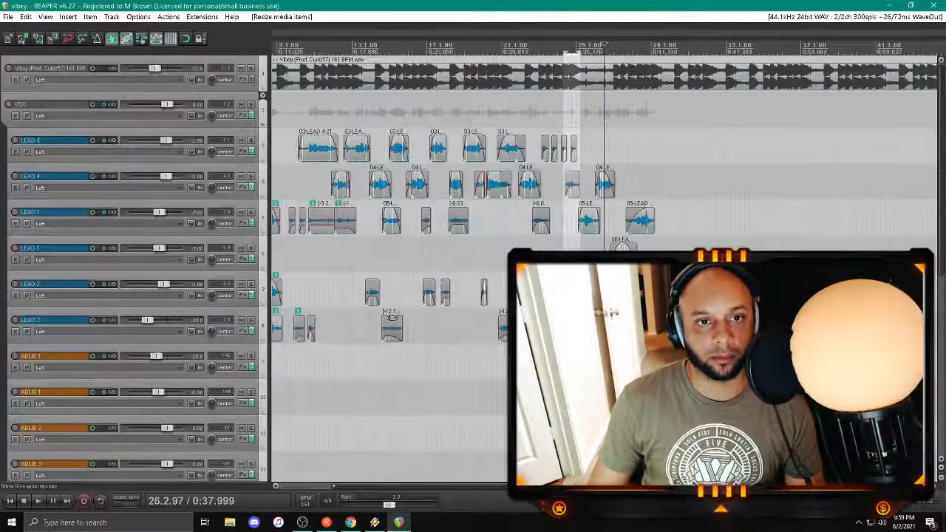
scroll(192, 330, down, 3)
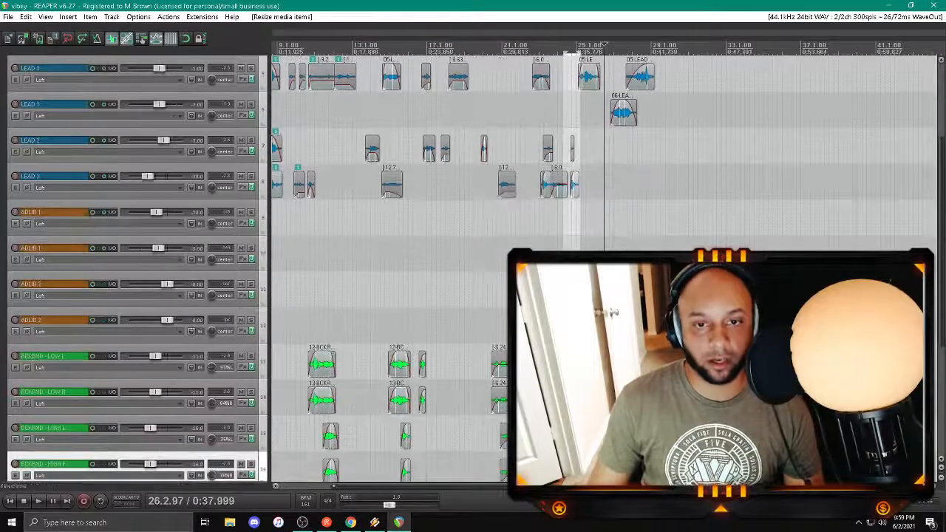
scroll(399, 281, up, 3)
drag(474, 488, 510, 488)
scroll(169, 289, down, 3)
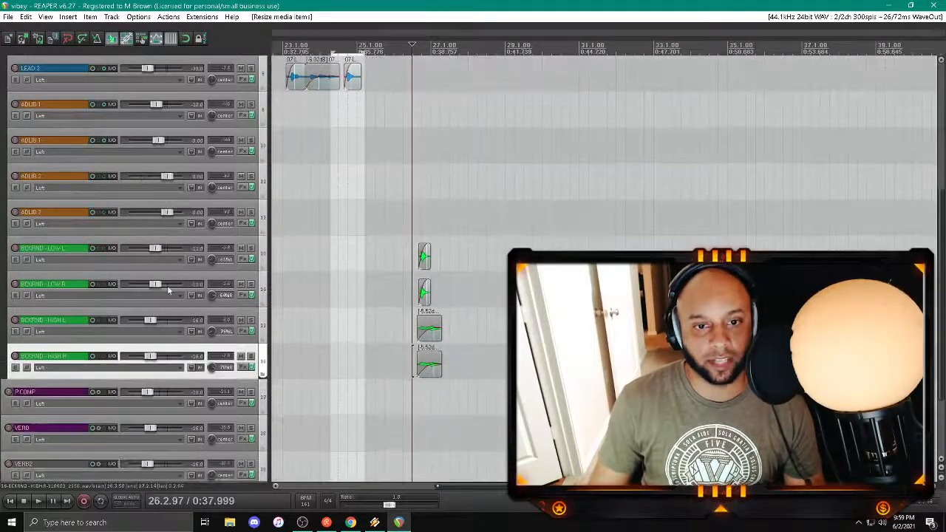
scroll(165, 286, down, 2)
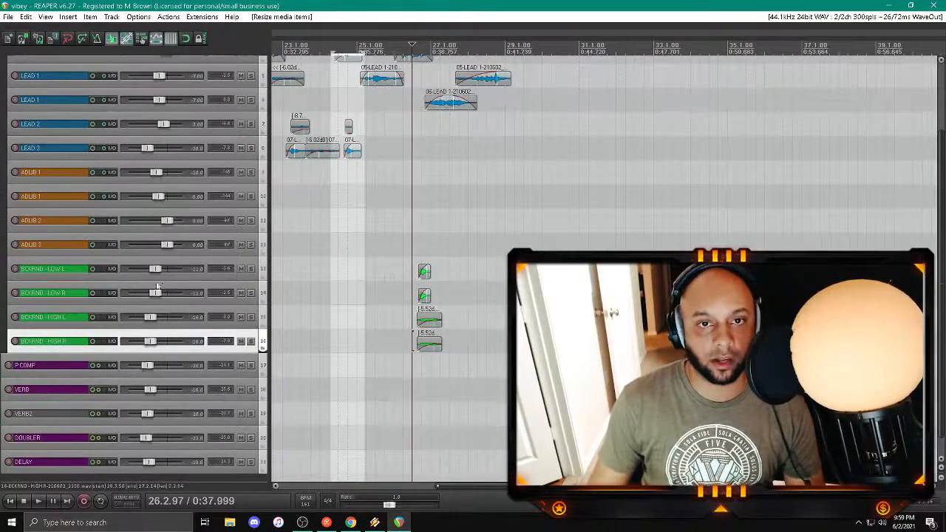
scroll(131, 263, up, 3)
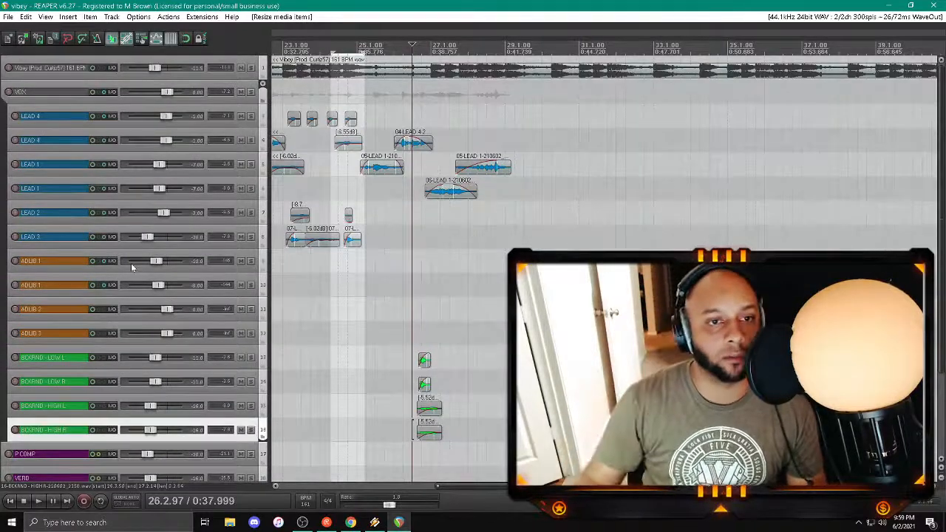
Step: Play from about bar 26 and lengthen the fade-out of the last upper LEAD 1 clip near bar 29
key(space)
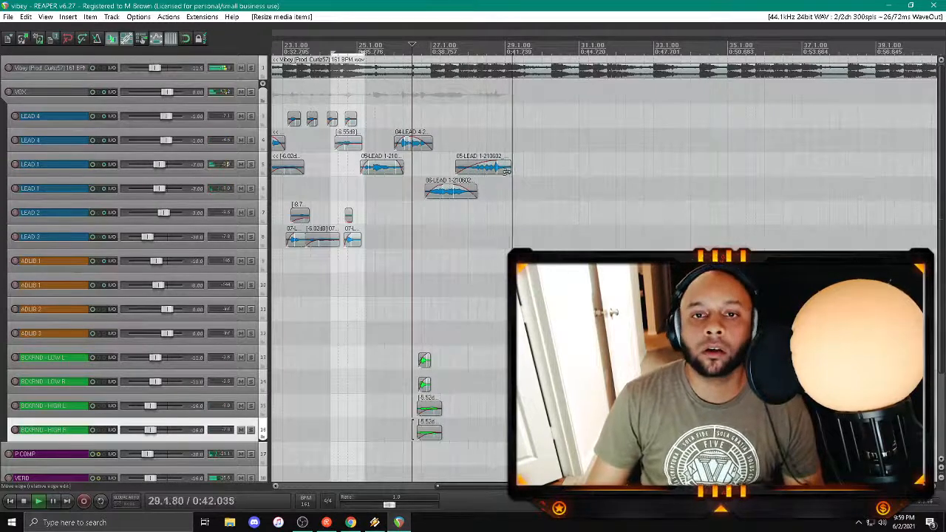
key(space)
drag(510, 162, 498, 163)
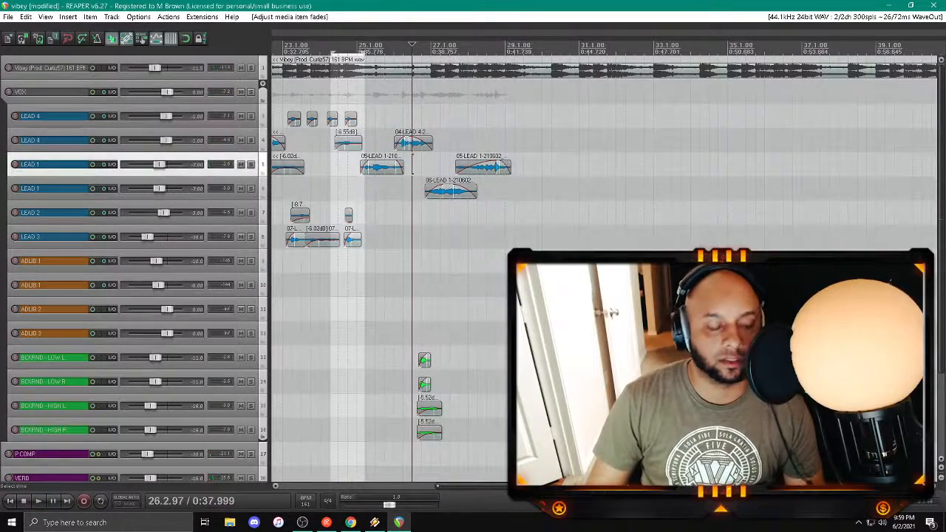
Step: Play back the layered vocals from about bar 26 to just past bar 29 to check the ending
click(408, 285)
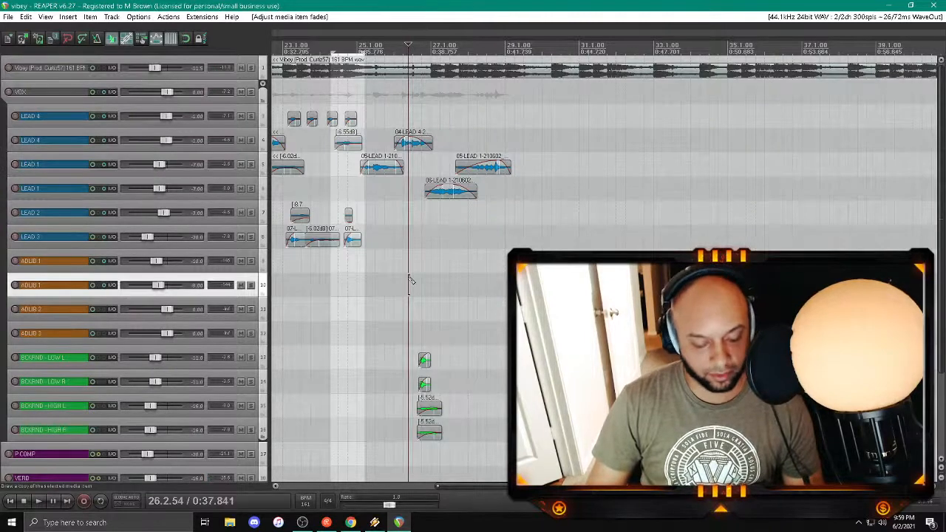
key(space)
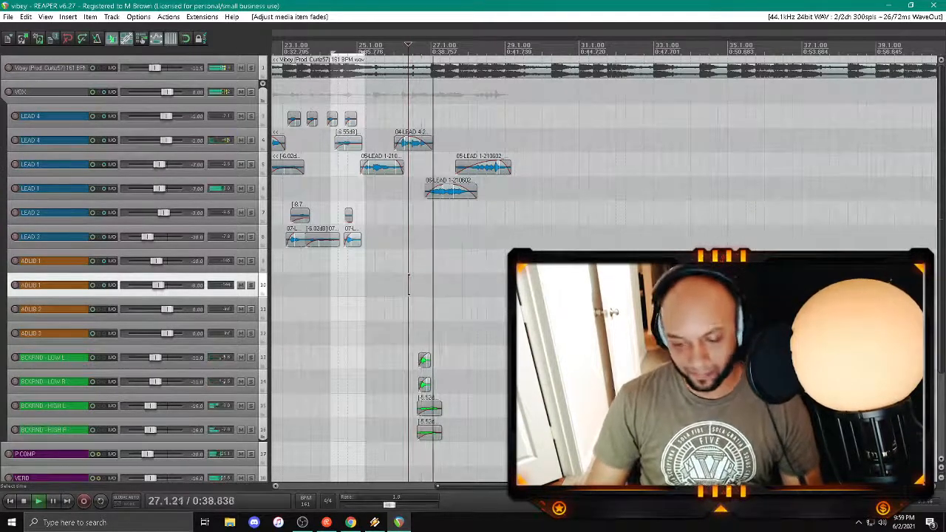
scroll(409, 284, down, 2)
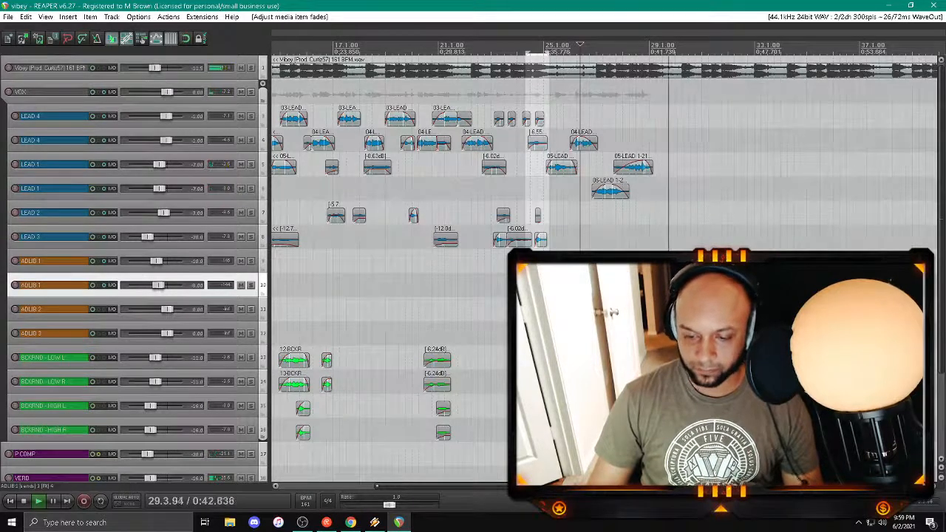
key(space)
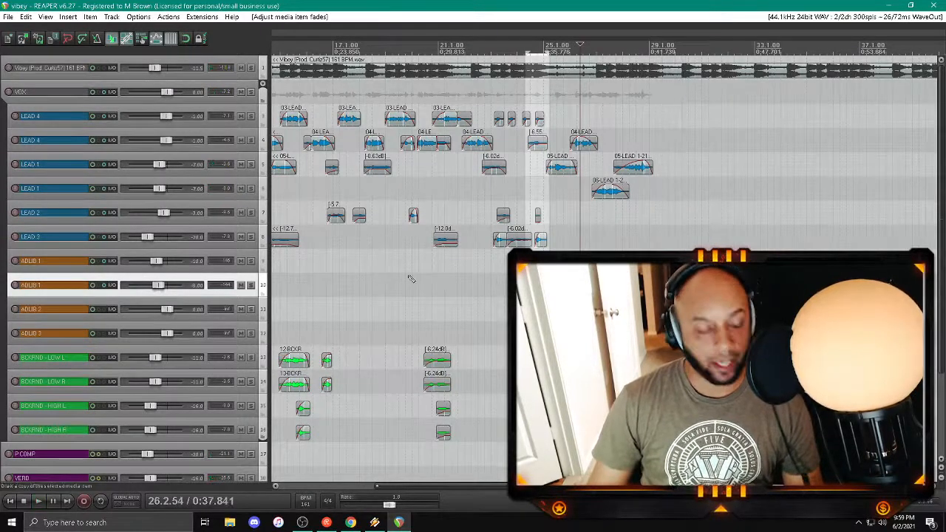
Step: Play back the lead vocals briefly from about bar 25
drag(502, 486, 548, 486)
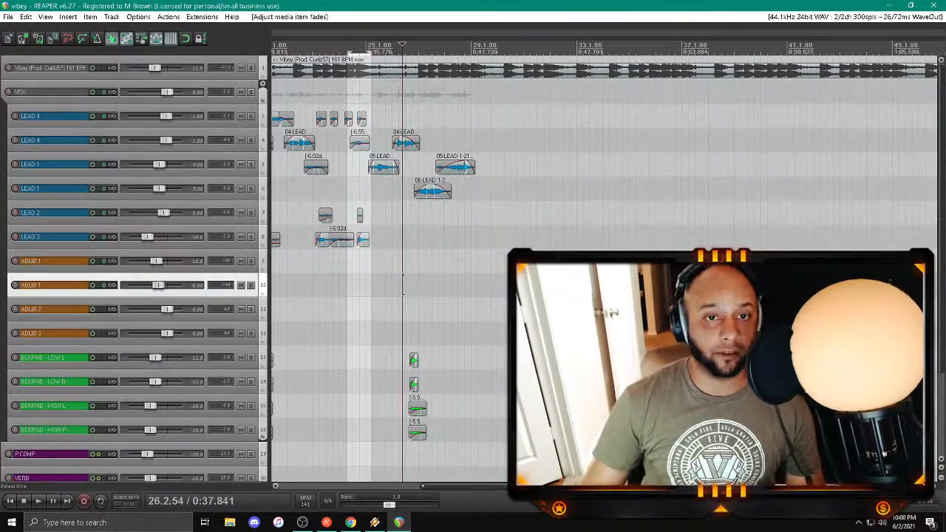
click(382, 259)
key(space)
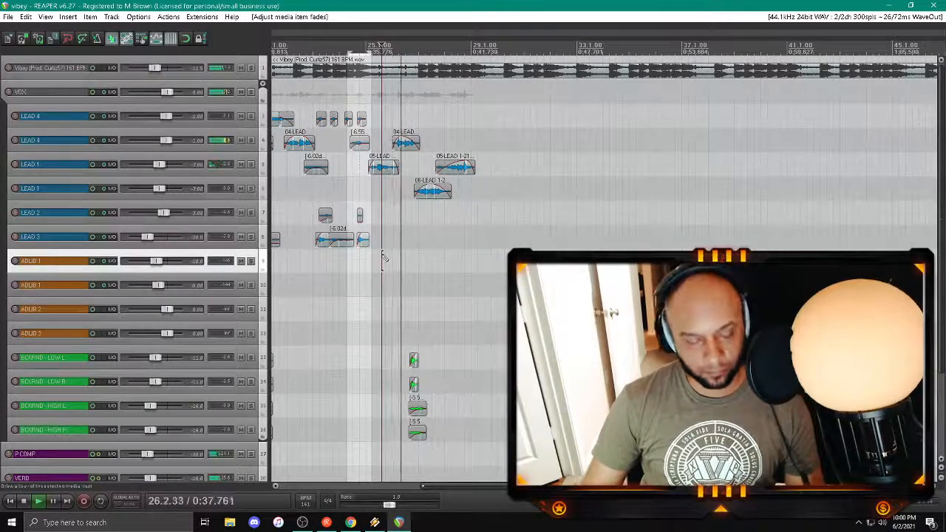
key(space)
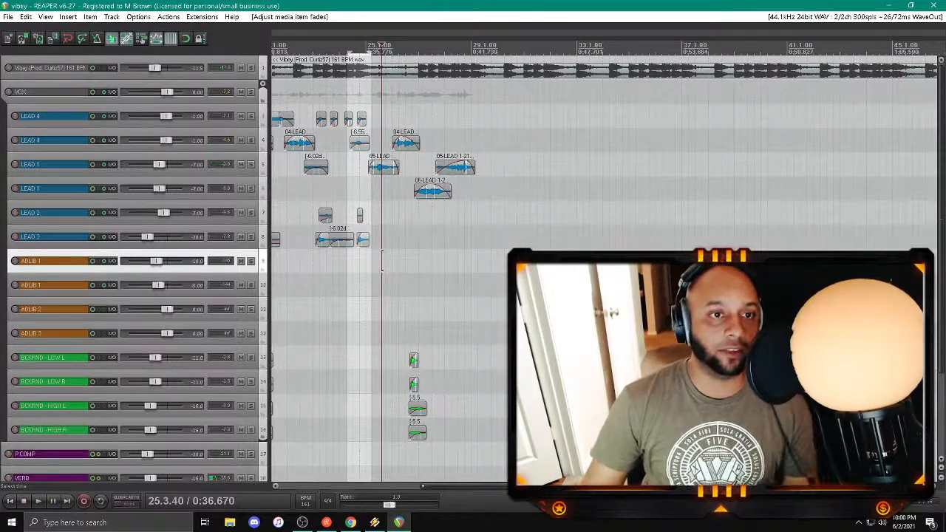
Step: Play from about bar 24, then replay from about bar 26 to check the lead and backing vocals up to the end
scroll(382, 260, down, 1)
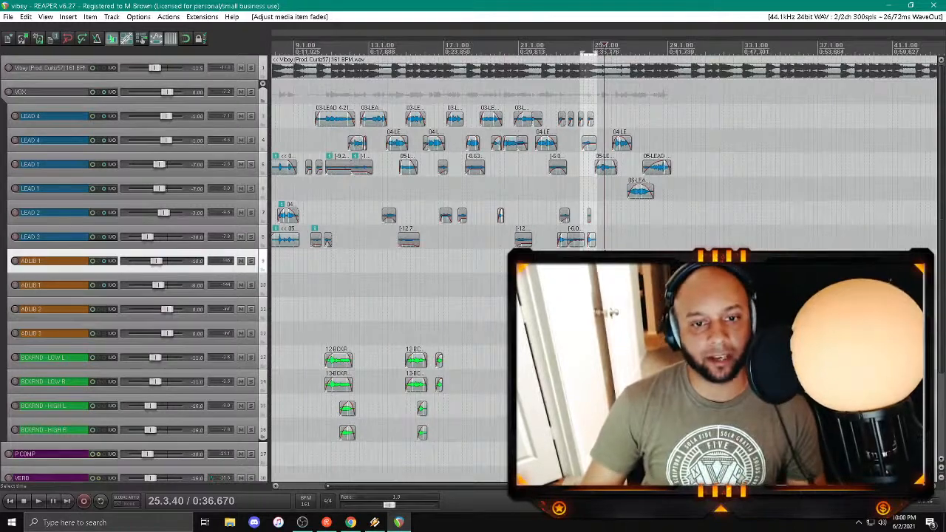
drag(490, 487, 588, 487)
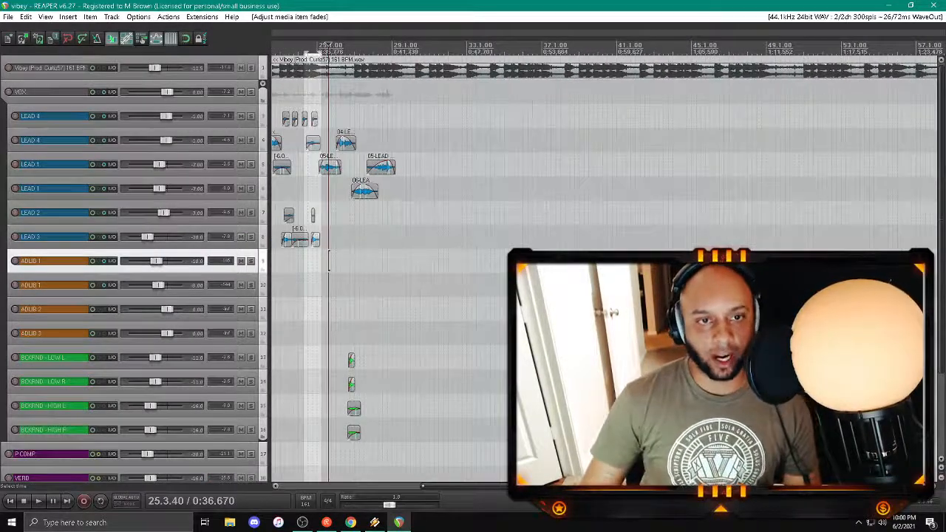
click(312, 305)
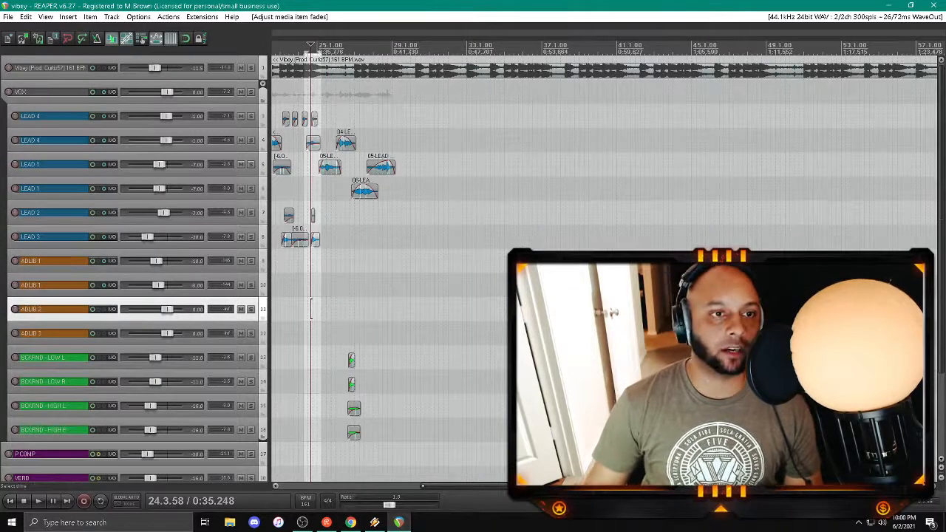
key(space)
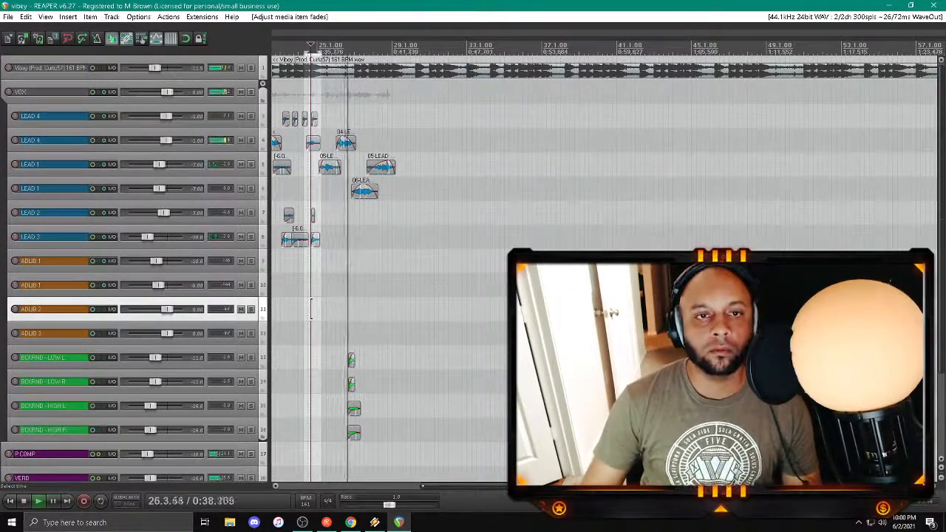
click(347, 92)
scroll(347, 92, up, 5)
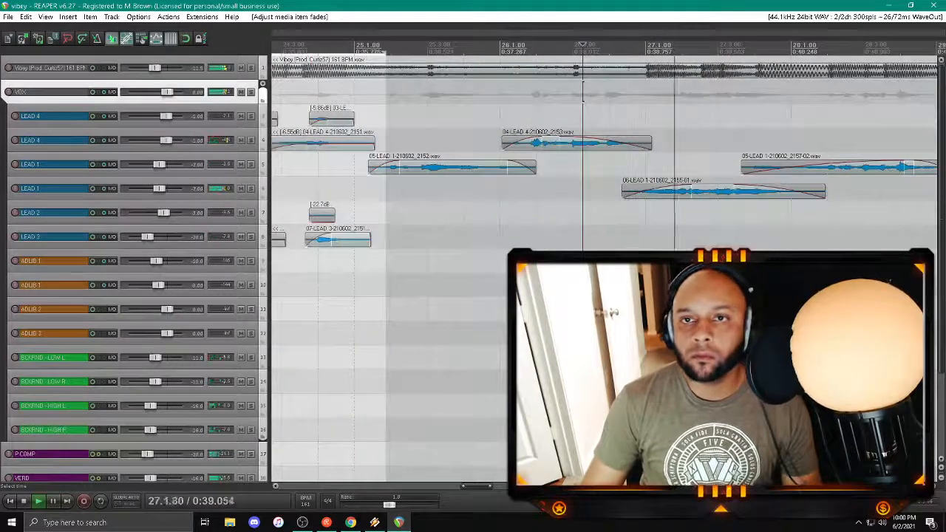
click(561, 92)
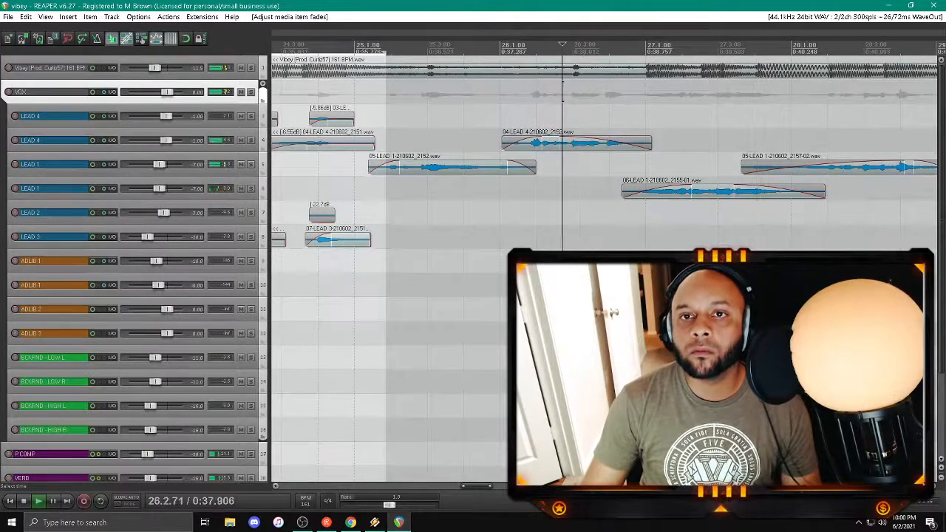
scroll(561, 92, down, 5)
drag(477, 487, 536, 488)
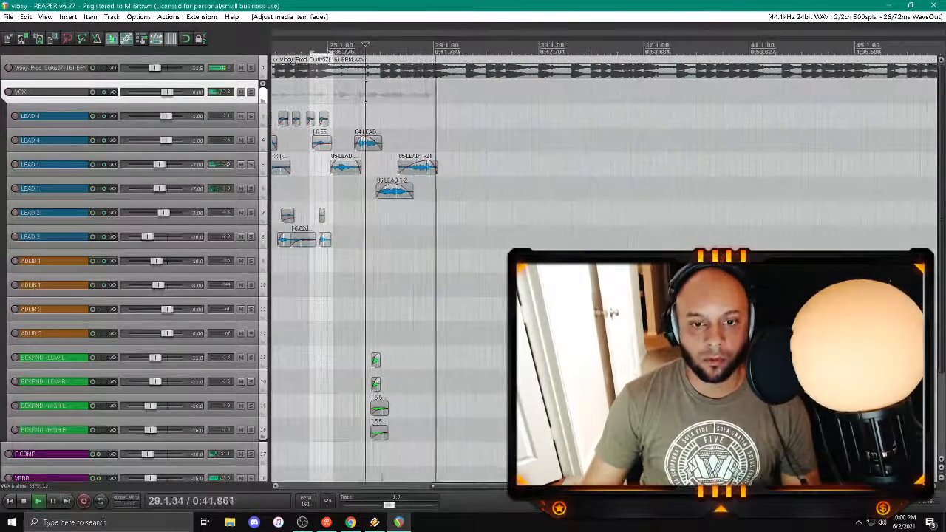
drag(473, 486, 480, 486)
Step: Select the lower LEAD 1 clip near bar 27 and arm the lower LEAD 4 track for recording
click(367, 192)
scroll(367, 193, down, 3)
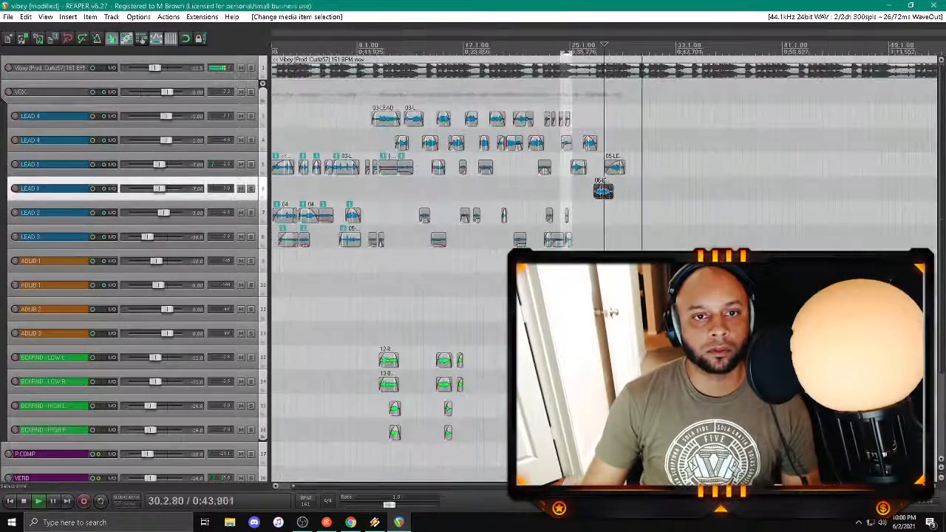
drag(377, 487, 483, 486)
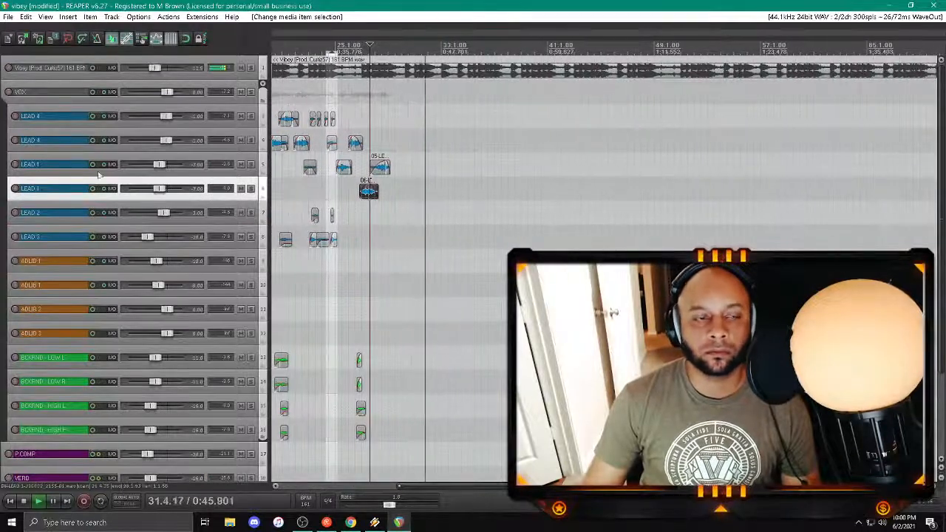
click(14, 140)
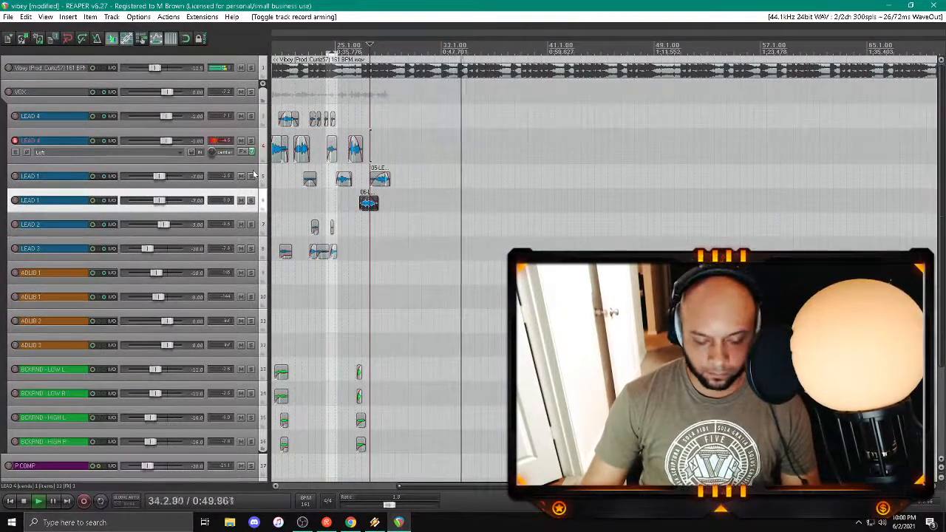
Step: Play back from just after bar 27, disarming and re-arming the lower LEAD 4 track
key(space)
key(space)
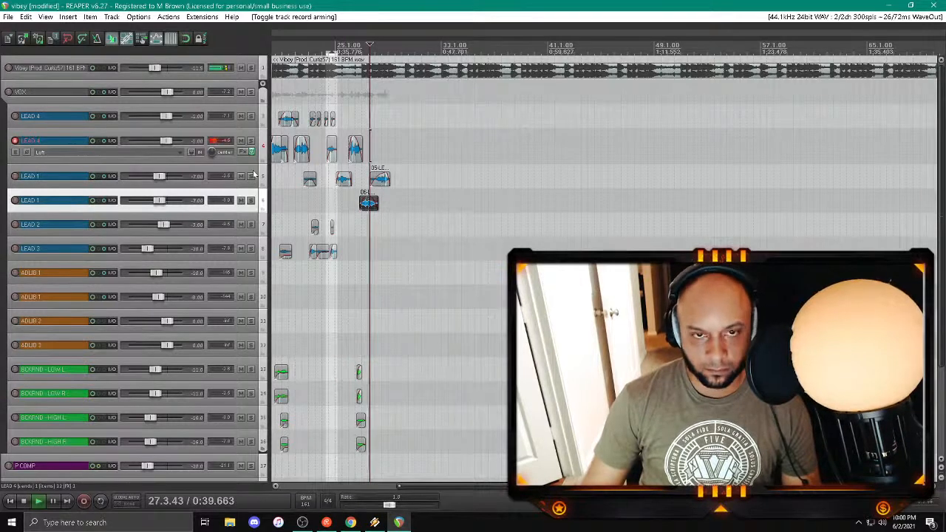
click(15, 141)
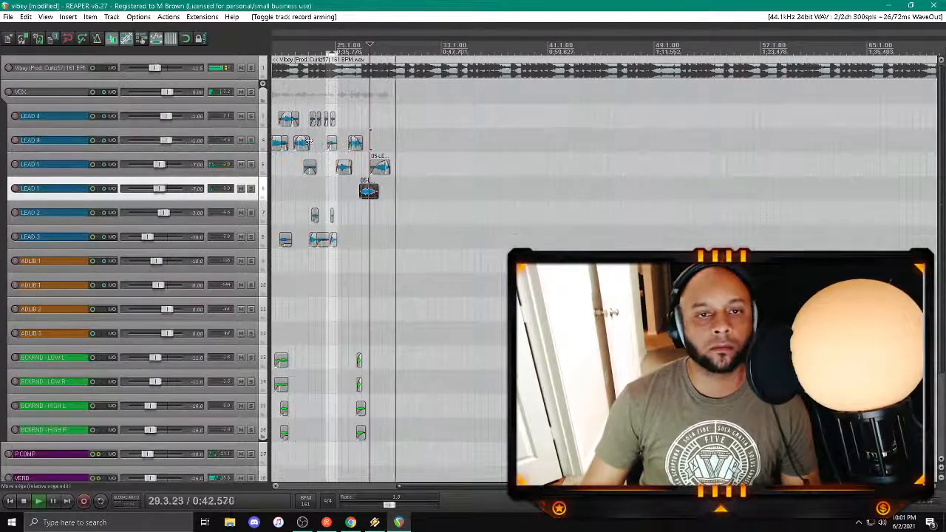
click(15, 140)
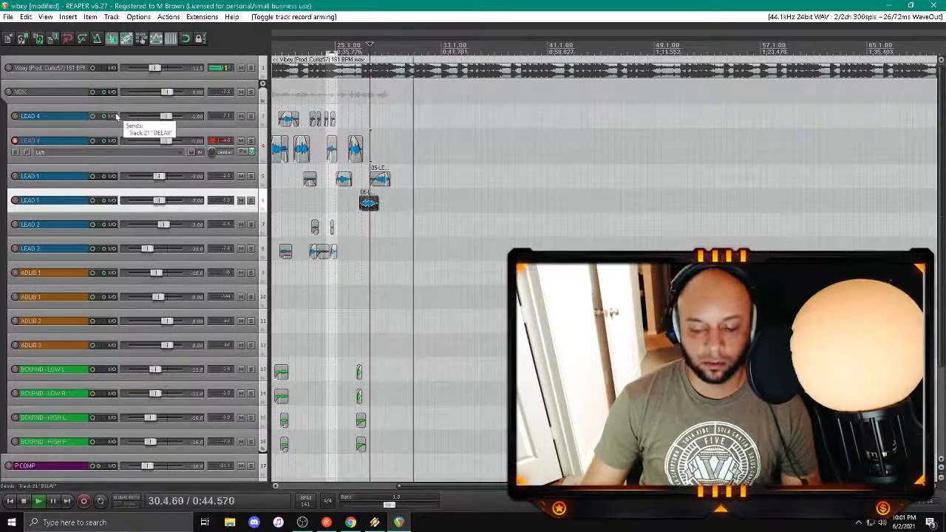
Step: Replay the section from just after bar 27 to about bar 30 several times to rehearse the next lead line
key(space)
key(space)
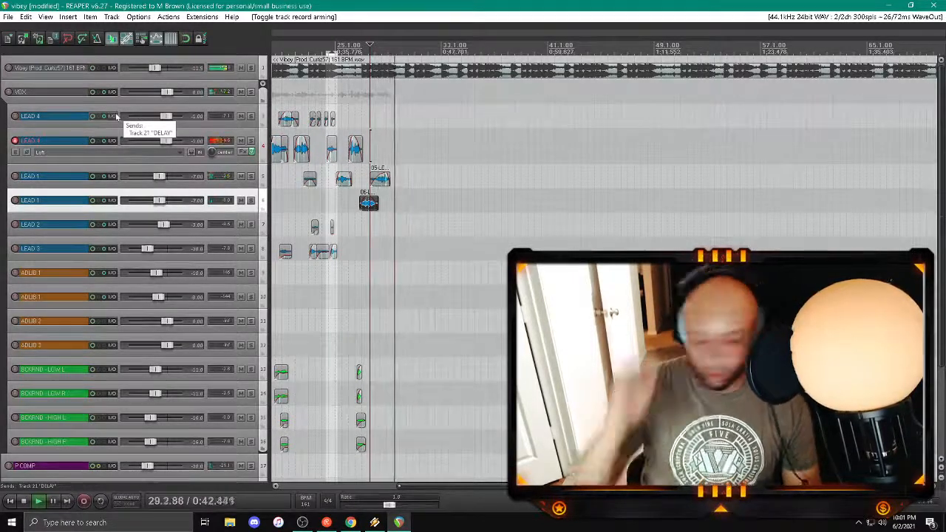
key(space)
key(space)
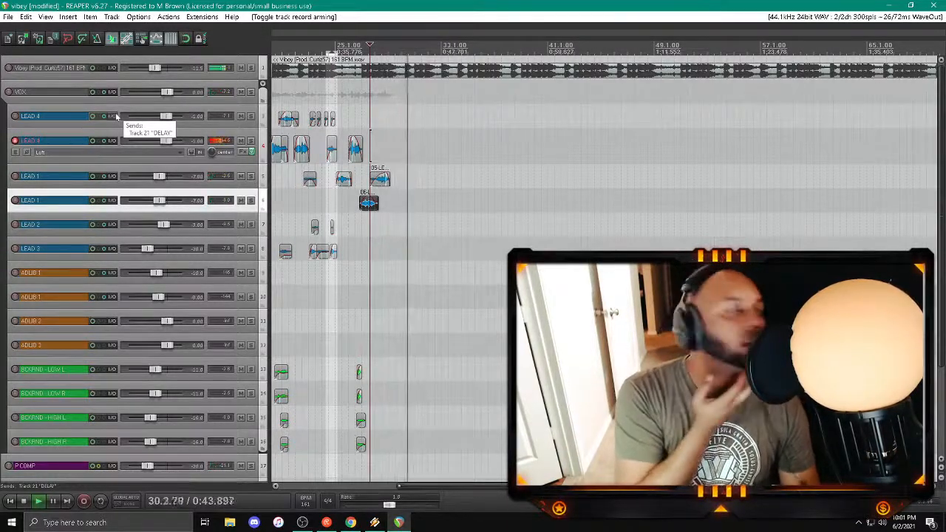
key(space)
key(space)
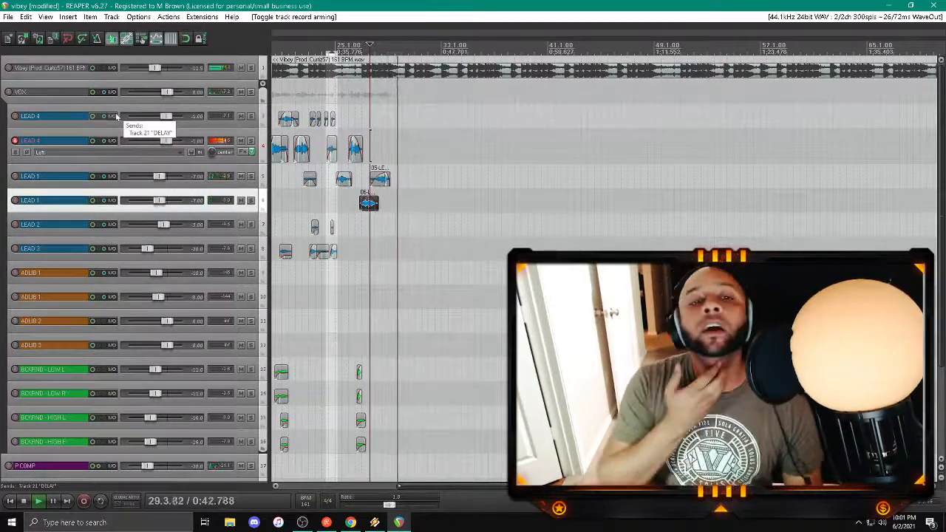
Step: Record the next lead vocal on the lower LEAD 4 track from just before bar 29 and play it back
key(space)
key(space)
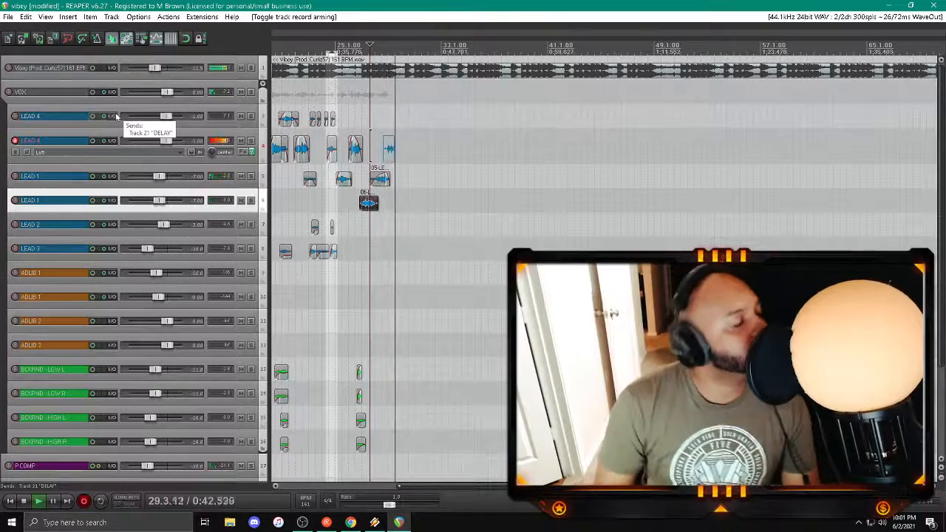
key(space)
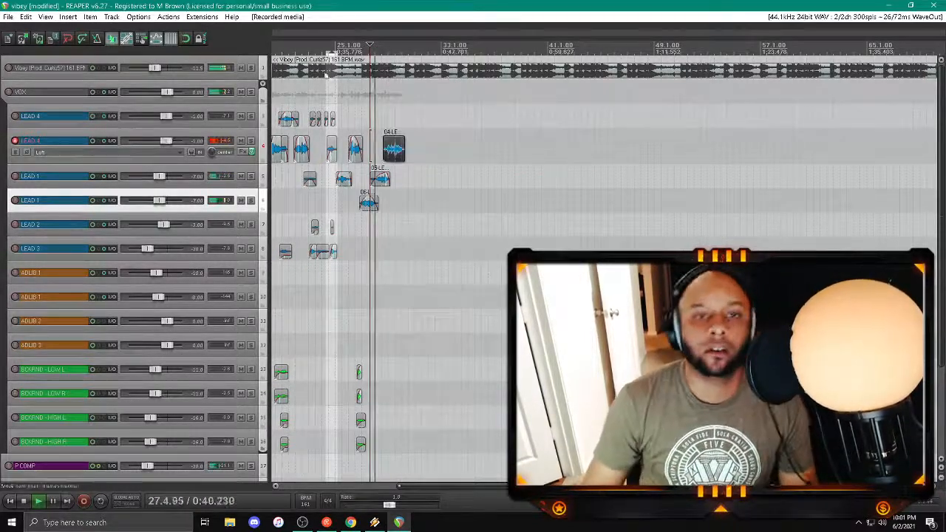
Step: Trim the start of the new LEAD 4 clip to just before bar 29, add a fade-in, and save the project
click(399, 151)
scroll(399, 151, up, 4)
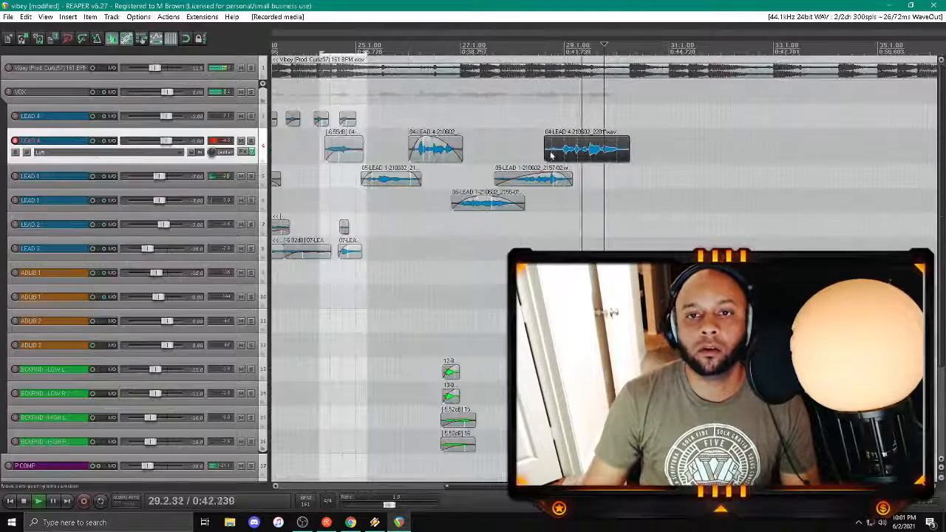
drag(544, 148, 563, 138)
key(space)
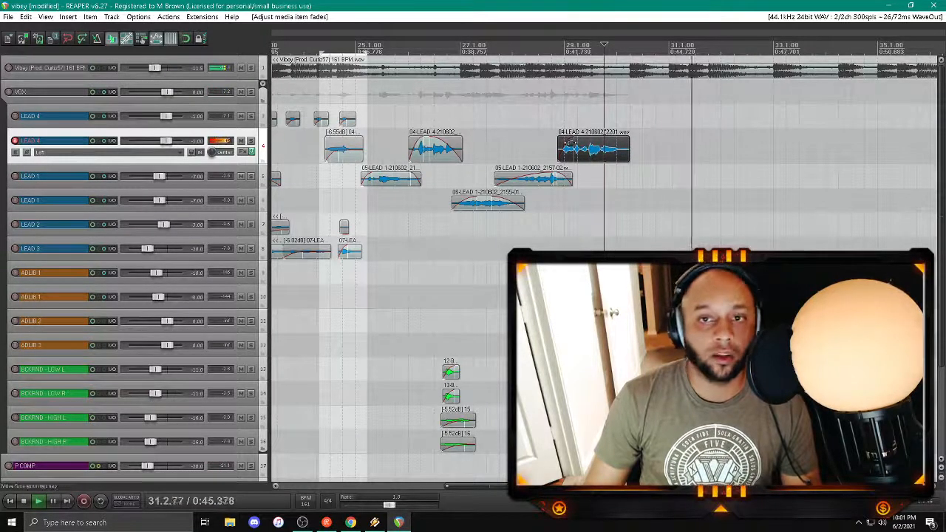
key(ctrl+s)
Step: Trim the end of the new LEAD 4 clip to about bar 30, add a fade-out, and replay it
scroll(580, 148, down, 2)
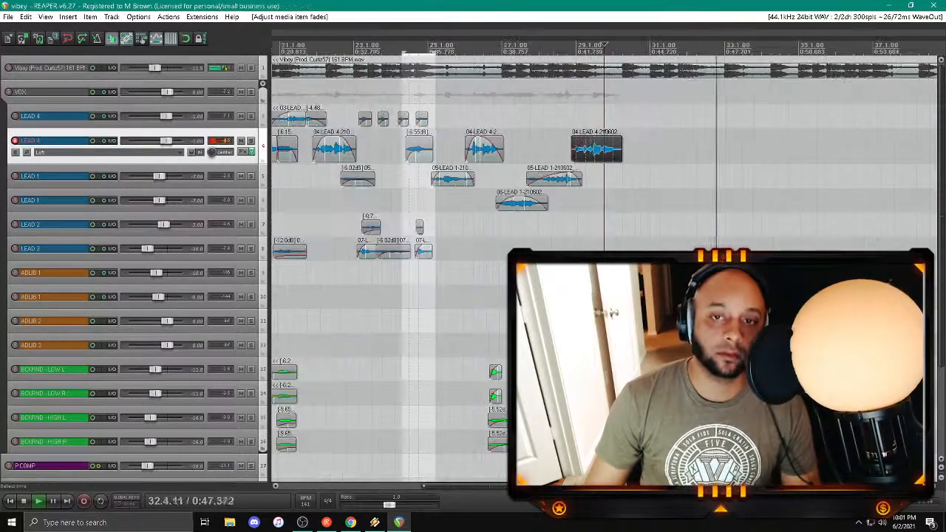
drag(439, 486, 480, 486)
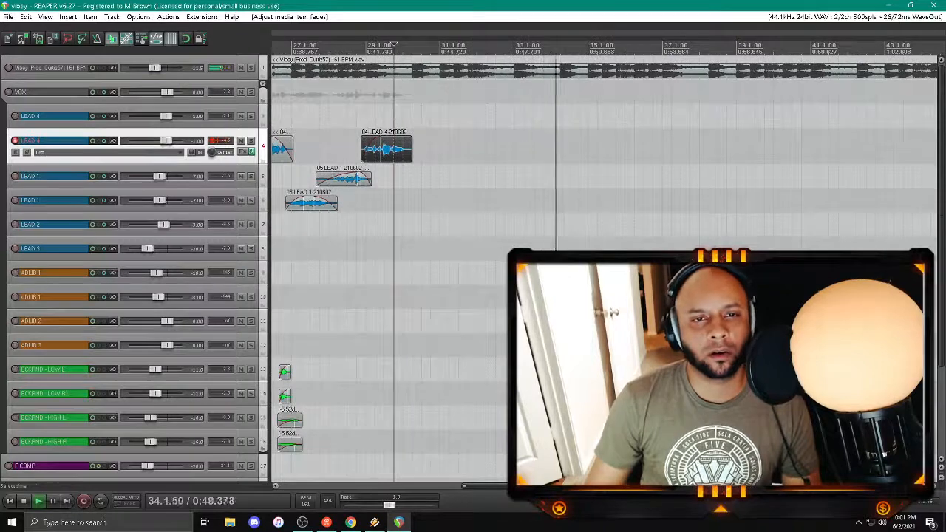
click(340, 249)
drag(412, 156, 407, 153)
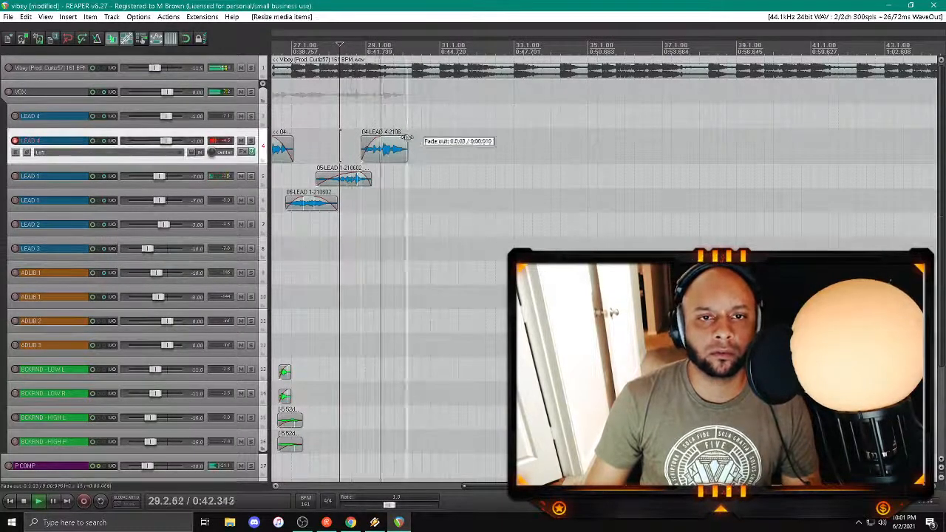
click(360, 200)
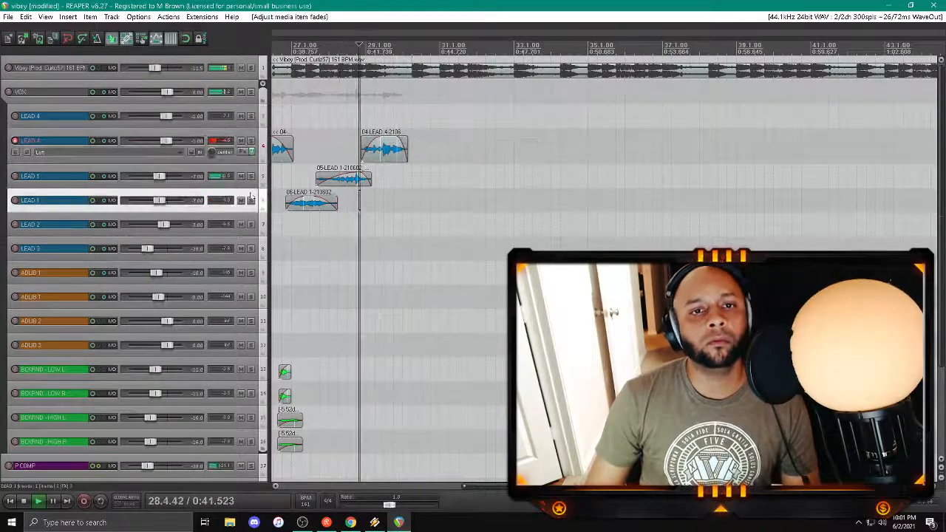
Step: Disarm the lower LEAD 4 track, try arming the upper LEAD 1 track, and replay from about bar 28
click(15, 140)
click(15, 164)
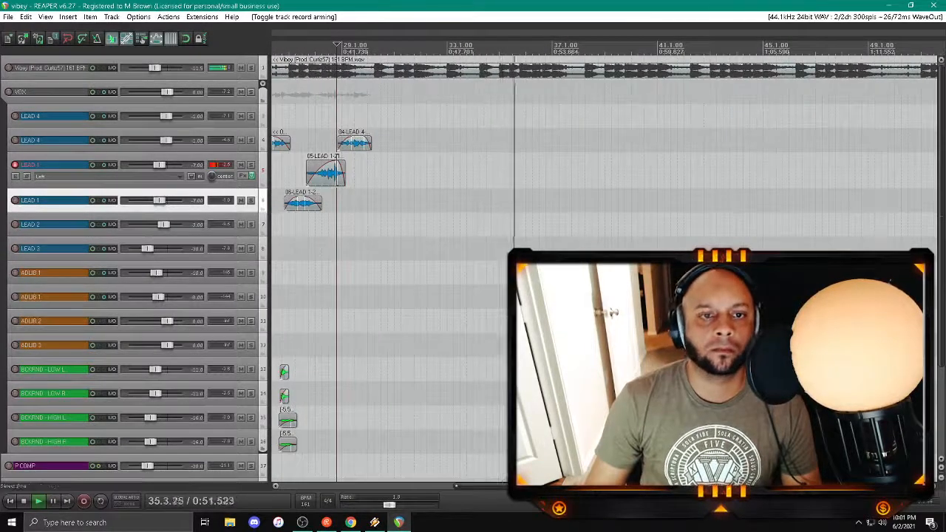
click(324, 118)
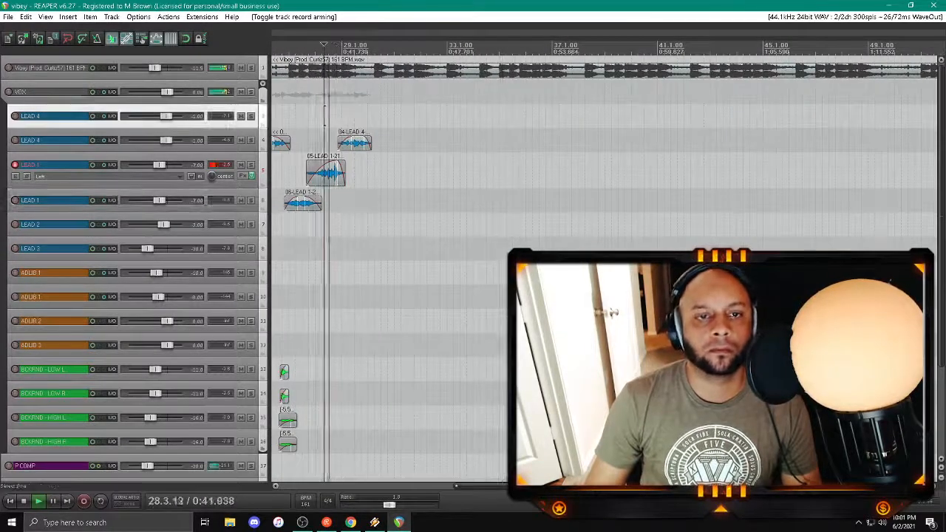
click(14, 164)
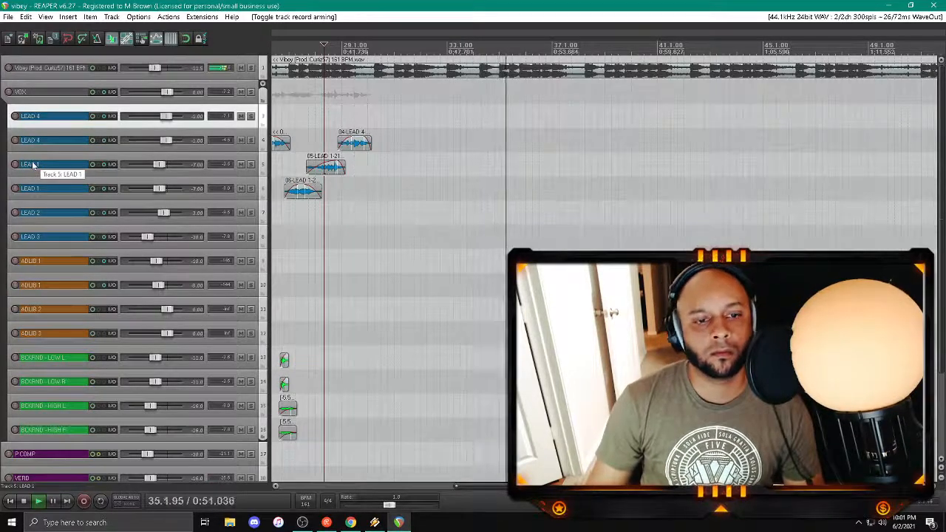
click(325, 116)
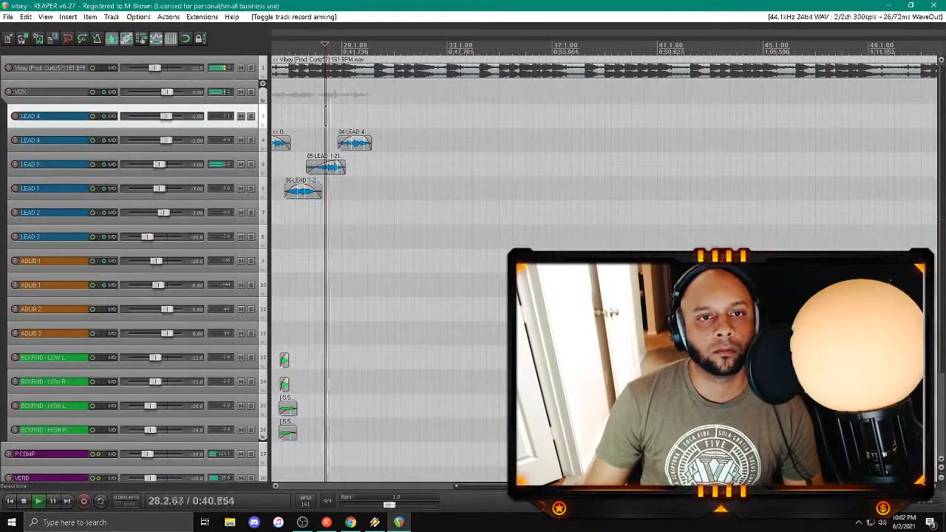
Step: Arm the upper LEAD 1 track, replay from about bar 28, and record a lead vocal after bar 29
click(15, 164)
key(space)
key(space)
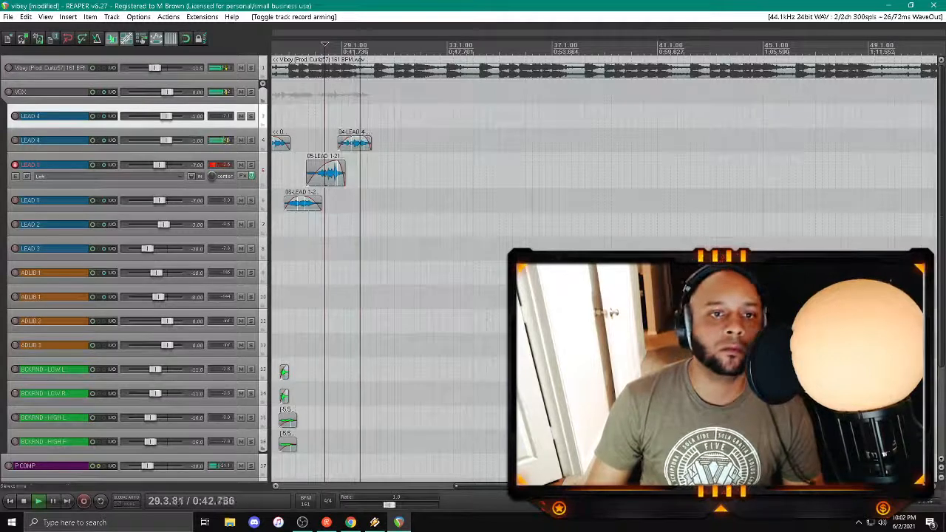
key(space)
key(space)
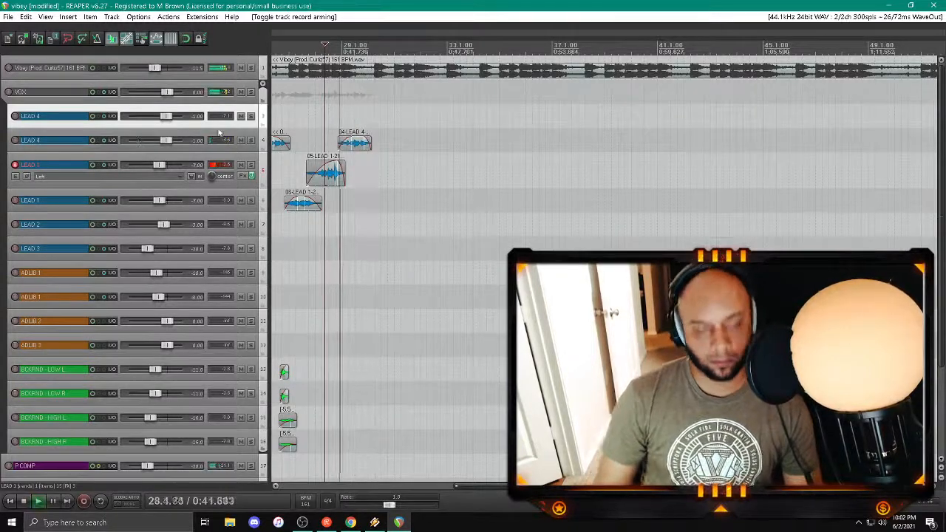
key(ctrl+r)
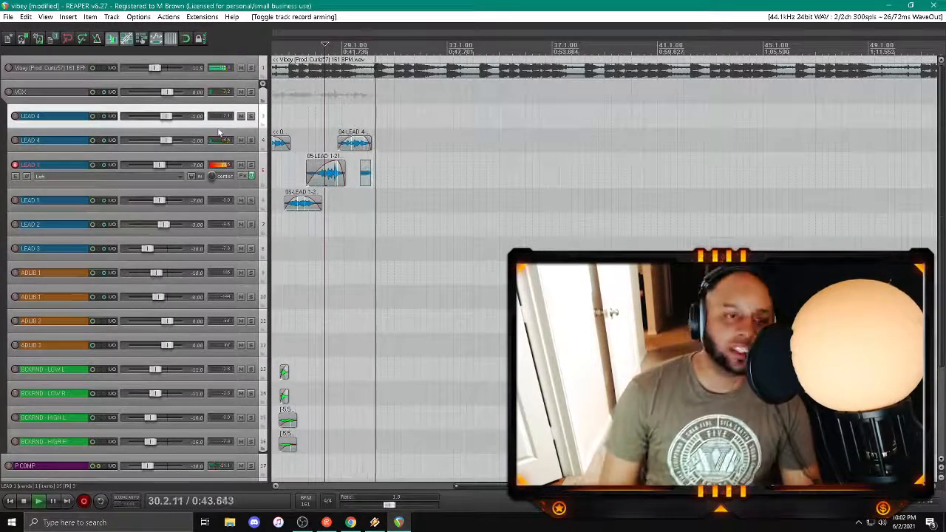
key(space)
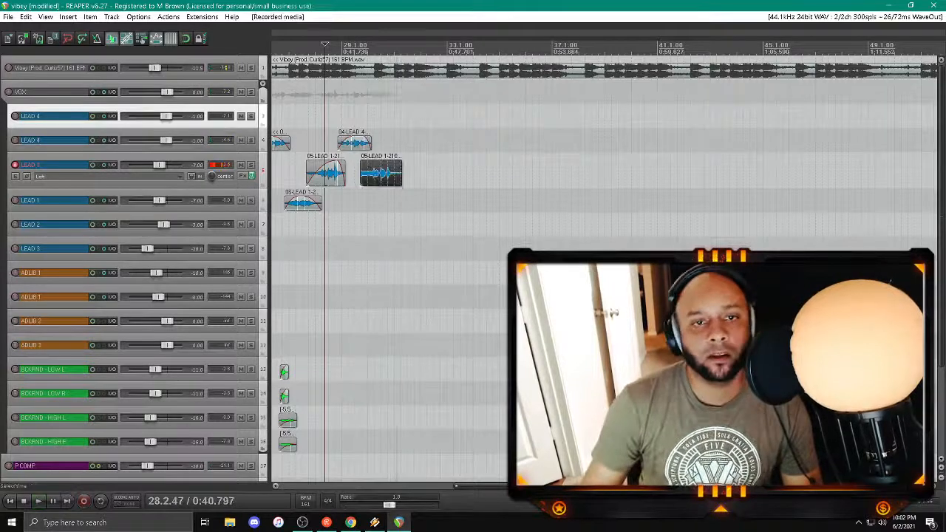
Step: Try trimming the start of the new upper LEAD 1 clip to about bar 30 and replay from after bar 29
click(375, 177)
click(356, 199)
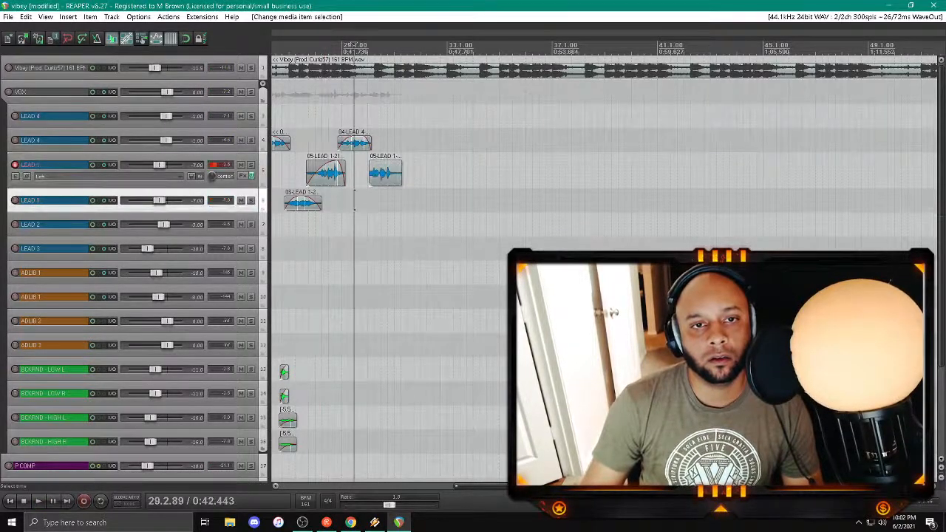
key(space)
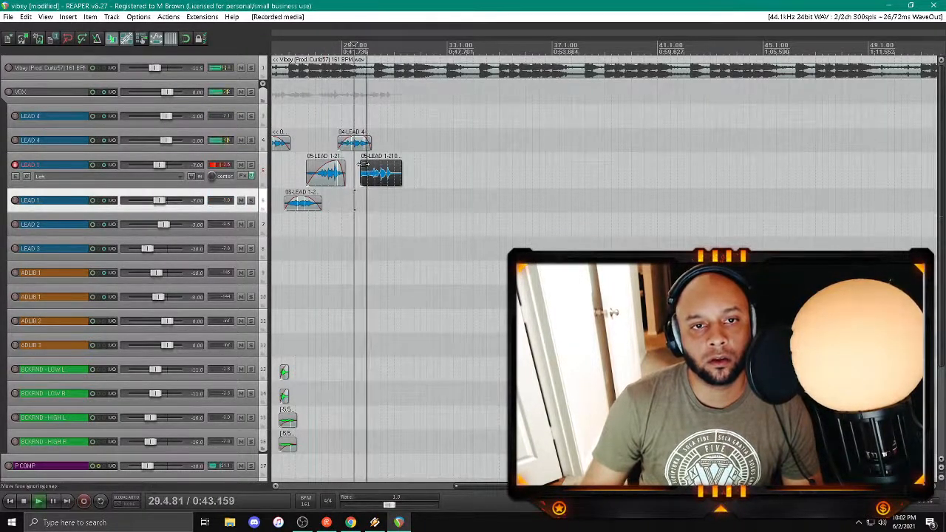
Step: Trim the end of the new upper LEAD 1 clip to about bar 31, fade it in and out, and replay it
click(380, 172)
drag(402, 173, 396, 173)
click(365, 223)
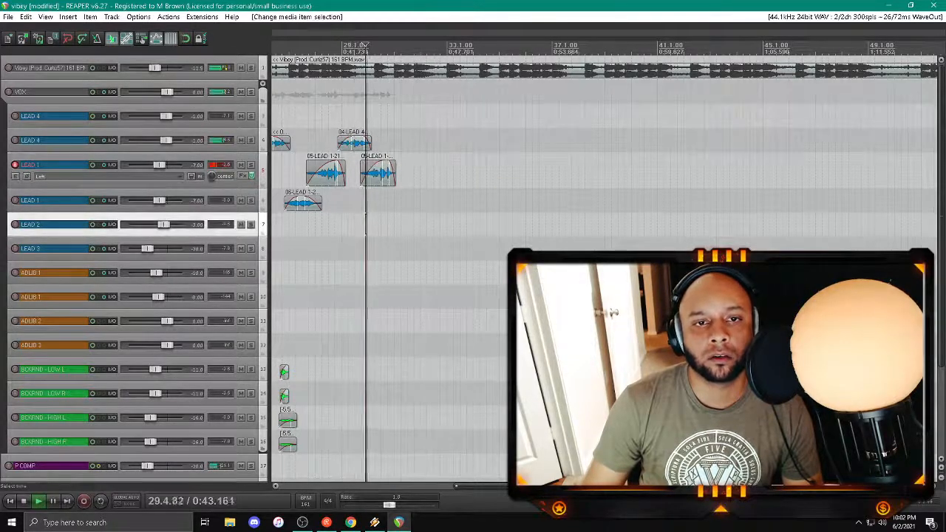
Step: Disarm the upper LEAD 1 track and arm the BCKRND - HIGH L track for recording
scroll(366, 223, down, 4)
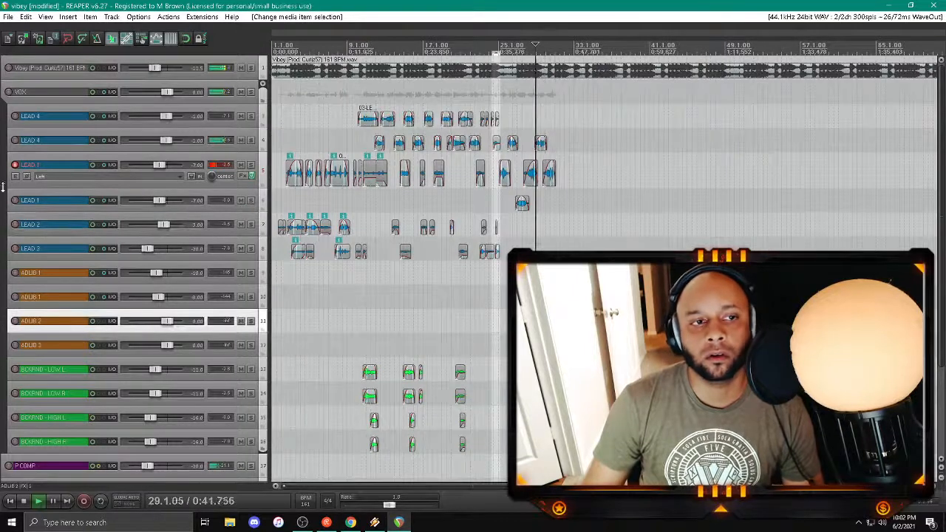
click(14, 165)
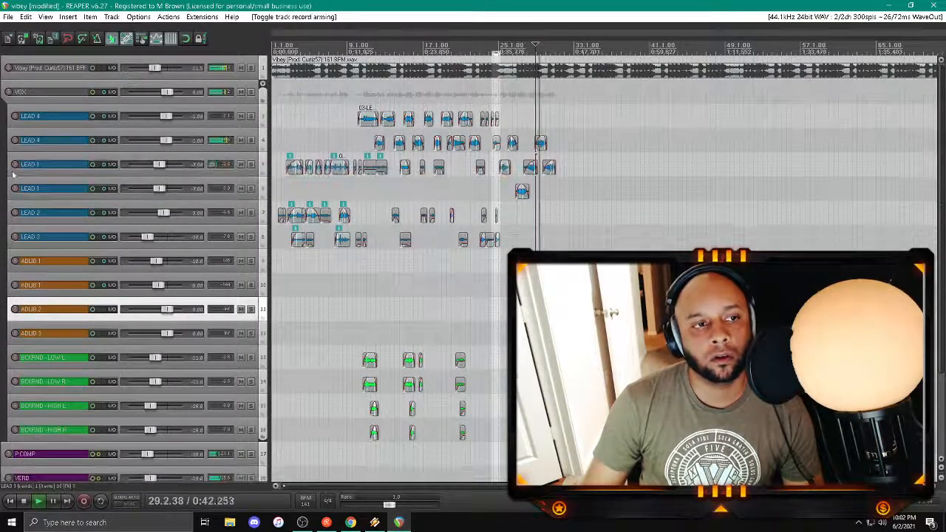
click(14, 405)
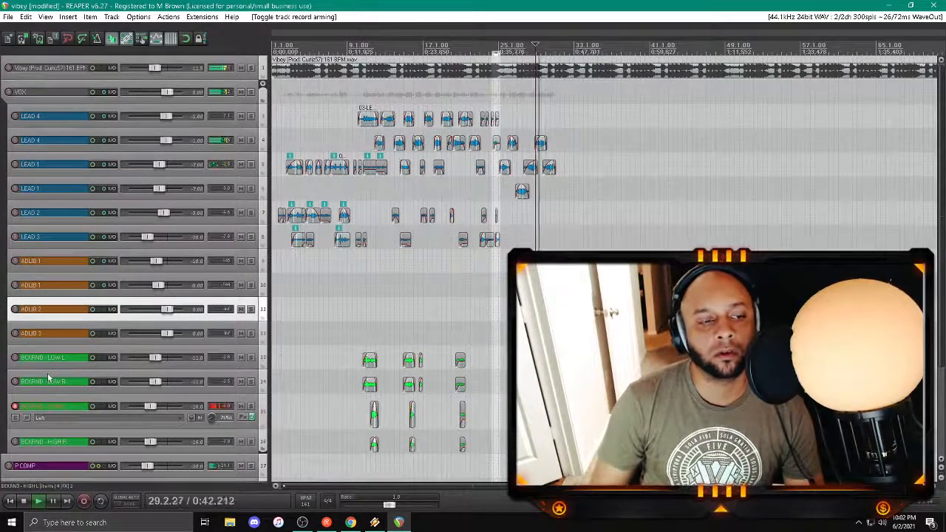
Step: Record a backing vocal take on BCKRND - HIGH L around bar 30 and discard its recorded file
key(ctrl+r)
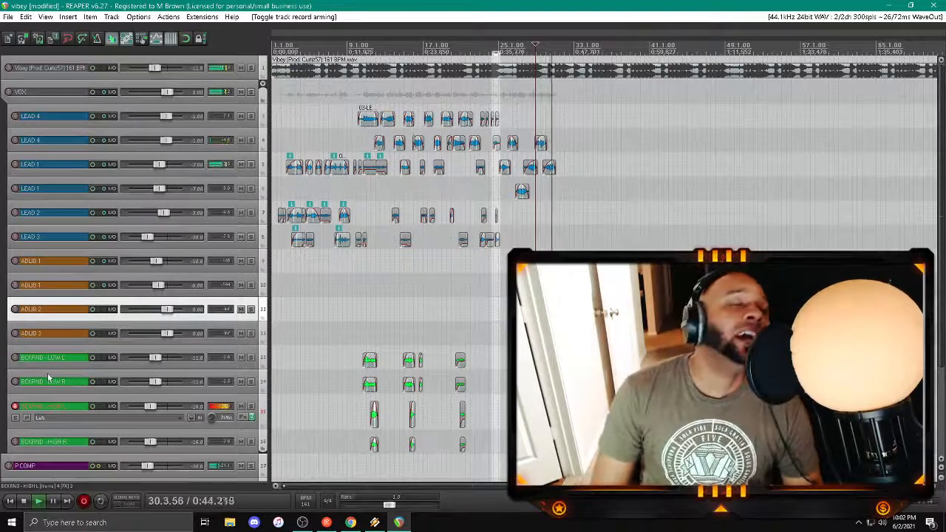
key(space)
click(573, 323)
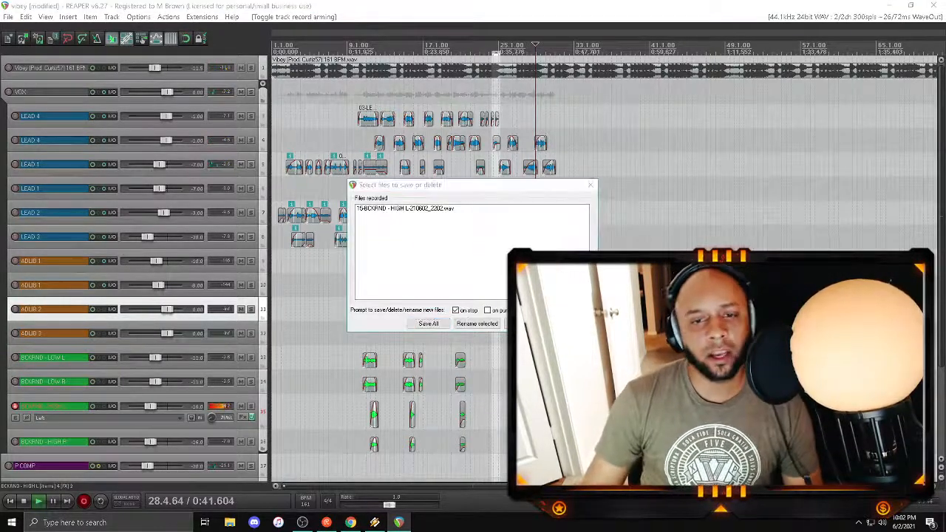
key(Return)
Step: Record another backing vocal take on BCKRND - HIGH L around bar 30 and keep the recorded file
key(ctrl+r)
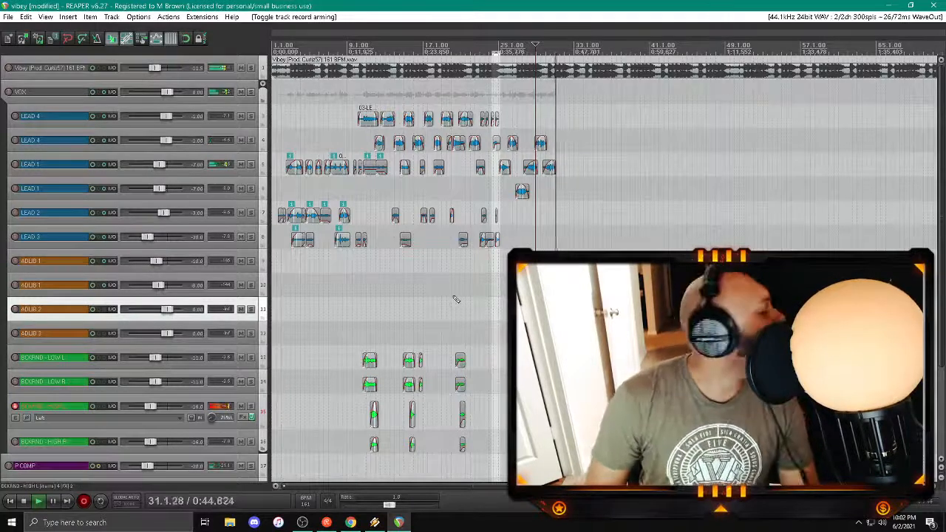
key(space)
key(Return)
Step: Switch recording from BCKRND - HIGH L to BCKRND - HIGH R and record the matching backing vocal around bar 30
click(15, 441)
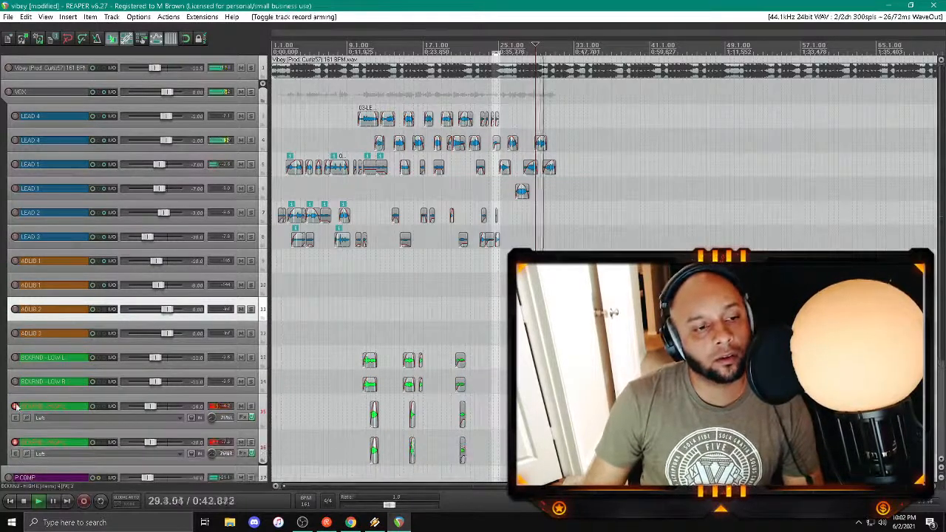
click(15, 405)
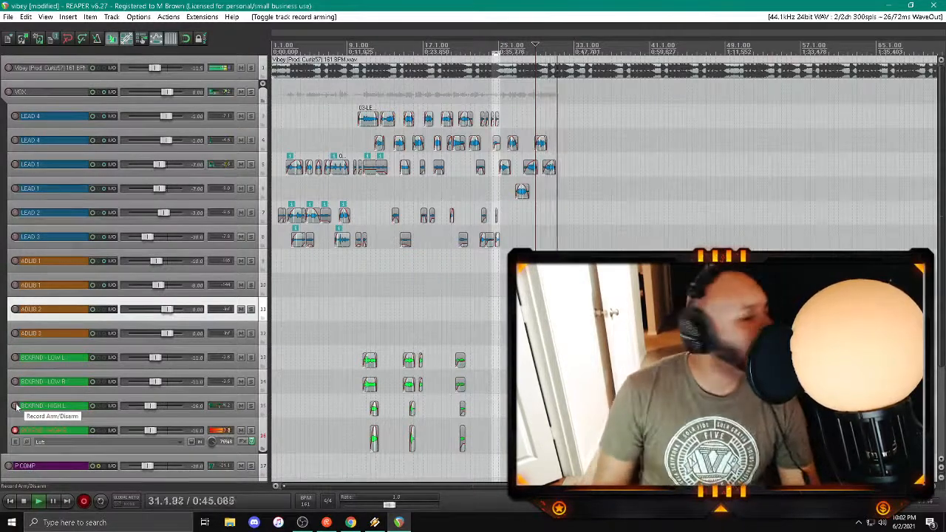
key(space)
Step: Split the new takes on BCKRND - HIGH L and BCKRND - HIGH R shortly after bar 30
click(551, 436)
scroll(551, 436, up, 5)
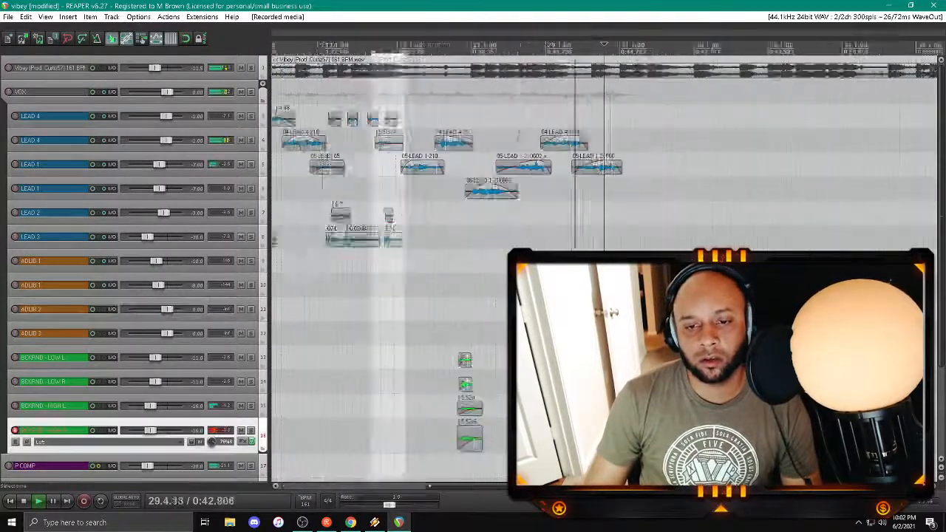
click(591, 436)
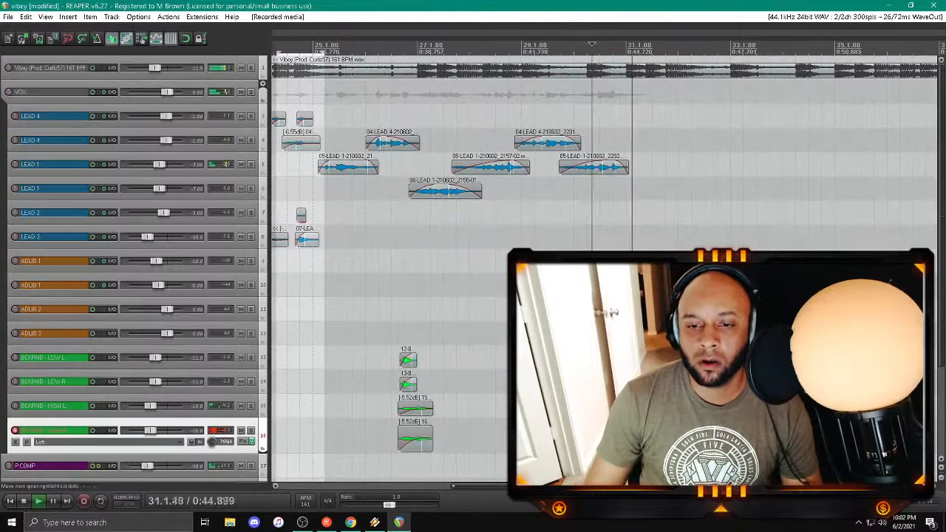
shift+click(593, 409)
key(s)
drag(592, 409, 596, 408)
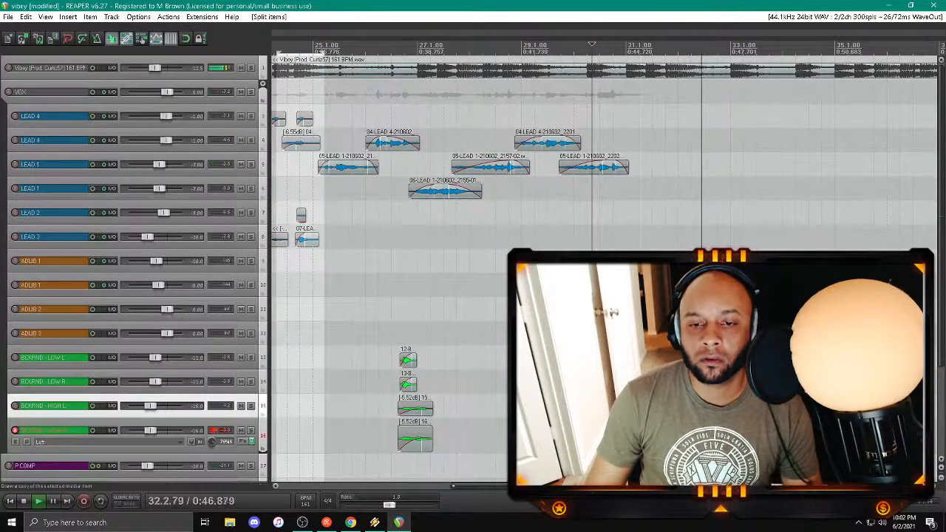
scroll(603, 328, up, 2)
scroll(602, 329, down, 3)
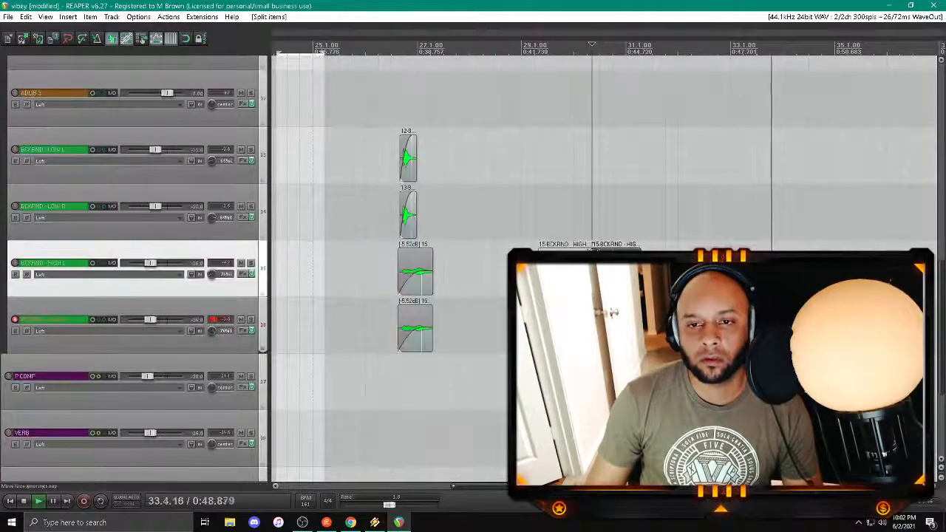
Step: Fade in the kept portions of the new high backing takes and delete the portions before the split on both tracks
drag(593, 254, 625, 255)
click(578, 382)
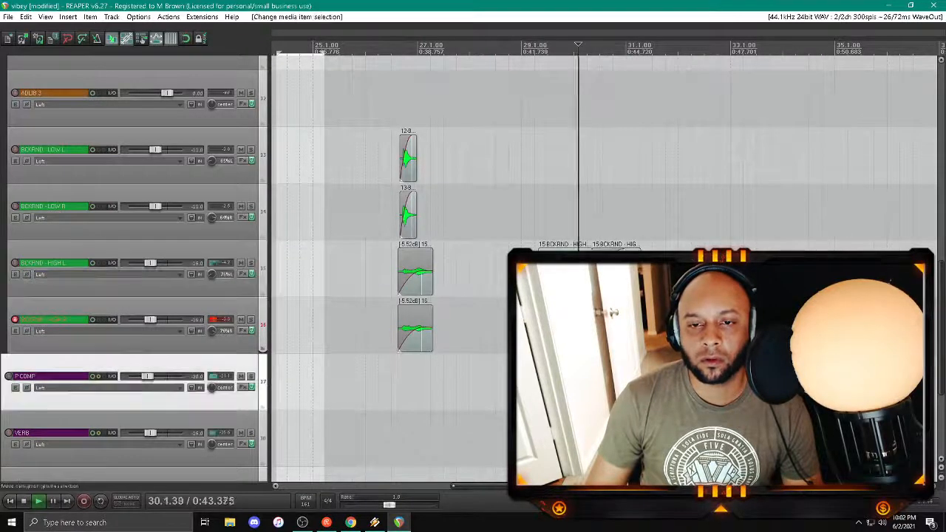
click(566, 325)
ctrl+click(566, 271)
key(Delete)
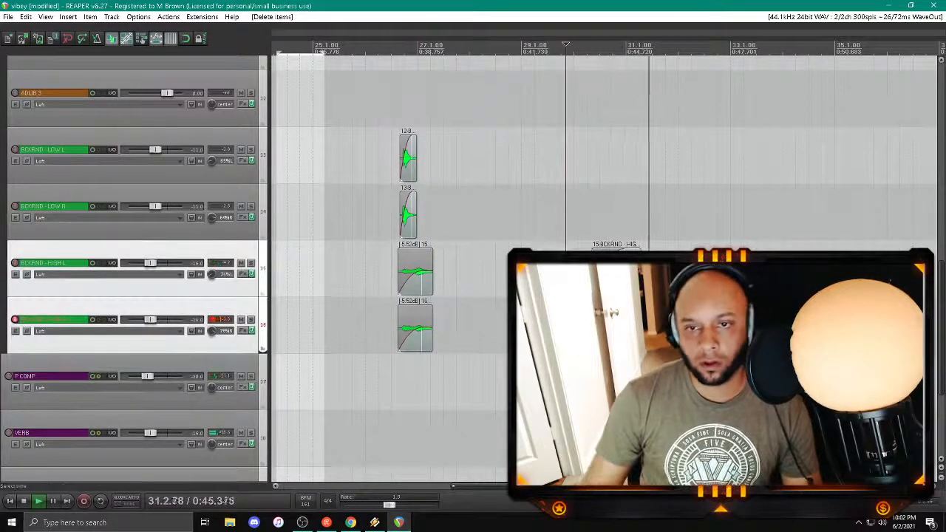
Step: Lower the item volume of the trimmed high backing takes on both tracks to about -5.49 dB
click(593, 382)
scroll(593, 382, up, 4)
scroll(594, 382, up, 2)
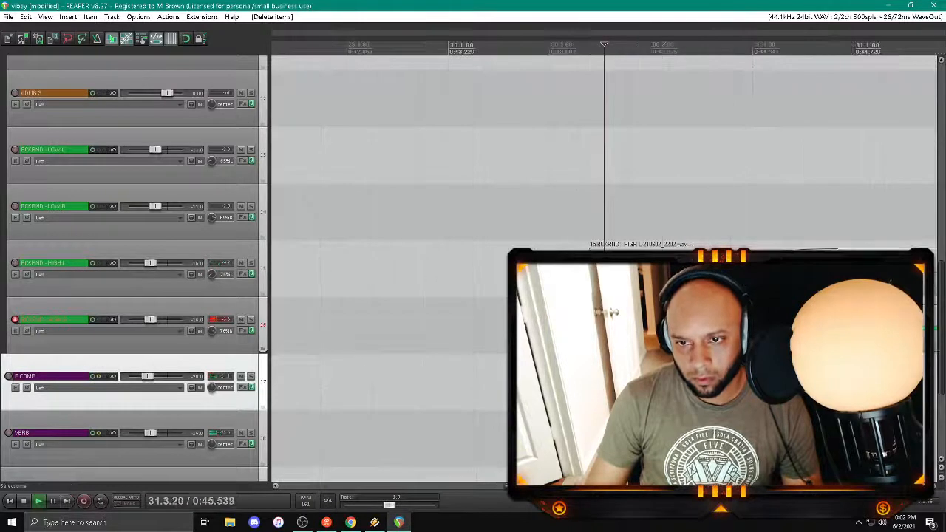
click(660, 382)
scroll(661, 382, down, 4)
click(667, 325)
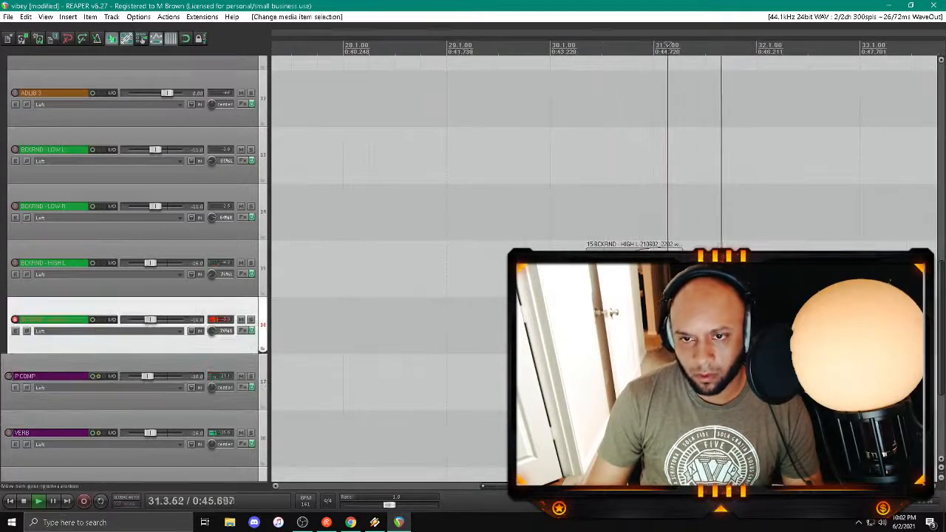
ctrl+click(669, 272)
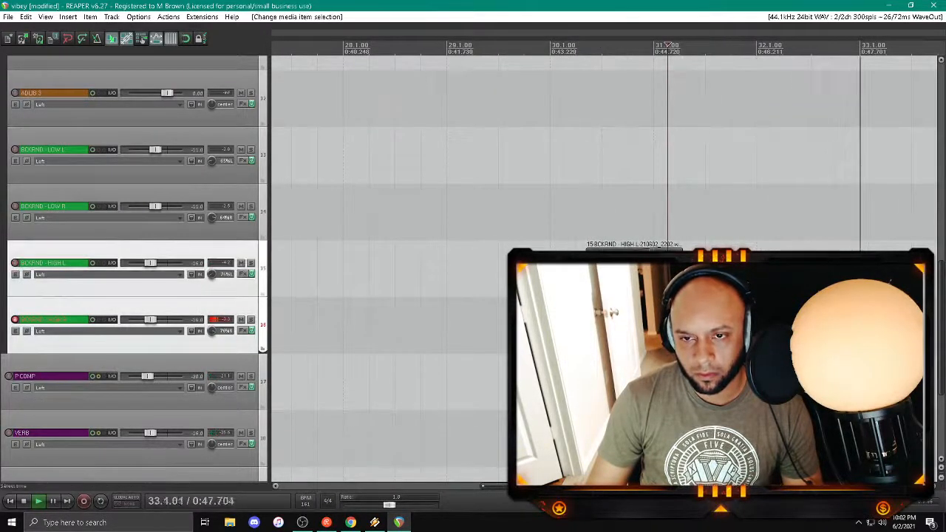
drag(659, 248, 659, 264)
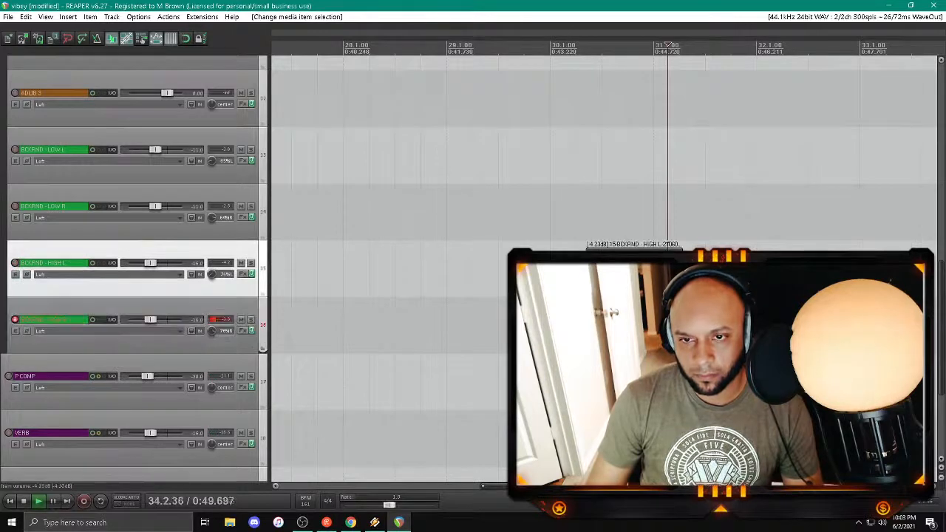
key(Up)
Step: Play the arrangement from bar 30 to check the trimmed high backing vocals against the mix
click(551, 46)
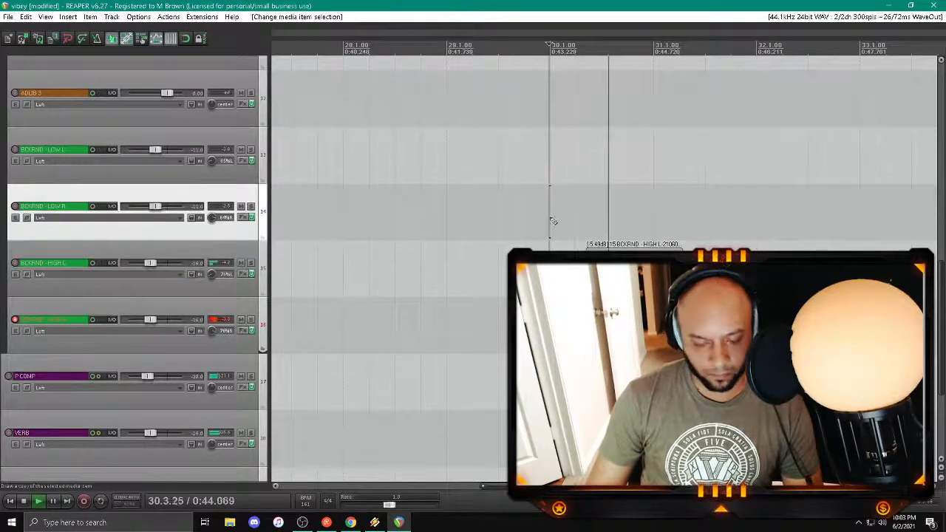
scroll(549, 44, down, 5)
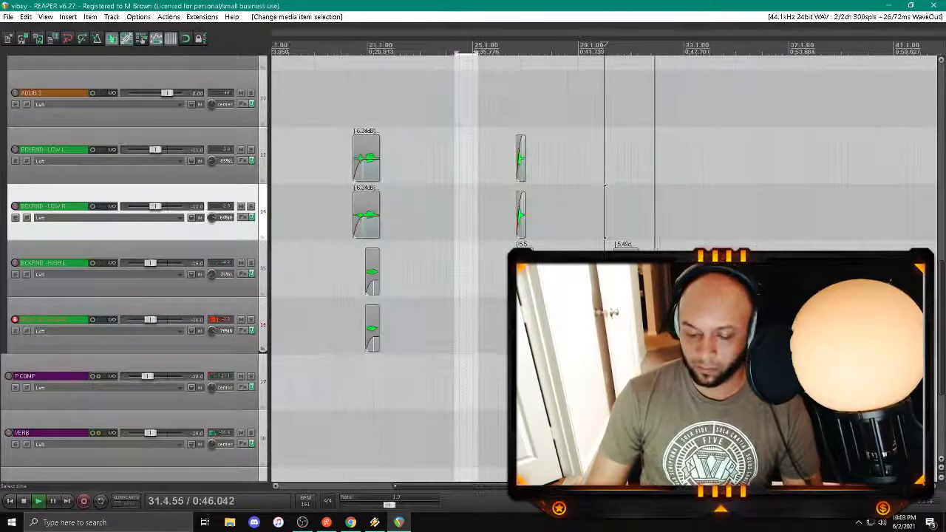
scroll(604, 46, down, 3)
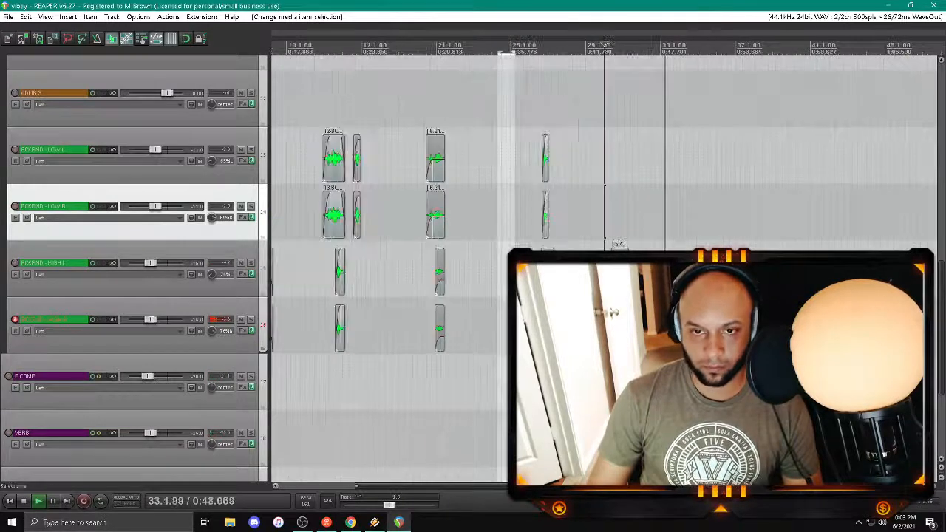
key(space)
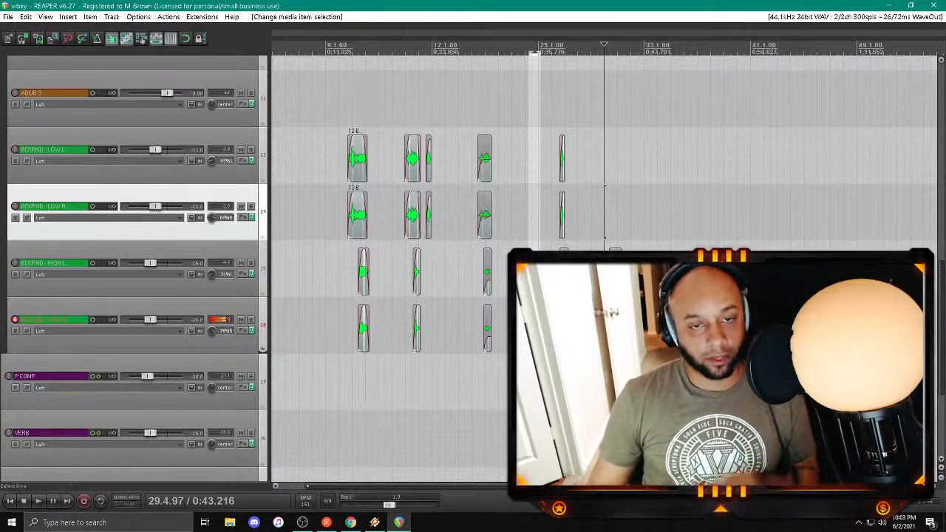
Step: Disarm the BCKRND - HIGH R track and save the project
scroll(604, 266, down, 2)
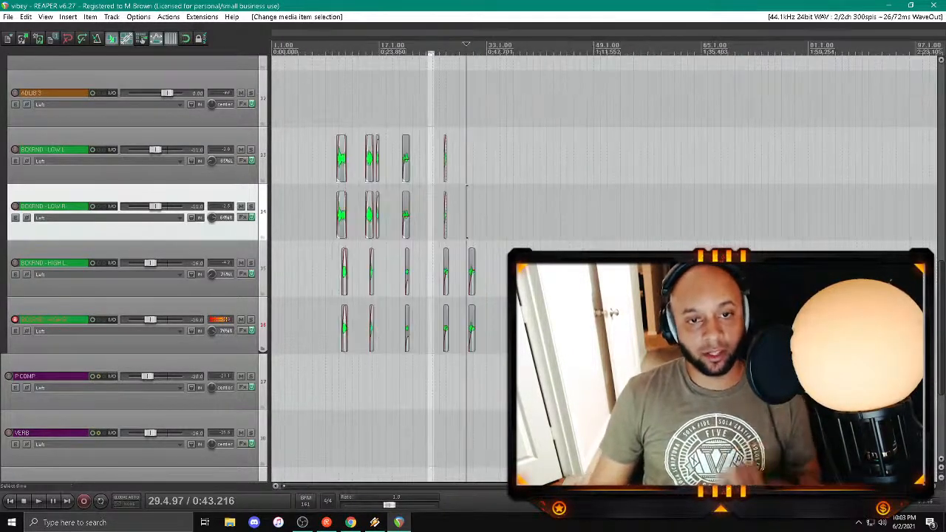
click(15, 320)
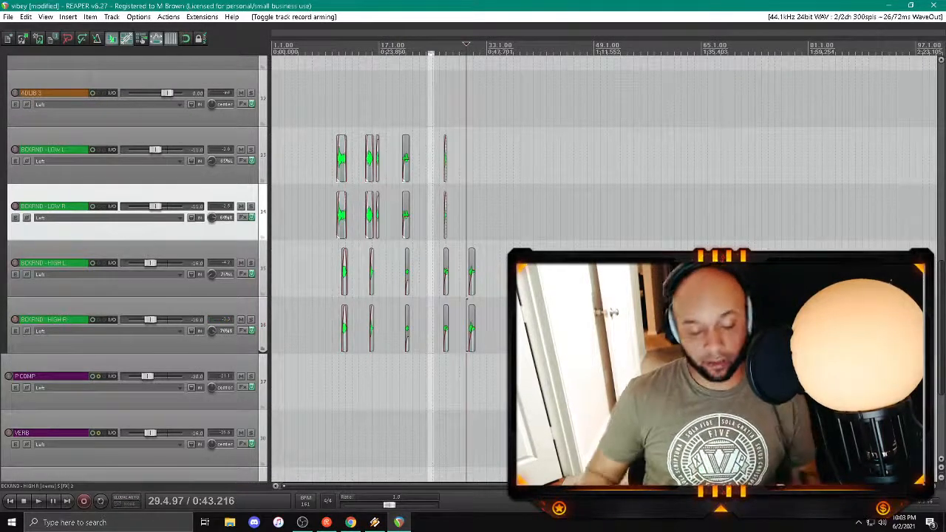
key(ctrl+s)
Step: Delete the two empty adlib tracks between the ADLIB 1 pair and BCKRND - LOW L, and save the project
scroll(368, 270, down, 3)
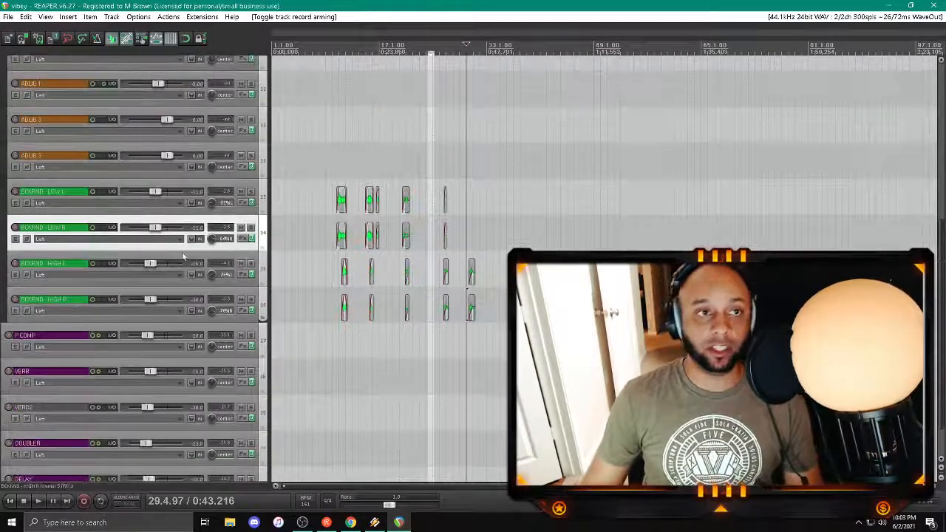
scroll(157, 236, up, 5)
scroll(159, 240, down, 2)
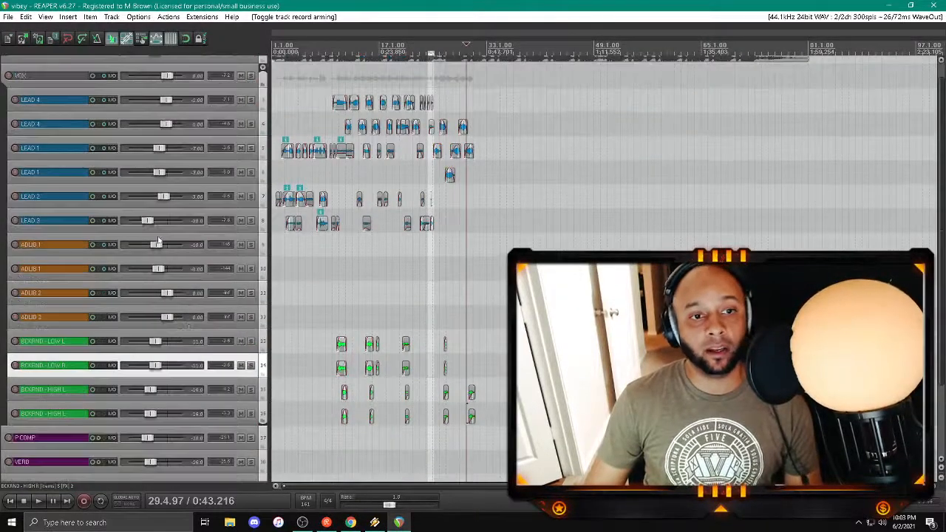
click(95, 311)
shift+click(96, 287)
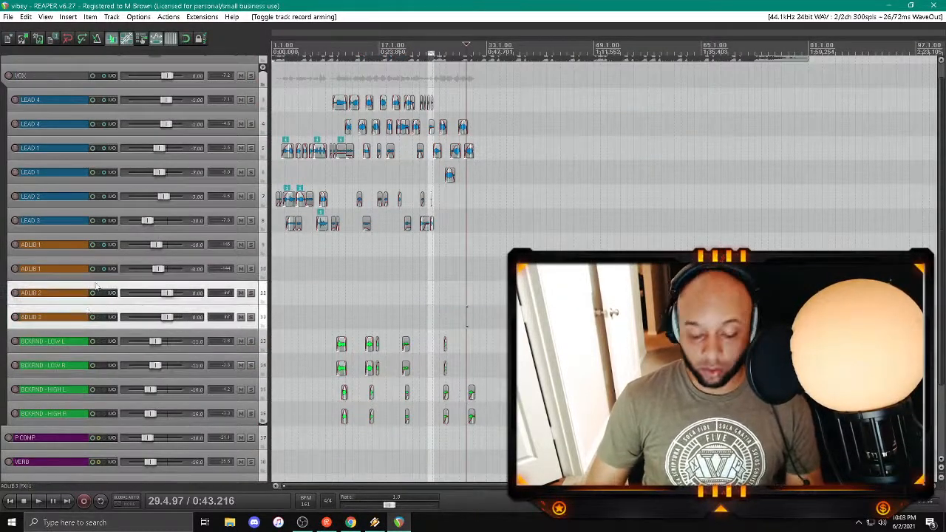
key(Delete)
key(Return)
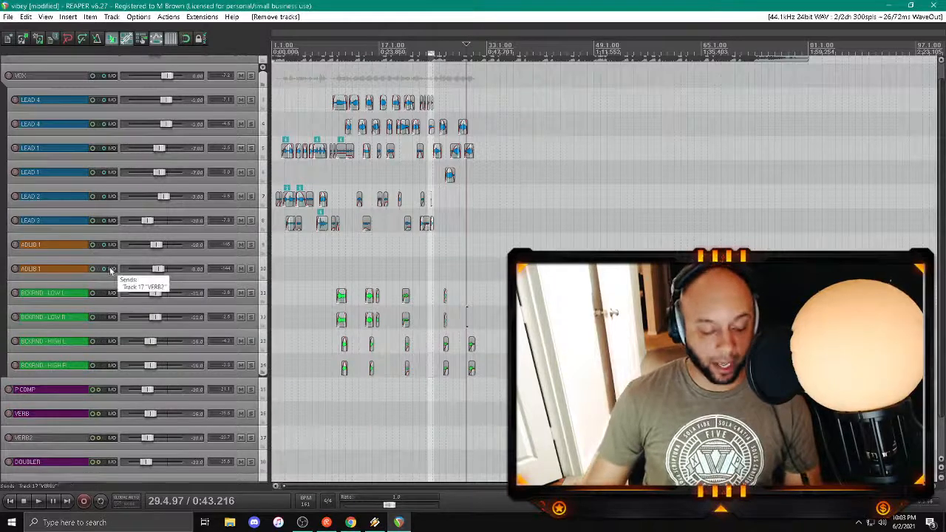
key(ctrl+s)
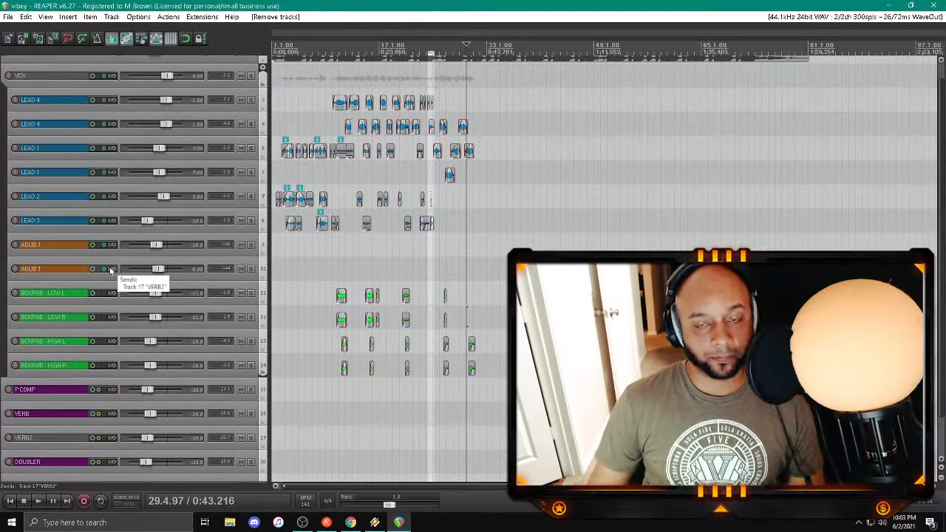
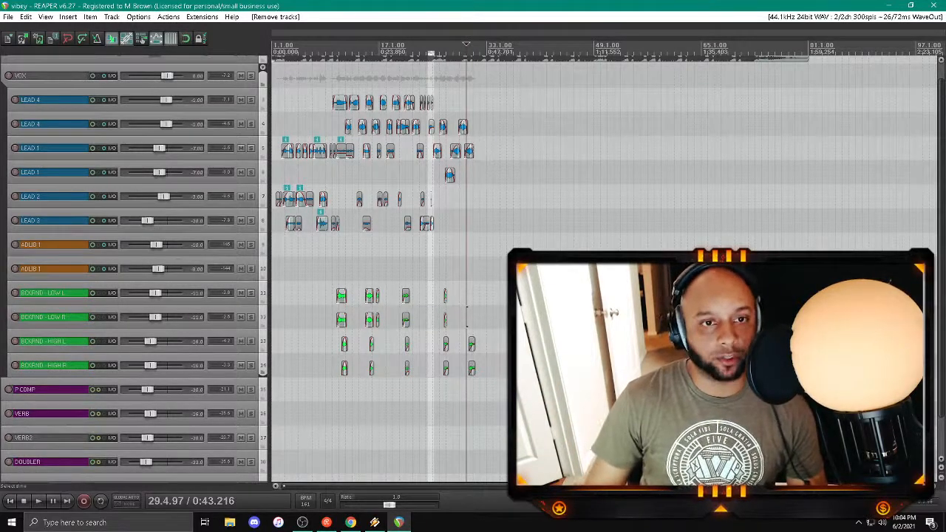
Step: Play from about bar 27 and arm the lower LEAD 1 track for recording
click(447, 247)
key(space)
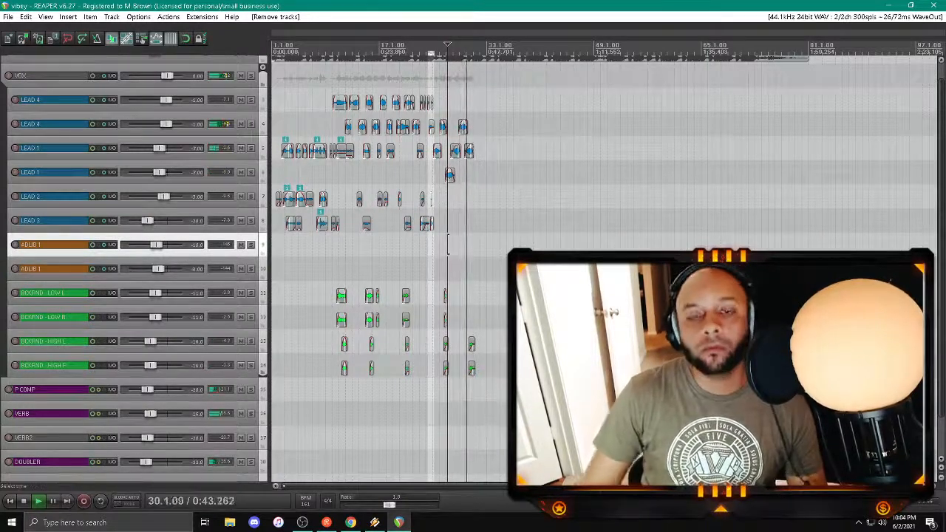
click(16, 173)
scroll(226, 198, up, 1)
scroll(226, 198, up, 3)
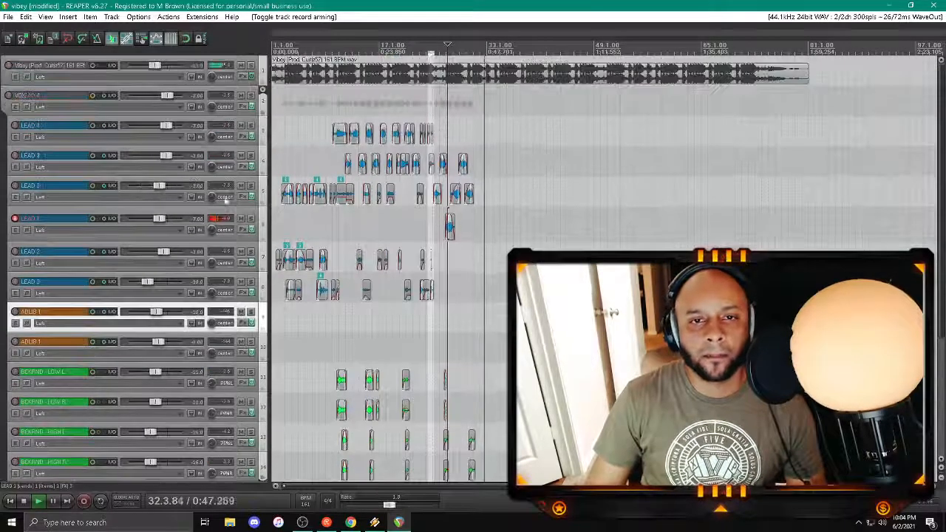
scroll(380, 169, up, 4)
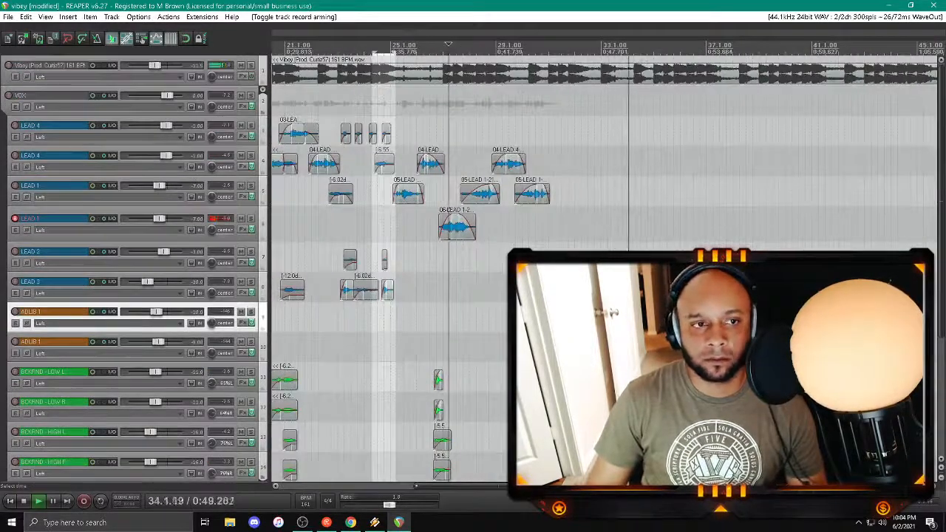
Step: Play the lead vocals repeatedly from about bar 28 to bar 33 to check where the next line fits
click(460, 133)
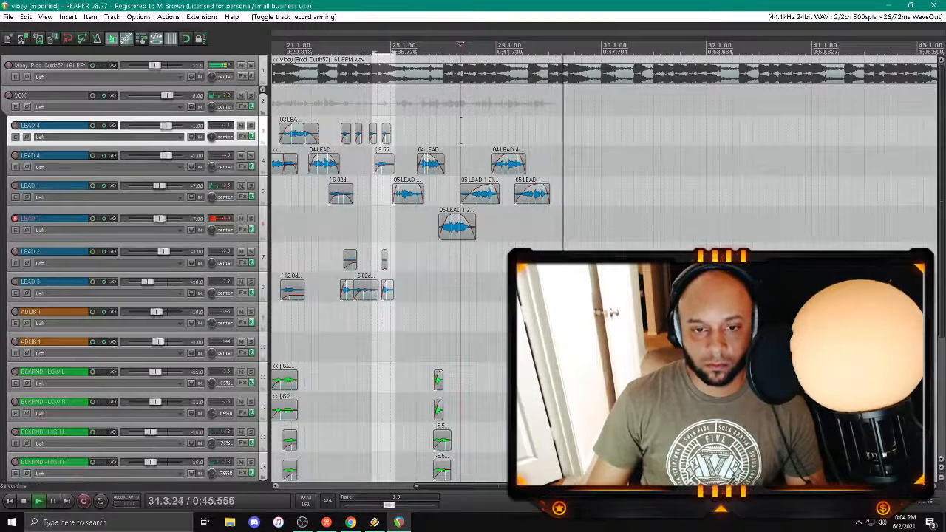
drag(448, 486, 471, 487)
click(406, 317)
key(space)
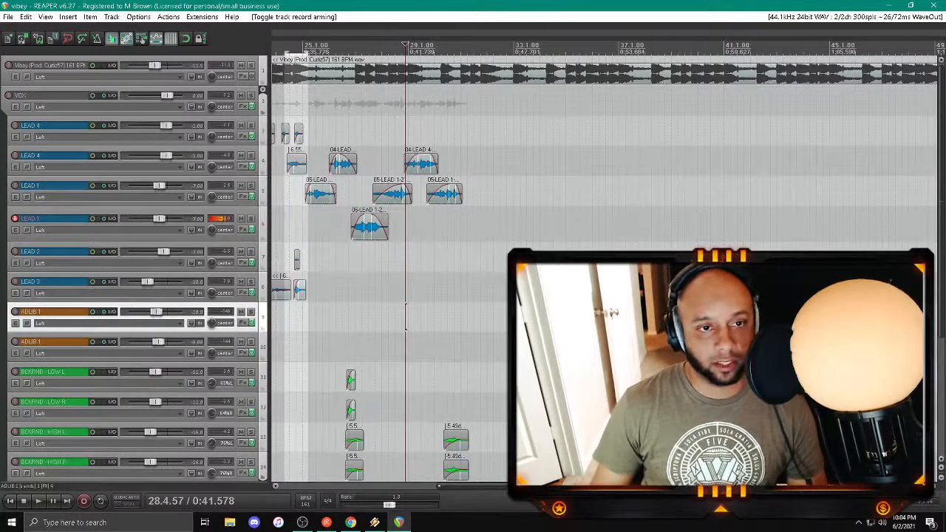
key(space)
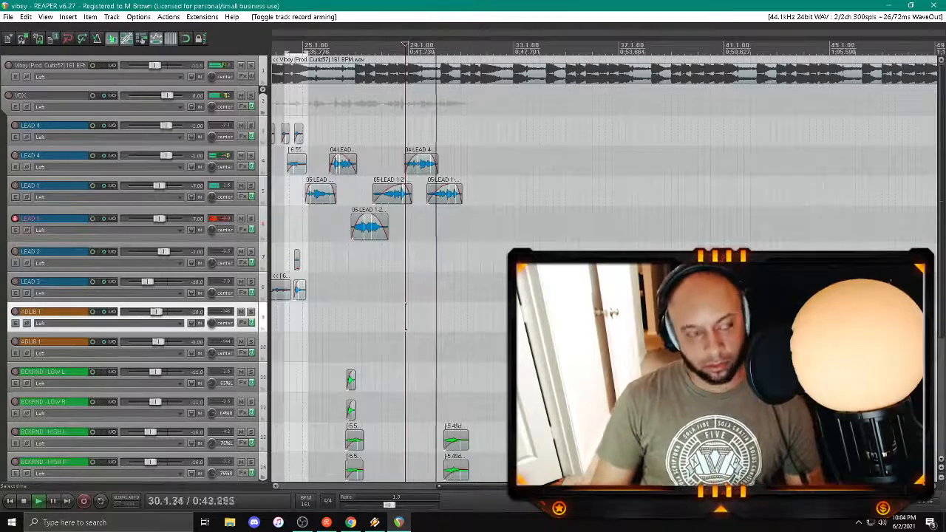
key(space)
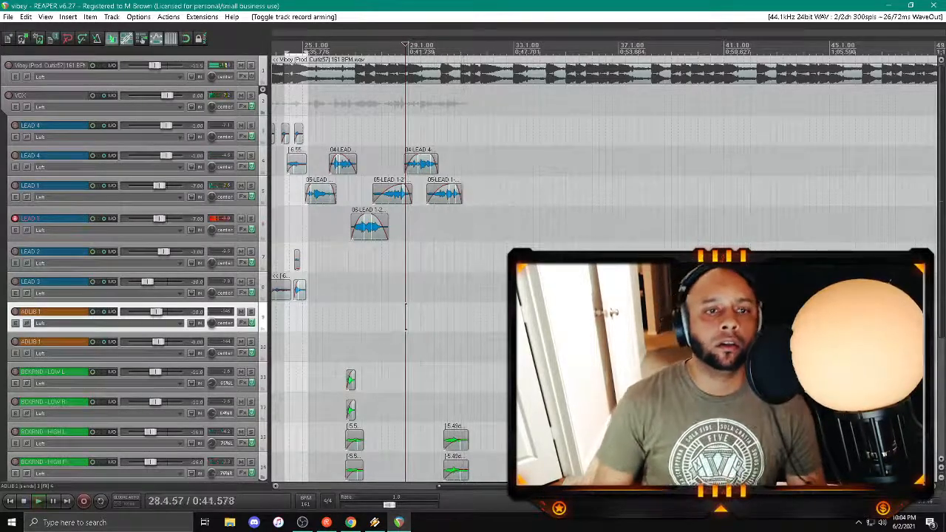
key(space)
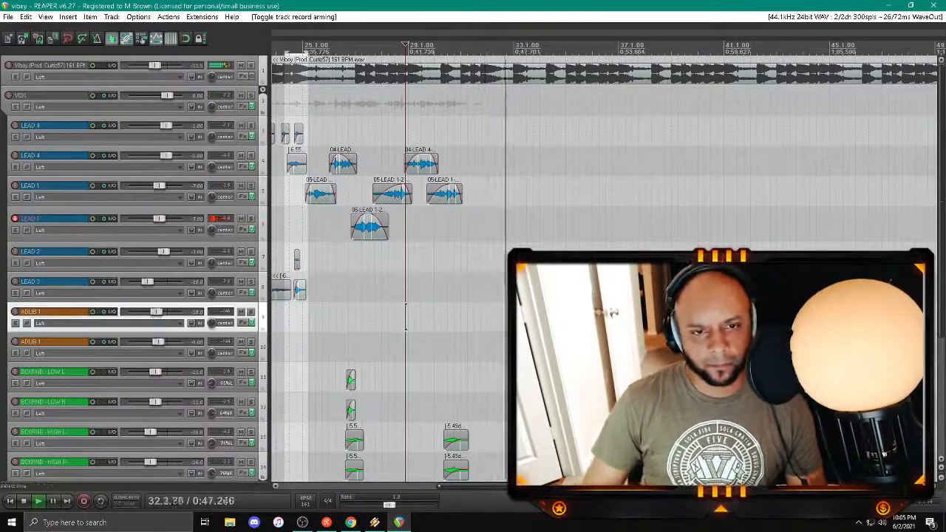
Step: Try a vocal take on the lower LEAD 1 track around bar 31, audition it and delete it
click(428, 251)
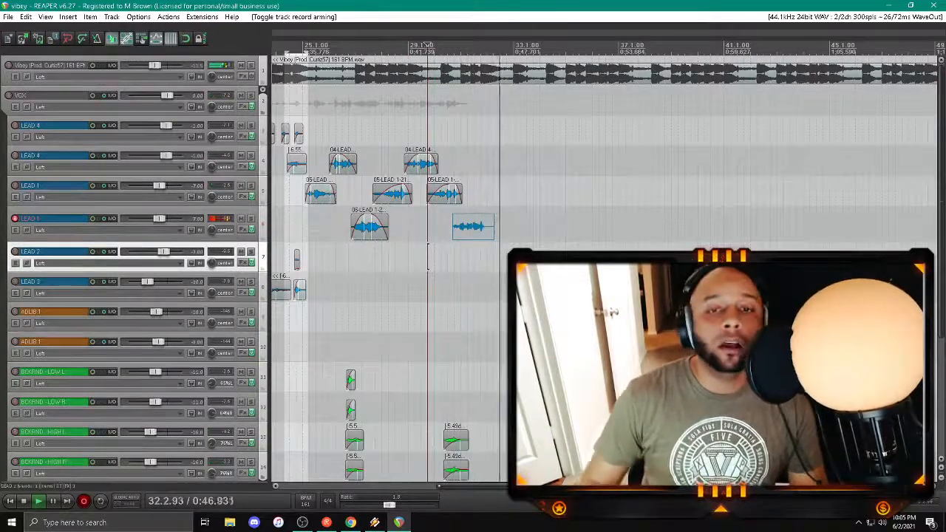
key(space)
key(Return)
key(space)
click(454, 256)
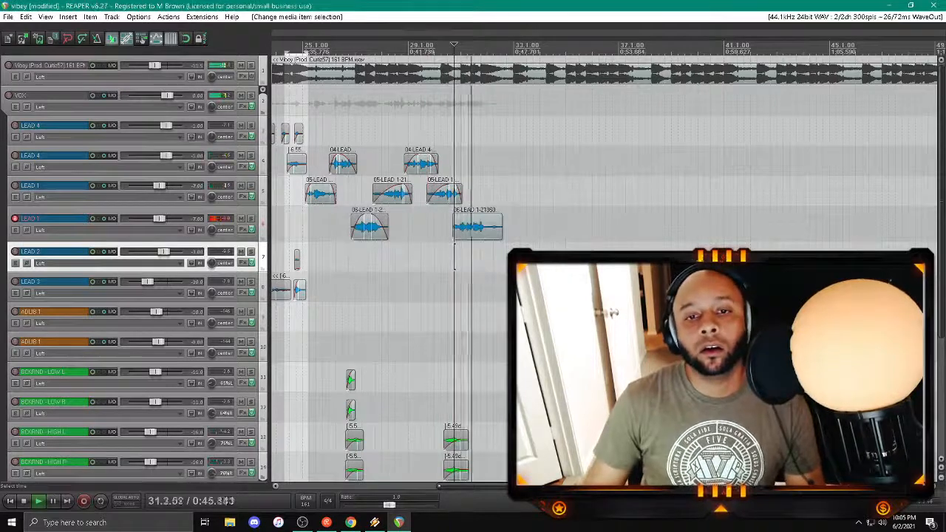
click(479, 226)
key(Delete)
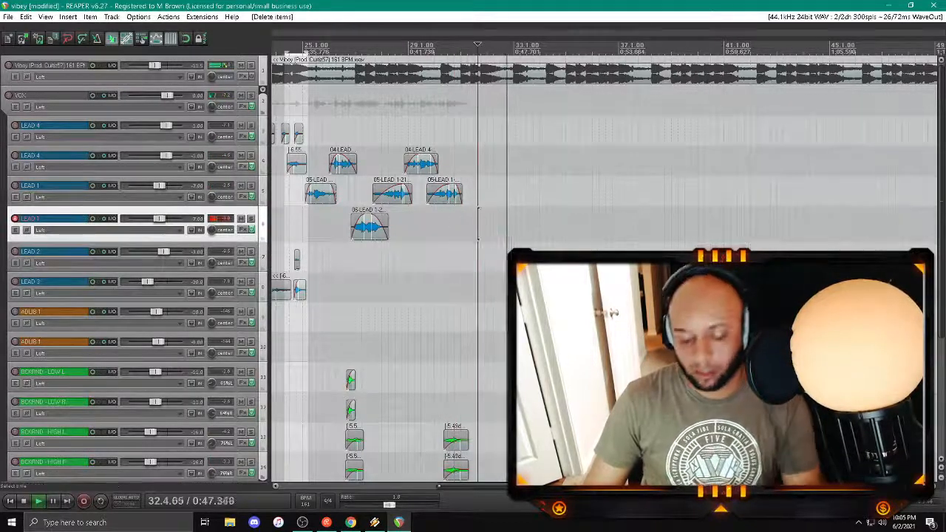
Step: Try a second take on the lower LEAD 1 track with playback starting near bar 30, audition it and delete it
click(446, 225)
click(438, 225)
key(ctrl+r)
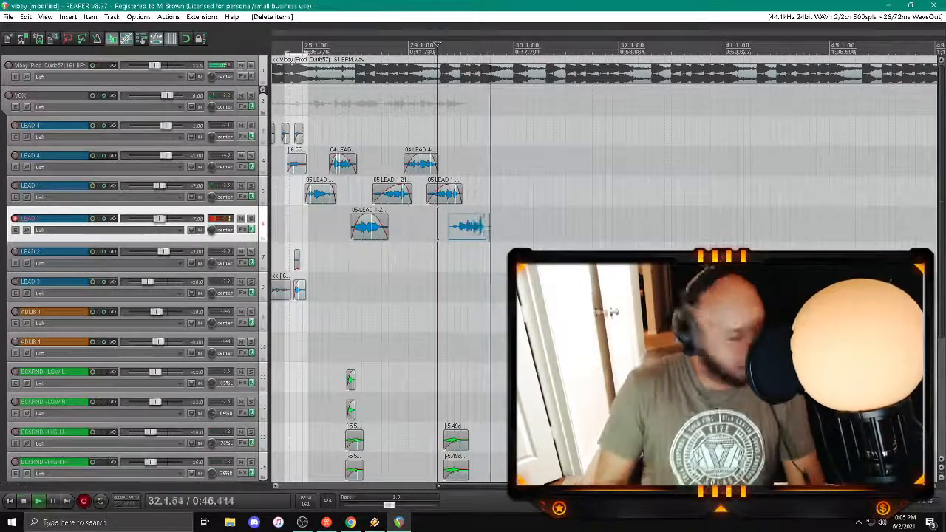
key(space)
key(Return)
key(space)
click(457, 256)
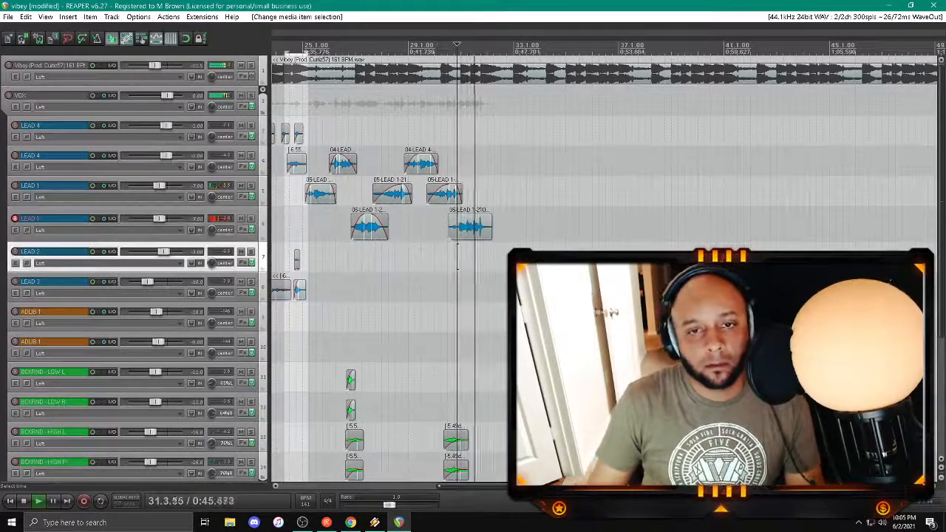
click(469, 233)
key(Delete)
Step: Try a third take on the lower LEAD 1 track from near bar 30 and discard its recorded file
click(435, 232)
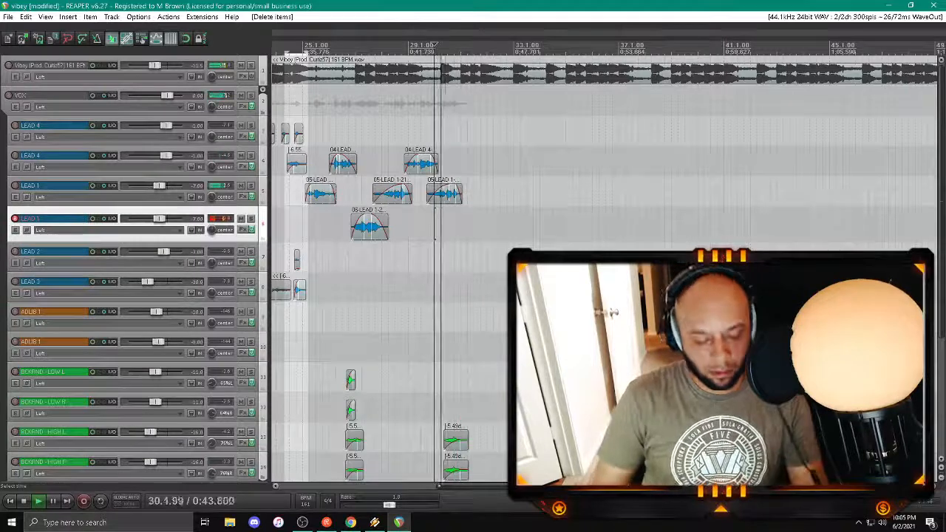
key(ctrl+r)
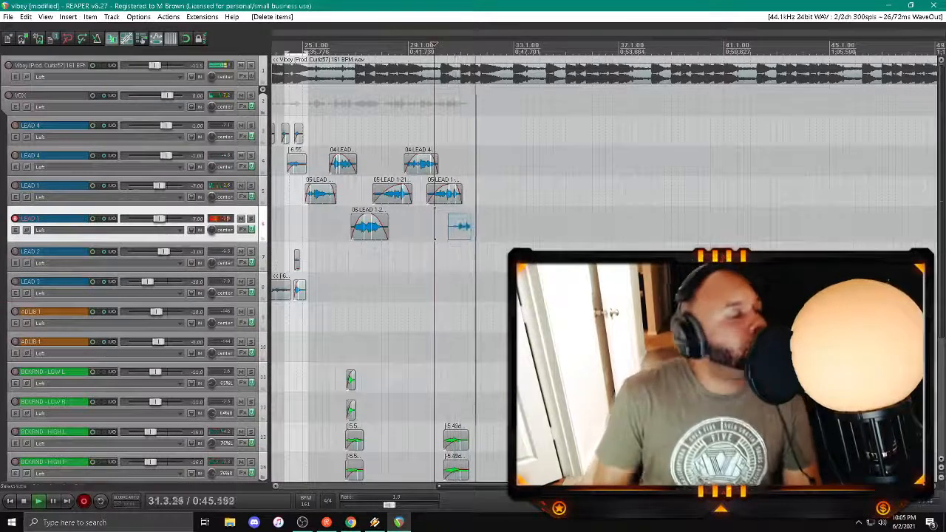
key(space)
click(573, 323)
click(467, 294)
Step: Record a lead take on the lower LEAD 1 track from about bar 30.5 to bar 33, save it and play it back
key(space)
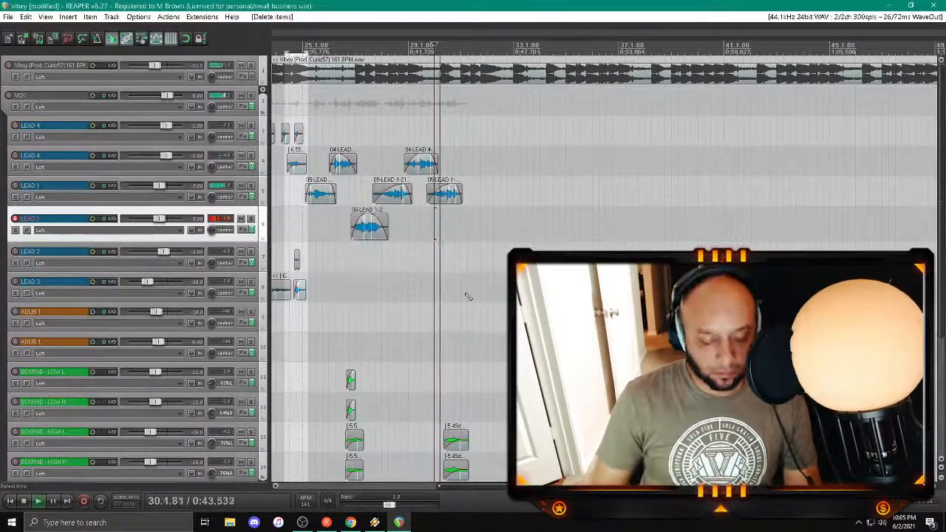
key(ctrl+r)
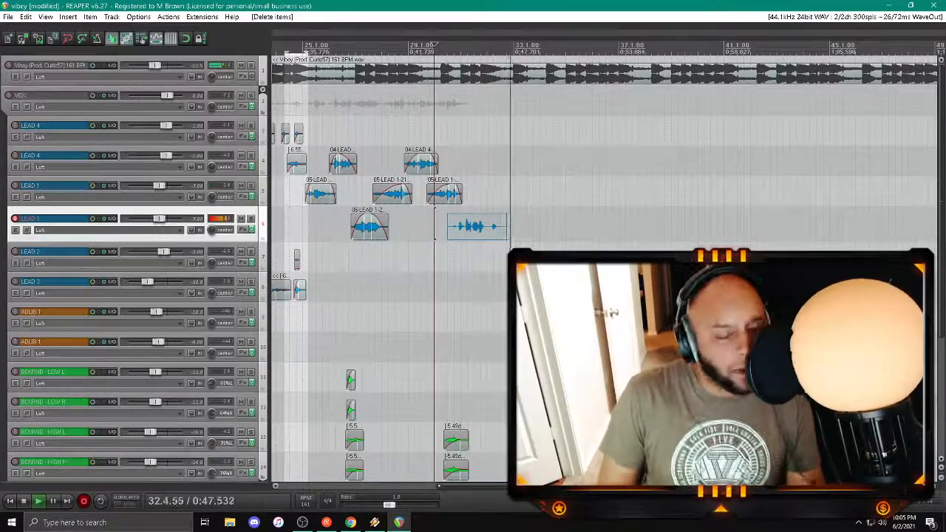
key(space)
key(Return)
key(space)
Step: Split the instrumental item near beat 4 of bar 31 and trim the second part's start to bar 33, leaving a gap
click(482, 75)
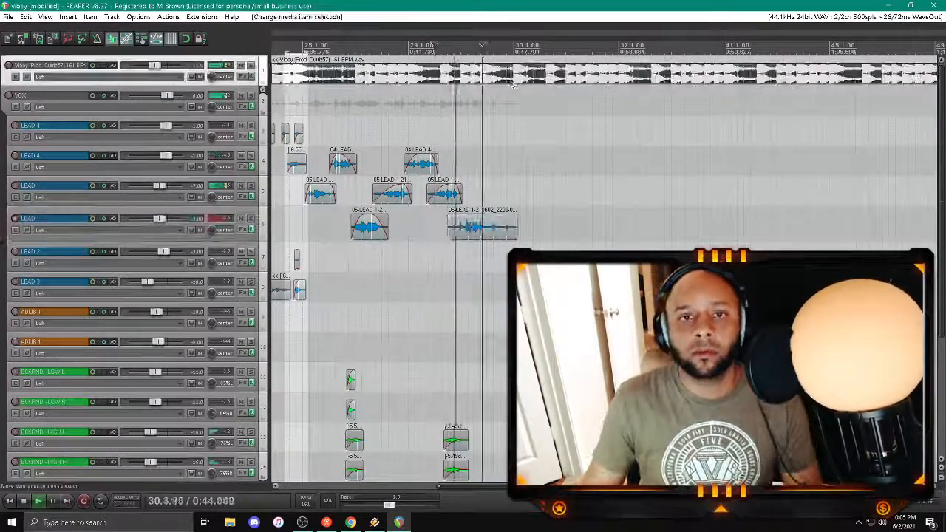
scroll(513, 85, up, 4)
scroll(604, 83, up, 3)
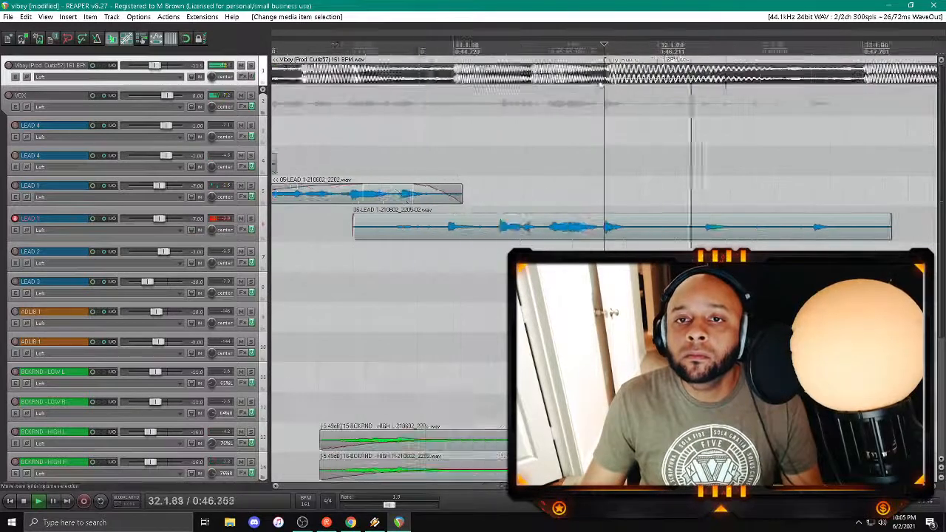
key(s)
drag(608, 76, 861, 77)
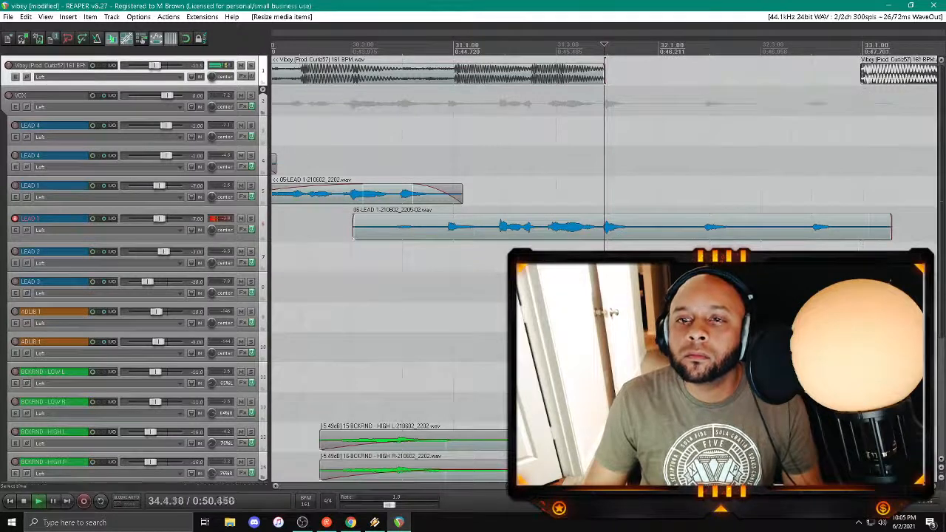
Step: Trim the new lower LEAD 1 take to run from about bar 31 to late bar 32, with short fades
click(530, 122)
scroll(547, 239, down, 3)
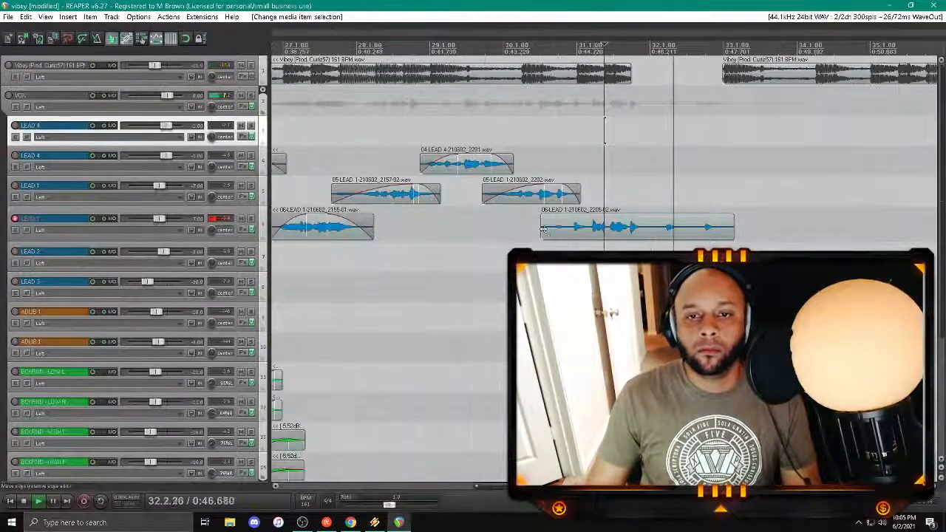
drag(543, 229, 570, 230)
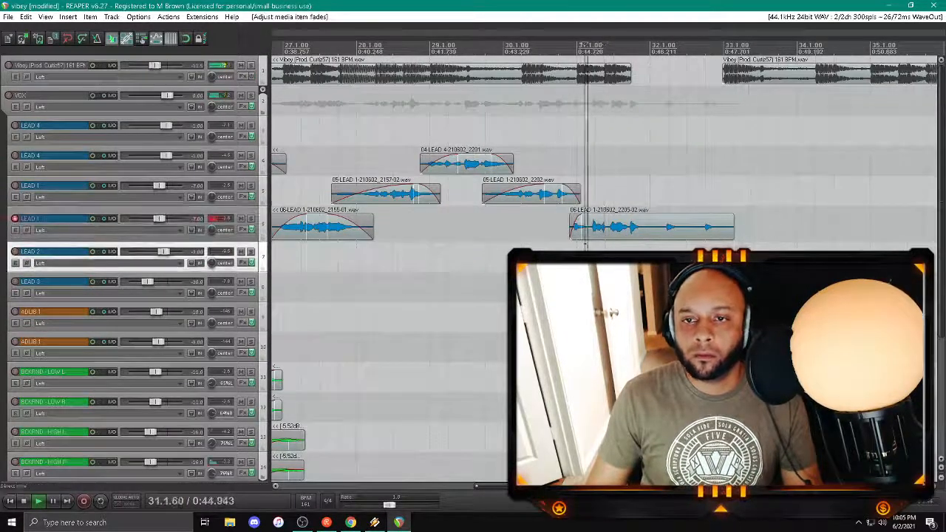
drag(730, 231, 713, 216)
Step: Disarm the lead tracks and arm BCKRND - LOW R for recording, with the play position near bar 30
click(11, 260)
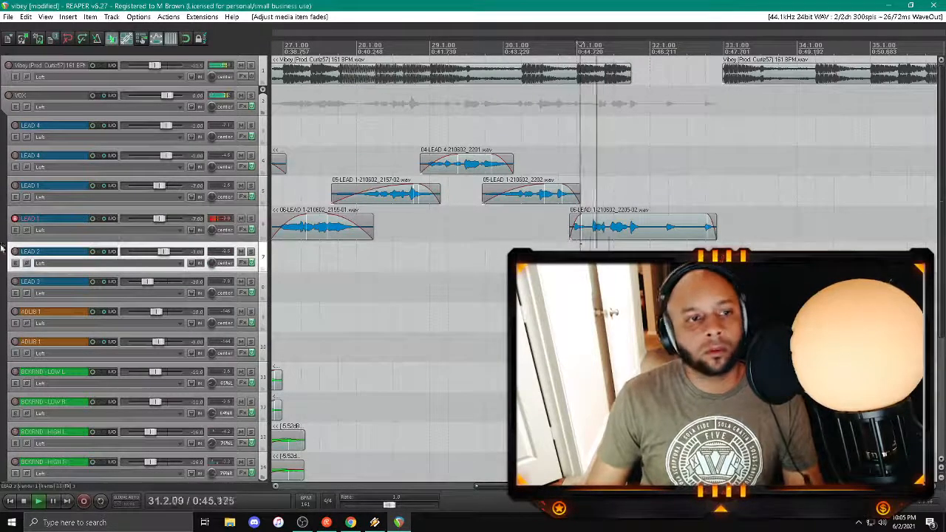
click(15, 251)
scroll(15, 251, down, 6)
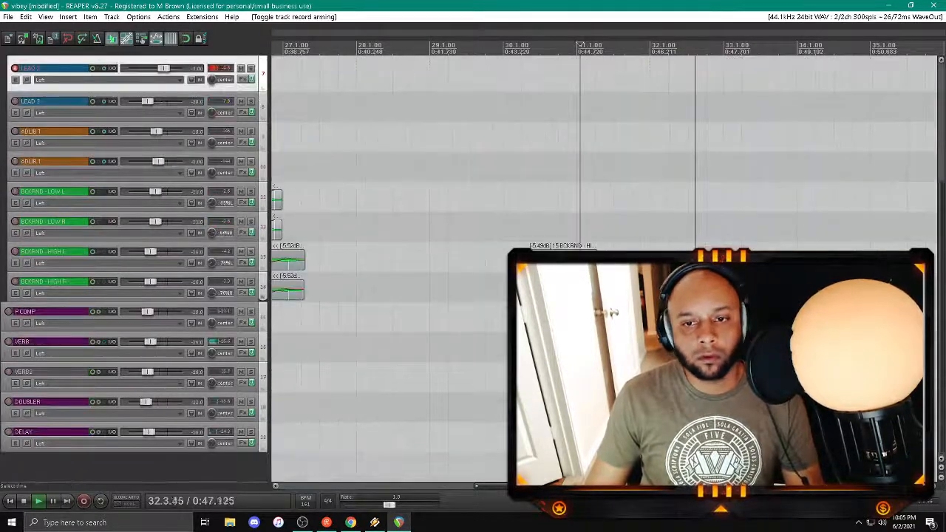
click(539, 167)
click(15, 68)
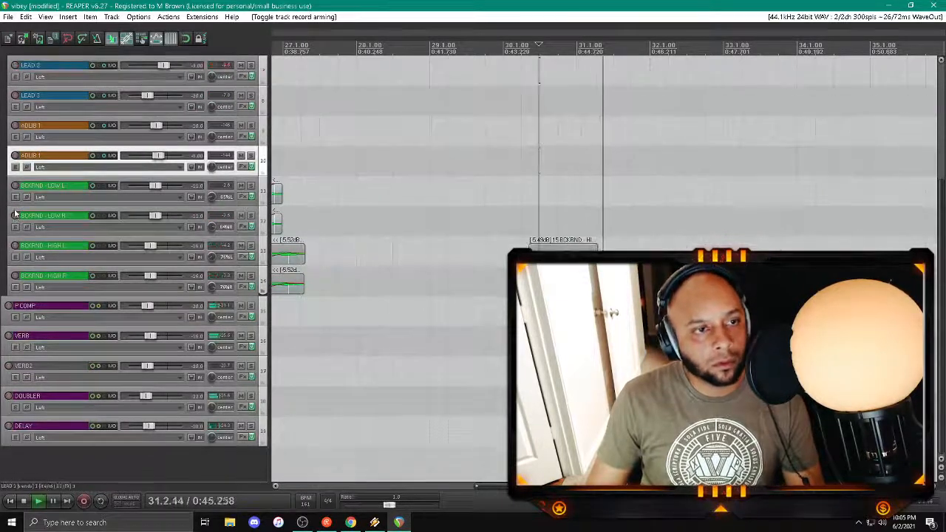
click(15, 215)
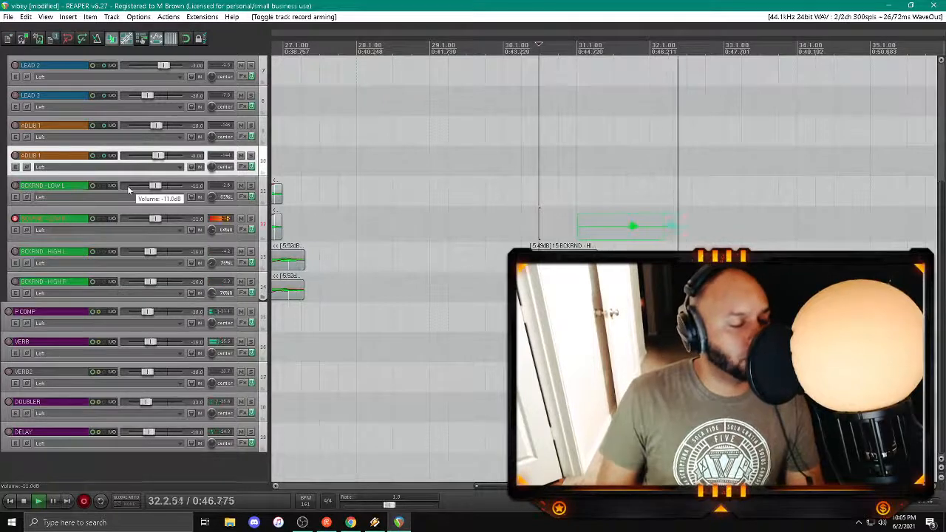
Step: Discard the first BCKRND - LOW R take and record a replacement from bar 31 to late bar 32
key(space)
click(570, 324)
click(453, 293)
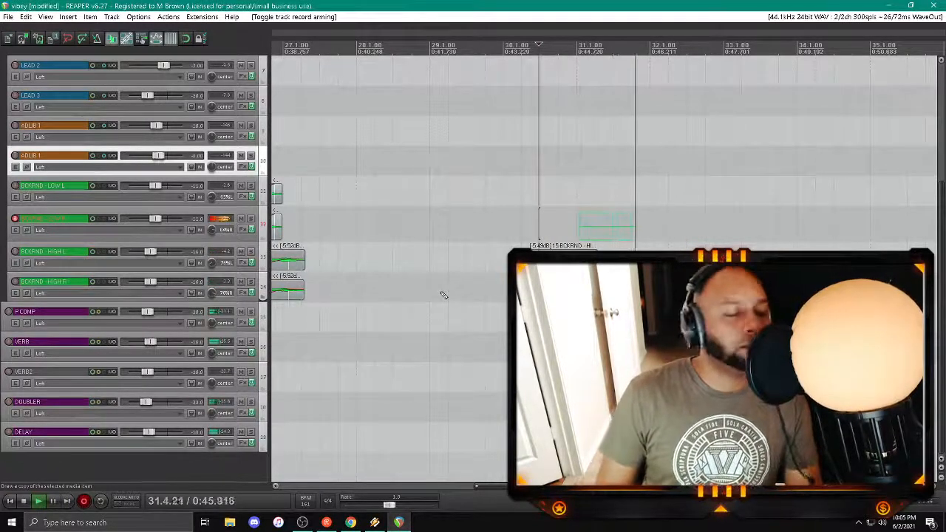
key(space)
key(space)
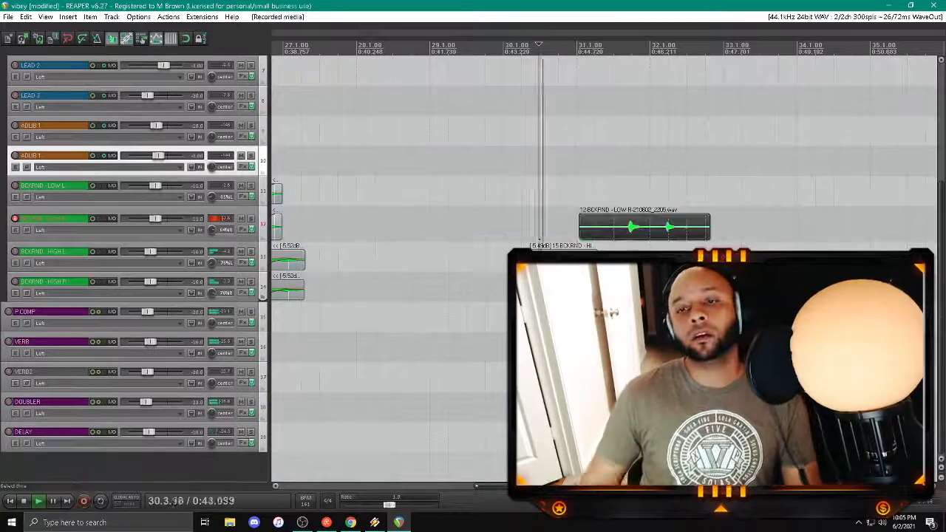
Step: Switch record arming to BCKRND - LOW L, record the matching double from bar 31 and play it back
click(15, 187)
click(14, 225)
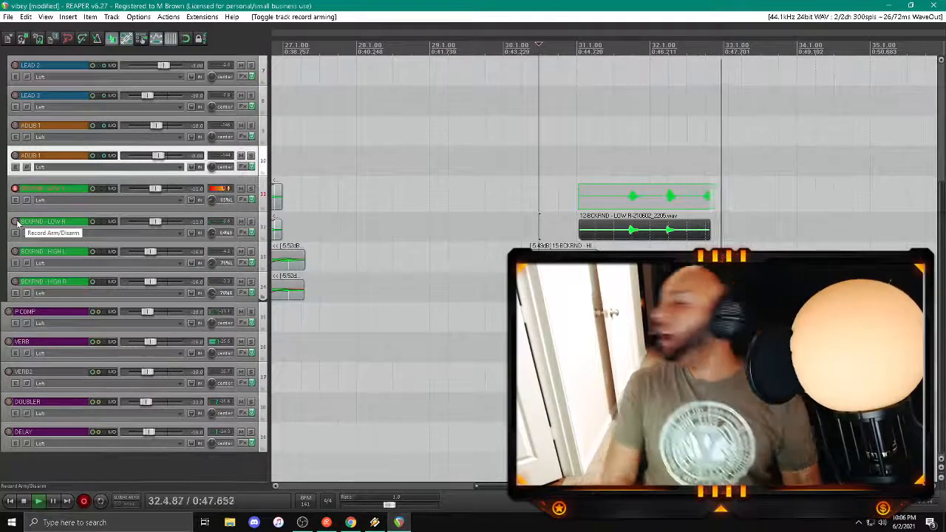
key(space)
key(space)
click(651, 196)
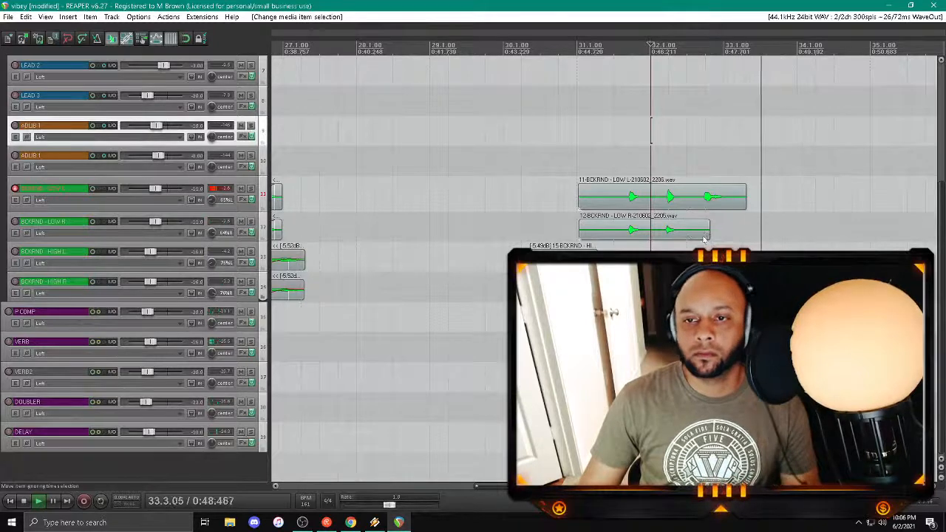
Step: Cut both low backing takes after their second hit in bar 32, keeping the last hit on BCKRND - LOW L as a separate item
drag(704, 239, 713, 192)
click(680, 206)
key(s)
Step: Split both low backing takes just before their first hit in bar 31 and delete the leading silence
ctrl+click(623, 232)
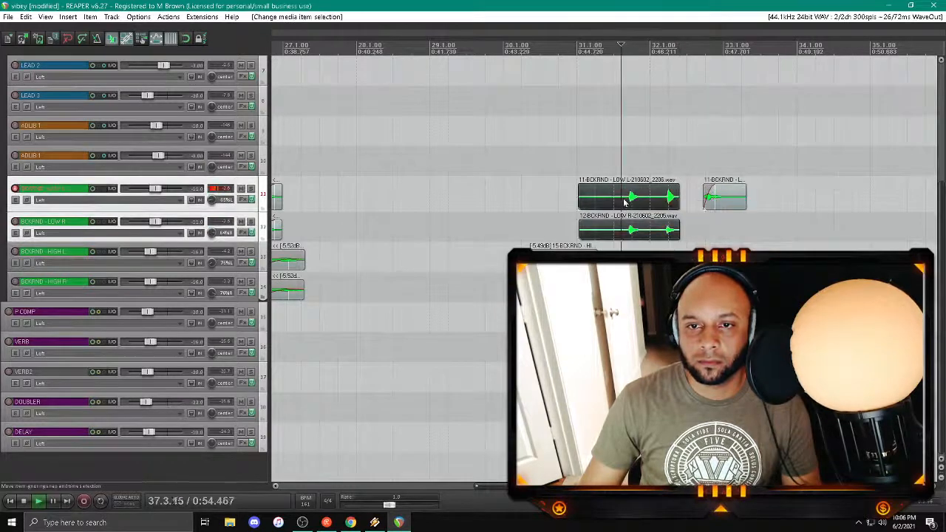
key(s)
click(594, 229)
ctrl+click(593, 200)
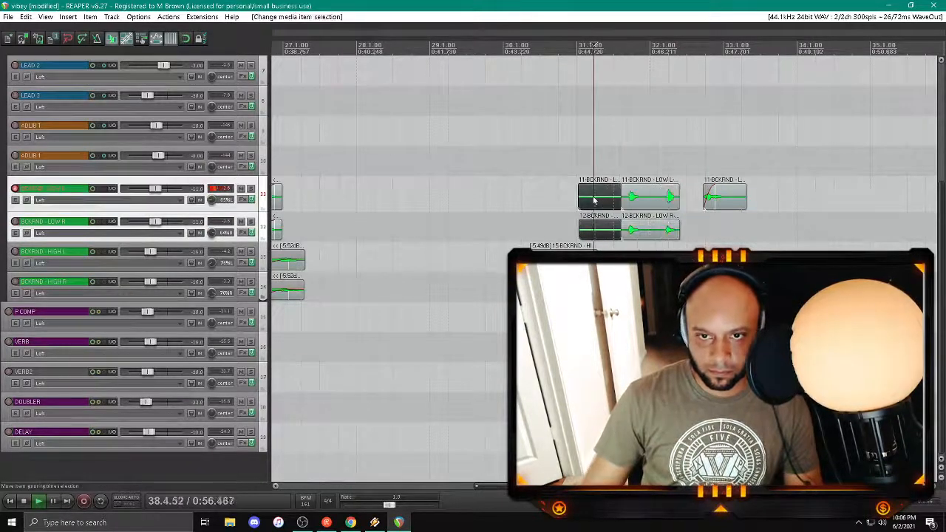
key(Delete)
Step: Add a fade-in to the trimmed BCKRND - LOW L and LOW R takes together
click(637, 230)
ctrl+click(643, 204)
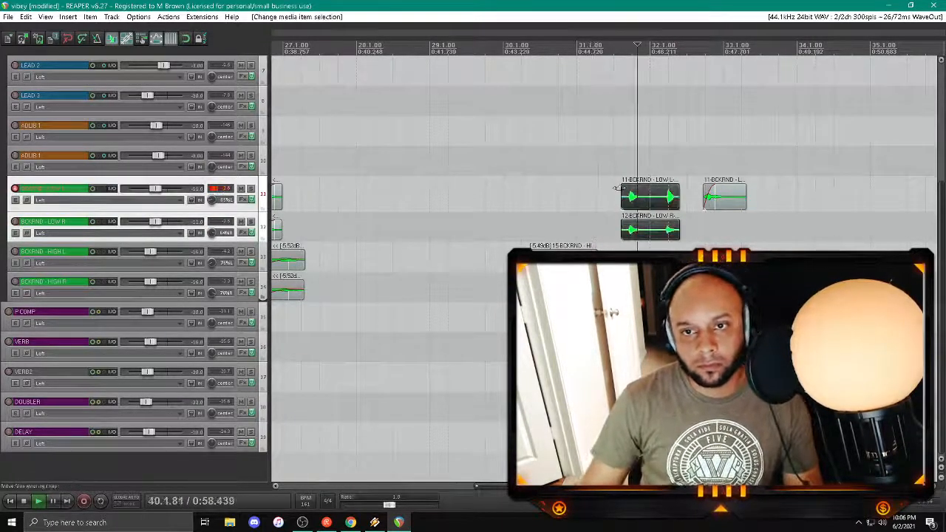
drag(622, 188, 648, 188)
Step: Play the trimmed low backings from about bar 31 and disarm the BCKRND - LOW L track
click(587, 157)
scroll(605, 158, down, 3)
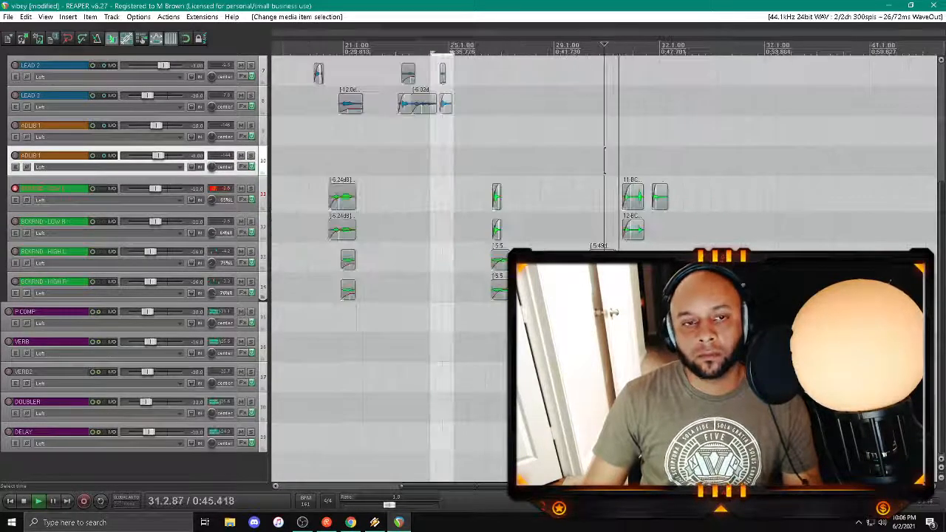
click(15, 189)
scroll(17, 177, up, 5)
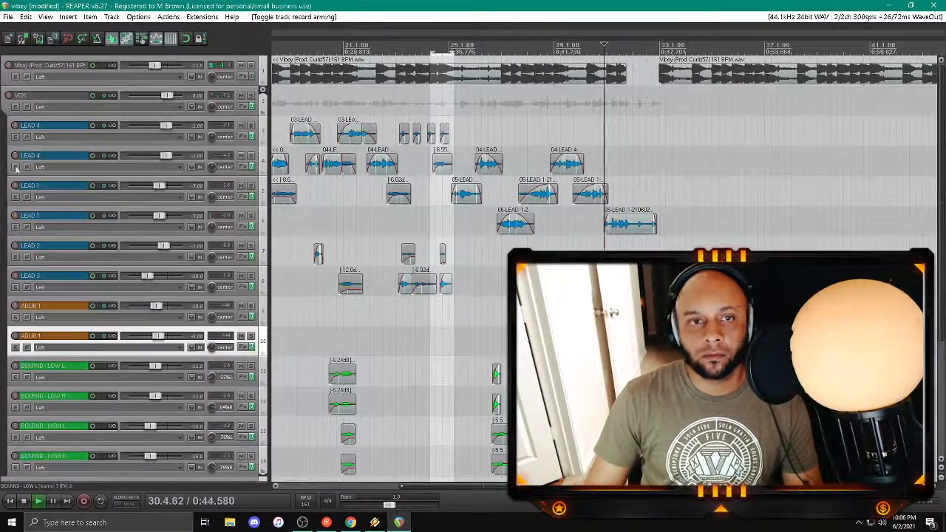
Step: Arm the lower LEAD 4 track, record a closing line around bars 31–33, and discard that take
click(15, 156)
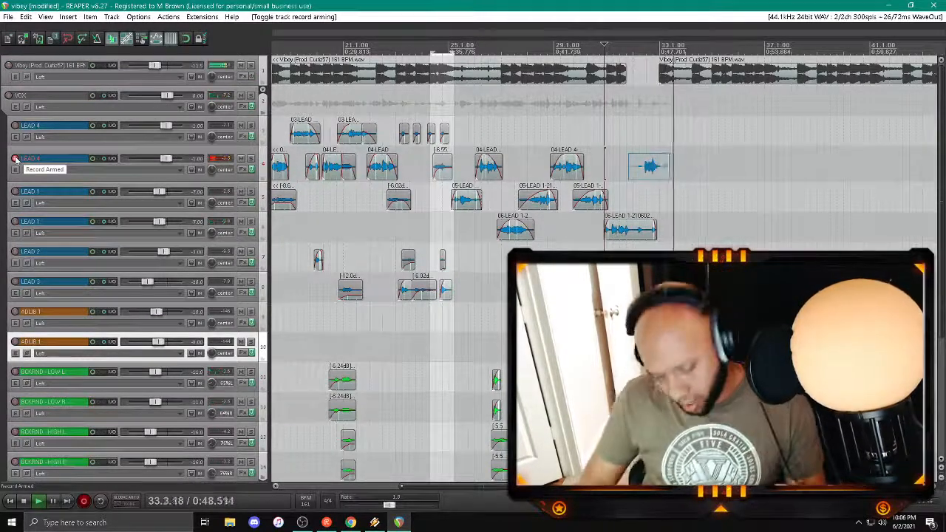
key(space)
key(Return)
key(space)
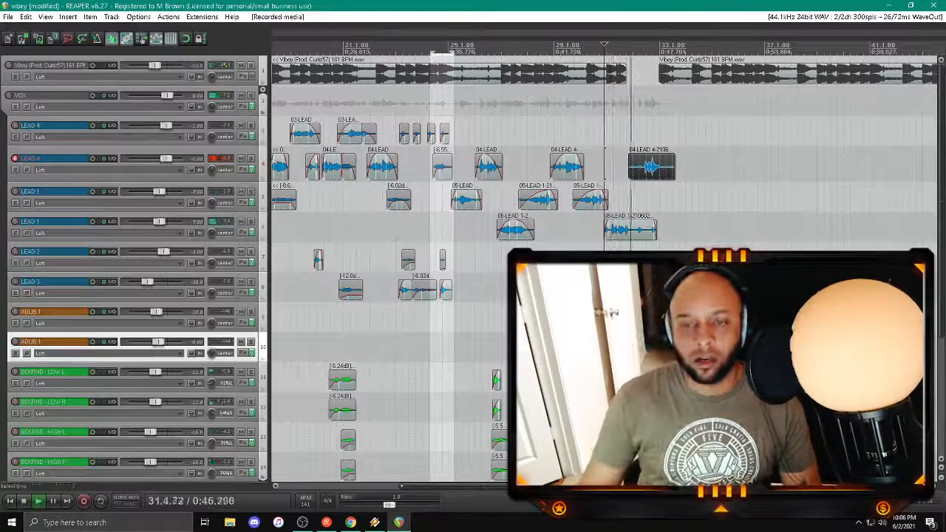
click(631, 173)
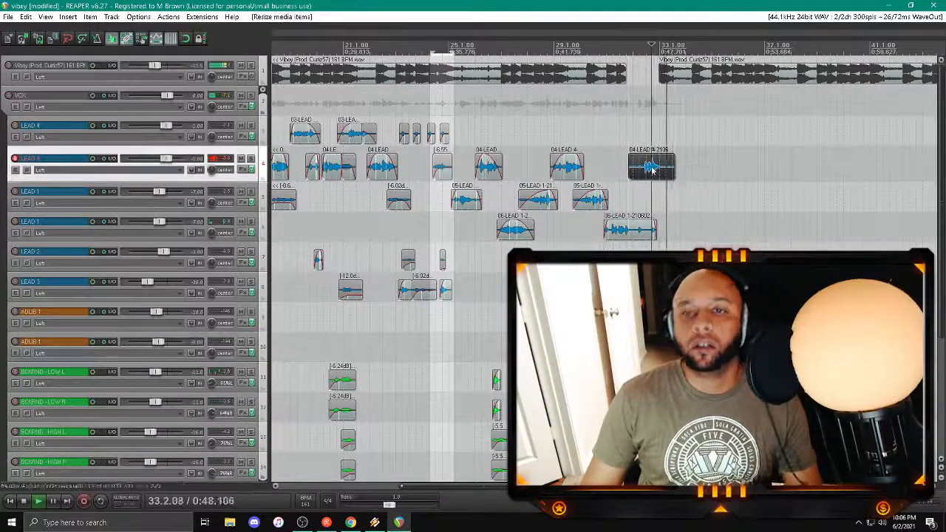
key(Delete)
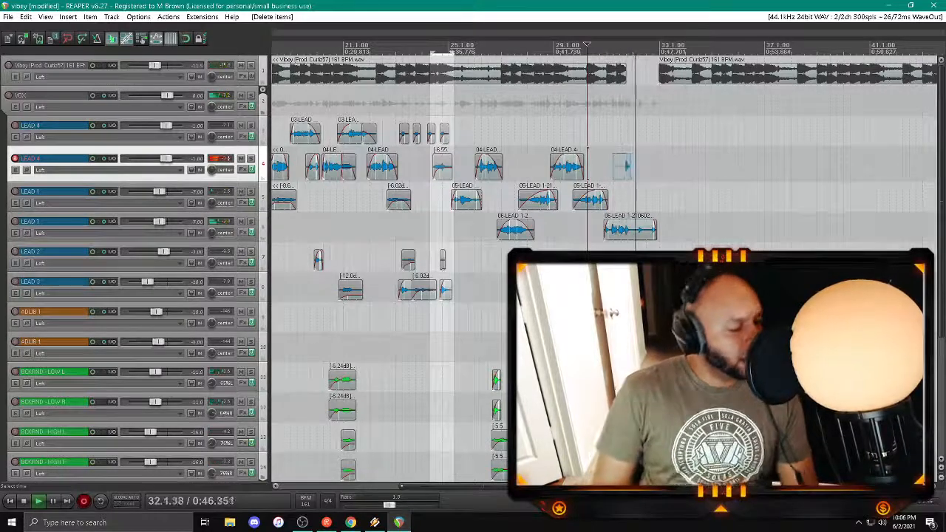
Step: Record another try at the closing line on the lower LEAD 4 track and delete it
key(space)
key(Return)
key(space)
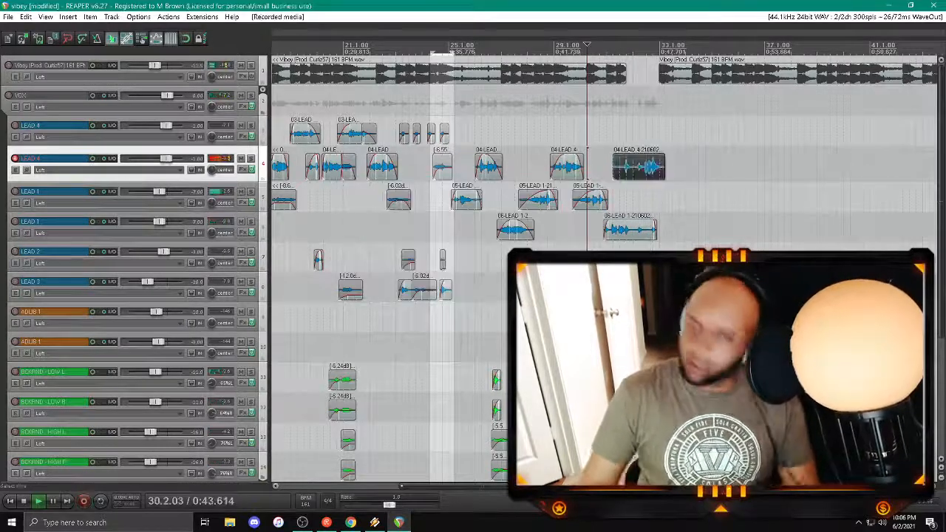
click(627, 133)
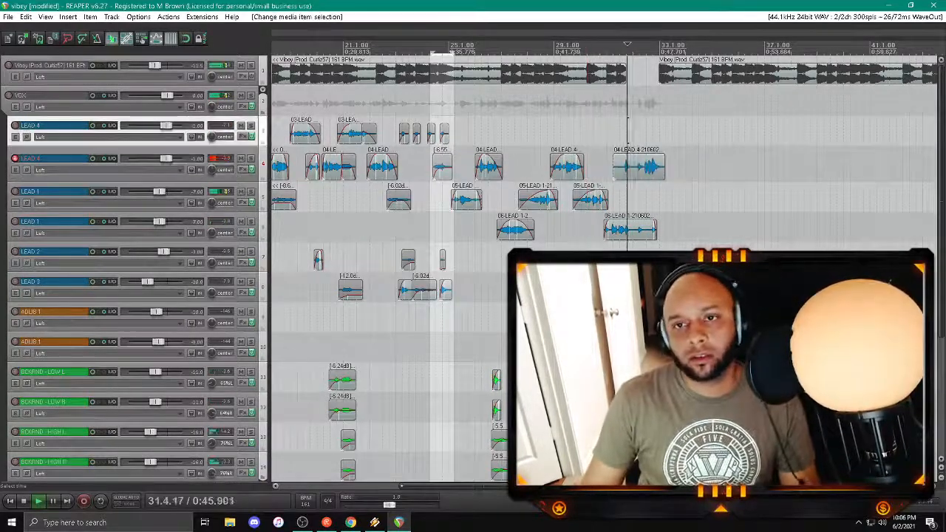
click(636, 169)
key(Delete)
Step: Record a fresh closing line on the lower LEAD 4 track from about bar 31 and play it back
click(607, 147)
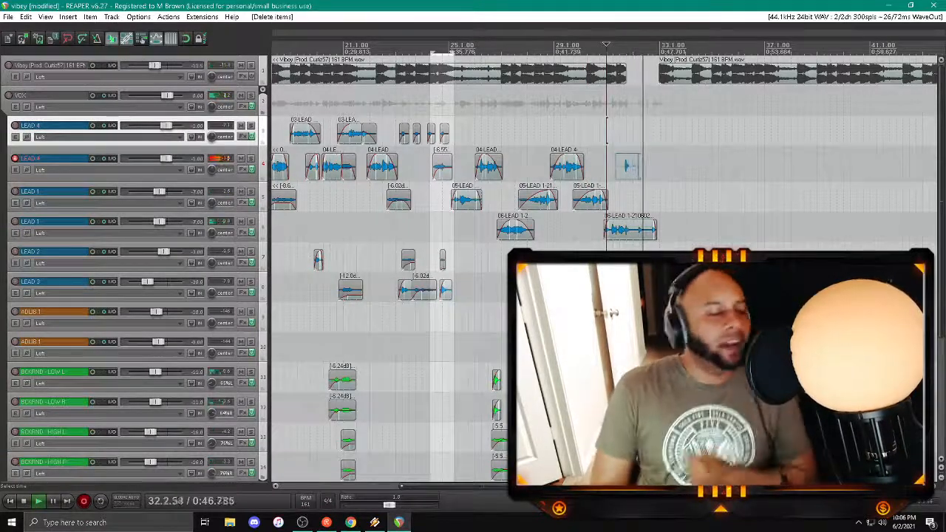
key(space)
key(Return)
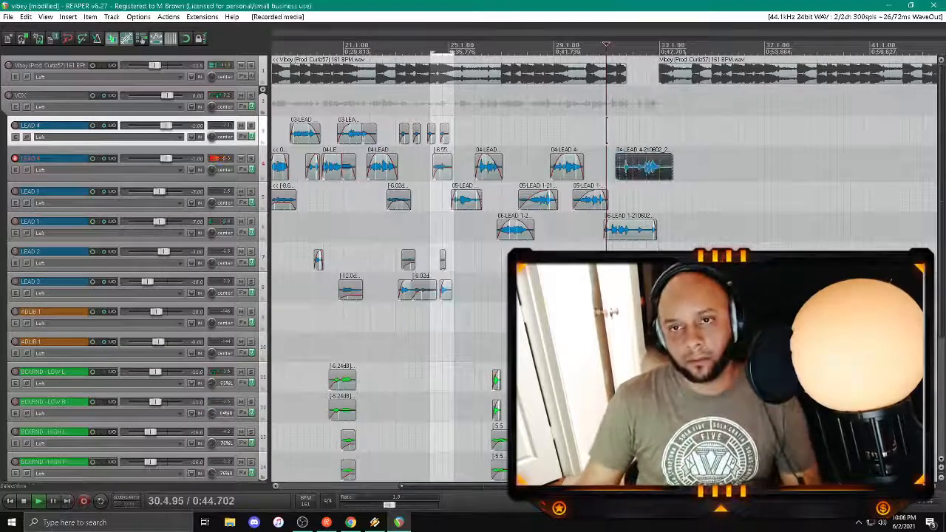
key(space)
click(632, 133)
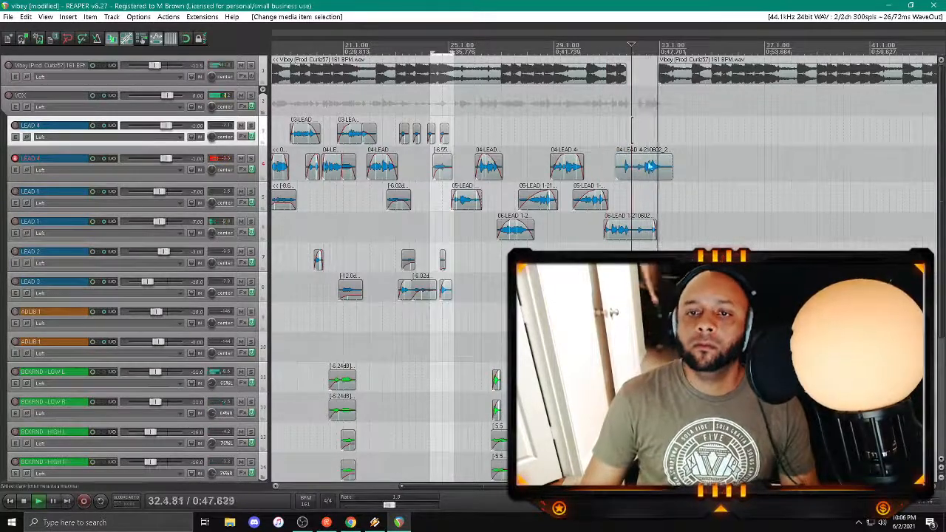
Step: Split the new LEAD 4 take before its last phrase in mid bar 32 and shift that phrase slightly later
drag(672, 170, 621, 157)
click(643, 192)
scroll(644, 192, up, 5)
click(617, 170)
key(s)
click(580, 131)
drag(637, 167, 639, 169)
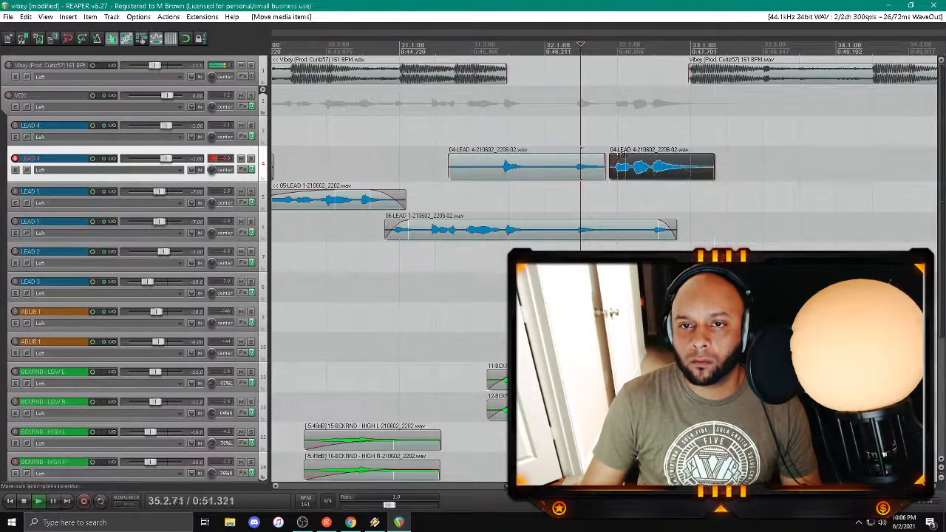
Step: Trim and fade out the last LEAD 4 phrase just after bar 33 starts, and delete the take's leading piece
click(593, 129)
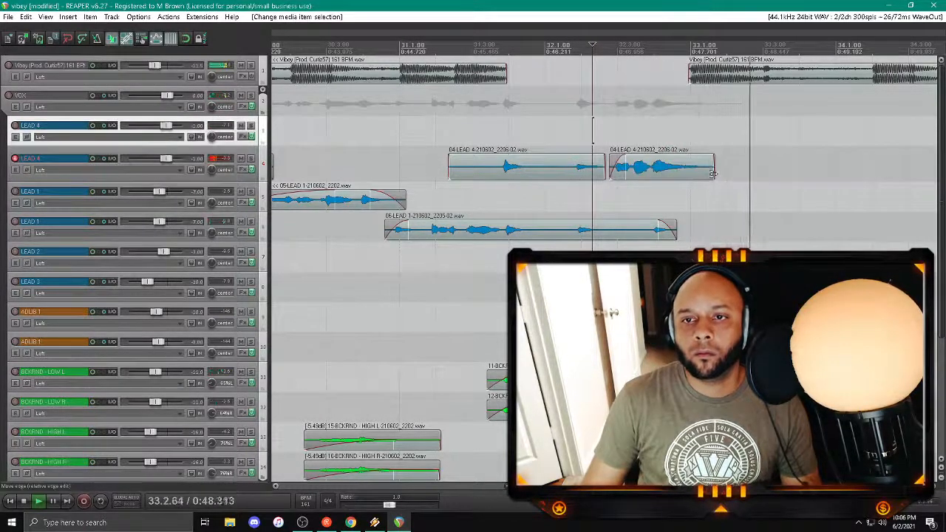
drag(713, 174, 702, 171)
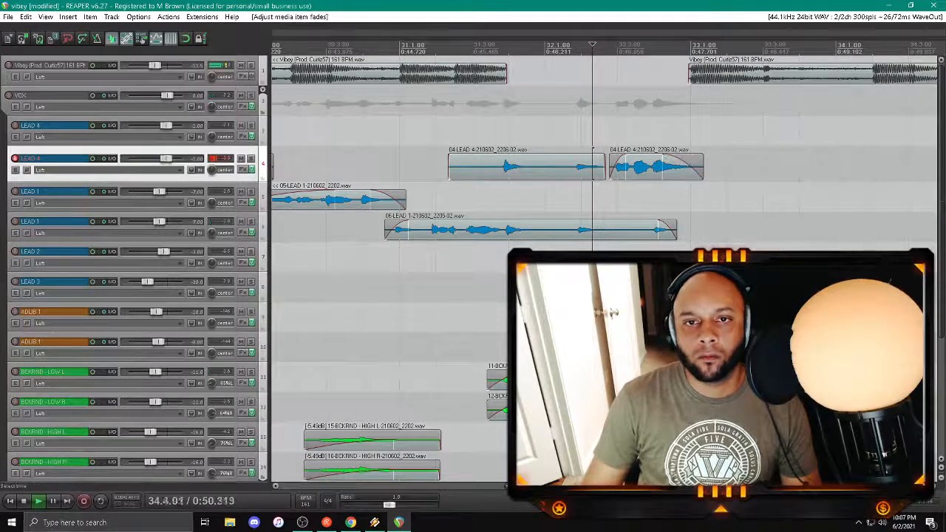
click(452, 129)
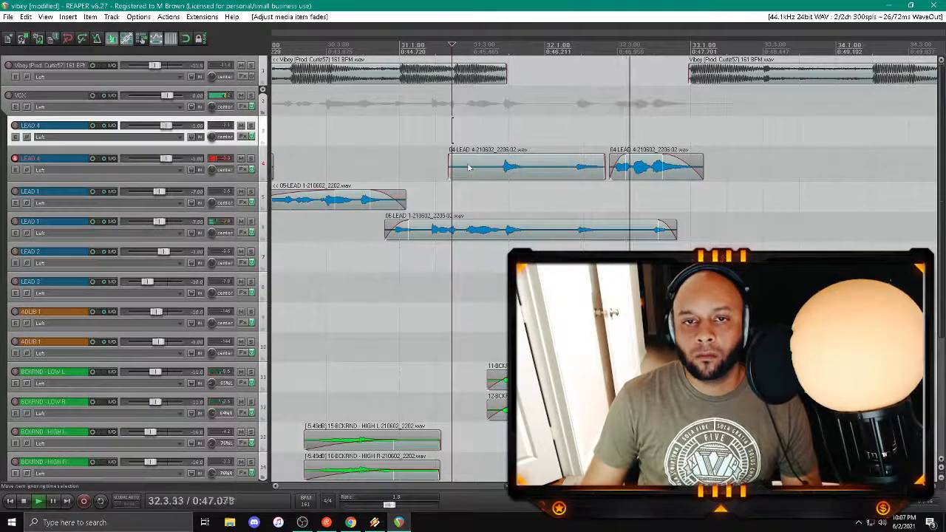
click(467, 168)
key(Delete)
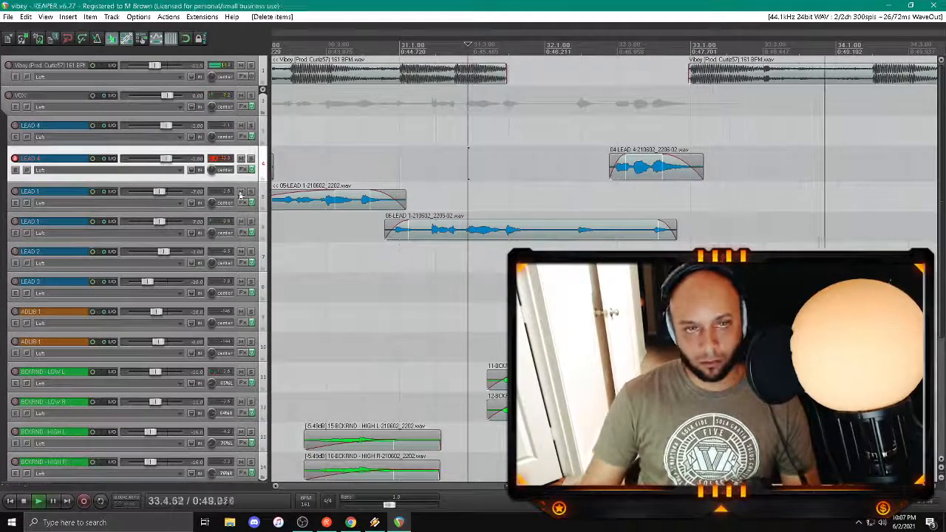
Step: Arm BCKRND - HIGH L in place of LEAD 4 and record a high backing part across bars 32–33
click(15, 158)
scroll(210, 278, down, 5)
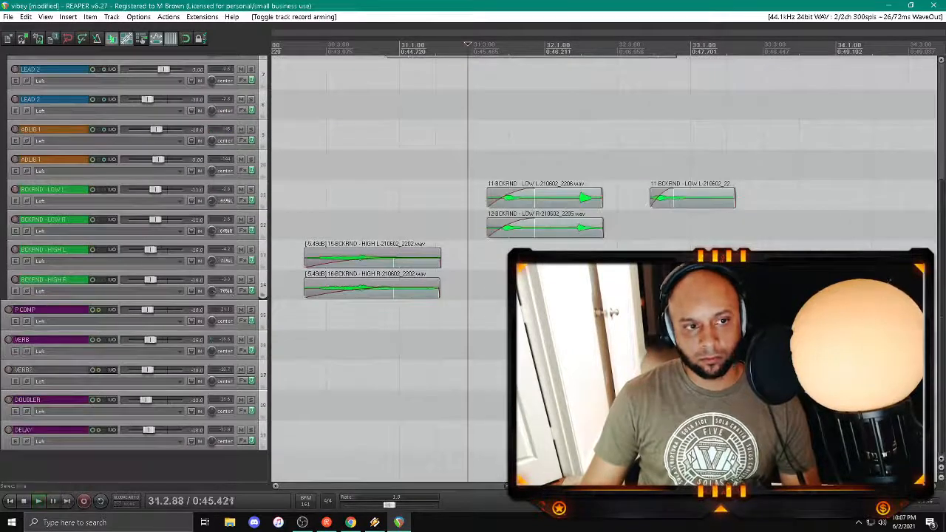
click(15, 250)
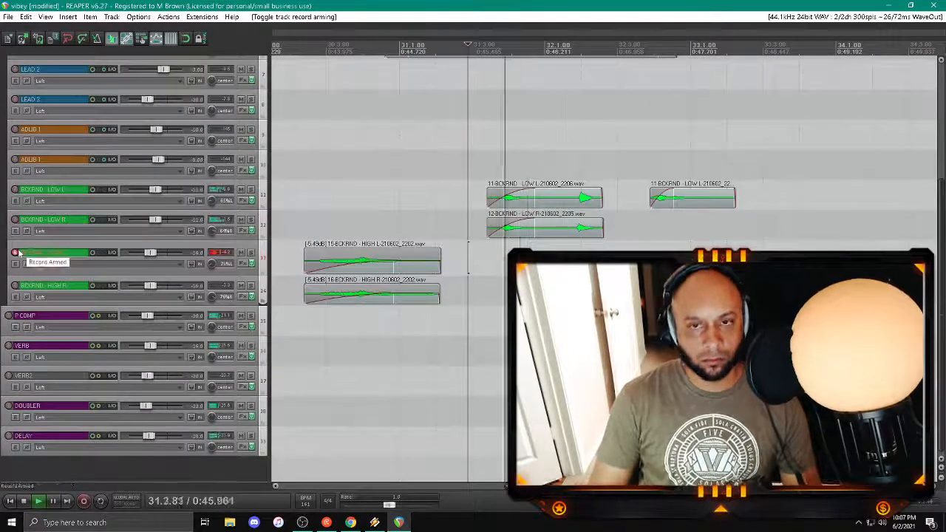
key(ctrl+r)
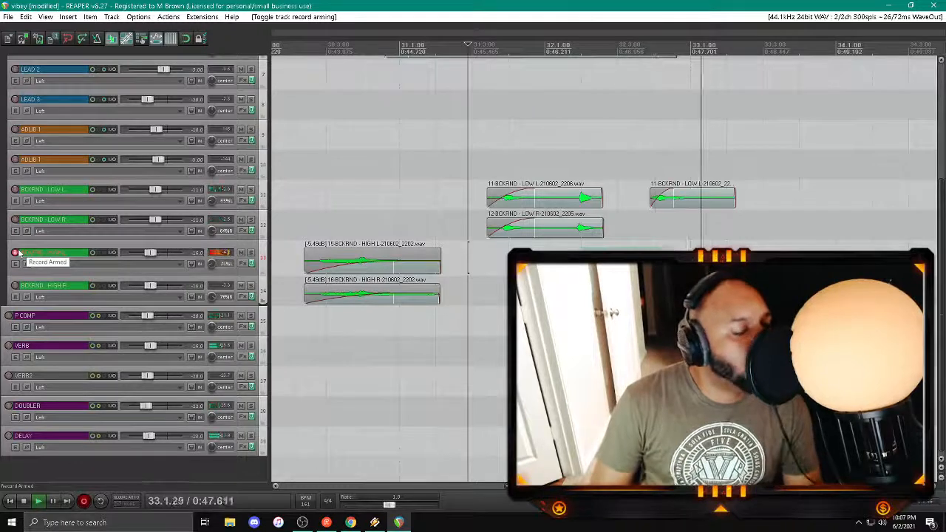
key(space)
key(Return)
Step: Arm BCKRND - HIGH R in place of HIGH L, record the matching high backing part, and play it back
key(space)
click(16, 285)
click(15, 253)
key(space)
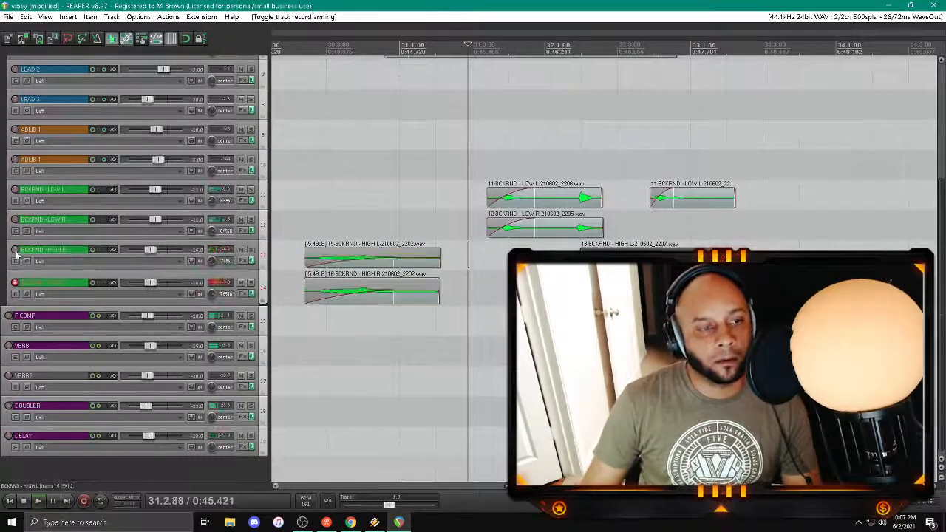
key(space)
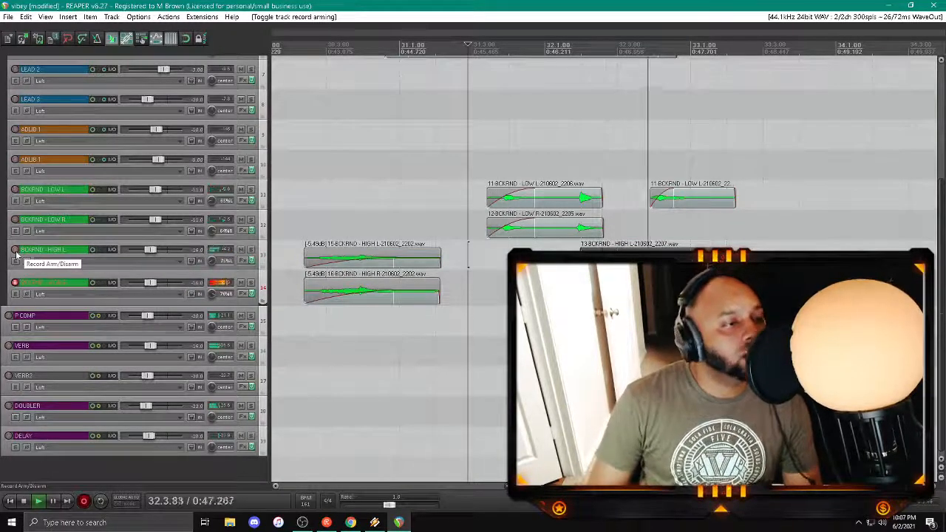
key(space)
key(Return)
key(space)
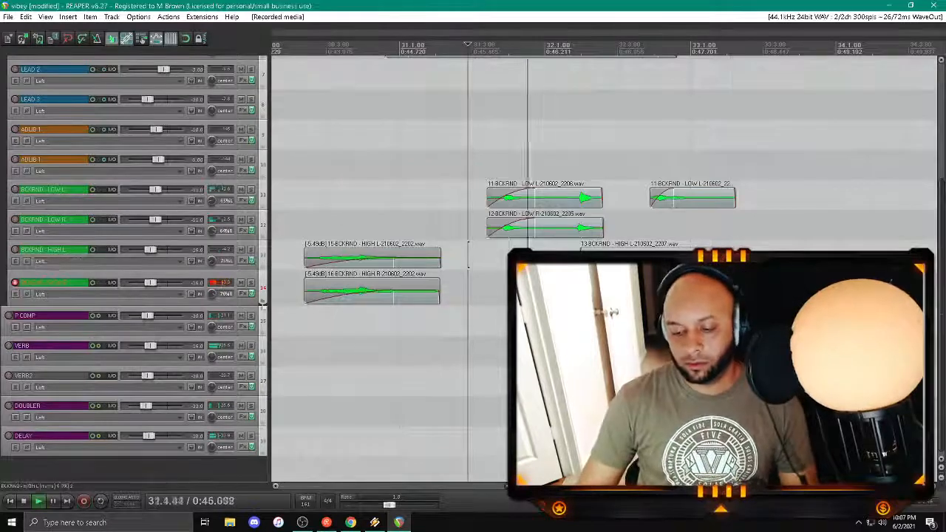
Step: Split both new high backing takes in mid bar 32, add a fade-in, and delete their leading pieces
click(610, 290)
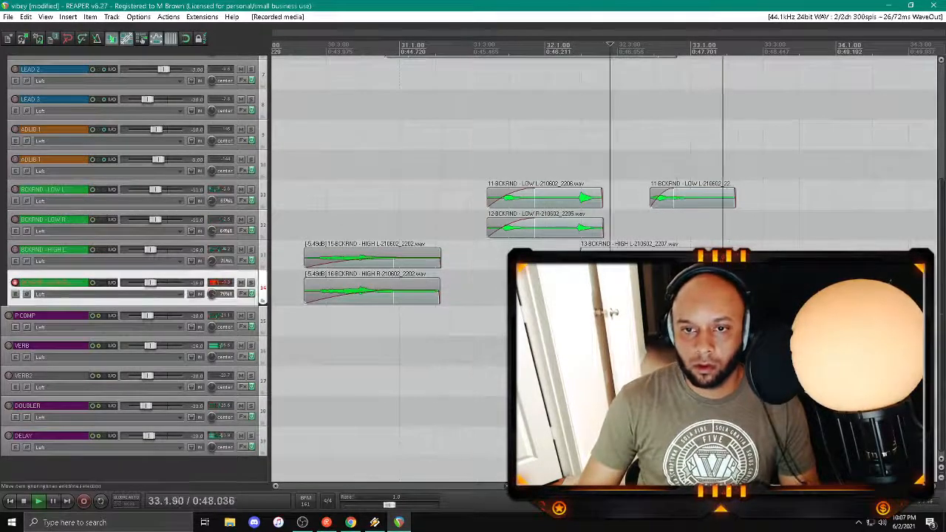
ctrl+click(609, 258)
key(s)
drag(611, 255, 660, 255)
click(582, 290)
ctrl+click(589, 258)
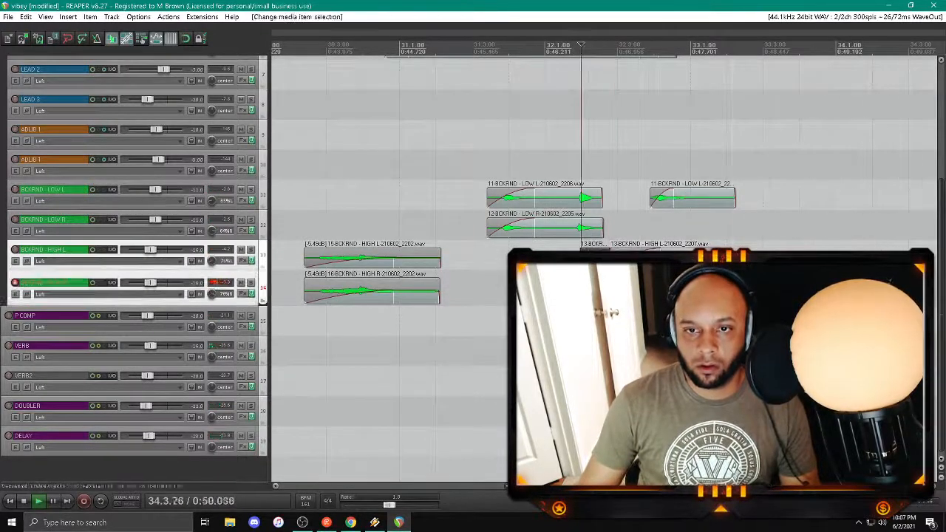
key(Delete)
Step: Trim the ends of both new high backing takes to early bar 33 and disarm the BCKRND - HIGH R track
key(space)
key(space)
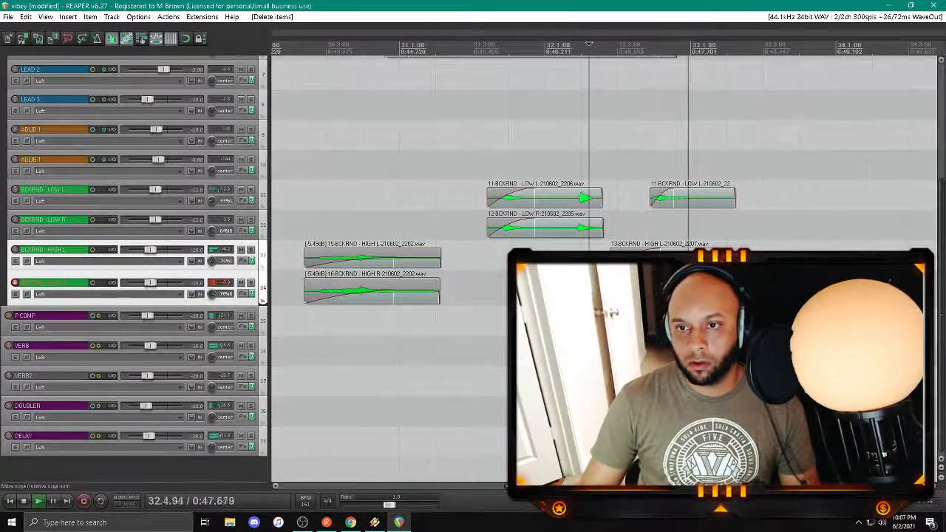
drag(750, 290, 723, 291)
drag(746, 259, 724, 259)
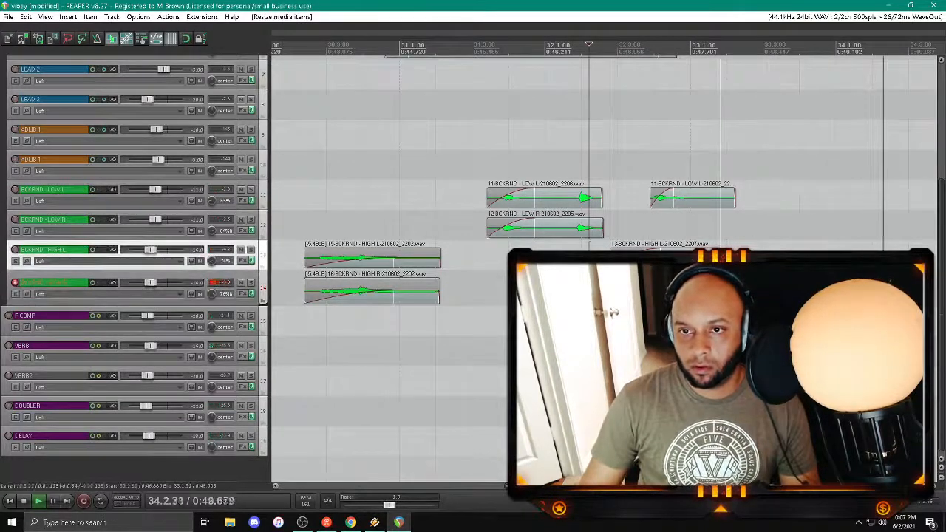
key(space)
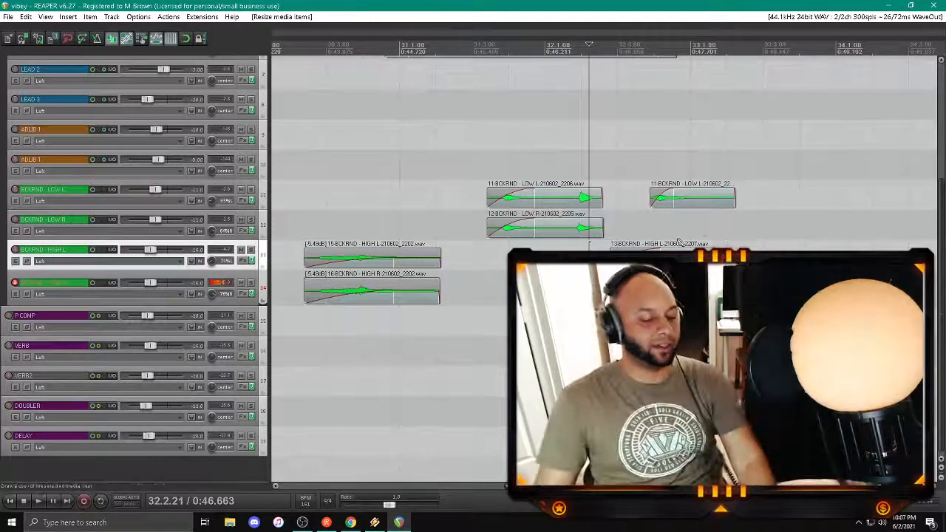
click(14, 283)
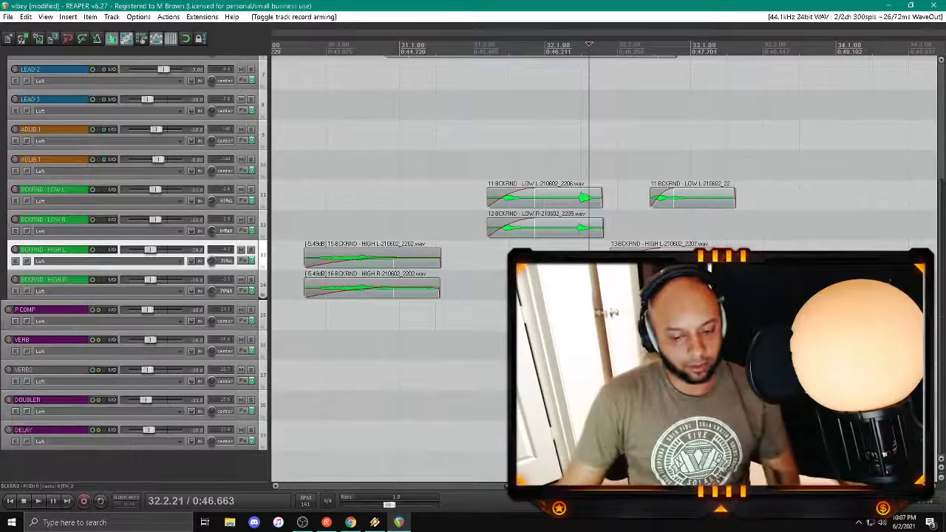
Step: Return to the start of the project and play the song from bar 1
key(alt+Tab)
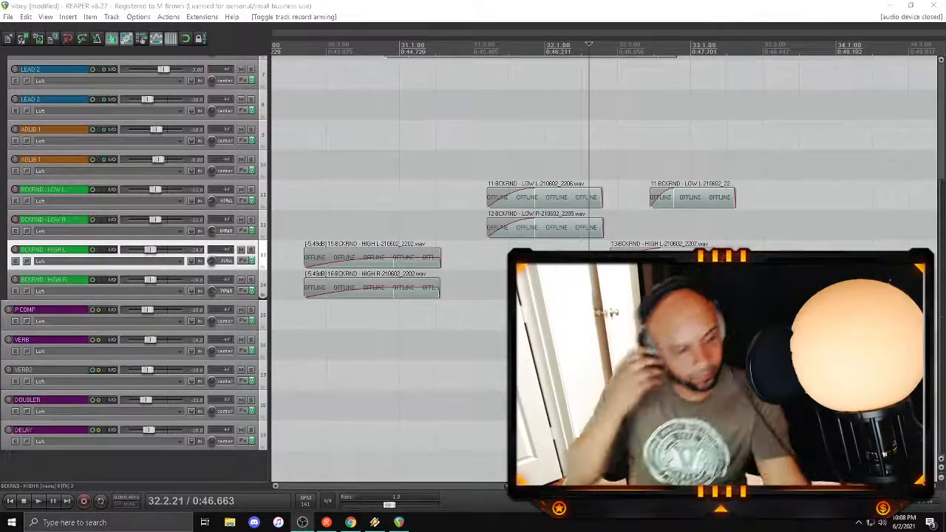
click(371, 345)
scroll(370, 345, down, 3)
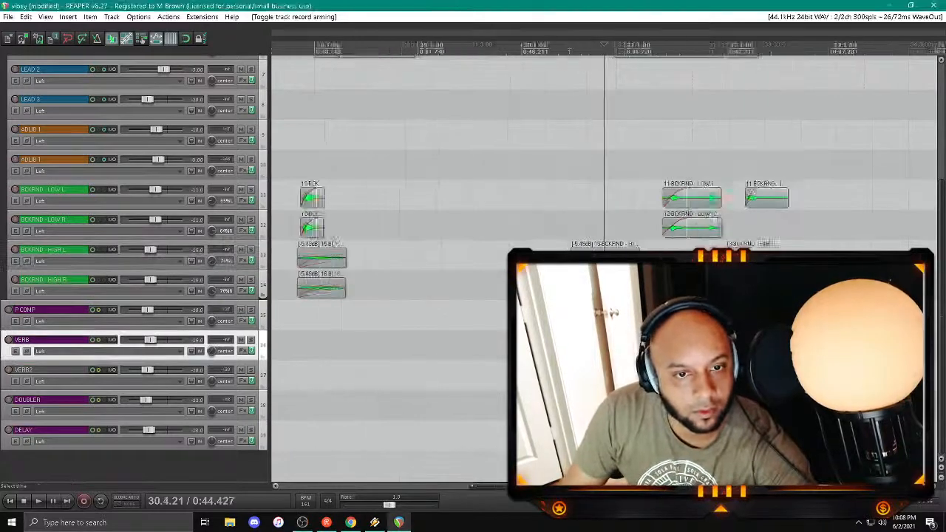
click(10, 500)
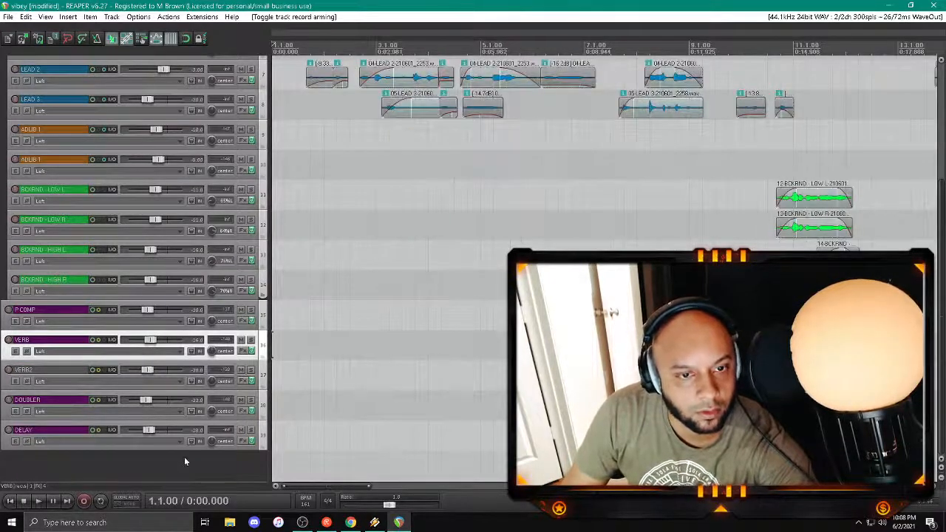
key(space)
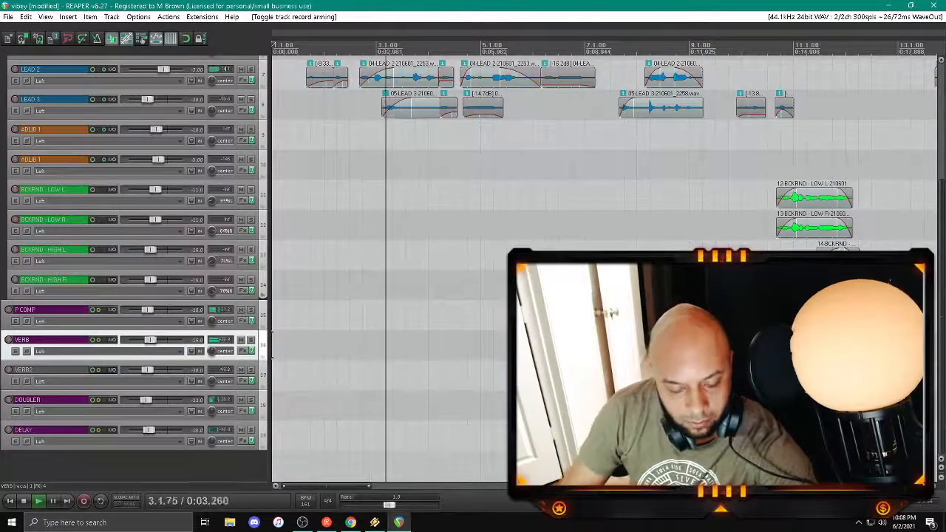
key(alt+Tab)
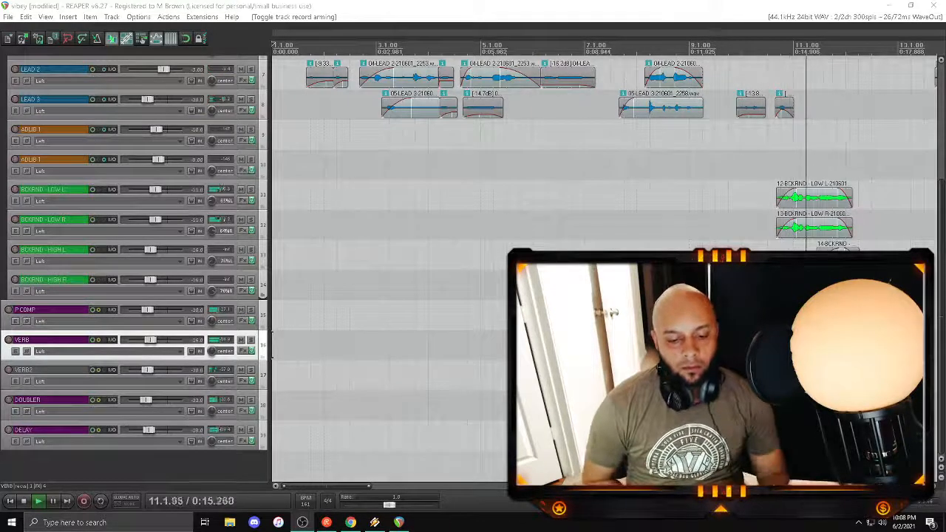
click(319, 345)
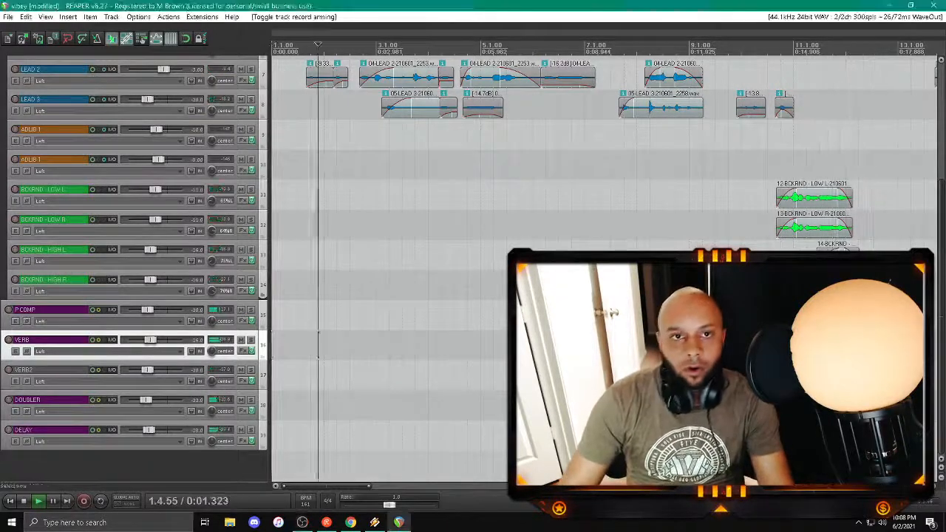
key(space)
Step: Solo the beat track, listen to it from just before bar 5, and clear the solo
scroll(318, 345, down, 4)
scroll(198, 125, up, 5)
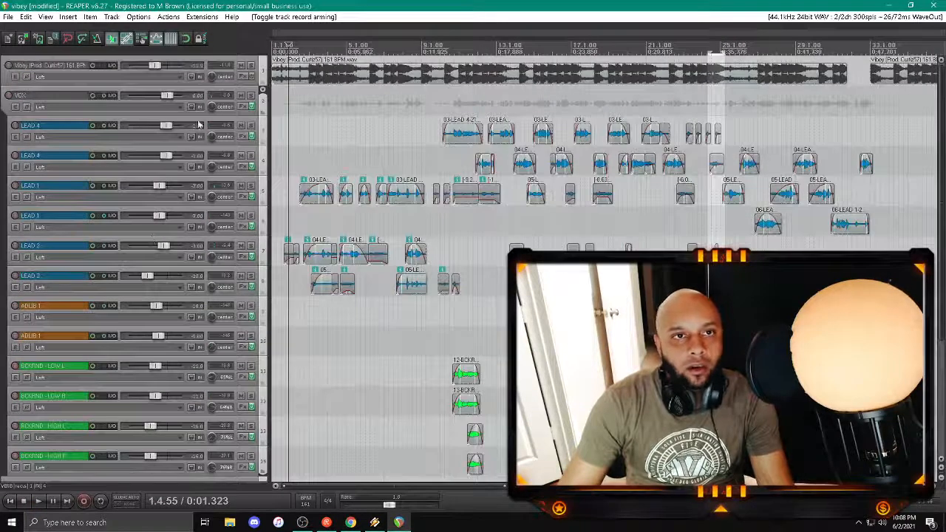
click(251, 66)
key(space)
click(345, 112)
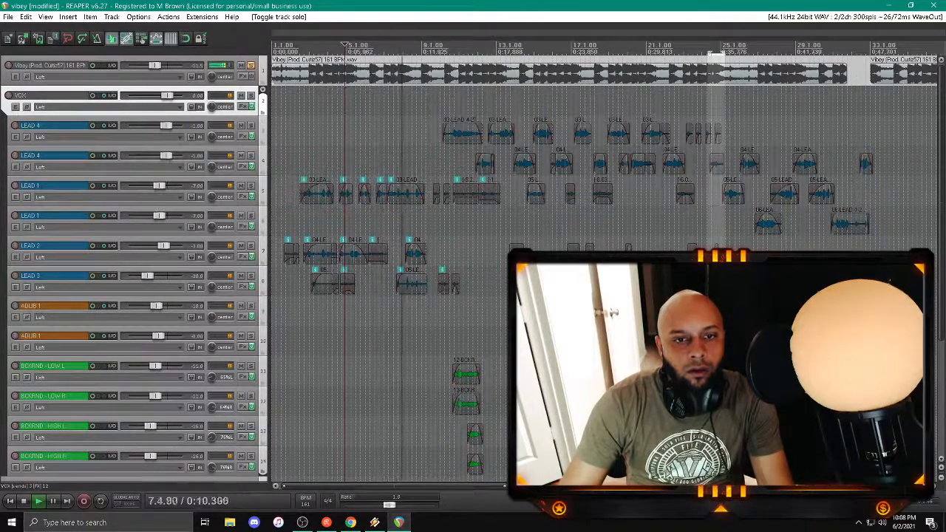
key(space)
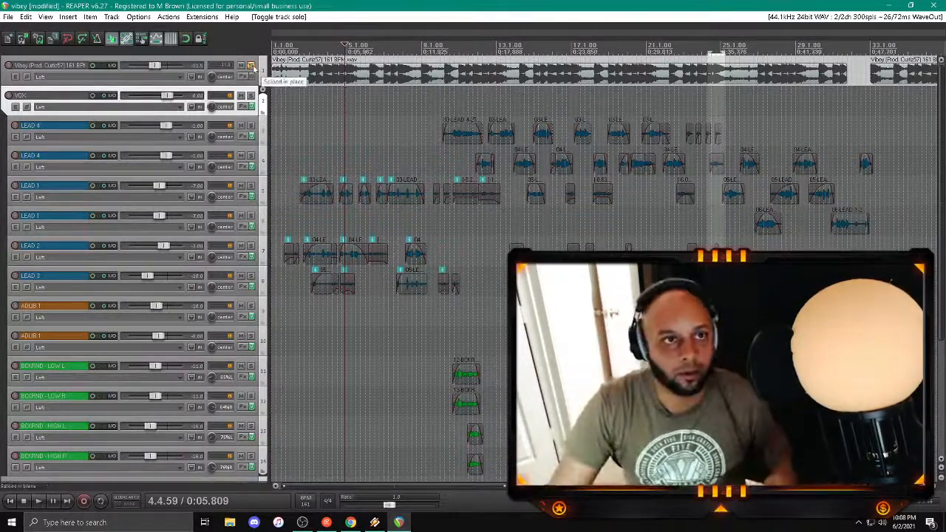
click(251, 65)
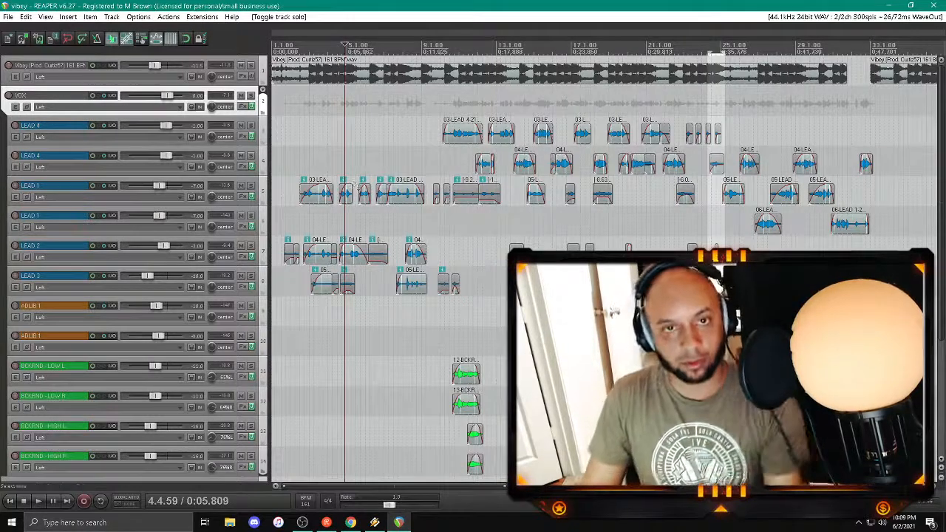
click(430, 129)
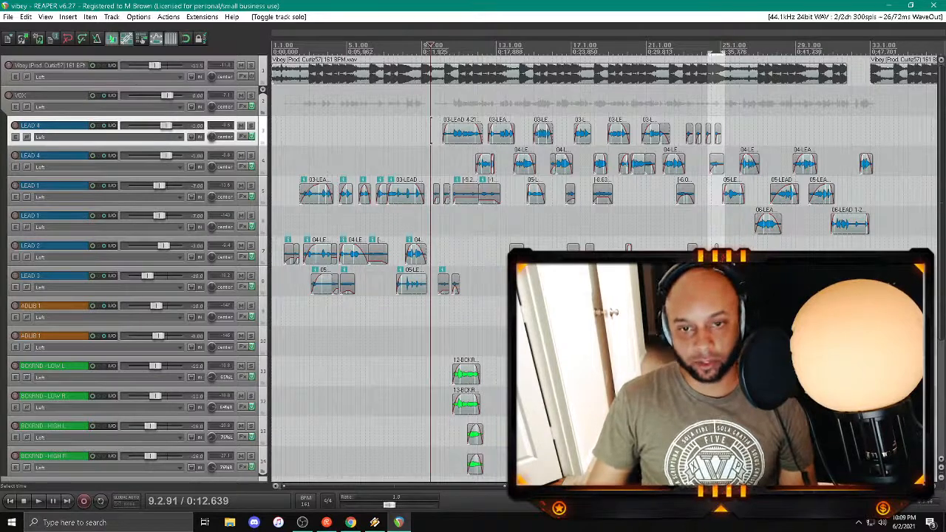
click(454, 320)
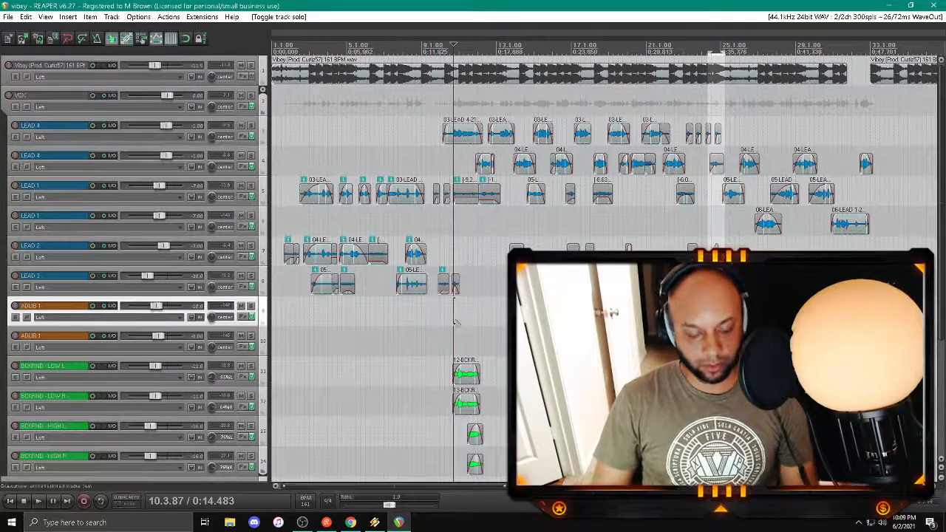
key(ctrl+m)
key(ctrl+m)
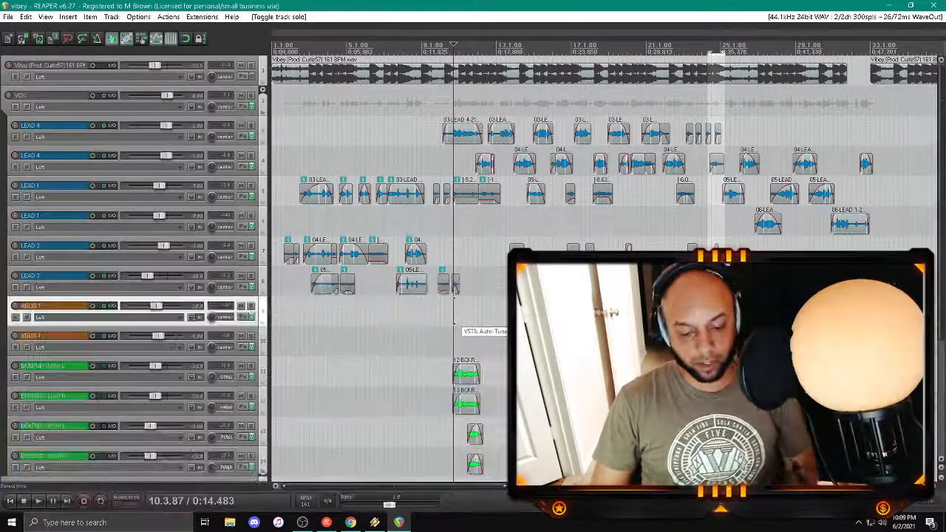